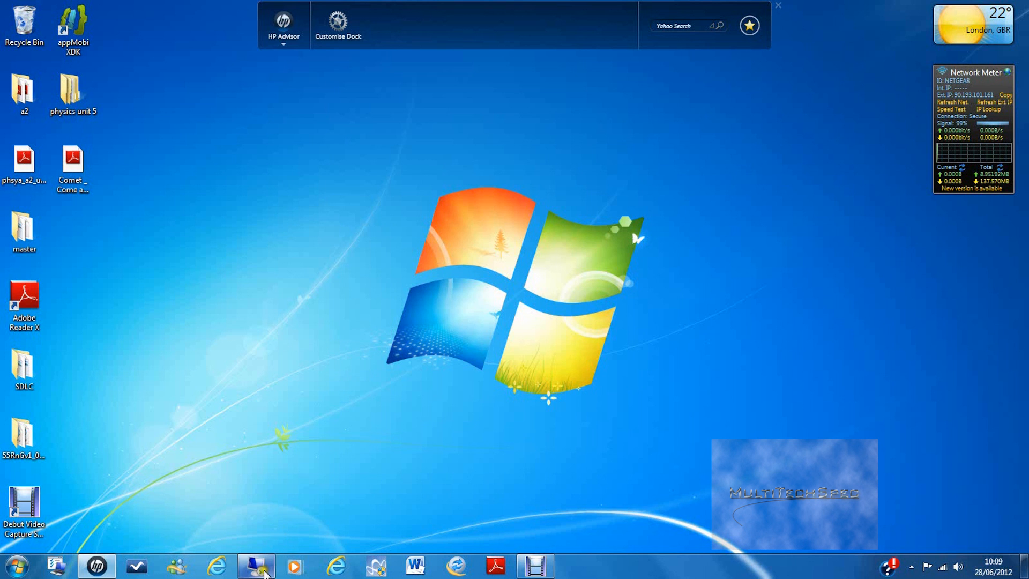
# Step: Bring VirtualBox Manager to the front and select the server2008 Clone 1 machine
pyautogui.click(257, 564)
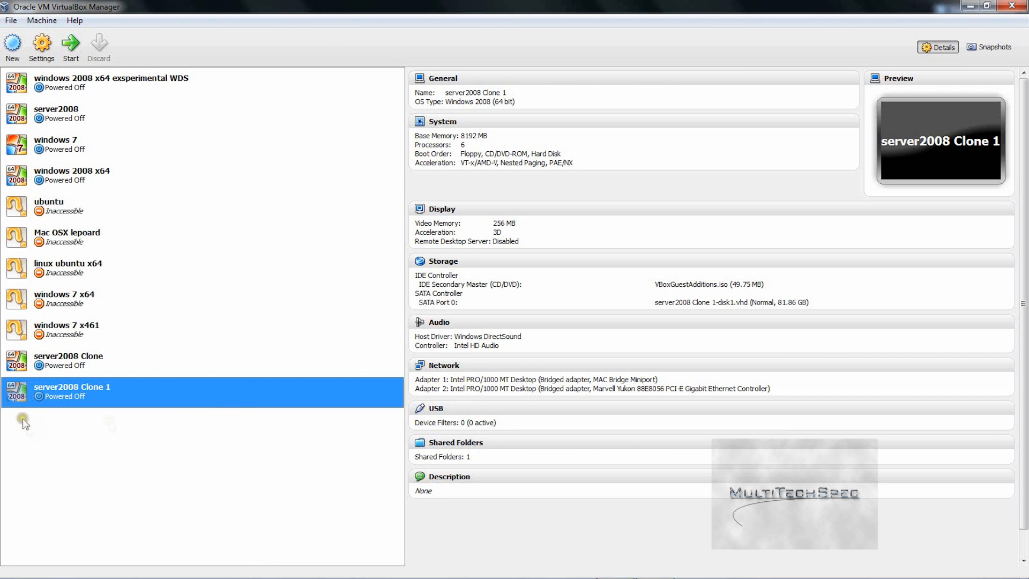
pyautogui.click(38, 390)
# Step: Open server2008 Clone 1's settings, review General's Advanced and Description tabs, then go to System
pyautogui.click(41, 44)
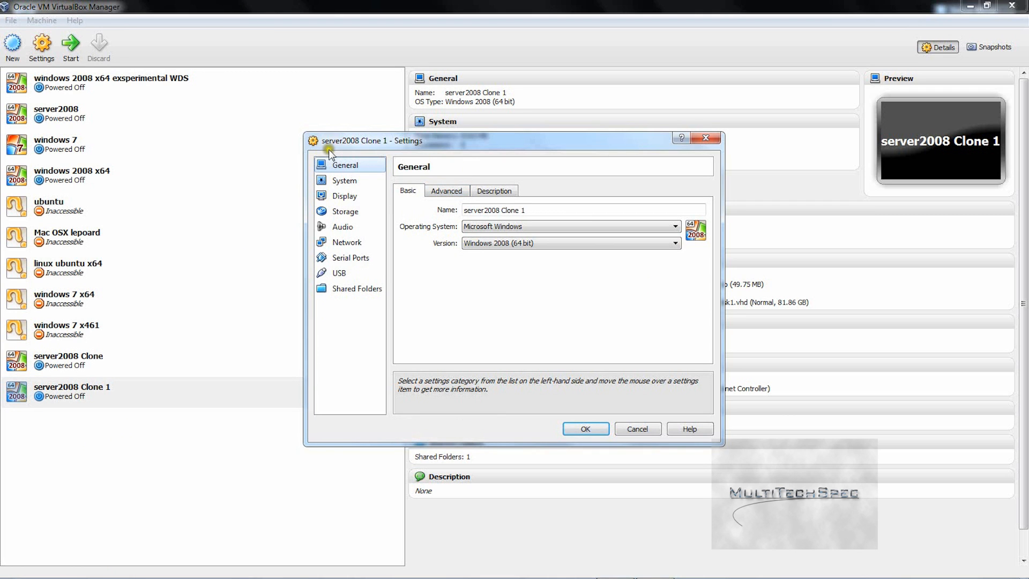
pyautogui.click(435, 188)
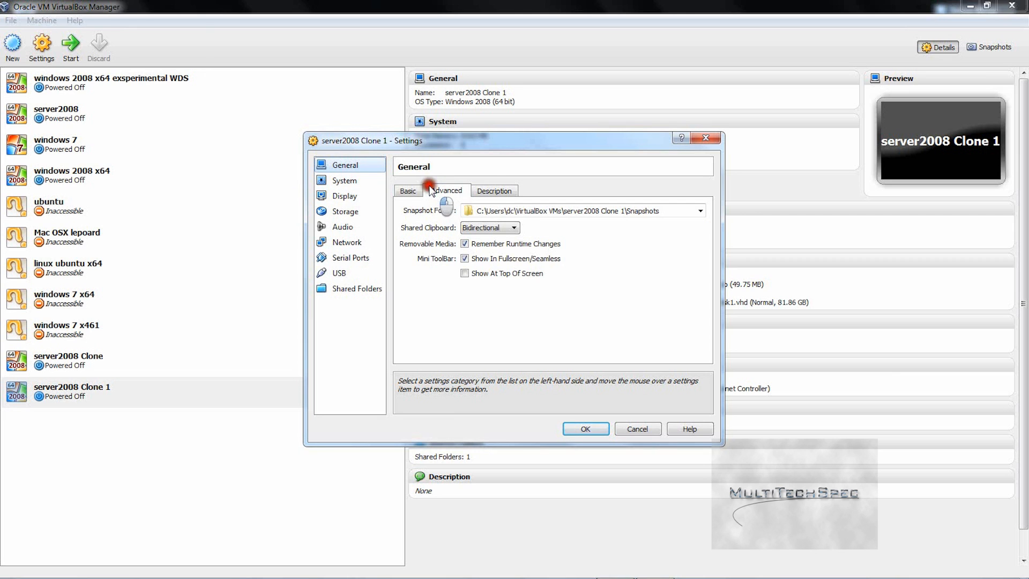
pyautogui.click(506, 192)
pyautogui.click(364, 178)
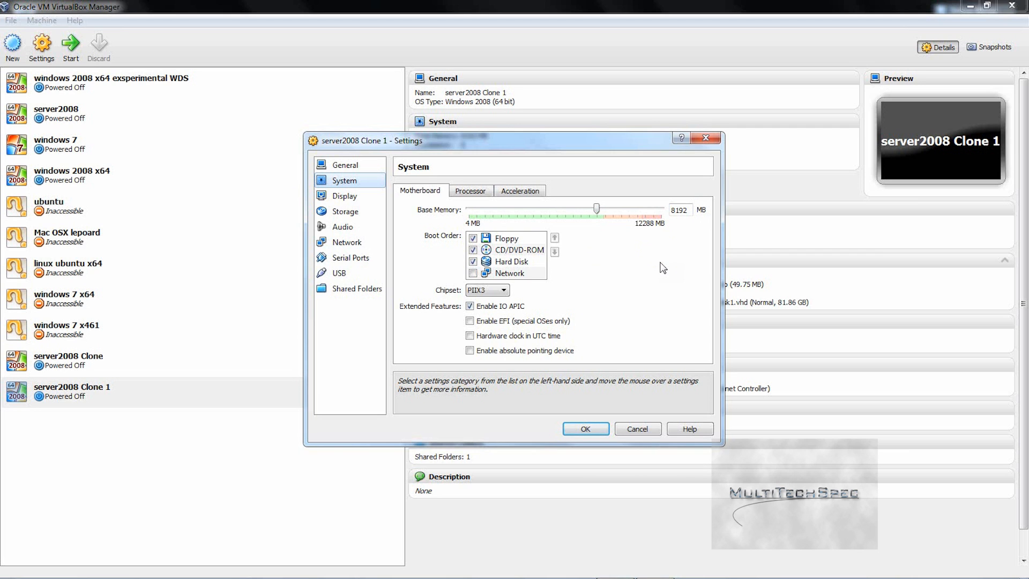
# Step: Review the boot order, selecting CD/DVD-ROM, then view the Processor tab showing 6 CPUs
pyautogui.click(624, 292)
pyautogui.click(593, 278)
pyautogui.click(567, 237)
pyautogui.click(491, 247)
pyautogui.click(416, 225)
pyautogui.click(473, 195)
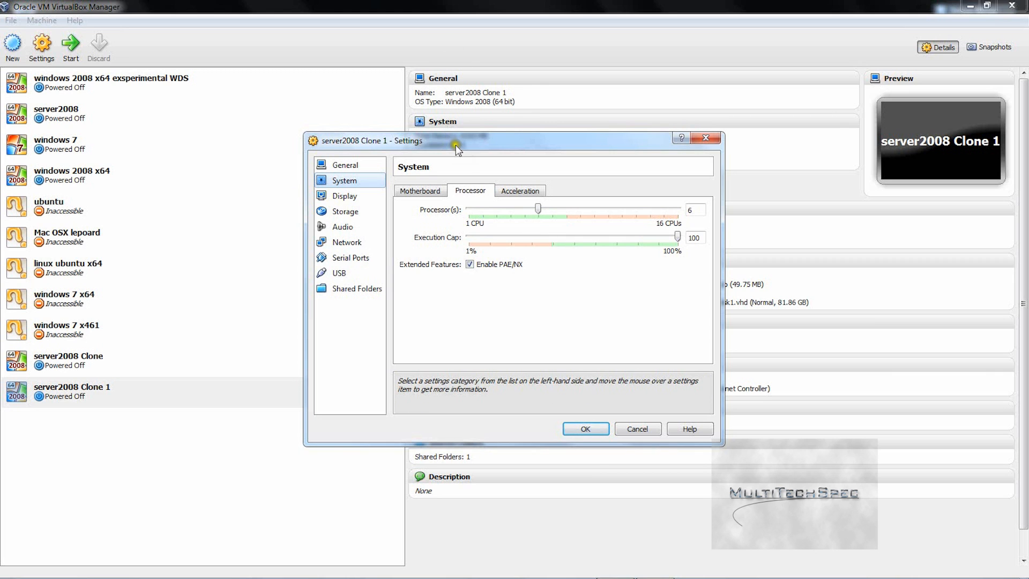
# Step: Check the Acceleration and Motherboard tabs, then view Display with 256 MB video memory
pyautogui.click(534, 192)
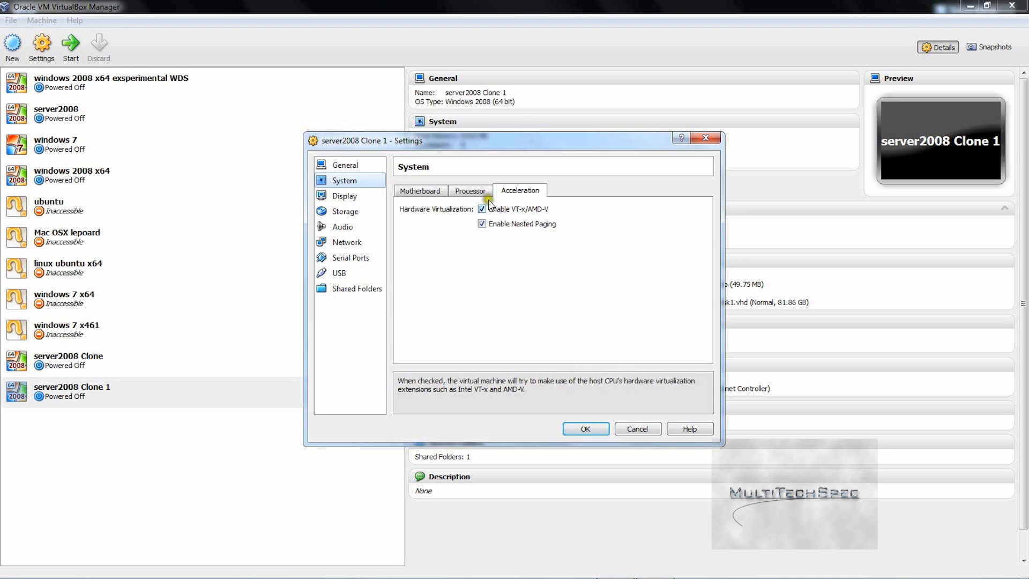
pyautogui.click(402, 190)
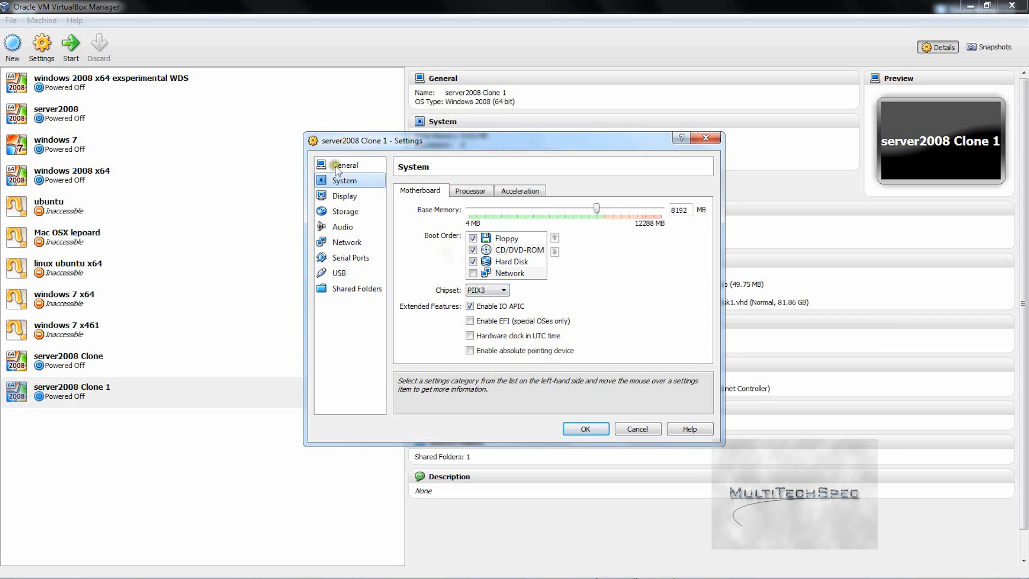
pyautogui.click(344, 196)
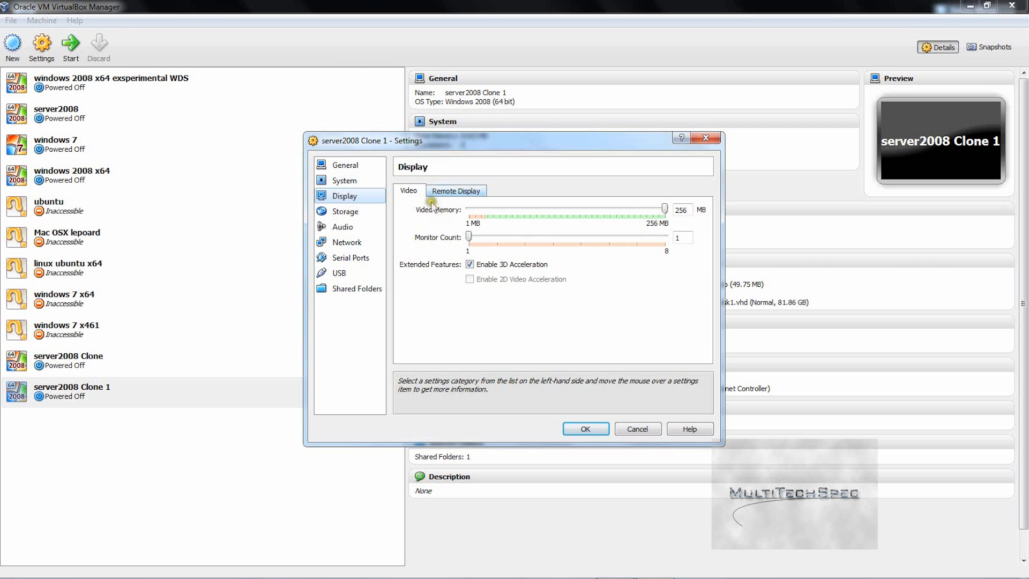
# Step: Review the Display page's Remote Display and Video tabs
pyautogui.click(454, 191)
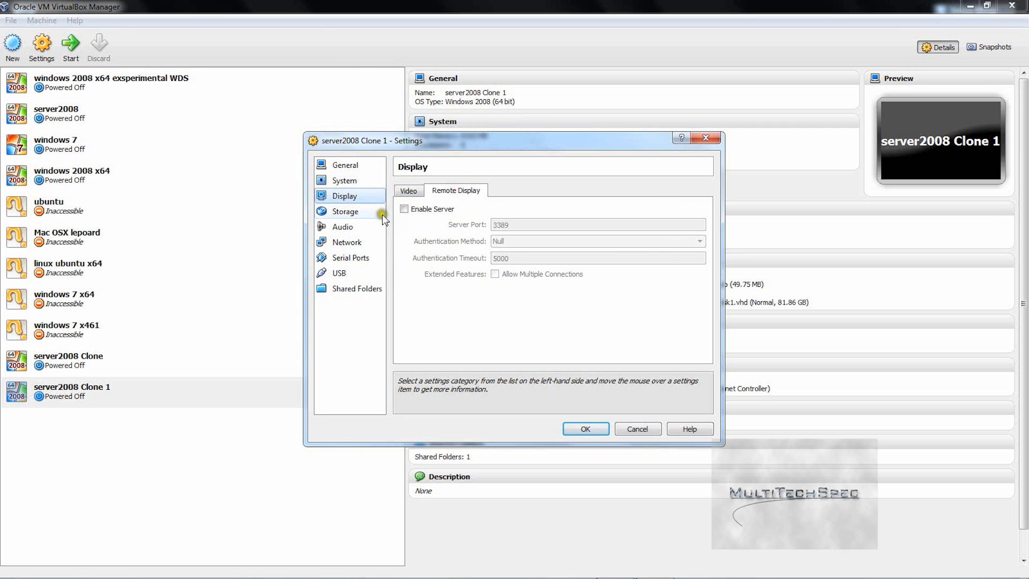
pyautogui.click(415, 193)
pyautogui.click(409, 191)
# Step: Inspect the VBoxGuestAdditions.iso and server2008 Clone 1-disk1.vhd storage attachments, then view Audio settings
pyautogui.click(345, 211)
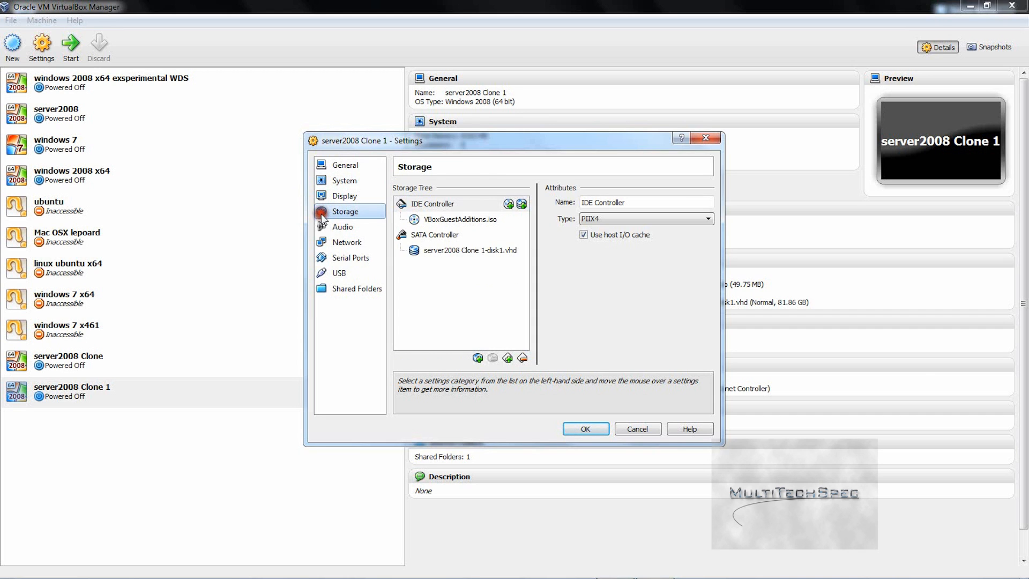
pyautogui.click(437, 218)
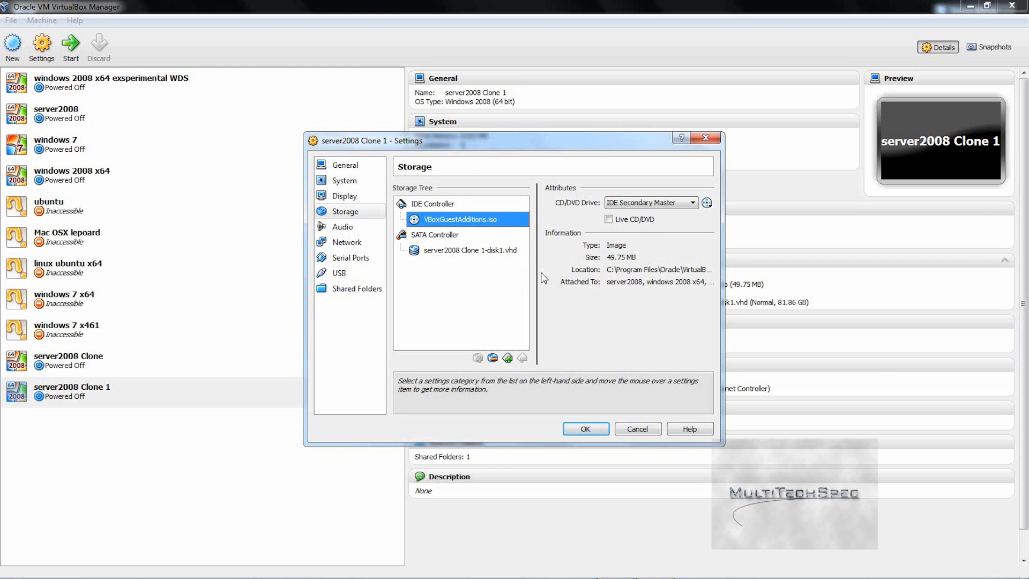
pyautogui.click(481, 220)
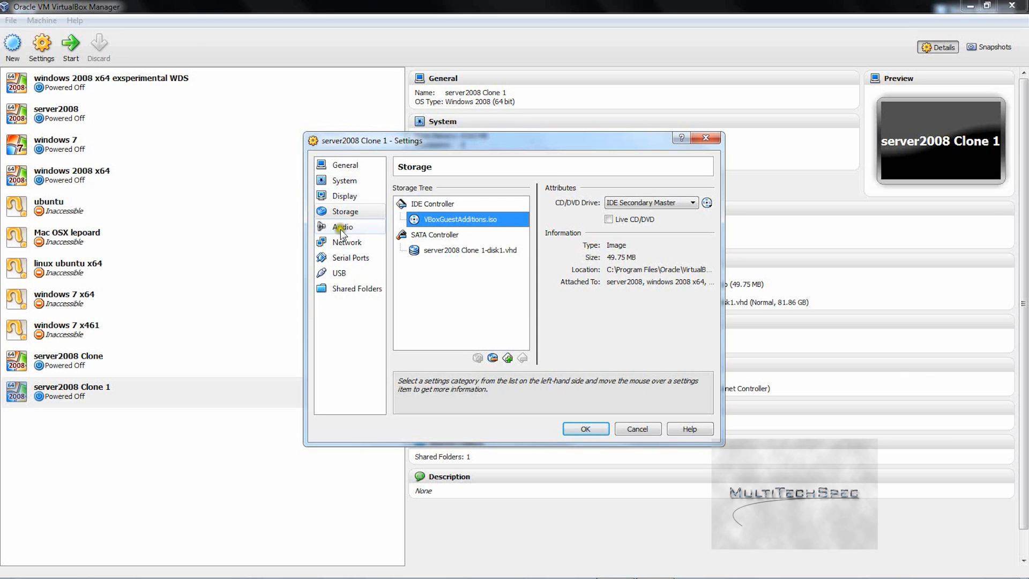
pyautogui.click(434, 250)
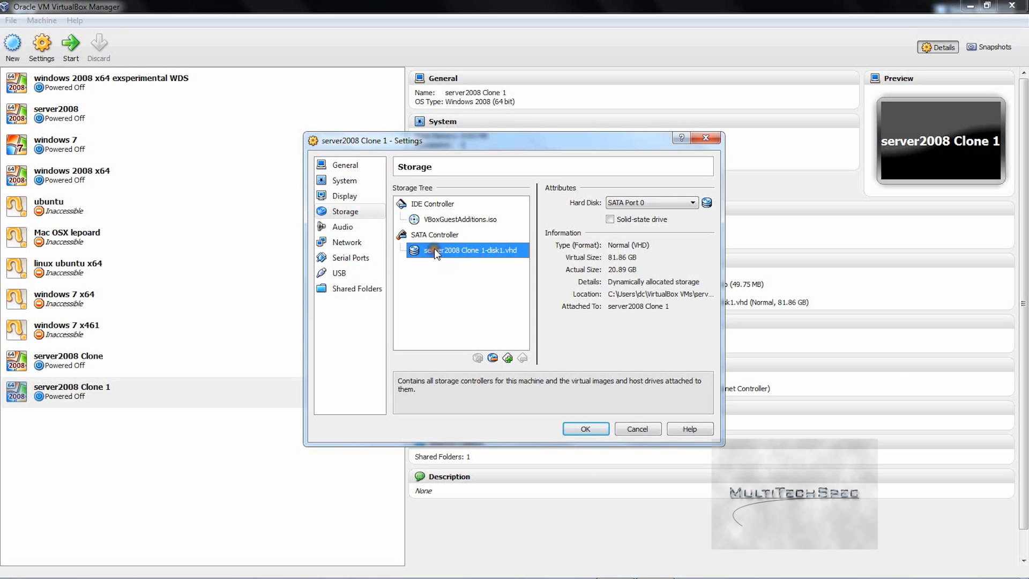
pyautogui.click(351, 229)
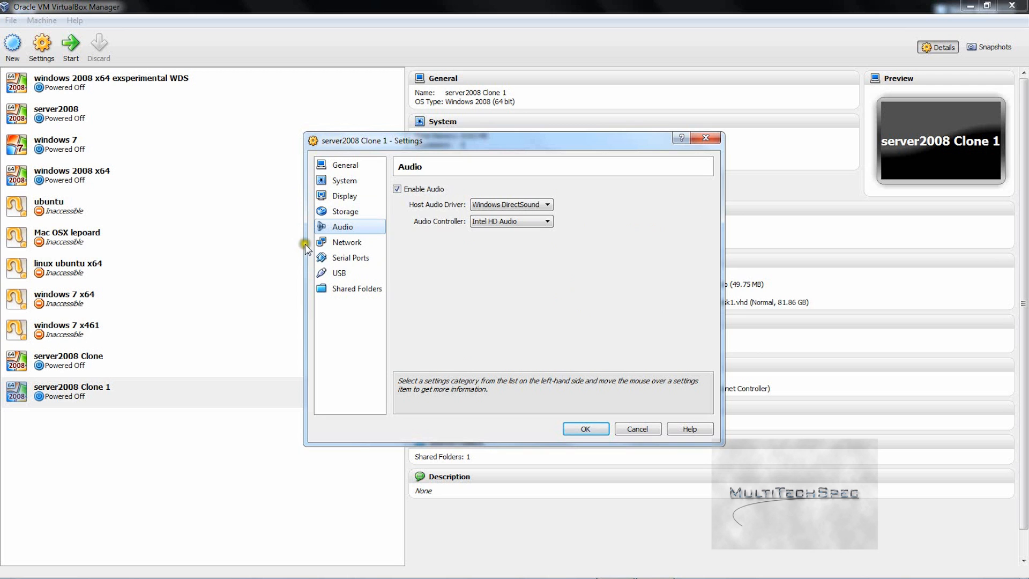
# Step: Show Adapter 1's advanced network options, keeping promiscuous mode at Allow All
pyautogui.click(343, 243)
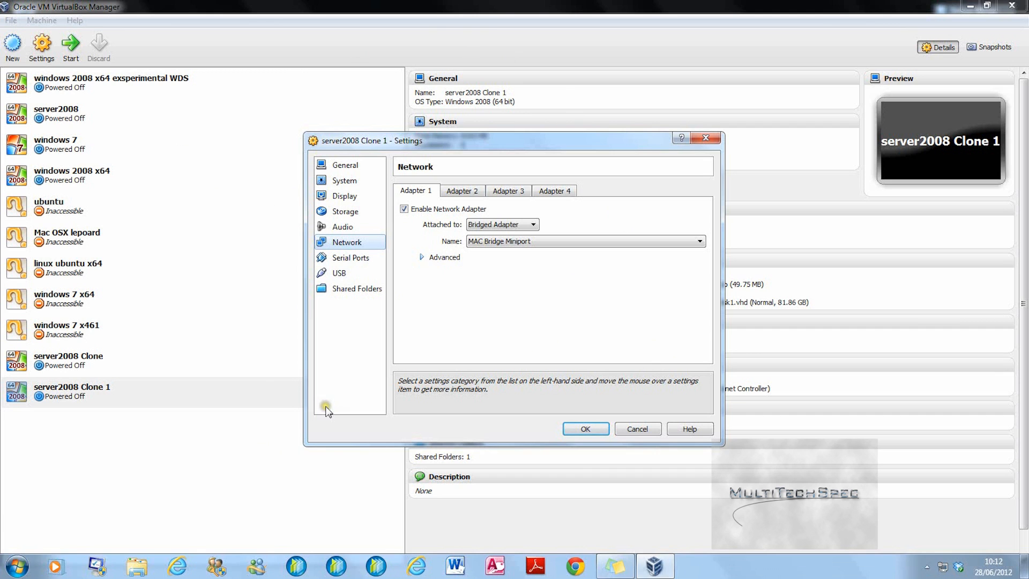
pyautogui.click(421, 257)
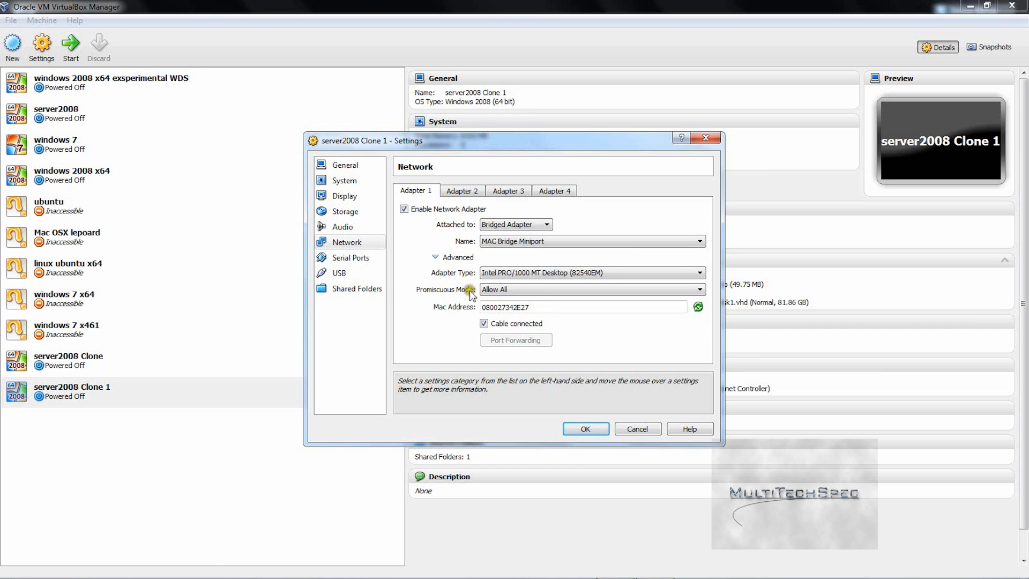
pyautogui.click(532, 288)
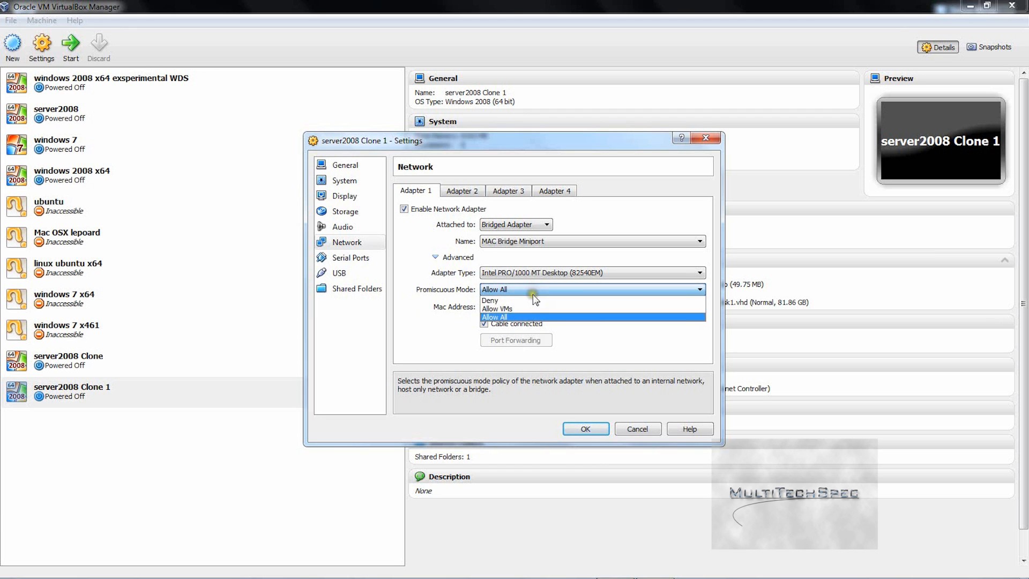
pyautogui.click(394, 348)
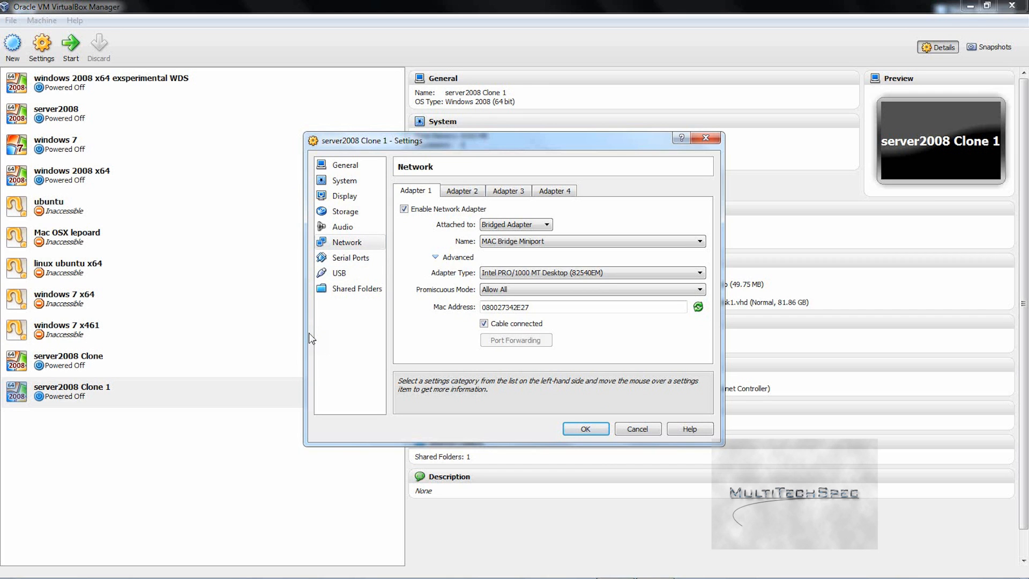
# Step: Review Serial Ports Port 2 and the USB host-device filter list, then return to System
pyautogui.click(343, 260)
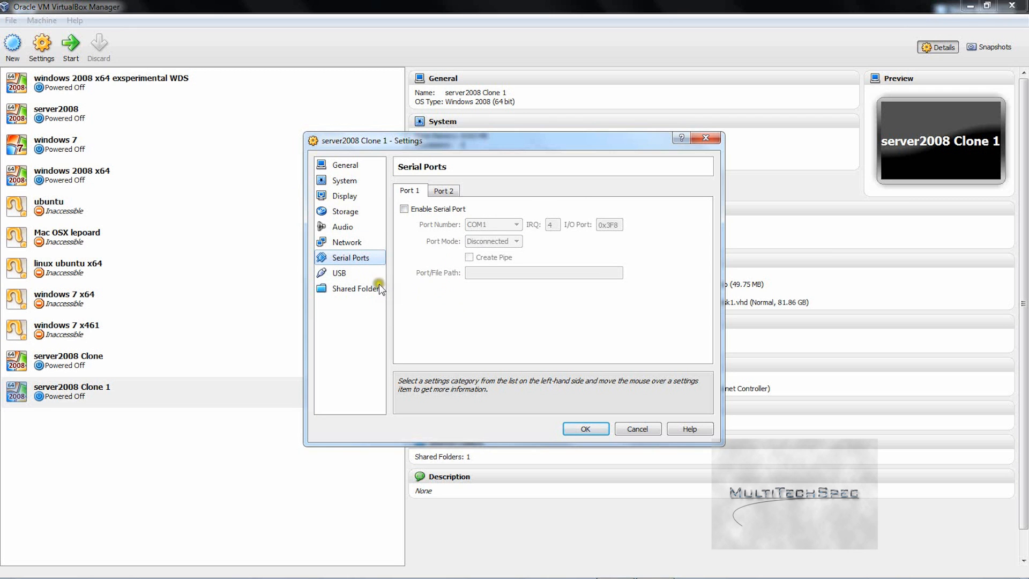
pyautogui.click(450, 191)
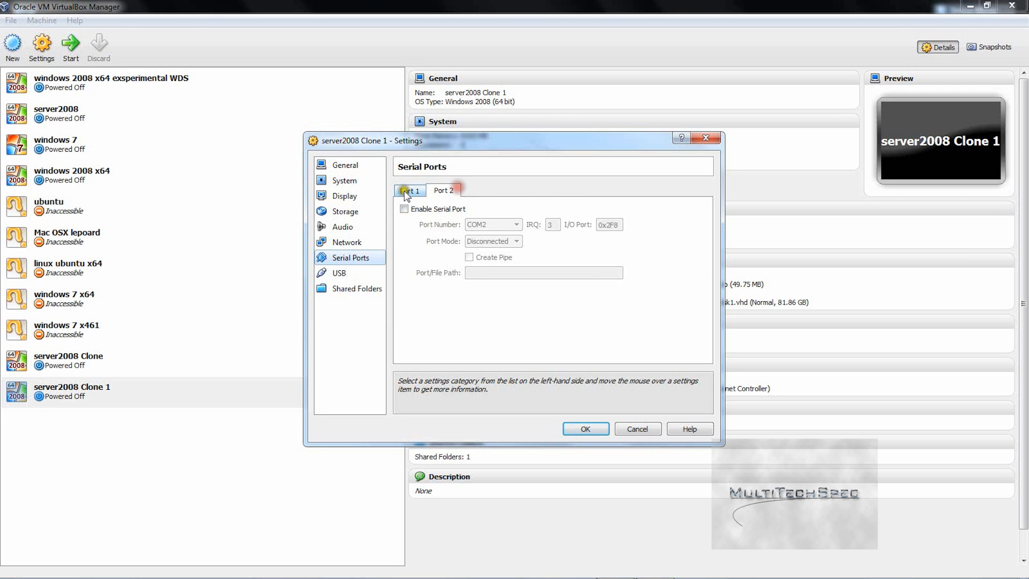
pyautogui.click(338, 274)
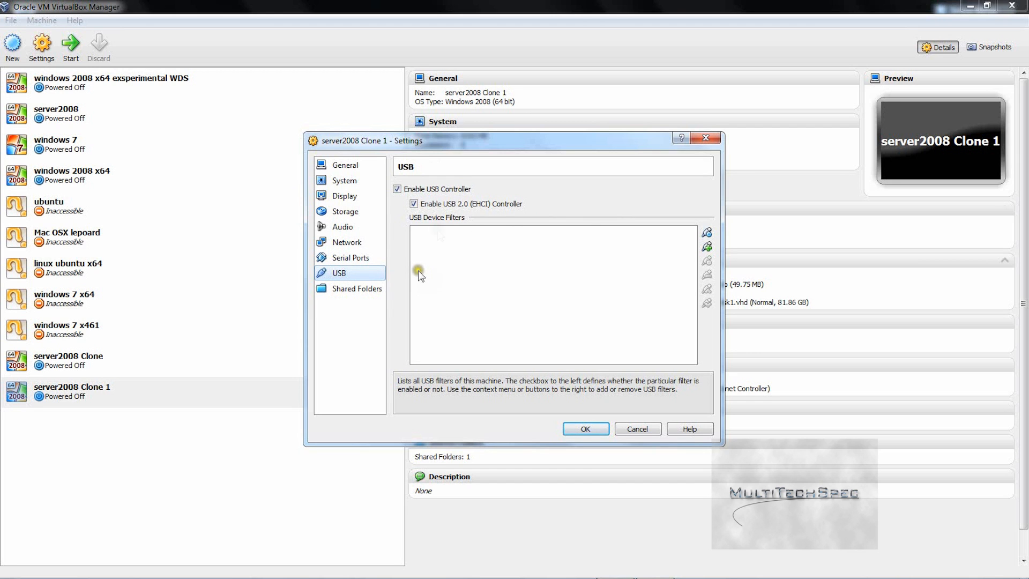
pyautogui.click(708, 248)
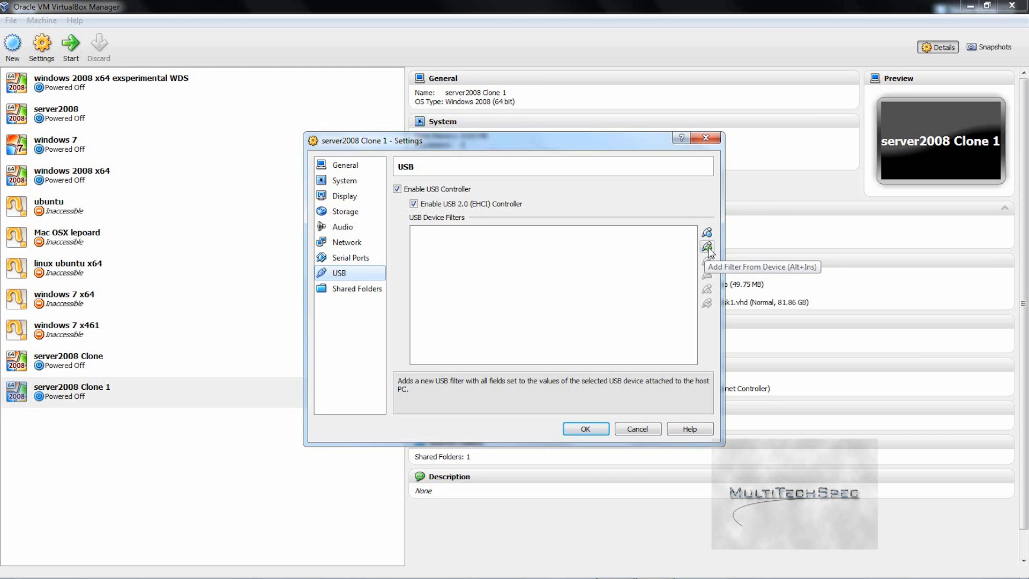
pyautogui.click(629, 263)
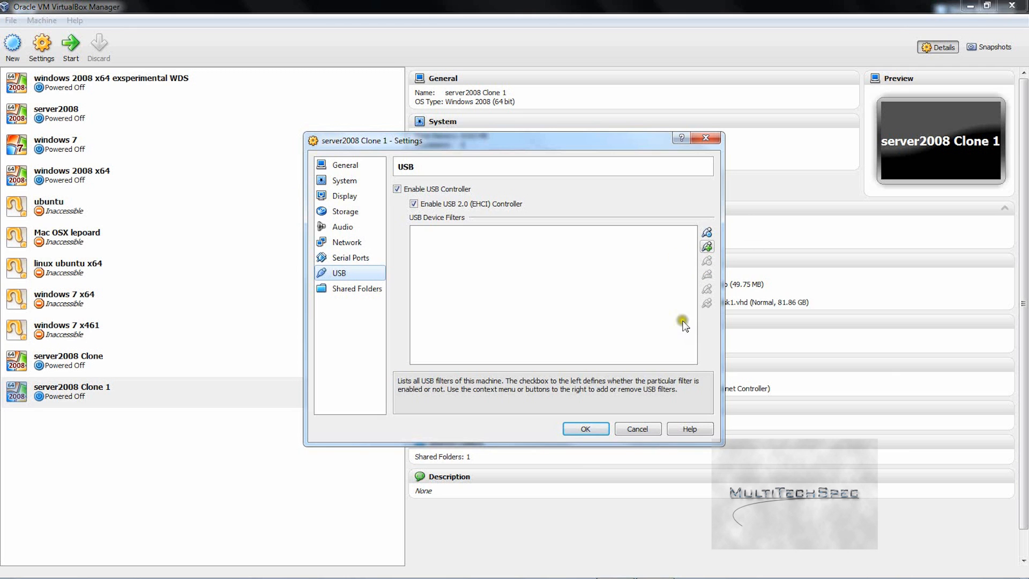
pyautogui.click(649, 279)
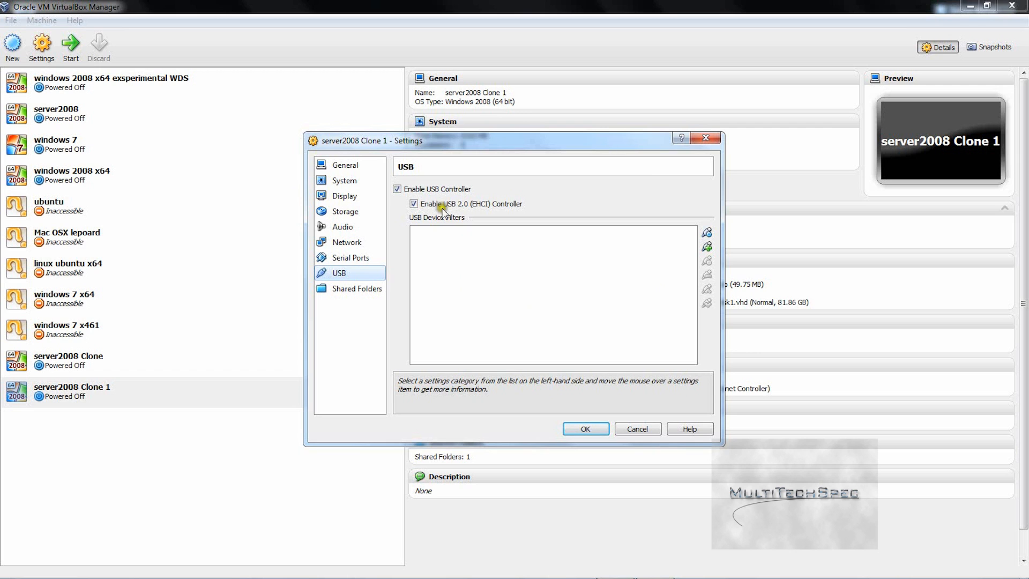
pyautogui.click(349, 182)
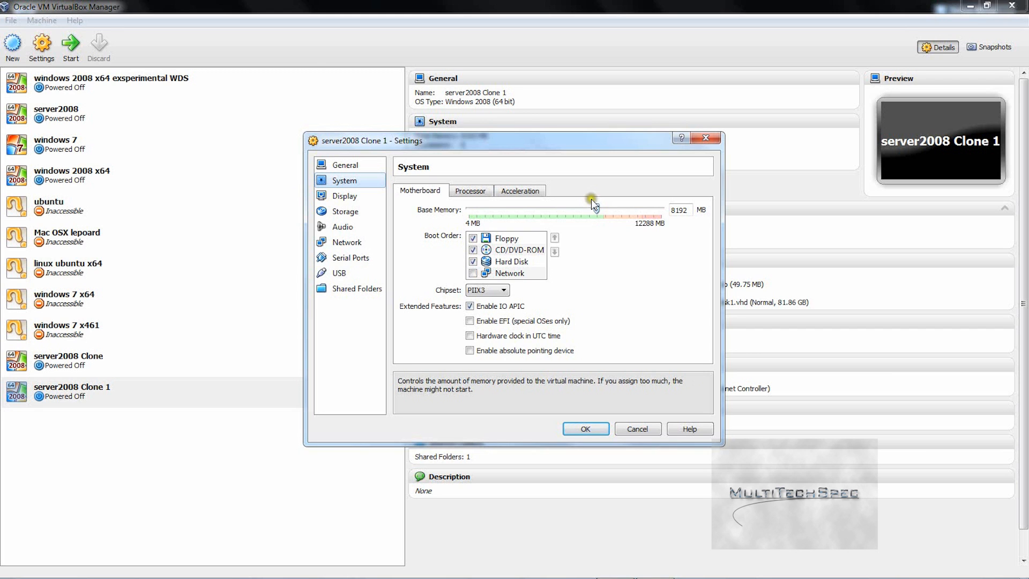
# Step: Nudge base memory to 8918 MB and back to 8192 MB, then view the 6-CPU Processor tab
pyautogui.moveTo(598, 209); pyautogui.dragTo(609, 207)
pyautogui.moveTo(397, 427)
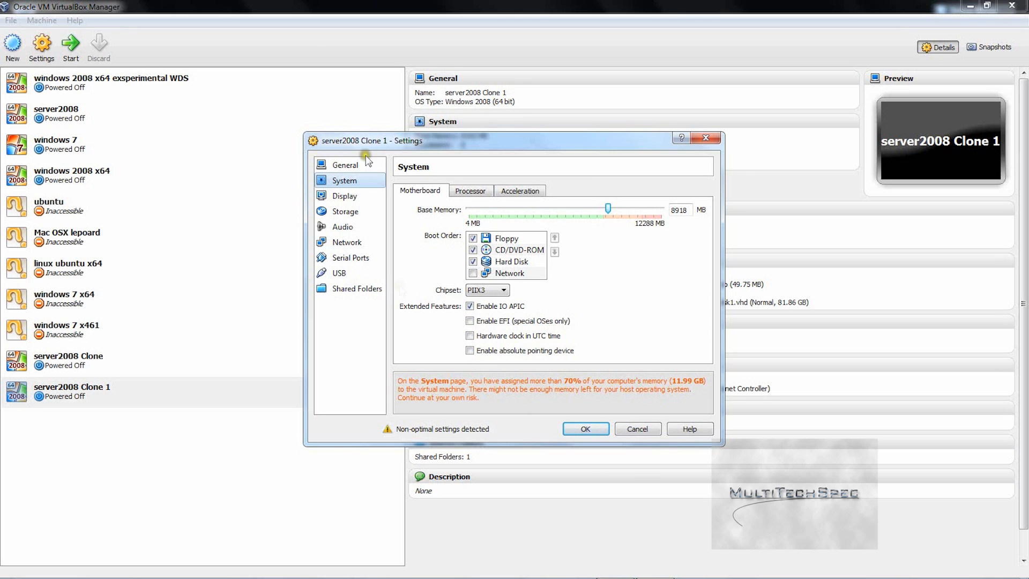
pyautogui.click(608, 209)
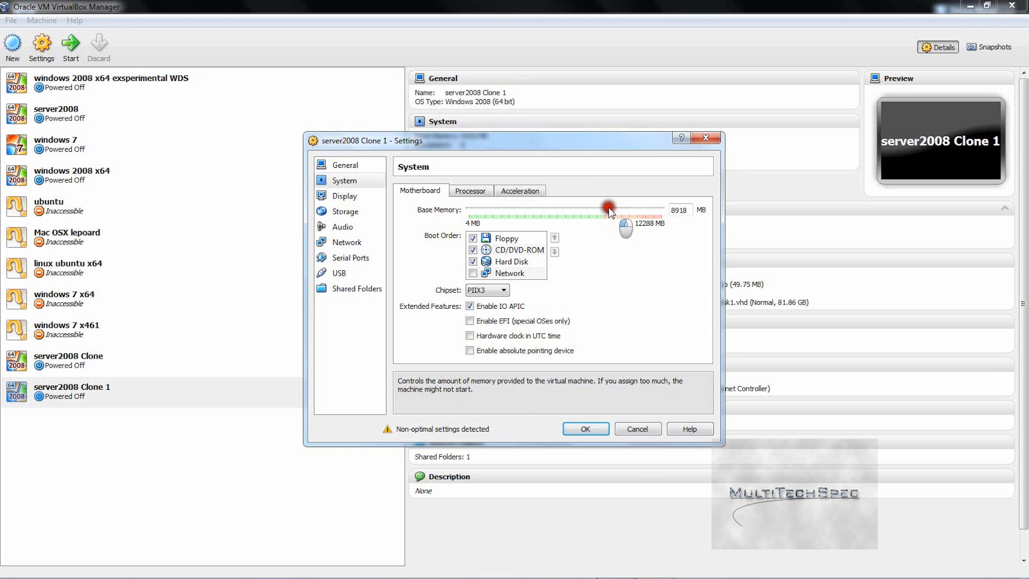
pyautogui.moveTo(609, 209); pyautogui.dragTo(596, 209)
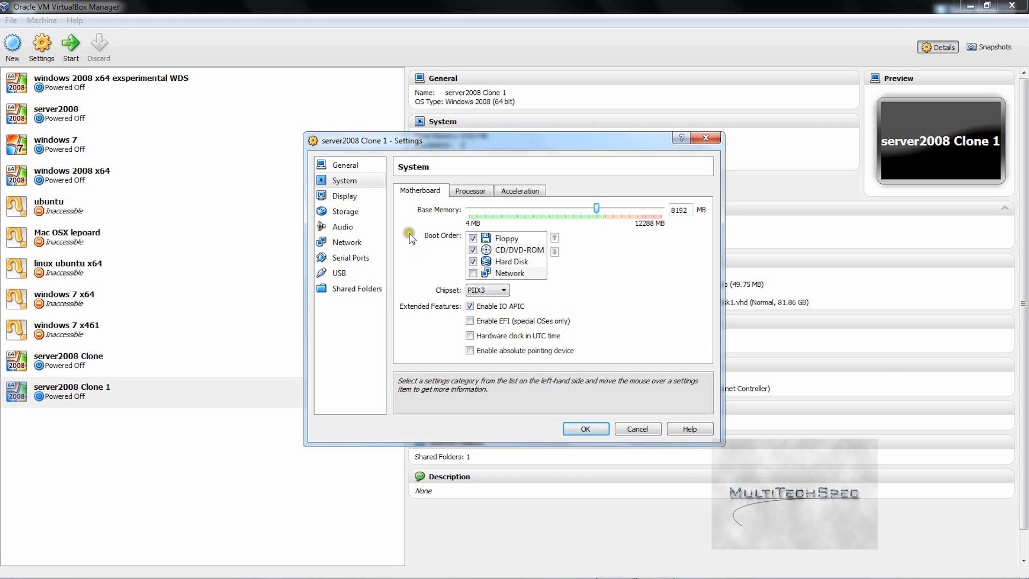
pyautogui.click(463, 189)
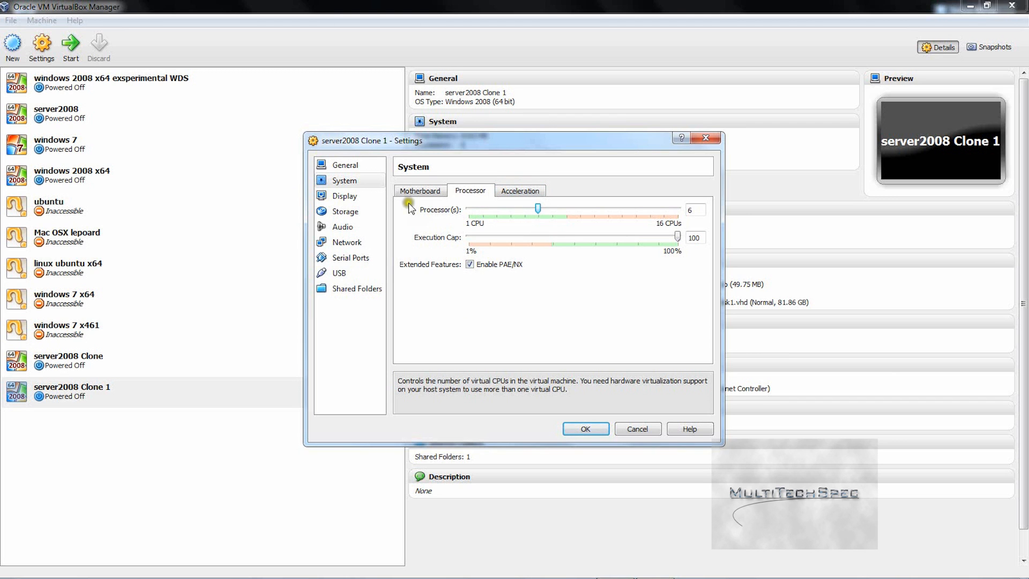
# Step: Set the processor count to 7, check Acceleration, and return to the Motherboard tab
pyautogui.moveTo(537, 209)
pyautogui.mouseDown()
pyautogui.moveTo(510, 210)
pyautogui.moveTo(557, 216)
pyautogui.mouseUp()
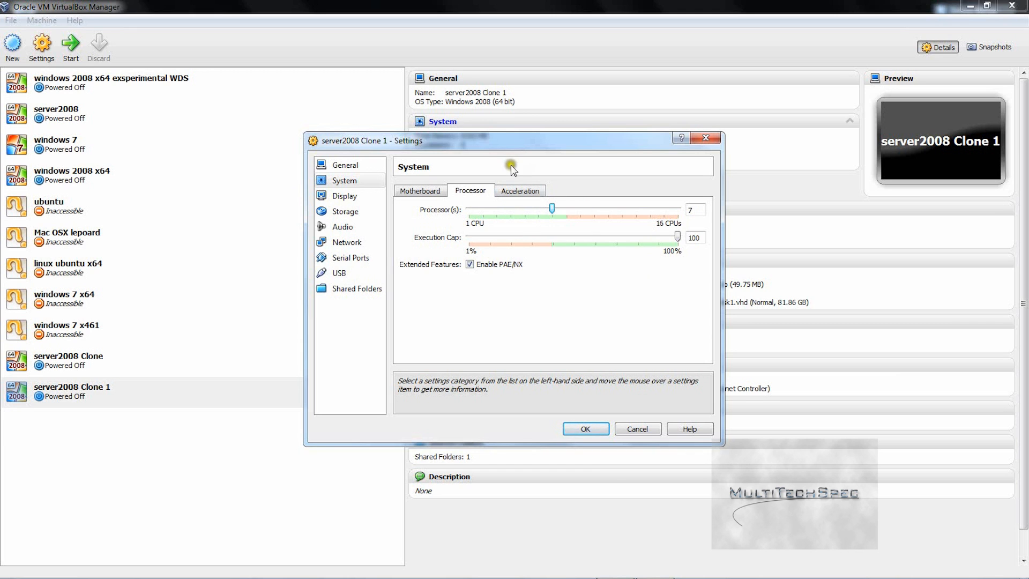
pyautogui.moveTo(548, 210); pyautogui.dragTo(543, 189)
pyautogui.click(523, 190)
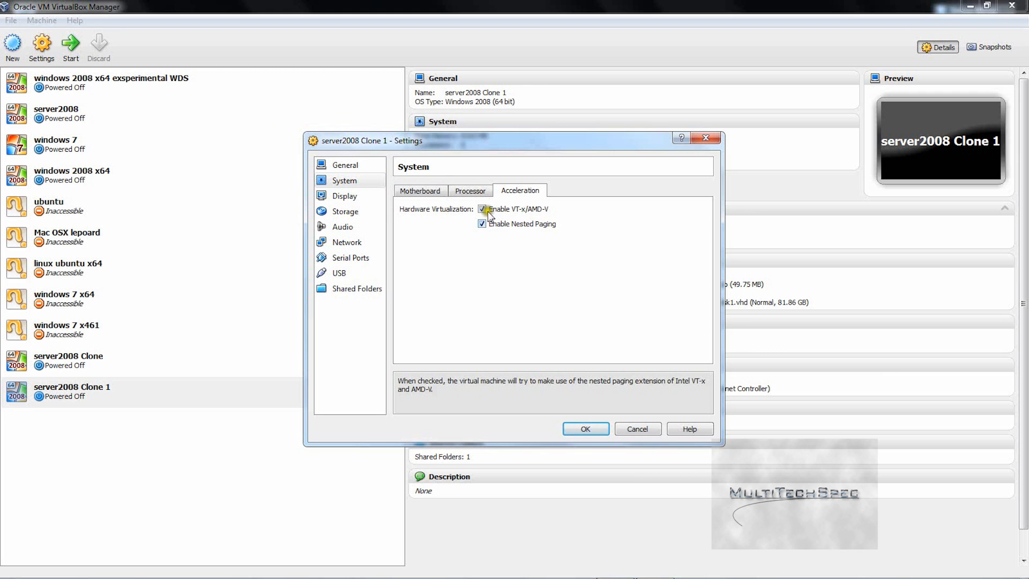
pyautogui.click(418, 193)
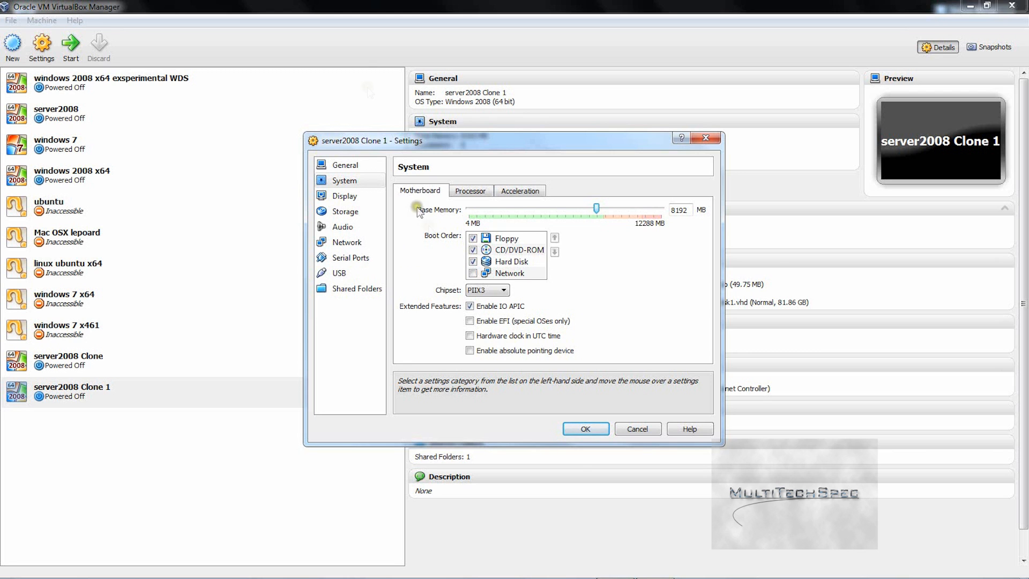
# Step: Save server2008 Clone 1's settings and start a new virtual machine past the welcome page
pyautogui.click(585, 428)
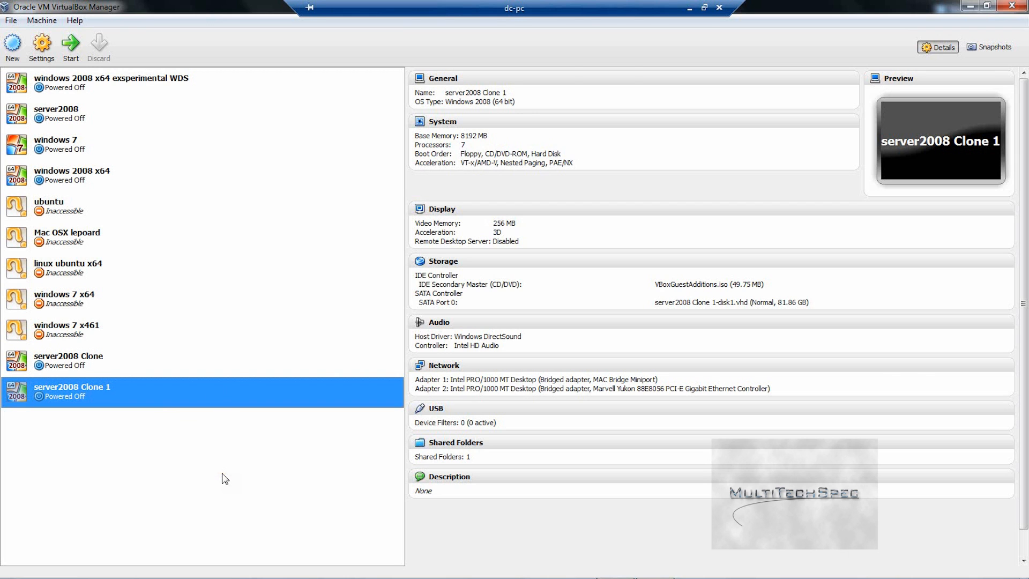
pyautogui.click(157, 391)
pyautogui.click(17, 46)
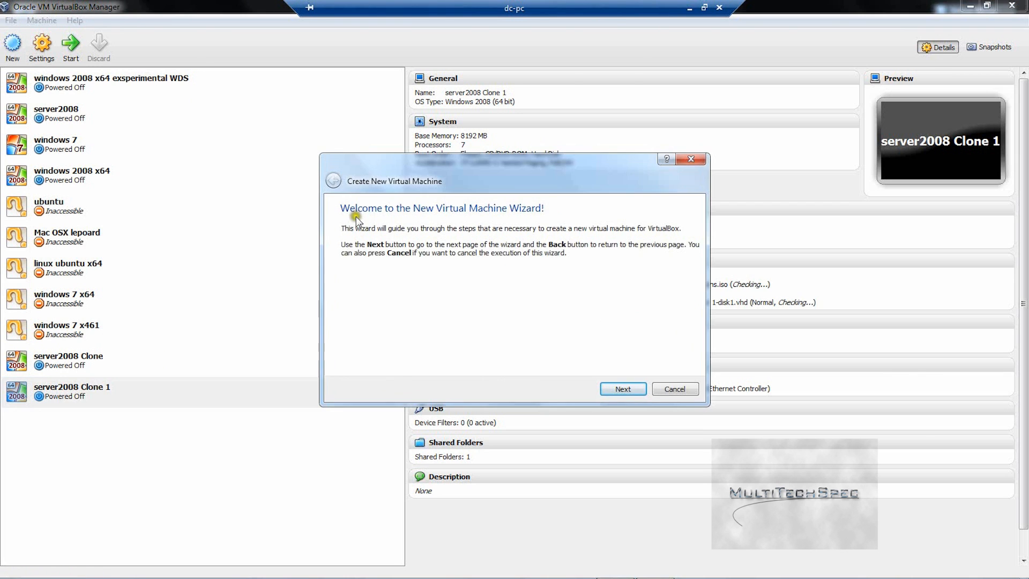
pyautogui.click(619, 391)
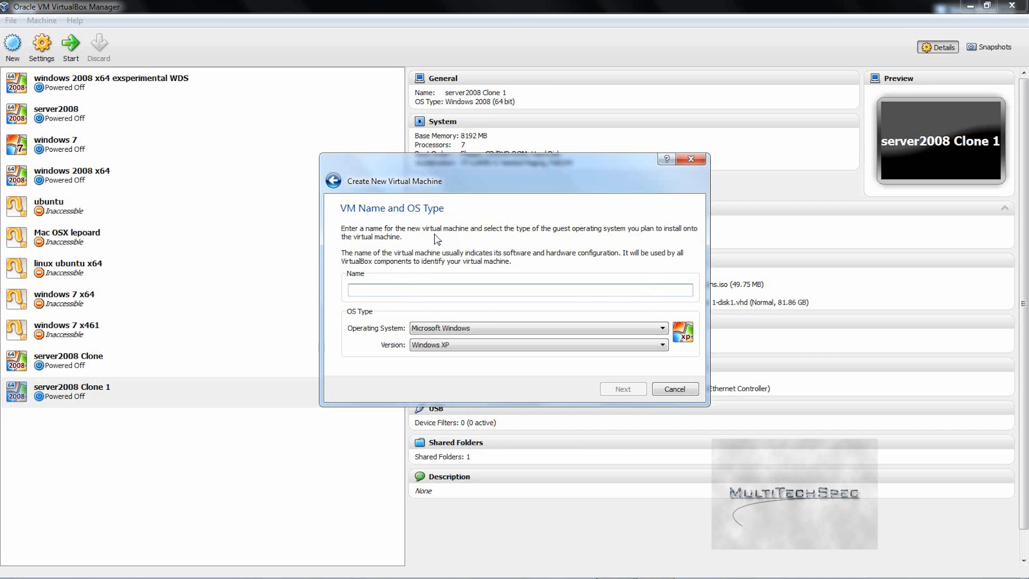
# Step: Type a provisional machine name starting 'windows serv' and check the auto-chosen Windows version
pyautogui.write('windows')
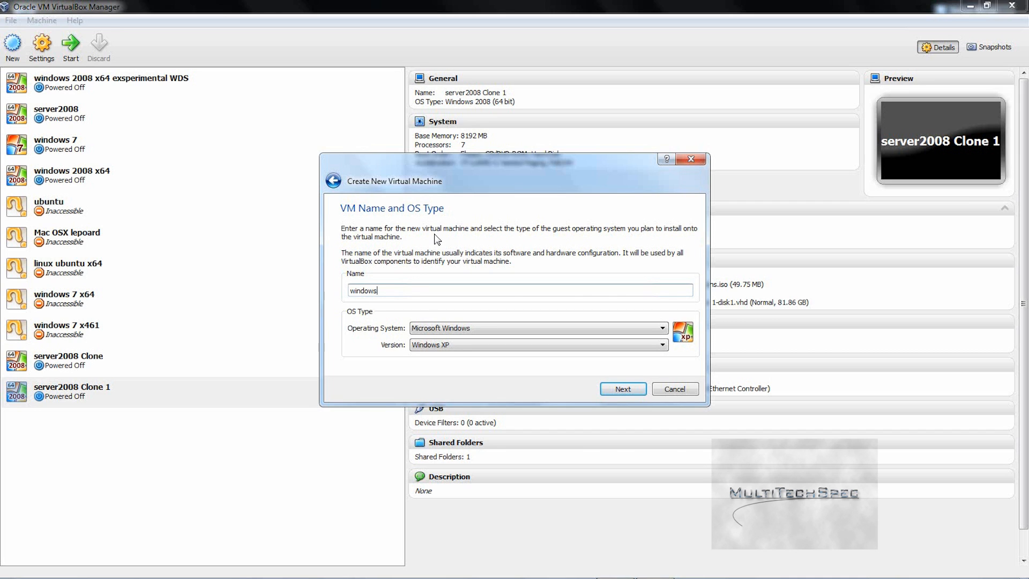
pyautogui.write(' server 2008 r2 x6')
pyautogui.write('4')
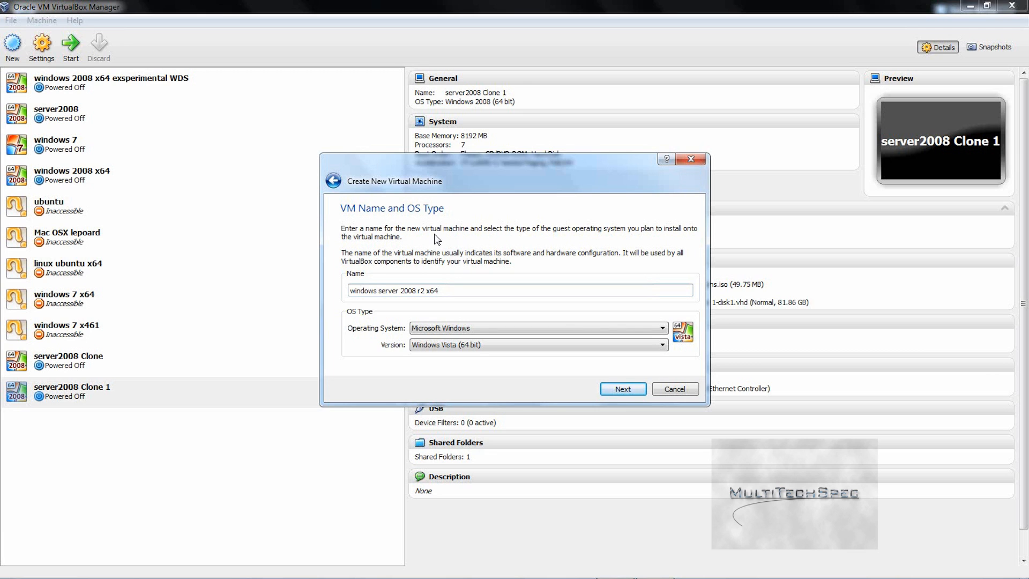
pyautogui.click(476, 345)
pyautogui.click(439, 290)
pyautogui.click(513, 346)
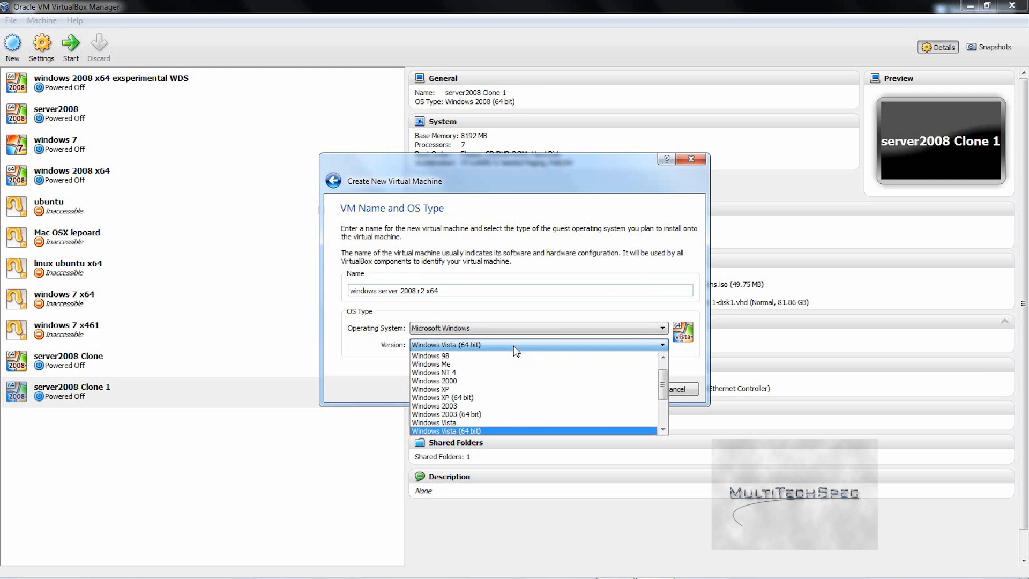
pyautogui.click(461, 286)
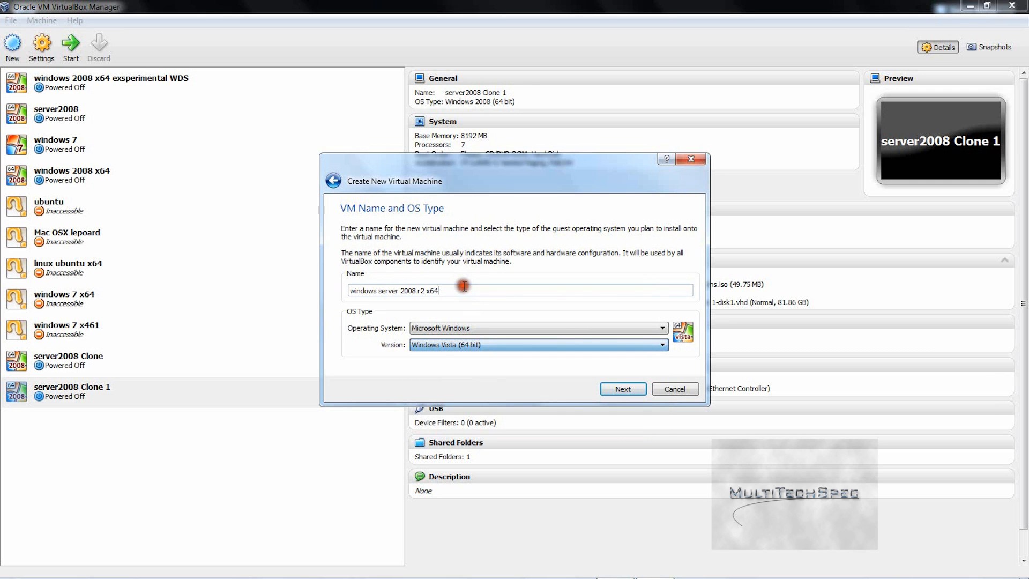
pyautogui.click(462, 286)
# Step: Rename the machine to 'windows 2008 x64 r2' as Windows 2008 (64 bit) and continue to Memory
pyautogui.doubleClick(379, 287)
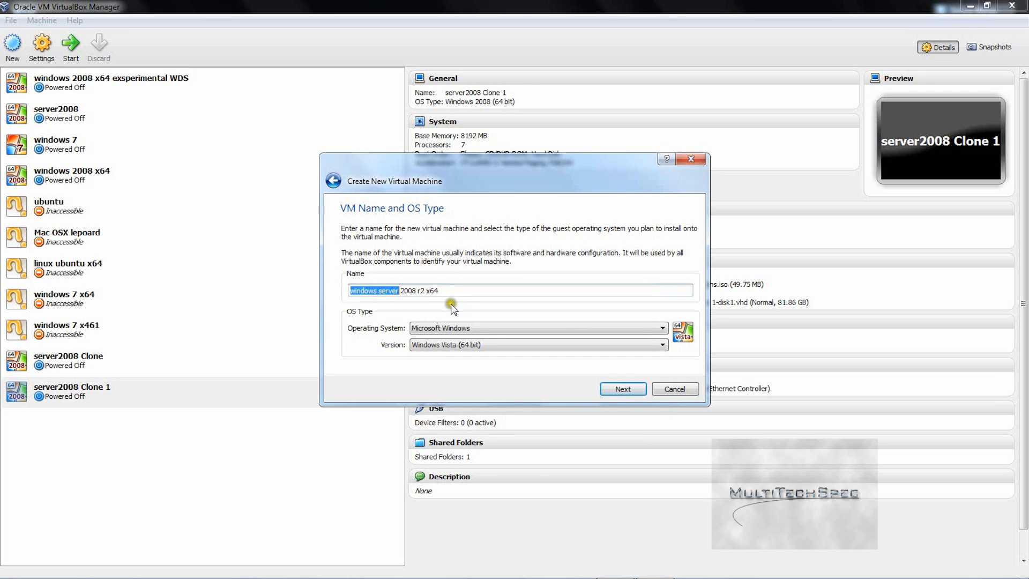
pyautogui.press('BackSpace')
pyautogui.hotkey('ctrl', 'a')
pyautogui.press('BackSpace')
pyautogui.write('wi')
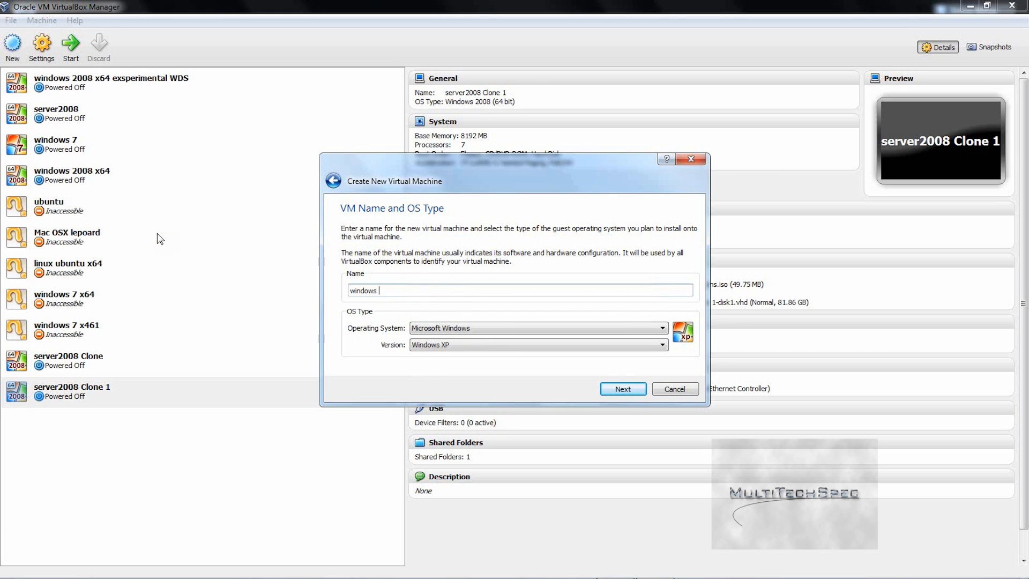
pyautogui.write('ndows 2008 x6')
pyautogui.write('4 r2')
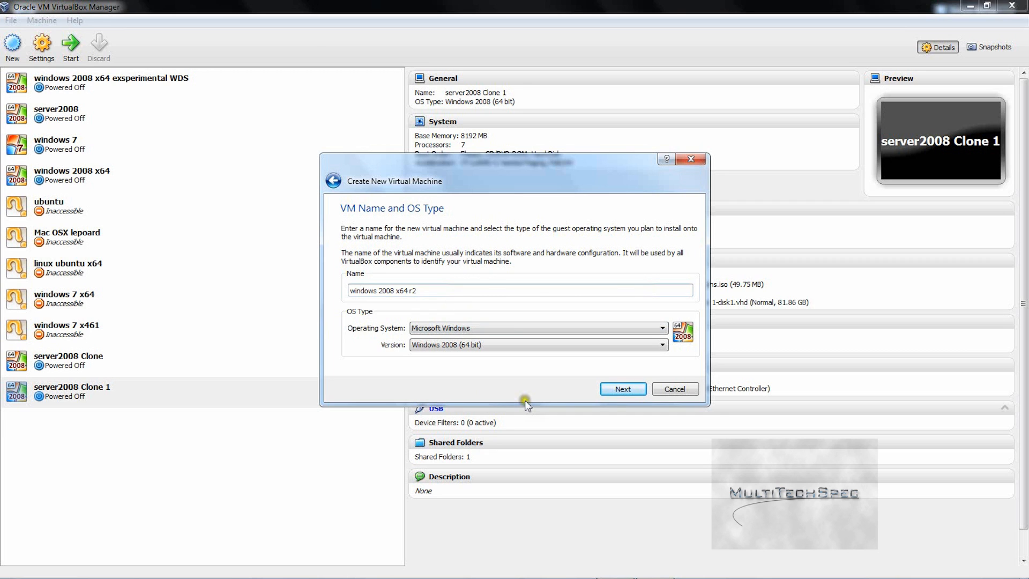
pyautogui.click(607, 386)
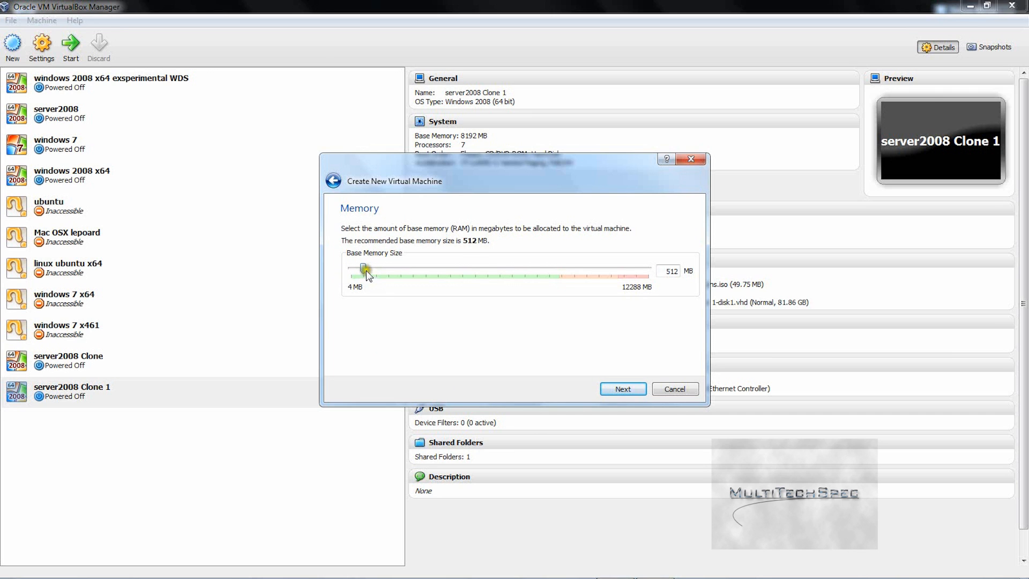
# Step: Set the new machine's base memory to 8059 MB and choose to create a new virtual hard disk
pyautogui.moveTo(363, 268); pyautogui.dragTo(379, 268)
pyautogui.moveTo(527, 302); pyautogui.dragTo(547, 292)
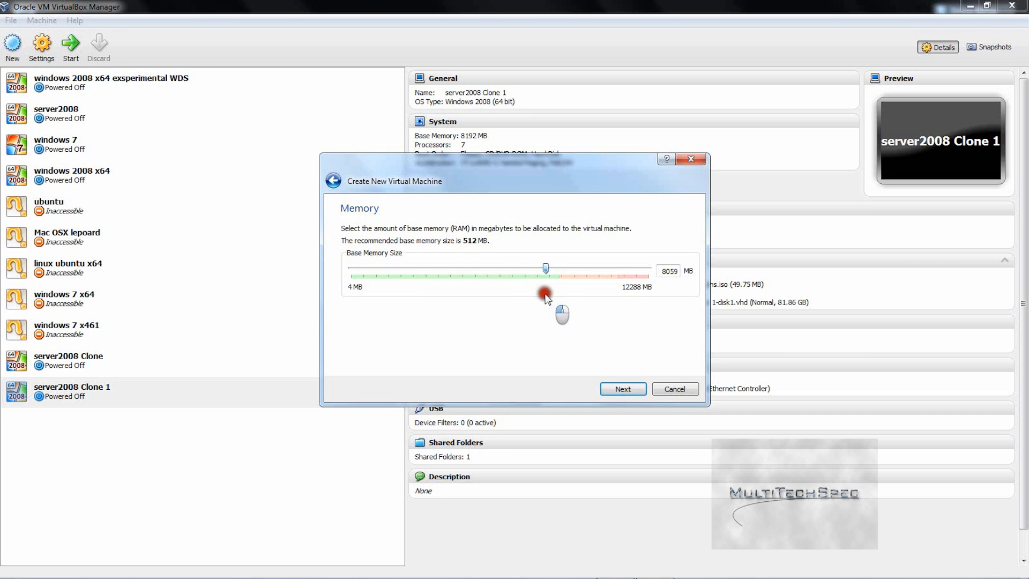
pyautogui.click(621, 389)
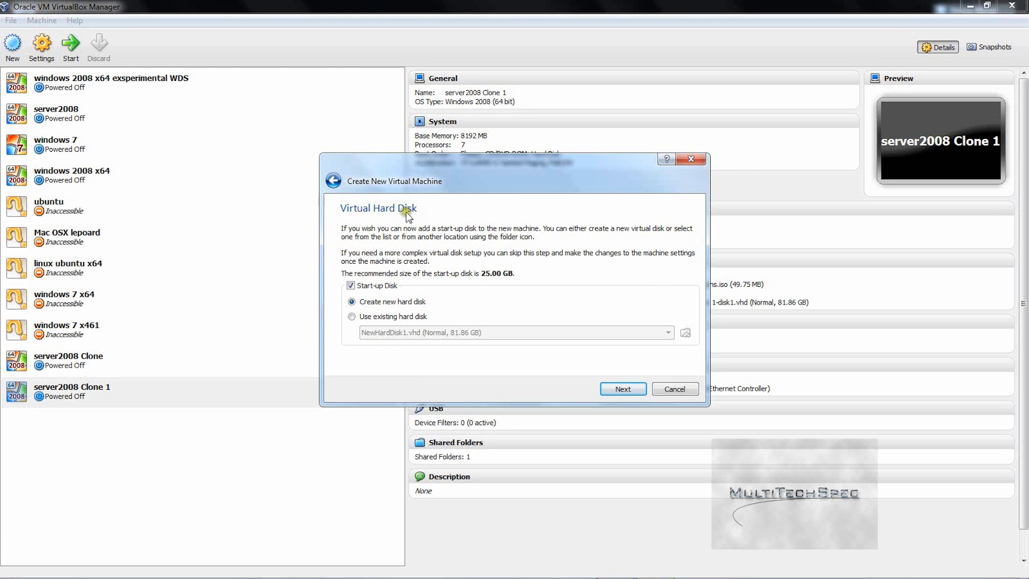
pyautogui.click(624, 388)
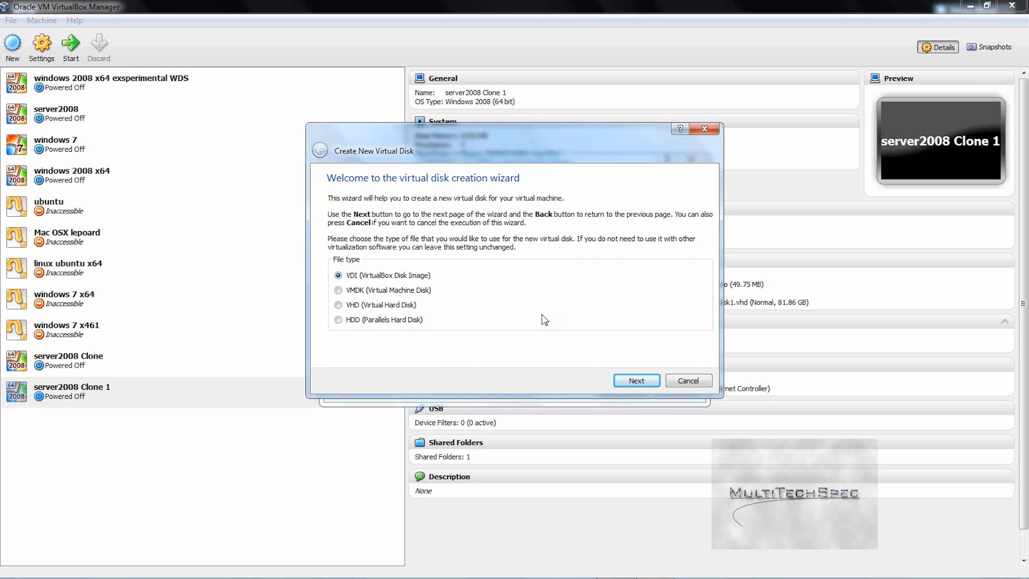
# Step: Keep VDI with dynamic allocation, enter 25 GB as the disk size, and create the disk
pyautogui.click(633, 380)
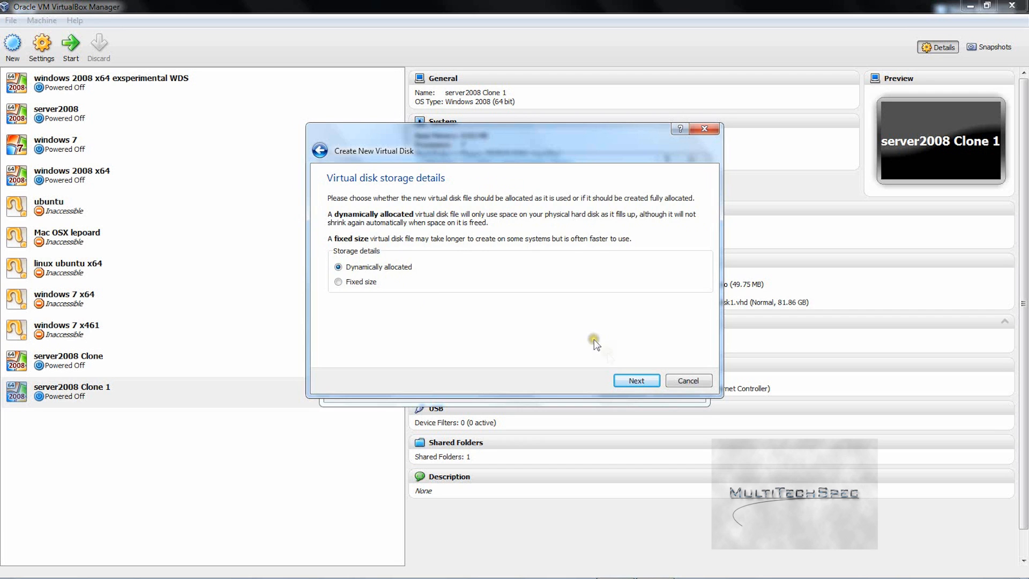
pyautogui.click(642, 381)
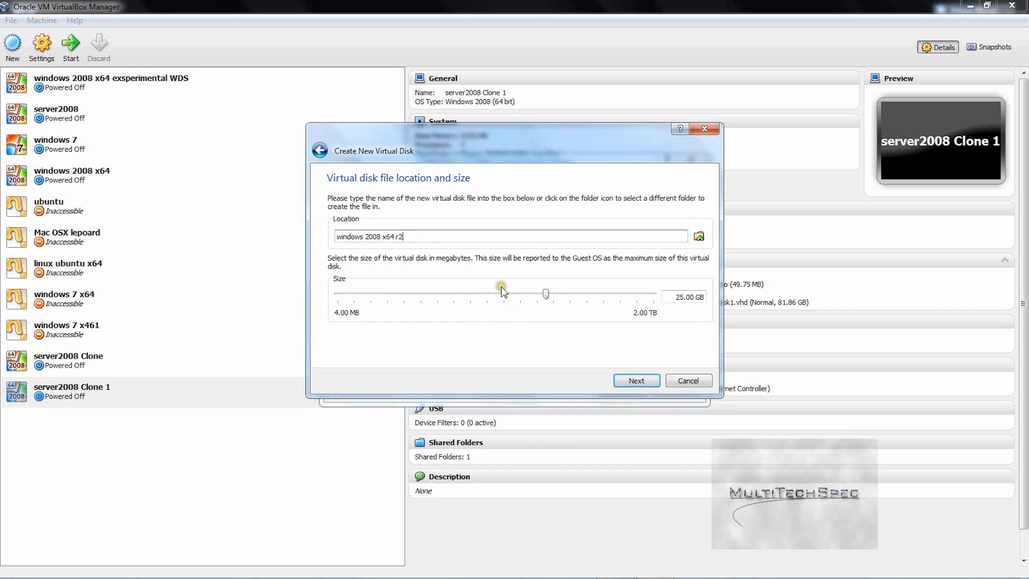
pyautogui.moveTo(549, 297); pyautogui.dragTo(527, 301)
pyautogui.moveTo(706, 296); pyautogui.dragTo(427, 292)
pyautogui.write('25 GB')
pyautogui.click(619, 378)
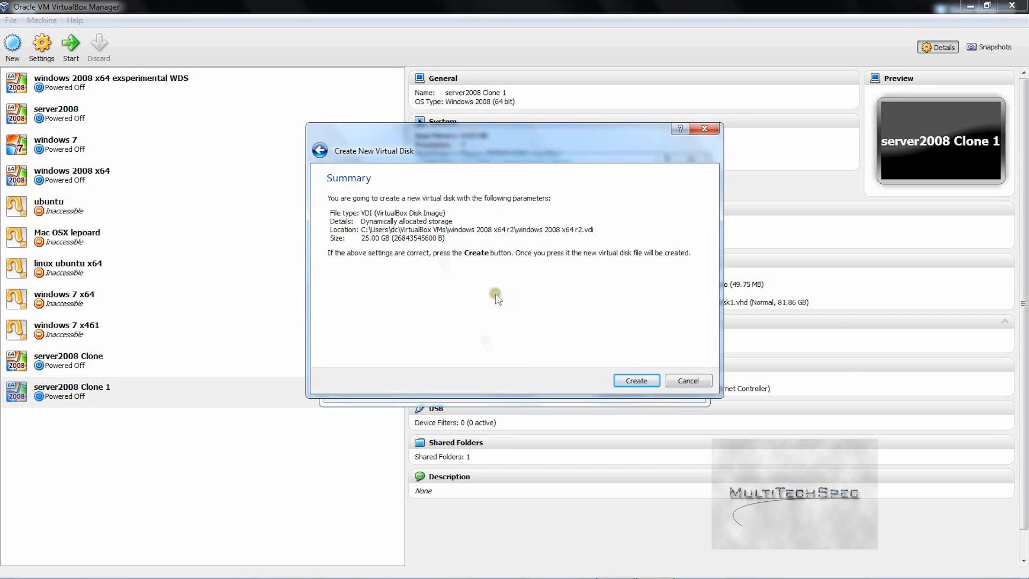
pyautogui.click(638, 379)
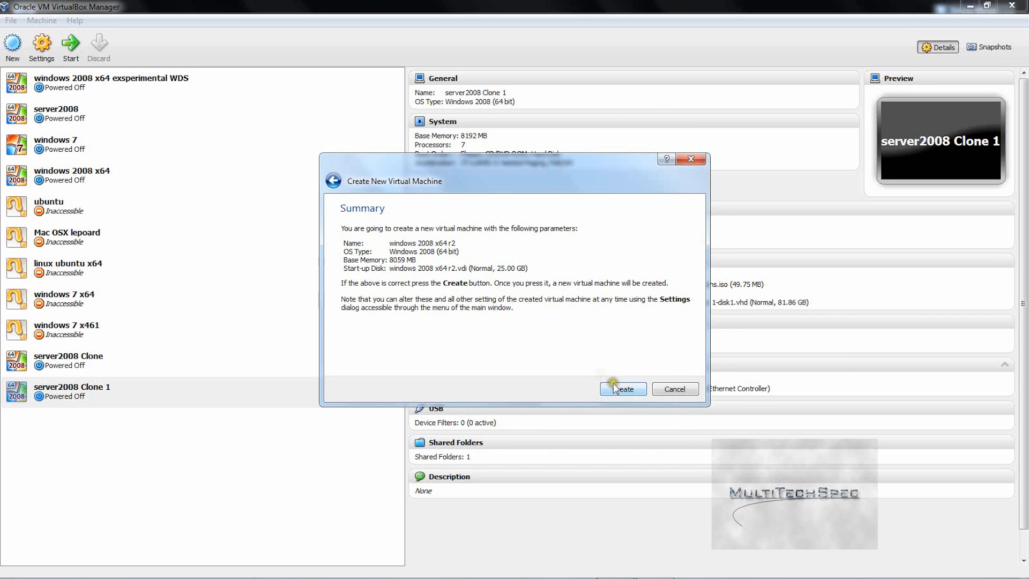
# Step: Finish creating the new machine, then start cloning it and abandon the clone
pyautogui.click(634, 388)
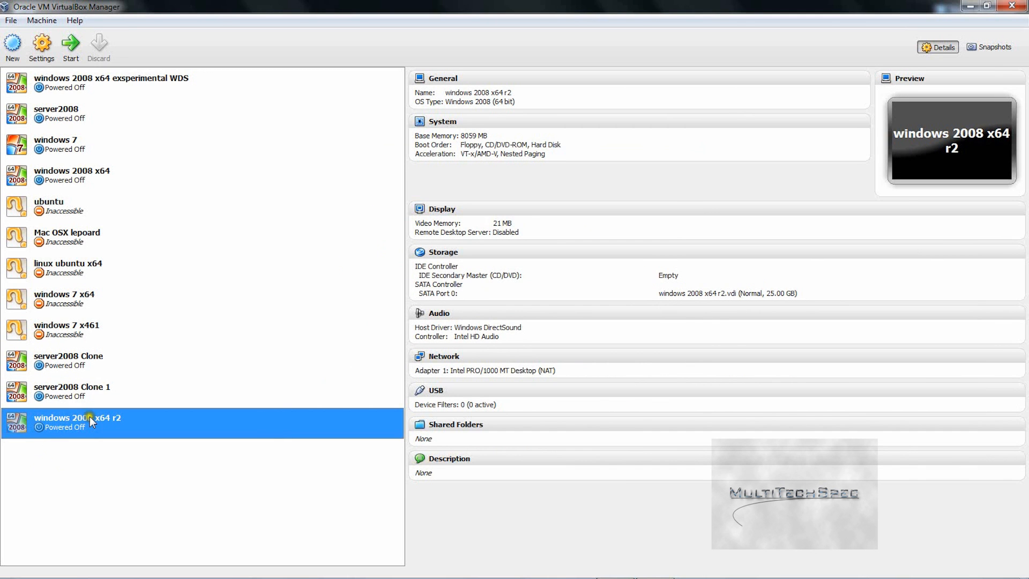
pyautogui.rightClick(183, 419)
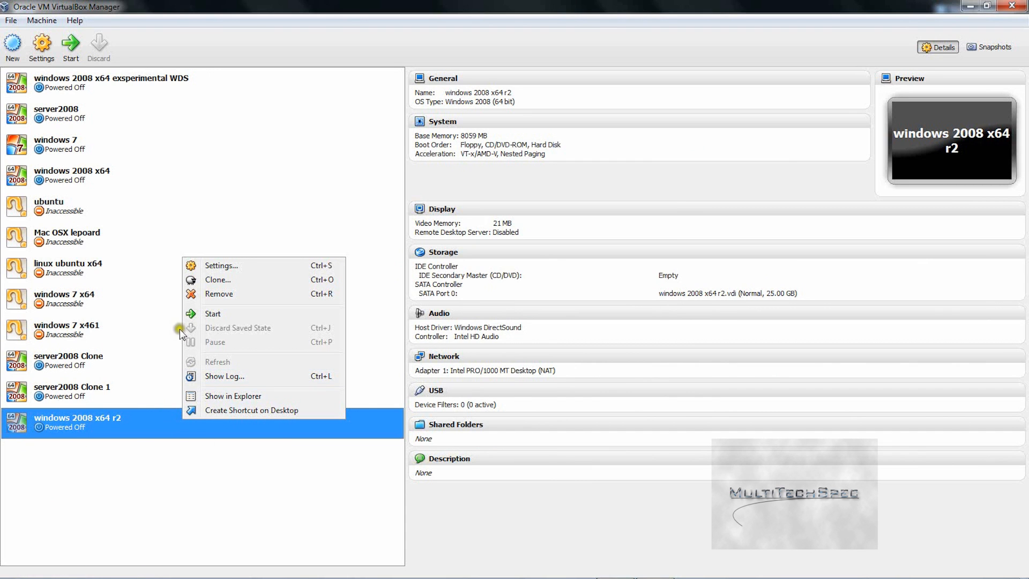
pyautogui.click(228, 280)
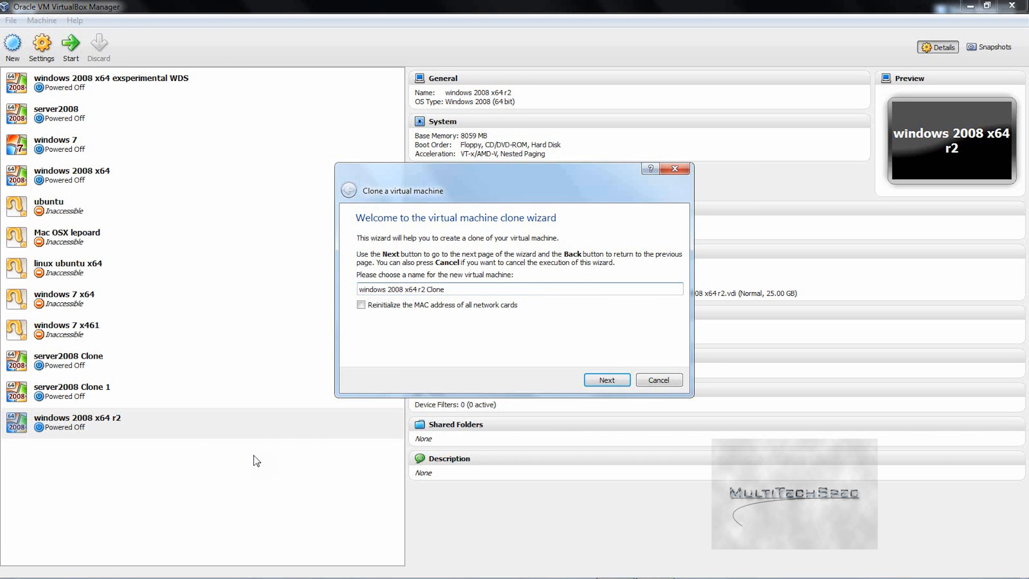
pyautogui.click(658, 379)
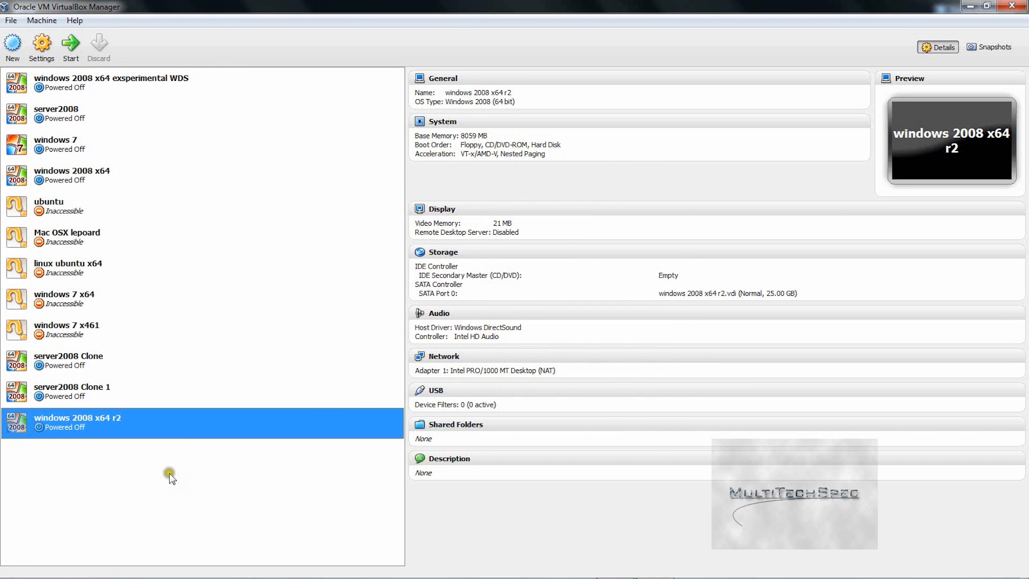
# Step: Review the new machine's System settings for memory, boot order, processor and acceleration
pyautogui.rightClick(124, 435)
pyautogui.click(176, 275)
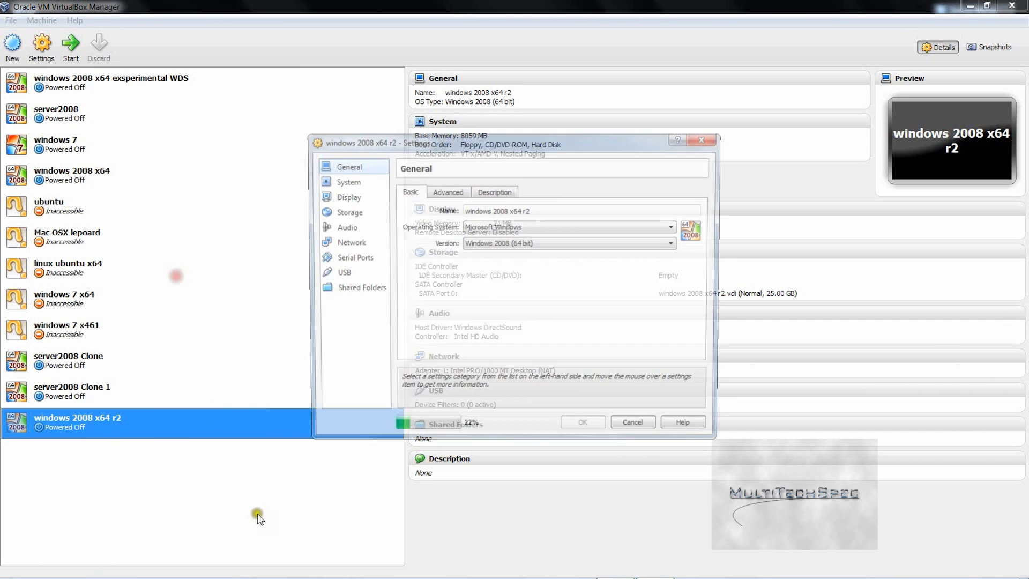
pyautogui.click(323, 181)
pyautogui.click(470, 191)
pyautogui.click(537, 191)
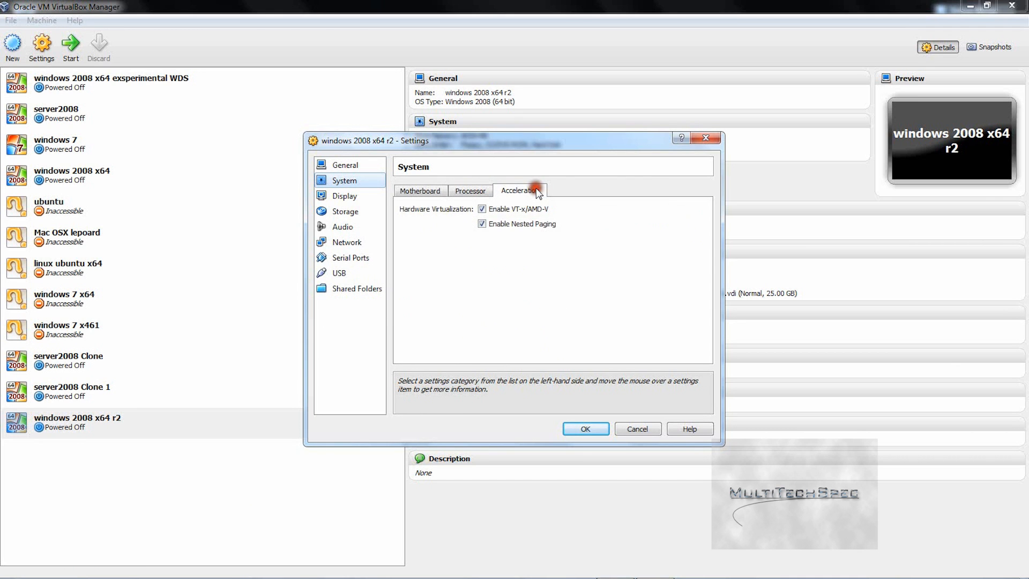
pyautogui.click(410, 191)
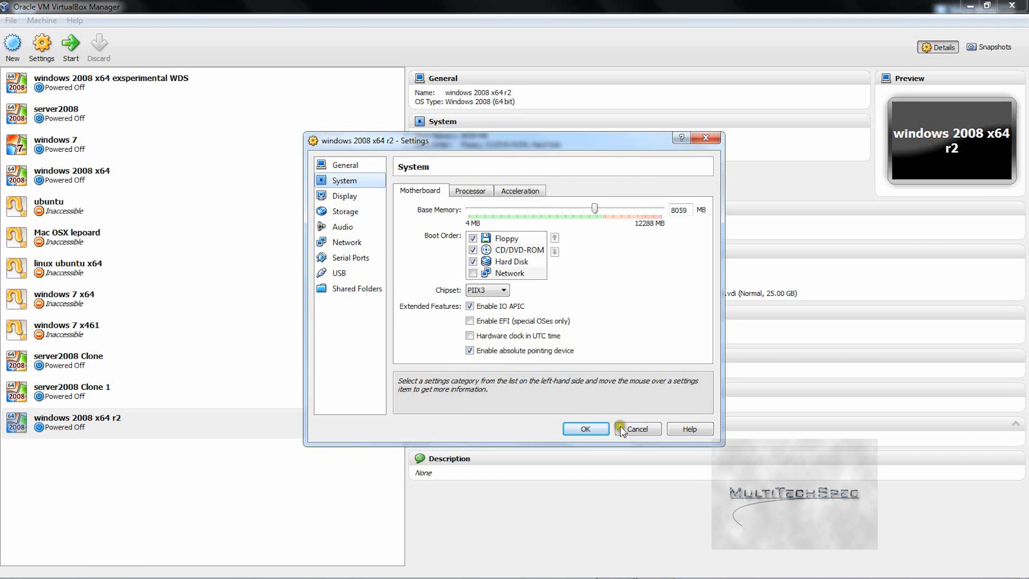
pyautogui.click(585, 429)
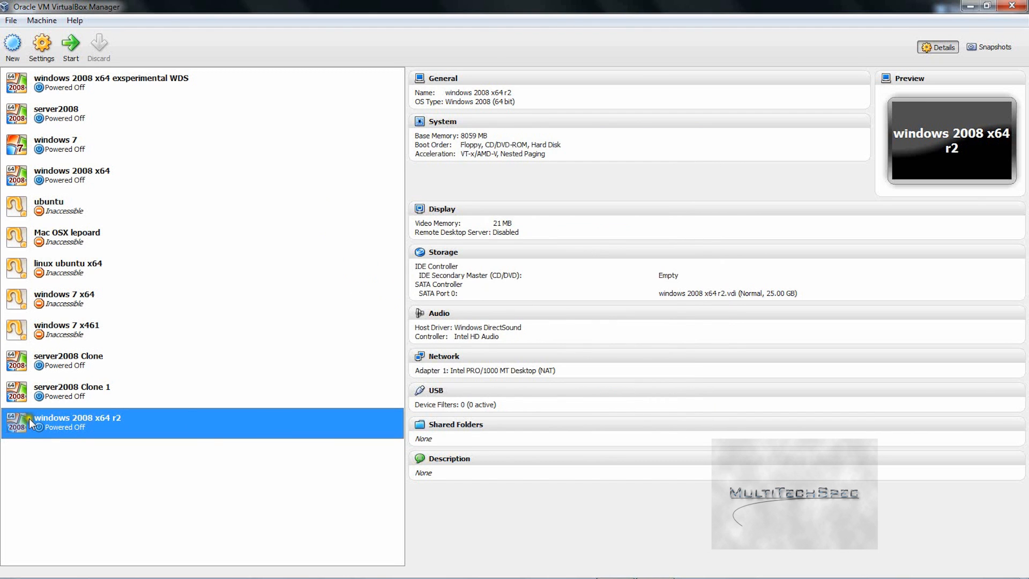
# Step: Remove the windows 2008 x64 r2 machine and delete all its files
pyautogui.rightClick(29, 417)
pyautogui.click(103, 291)
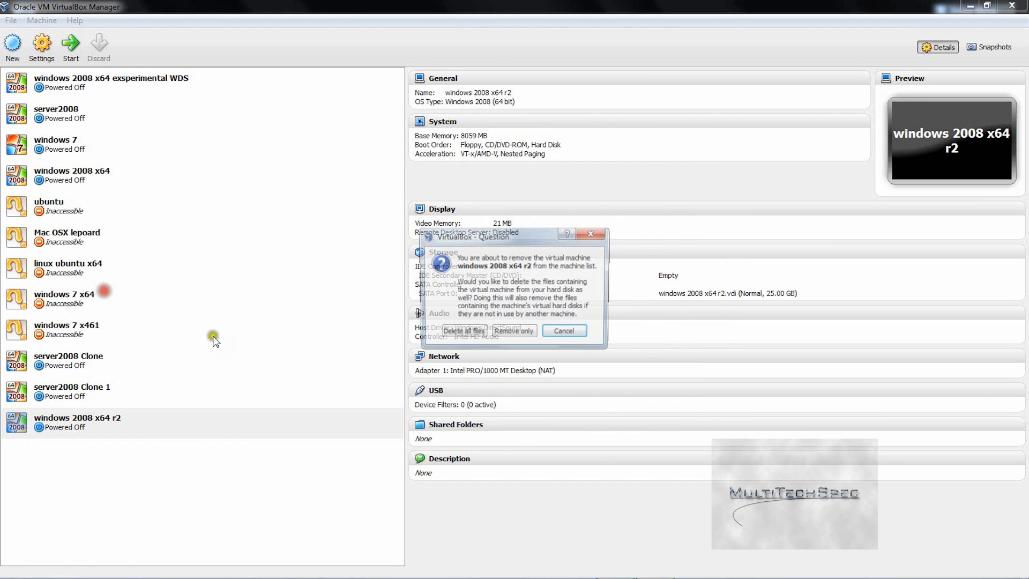
pyautogui.click(456, 331)
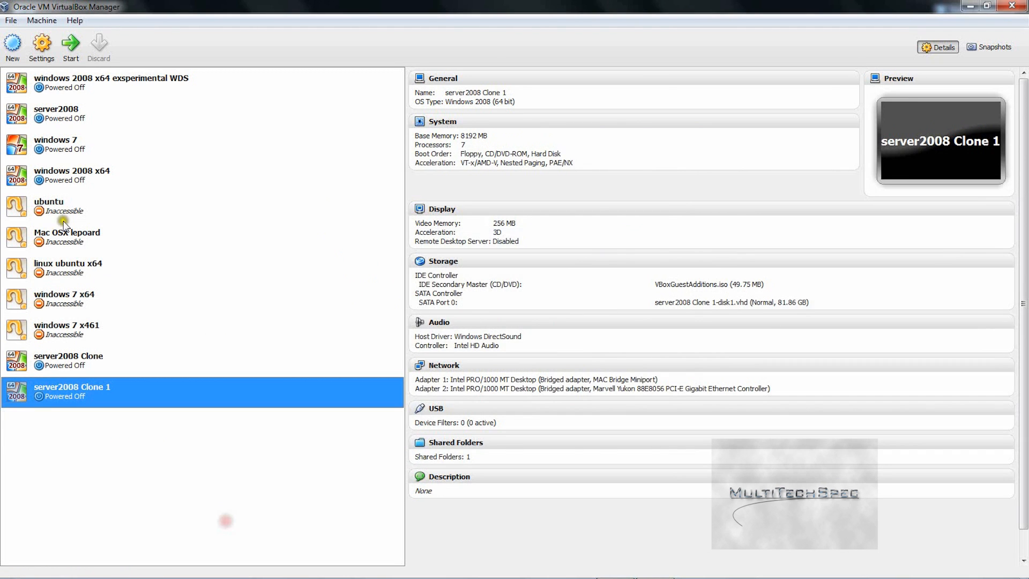
# Step: Start server2008 Clone 1 and dismiss the audio device warning
pyautogui.click(79, 36)
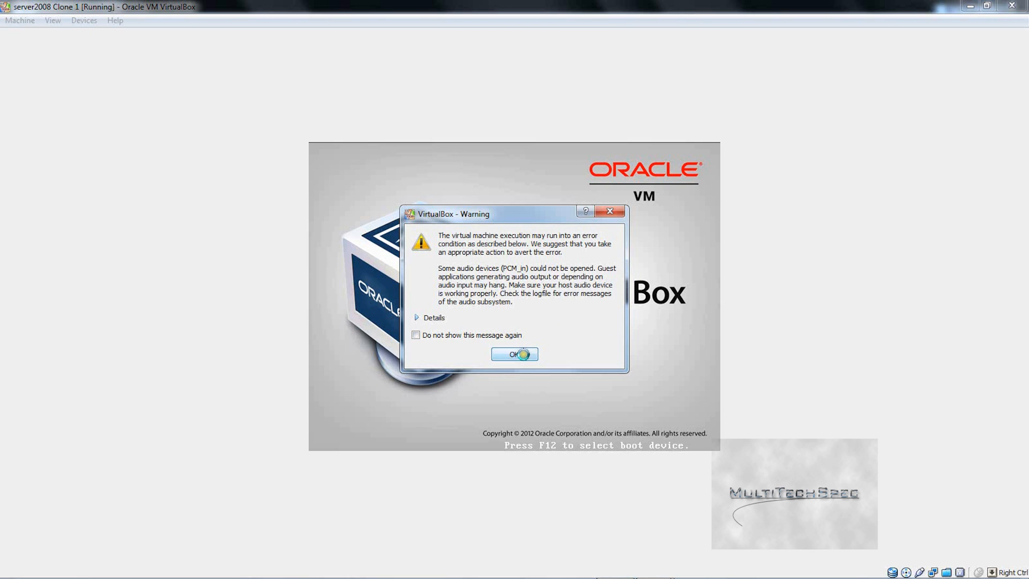
pyautogui.click(514, 354)
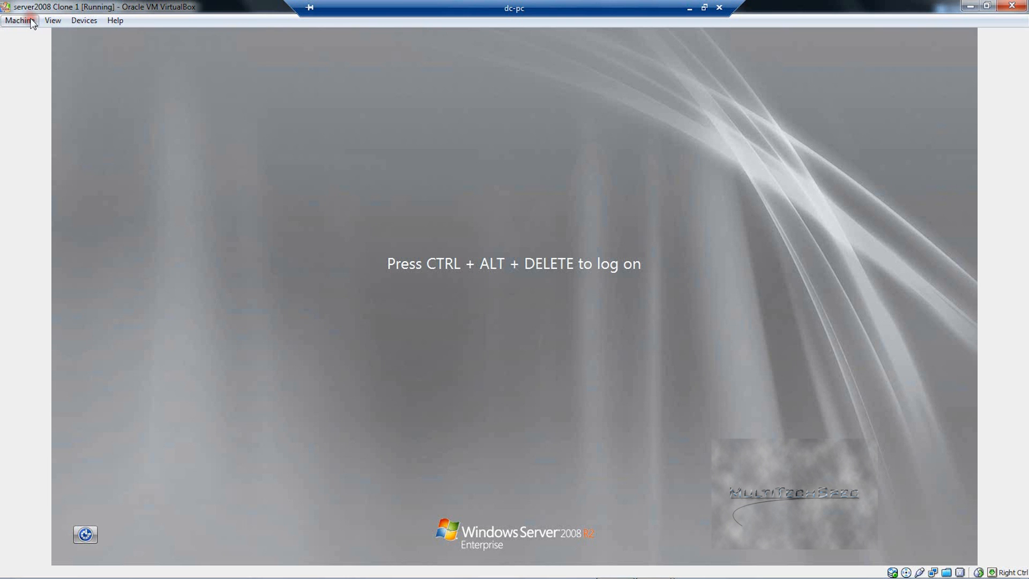
# Step: Send Ctrl-Alt-Del and log on as administrator, re-entering the password after a failed attempt
pyautogui.click(33, 21)
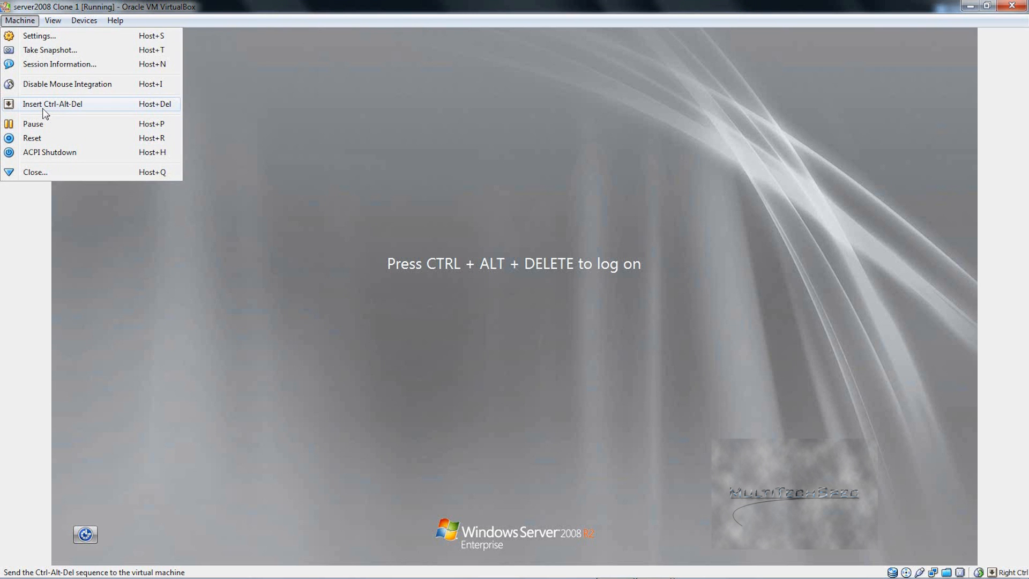
pyautogui.click(45, 113)
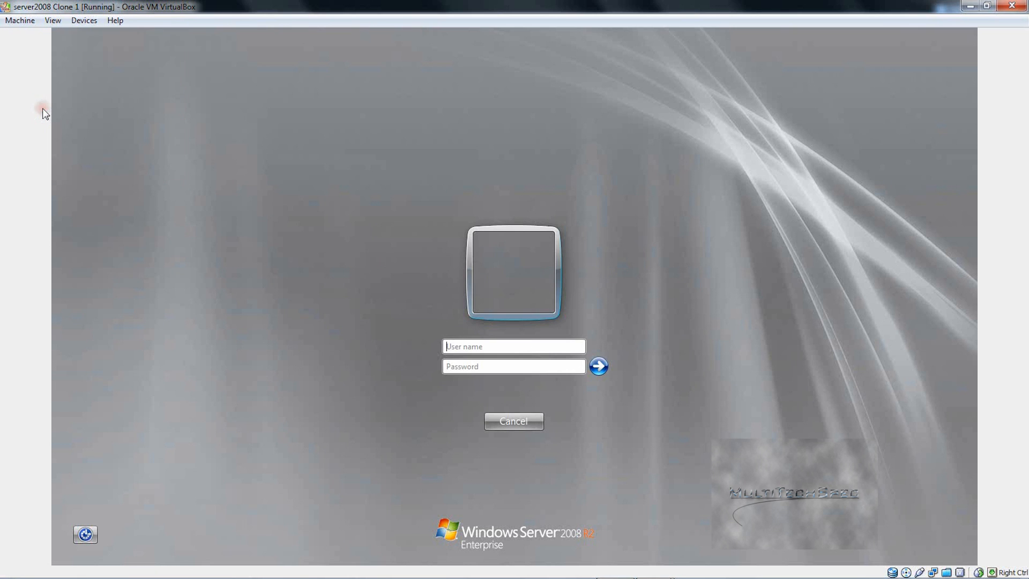
pyautogui.write('administrator')
pyautogui.write('******')
pyautogui.press('BackSpace')
pyautogui.press('BackSpace')
pyautogui.press('BackSpace')
pyautogui.press('BackSpace')
pyautogui.press('BackSpace')
pyautogui.press('BackSpace')
pyautogui.write('********')
pyautogui.press('Return')
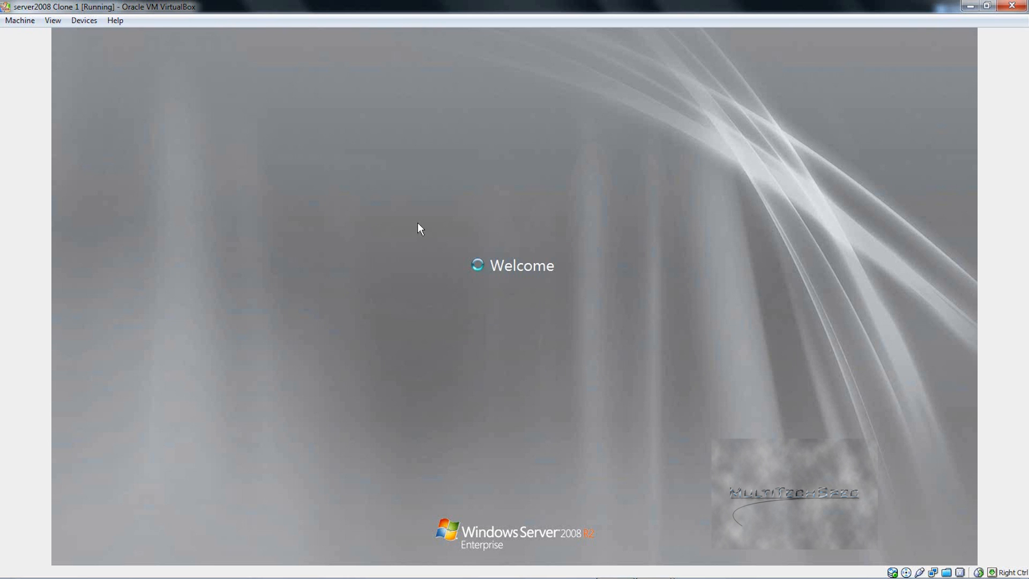
pyautogui.press('Return')
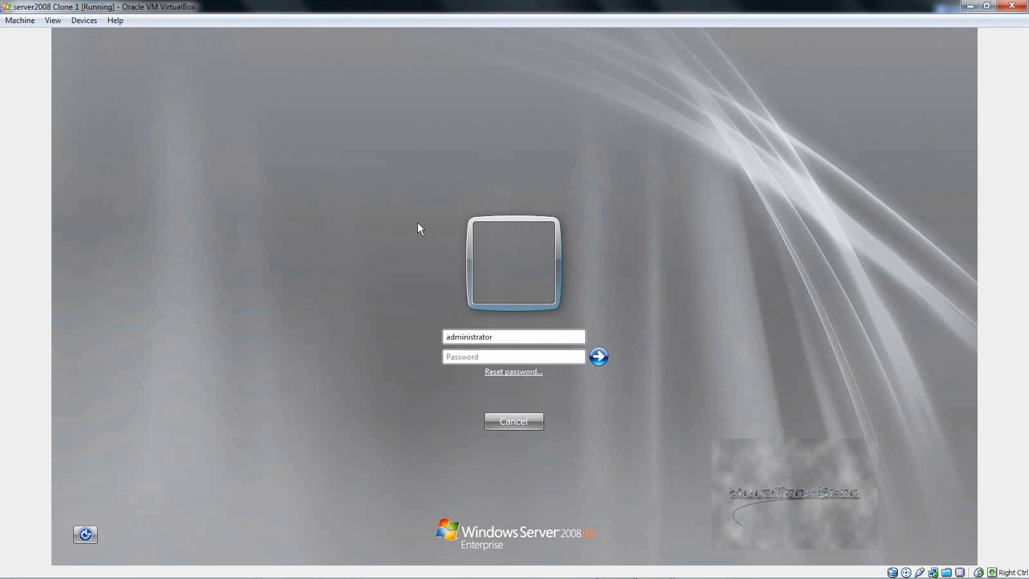
pyautogui.write('*********')
pyautogui.press('Return')
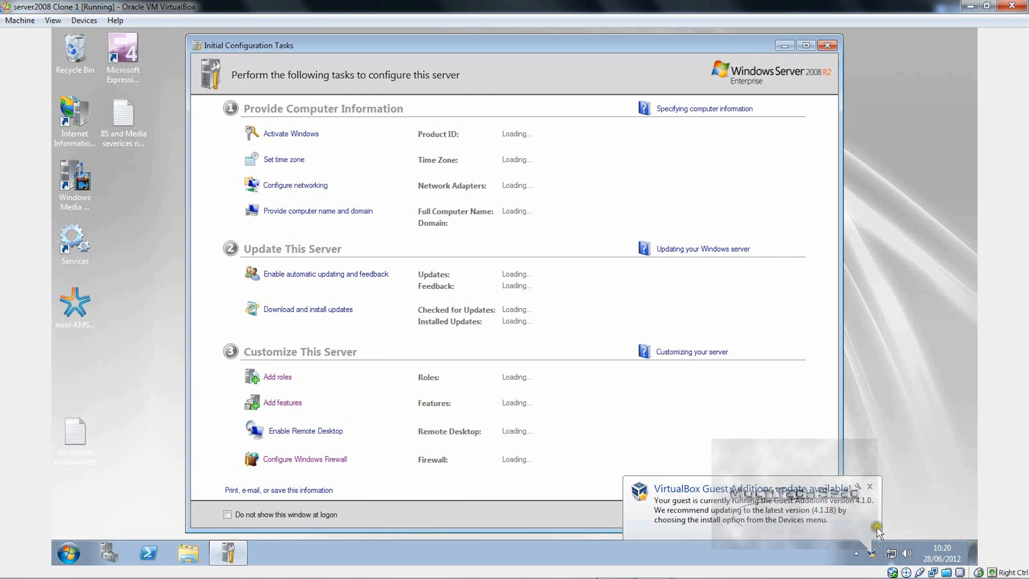
# Step: Close the Guest Additions, password expiry and Remote Desktop licensing balloons, checking network status
pyautogui.click(869, 486)
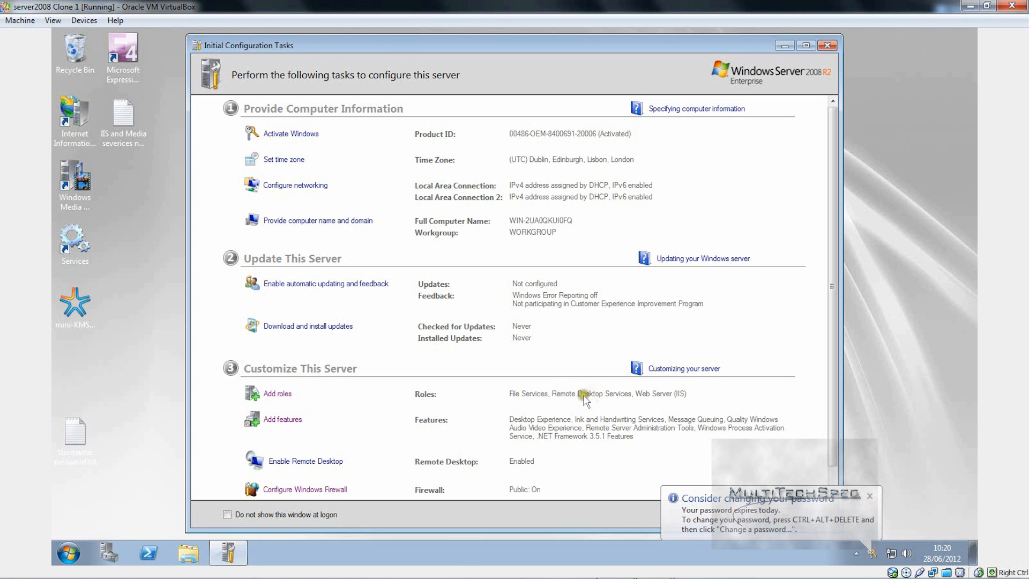
pyautogui.click(869, 496)
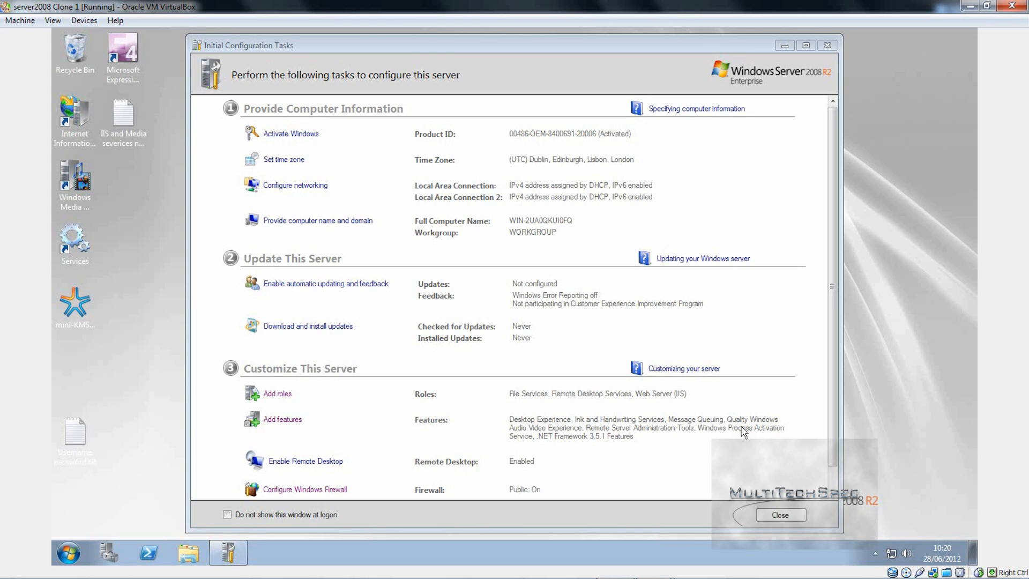
pyautogui.click(892, 553)
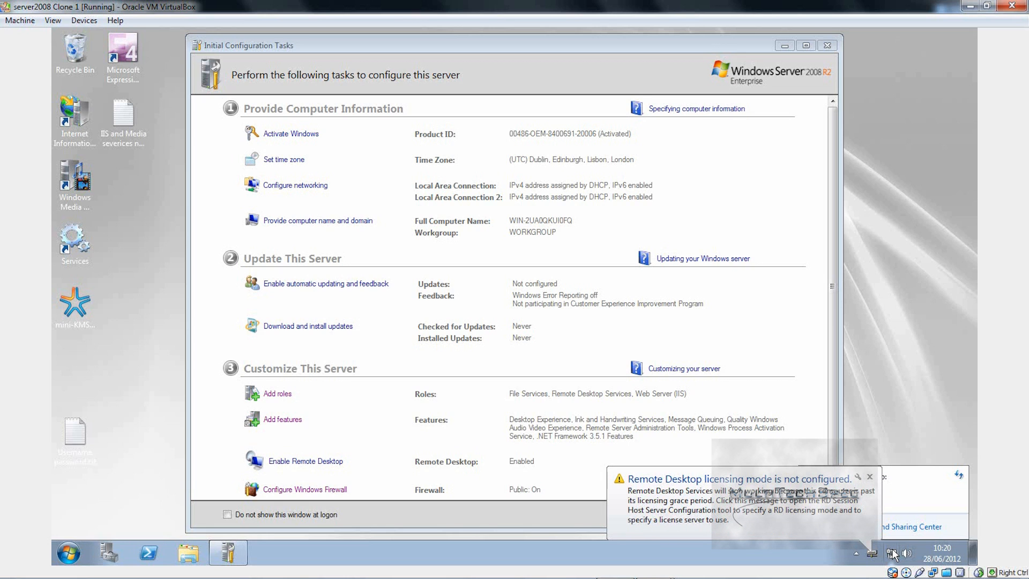
pyautogui.click(869, 476)
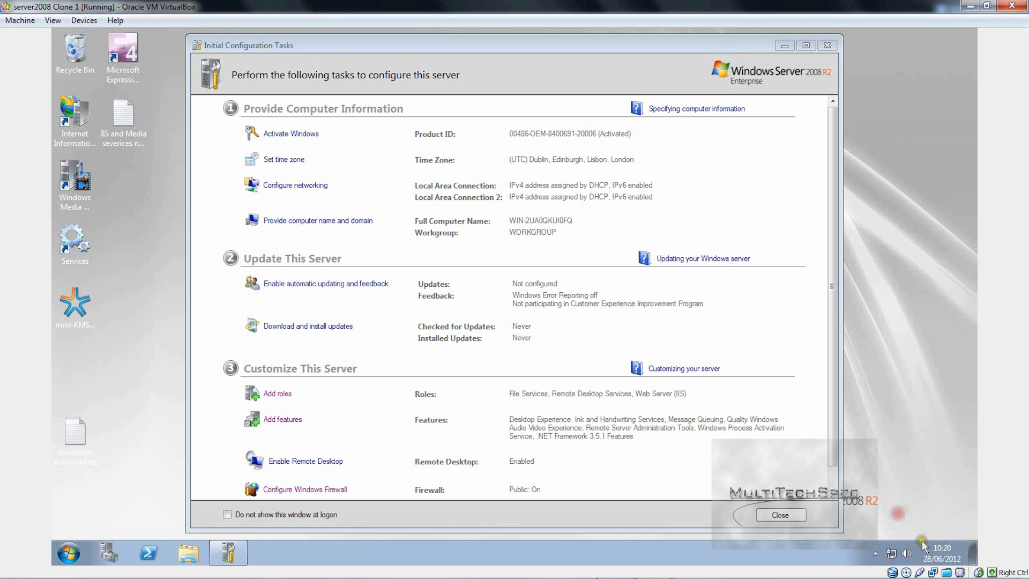
pyautogui.click(892, 552)
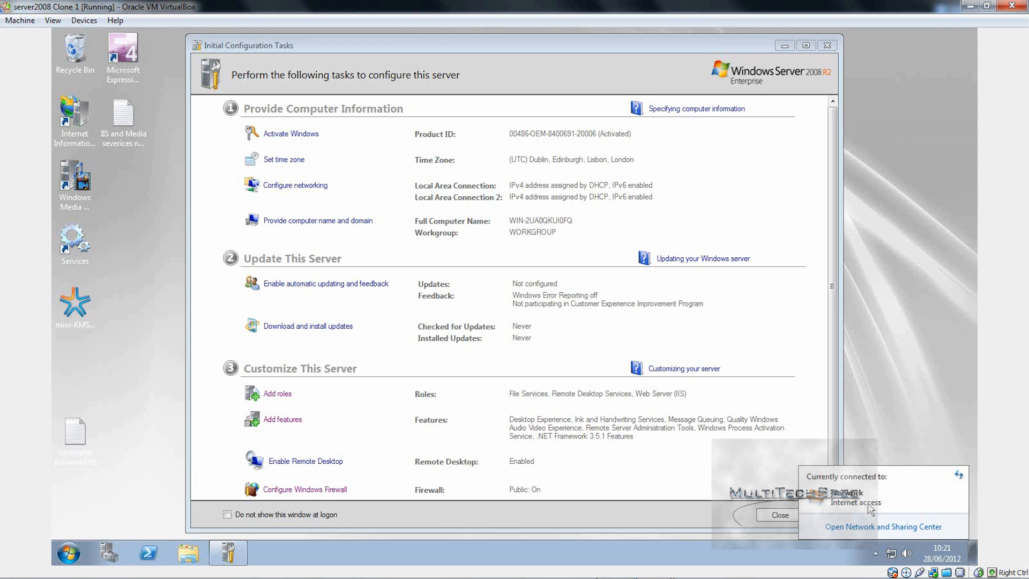
pyautogui.click(911, 526)
pyautogui.click(880, 503)
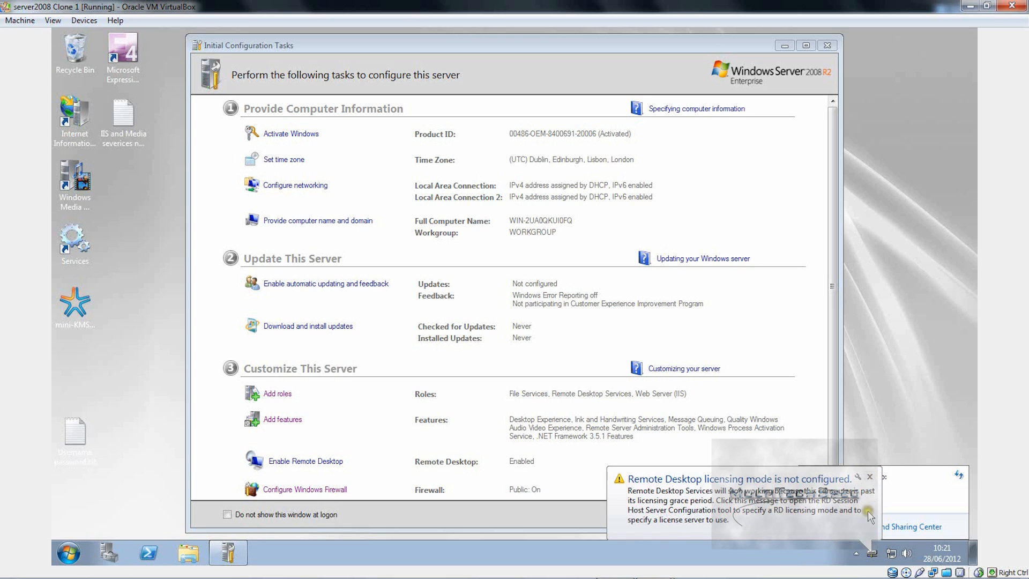
pyautogui.click(868, 477)
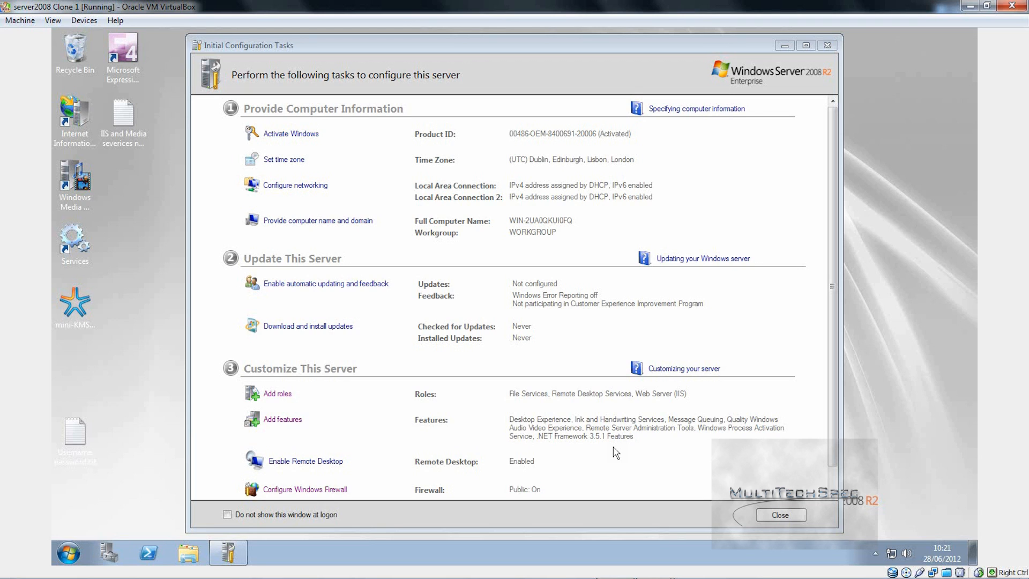
# Step: Tick Active Directory Domain Services in Add Roles, install it despite the Remote Desktop warning, and advance
pyautogui.click(271, 397)
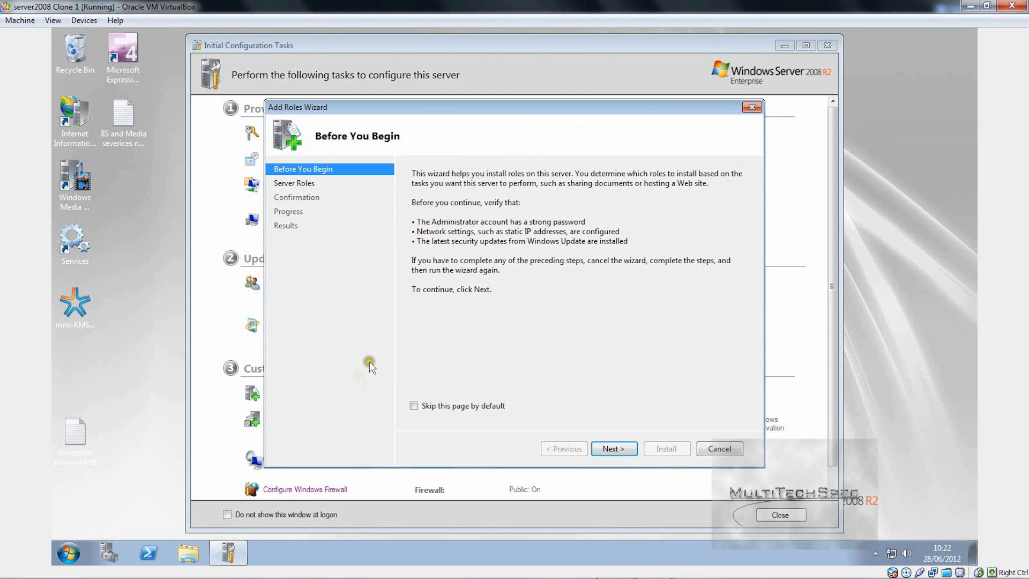
pyautogui.click(619, 448)
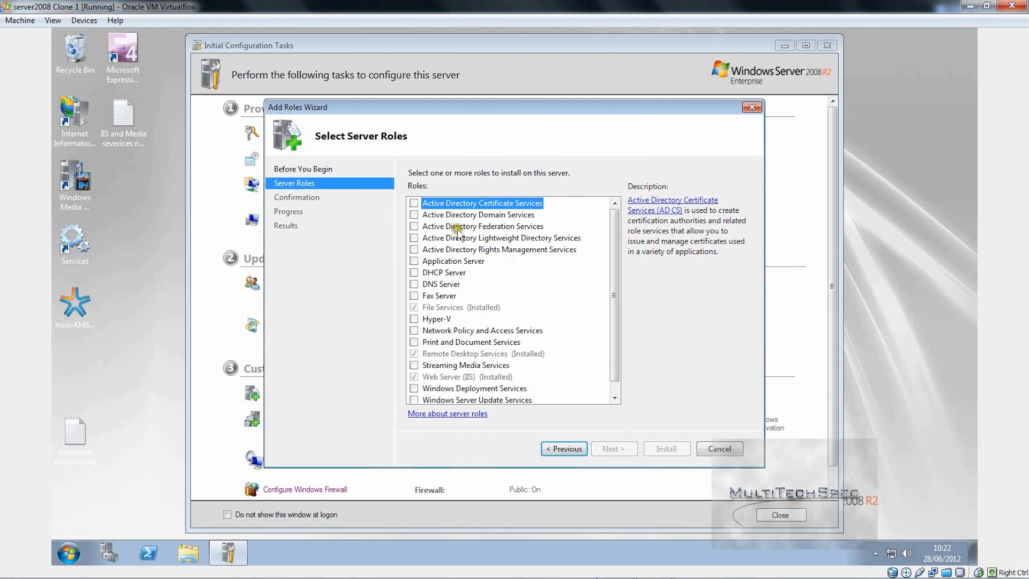
pyautogui.click(414, 215)
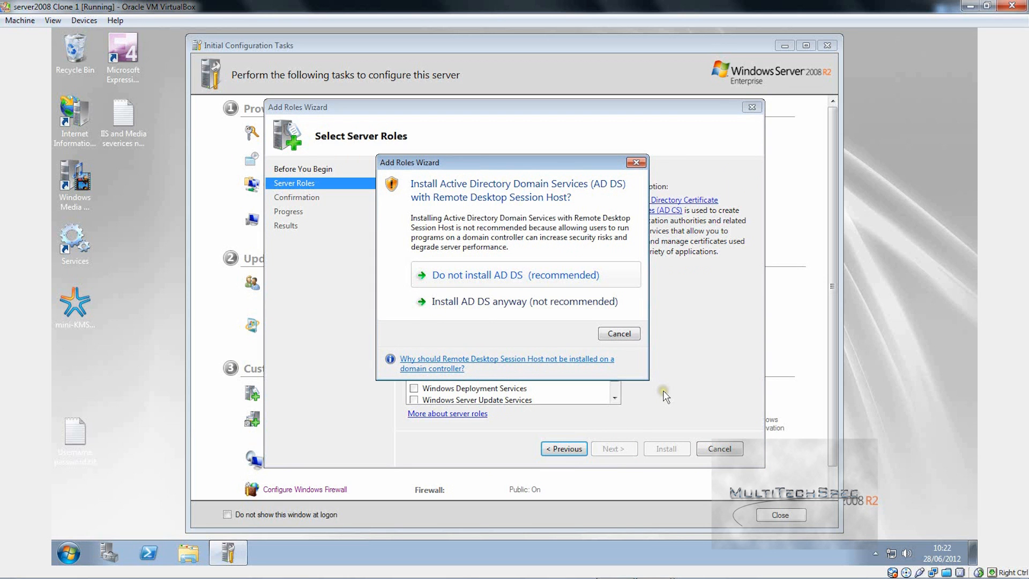
pyautogui.click(481, 307)
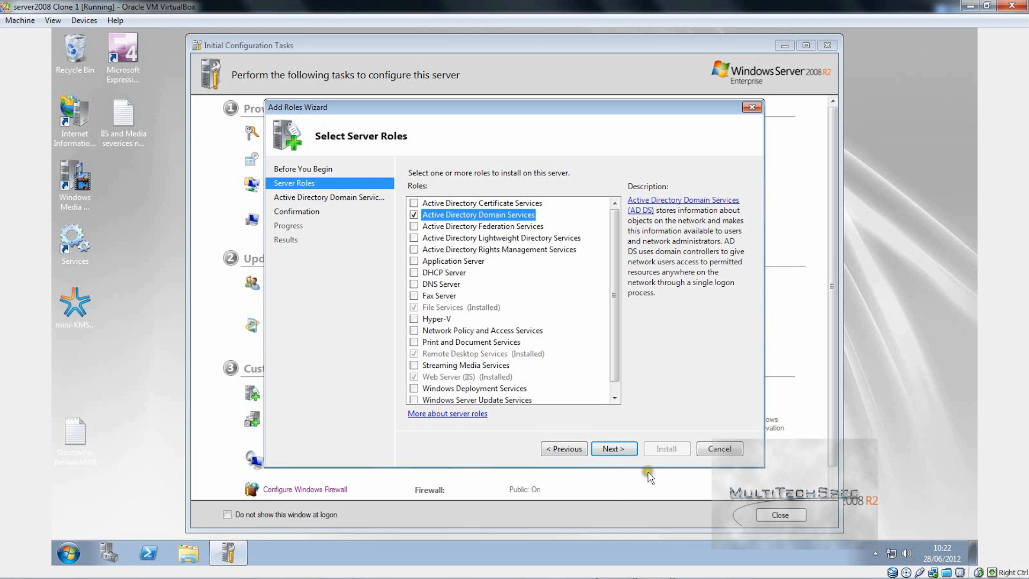
pyautogui.click(612, 450)
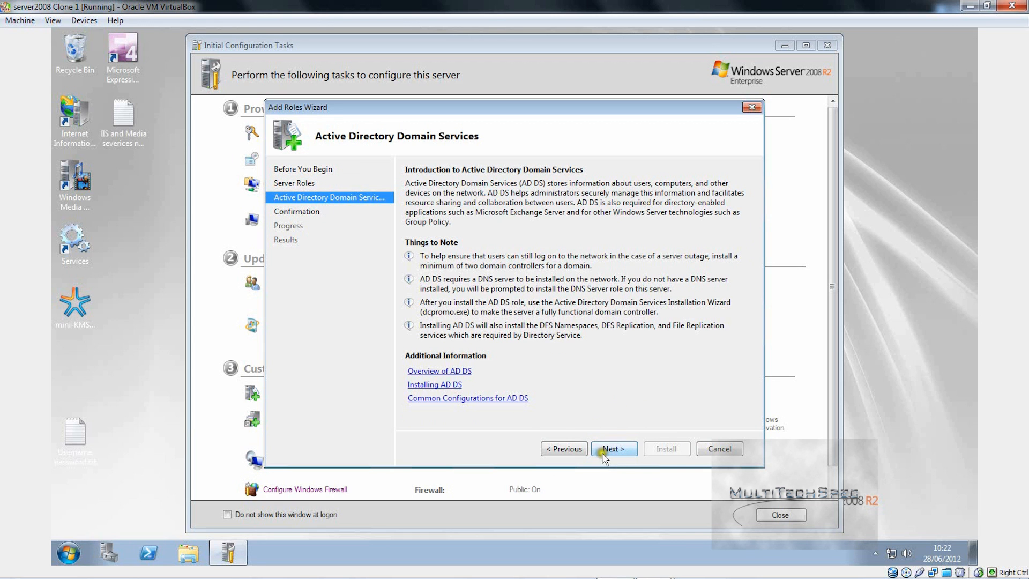
pyautogui.click(603, 453)
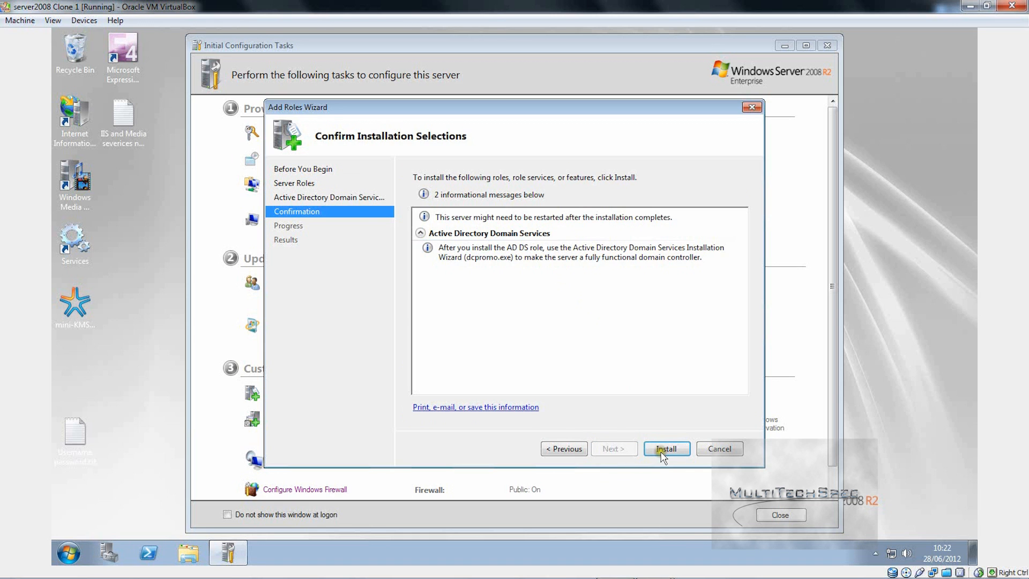
# Step: Confirm installation of the Active Directory Domain Services role
pyautogui.click(662, 452)
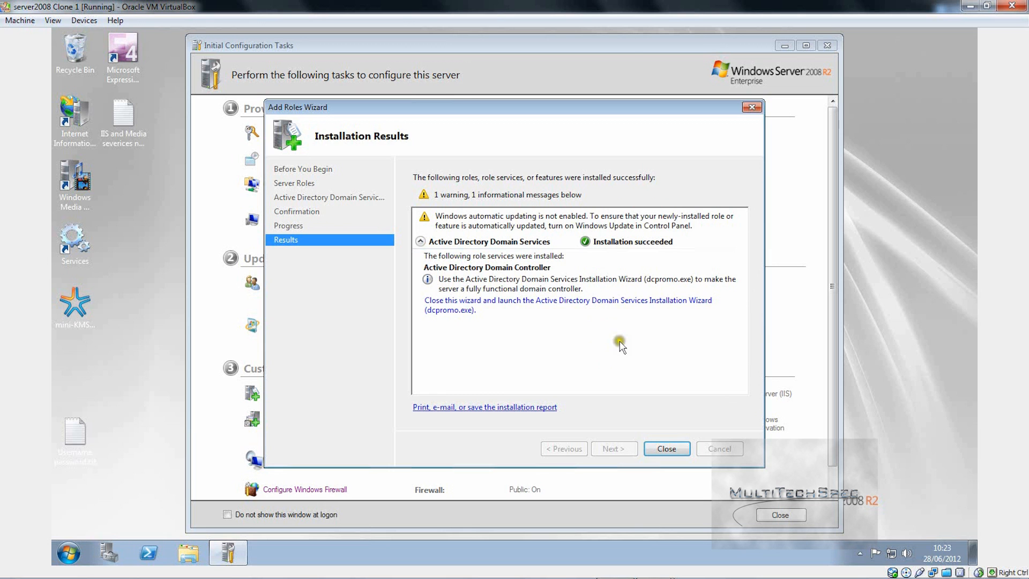
# Step: Launch dcpromo, accept the security warning, and choose 'Create a new domain in a new forest'
pyautogui.click(603, 300)
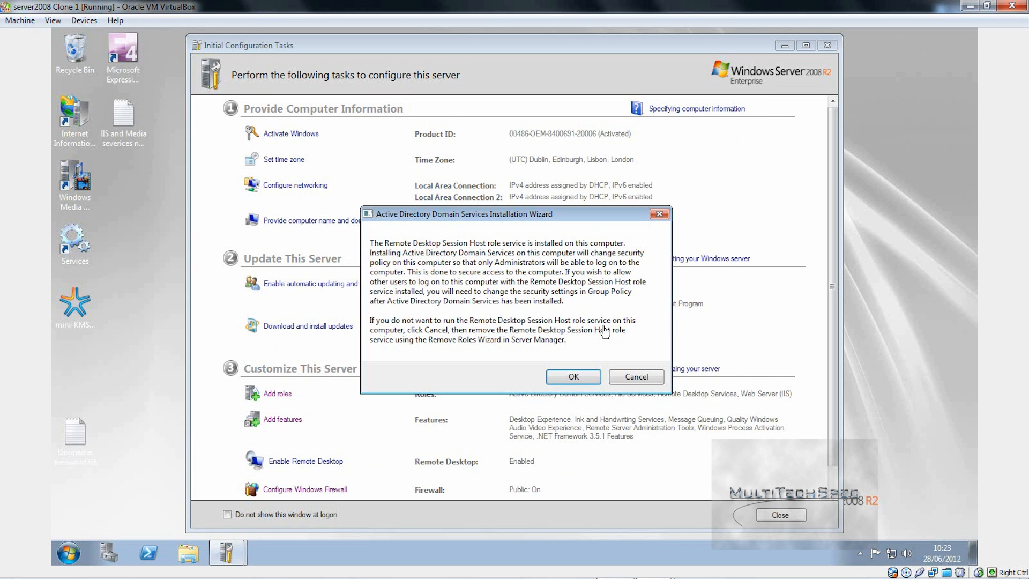
pyautogui.click(573, 377)
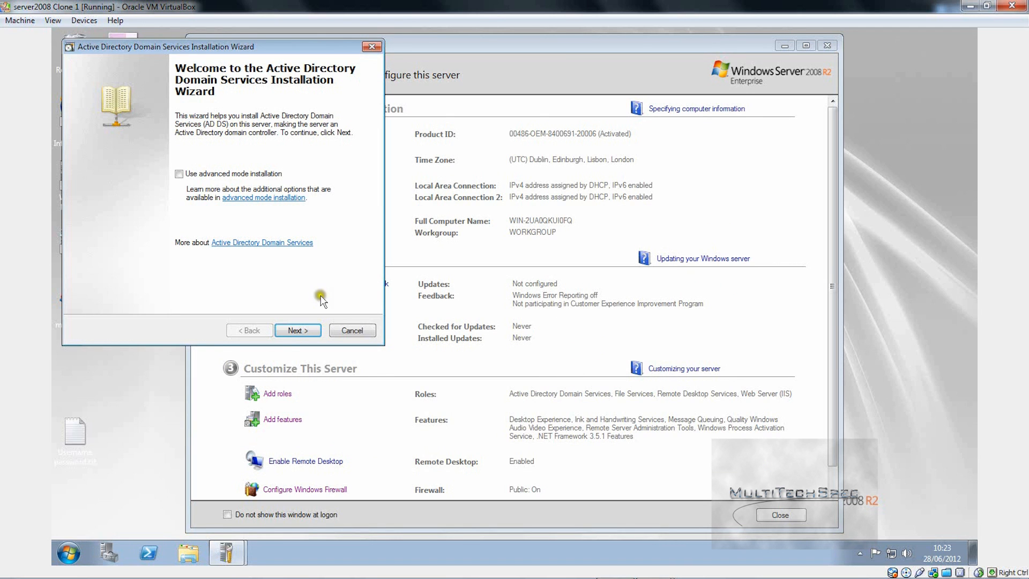
pyautogui.click(295, 329)
pyautogui.click(294, 329)
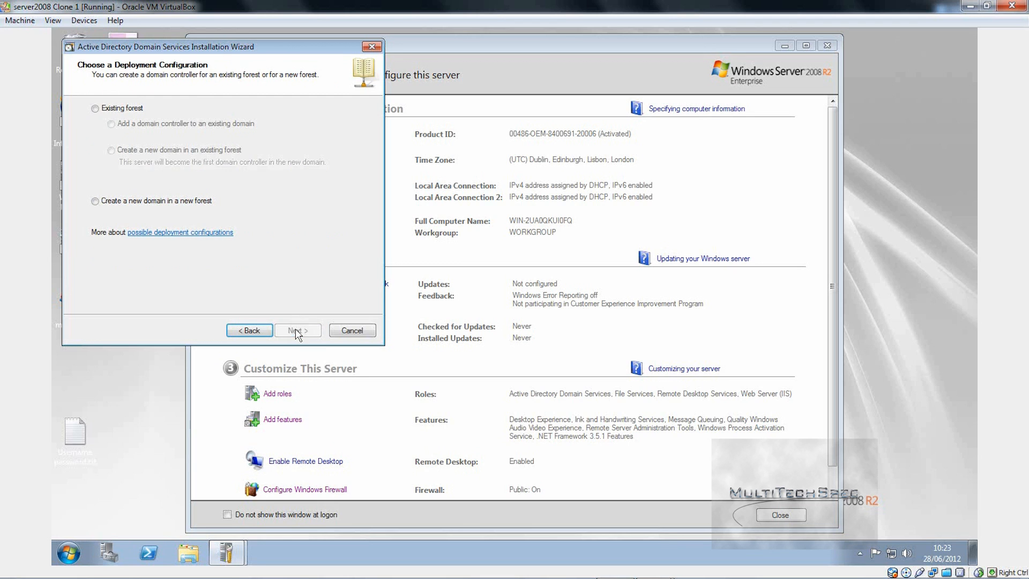
pyautogui.click(115, 199)
pyautogui.click(294, 328)
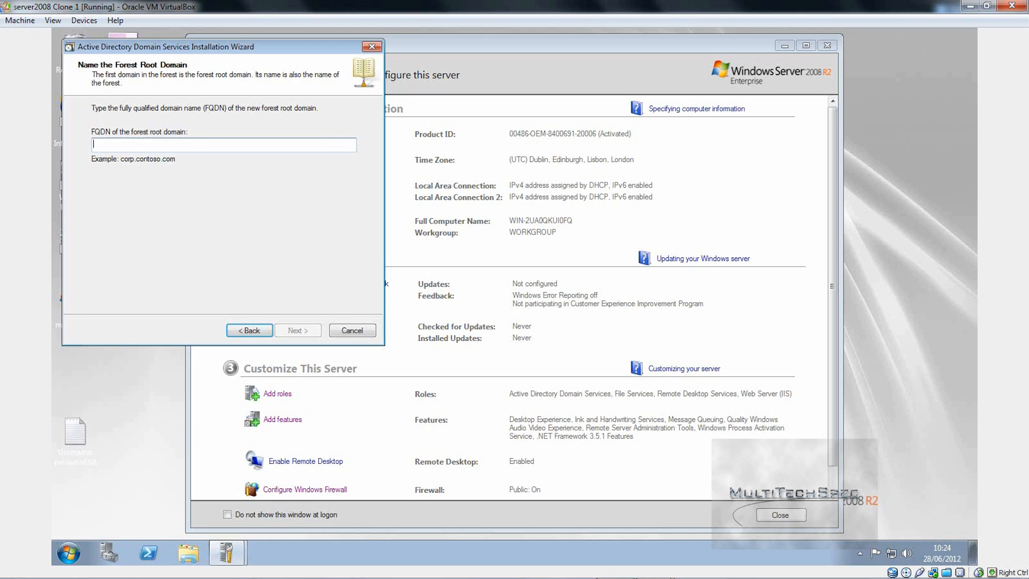
# Step: Enter cloud2.com as the forest root domain FQDN and continue
pyautogui.write('clo')
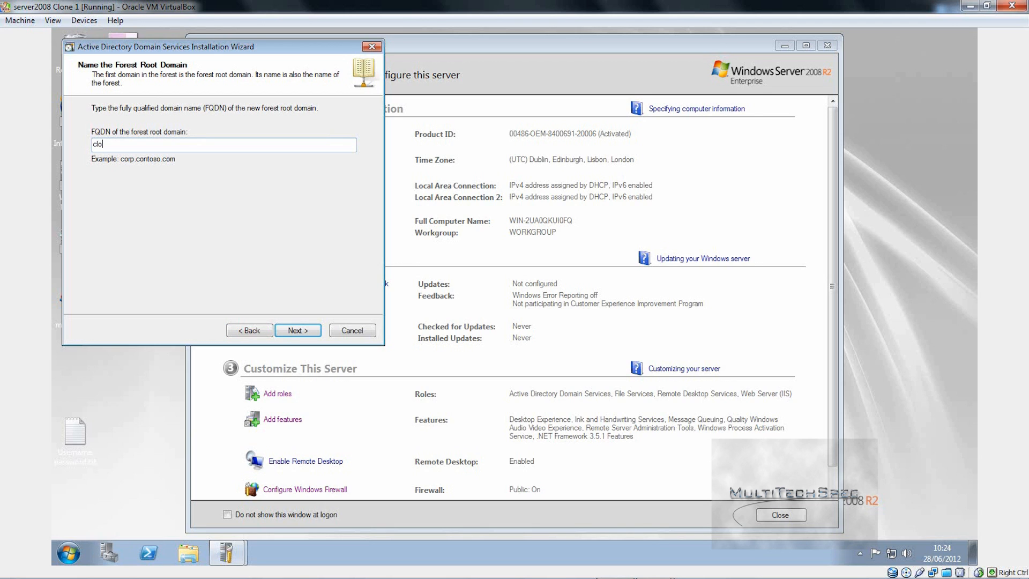
pyautogui.write('ud2.com')
pyautogui.click(301, 330)
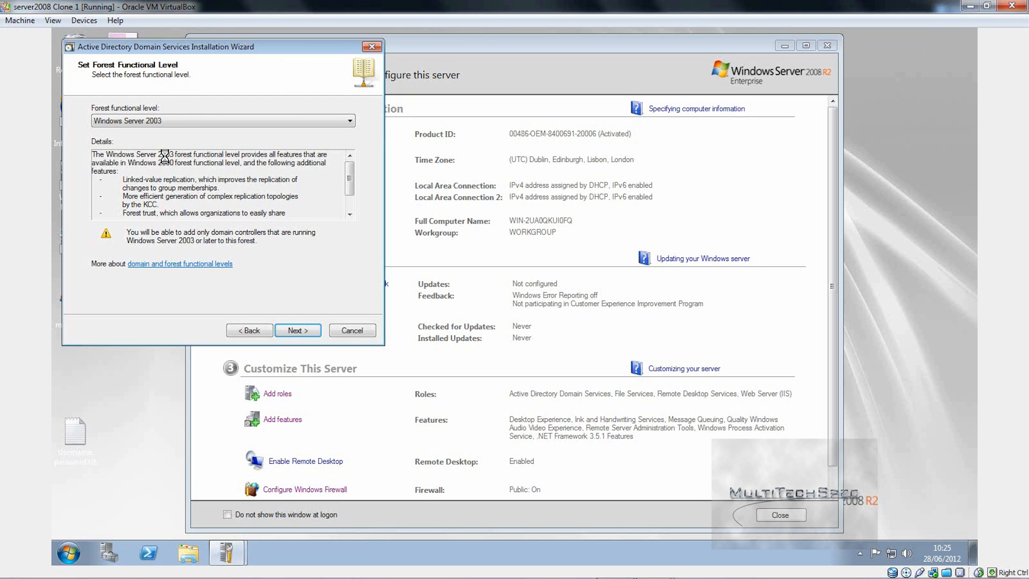
# Step: Choose Windows Server 2008 R2 as the forest functional level and move to Additional Domain Controller Options
pyautogui.click(184, 117)
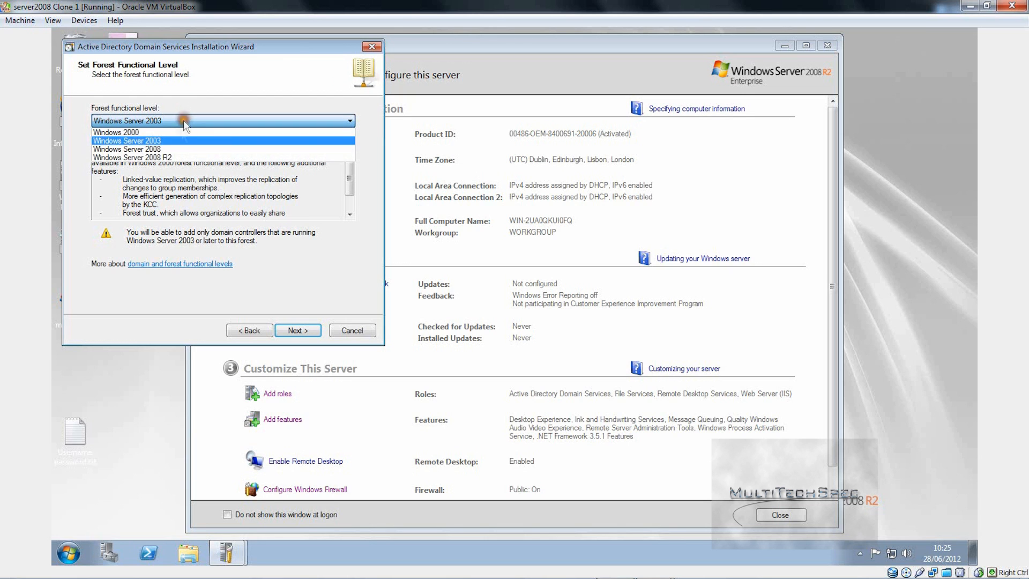
pyautogui.click(179, 157)
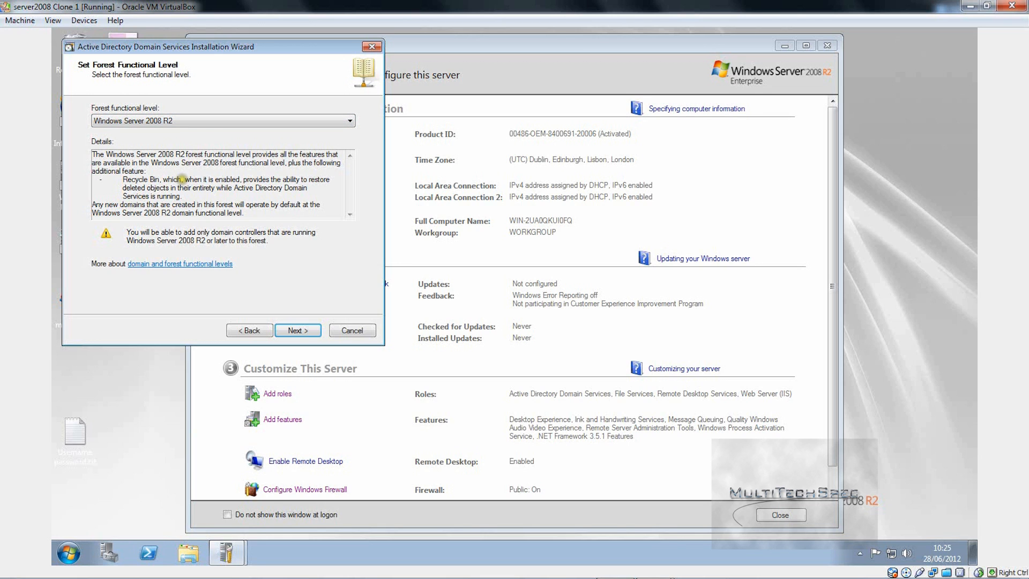
pyautogui.click(186, 122)
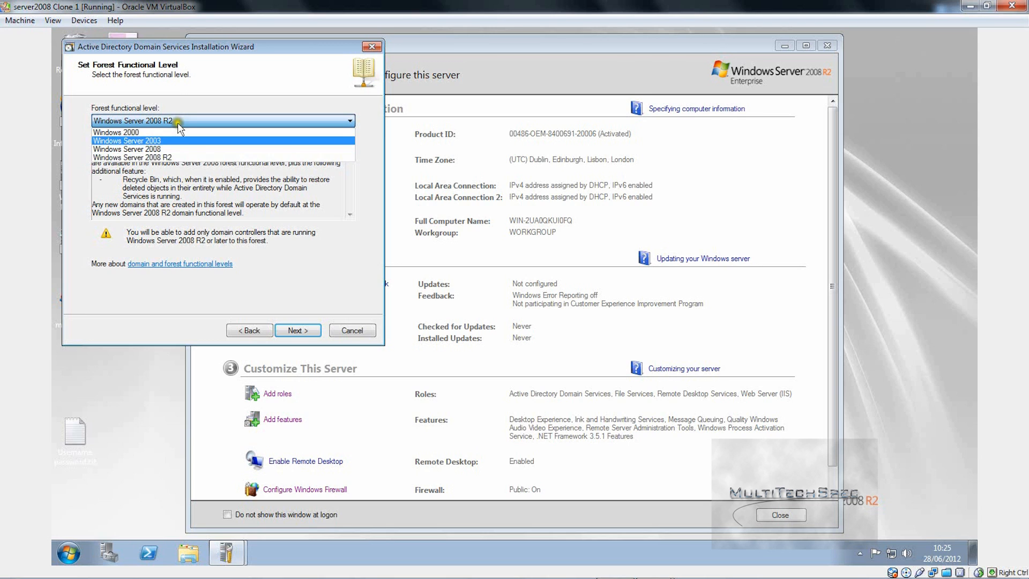
pyautogui.click(186, 185)
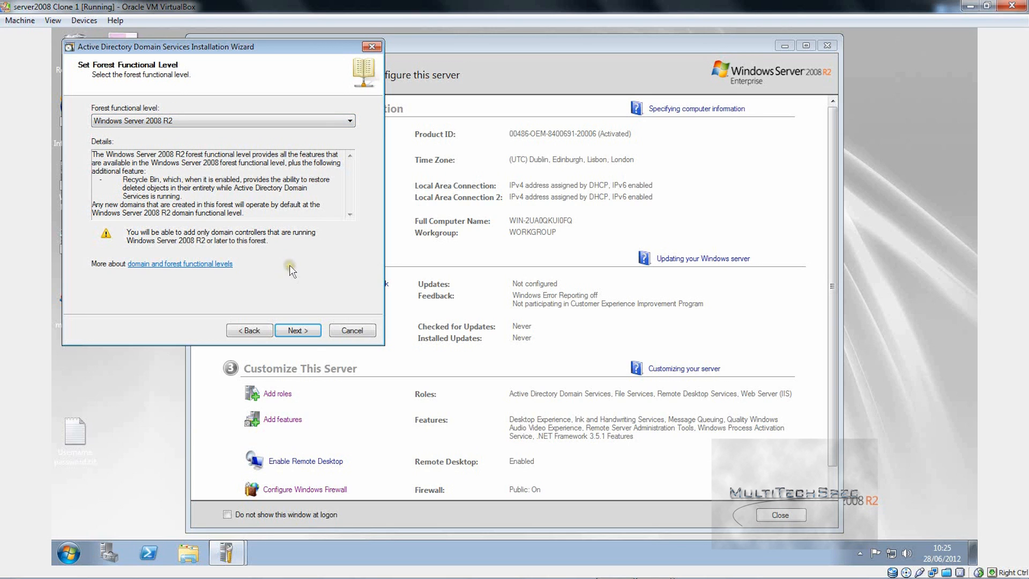
pyautogui.click(297, 330)
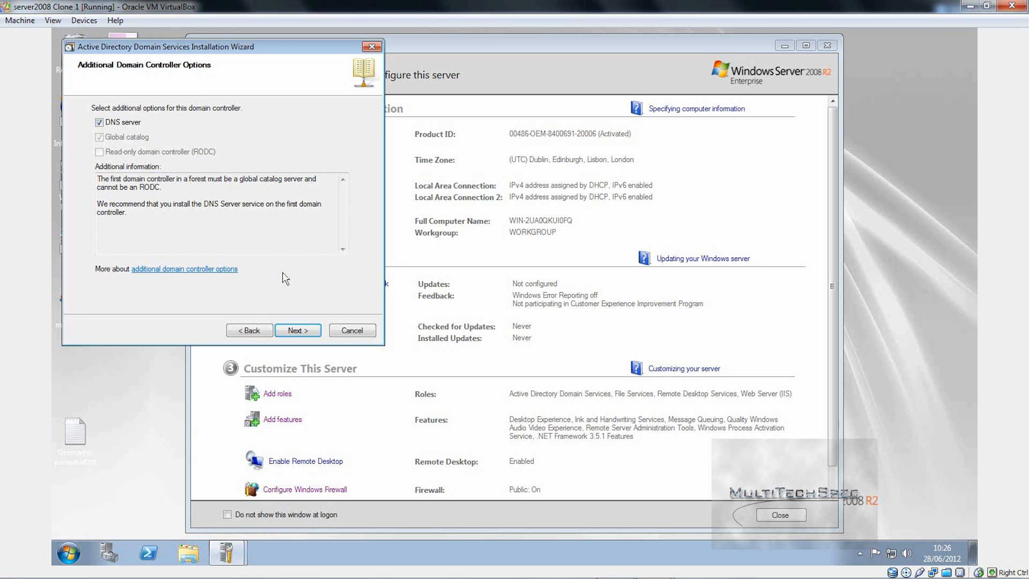
# Step: Answer the Static IP warning with 'No, I will assign static IP addresses to all physical network adapters'
pyautogui.click(300, 330)
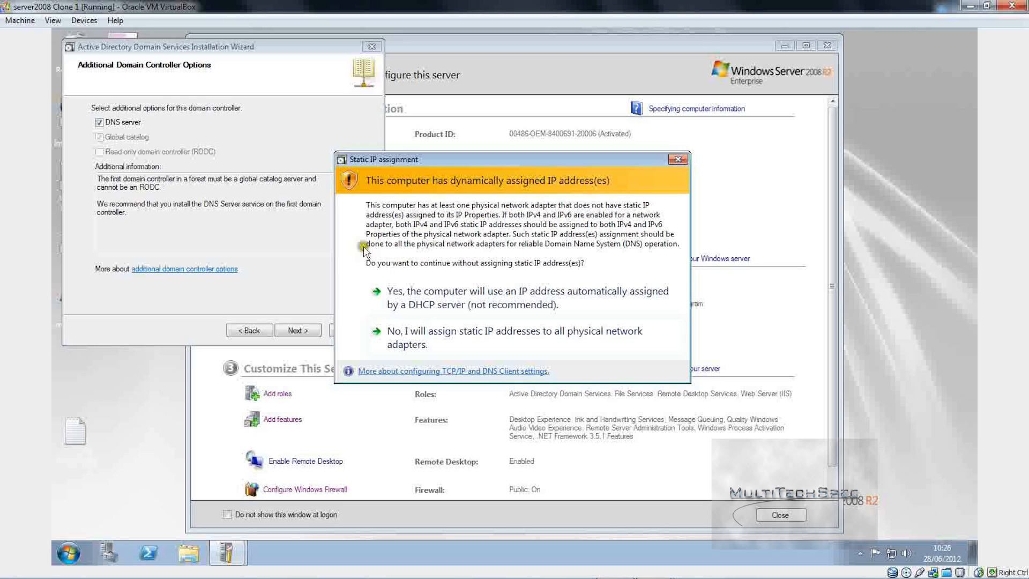
pyautogui.click(415, 346)
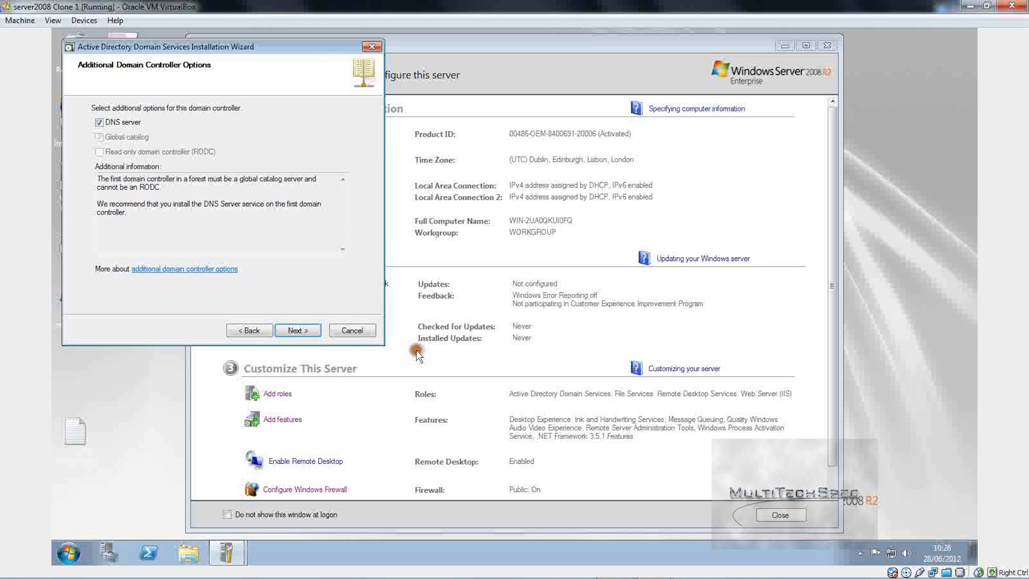
# Step: Launch Windows PowerShell from a Start-menu search for cmd
pyautogui.click(76, 546)
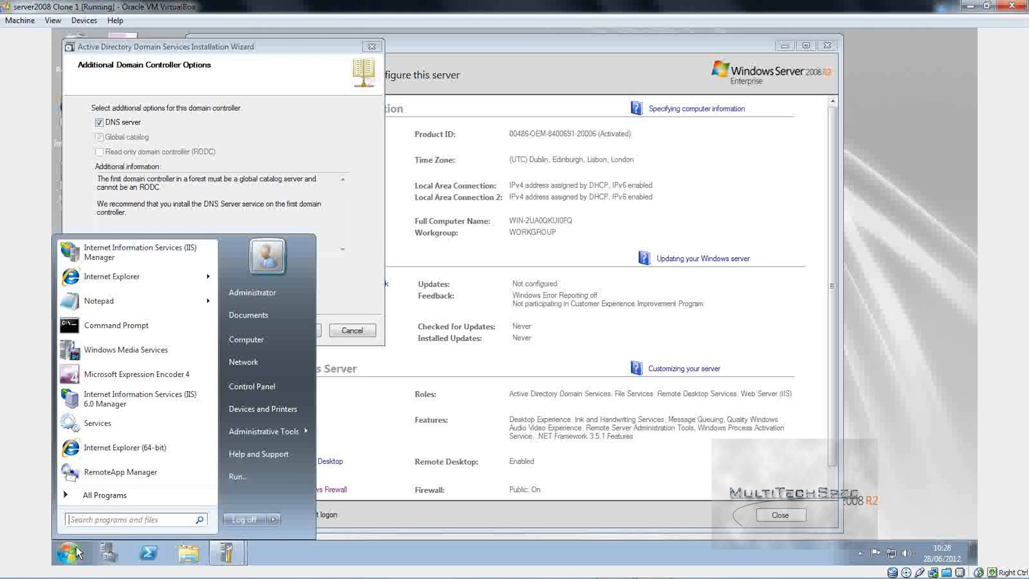
pyautogui.write('cmd')
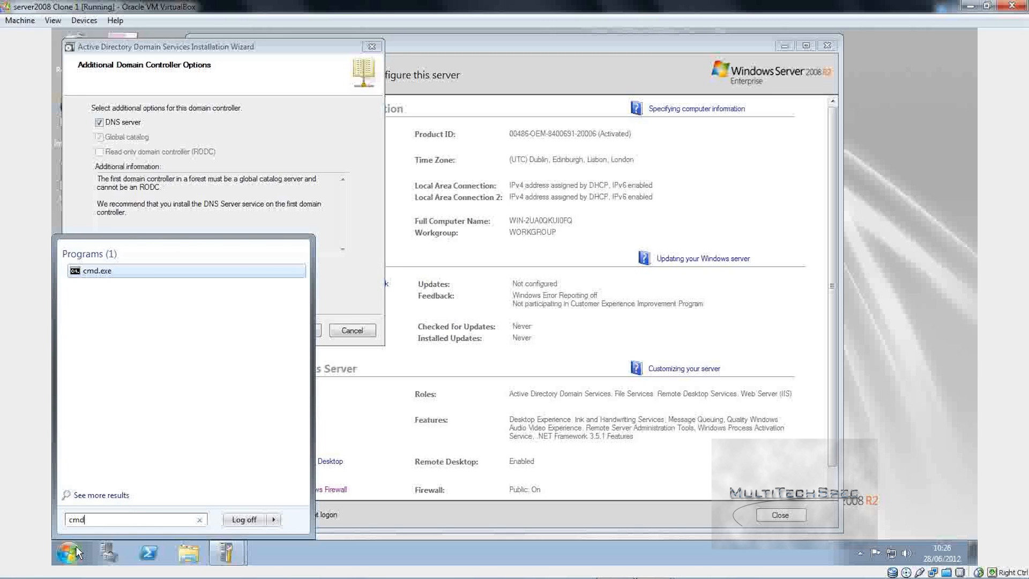
pyautogui.click(150, 555)
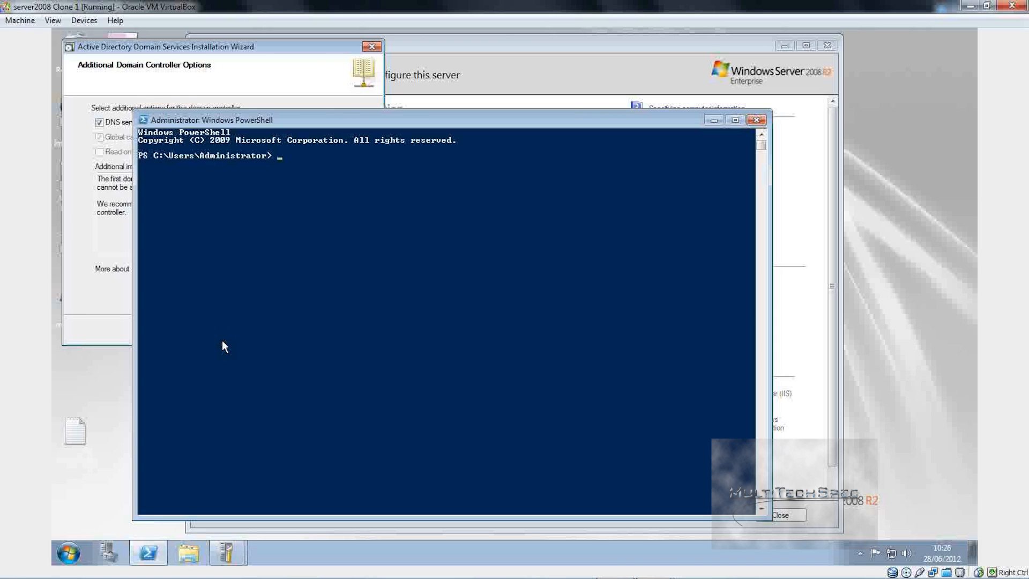
# Step: Run ipconfig to list the two connections' addresses, 192.168.0.8 and 192.168.0.7
pyautogui.write('ipconfig')
pyautogui.press('Return')
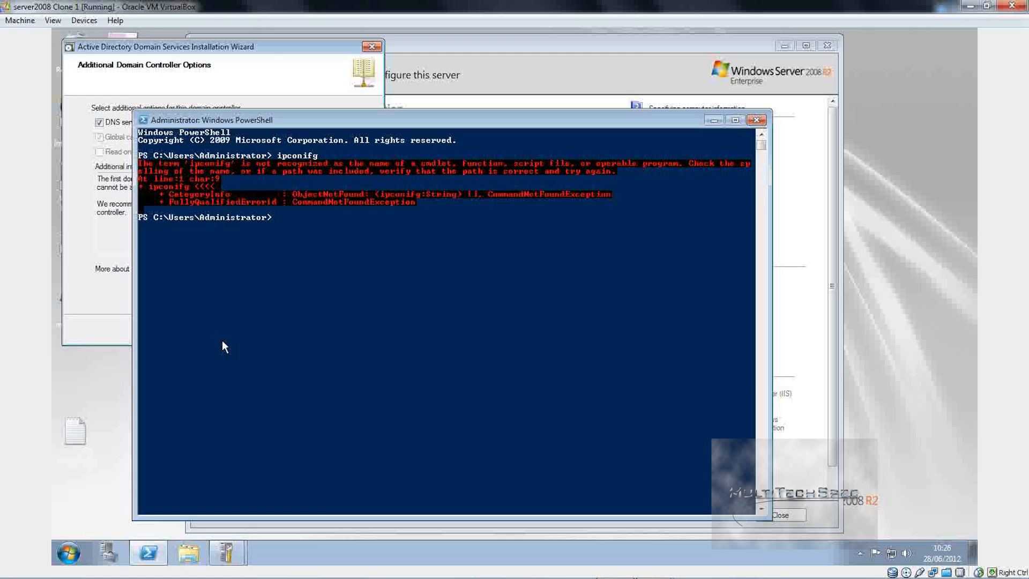
pyautogui.write('ipconfig')
pyautogui.press('Return')
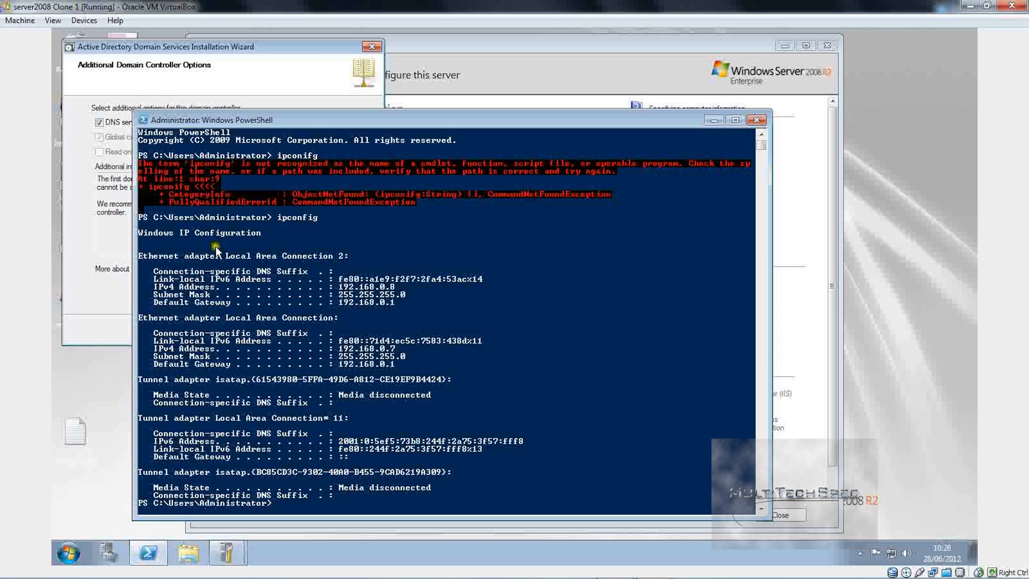
pyautogui.click(402, 323)
# Step: Close PowerShell and browse the Network view, refreshing it and inspecting DCLAPTOP-PC and DC-PC
pyautogui.click(755, 120)
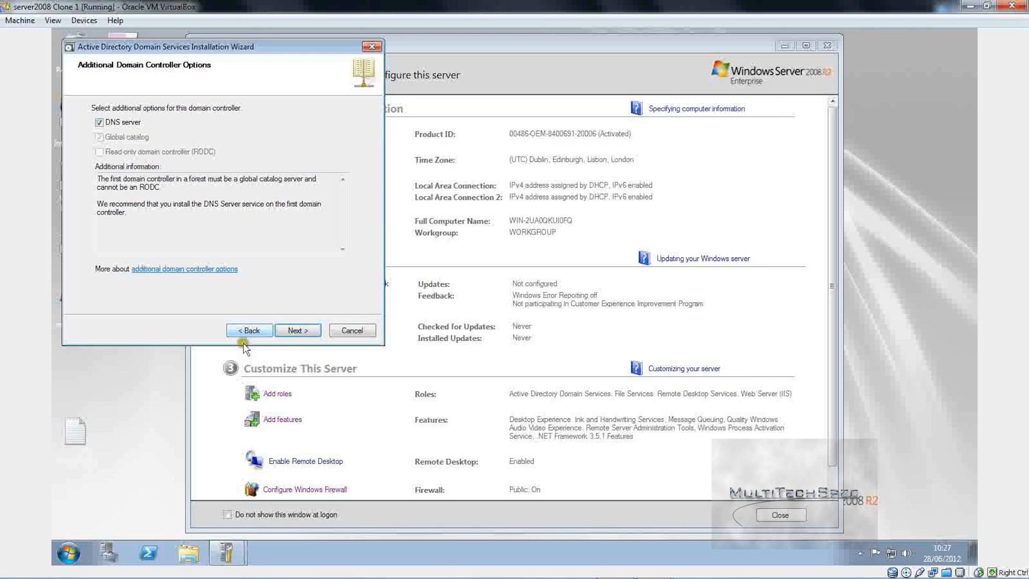
pyautogui.click(66, 551)
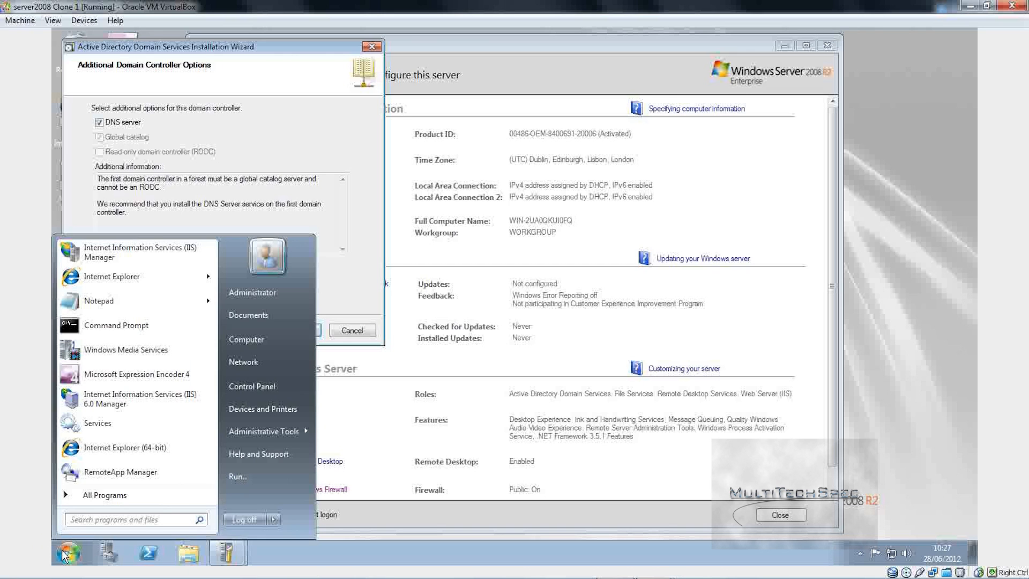
pyautogui.click(250, 367)
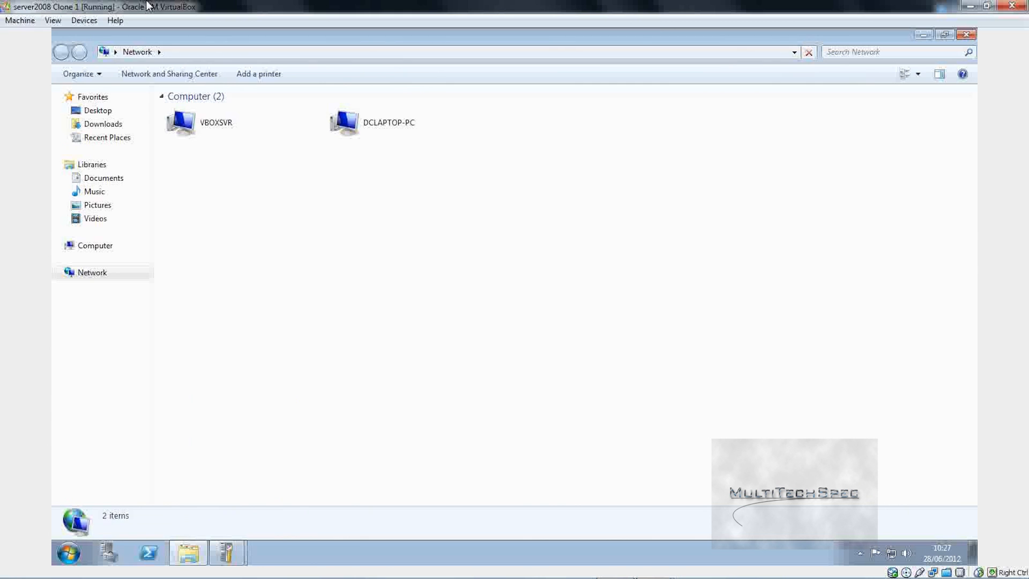
pyautogui.click(158, 73)
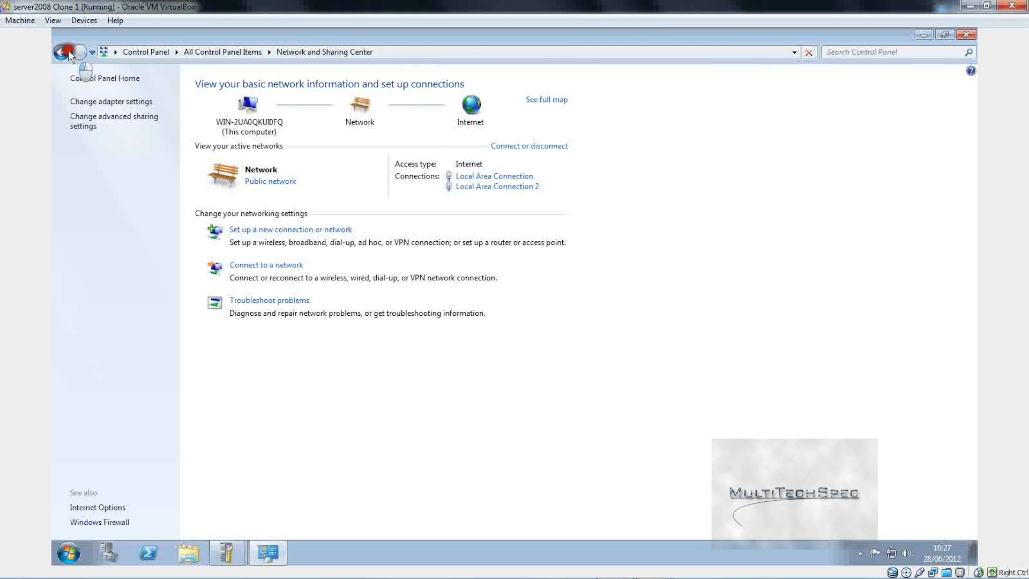
pyautogui.click(67, 51)
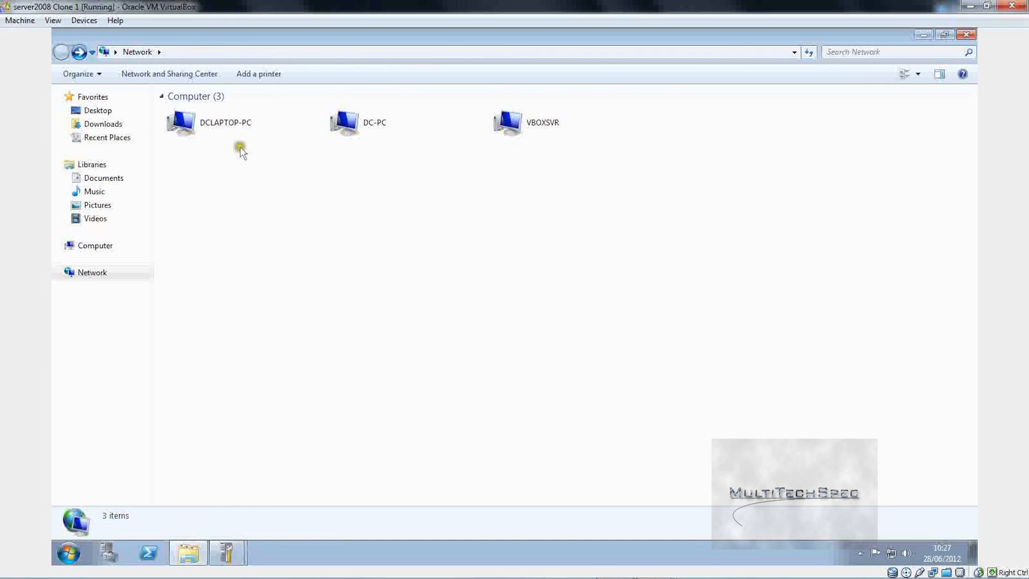
pyautogui.press('F5')
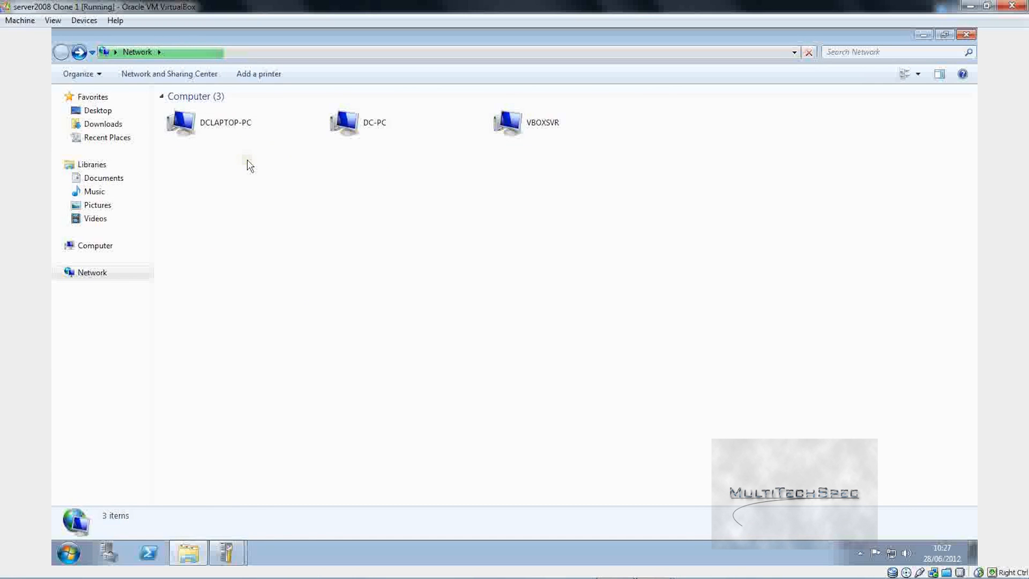
pyautogui.click(206, 129)
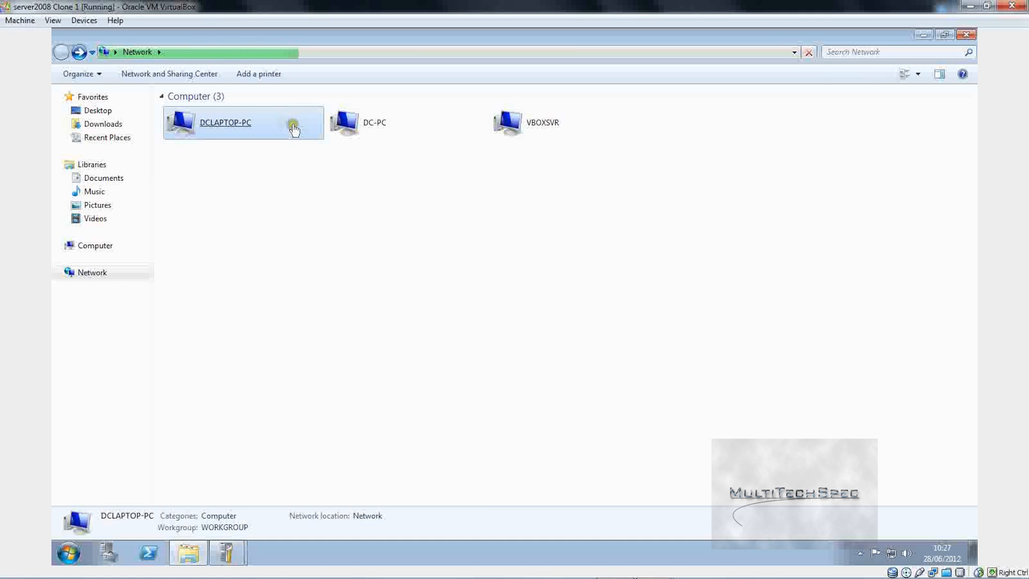
pyautogui.click(398, 113)
pyautogui.click(289, 324)
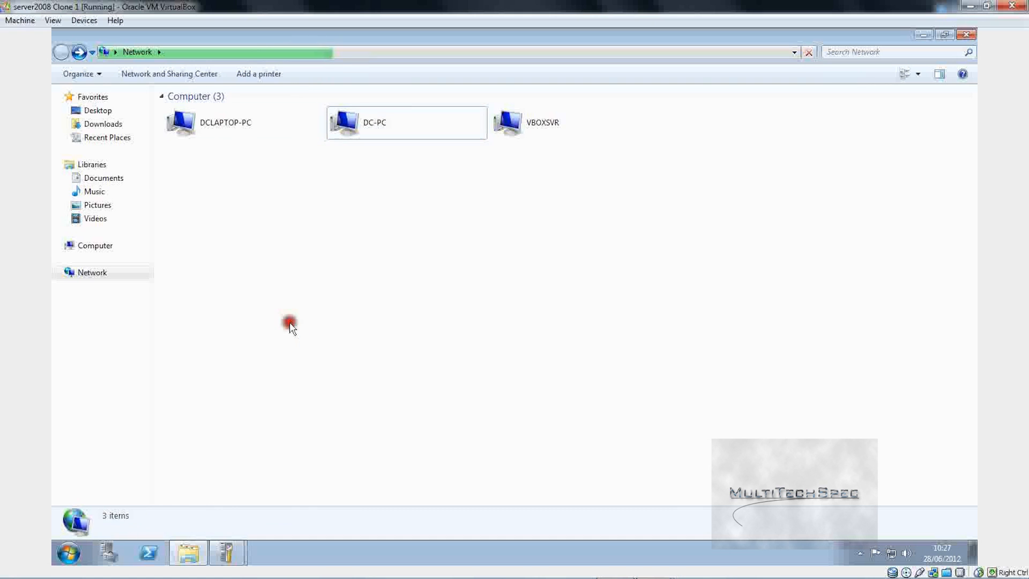
# Step: From Network and Sharing Center's adapter list, open the Local Area Connection status
pyautogui.click(212, 75)
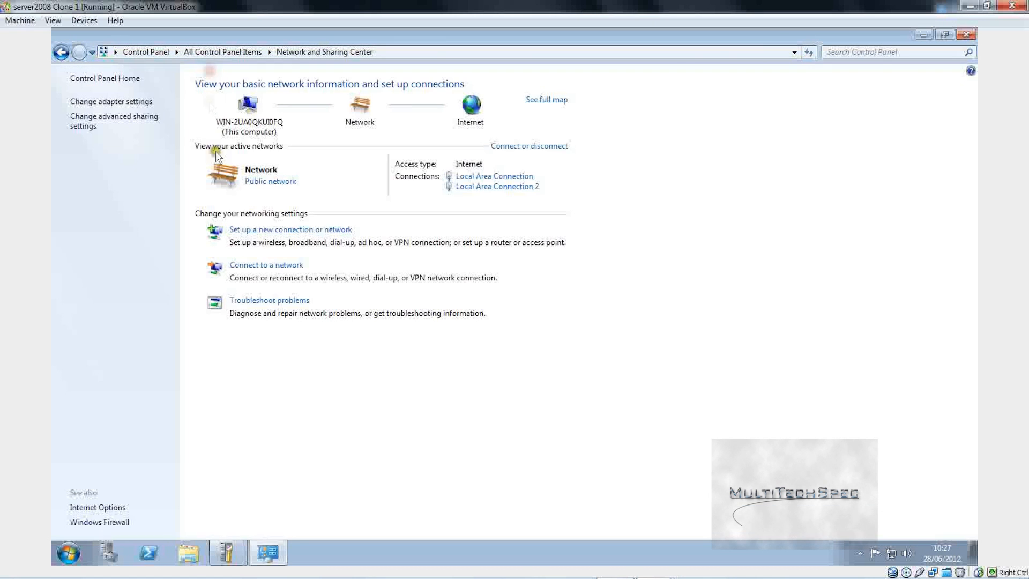
pyautogui.click(94, 102)
pyautogui.click(97, 105)
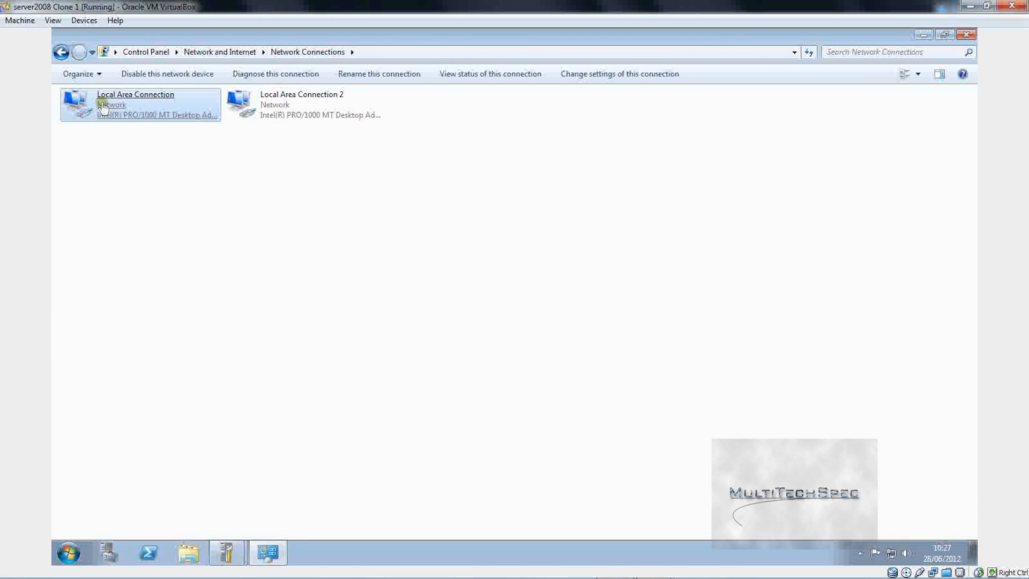
pyautogui.click(202, 170)
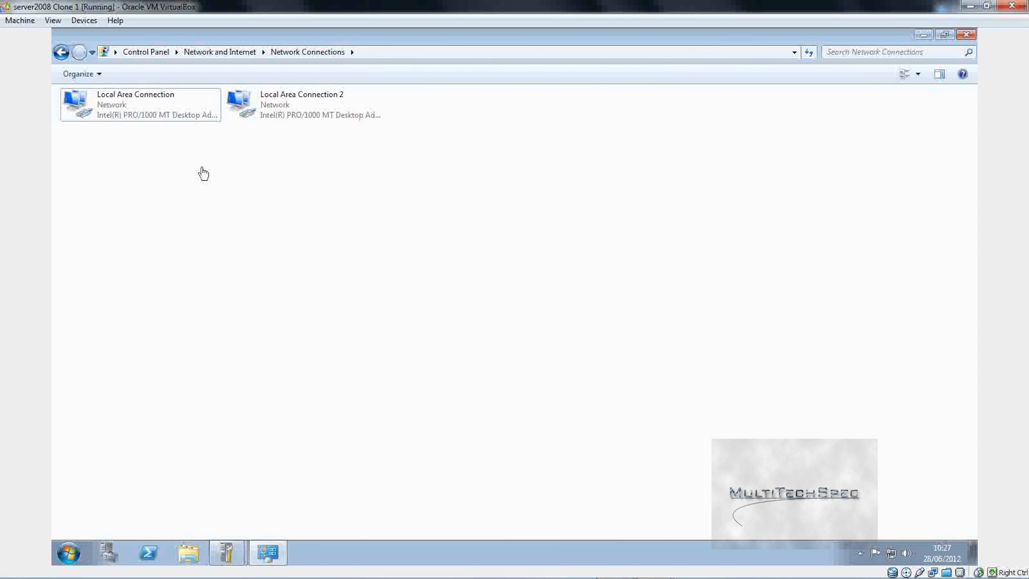
pyautogui.click(186, 119)
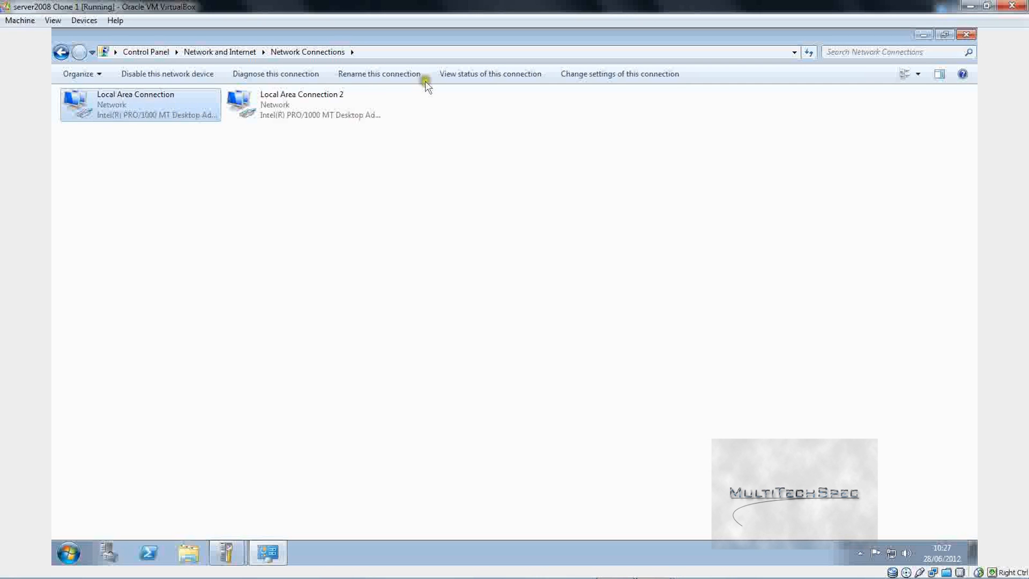
pyautogui.click(306, 118)
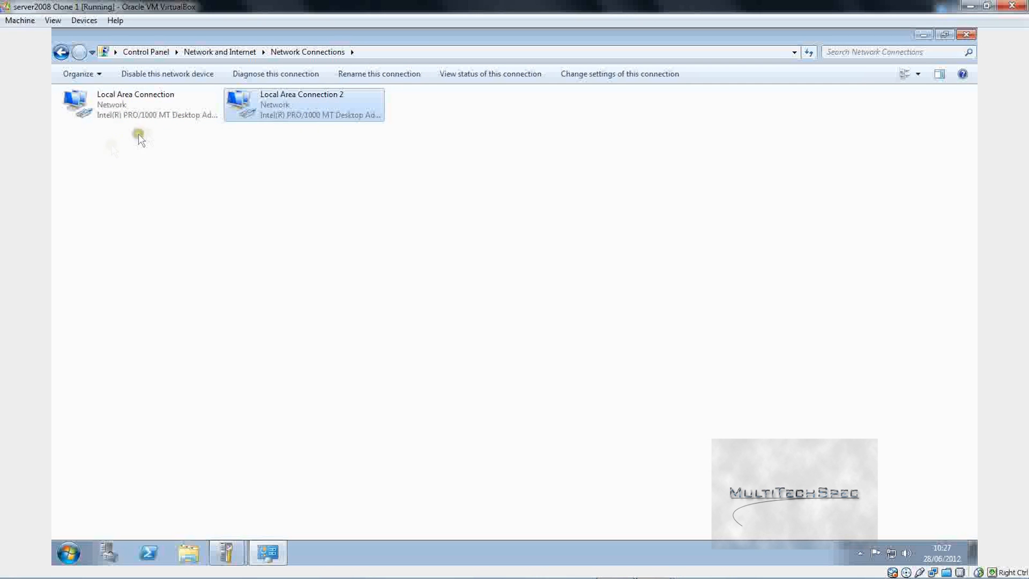
pyautogui.click(161, 114)
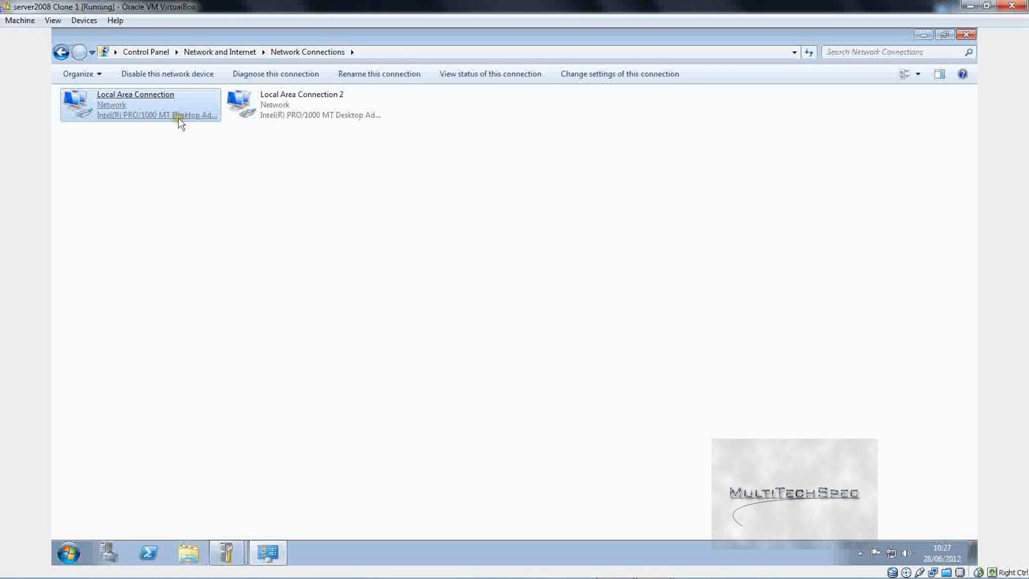
pyautogui.click(179, 112)
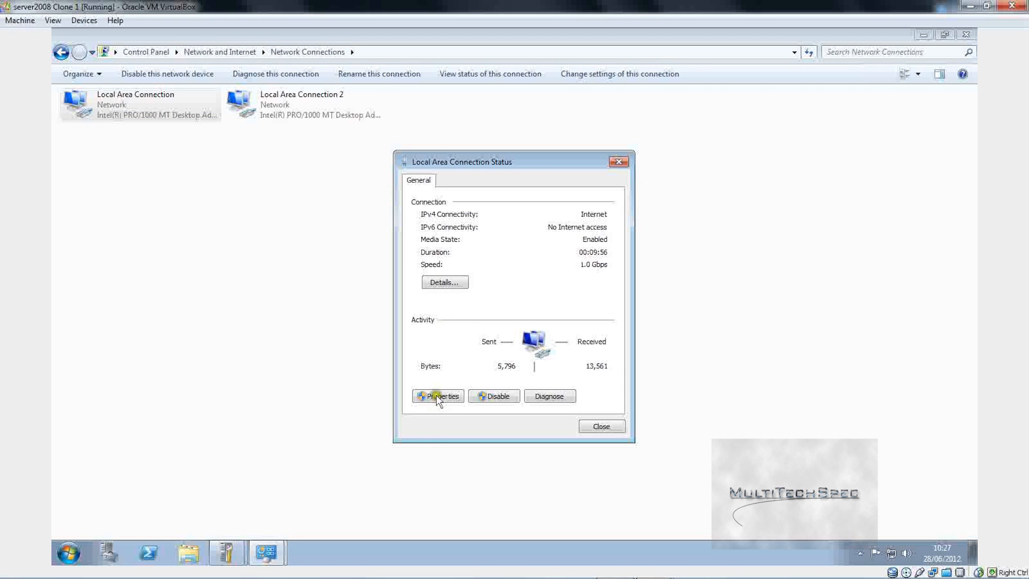
# Step: Open Local Area Connection's IPv4 properties and enter the static IP 192.168.0.8
pyautogui.click(436, 397)
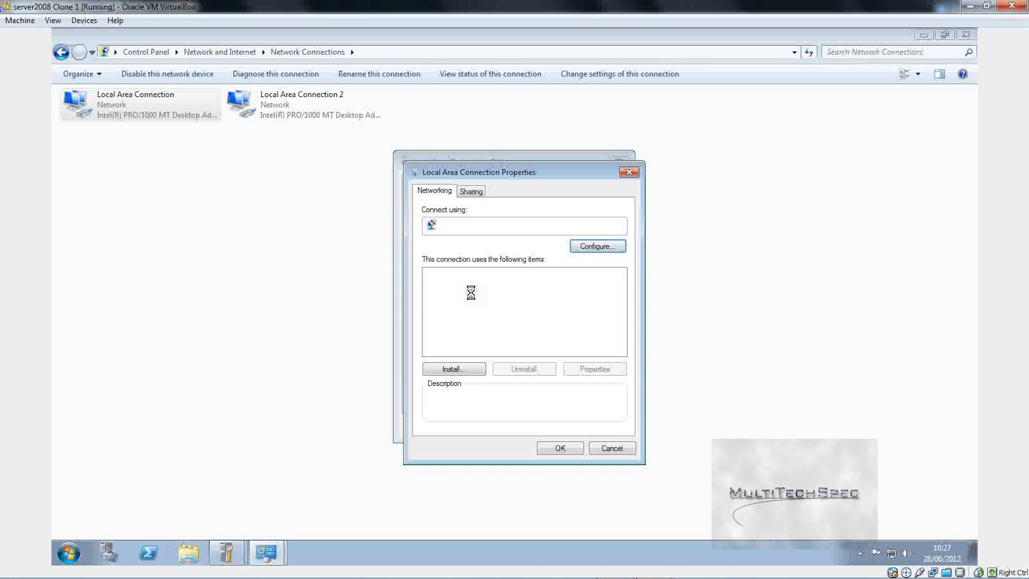
pyautogui.click(480, 317)
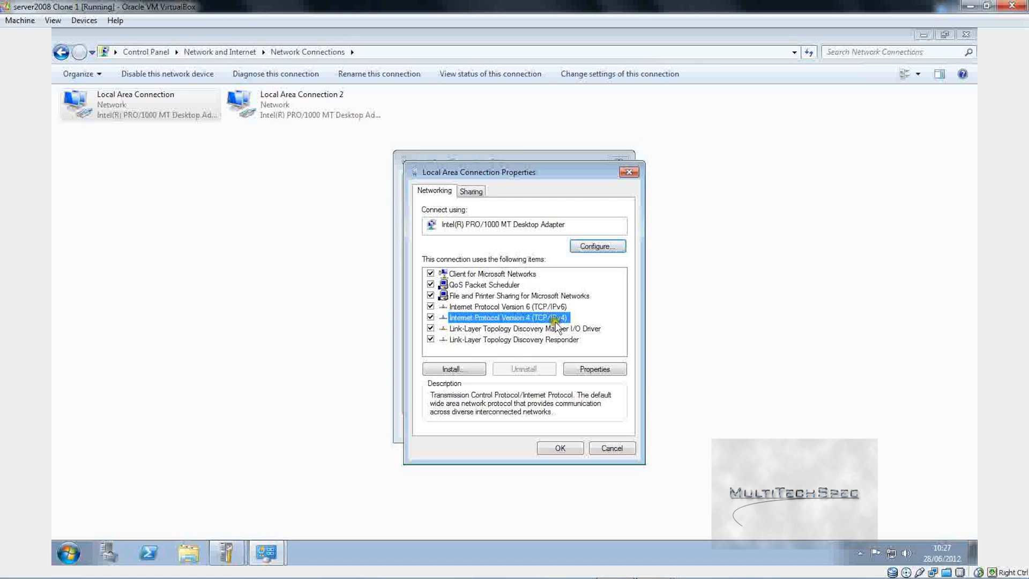
pyautogui.click(592, 368)
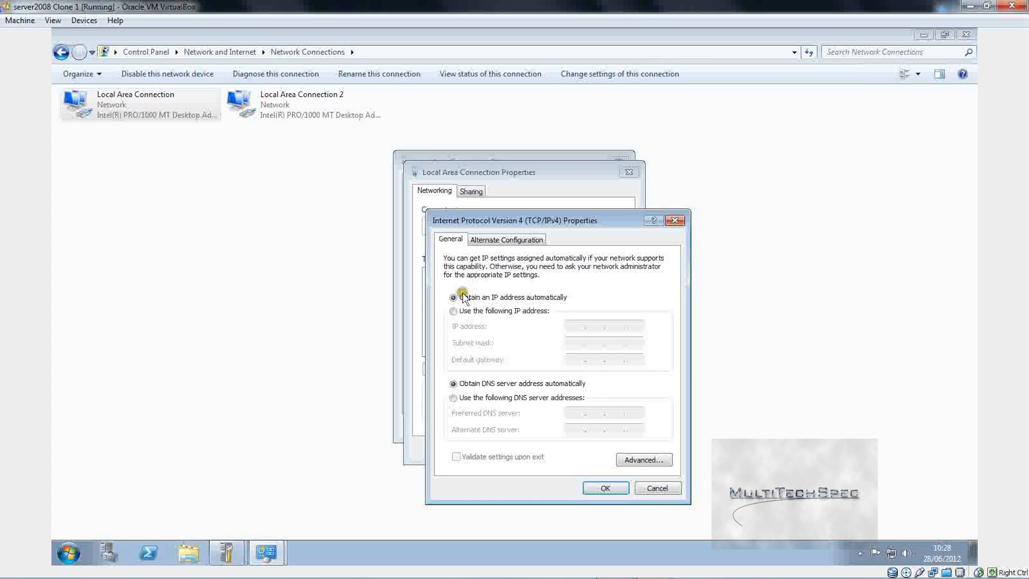
pyautogui.click(499, 241)
pyautogui.click(451, 239)
pyautogui.click(453, 311)
pyautogui.click(582, 328)
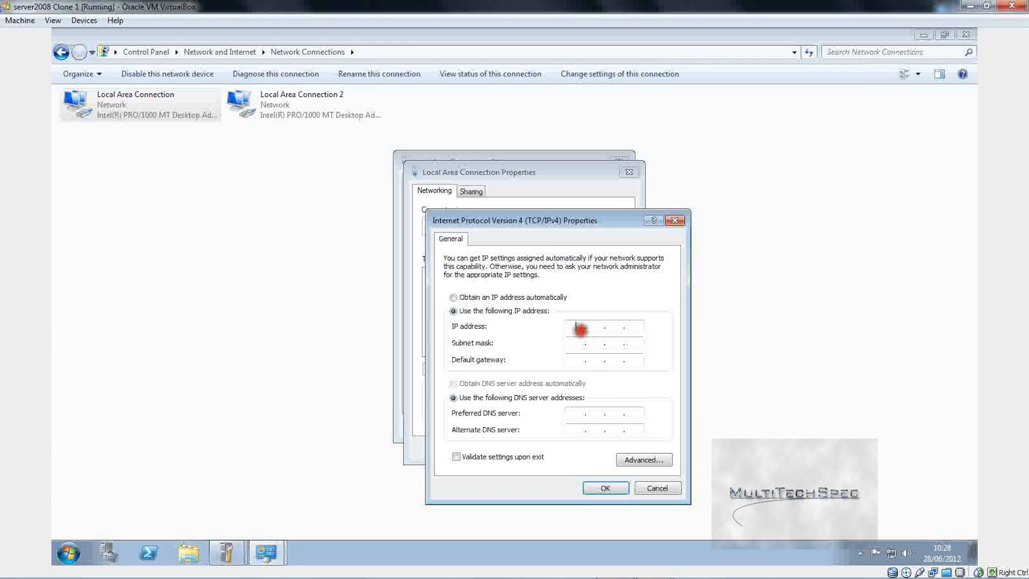
pyautogui.write('192 . 168 . 0 . 8')
# Step: Fill in mask 255.255.255.0, default gateway 192.168.0.1 and preferred DNS 192.168.0.1
pyautogui.click(575, 345)
pyautogui.click(575, 360)
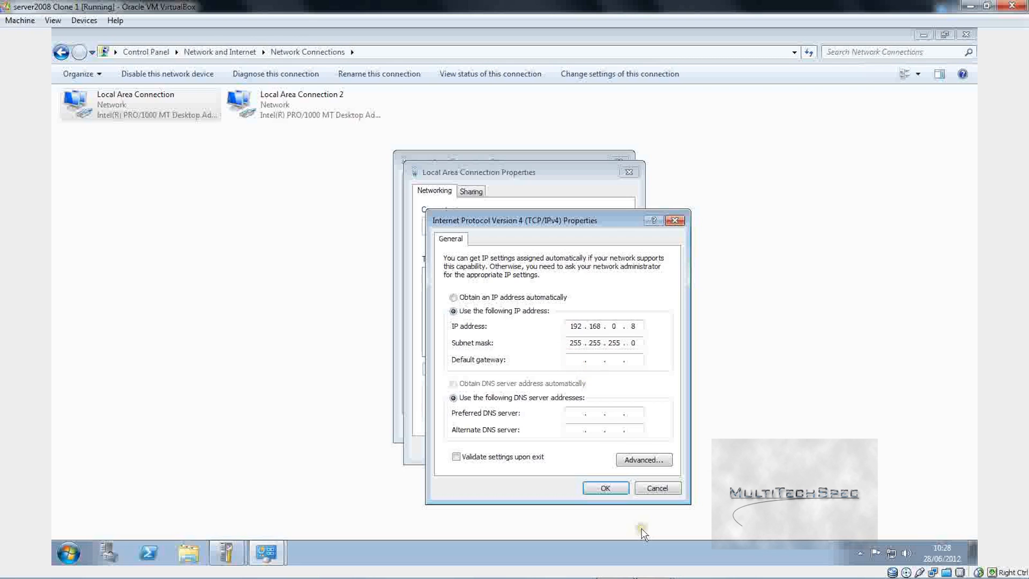
pyautogui.write('192 . 168 . 0 .')
pyautogui.click(635, 344)
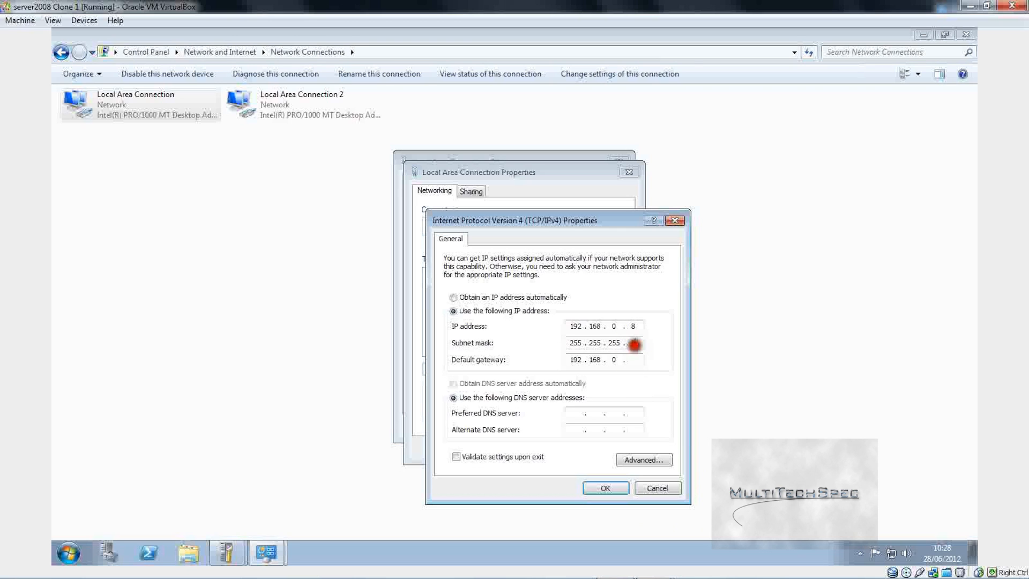
pyautogui.write('0')
pyautogui.click(634, 358)
pyautogui.write('1')
pyautogui.write('192')
pyautogui.write('1680.1')
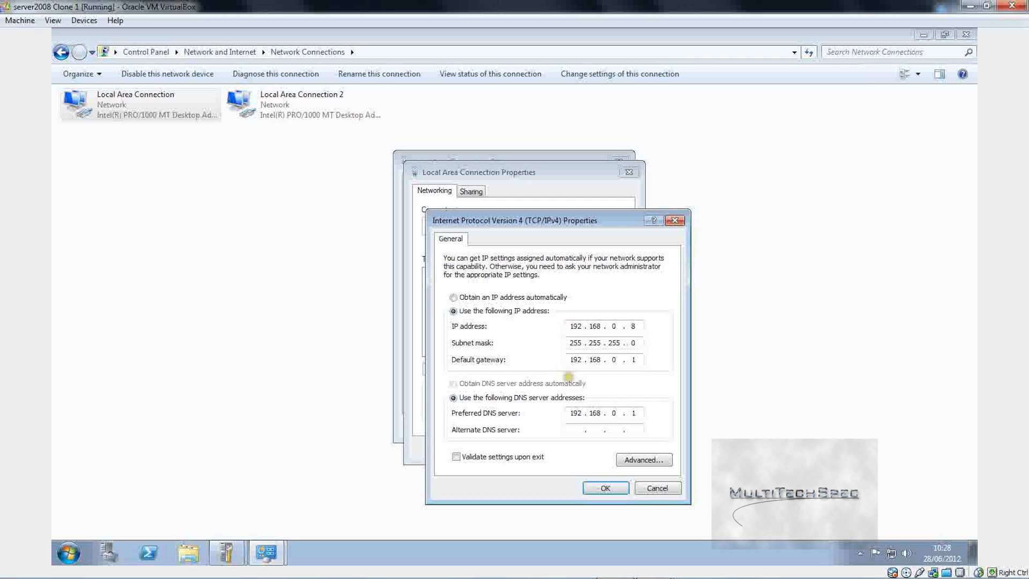
pyautogui.click(604, 488)
# Step: Finish the IPv4 fields, apply the static settings with OK and close the properties
pyautogui.click(464, 398)
pyautogui.click(429, 351)
pyautogui.click(429, 352)
pyautogui.click(444, 356)
pyautogui.click(507, 407)
pyautogui.click(448, 365)
pyautogui.click(484, 363)
pyautogui.click(592, 490)
pyautogui.click(560, 448)
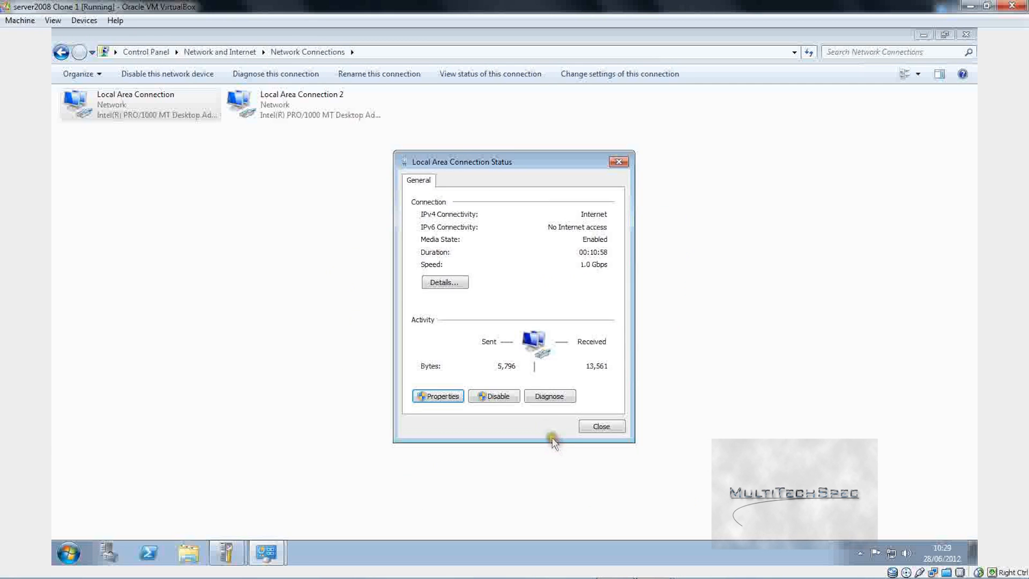
# Step: Close the status window, relaunch the AD DS wizard from Server Manager and accept the Static IP warning
pyautogui.click(595, 424)
pyautogui.click(336, 248)
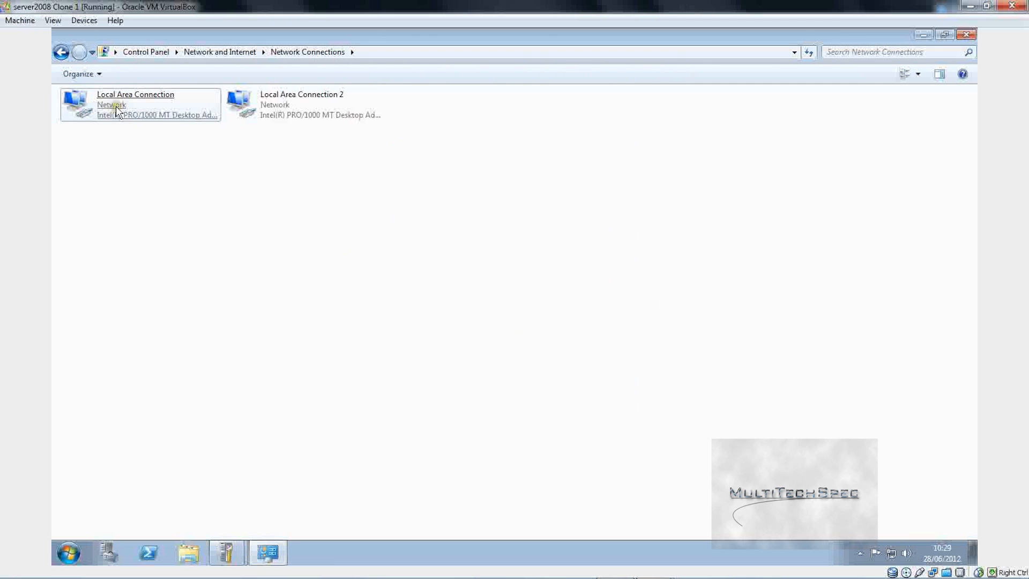
pyautogui.click(351, 237)
pyautogui.rightClick(229, 544)
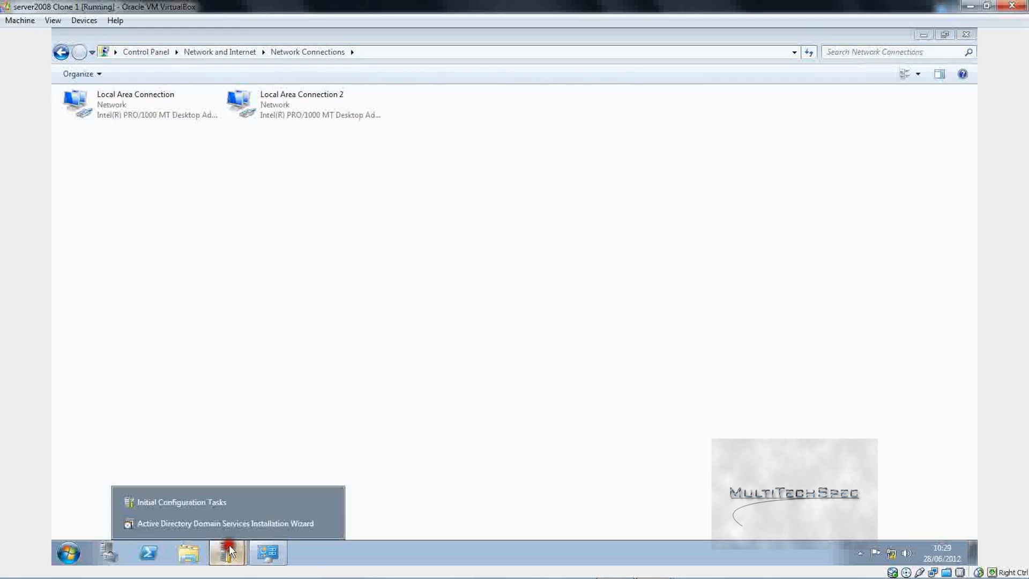
pyautogui.click(322, 521)
pyautogui.click(311, 331)
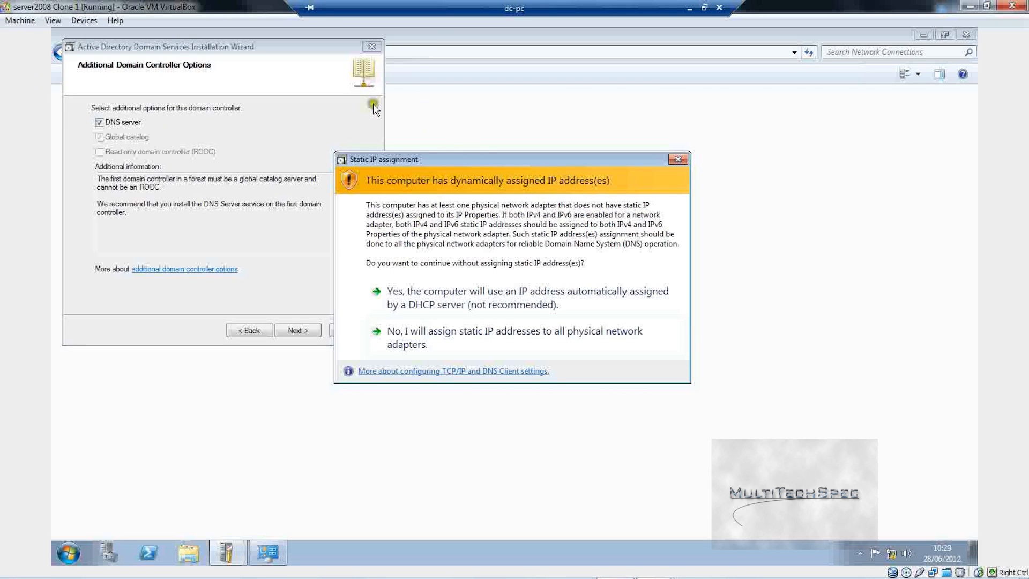
pyautogui.click(490, 285)
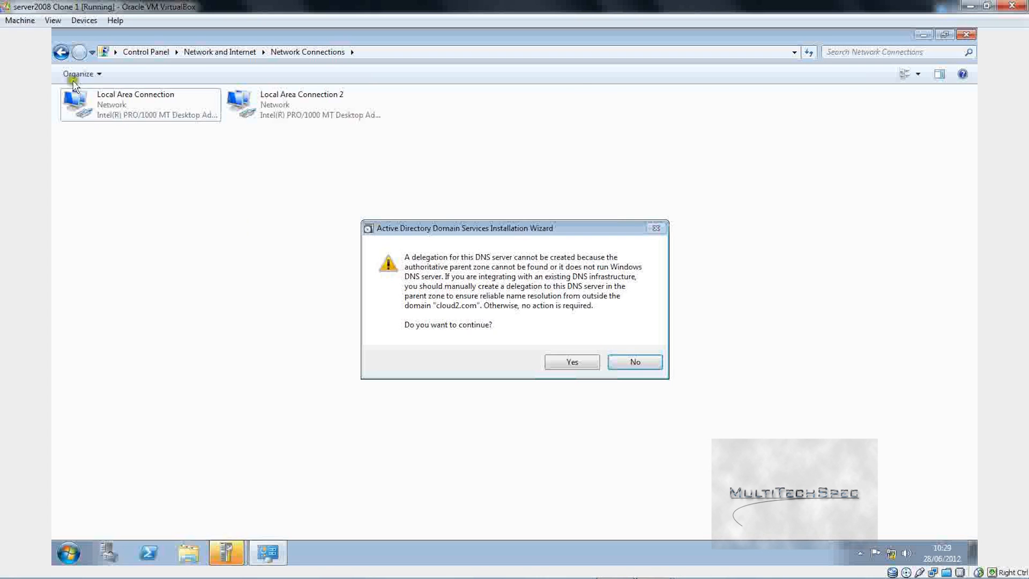
# Step: Switch Local Area Connection's IPv4 to obtain IP and DNS automatically, then check the network status
pyautogui.rightClick(111, 103)
pyautogui.click(193, 224)
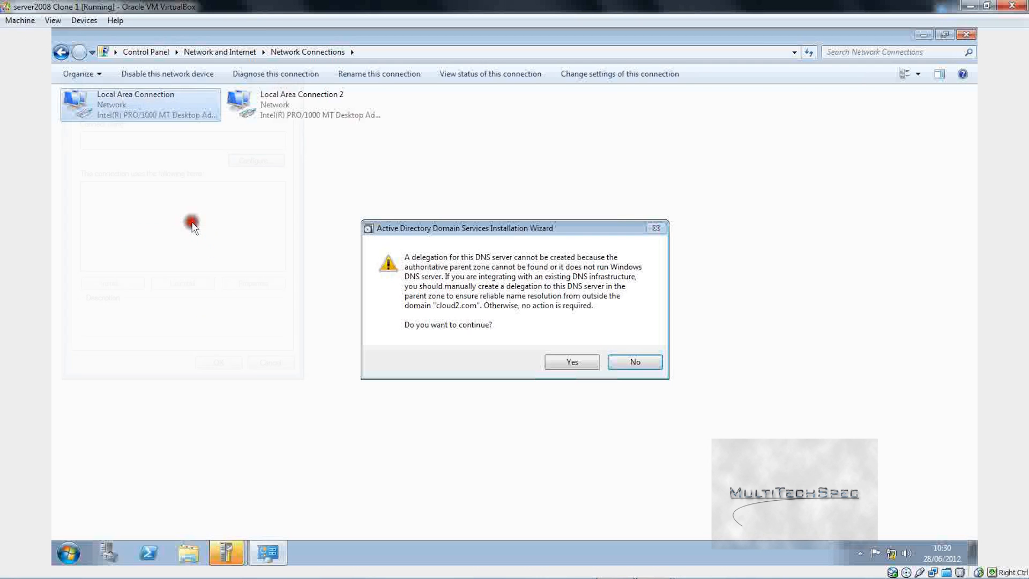
pyautogui.click(141, 232)
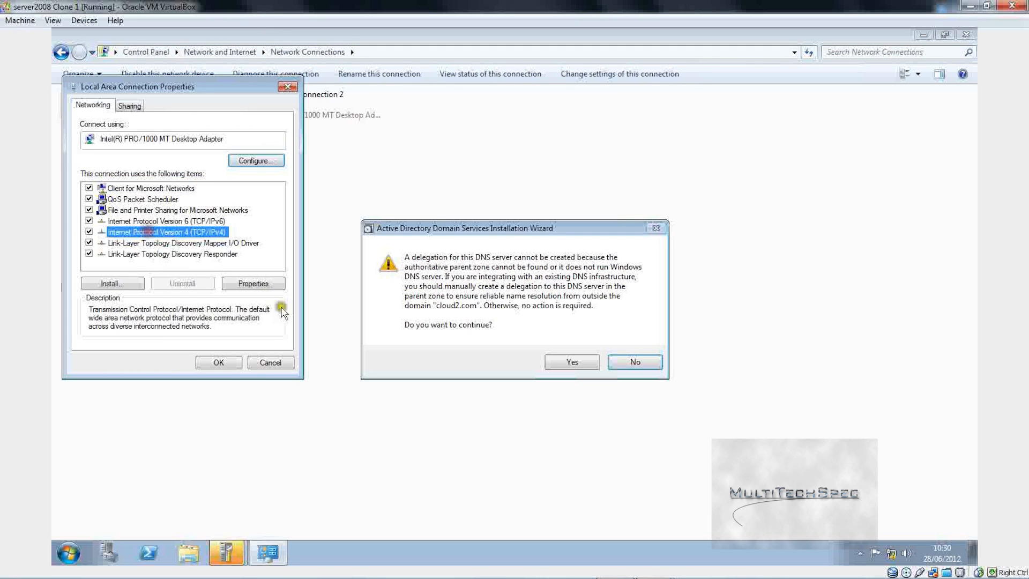
pyautogui.click(264, 283)
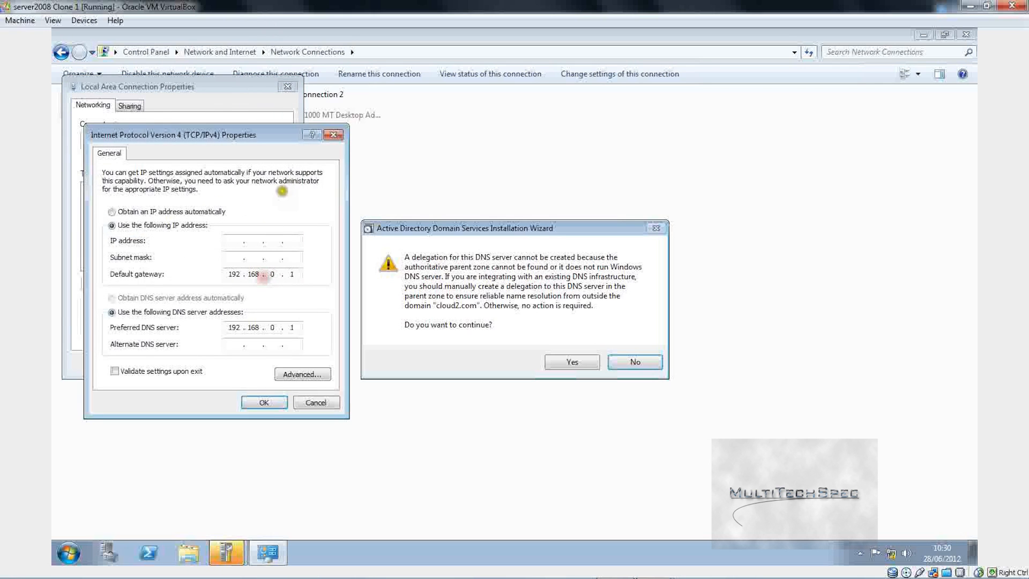
pyautogui.click(137, 211)
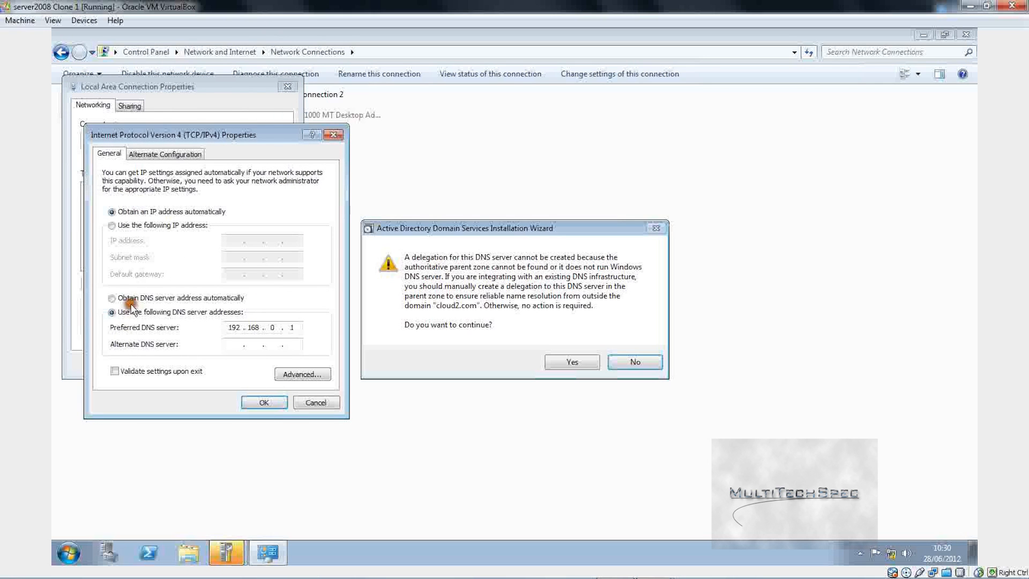
pyautogui.click(131, 297)
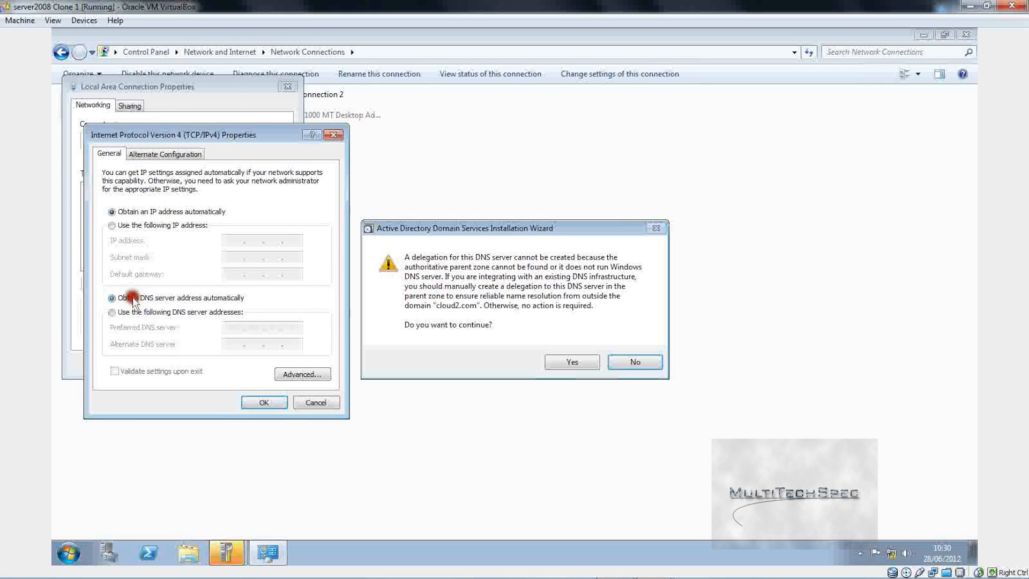
pyautogui.click(265, 401)
pyautogui.click(214, 362)
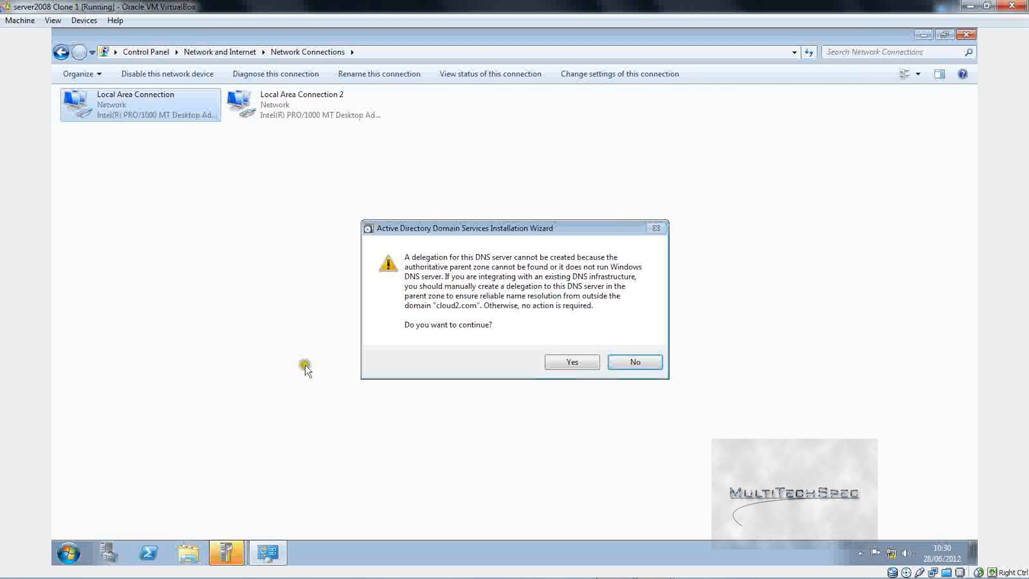
pyautogui.click(891, 553)
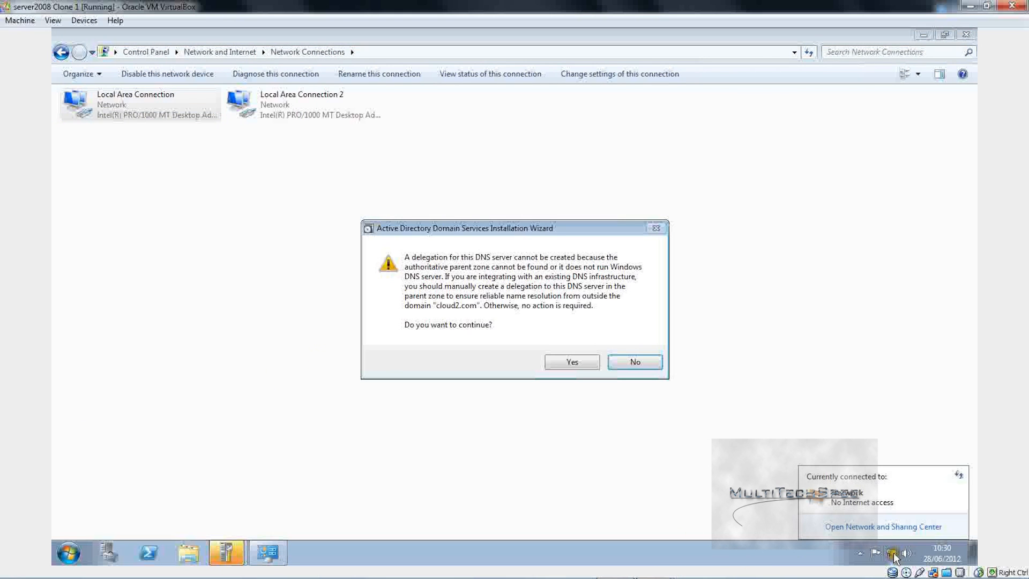
pyautogui.click(756, 475)
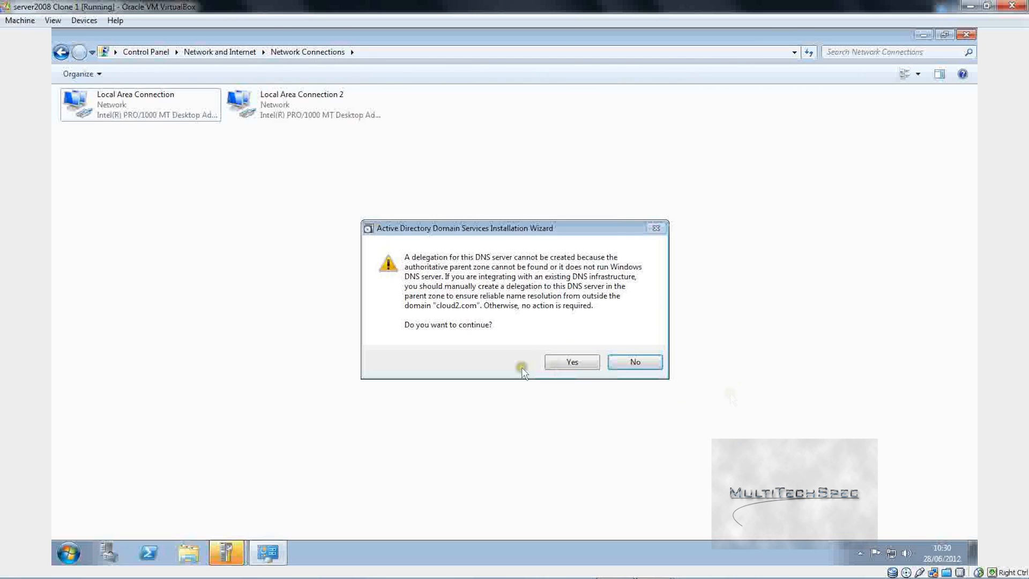
# Step: Bring the AD DS wizard forward and answer Yes to the cloud2.com DNS delegation warning
pyautogui.click(474, 251)
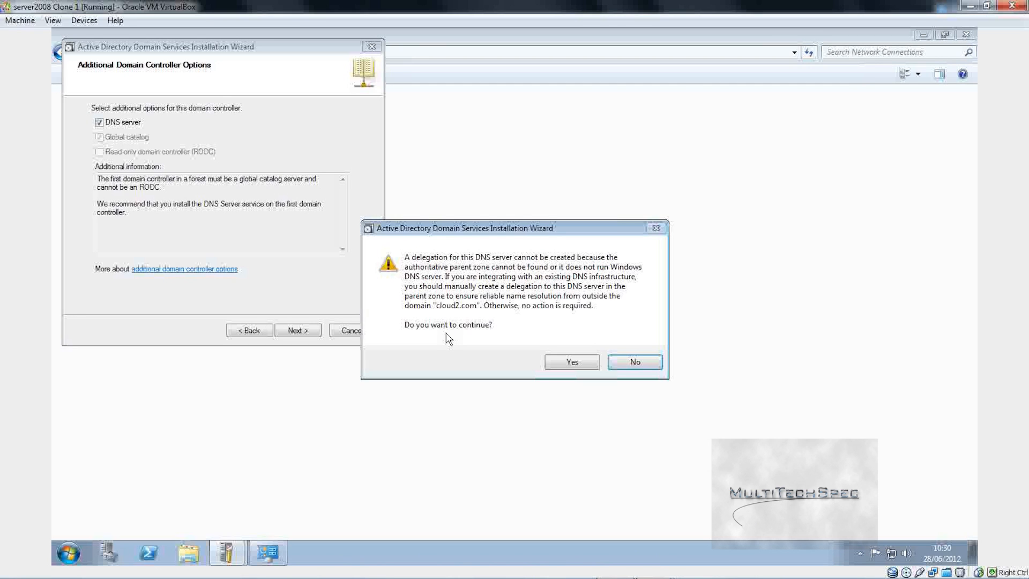
pyautogui.click(932, 402)
pyautogui.click(565, 363)
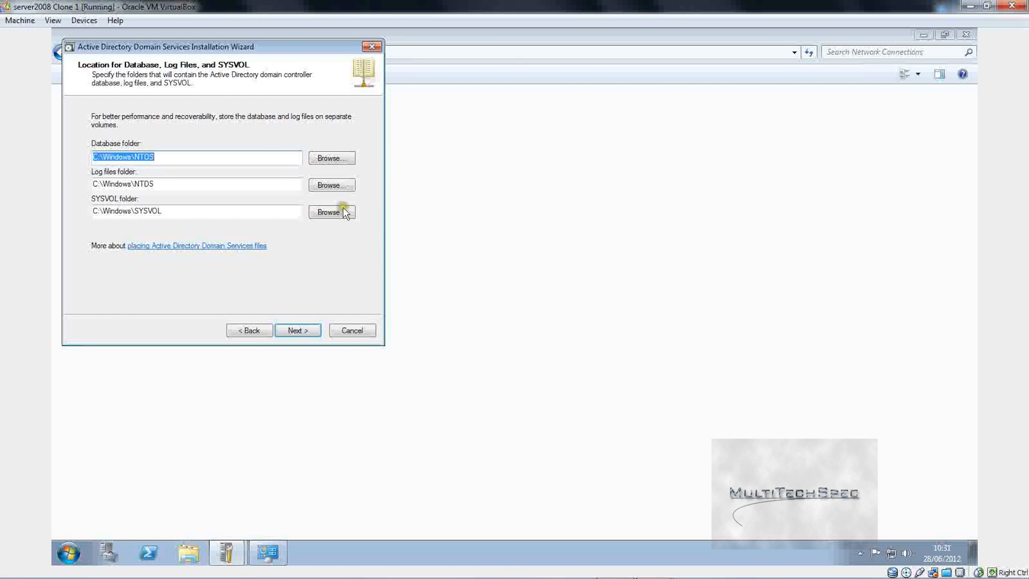
# Step: Keep the default C:\Windows folders, enter and confirm the DSRM password, and begin the AD DS configuration
pyautogui.click(290, 327)
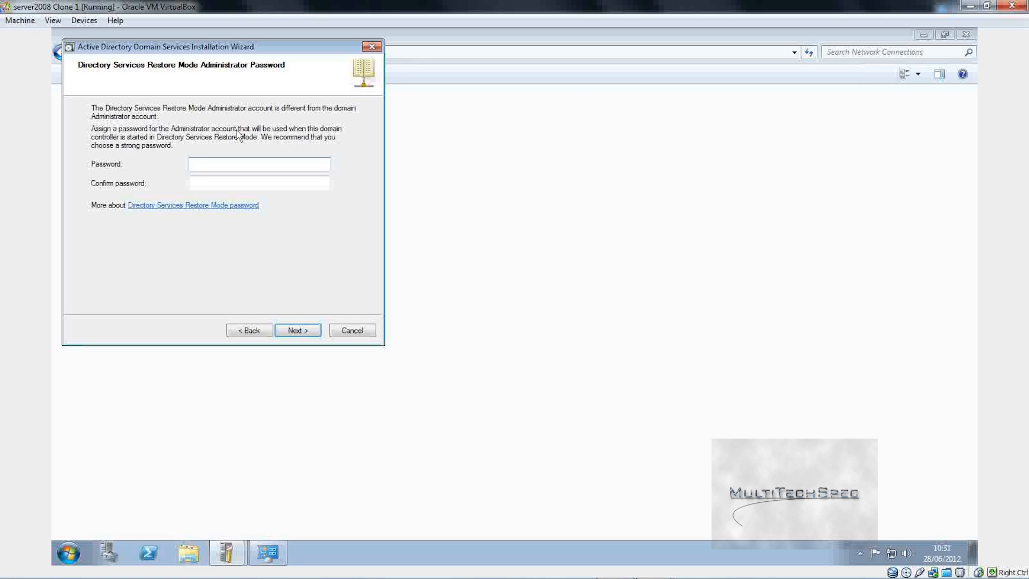
pyautogui.write('•••••••••')
pyautogui.click(286, 187)
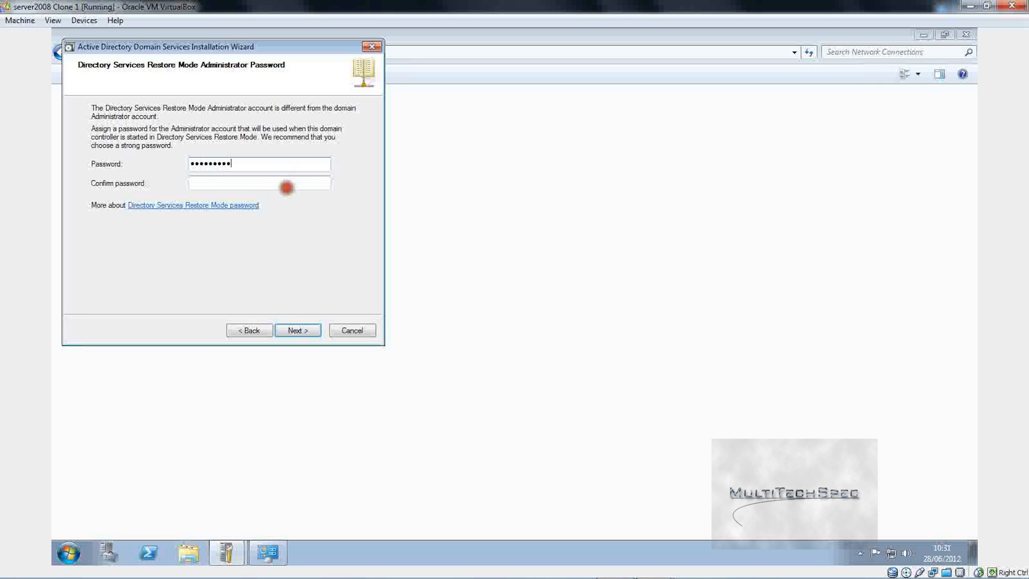
pyautogui.write('•••••••')
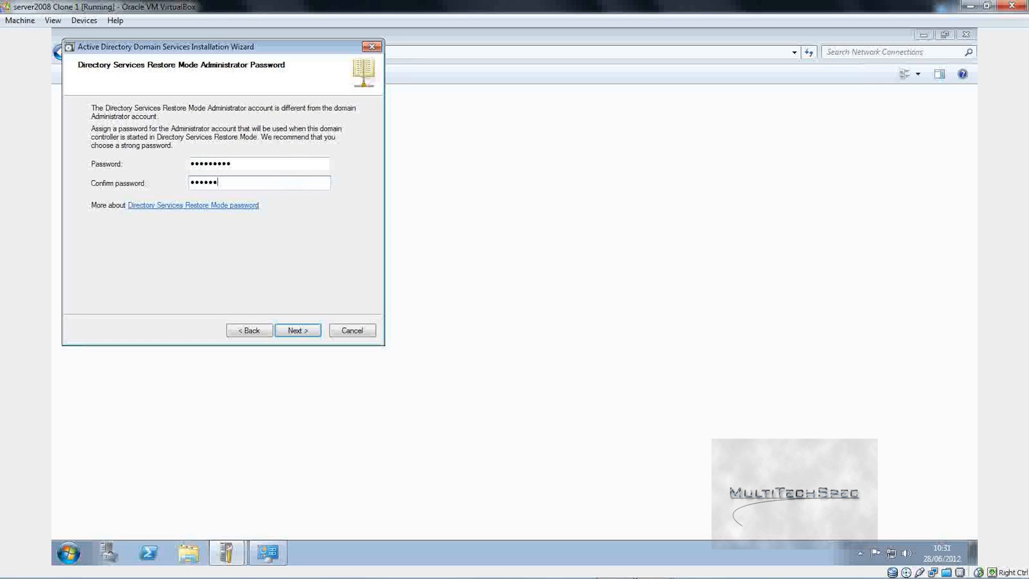
pyautogui.write('••')
pyautogui.click(300, 330)
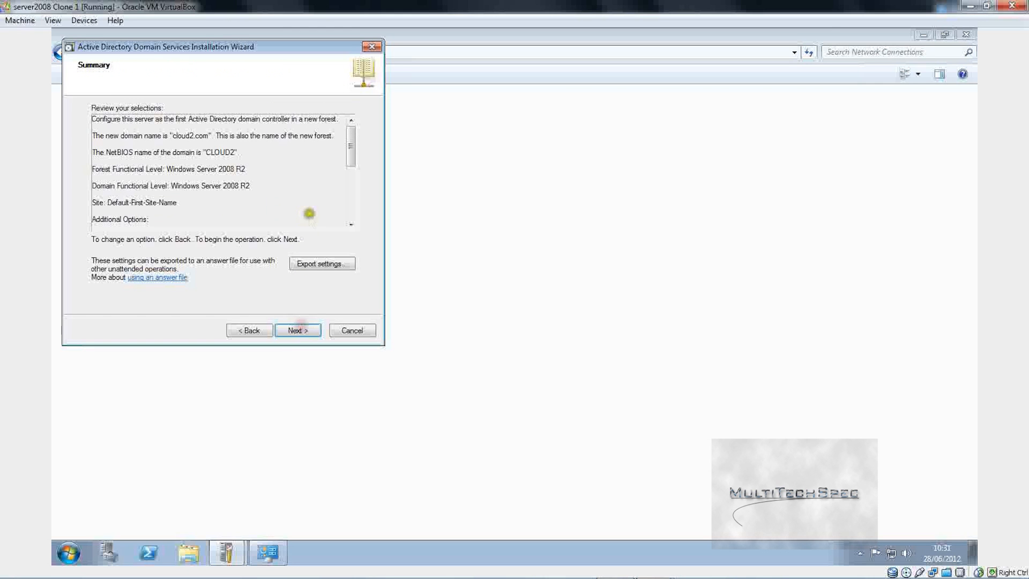
pyautogui.click(297, 331)
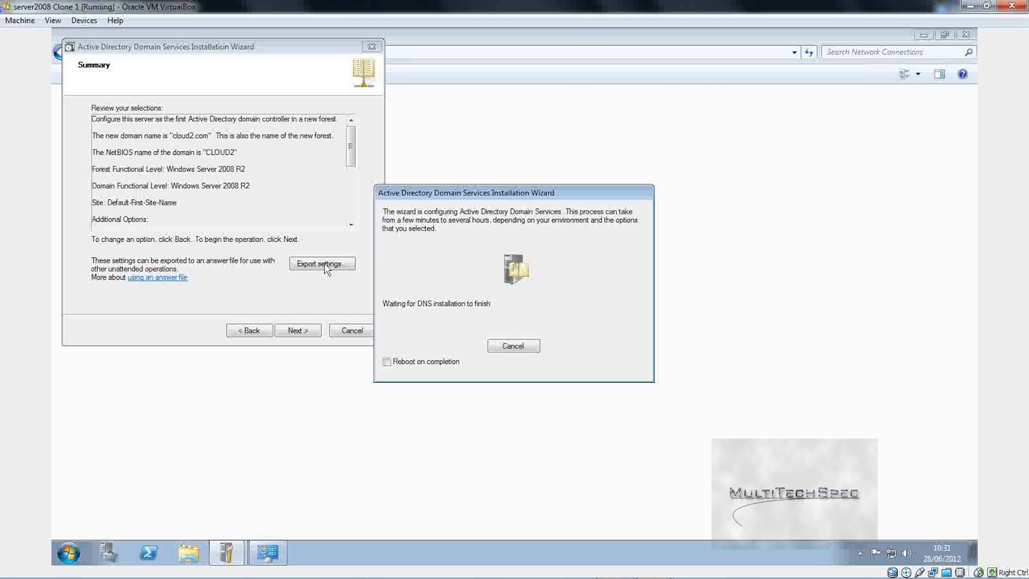
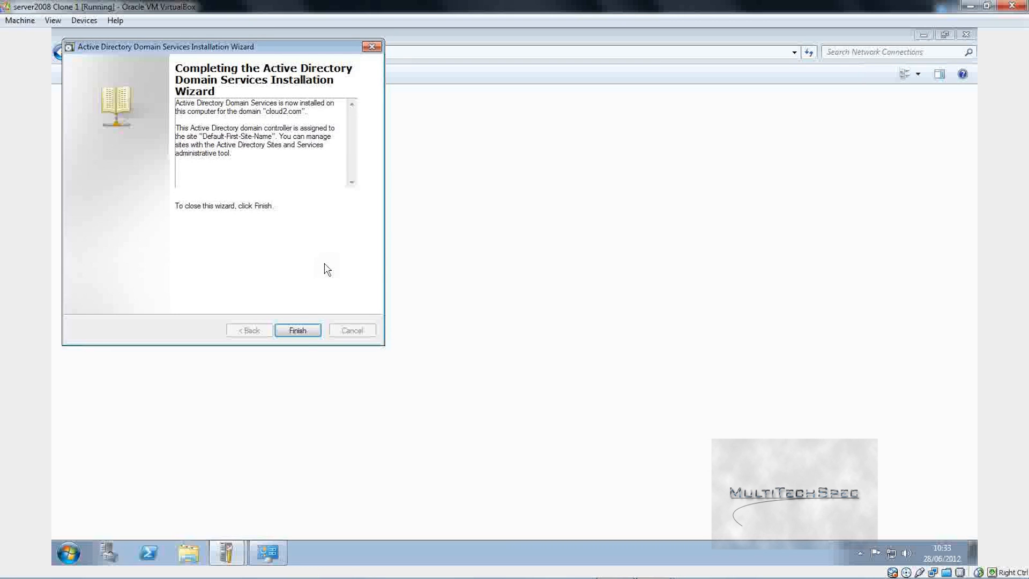
# Step: Finish the AD DS wizard, restart now, and send Ctrl-Alt-Del to reach the CLOUD2 logon screen
pyautogui.click(298, 330)
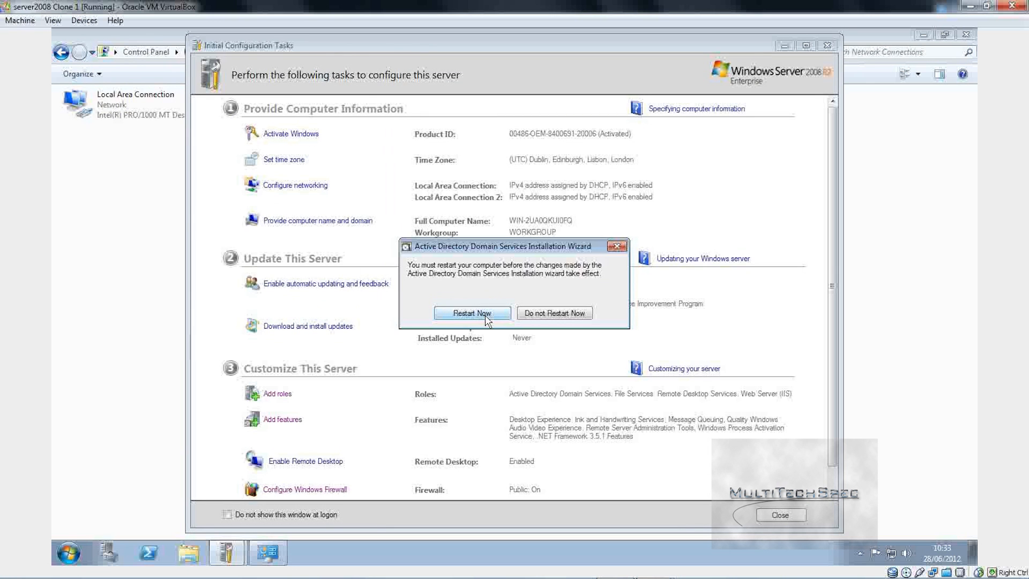
pyautogui.click(471, 313)
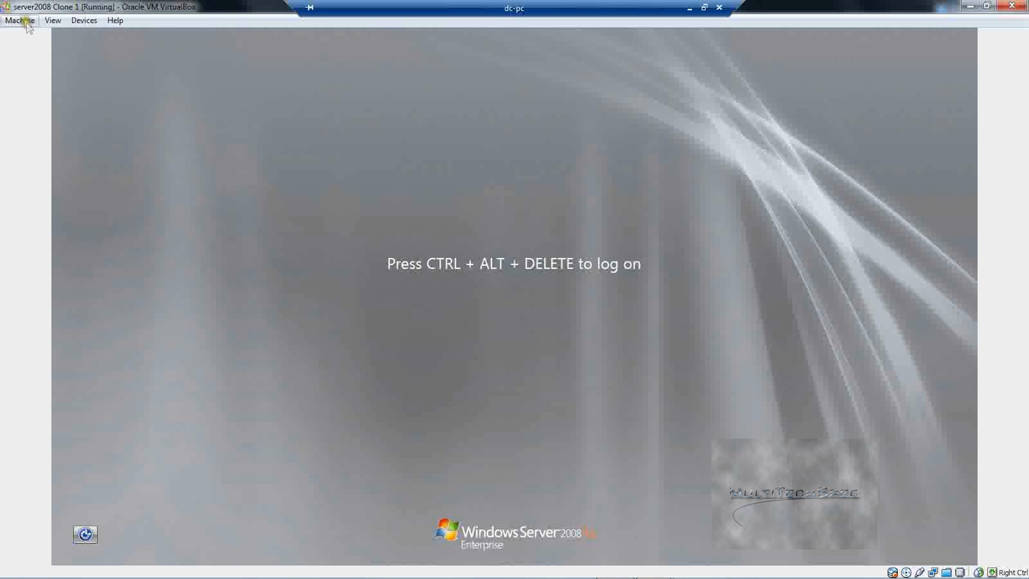
pyautogui.click(20, 21)
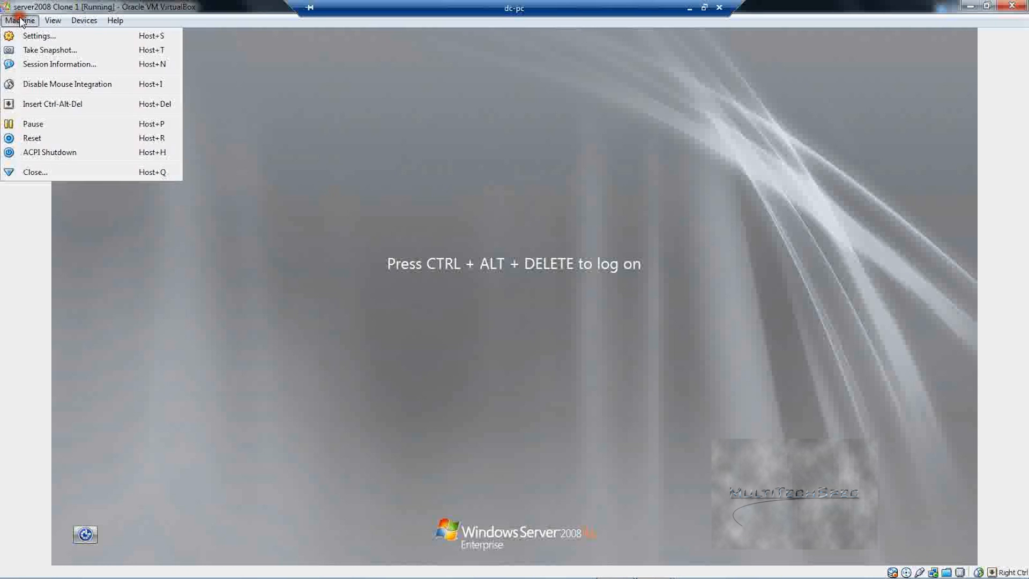
pyautogui.click(52, 103)
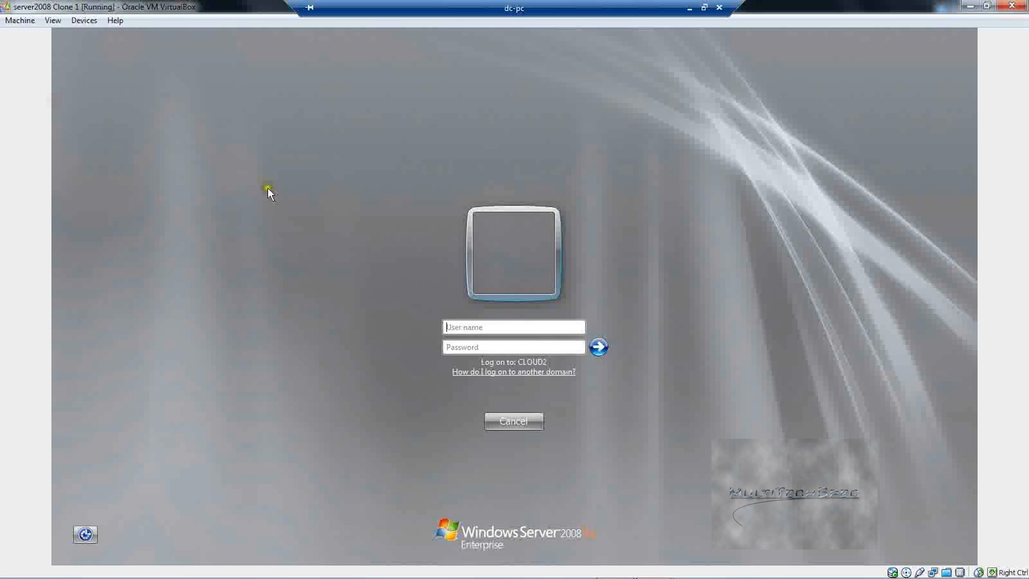
# Step: Log on to the cloud2.com domain as Administrator with the account password
pyautogui.write('ad')
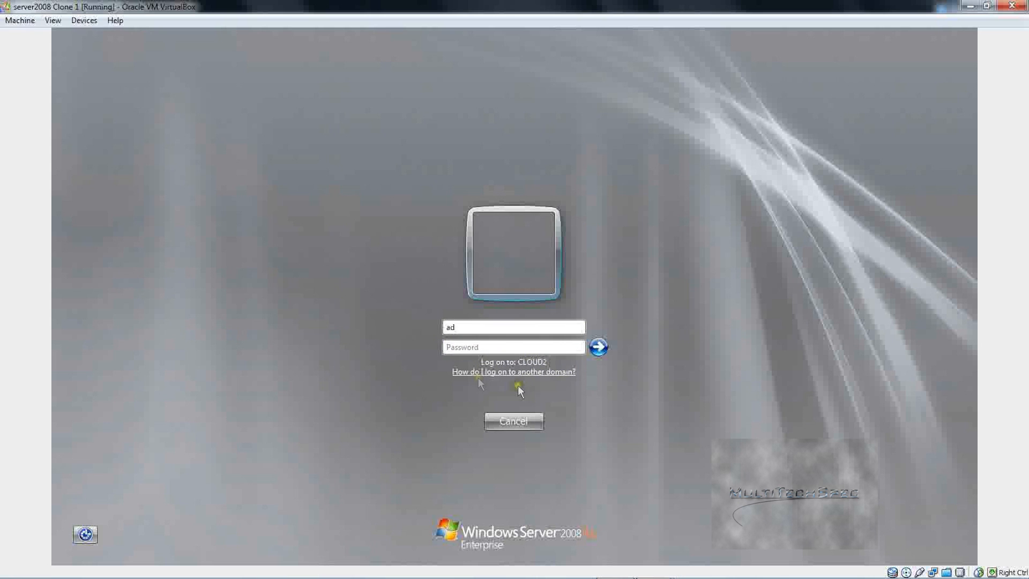
pyautogui.write('ministrator')
pyautogui.click(499, 346)
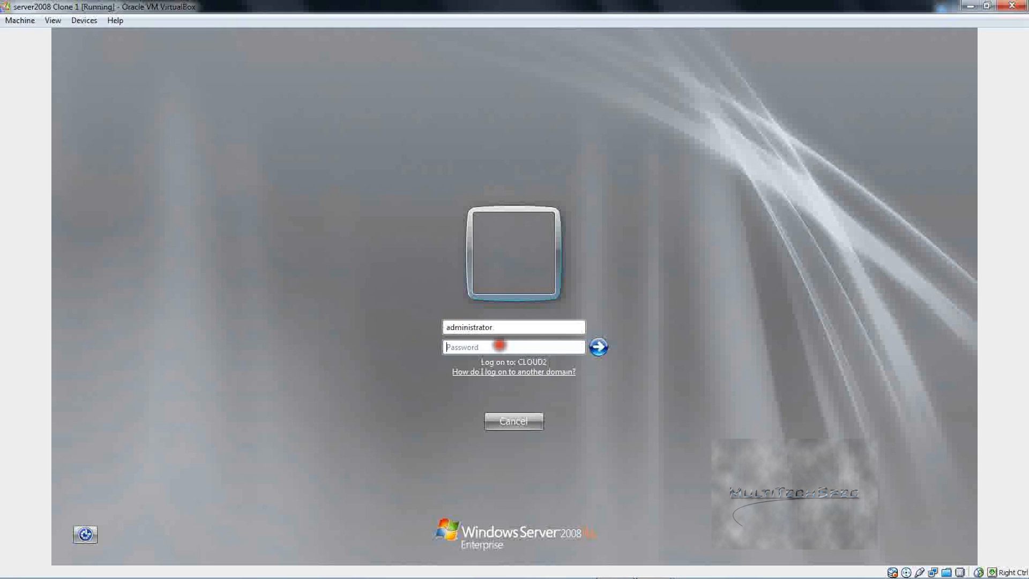
pyautogui.write('•••••••••')
pyautogui.press('Return')
pyautogui.press('Return')
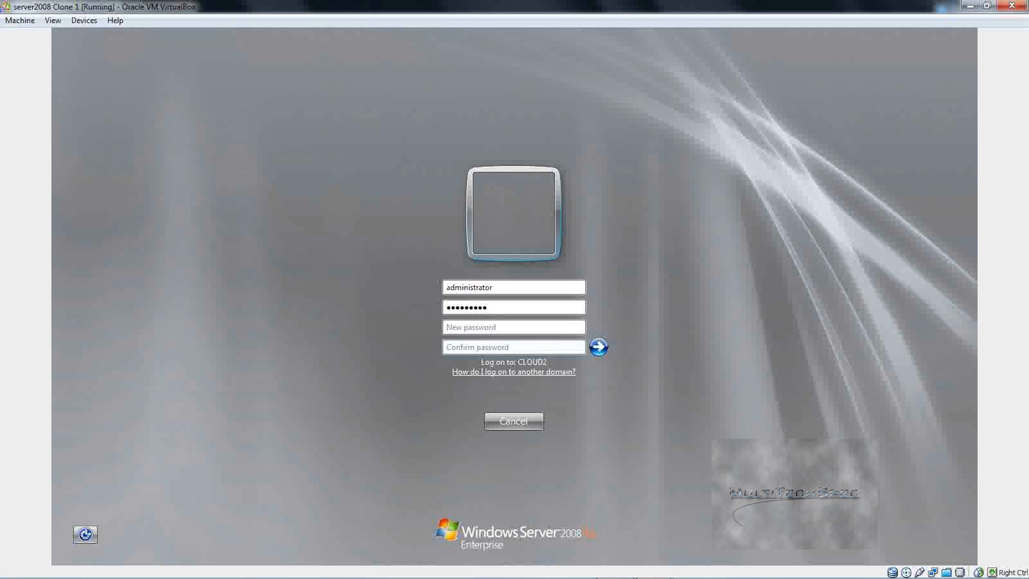
# Step: Replace the expired password with a new, confirmed one and acknowledge the change
pyautogui.write('••••••••••')
pyautogui.click(541, 347)
pyautogui.write('••••••••••')
pyautogui.press('Return')
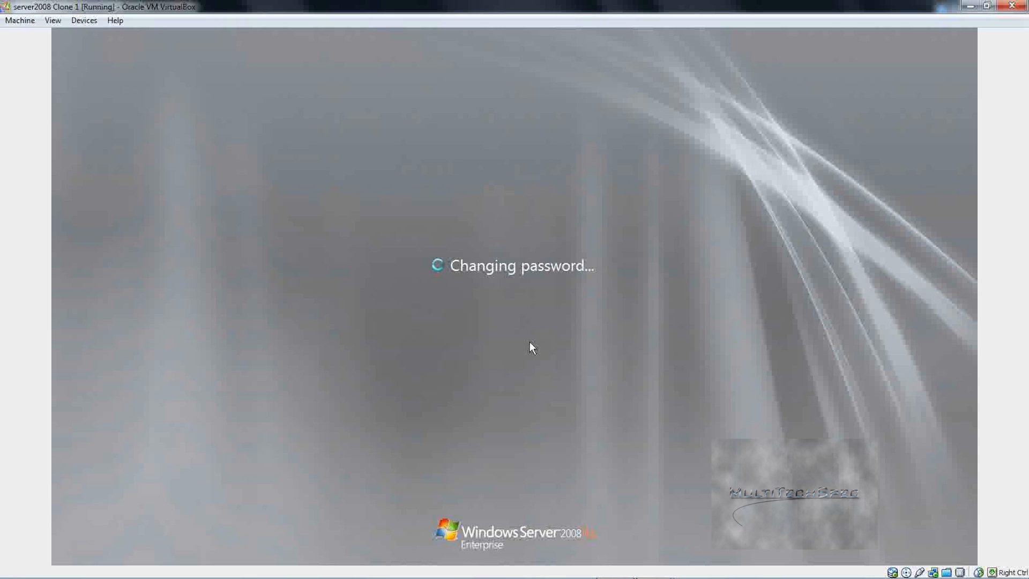
pyautogui.press('Return')
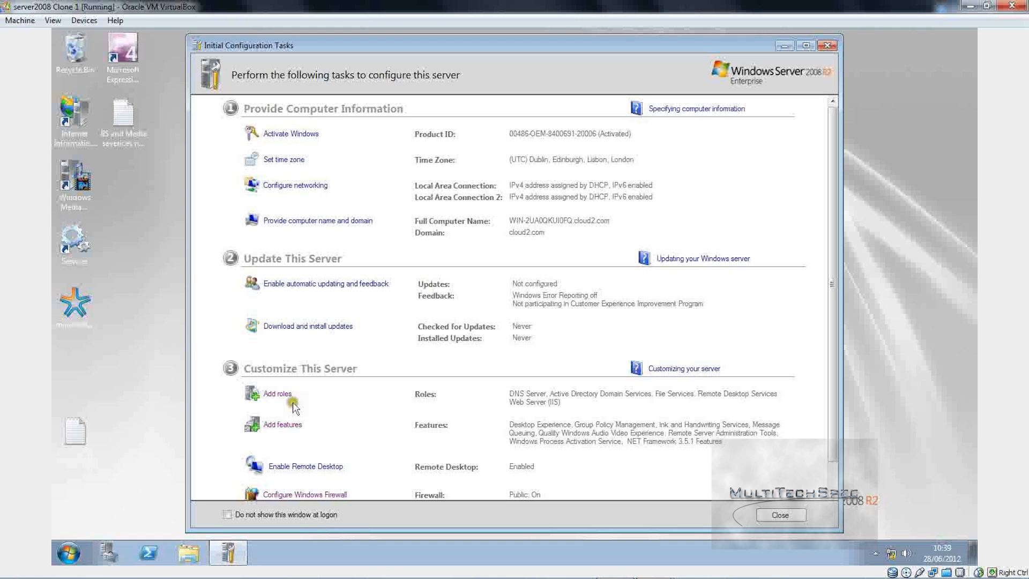
# Step: Launch Add Roles, dismiss the Remote Desktop licensing notice, and tick DHCP Server
pyautogui.click(275, 394)
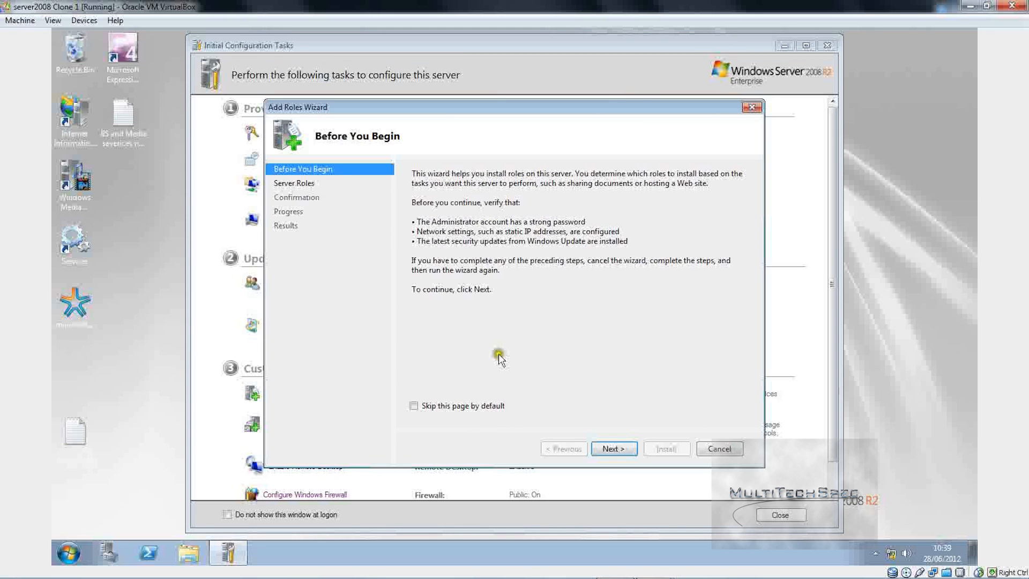
pyautogui.click(612, 449)
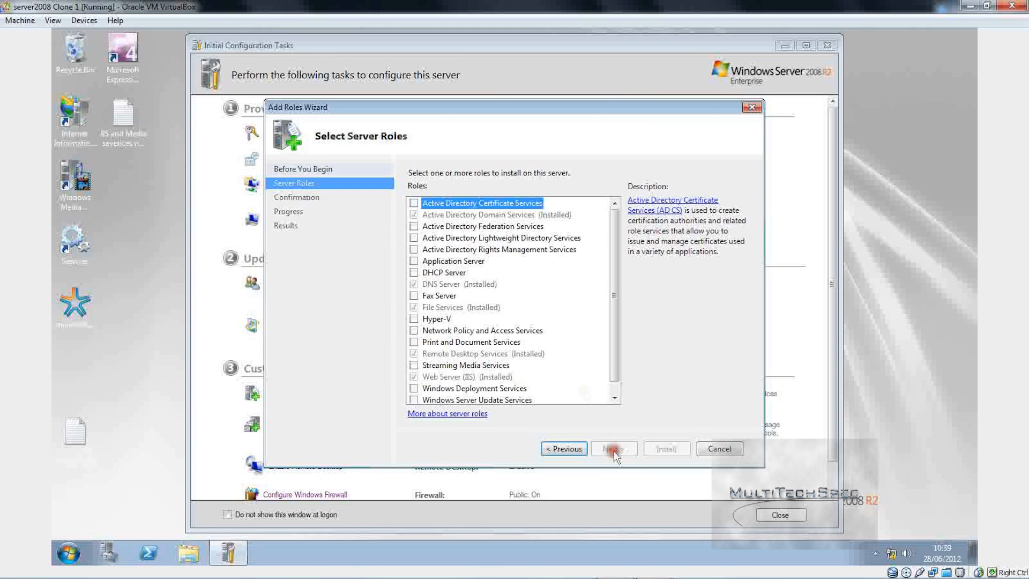
pyautogui.click(415, 284)
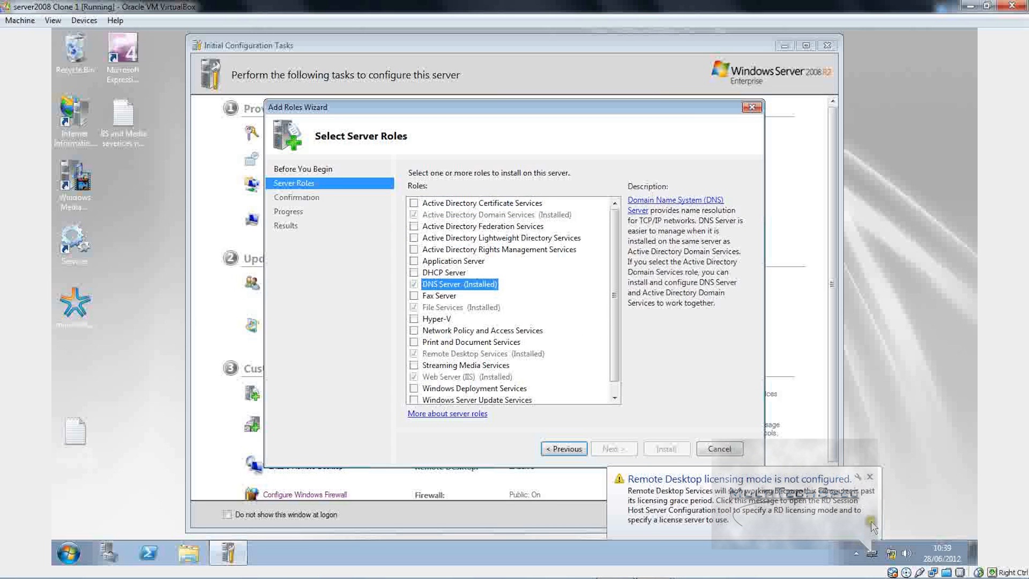
pyautogui.click(872, 477)
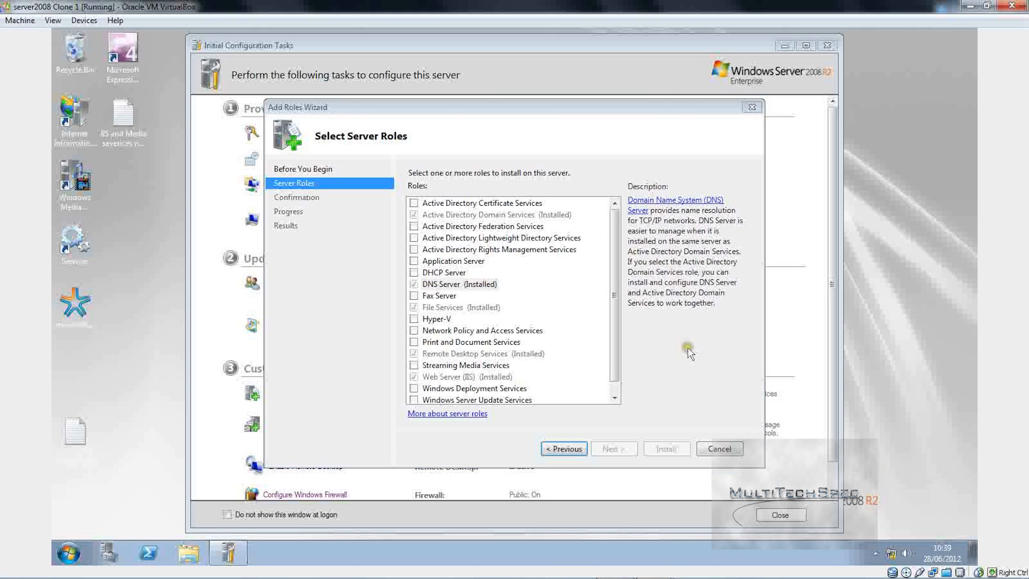
pyautogui.click(615, 272)
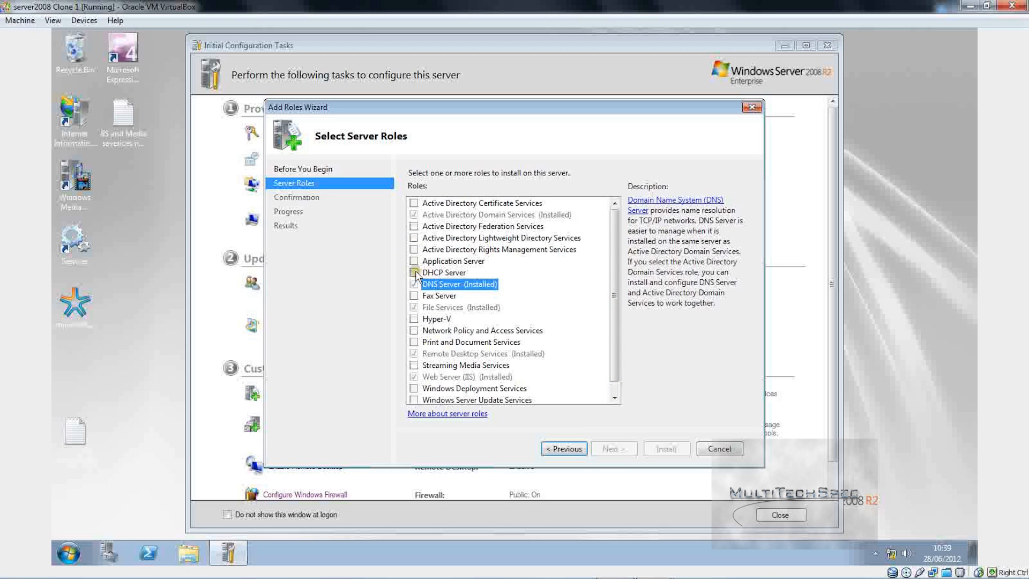
pyautogui.click(413, 272)
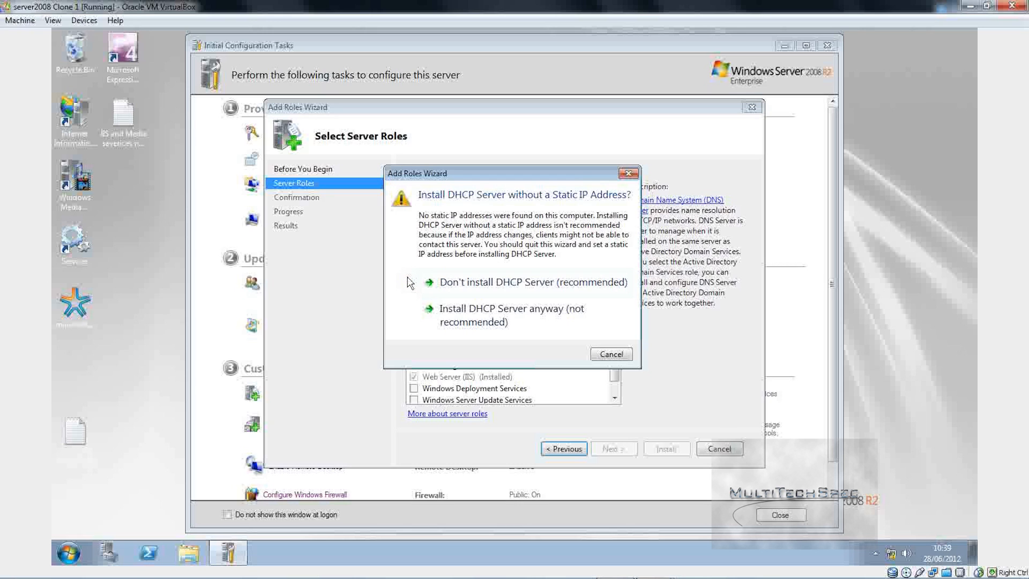
# Step: Choose 'Install DHCP Server anyway (not recommended)' despite the missing static IP address
pyautogui.click(690, 324)
pyautogui.click(444, 151)
pyautogui.click(473, 236)
pyautogui.click(413, 166)
pyautogui.click(429, 202)
pyautogui.click(397, 222)
pyautogui.click(470, 317)
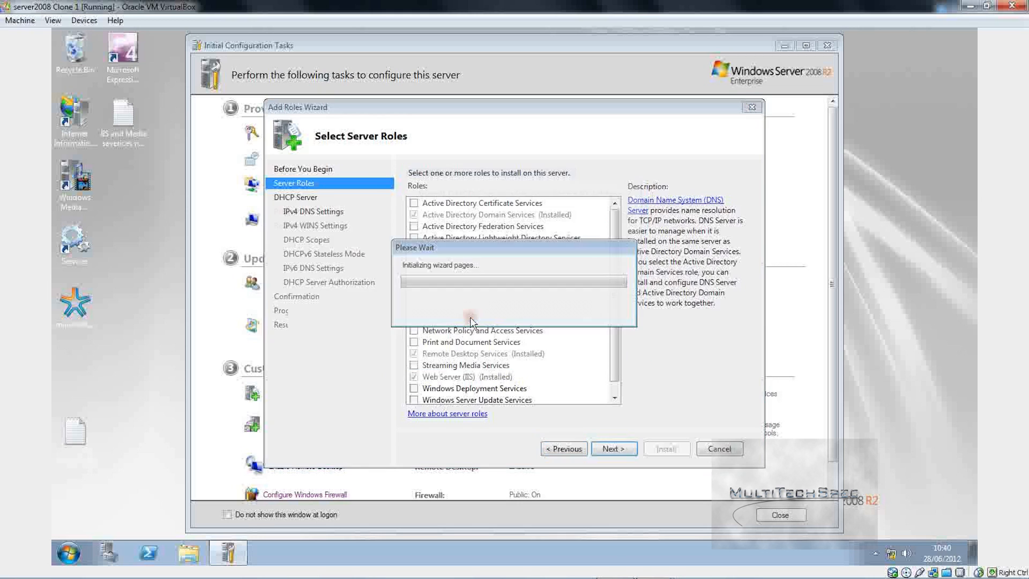
# Step: With parent domain cloud2.com, set preferred DNS server 192.168.0.1 and validate it
pyautogui.click(618, 448)
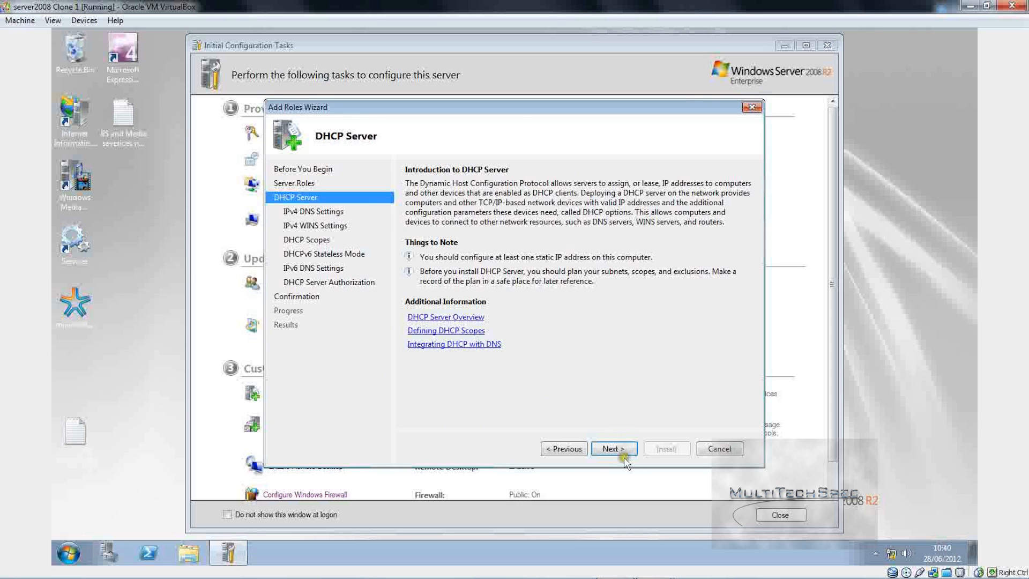
pyautogui.click(624, 452)
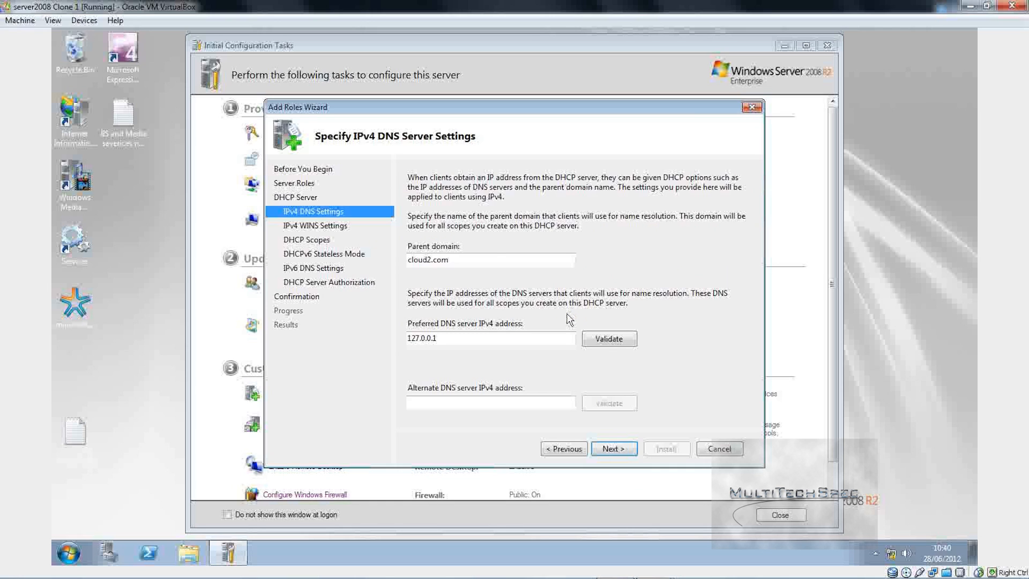
pyautogui.click(492, 260)
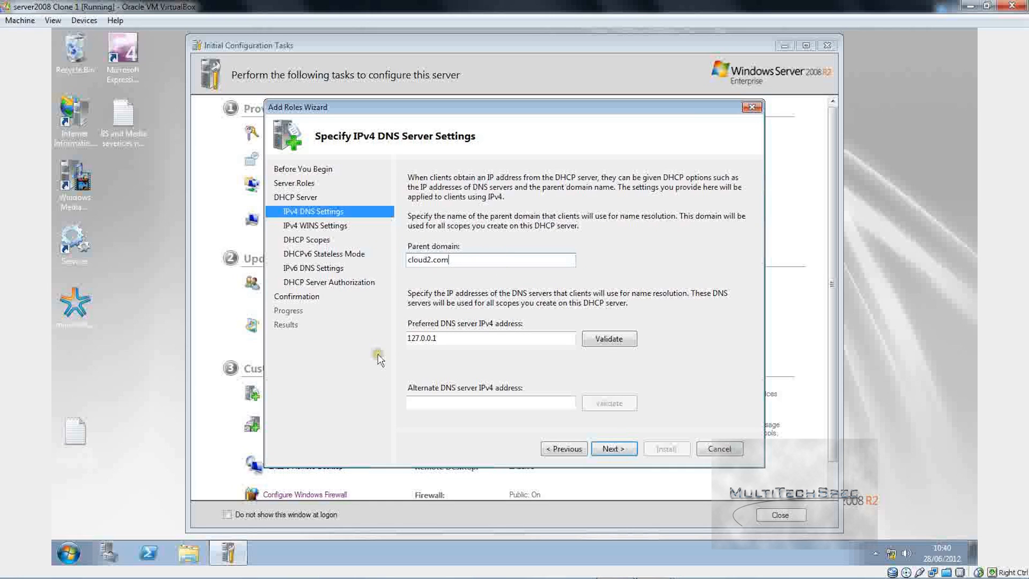
pyautogui.click(410, 339)
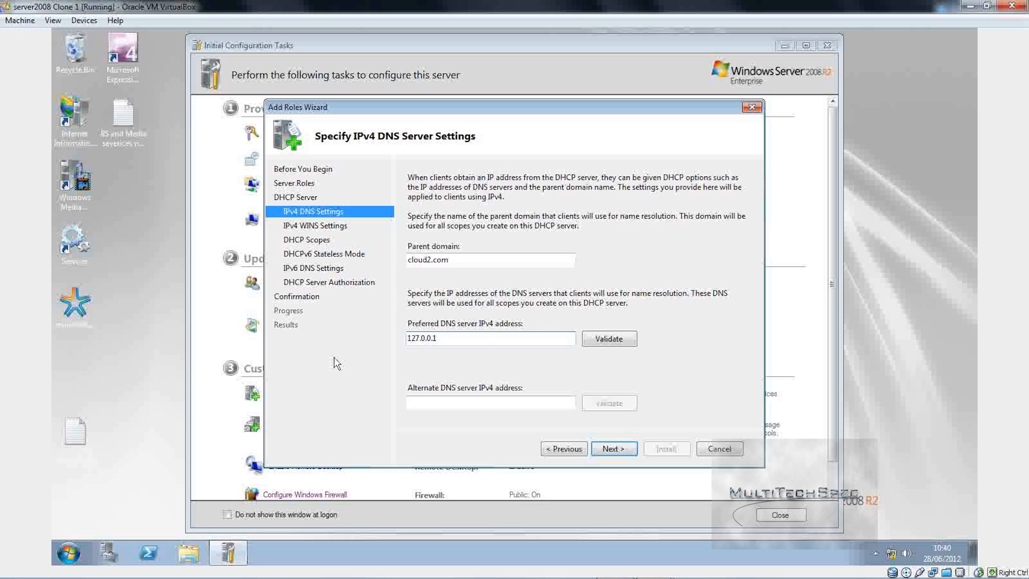
pyautogui.click(473, 341)
pyautogui.hotkey('ctrl', 'a')
pyautogui.write('192.168.0.')
pyautogui.click(611, 339)
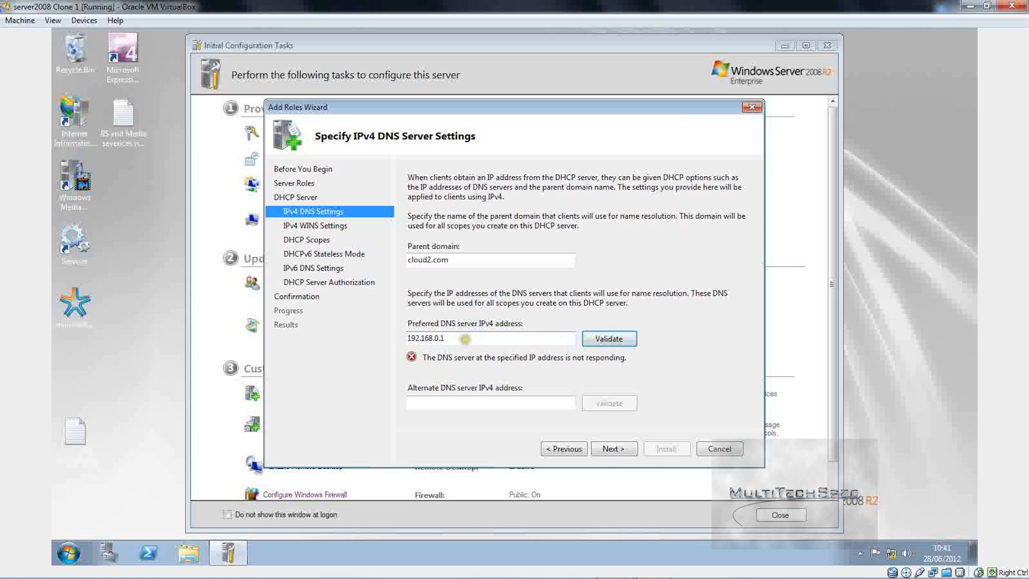
# Step: Replace the preferred DNS server with 127.0.0.1, validate it, and continue
pyautogui.moveTo(464, 338); pyautogui.dragTo(350, 304)
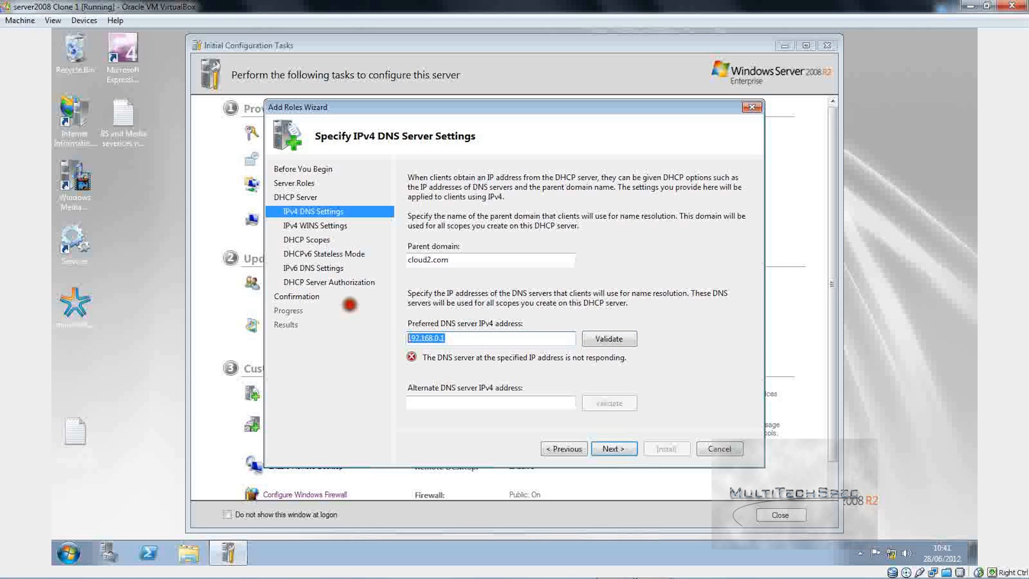
pyautogui.write('127.0.0.1')
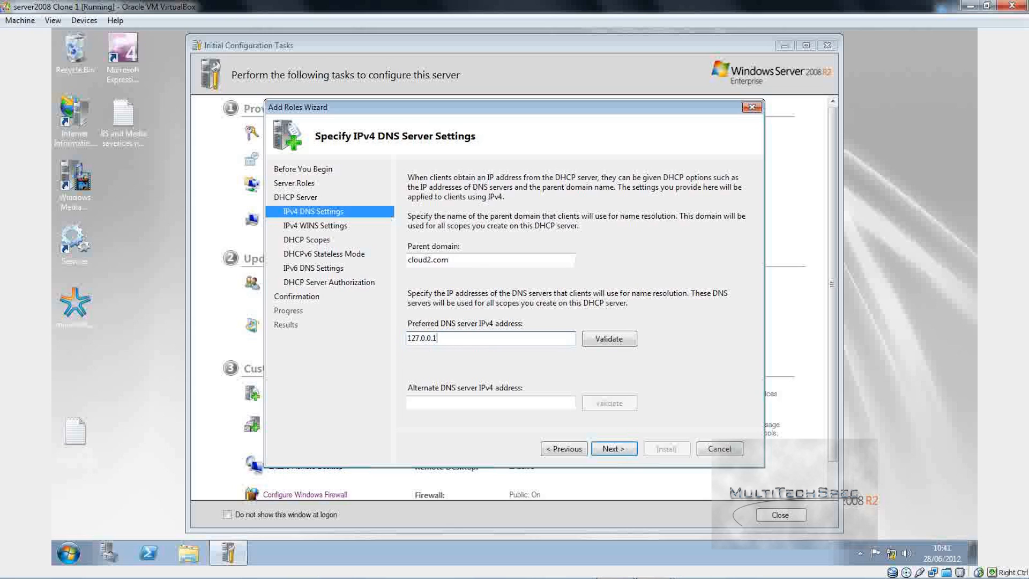
pyautogui.click(598, 340)
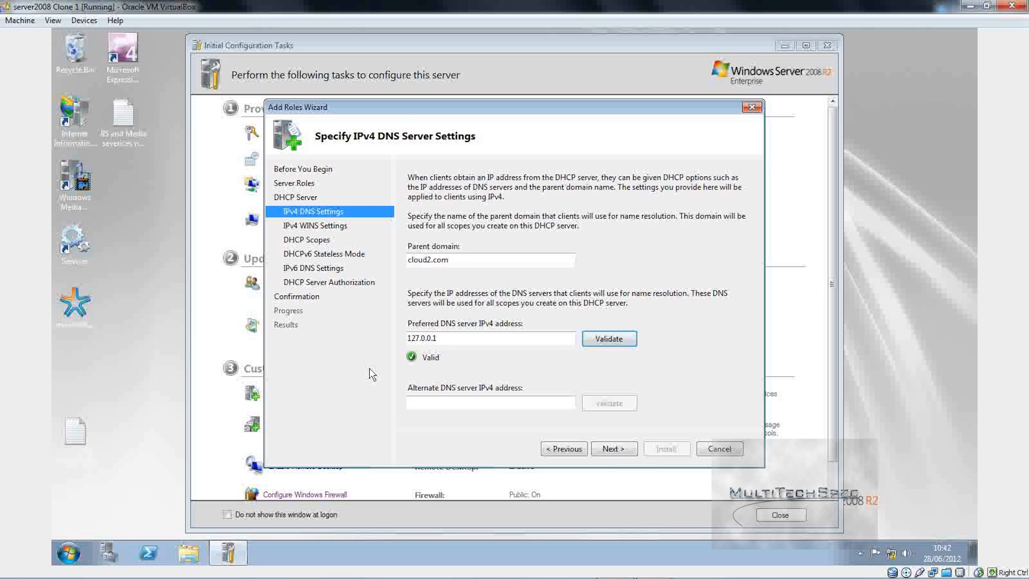
pyautogui.click(611, 442)
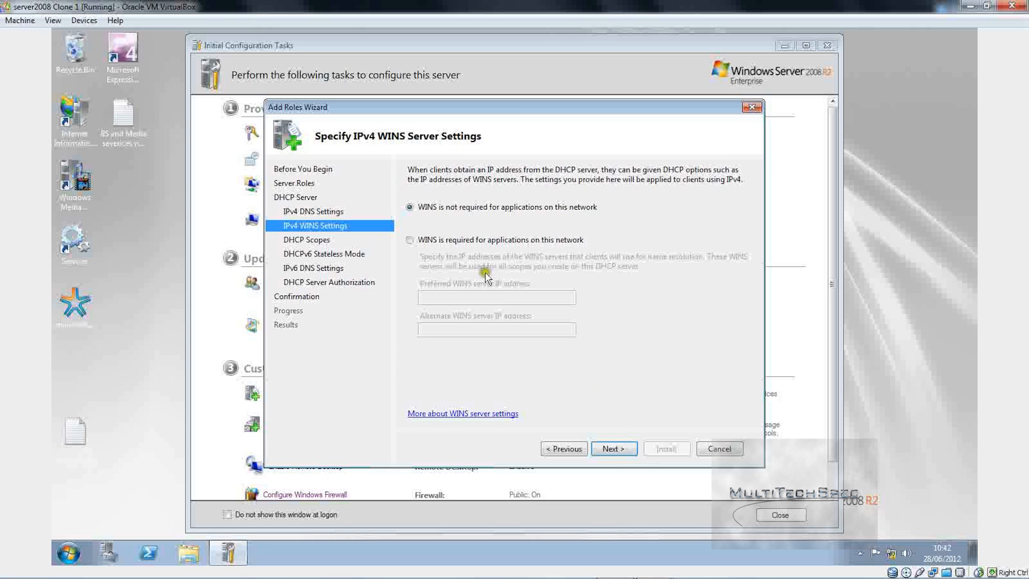
# Step: Leave WINS as not required and open the Add Scope dialog
pyautogui.click(610, 448)
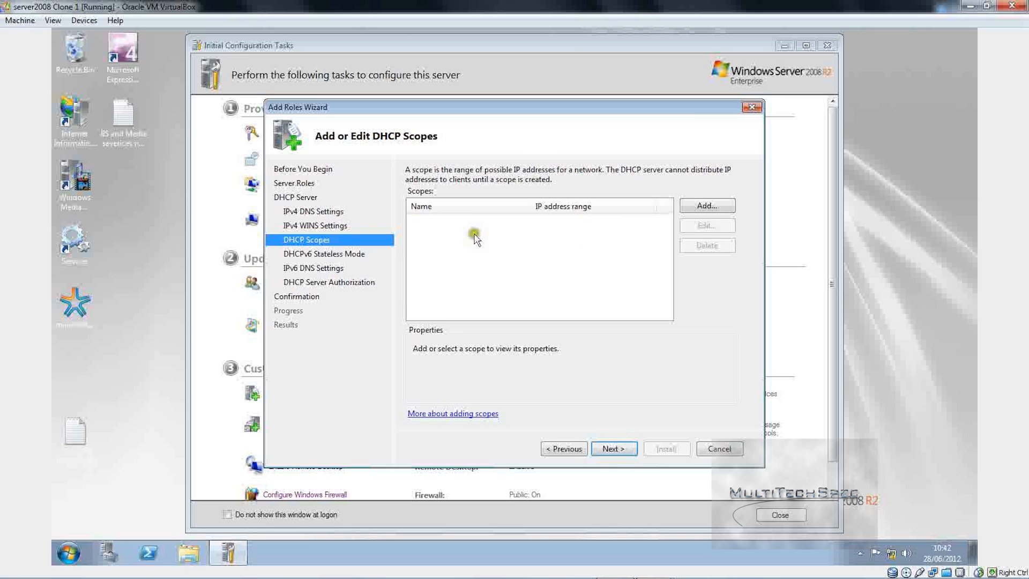
pyautogui.click(691, 206)
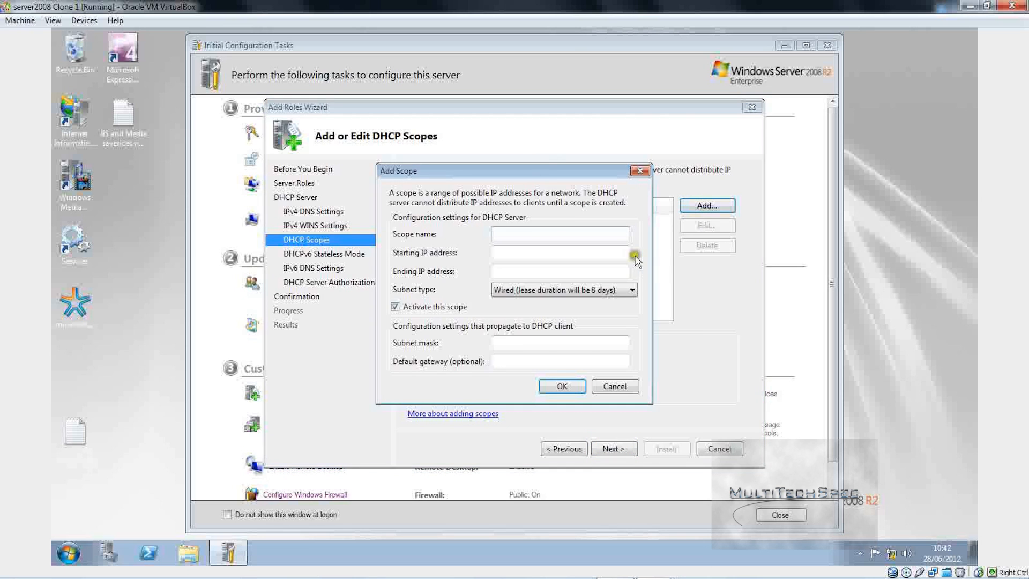
# Step: Add scope 'cloud' for 192.168.0.12–192.168.0.19 with default gateway 192.168.0.1
pyautogui.write('cloud')
pyautogui.click(555, 252)
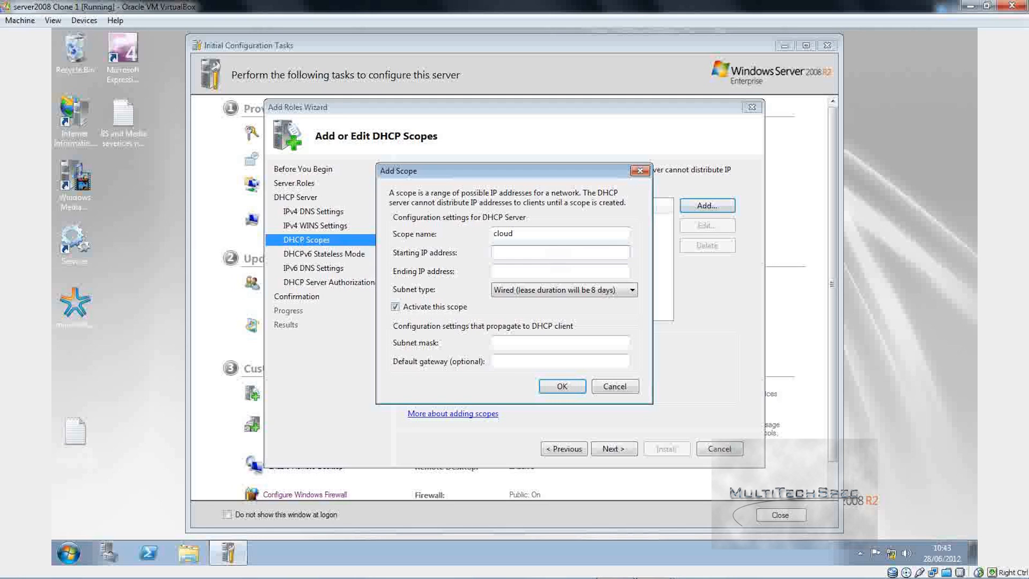
pyautogui.write('192.168.0.12')
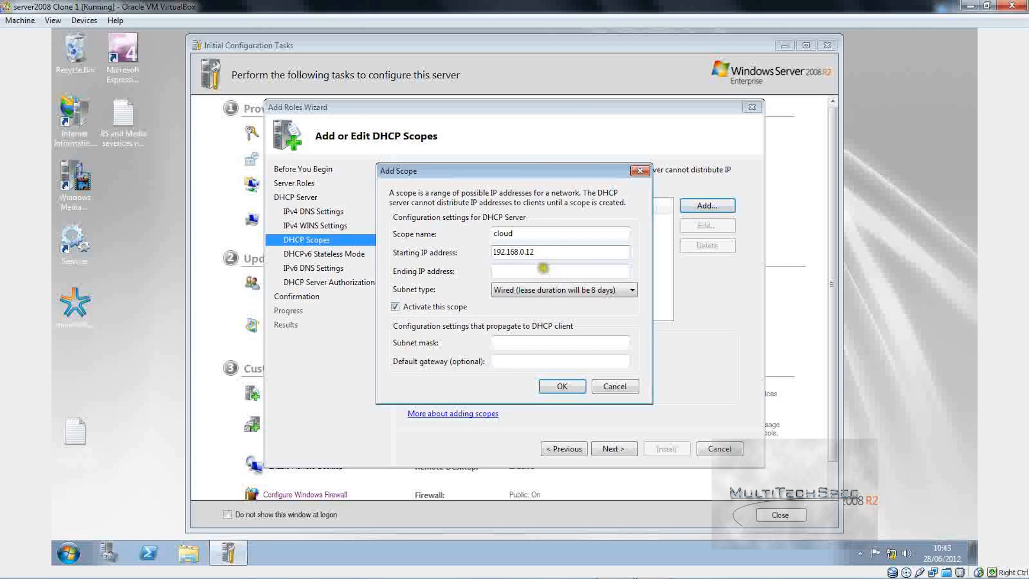
pyautogui.click(543, 267)
pyautogui.write('1')
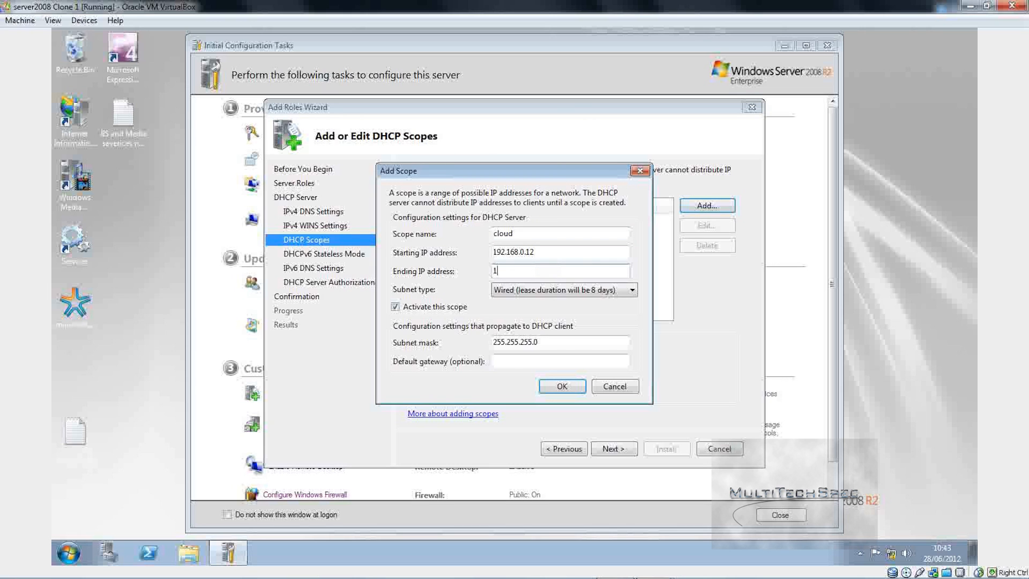
pyautogui.write('92.168.0.19')
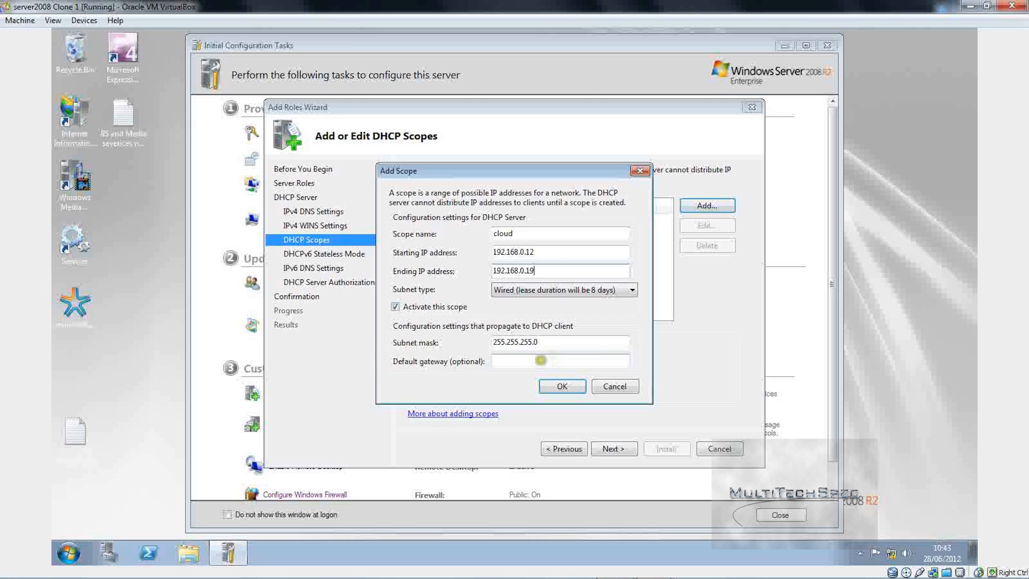
pyautogui.click(524, 358)
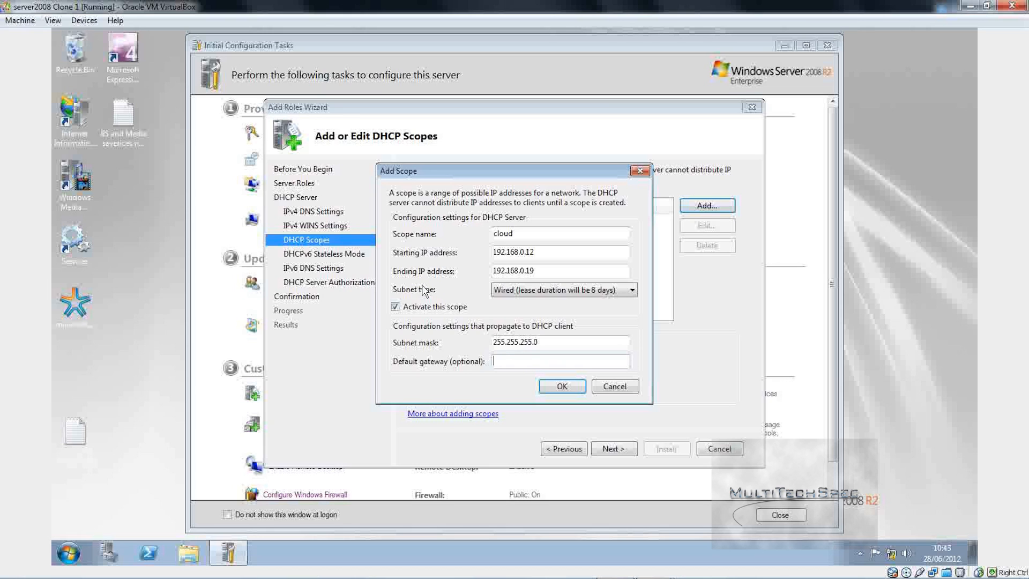
pyautogui.write('192.168.0.1')
pyautogui.click(560, 386)
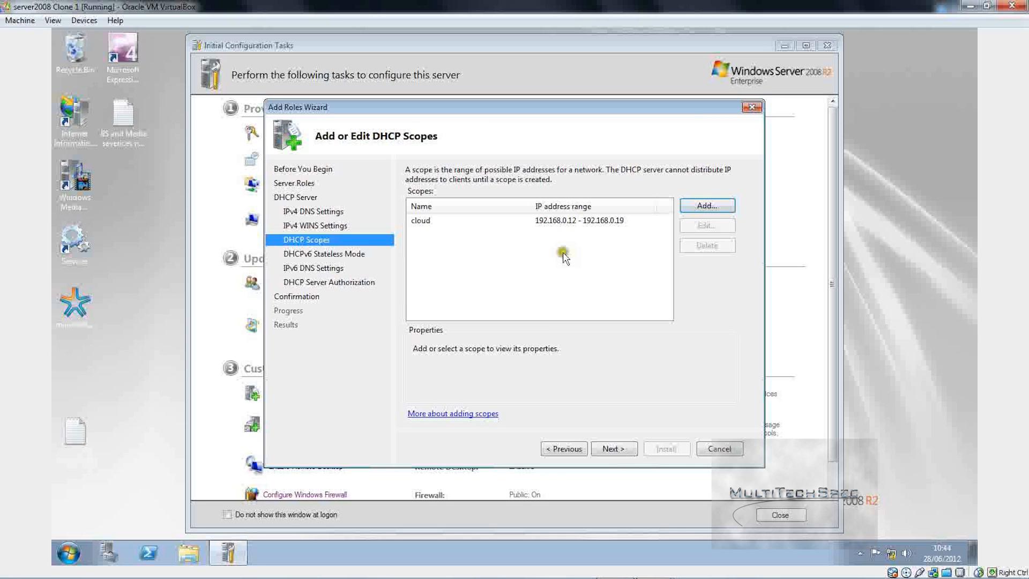
pyautogui.click(613, 448)
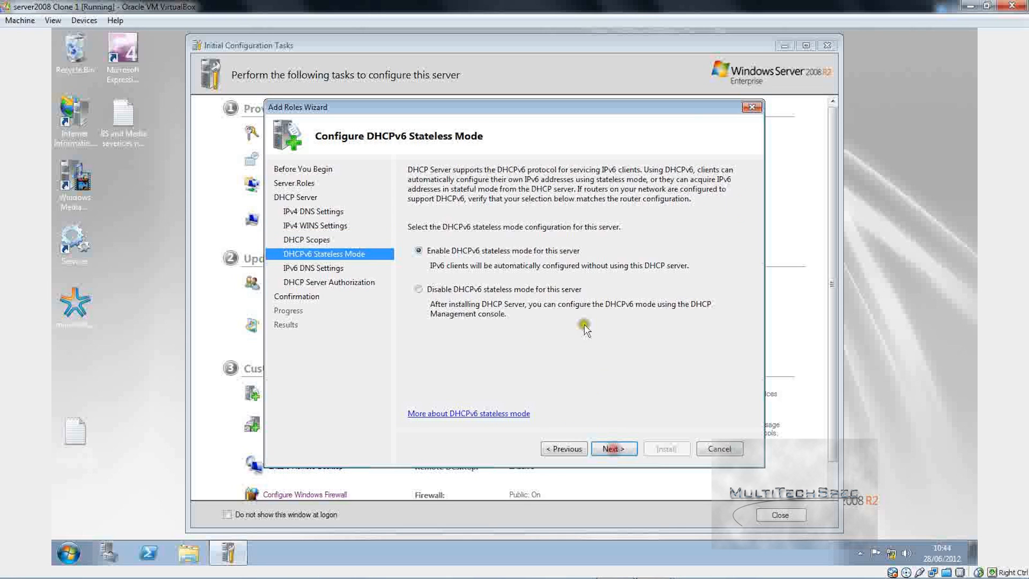
# Step: Disable DHCPv6 stateless mode for this server and proceed to authorization
pyautogui.click(433, 289)
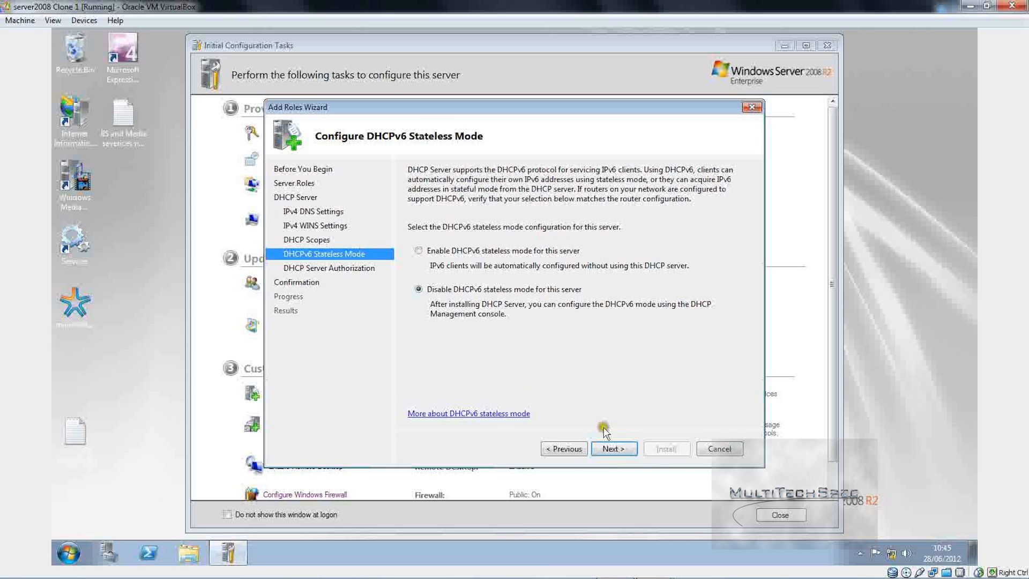
pyautogui.click(606, 450)
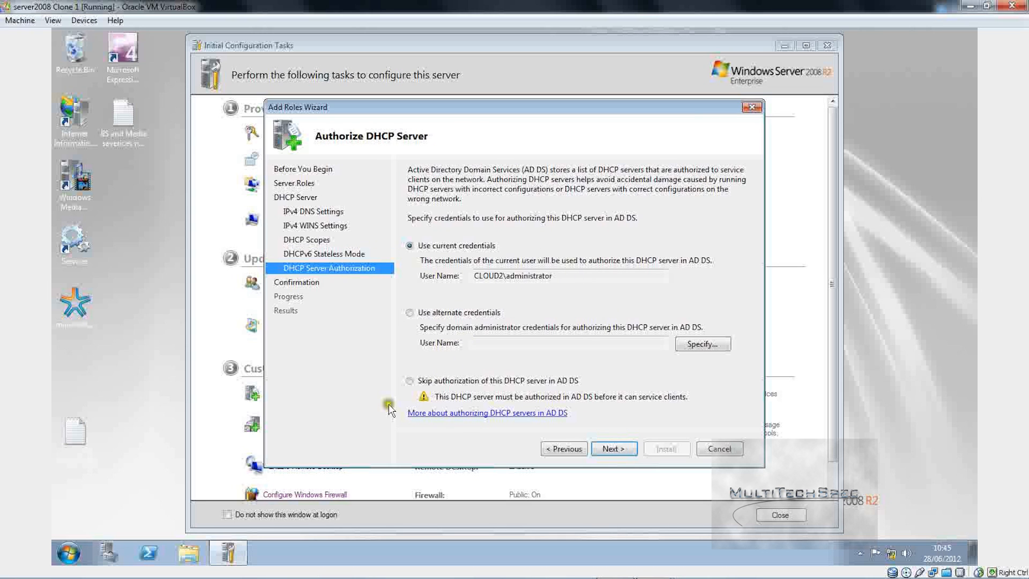
# Step: Authorize with current credentials and scroll through the DHCP Server confirmation summary
pyautogui.click(626, 408)
pyautogui.click(614, 449)
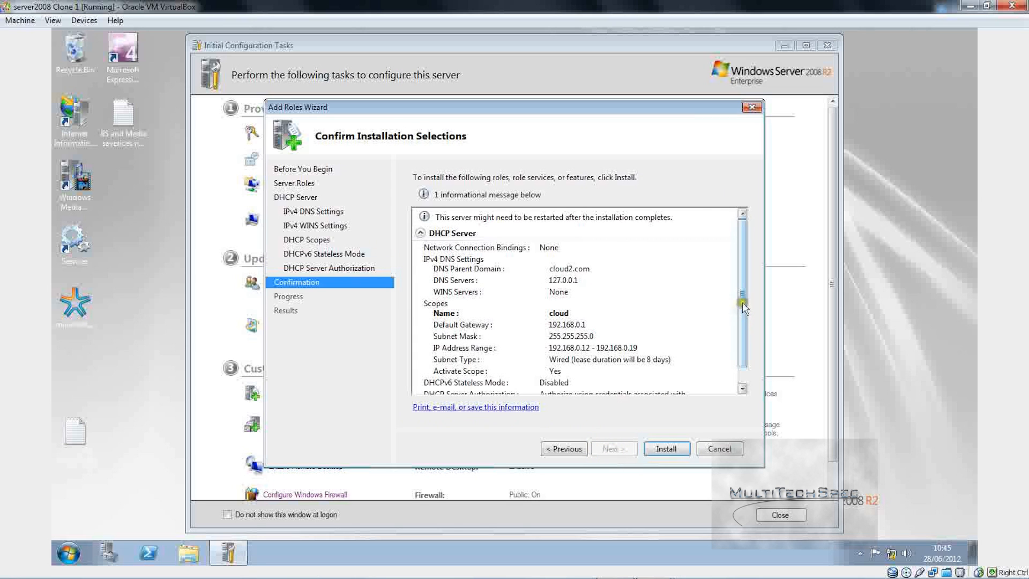
pyautogui.moveTo(742, 321); pyautogui.dragTo(732, 354)
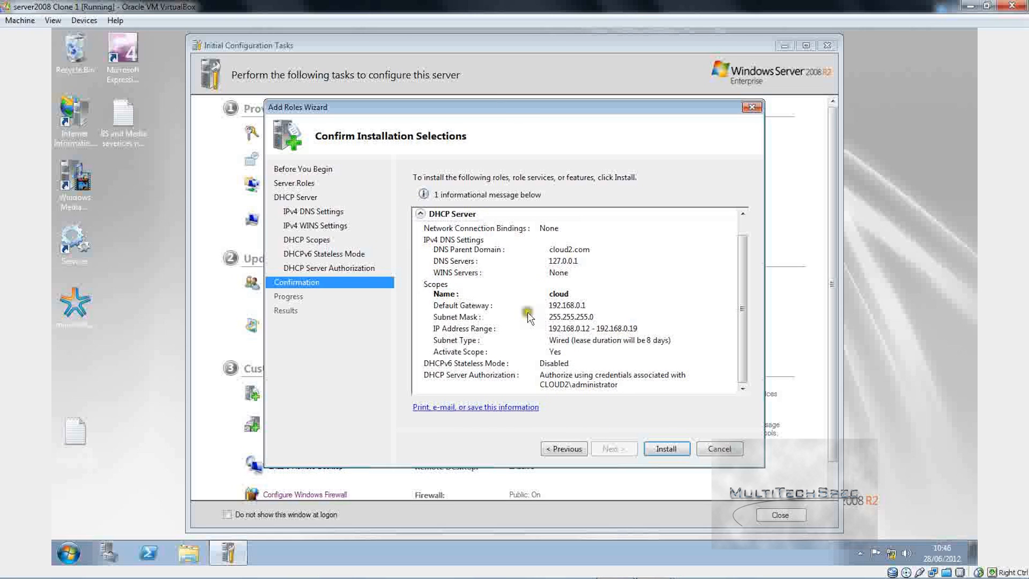
# Step: Install the DHCP Server role and wait for the Installation Results to report success
pyautogui.click(662, 448)
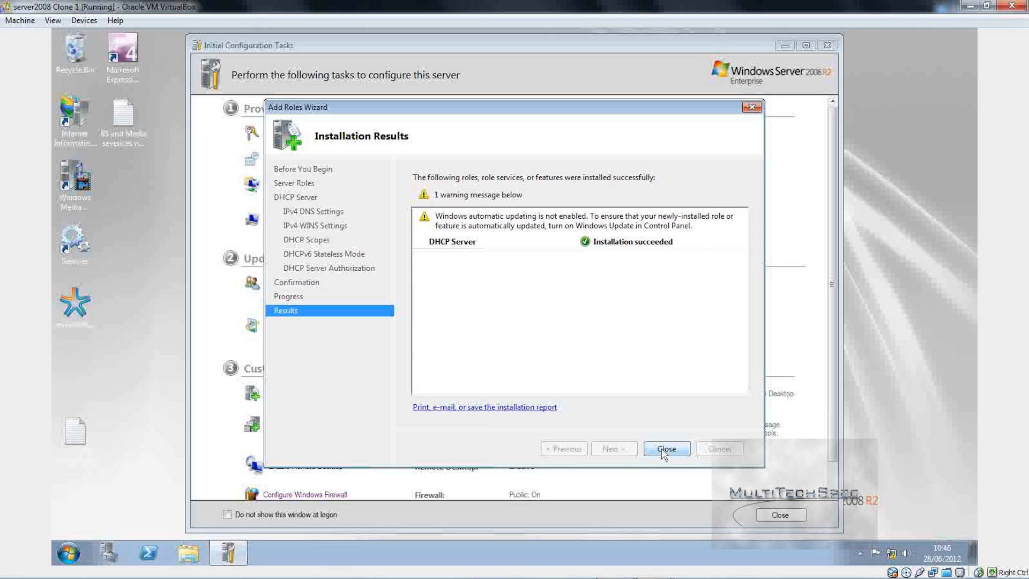
# Step: Close the finished DHCP wizard and add the Windows Deployment Services role, reaching its overview page
pyautogui.click(664, 453)
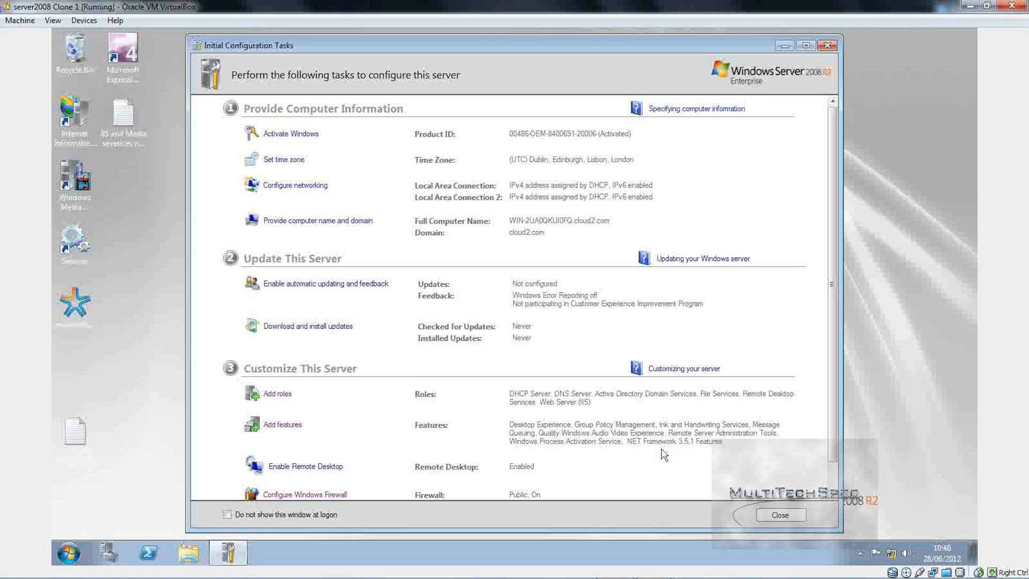
pyautogui.click(274, 394)
pyautogui.click(622, 452)
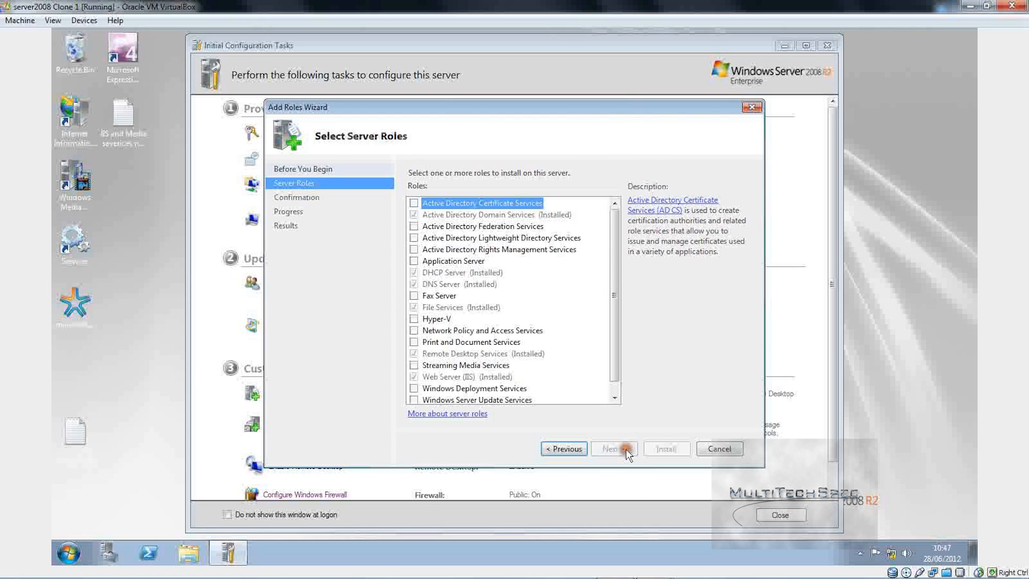
pyautogui.scroll(-1, 609, 363)
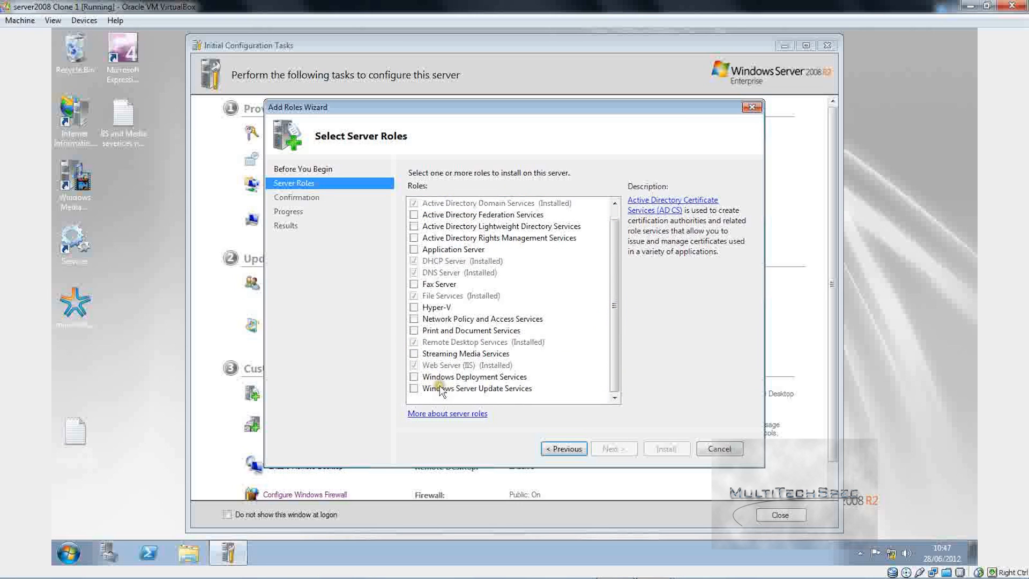
pyautogui.click(413, 377)
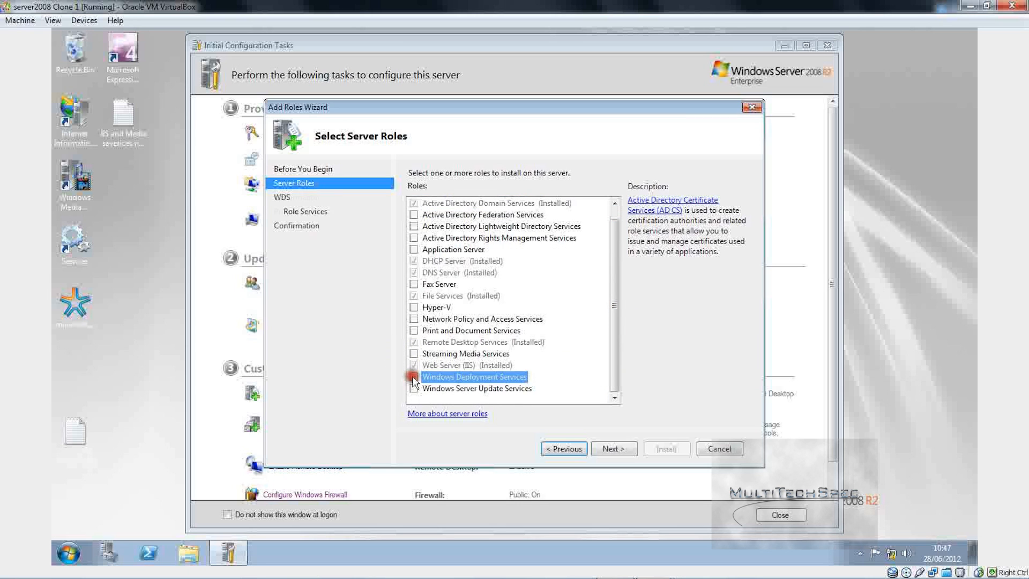
pyautogui.click(615, 450)
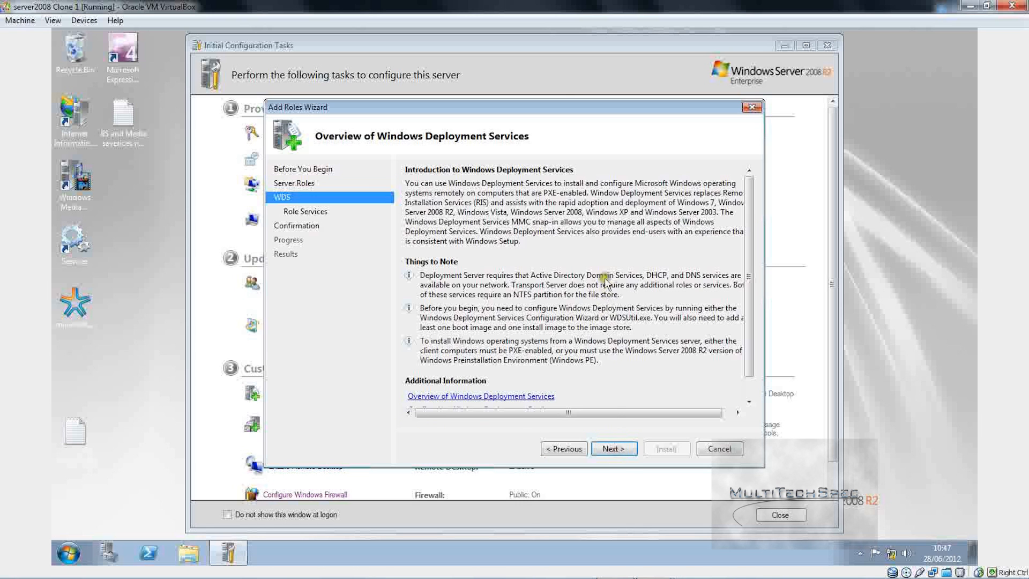
pyautogui.moveTo(748, 327); pyautogui.dragTo(742, 366)
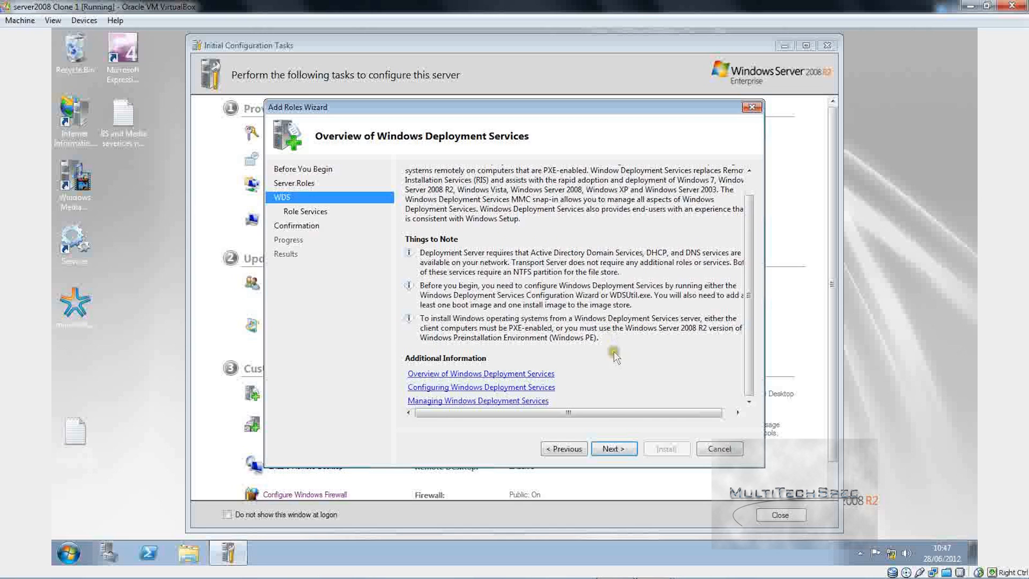
pyautogui.moveTo(620, 412)
pyautogui.mouseDown()
pyautogui.moveTo(666, 414)
pyautogui.moveTo(615, 412)
pyautogui.mouseUp()
pyautogui.moveTo(616, 412); pyautogui.dragTo(520, 395)
# Step: Install Windows Deployment Services with Deployment Server and Transport Server, then close the completed wizard
pyautogui.click(613, 450)
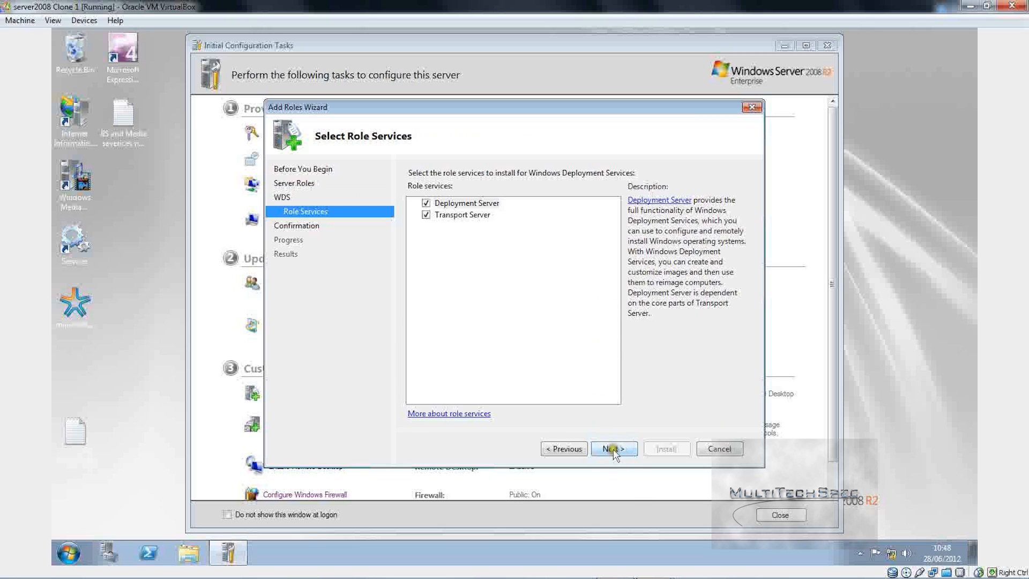
pyautogui.click(609, 448)
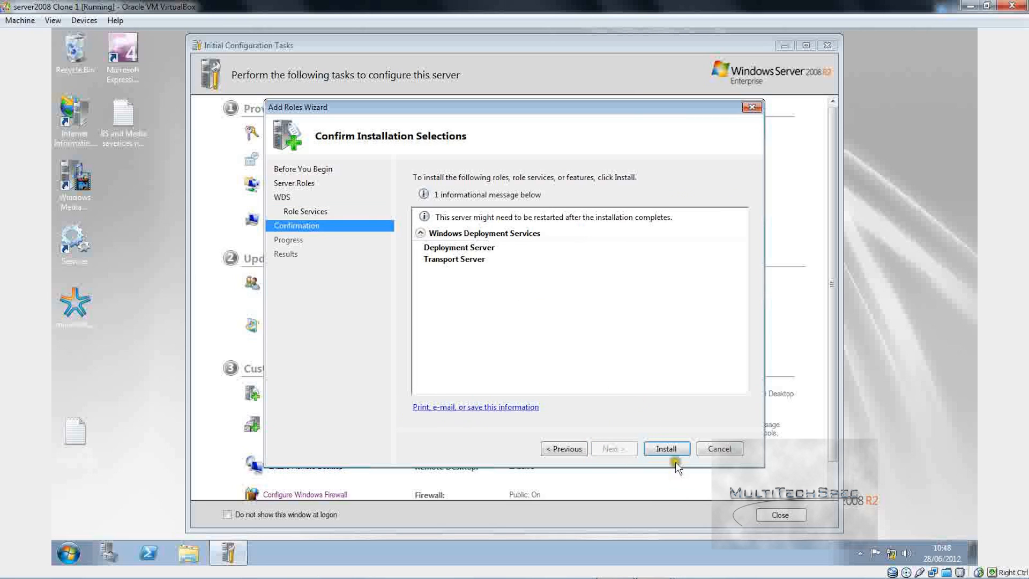
pyautogui.click(667, 448)
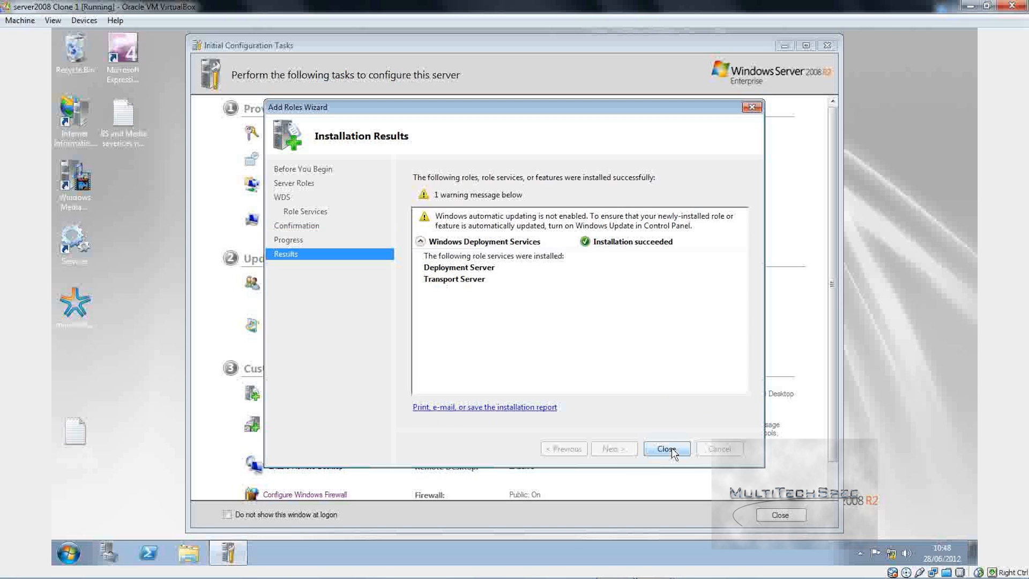
pyautogui.click(669, 449)
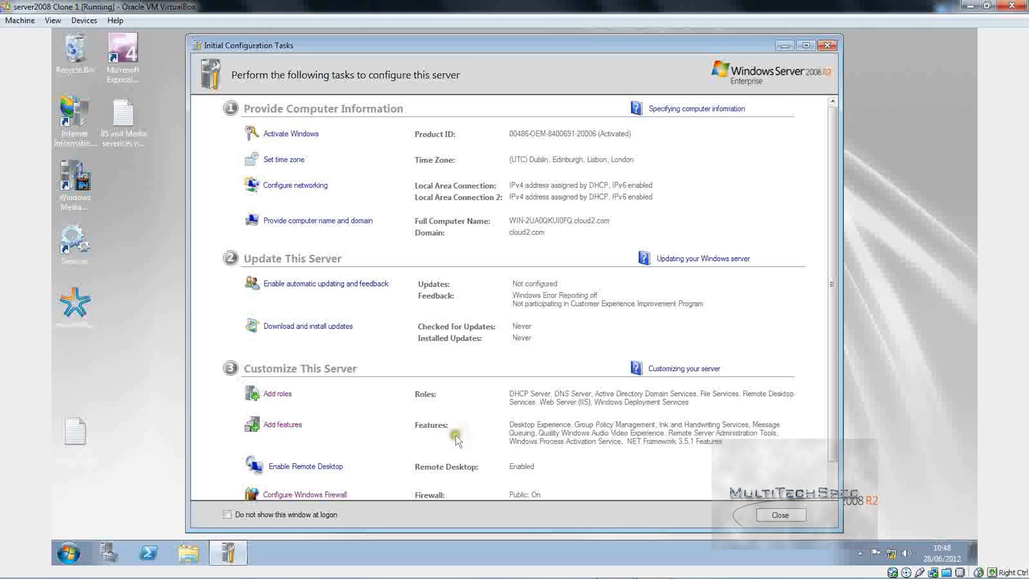
# Step: Close Initial Configuration Tasks and show the Active Directory Domain Services role page in Server Manager
pyautogui.click(822, 46)
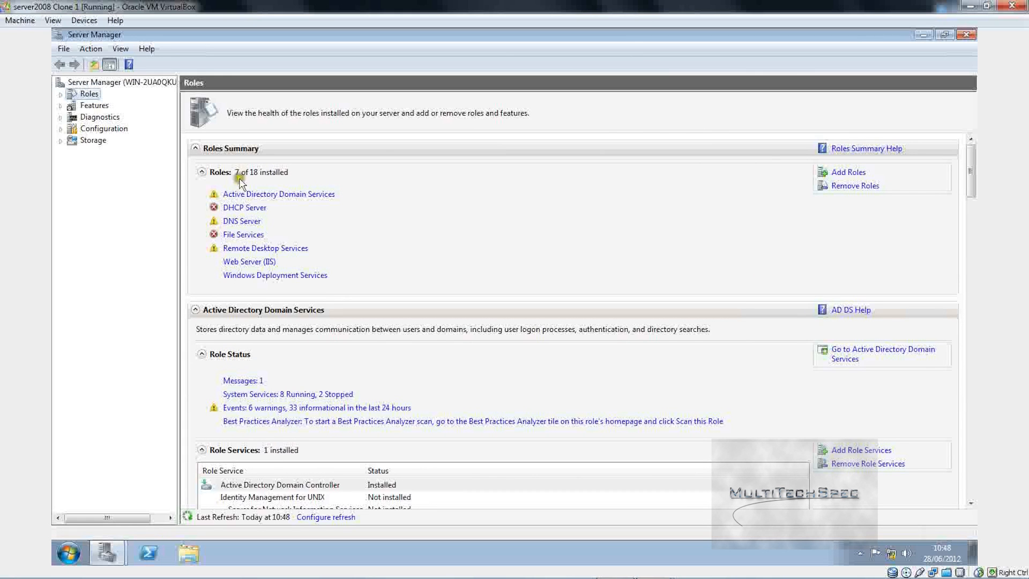
pyautogui.click(247, 206)
pyautogui.click(279, 195)
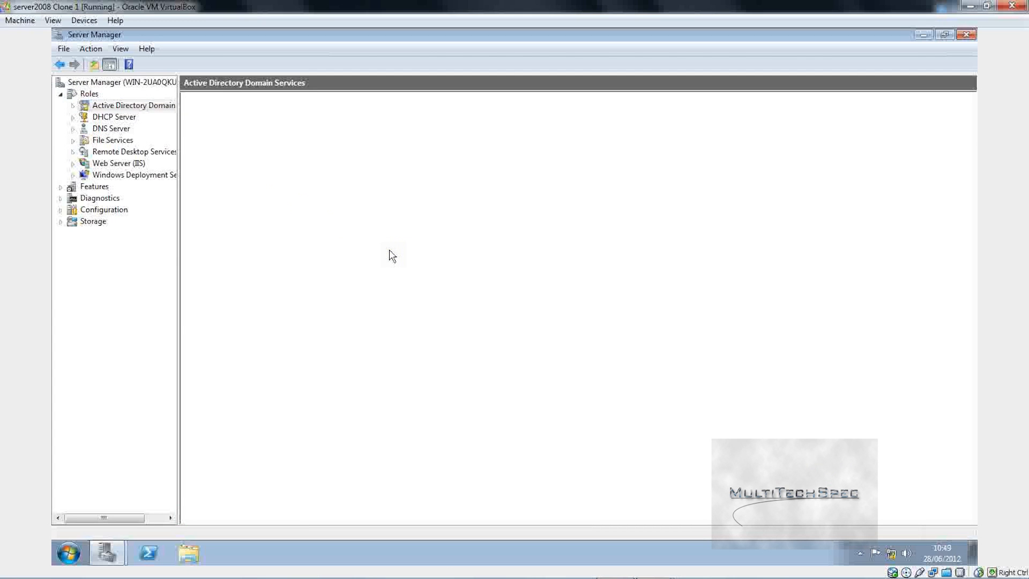
# Step: Check the network connection status and widen the Source column to show full names
pyautogui.click(889, 555)
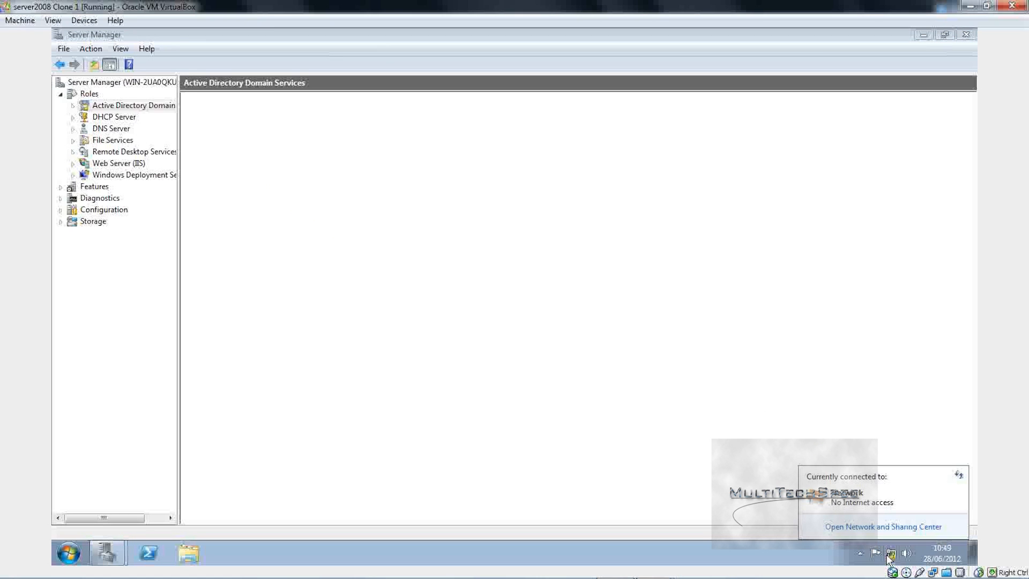
pyautogui.click(960, 475)
pyautogui.moveTo(783, 574)
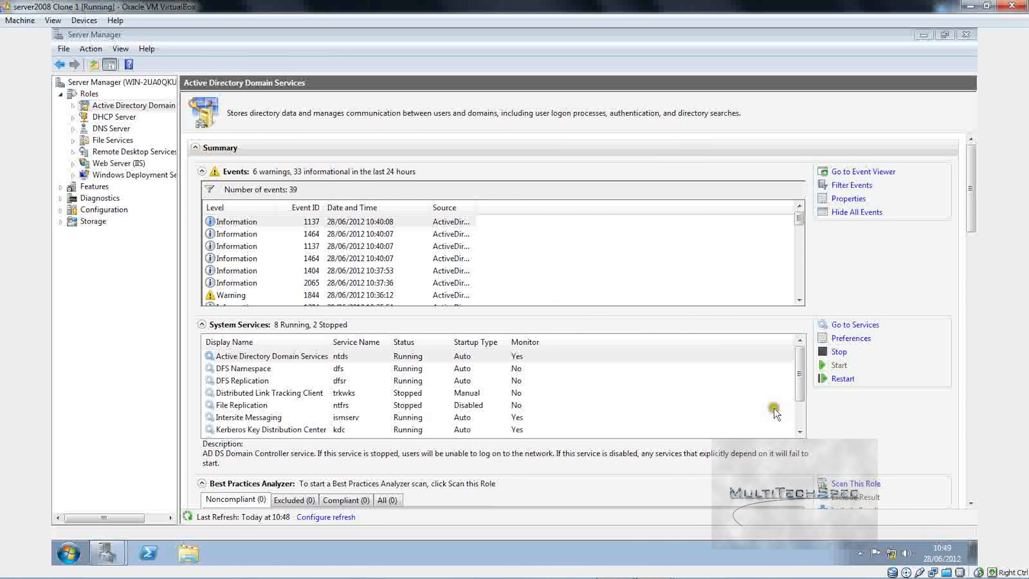
pyautogui.moveTo(923, 571)
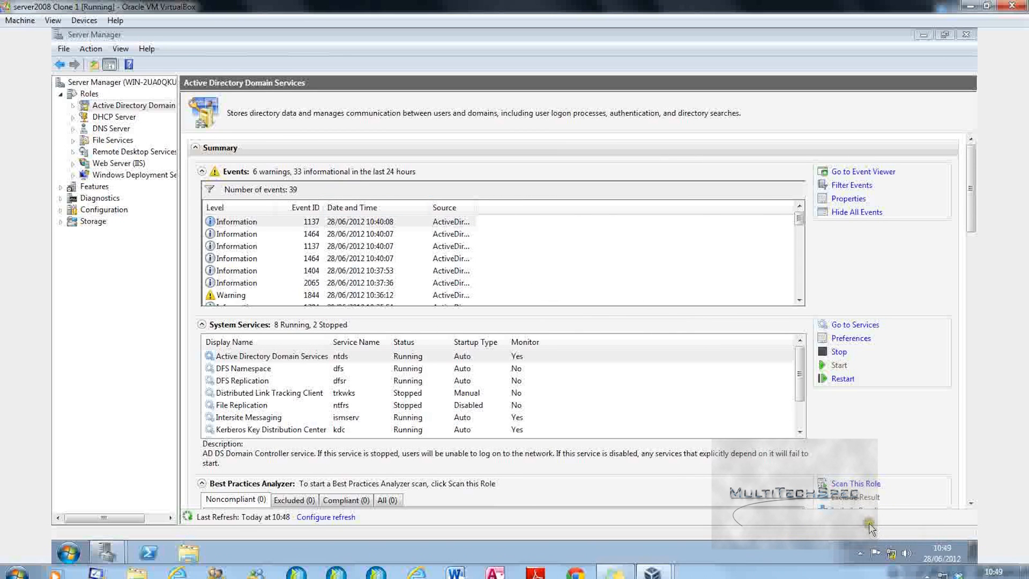
pyautogui.click(520, 252)
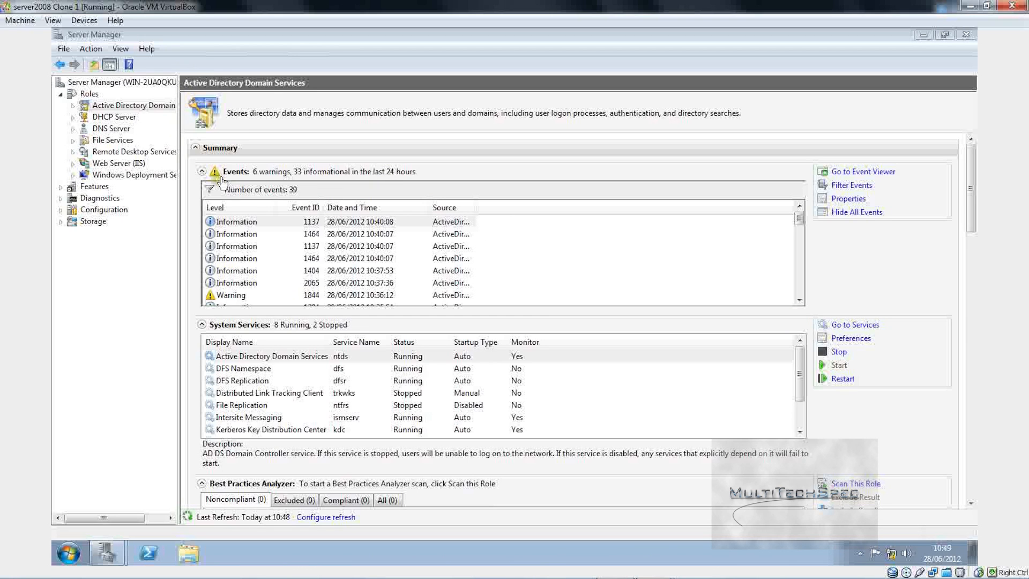
pyautogui.doubleClick(477, 209)
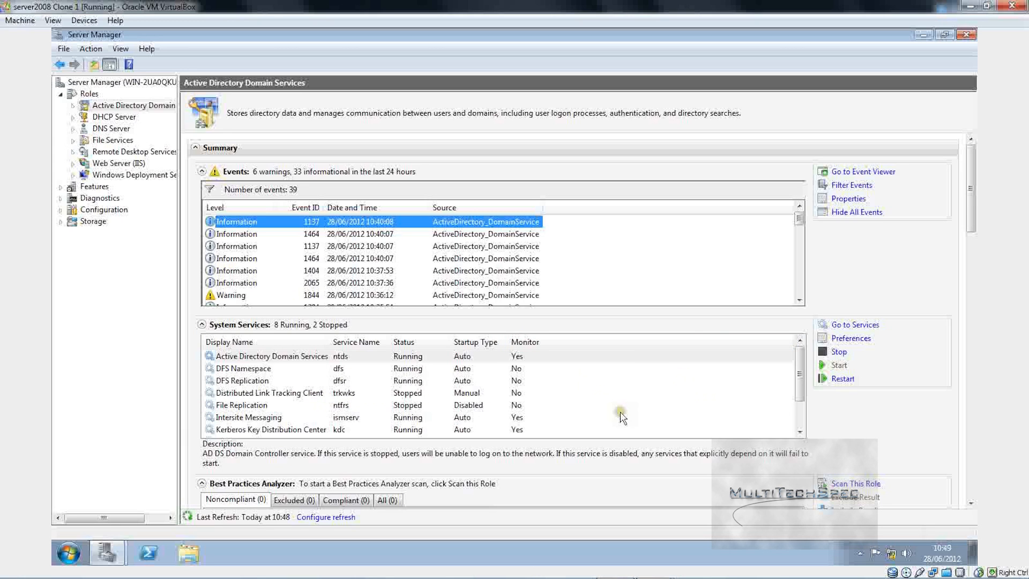
# Step: Try starting the File Replication service, dismiss its error, and show the DHCP Server role summary
pyautogui.click(799, 415)
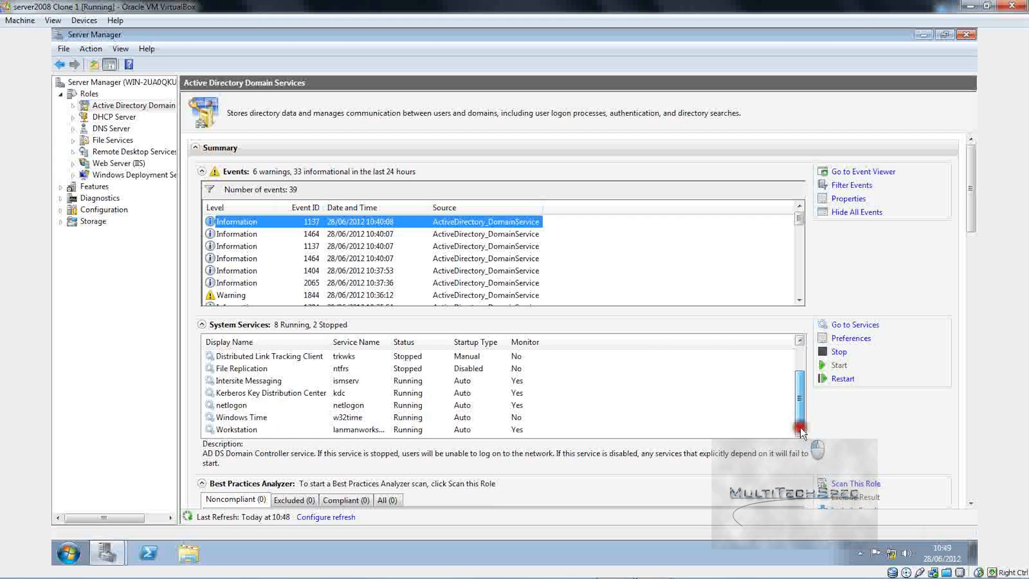
pyautogui.click(248, 369)
pyautogui.rightClick(248, 371)
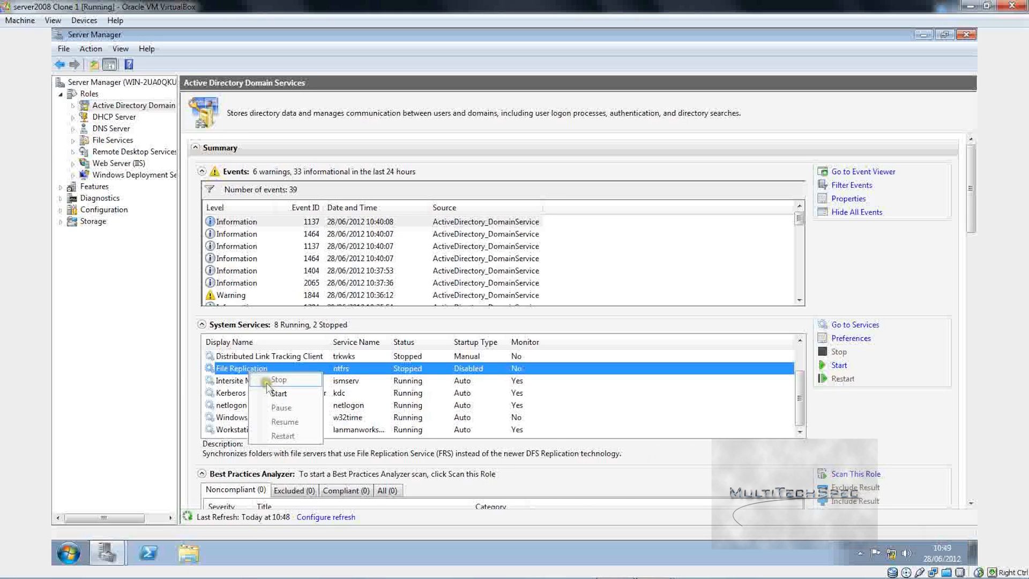
pyautogui.click(278, 393)
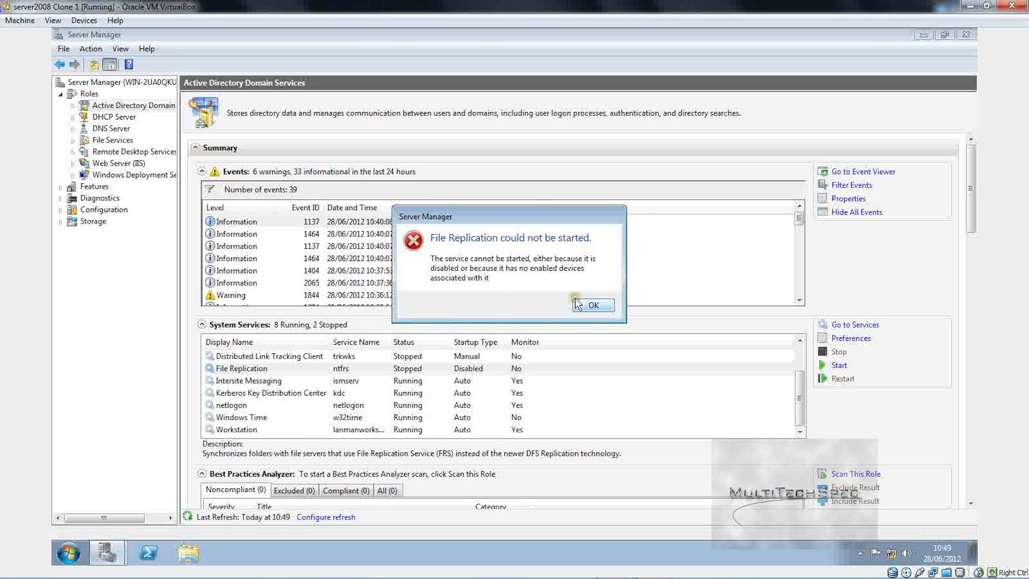
pyautogui.click(577, 304)
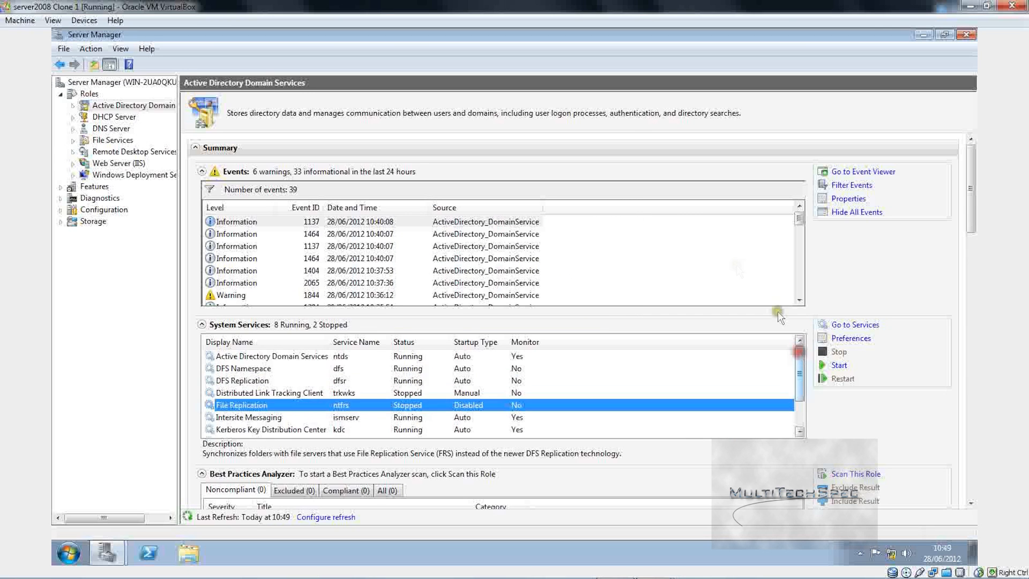
pyautogui.click(110, 119)
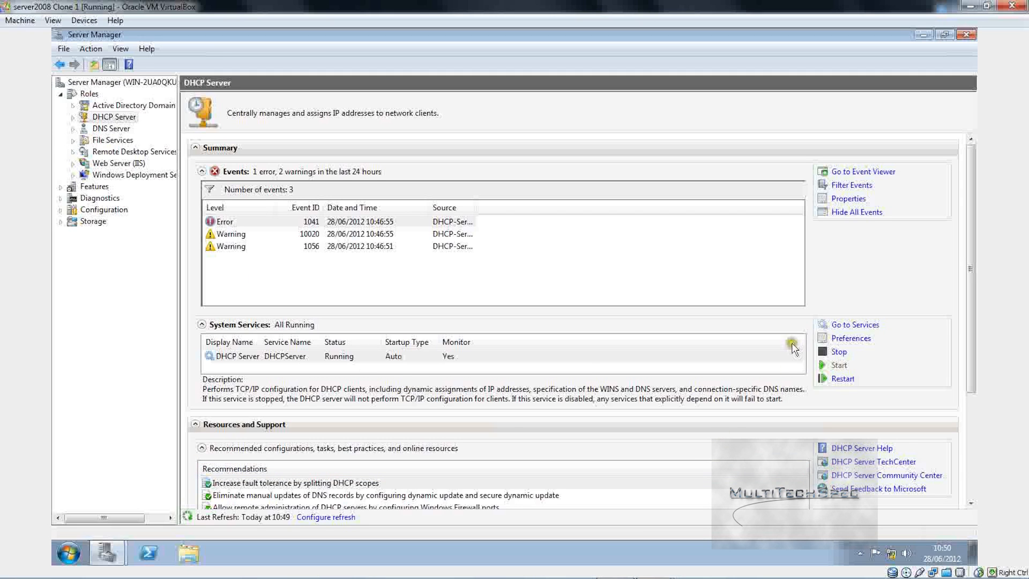
# Step: Inspect the DHCP error event 1041 details, then return to the DHCP Server role
pyautogui.doubleClick(240, 221)
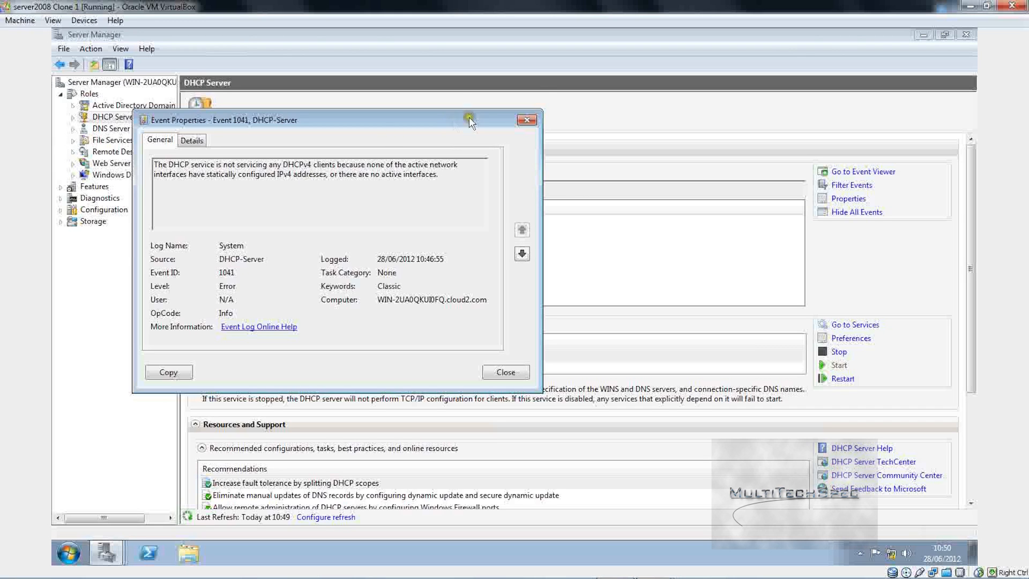
pyautogui.click(525, 120)
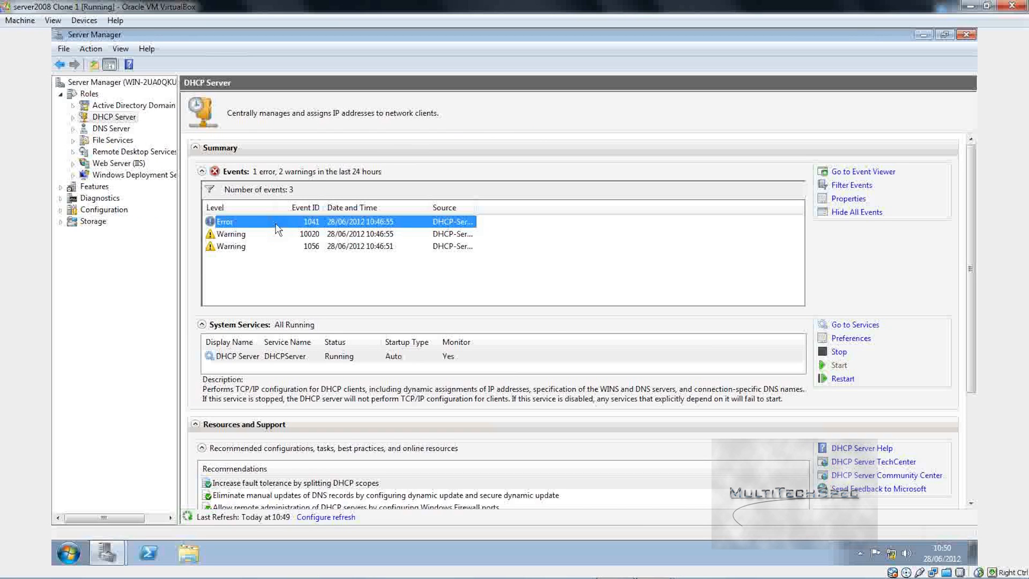
pyautogui.click(112, 117)
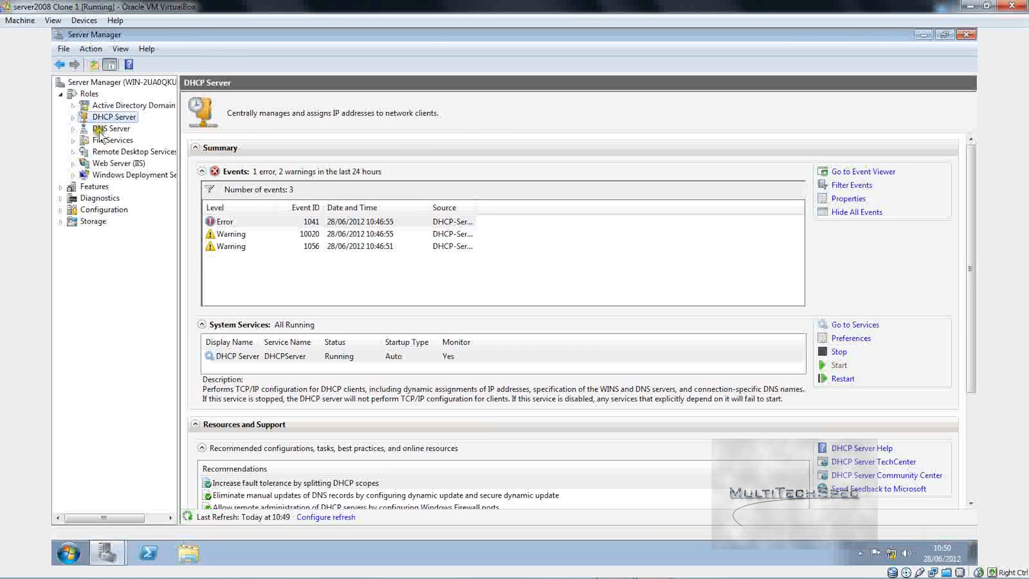
# Step: View the DNS Server, File Services, Remote Desktop Services, Web Server (IIS), and WDS role summaries
pyautogui.click(102, 130)
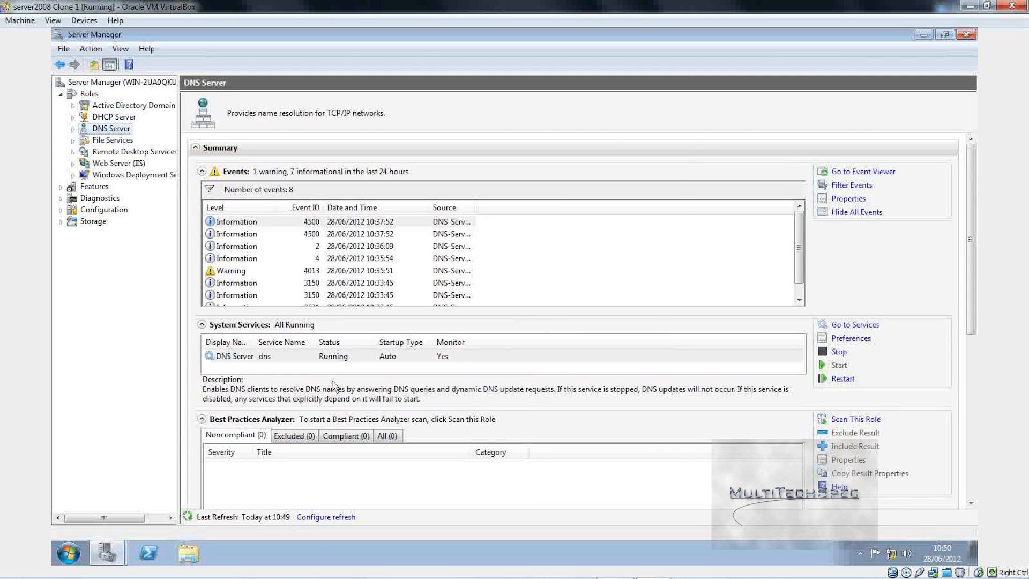
pyautogui.click(110, 140)
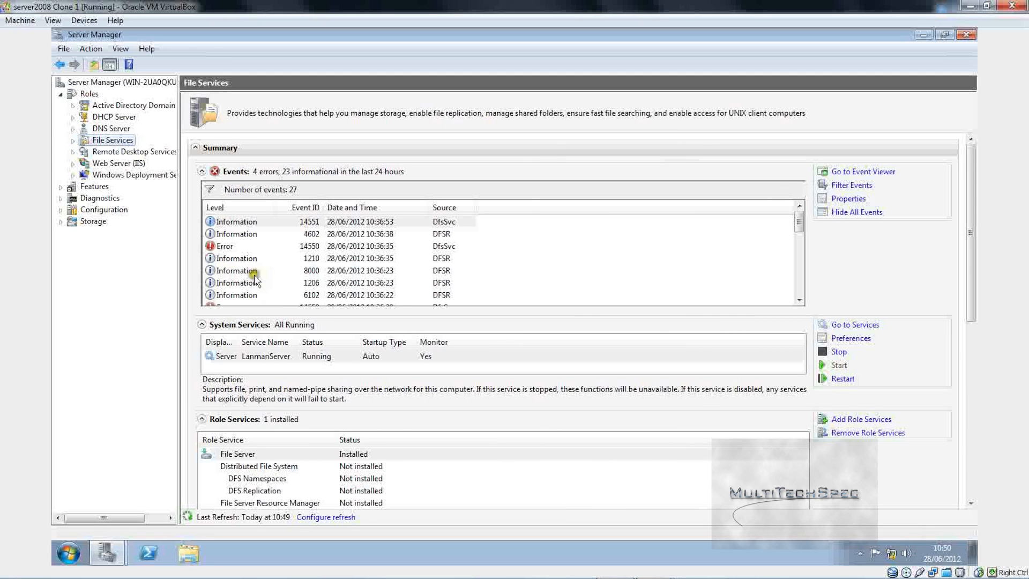
pyautogui.click(140, 151)
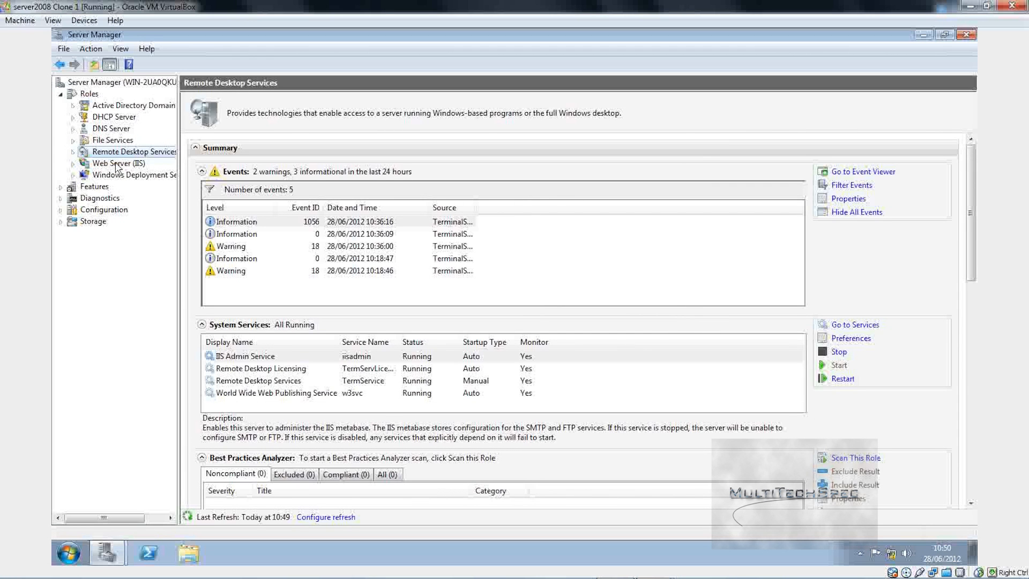
pyautogui.click(116, 164)
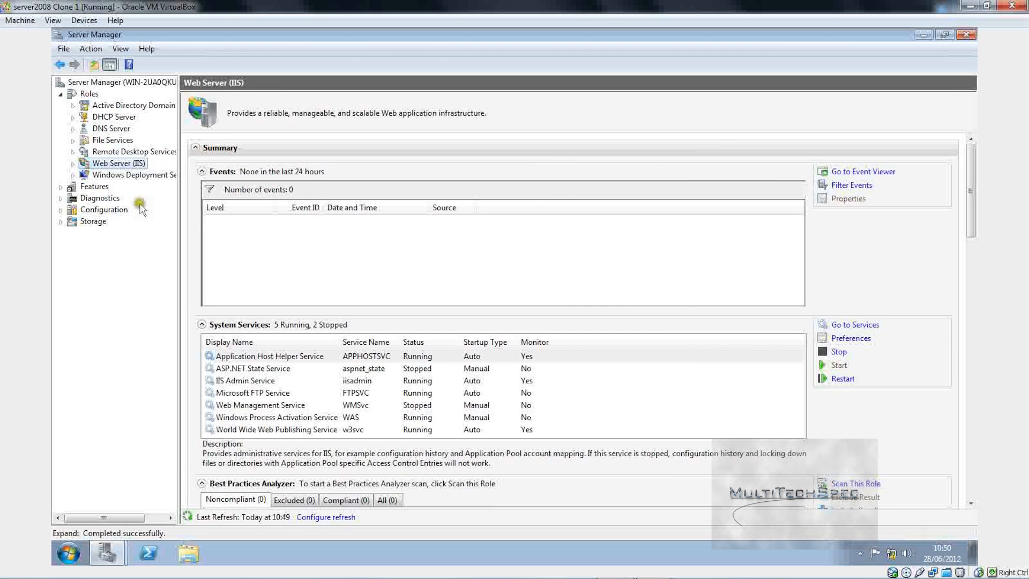
pyautogui.click(94, 175)
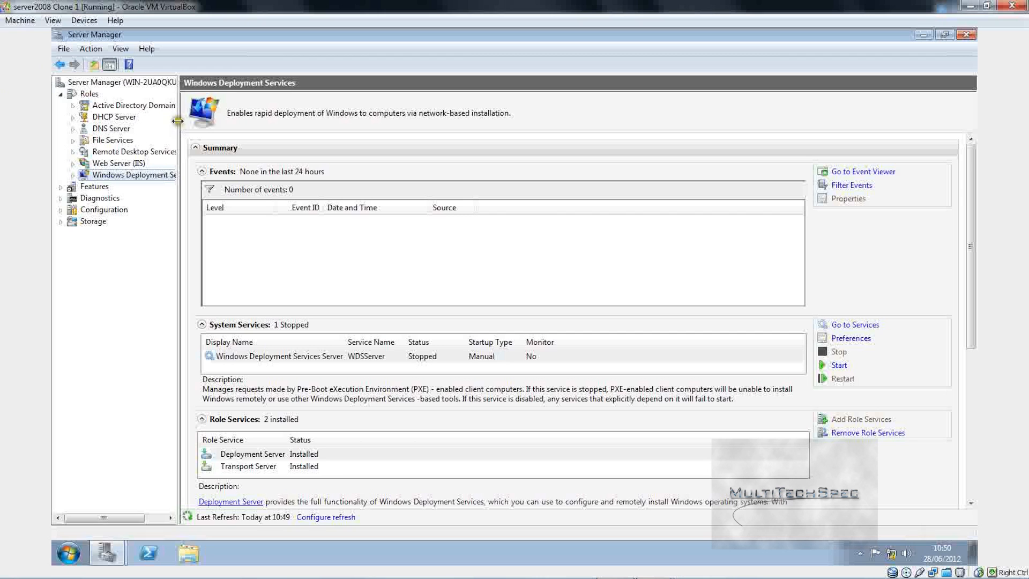
# Step: Widen the role tree, try starting the WDS Server service, and dismiss the failure message
pyautogui.moveTo(177, 121); pyautogui.dragTo(222, 121)
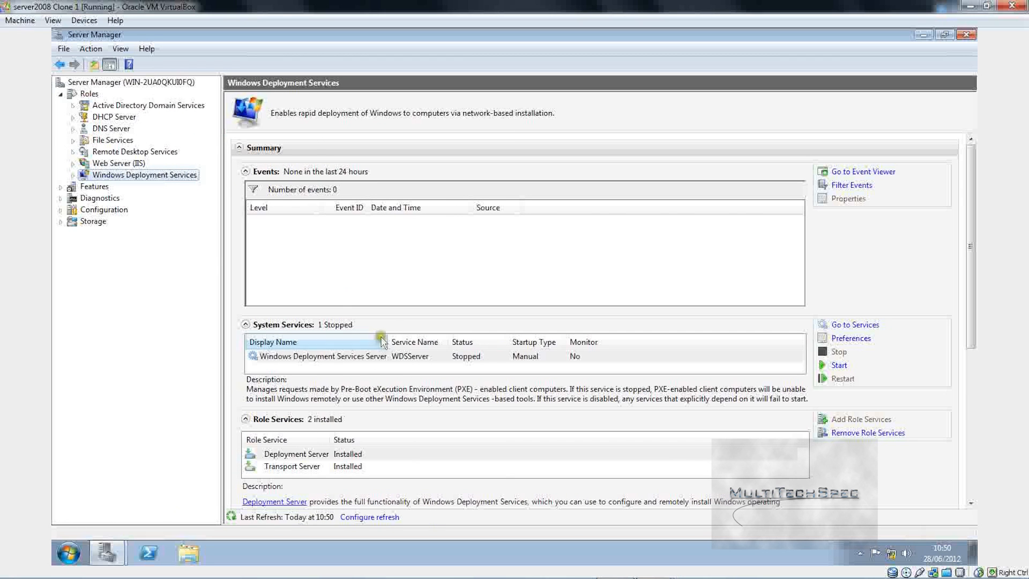
pyautogui.rightClick(378, 356)
pyautogui.click(395, 378)
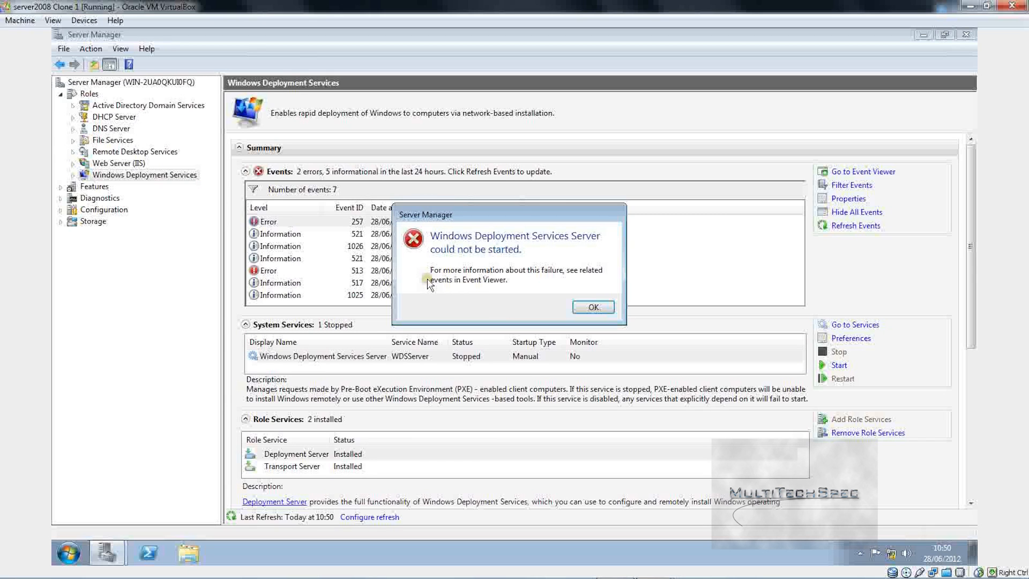
pyautogui.click(593, 307)
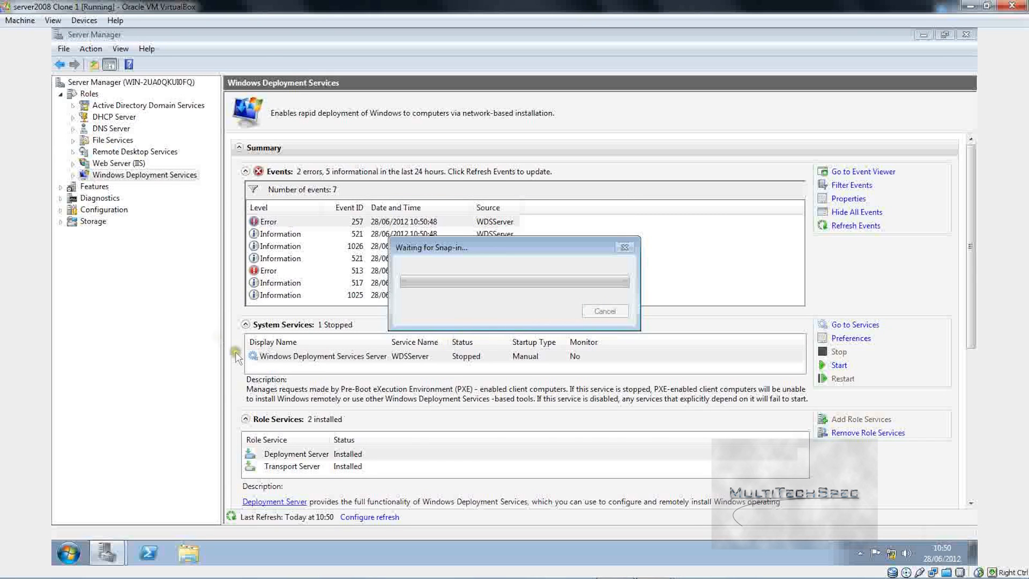
# Step: Open the WIN-2UA0QKUI0FQ.cloud2.com entry under Windows Deployment Services > Servers and list More Actions
pyautogui.click(73, 175)
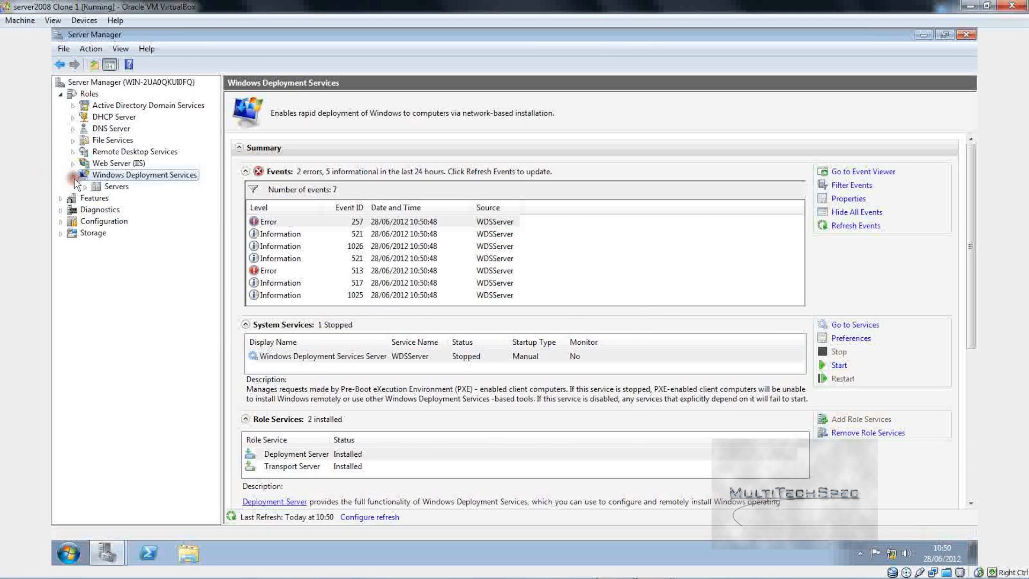
pyautogui.click(85, 187)
pyautogui.click(149, 198)
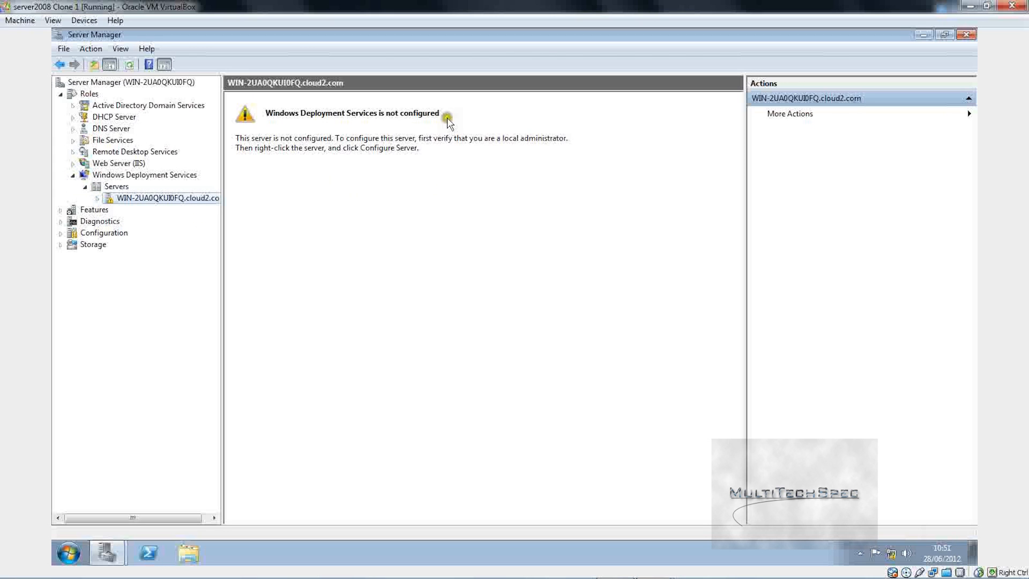
pyautogui.click(357, 53)
pyautogui.click(359, 99)
pyautogui.click(375, 169)
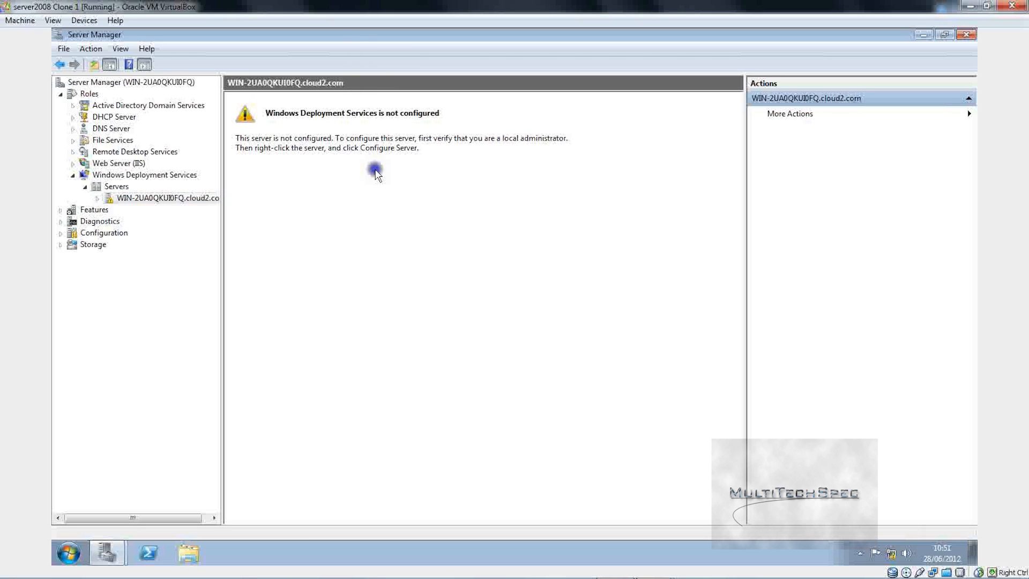
pyautogui.click(396, 161)
pyautogui.click(806, 114)
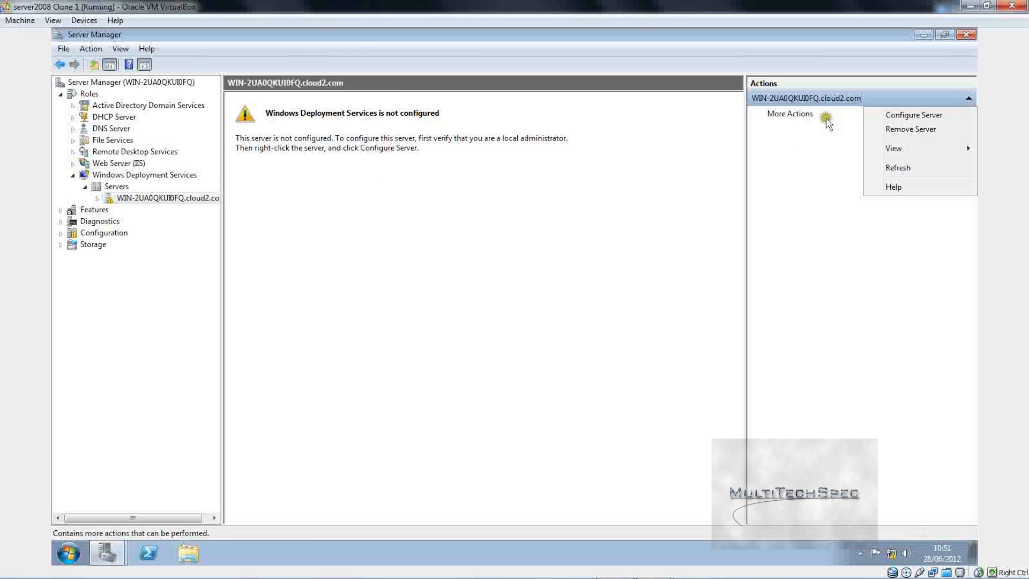
# Step: Start Configure Server, keep C:\RemoteInstall as the remote installation folder, and accept the system volume warning
pyautogui.click(888, 115)
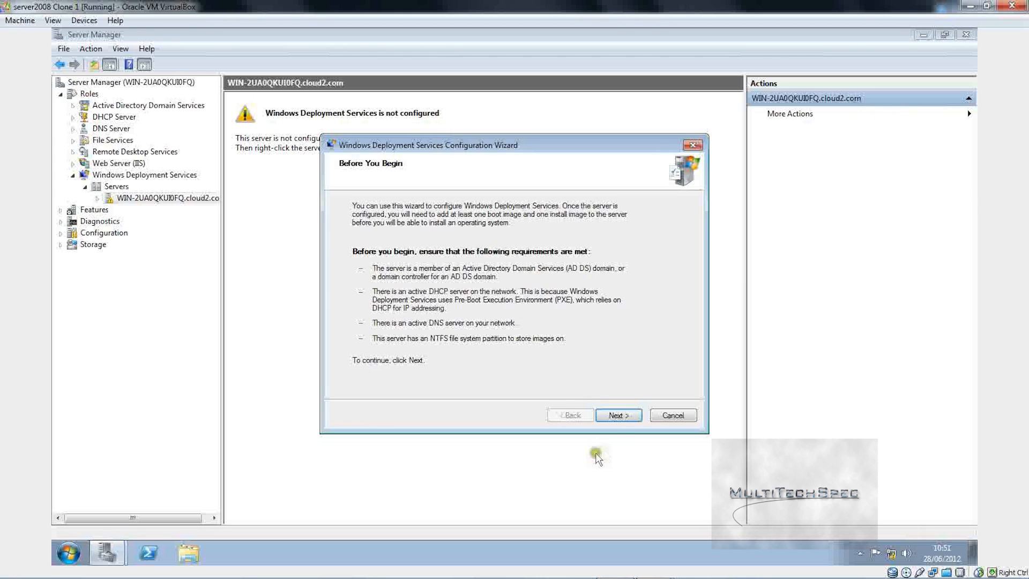
pyautogui.click(617, 416)
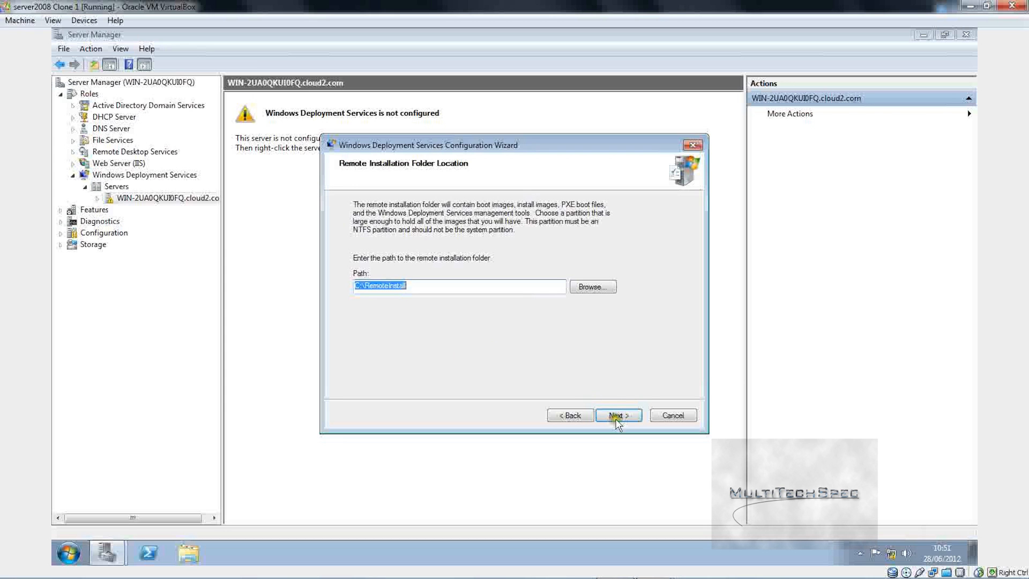
pyautogui.click(588, 288)
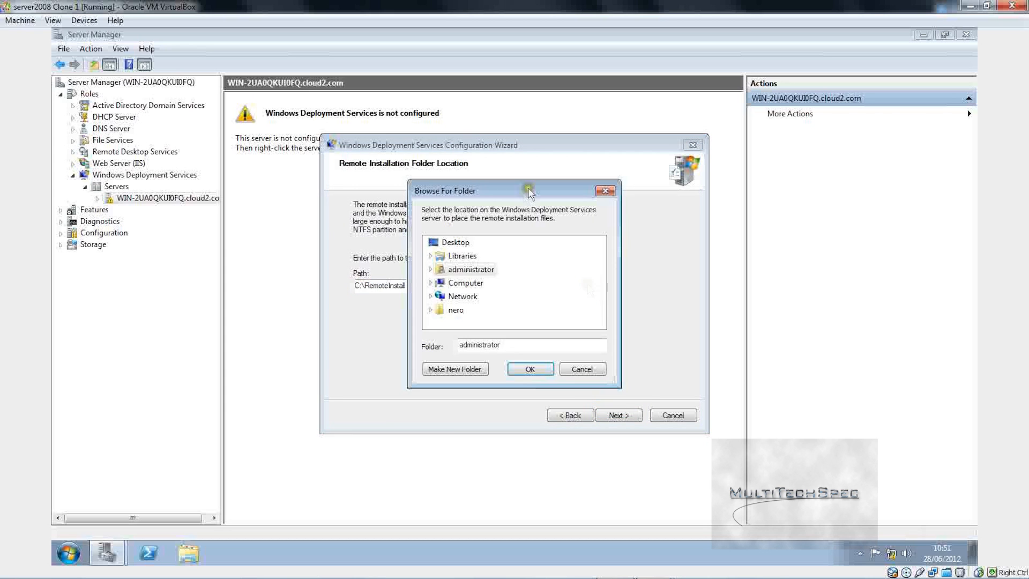
pyautogui.click(429, 282)
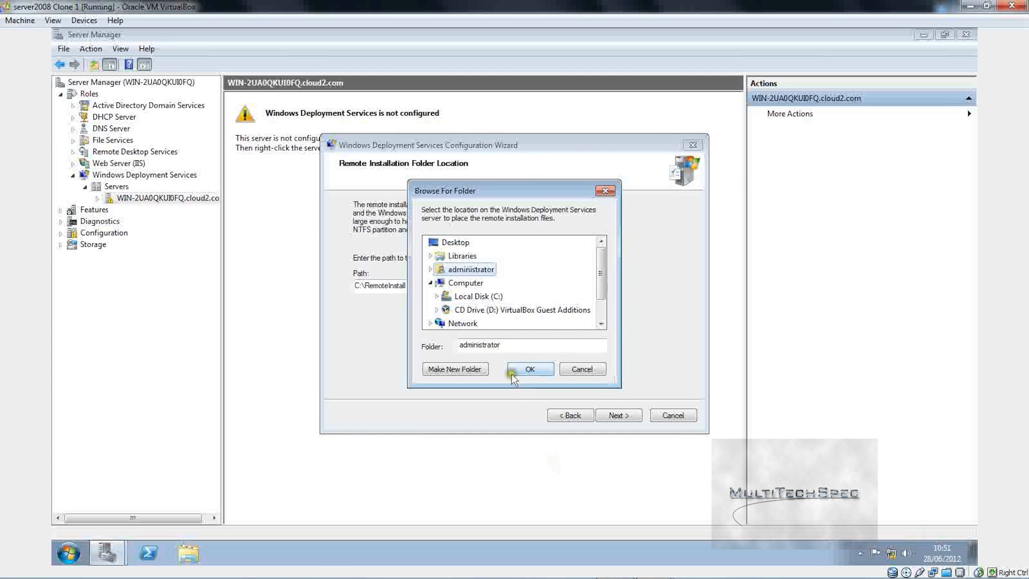
pyautogui.click(437, 297)
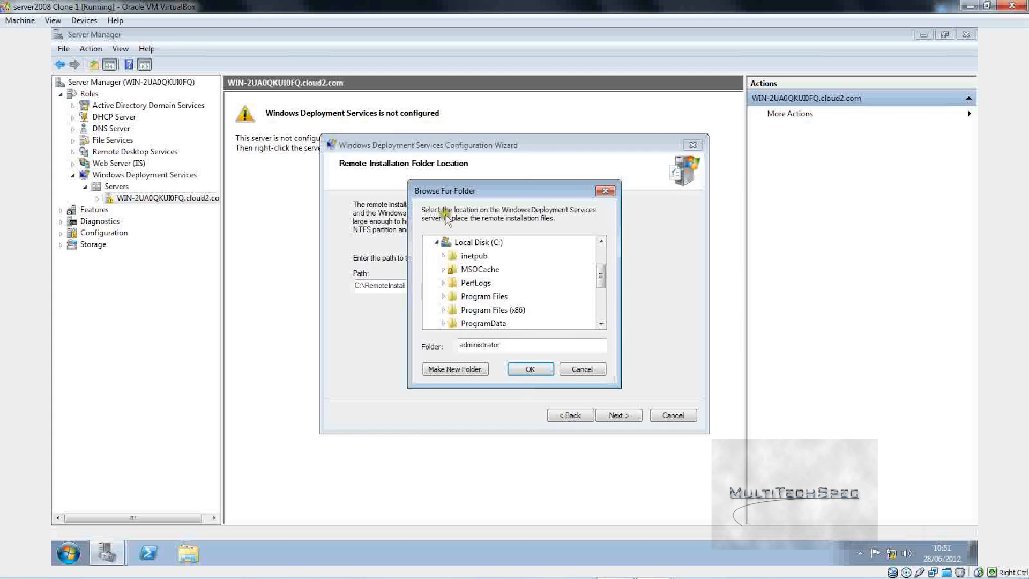
pyautogui.click(436, 242)
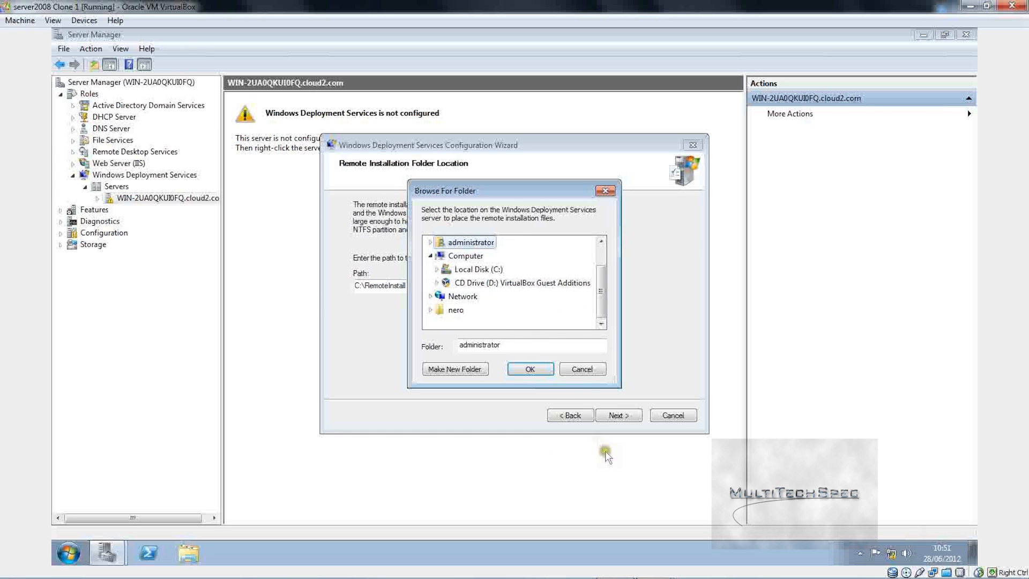
pyautogui.click(582, 369)
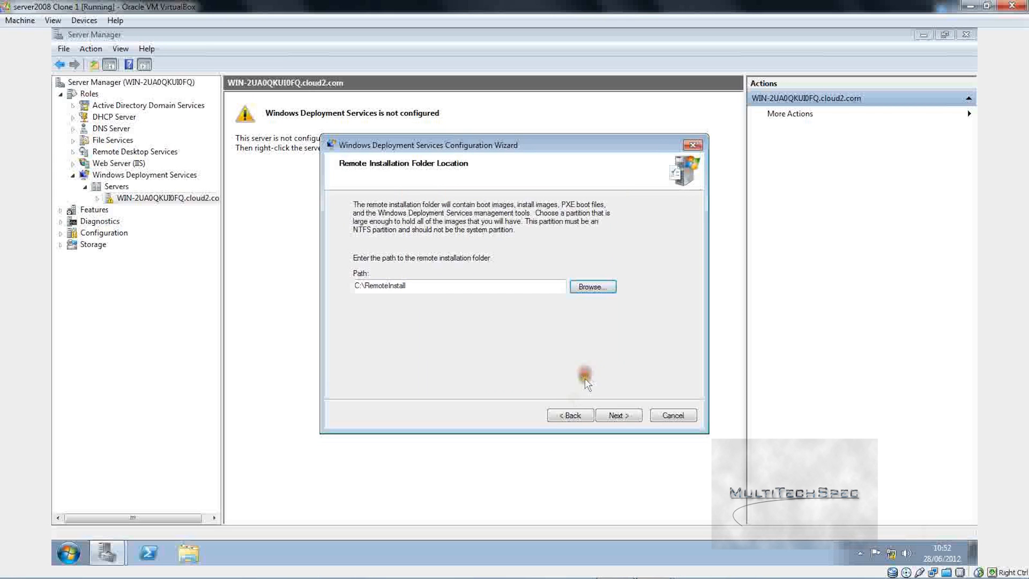
pyautogui.click(602, 413)
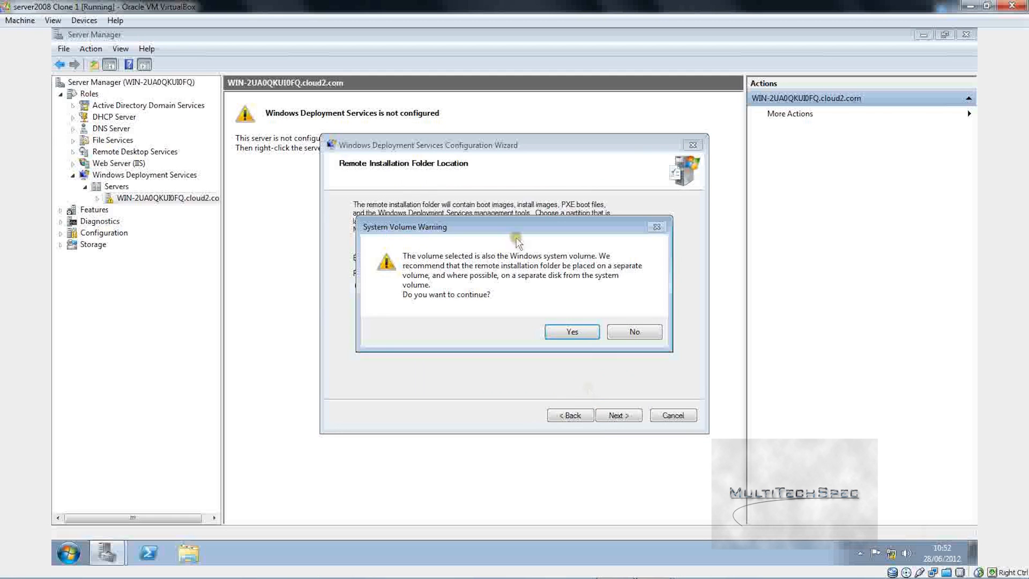
pyautogui.click(569, 331)
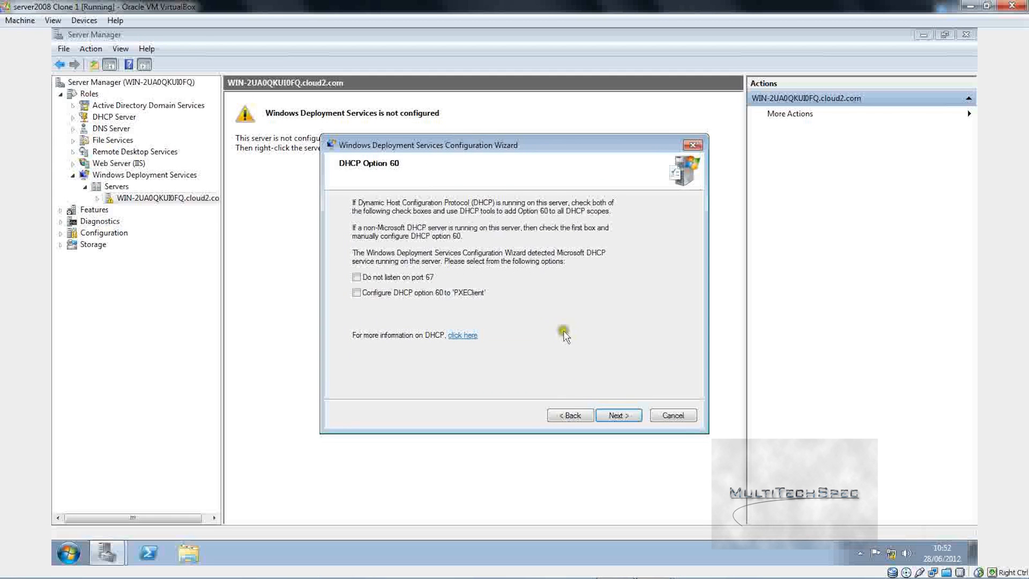
# Step: Set DHCP option 60, respond to all clients with administrator approval, finish, then open host Documents
pyautogui.click(415, 294)
pyautogui.click(610, 416)
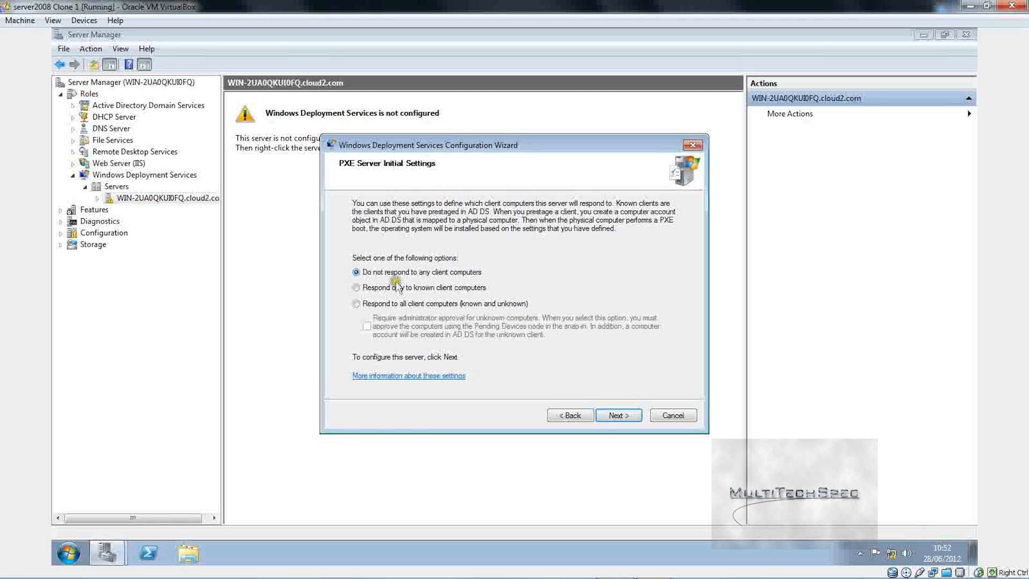
pyautogui.click(396, 304)
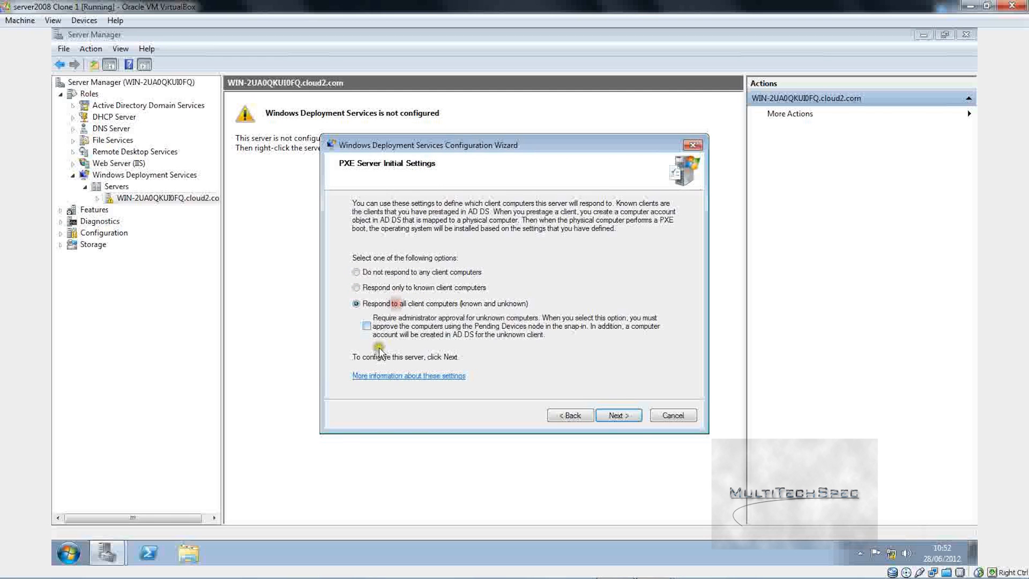
pyautogui.click(366, 326)
pyautogui.click(617, 416)
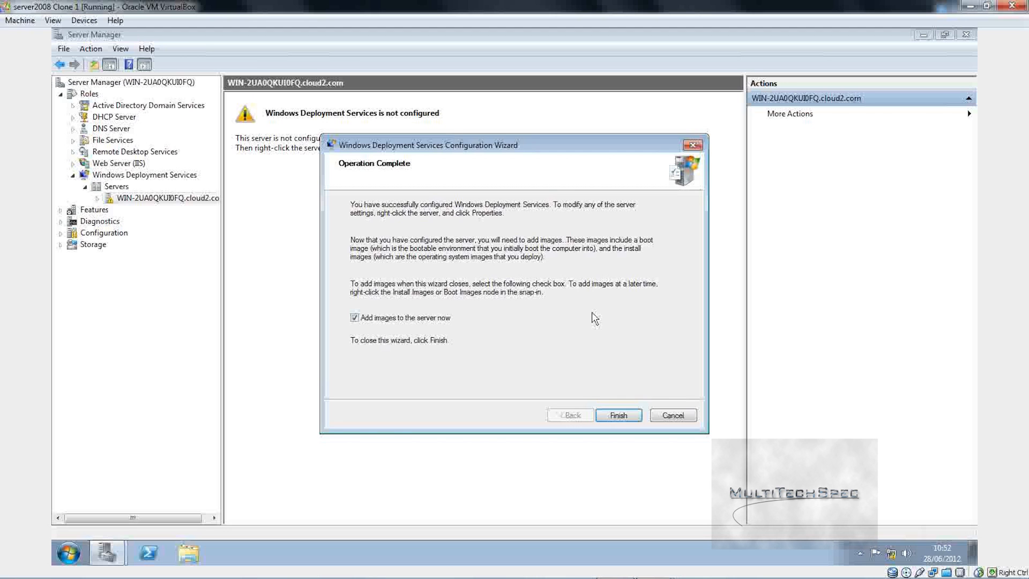
pyautogui.press('Return')
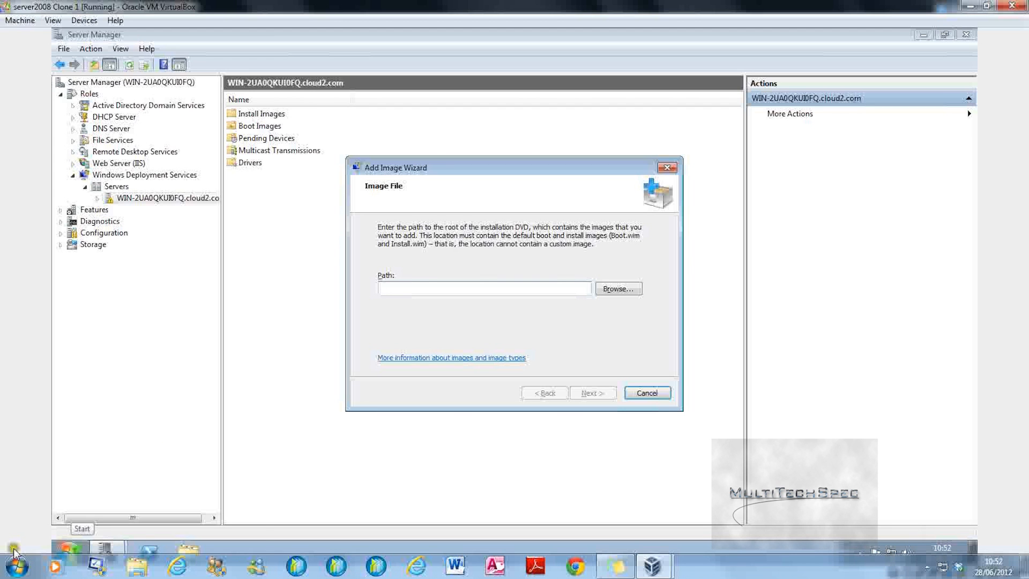
pyautogui.click(15, 557)
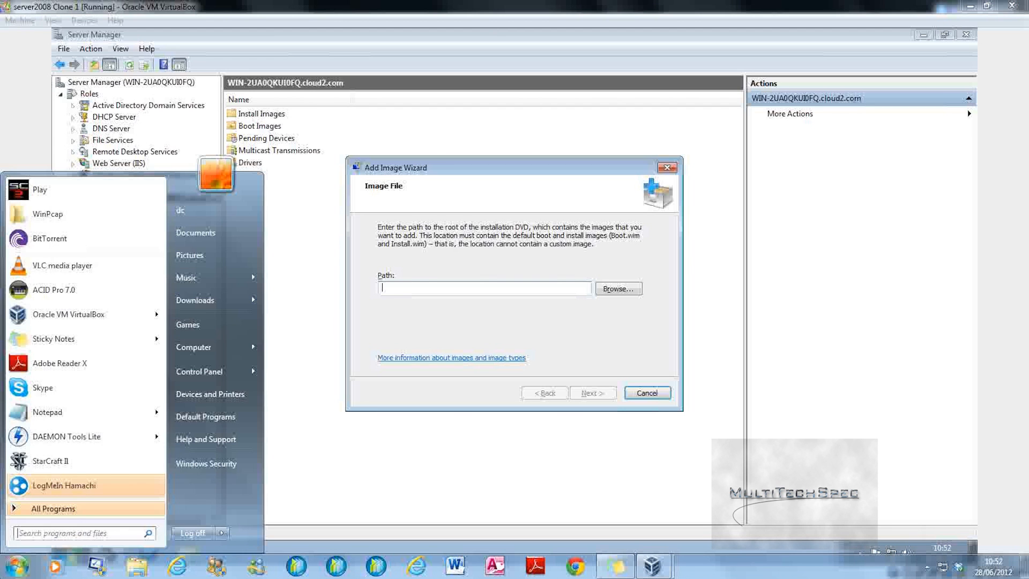
pyautogui.click(212, 238)
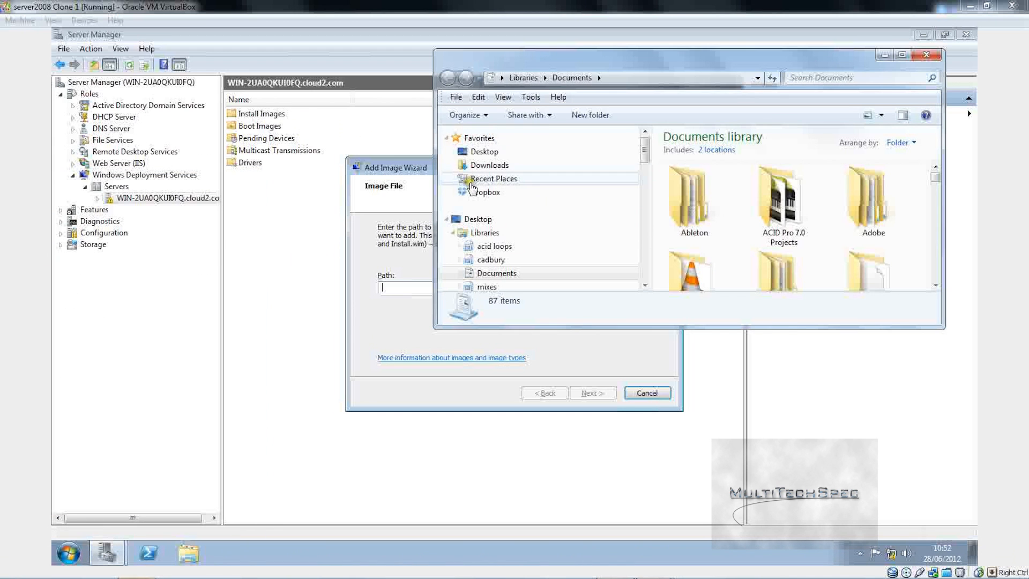
# Step: Browse the host's Computer view to FreeAgent Drive (I:), then return to the server VM
pyautogui.doubleClick(505, 62)
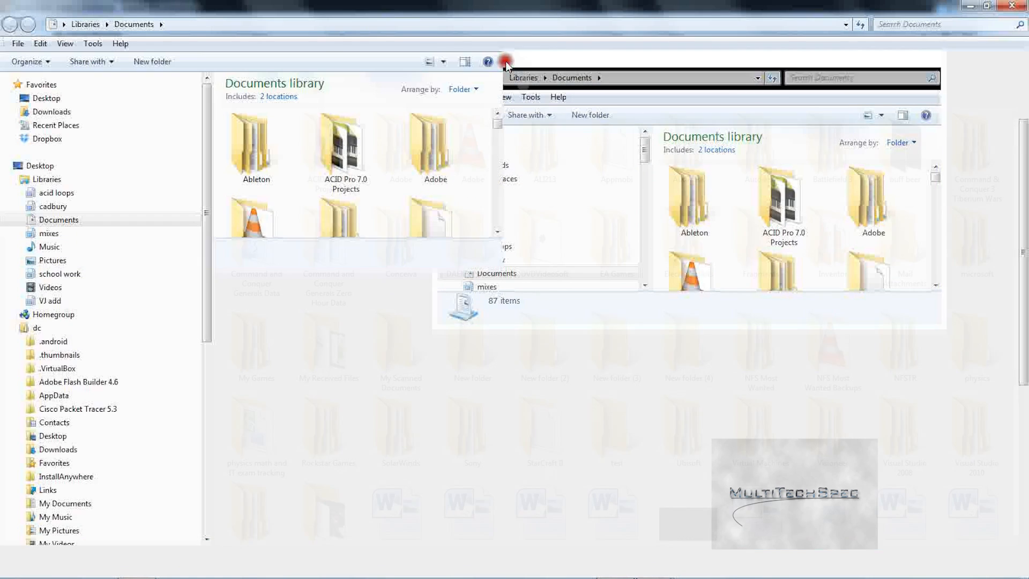
pyautogui.click(46, 98)
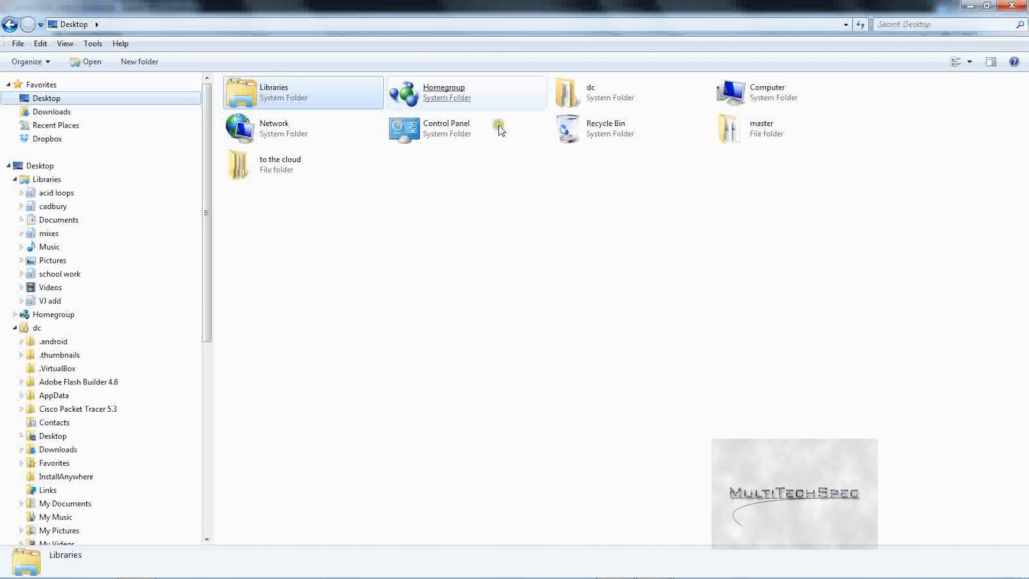
pyautogui.doubleClick(729, 93)
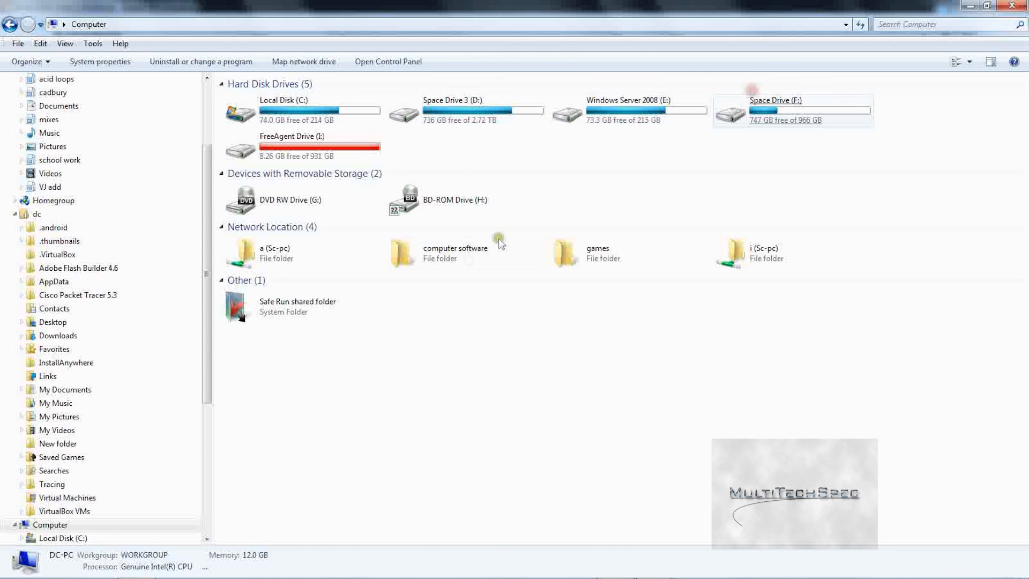
pyautogui.click(348, 155)
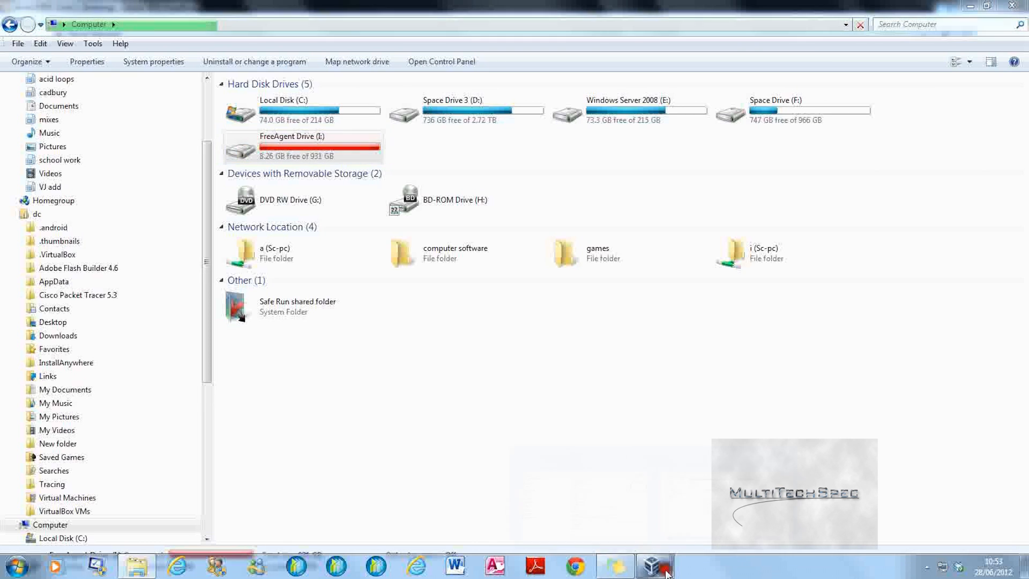
pyautogui.moveTo(652, 565)
pyautogui.click(736, 522)
# Step: Cancel the Add Image Wizard, confirm stopping, and close Server Manager
pyautogui.click(647, 393)
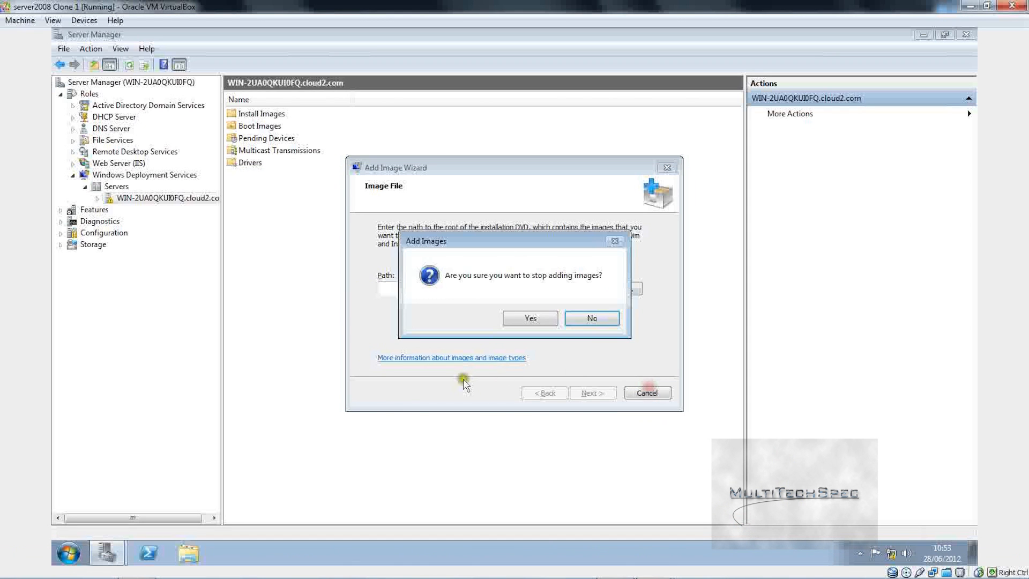
pyautogui.click(528, 316)
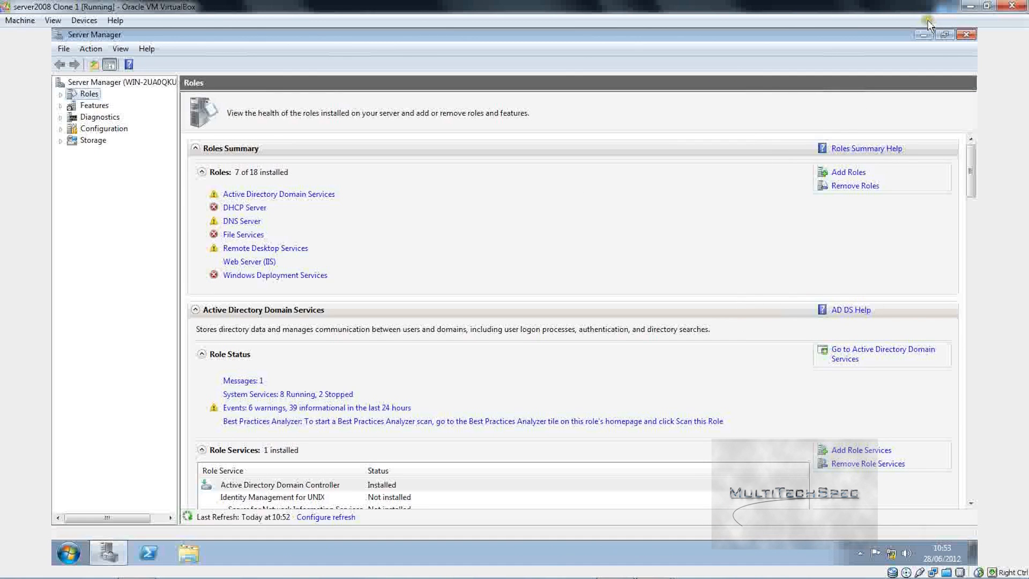
pyautogui.click(966, 35)
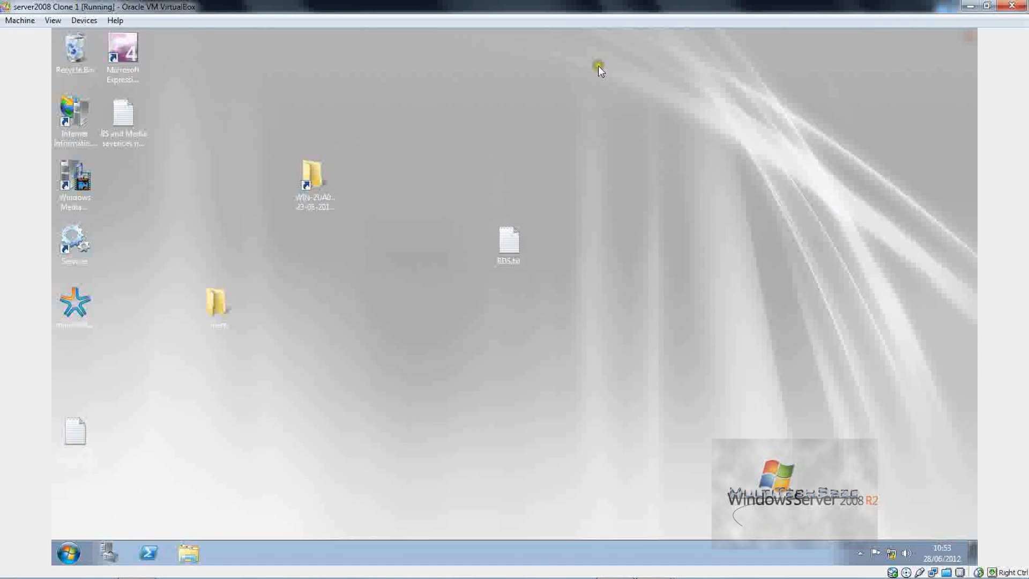
# Step: Open Computer in the guest and try loading google.co.uk to test internet access
pyautogui.click(70, 544)
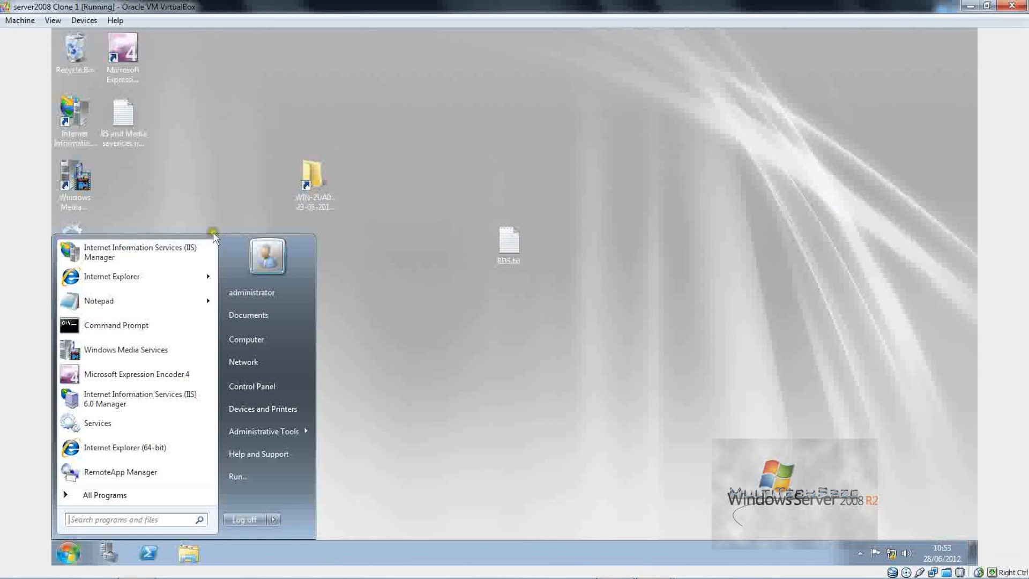
pyautogui.click(286, 337)
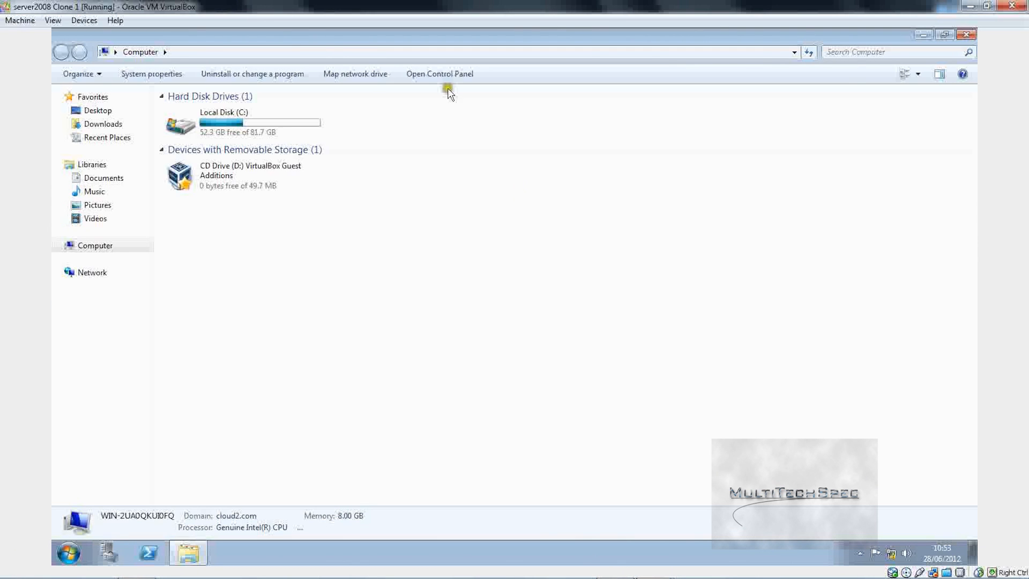
pyautogui.click(523, 52)
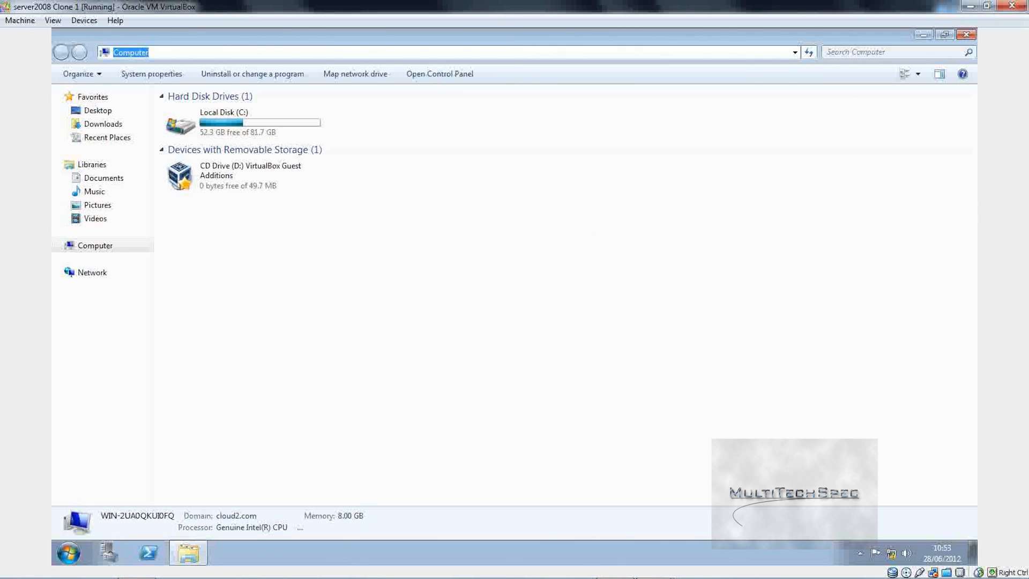
pyautogui.write('google.co.')
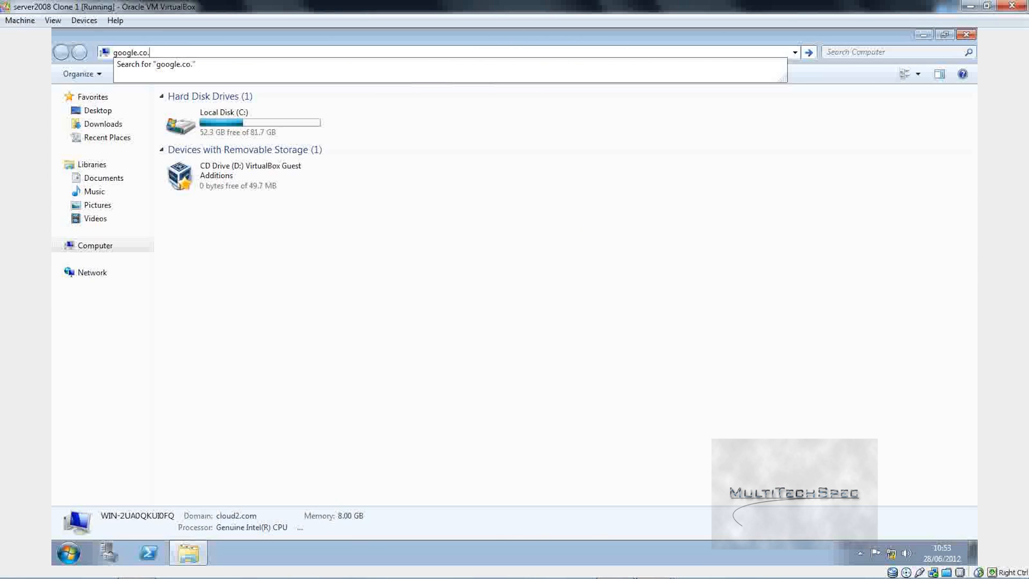
pyautogui.write('uk')
pyautogui.press('Return')
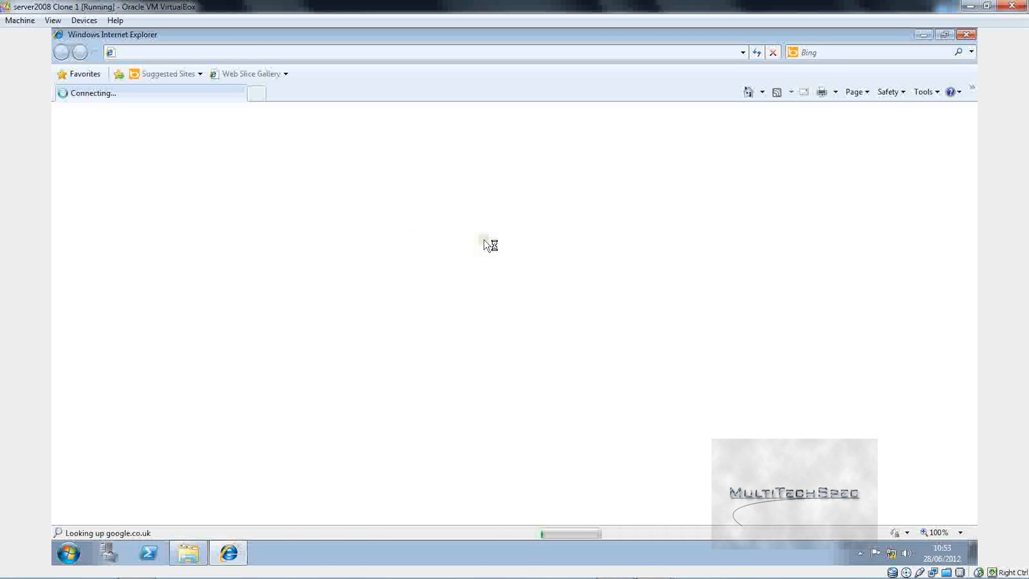
# Step: Check the guest's network status, then close Internet Explorer and the Computer window
pyautogui.click(892, 554)
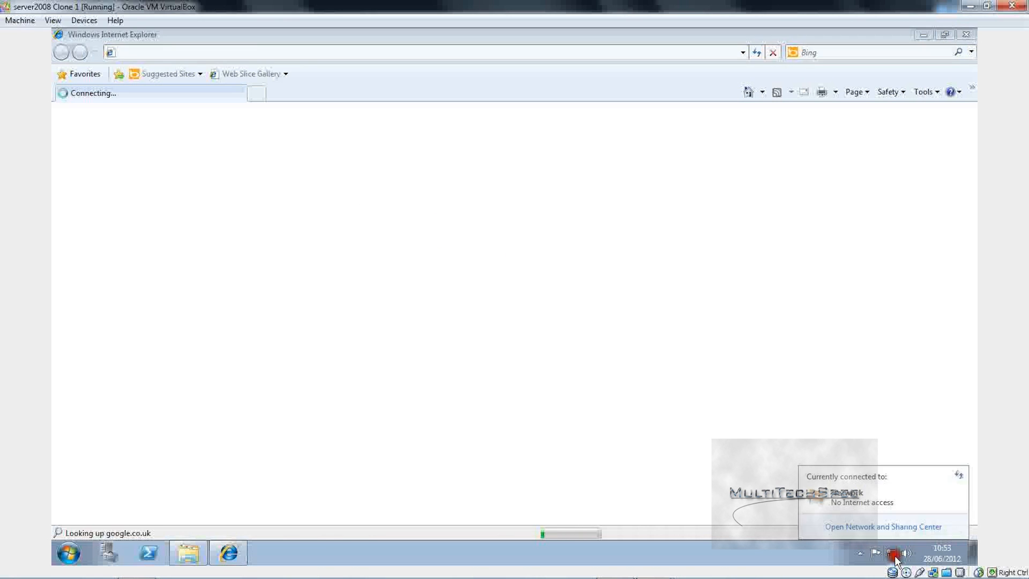
pyautogui.click(892, 554)
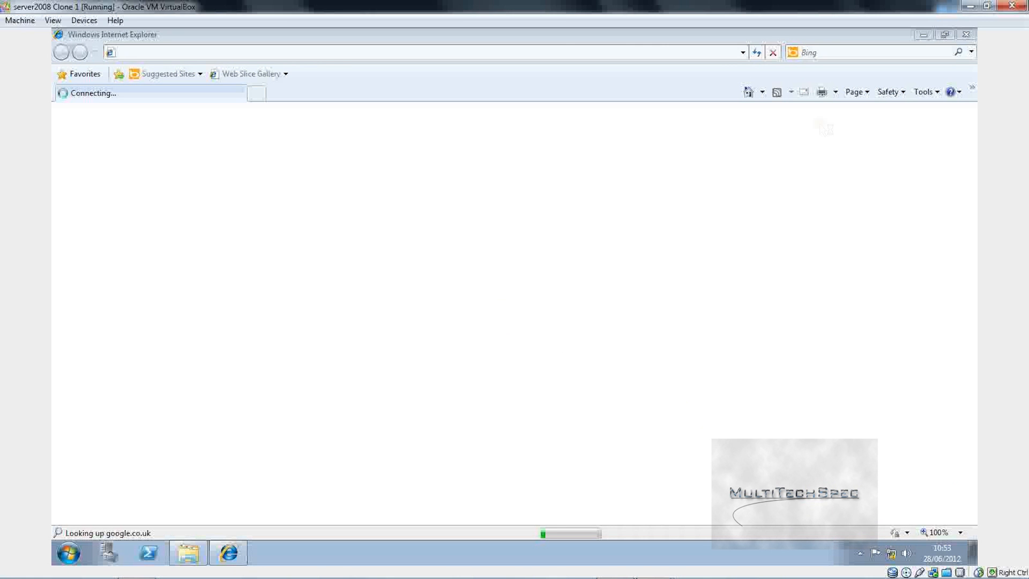
pyautogui.click(966, 35)
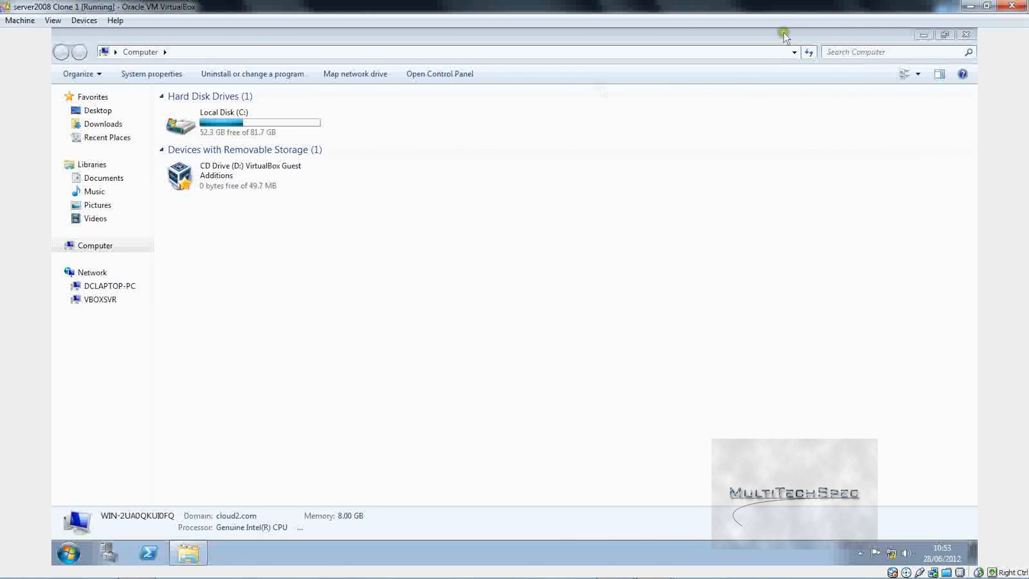
pyautogui.click(964, 35)
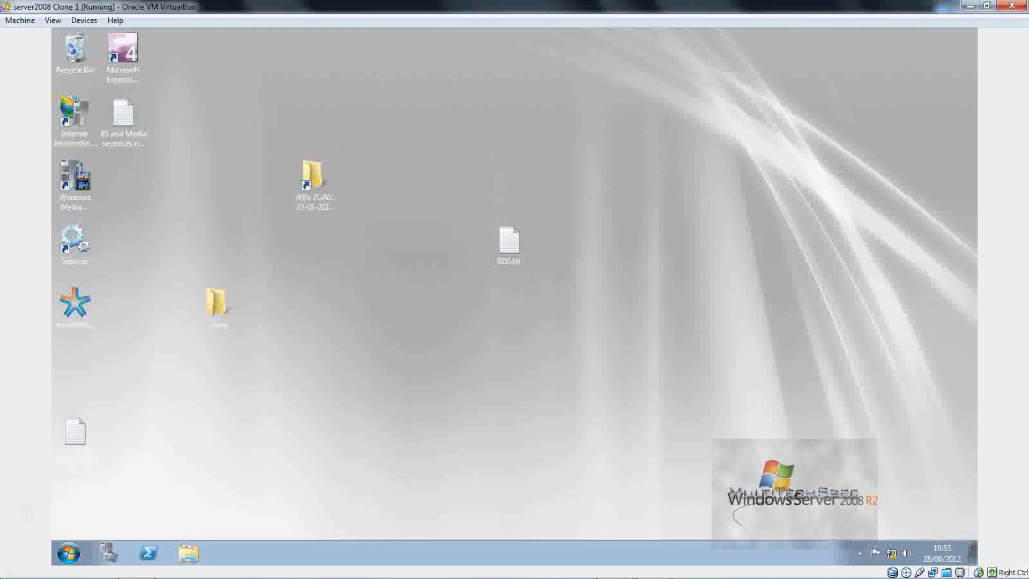
# Step: Restart the Windows Server guest, entering 'in' (faulty internet) as the Shutdown Event Tracker comment
pyautogui.click(63, 557)
pyautogui.click(273, 519)
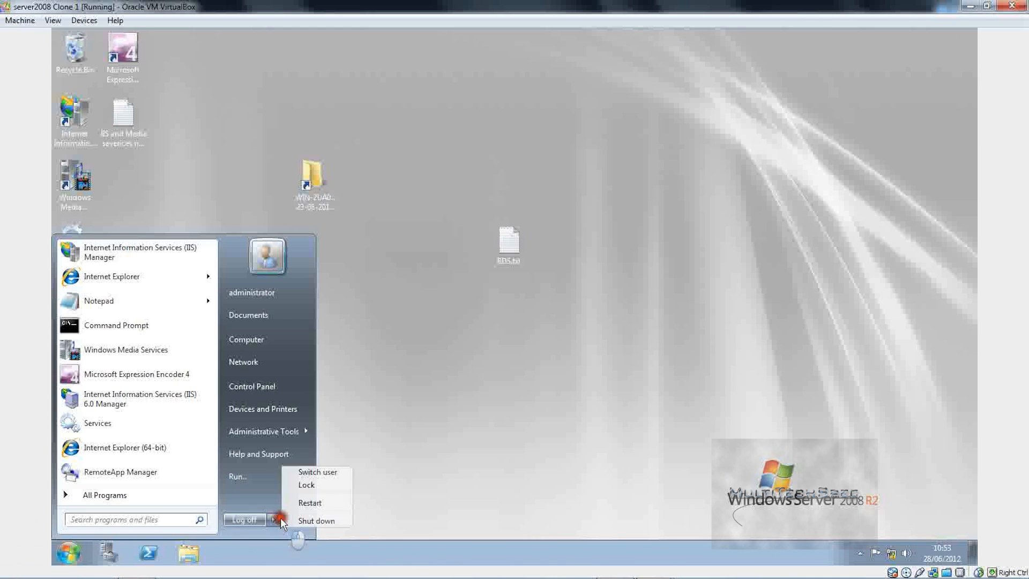
pyautogui.click(310, 503)
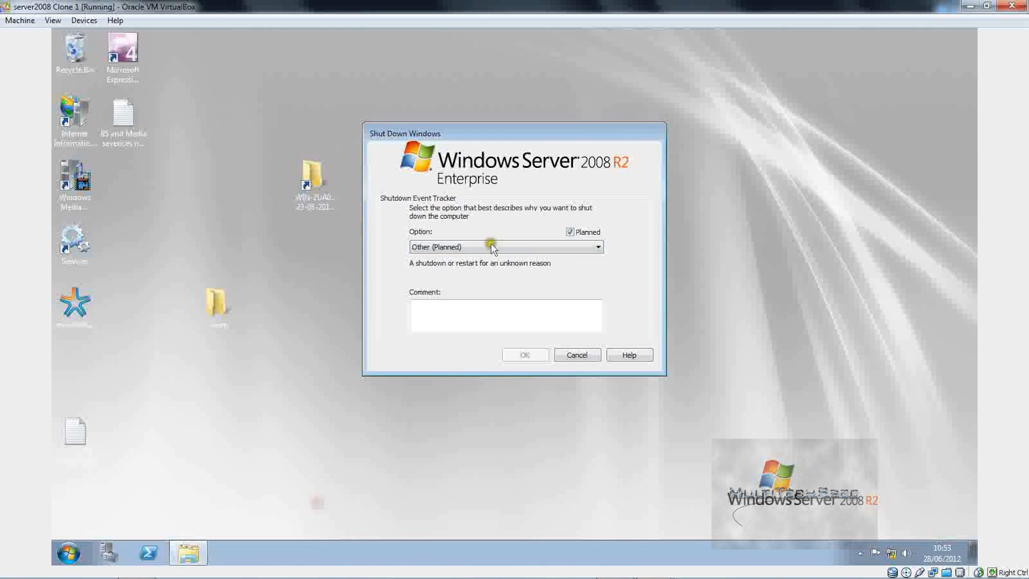
pyautogui.click(467, 324)
pyautogui.write('internets faulty')
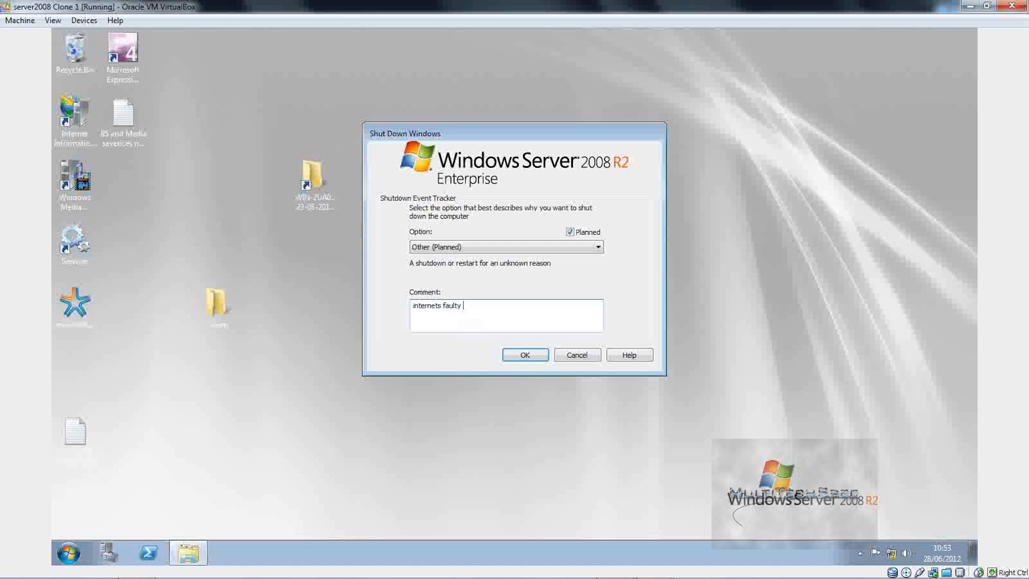
pyautogui.press('Return')
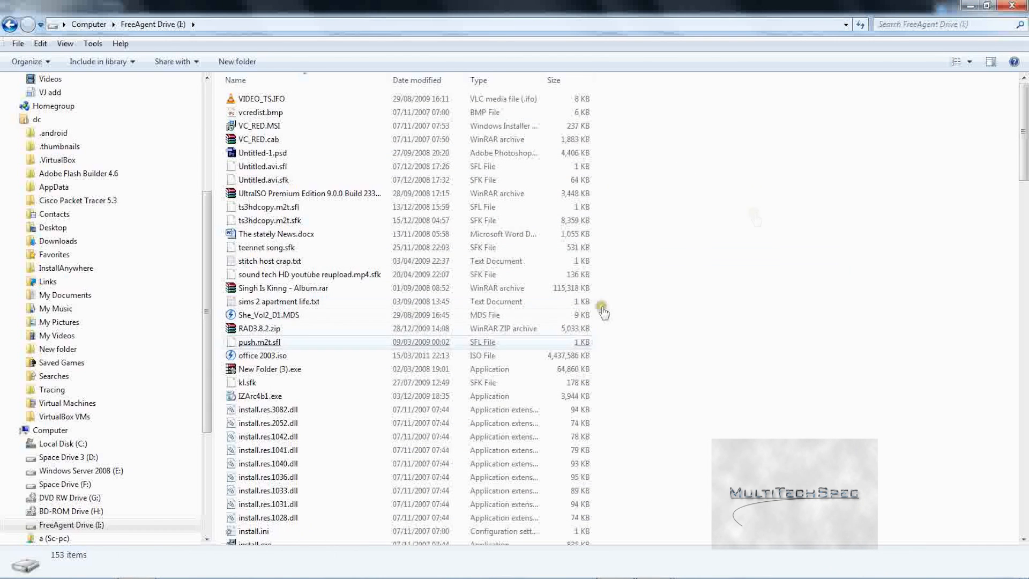
# Step: Browse the FreeAgent Drive (I:) folder list on the host, jumping to the WUTemp folder
pyautogui.click(756, 191)
pyautogui.scroll(-10, 749, 85)
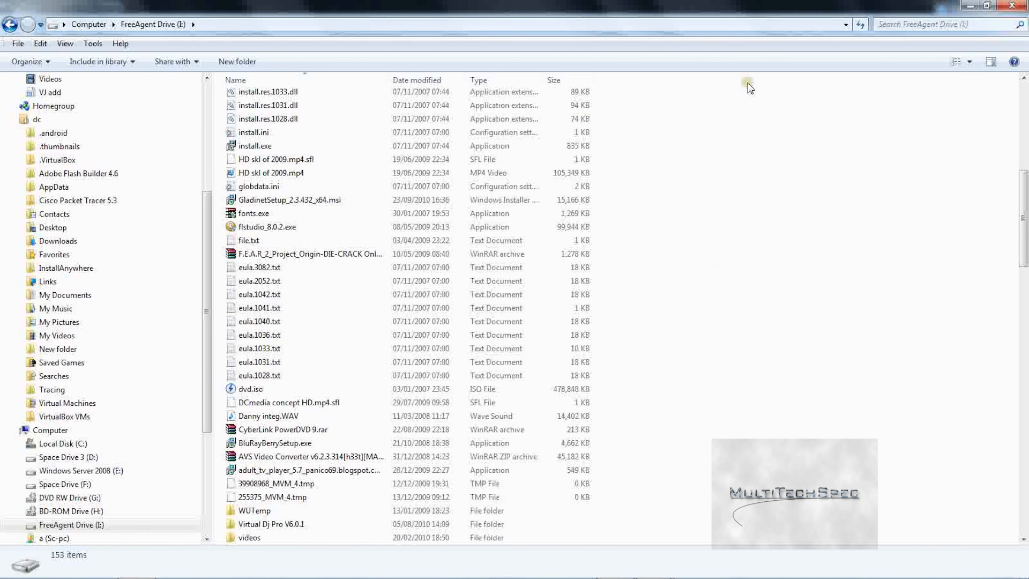
pyautogui.scroll(8, 731, 162)
pyautogui.write('wu')
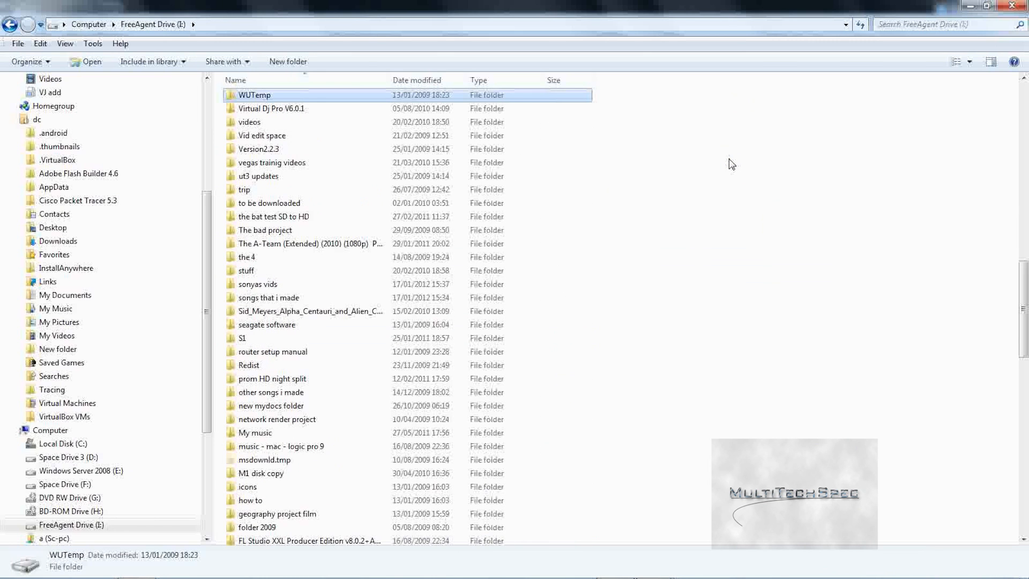
pyautogui.click(707, 174)
pyautogui.press('Down')
pyautogui.press('Down')
pyautogui.press('Down')
pyautogui.press('Down')
pyautogui.press('Down')
pyautogui.press('Down')
pyautogui.press('Down')
pyautogui.press('Down')
pyautogui.press('Down')
pyautogui.press('Down')
pyautogui.press('Down')
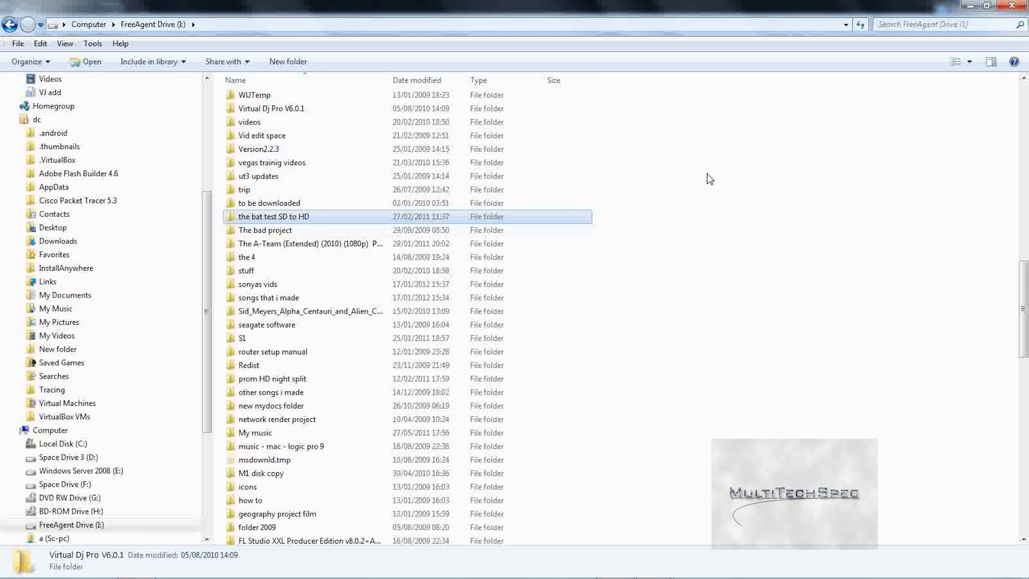
# Step: Open computer software, then windows, and select the Windows 7 64bit folder
pyautogui.write('co')
pyautogui.press('Down')
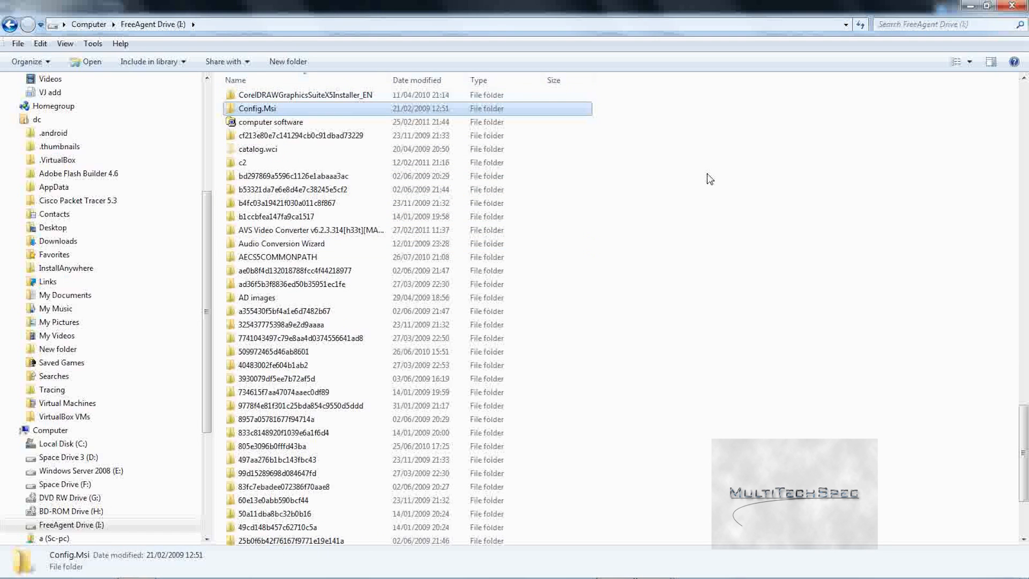
pyautogui.press('Down')
pyautogui.press('Return')
pyautogui.press('w')
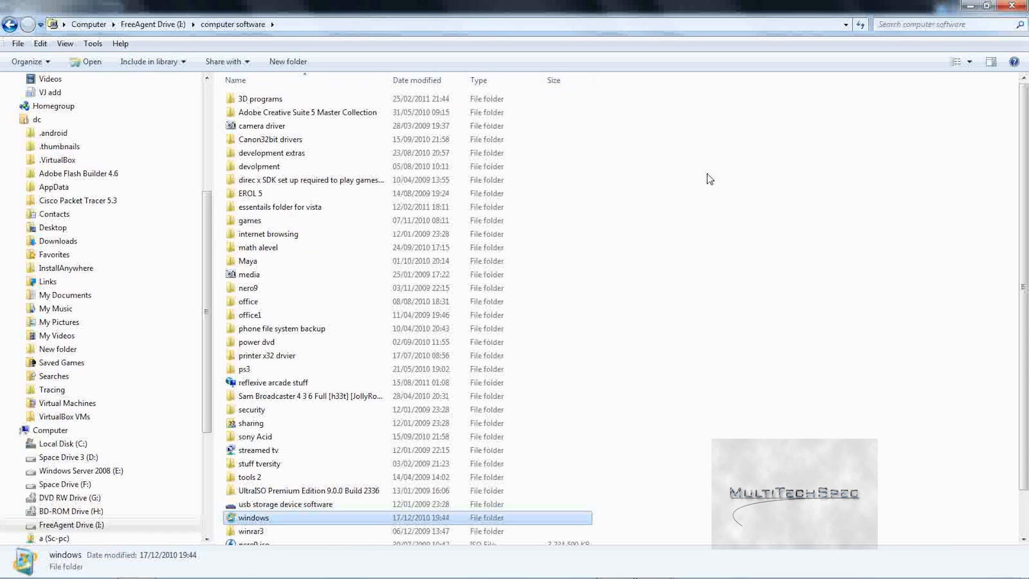
pyautogui.press('Return')
pyautogui.press('Down')
pyautogui.press('Down')
pyautogui.press('Down')
pyautogui.press('Down')
pyautogui.press('Down')
pyautogui.press('Down')
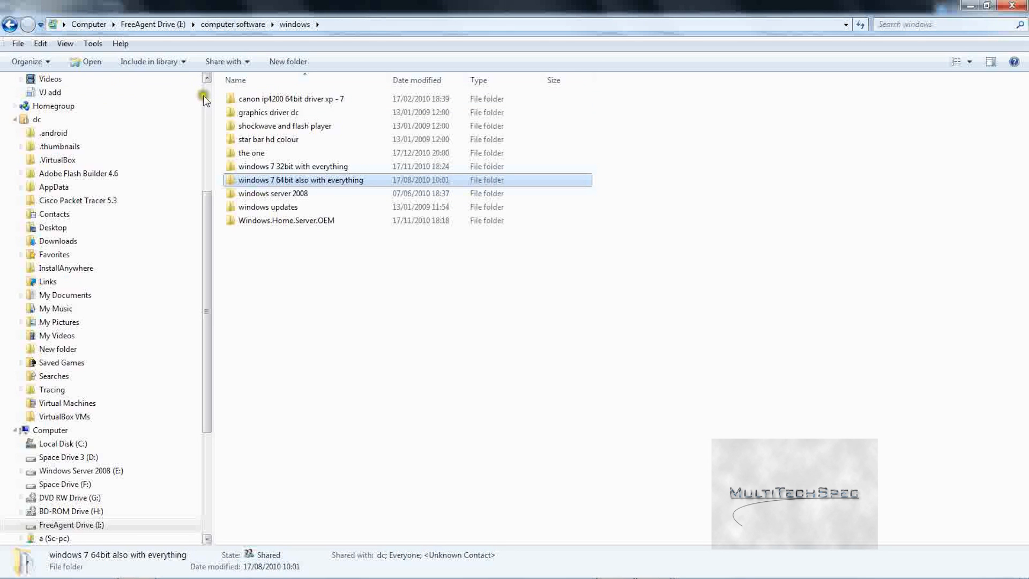
# Step: Return to the host's Desktop folder from Favorites
pyautogui.click(205, 94)
pyautogui.click(89, 98)
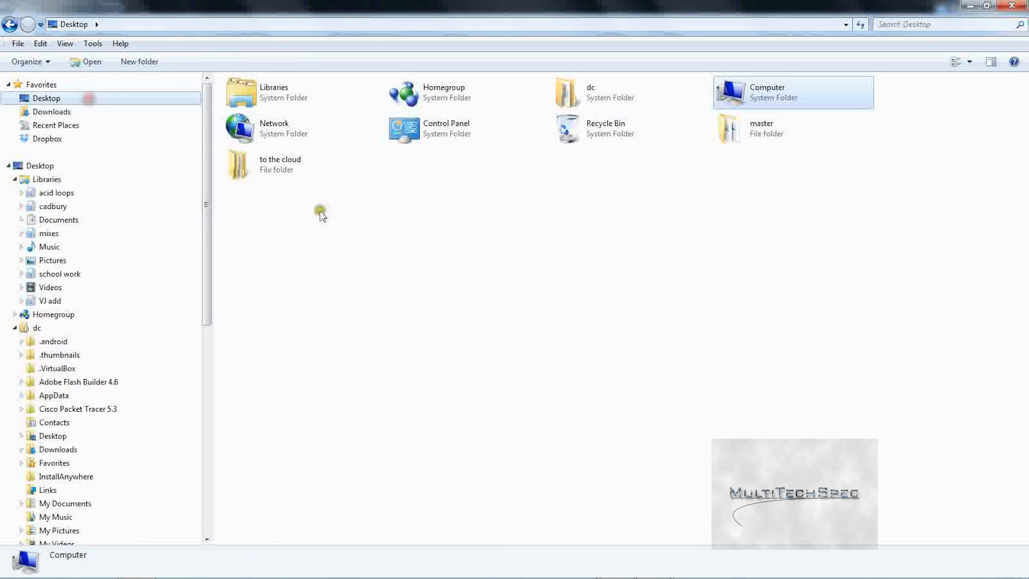
pyautogui.click(700, 159)
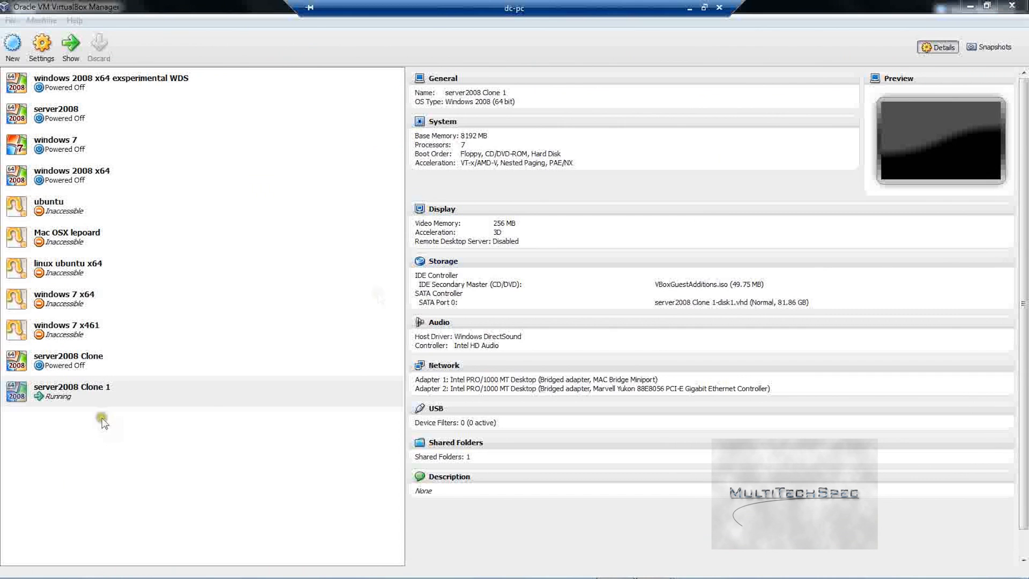
# Step: Open the server2008 Clone 1 console, send Ctrl-Alt-Del, and log on as administrator
pyautogui.doubleClick(123, 395)
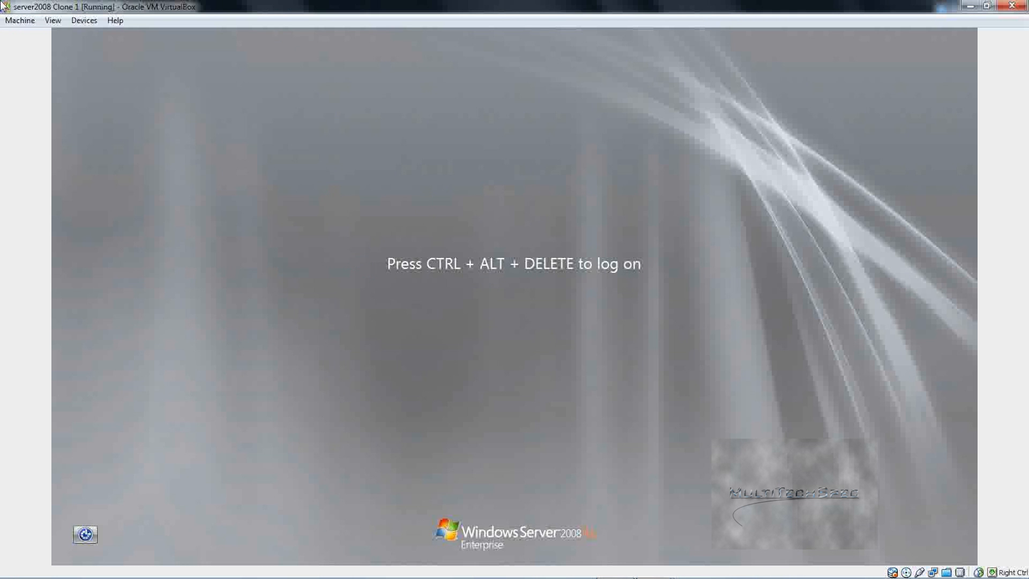
pyautogui.click(20, 20)
pyautogui.click(38, 105)
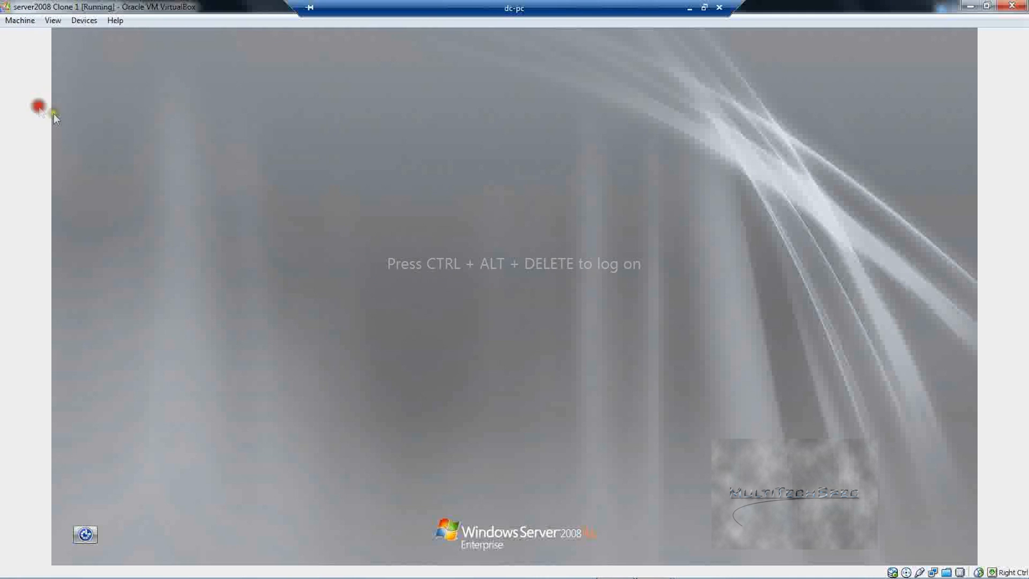
pyautogui.write('administrator')
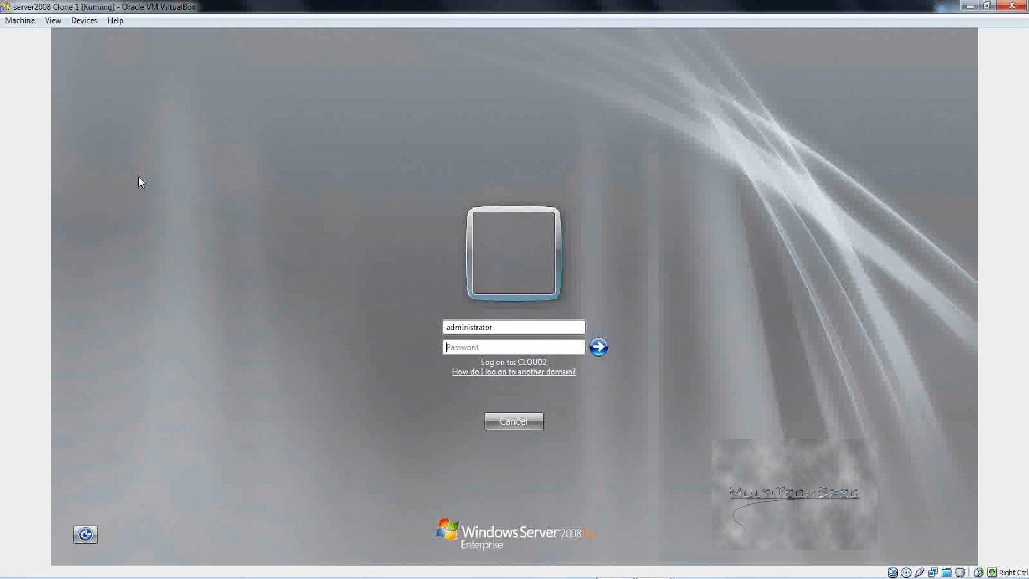
pyautogui.press('Return')
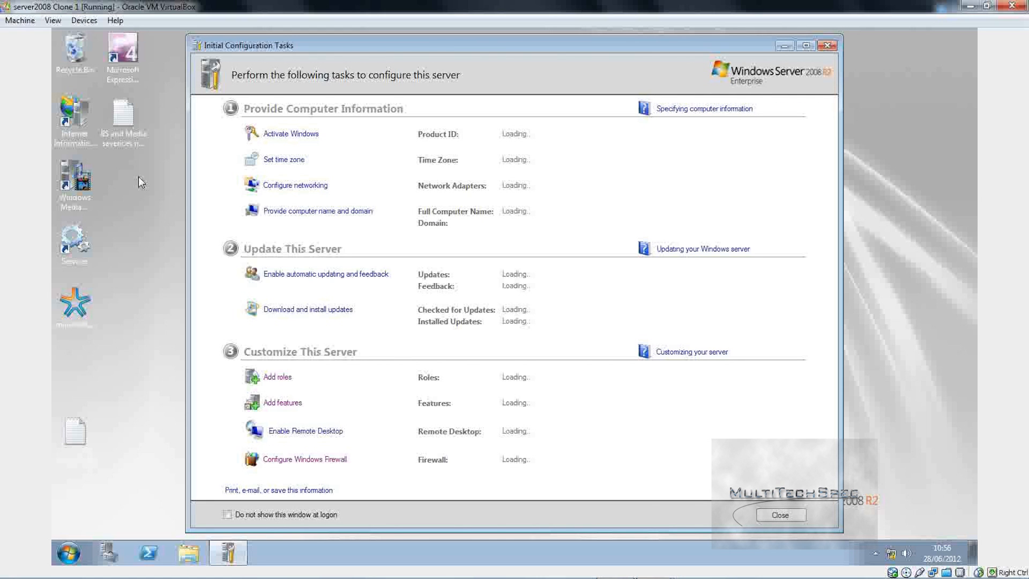
# Step: Run network diagnostics from Network and Sharing Center, finding the Diagnostics Policy Service not running
pyautogui.click(897, 550)
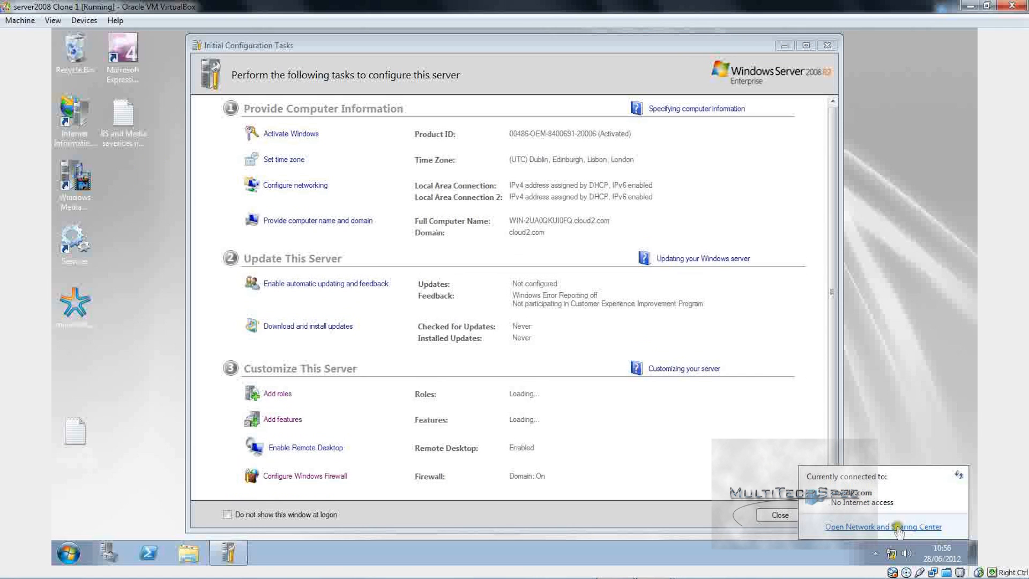
pyautogui.click(898, 527)
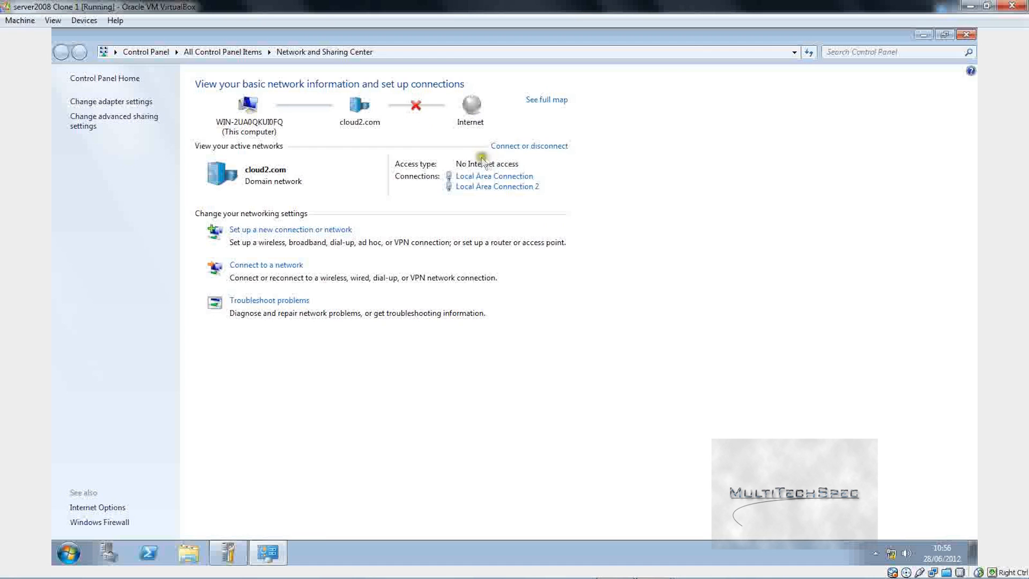
pyautogui.moveTo(499, 176); pyautogui.dragTo(761, 140)
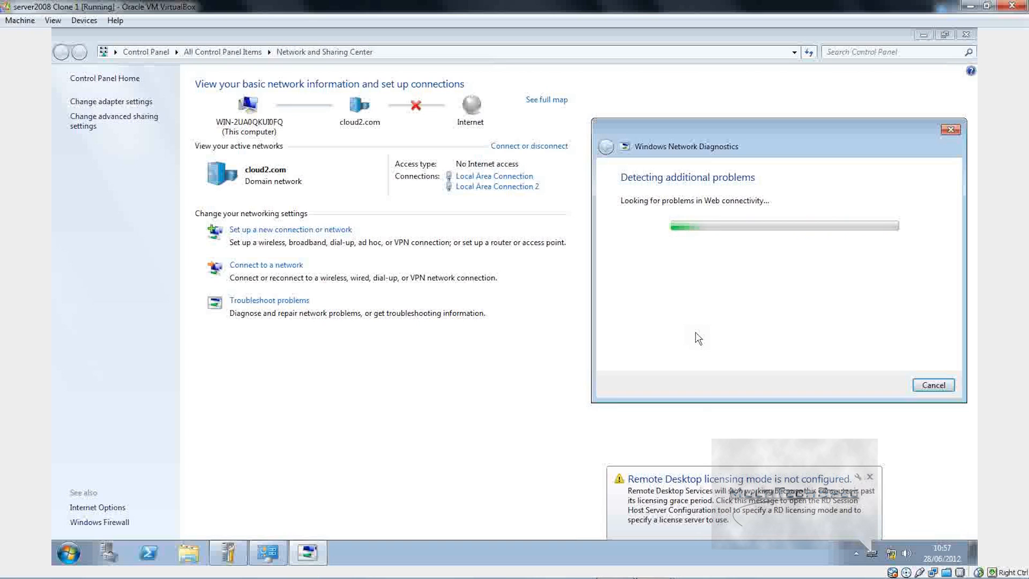
pyautogui.click(870, 477)
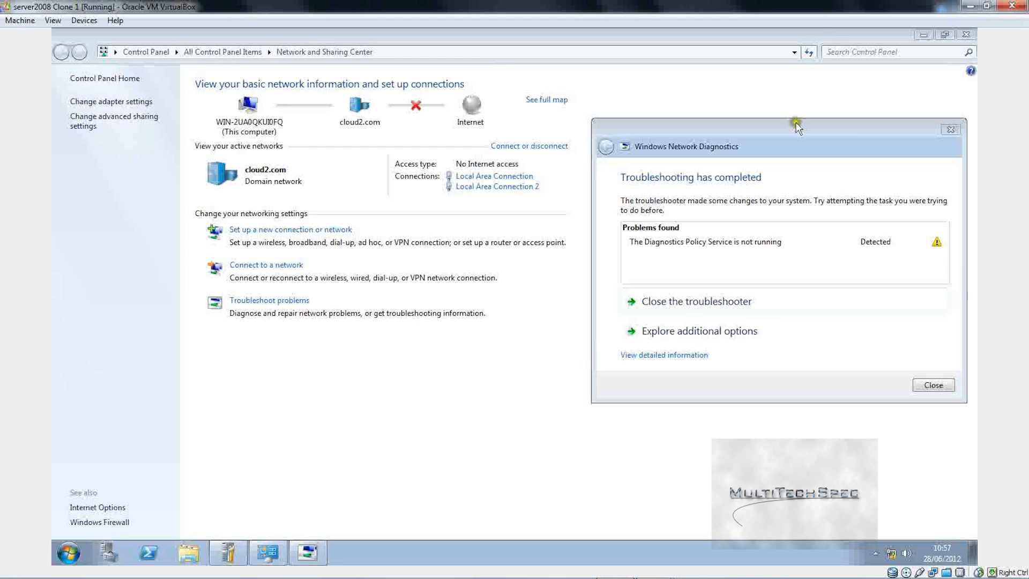
pyautogui.click(922, 35)
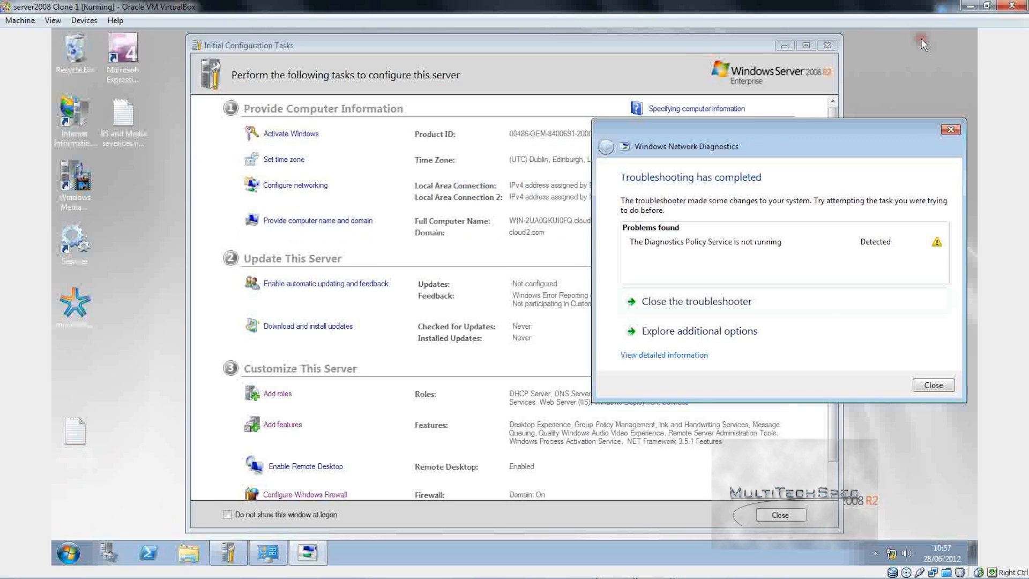
# Step: Open Services and select Diagnostic Policy Service, closing Initial Configuration Tasks and minimizing Server Manager
pyautogui.click(75, 242)
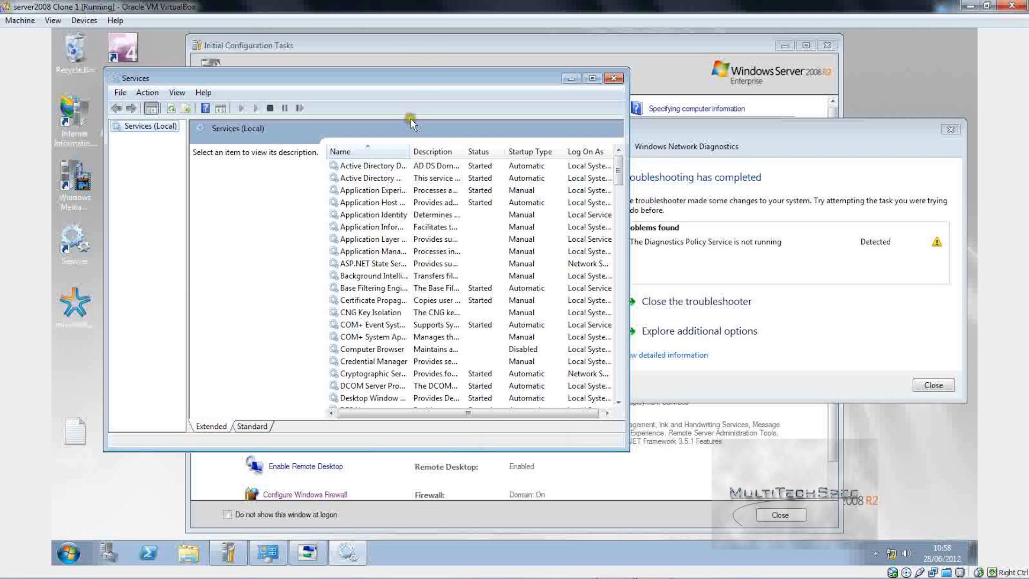
pyautogui.moveTo(418, 86); pyautogui.dragTo(361, 83)
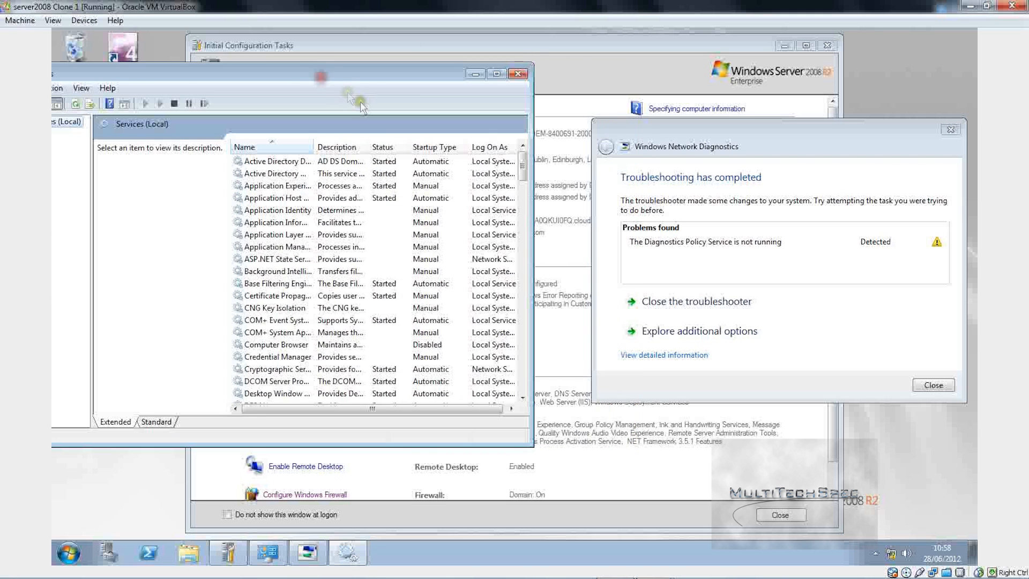
pyautogui.click(251, 236)
pyautogui.press('d')
pyautogui.press('d')
pyautogui.press('d')
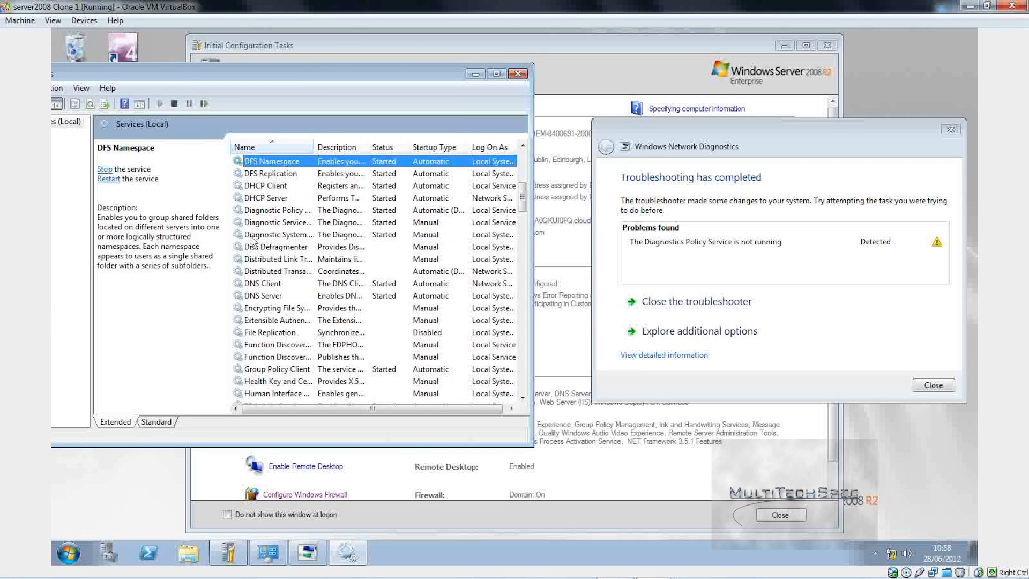
pyautogui.press('d')
pyautogui.press('i')
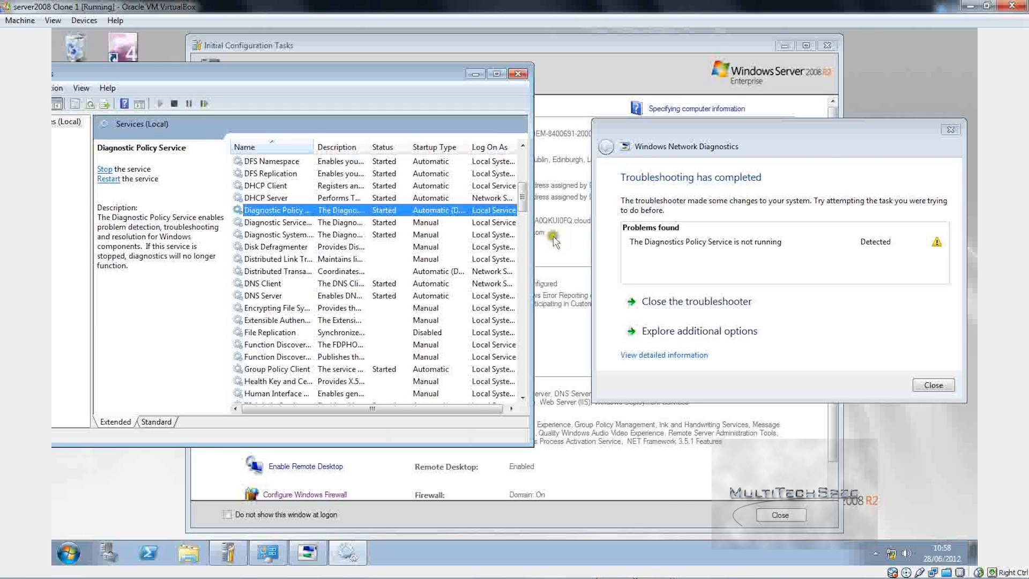
pyautogui.click(535, 235)
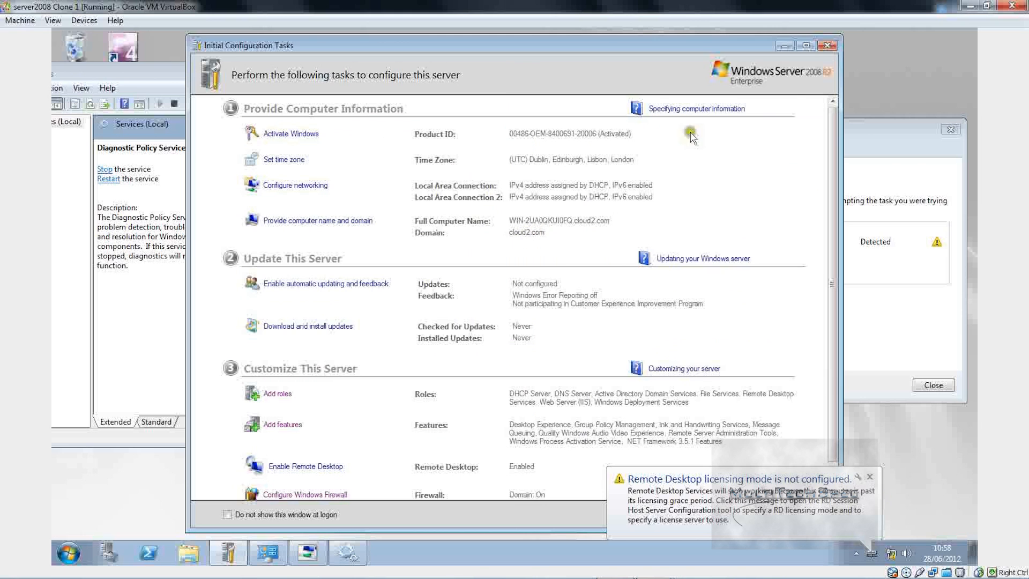
pyautogui.click(825, 46)
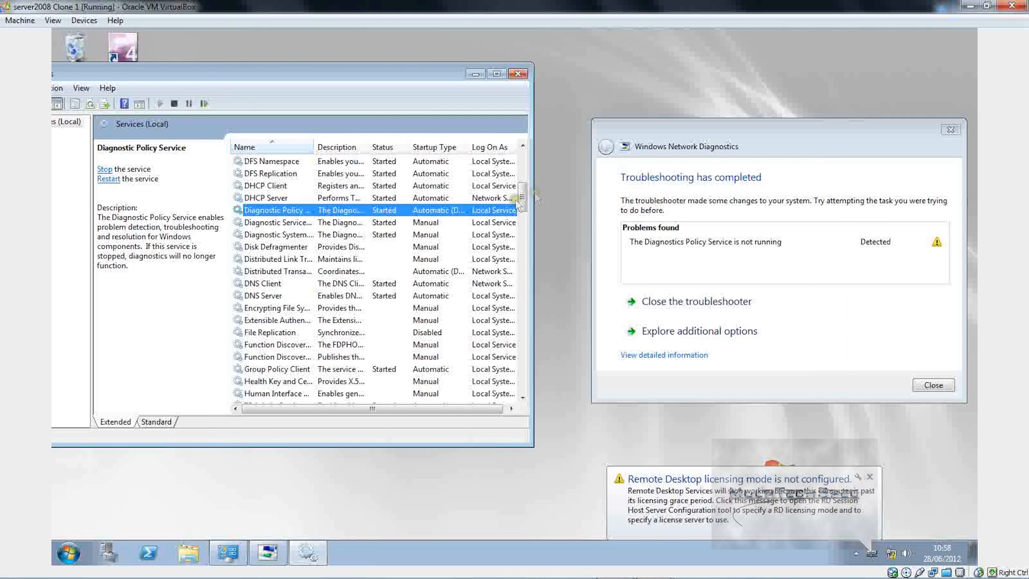
pyautogui.moveTo(531, 204); pyautogui.dragTo(635, 208)
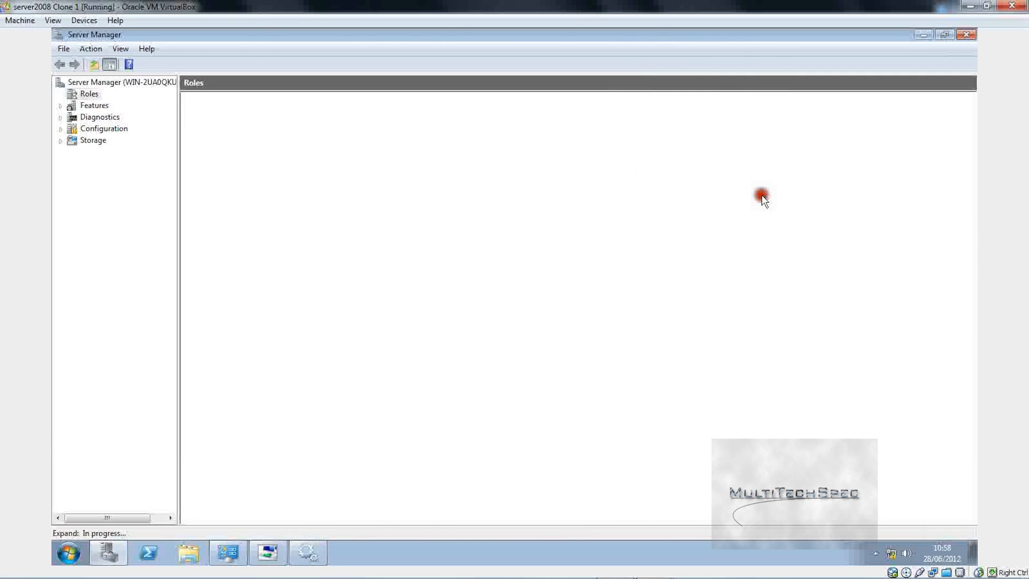
pyautogui.click(923, 36)
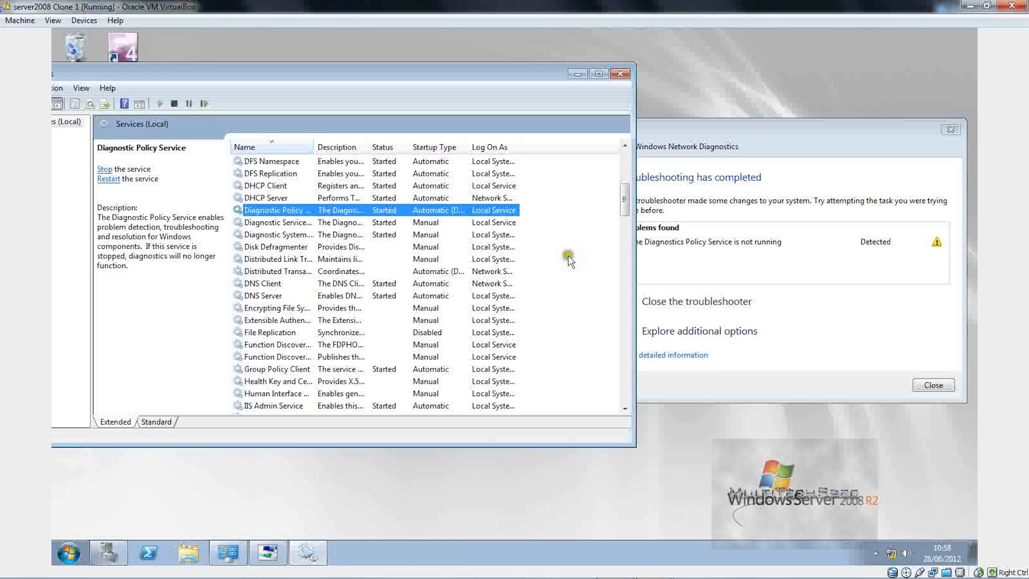
pyautogui.click(789, 145)
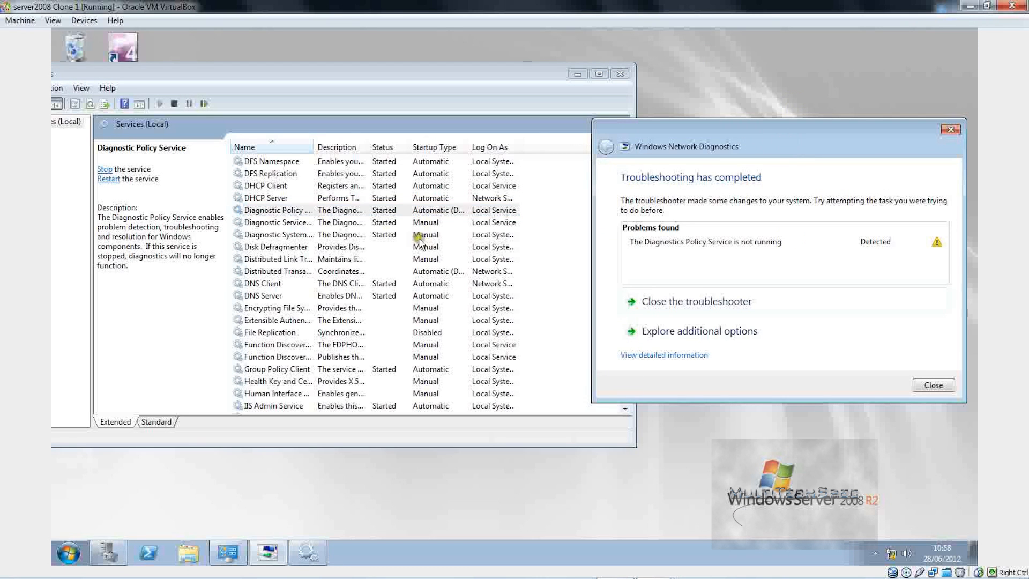
# Step: Set Diagnostic Policy Service startup type to Automatic, then close Services and the troubleshooter
pyautogui.rightClick(448, 212)
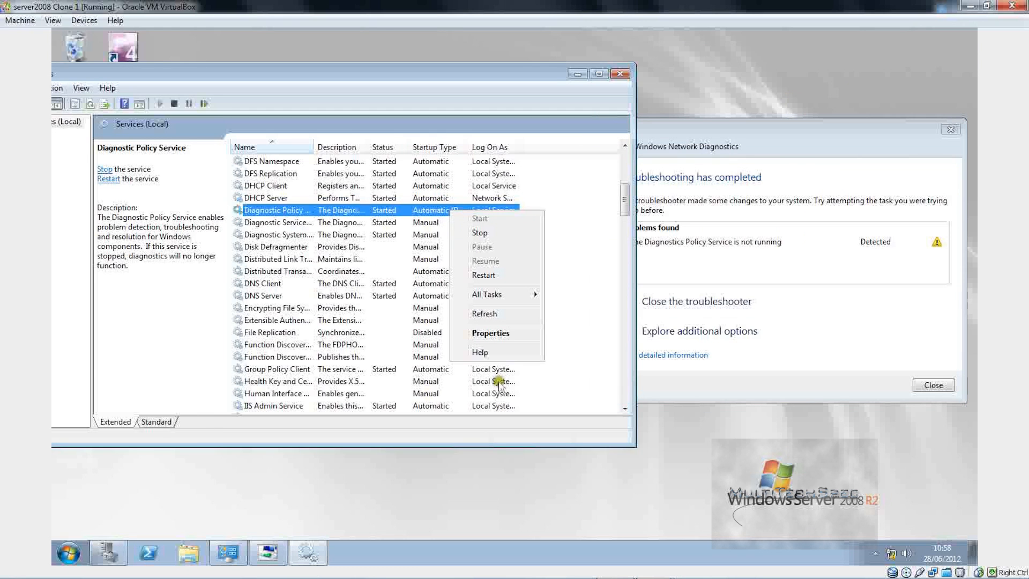
pyautogui.click(505, 333)
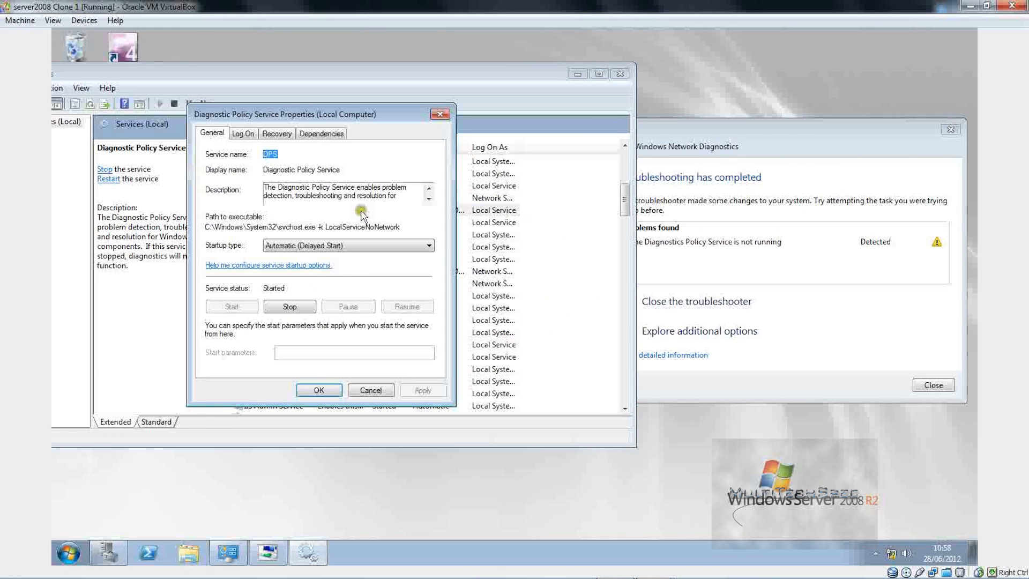
pyautogui.click(320, 245)
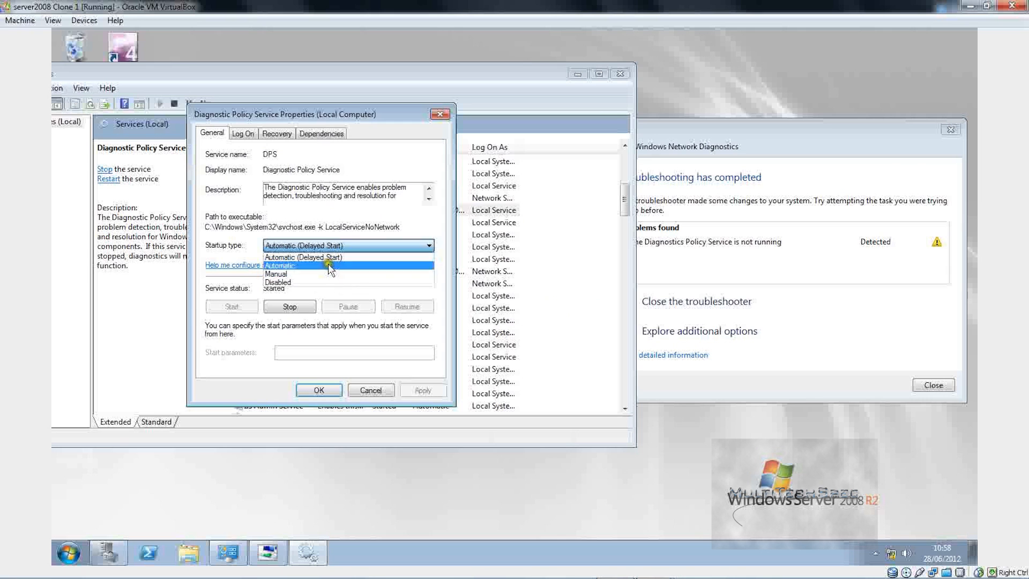
pyautogui.click(327, 263)
pyautogui.click(424, 390)
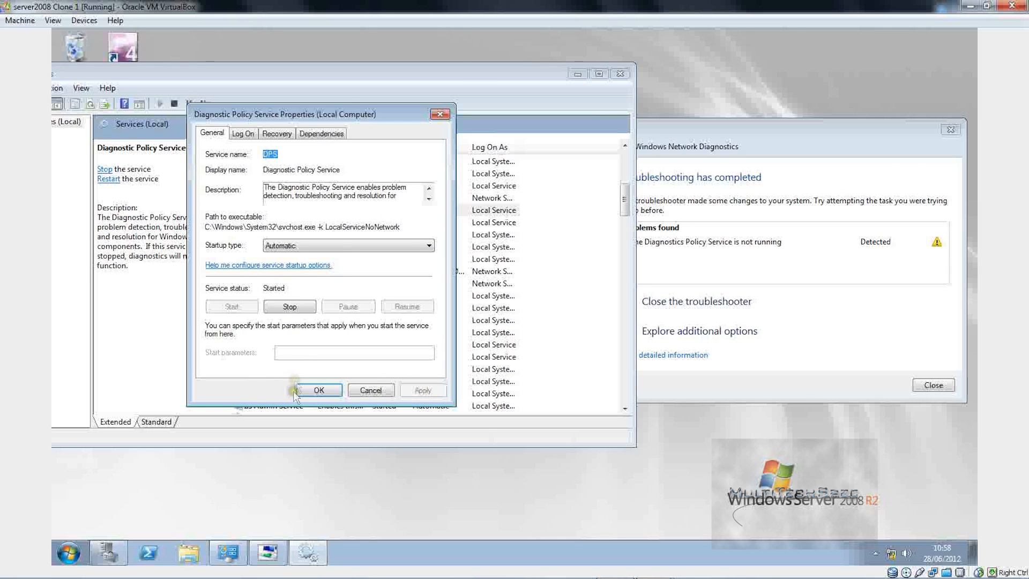
pyautogui.click(316, 391)
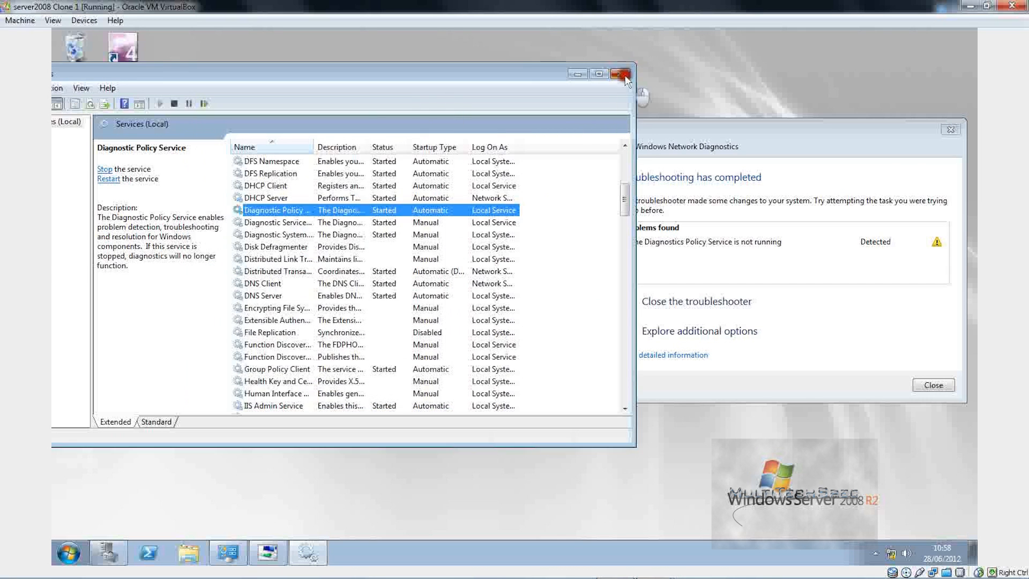
pyautogui.click(620, 73)
pyautogui.click(934, 384)
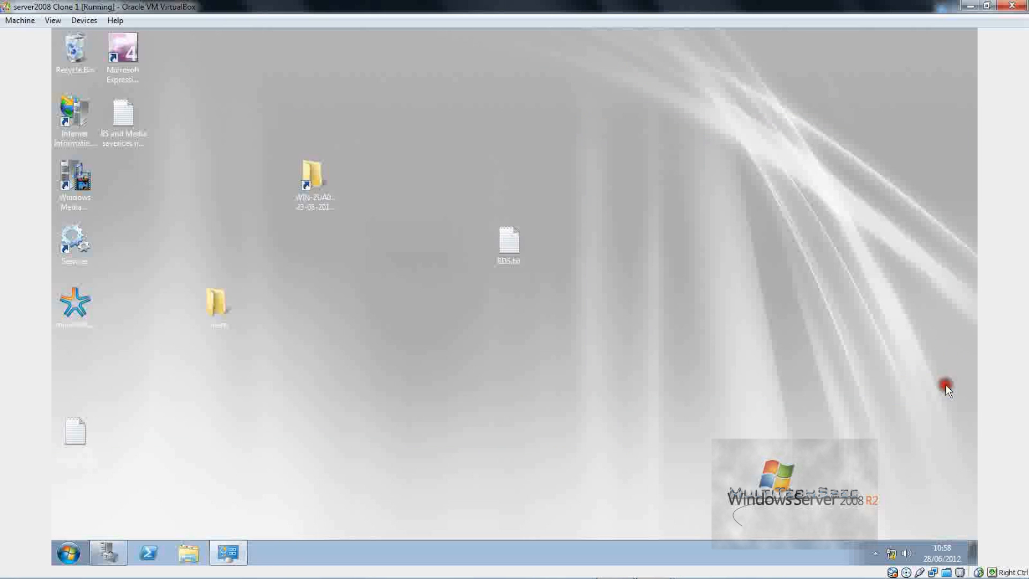
# Step: Change Local Area Connection's IPv4 DNS from 127.0.0.1 to obtain automatically, closing its dialogs
pyautogui.click(891, 554)
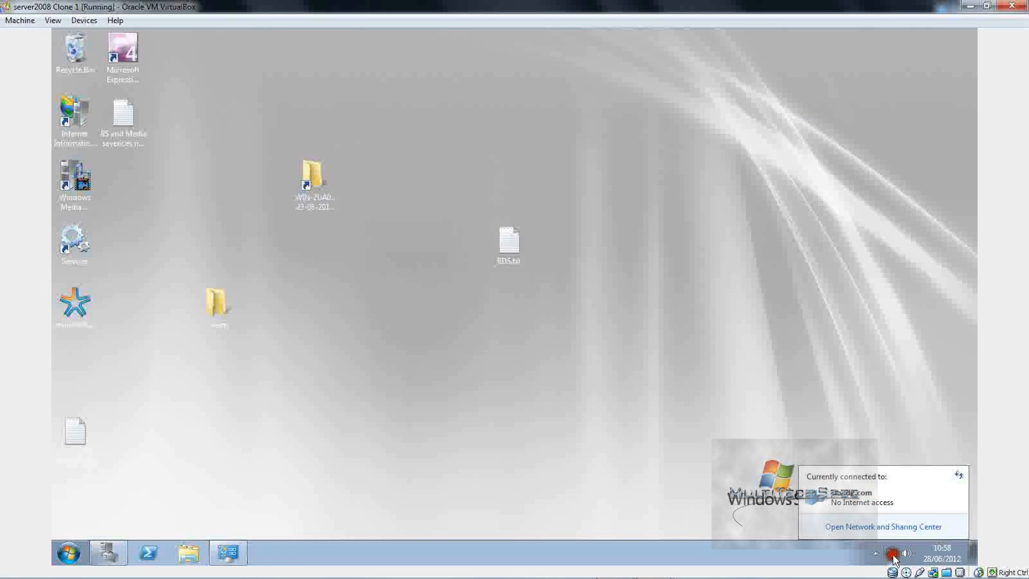
pyautogui.click(882, 528)
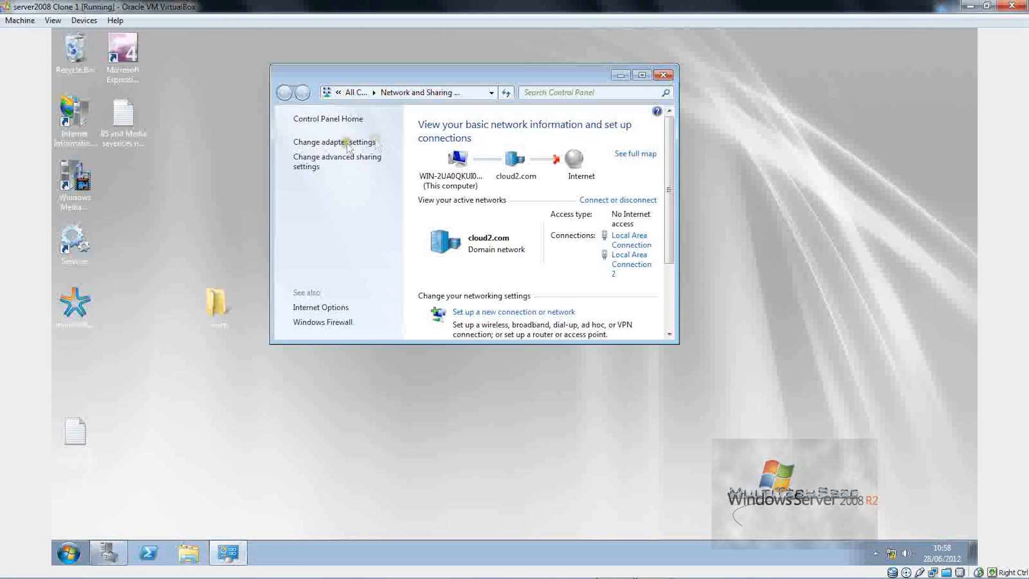
pyautogui.click(333, 142)
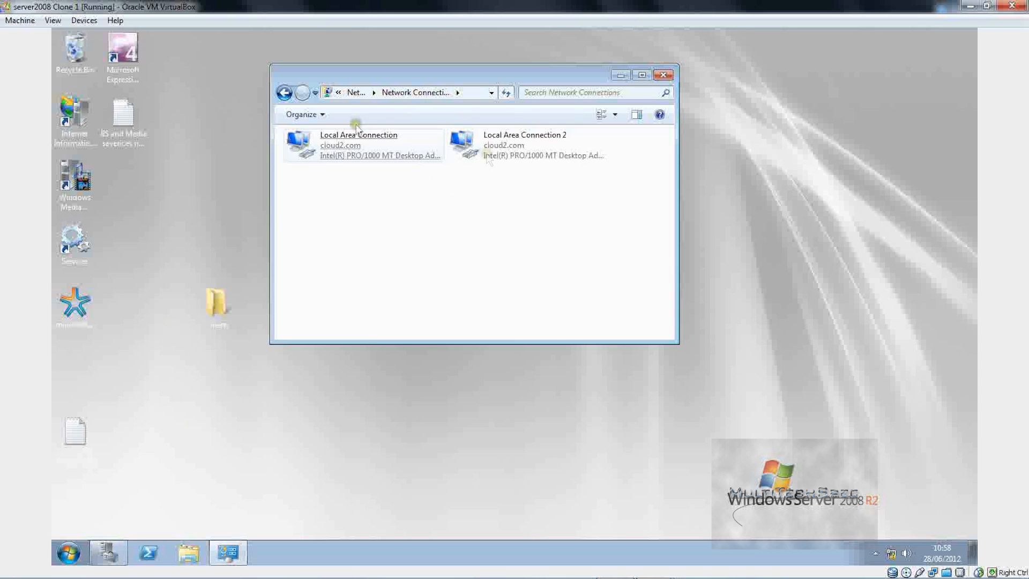
pyautogui.doubleClick(303, 140)
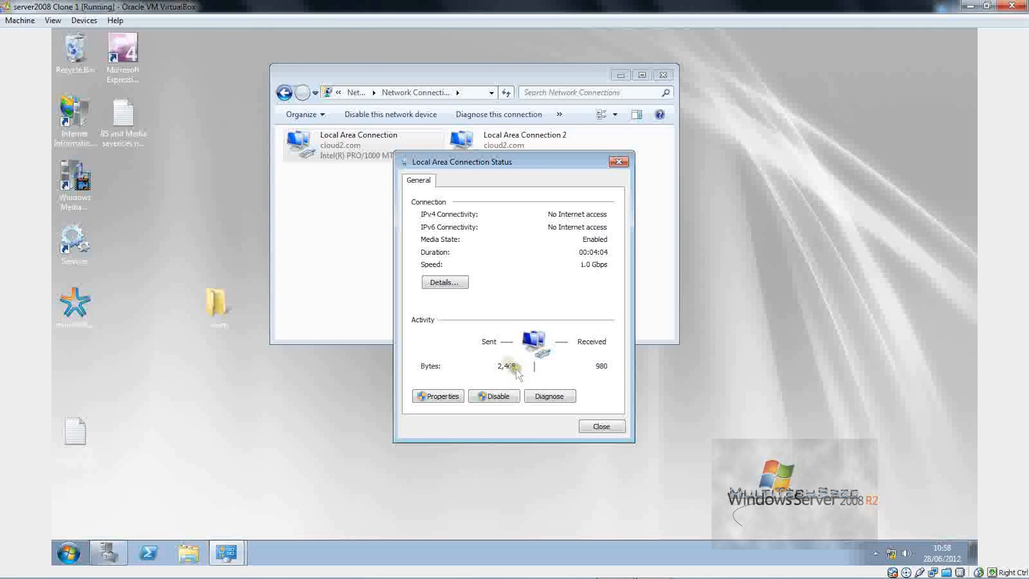
pyautogui.click(438, 396)
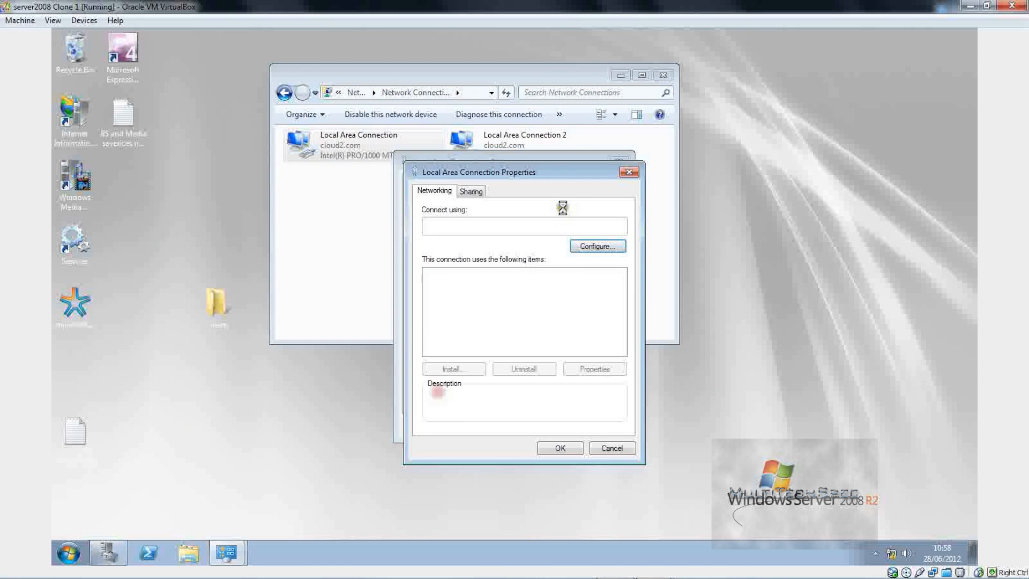
pyautogui.click(508, 317)
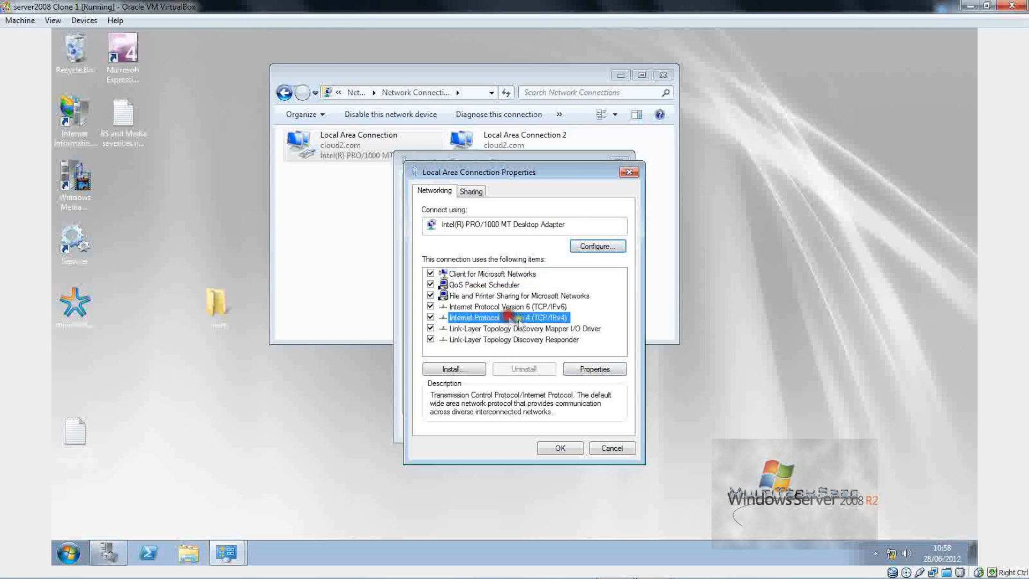
pyautogui.click(593, 369)
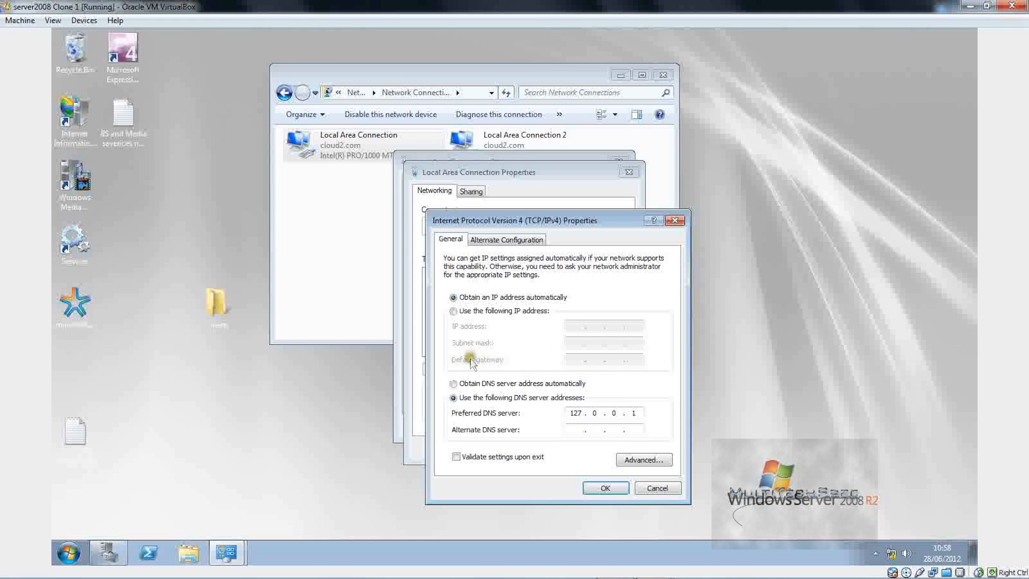
pyautogui.click(478, 383)
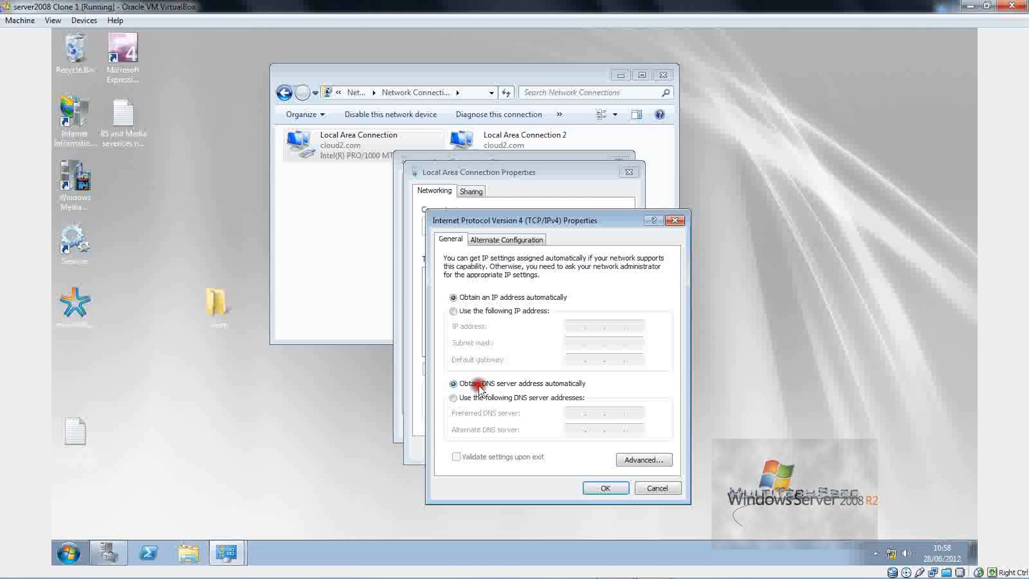
pyautogui.click(608, 488)
pyautogui.click(560, 448)
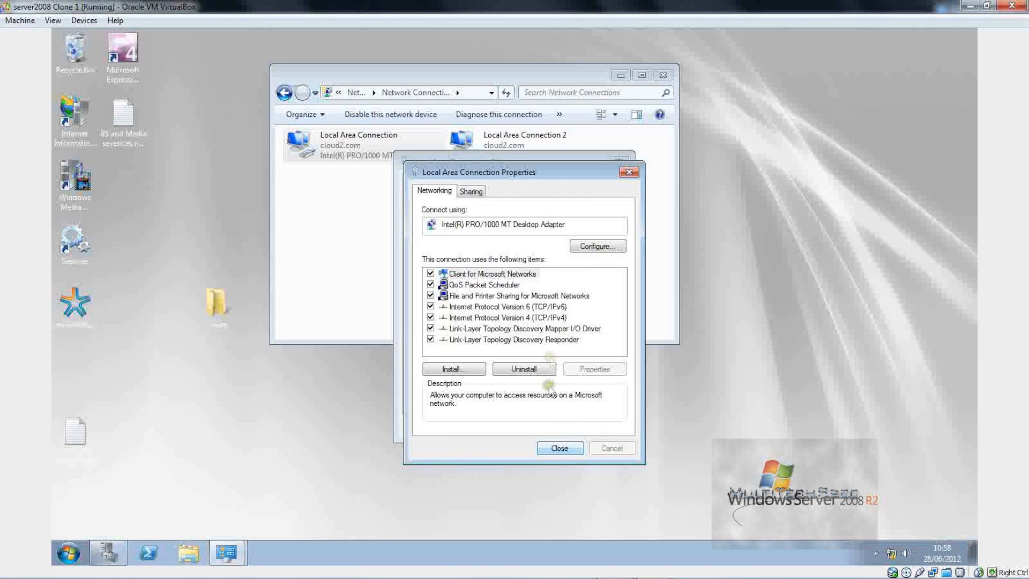
pyautogui.click(589, 428)
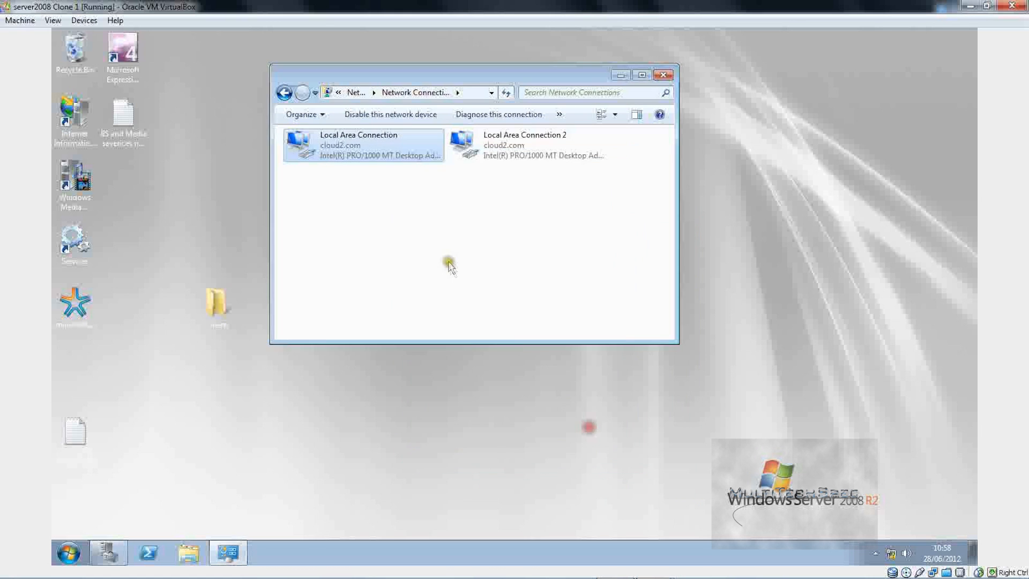
pyautogui.click(891, 552)
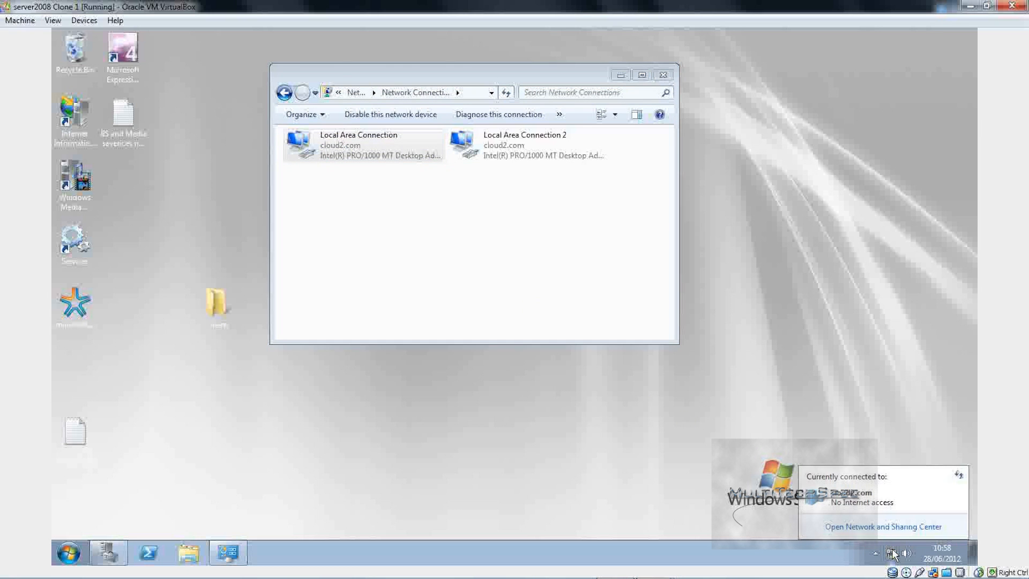
# Step: Review Local Area Connection 2's details, switch its IPv4 DNS to automatic, and close Network Connections
pyautogui.doubleClick(527, 145)
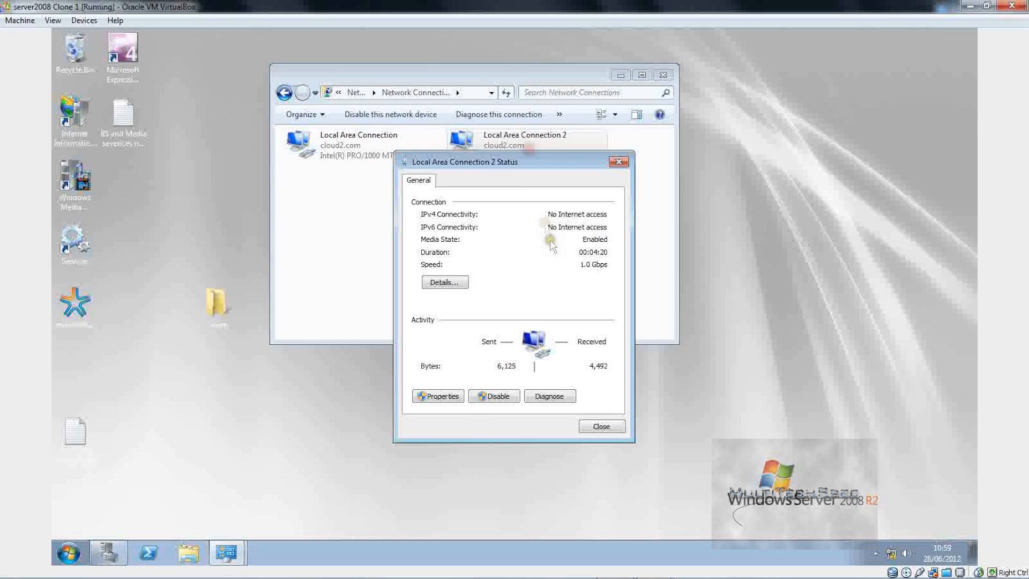
pyautogui.click(445, 282)
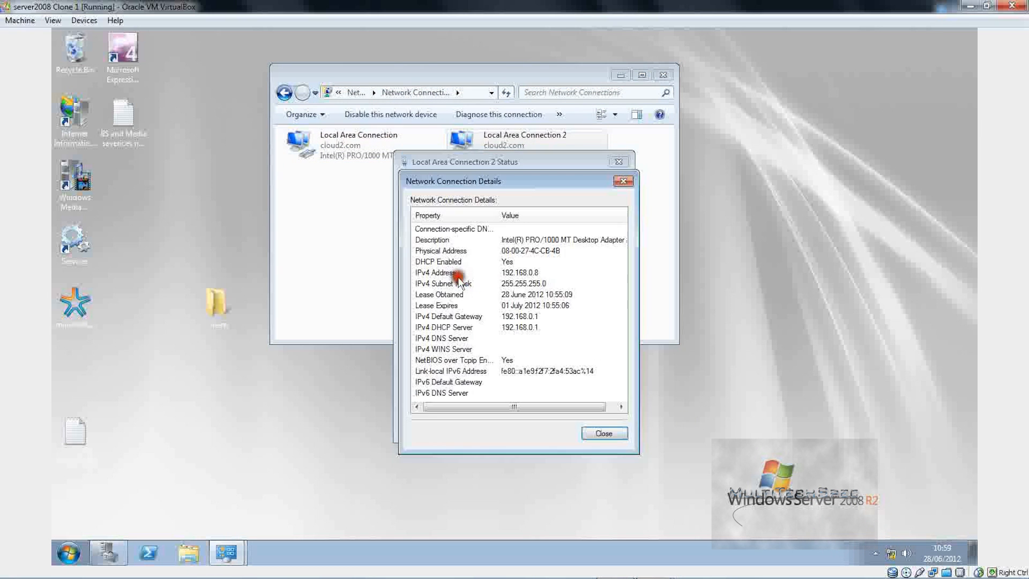
pyautogui.click(597, 432)
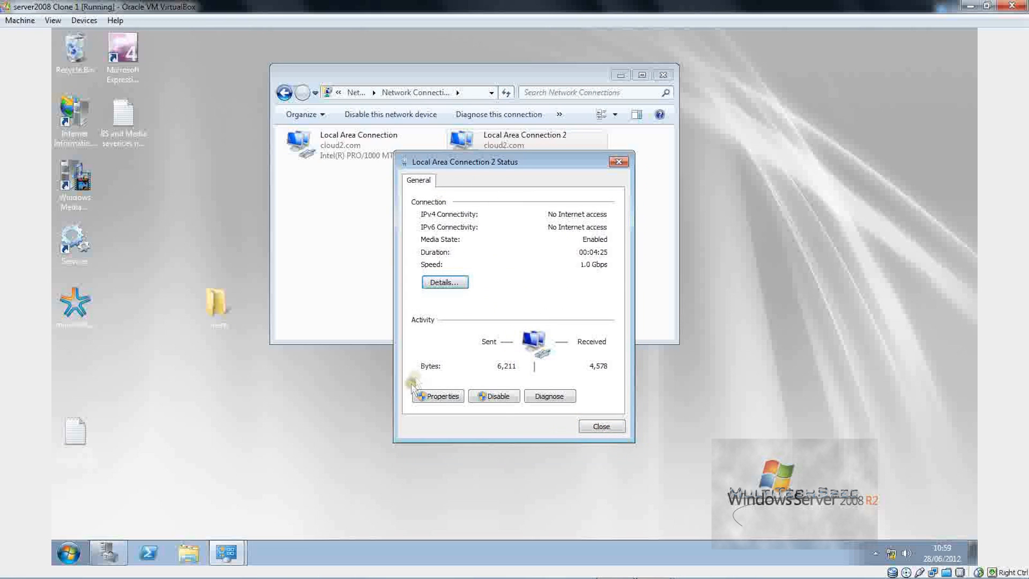
pyautogui.click(436, 395)
pyautogui.click(478, 317)
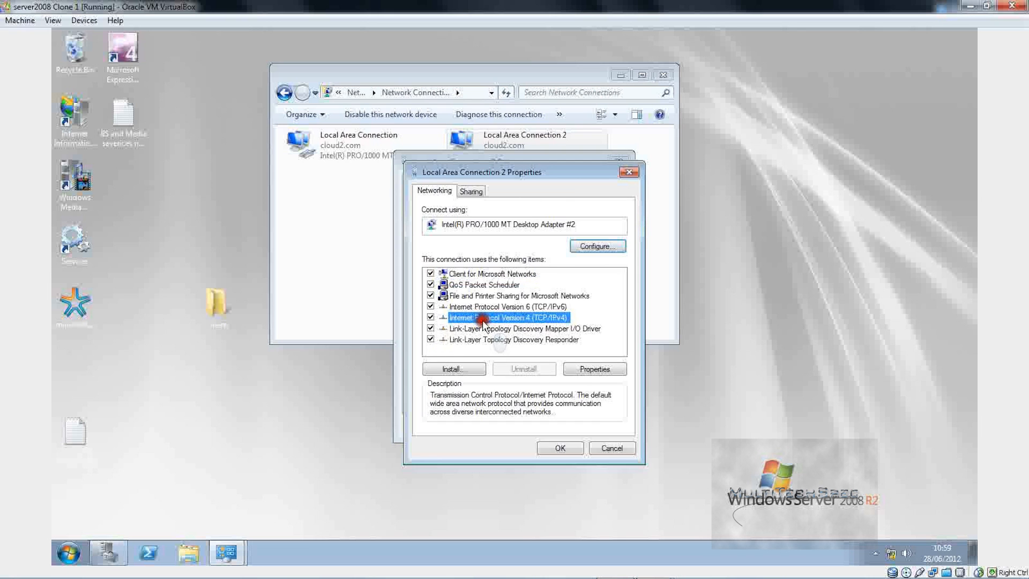
pyautogui.click(584, 370)
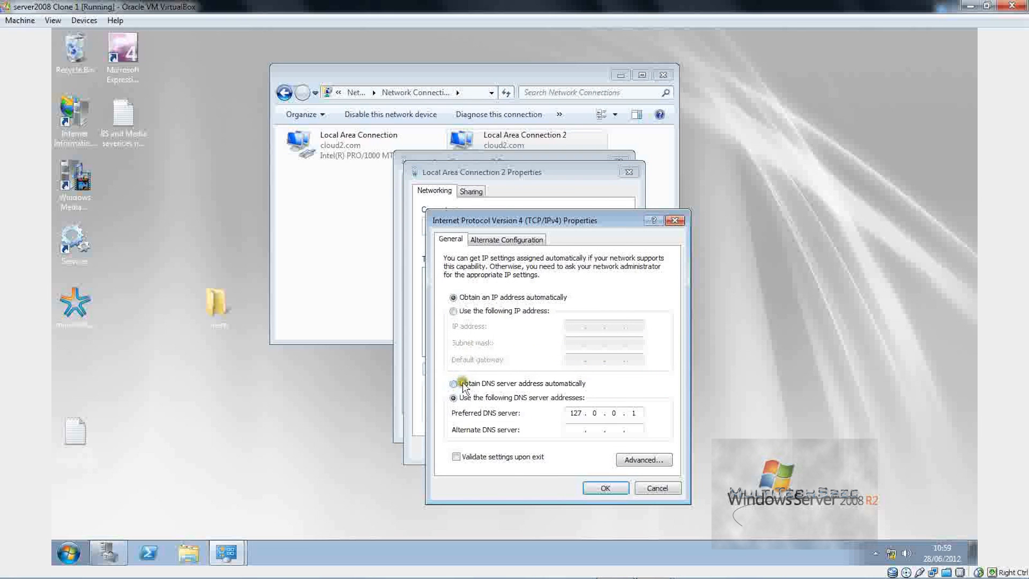
pyautogui.click(463, 386)
pyautogui.click(618, 484)
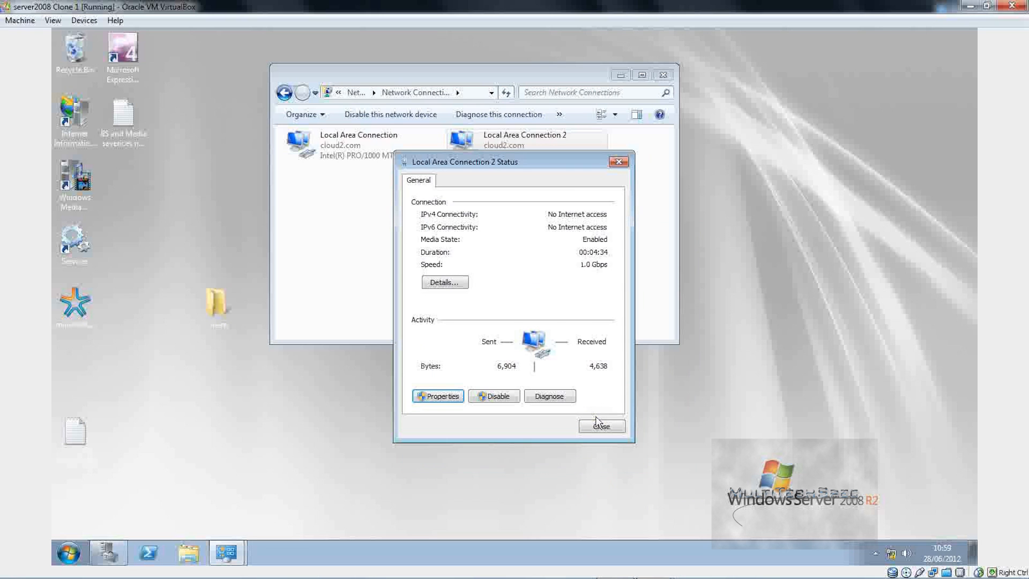
pyautogui.click(601, 426)
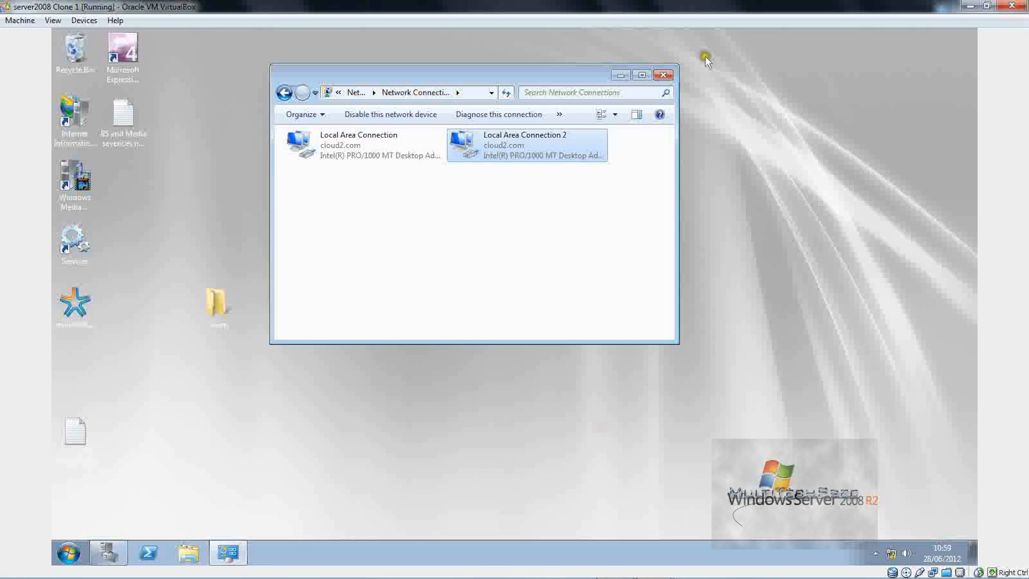
pyautogui.click(664, 75)
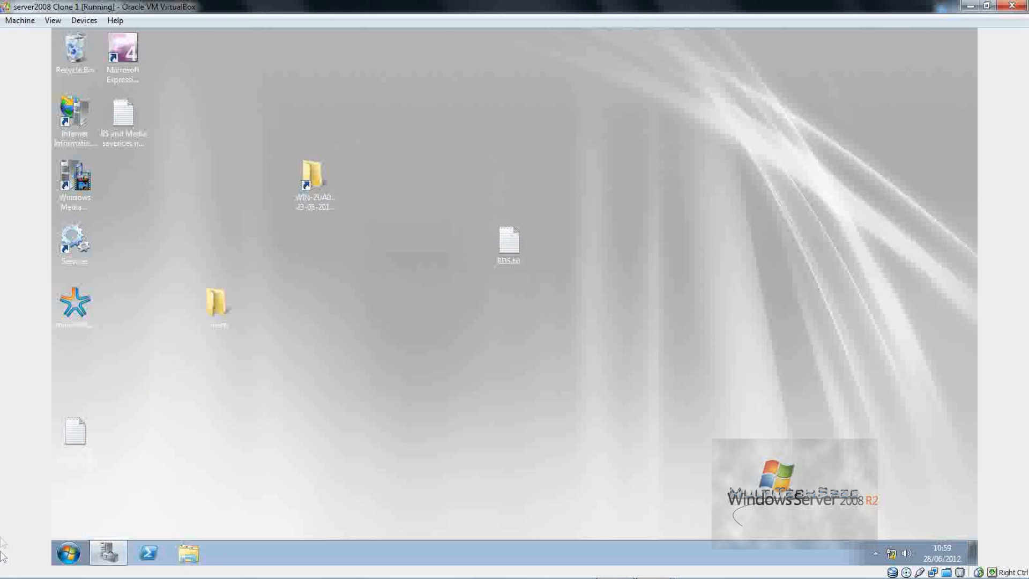
# Step: Log the server off, then send Ctrl-Alt-Del and sign back in with the administrator password
pyautogui.click(229, 486)
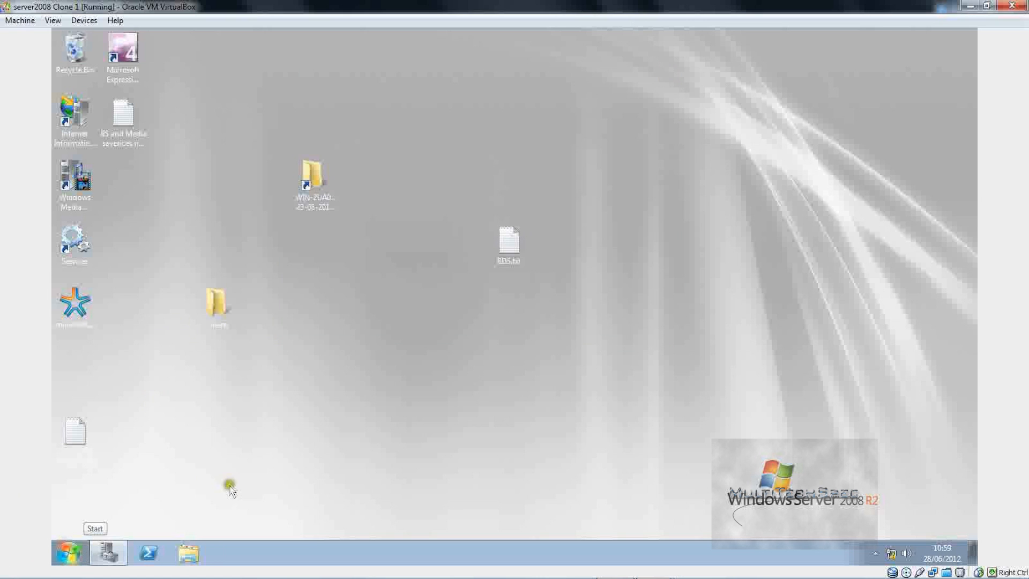
pyautogui.click(71, 554)
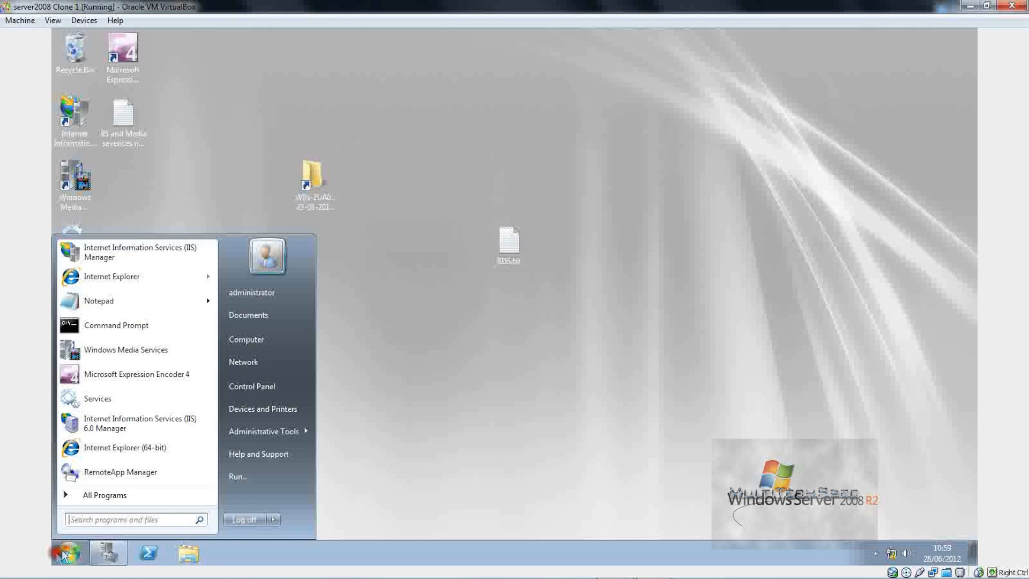
pyautogui.click(255, 517)
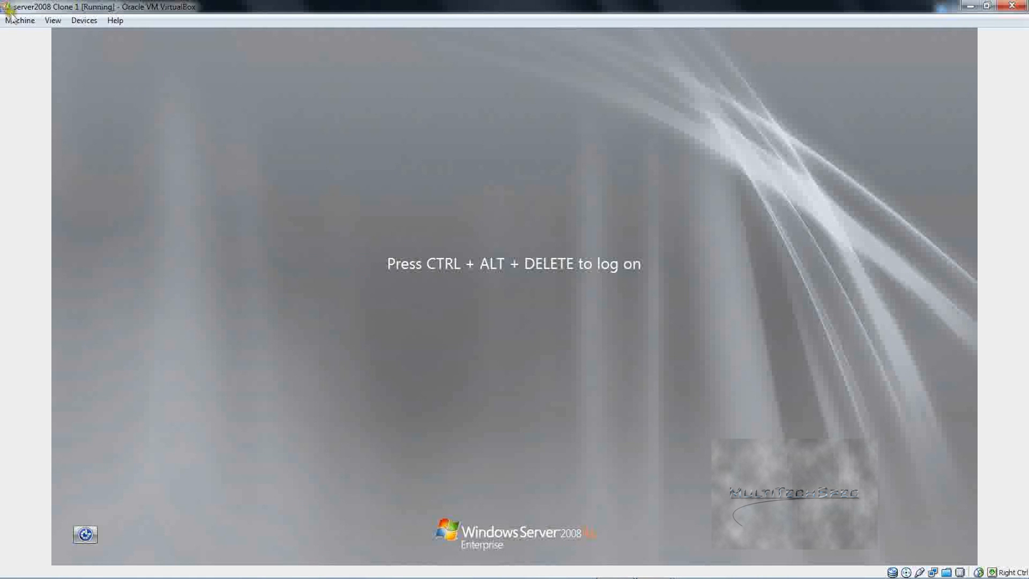
pyautogui.click(12, 20)
pyautogui.click(80, 103)
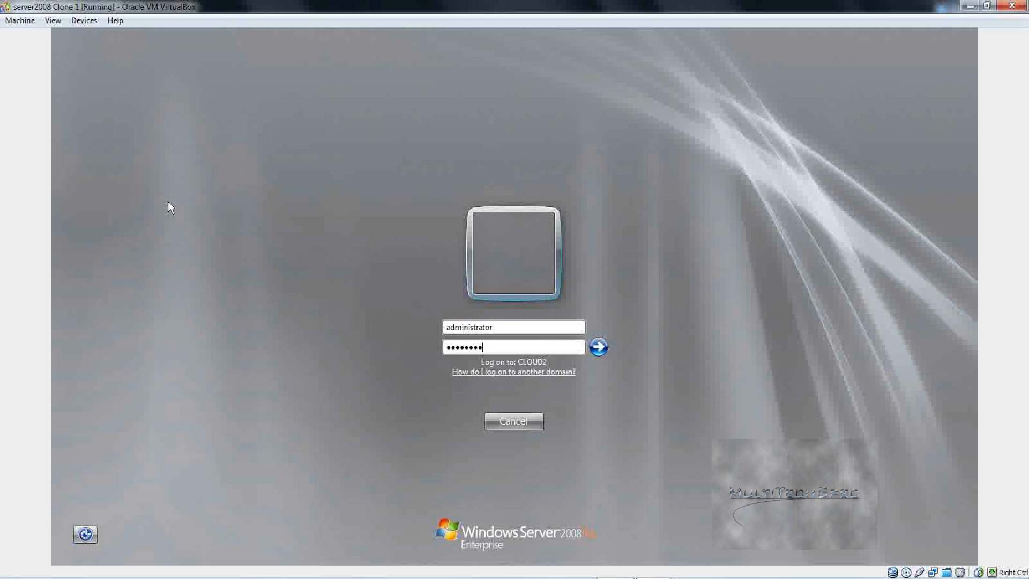
pyautogui.press('Return')
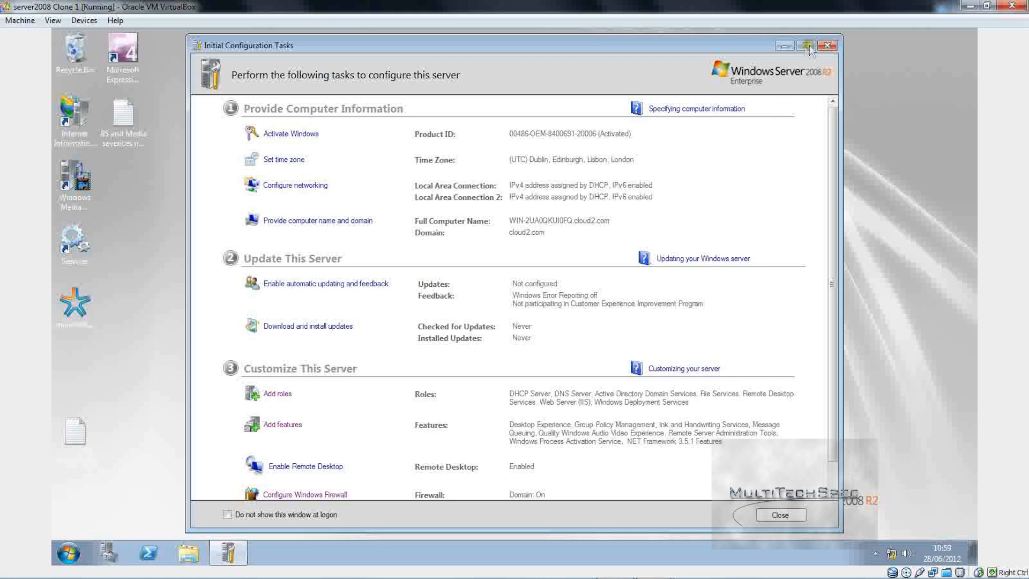
# Step: Close the Initial Configuration Tasks and Server Manager windows after signing in
pyautogui.click(829, 46)
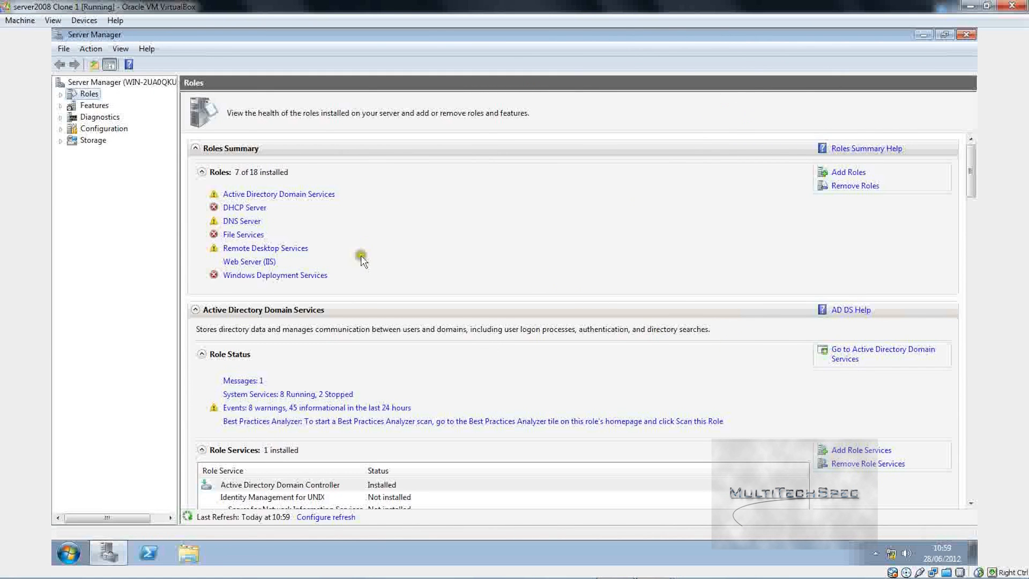
pyautogui.click(966, 35)
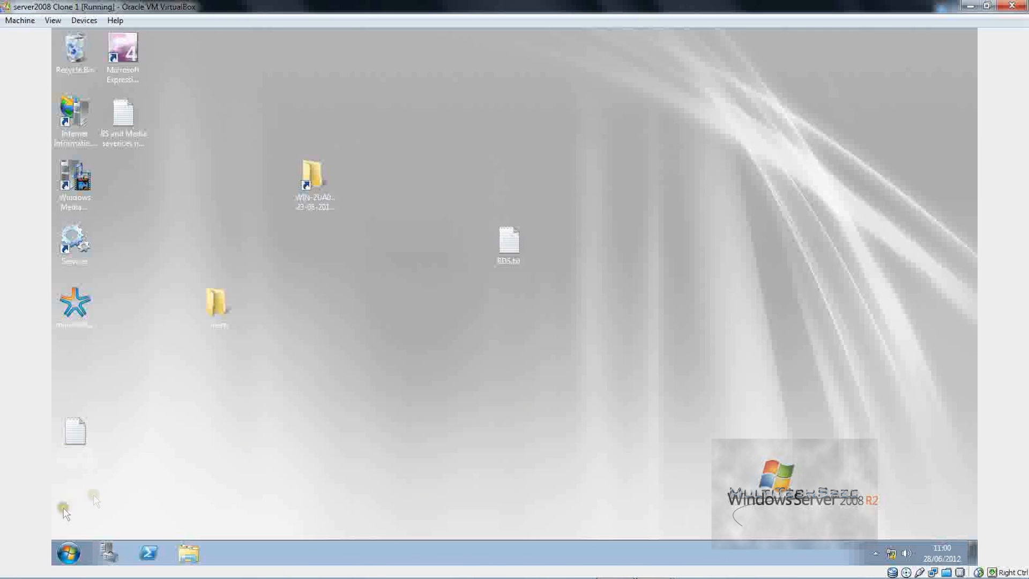
# Step: Launch Windows Deployment Services by searching 'windows' in the server's Start menu
pyautogui.click(68, 552)
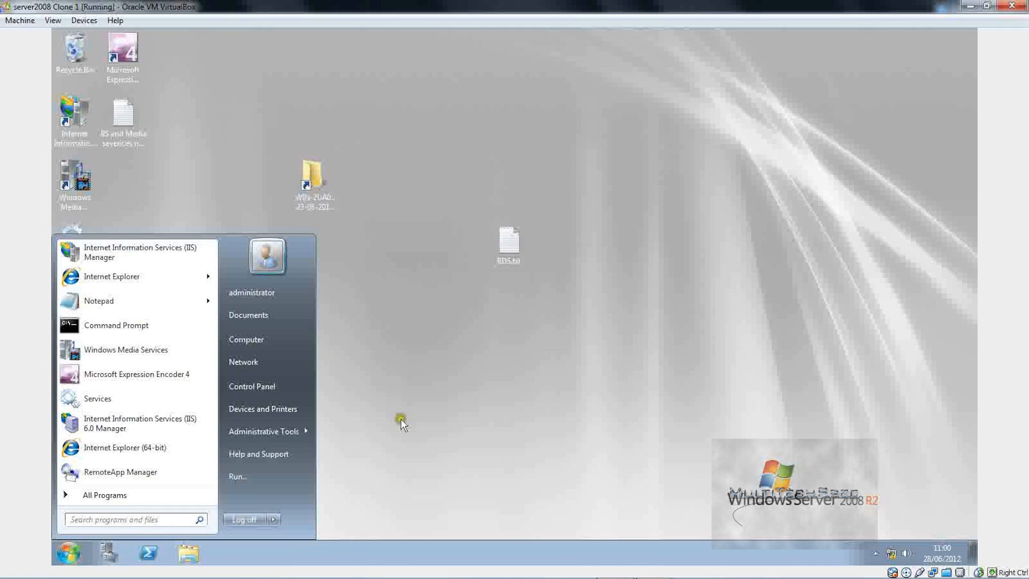
pyautogui.write('windows')
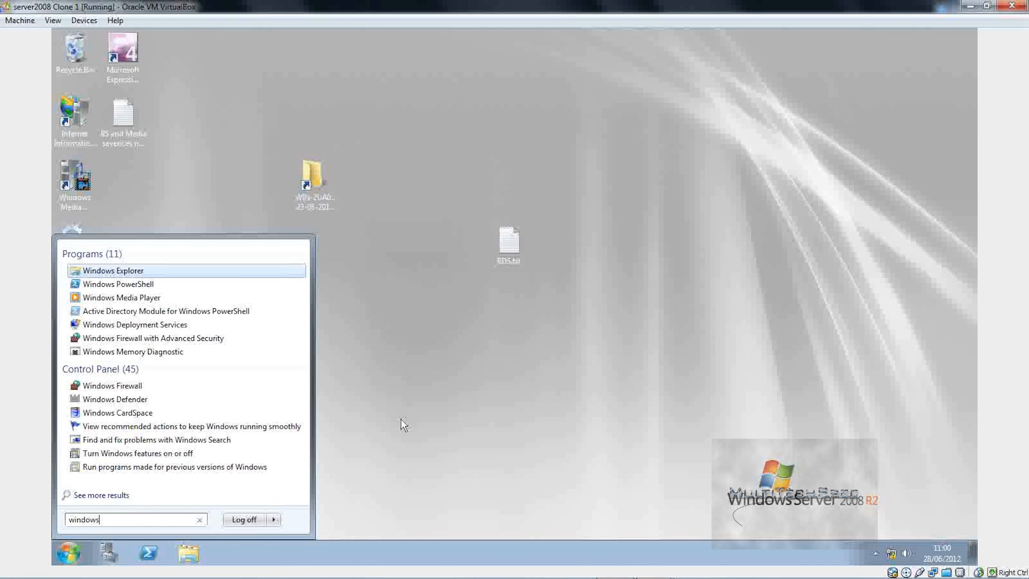
pyautogui.click(134, 324)
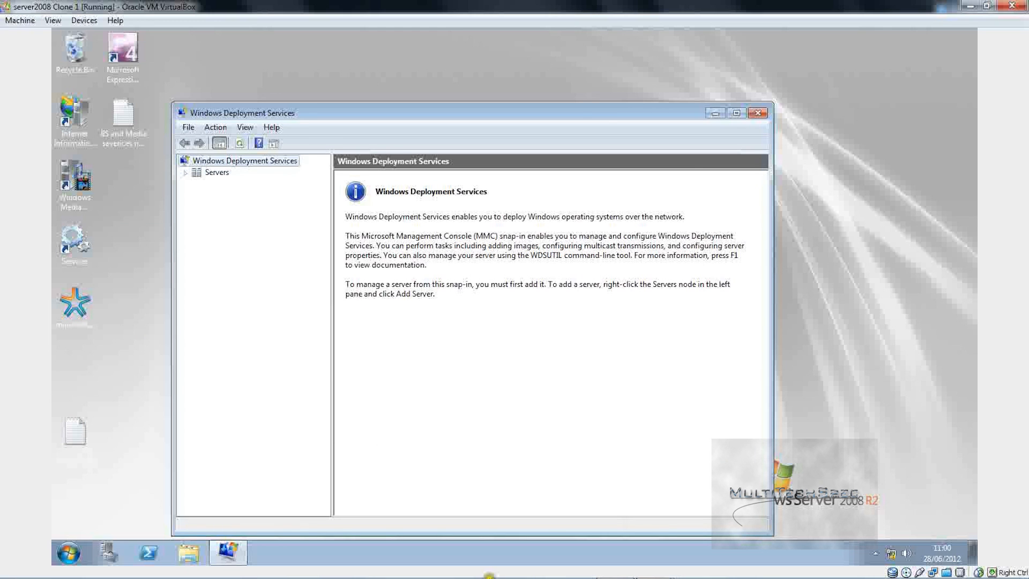
pyautogui.moveTo(489, 575)
pyautogui.click(3, 567)
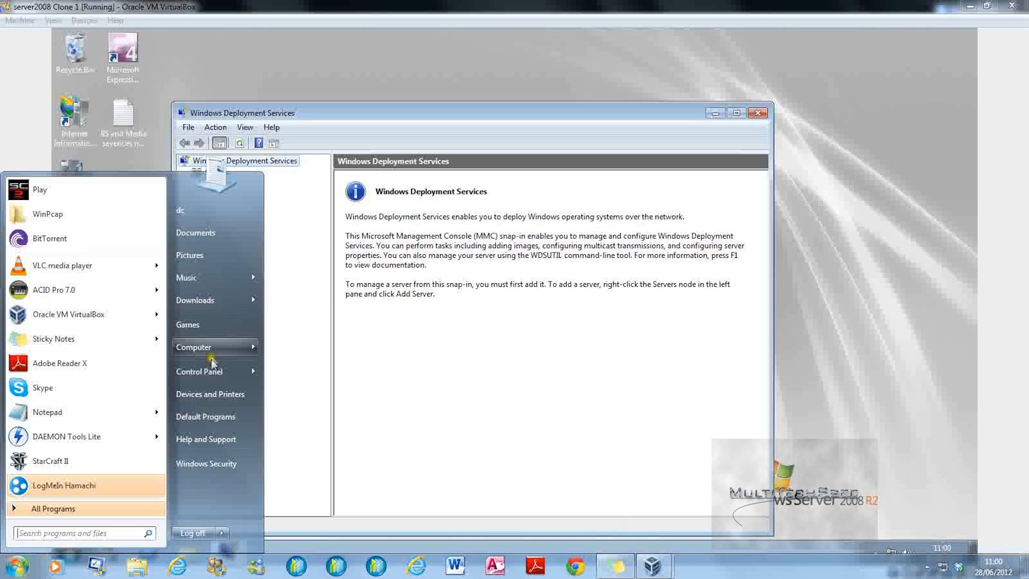
# Step: Browse the host's Space Drive 3 (D:) to the 'windows 7 64bit also with everything' folder
pyautogui.click(217, 347)
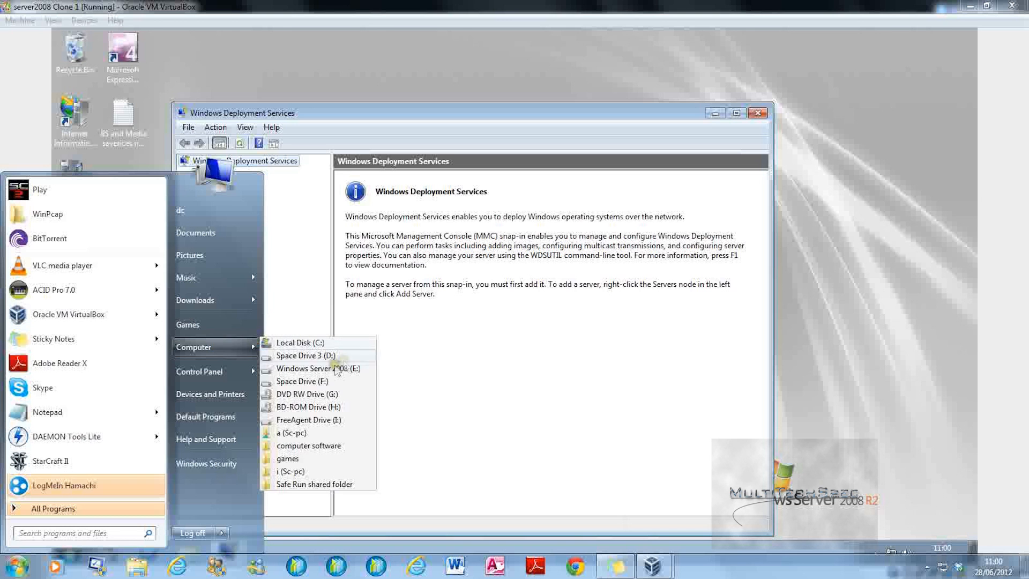
pyautogui.click(324, 355)
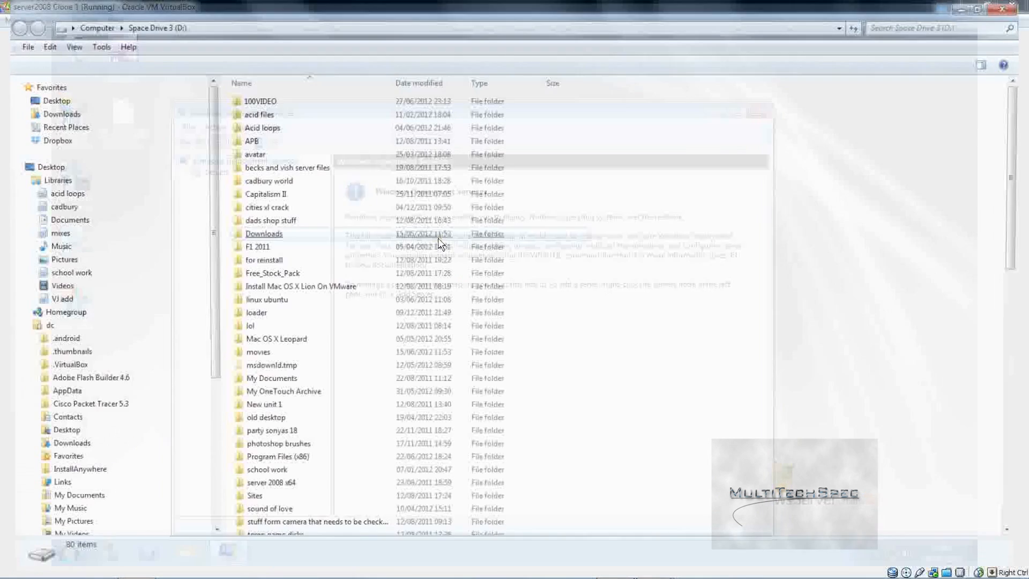
pyautogui.click(429, 233)
pyautogui.click(625, 244)
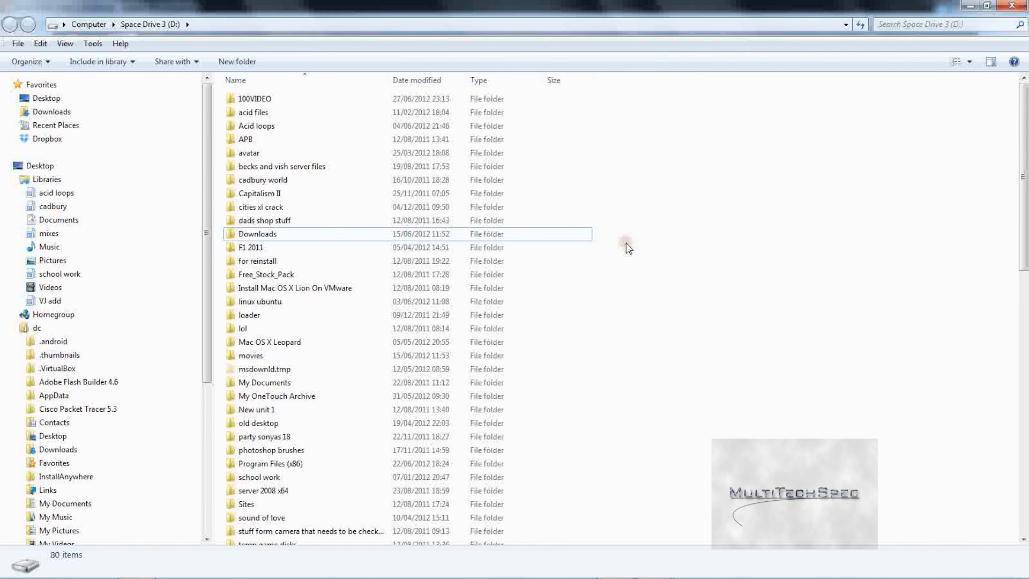
pyautogui.press('w')
pyautogui.press('Down')
pyautogui.press('Down')
pyautogui.press('Down')
pyautogui.press('Down')
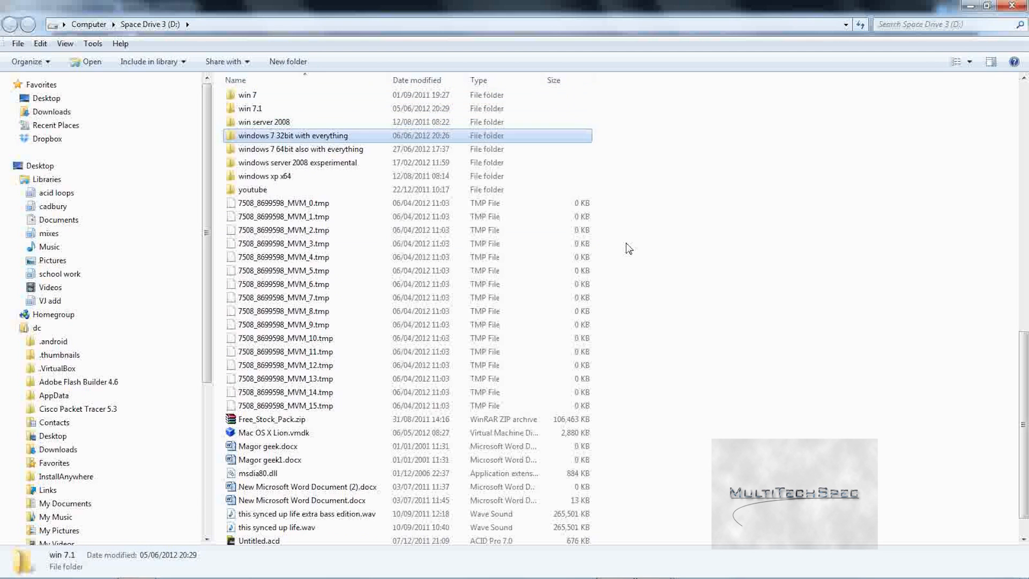
pyautogui.press('Return')
pyautogui.press('BackSpace')
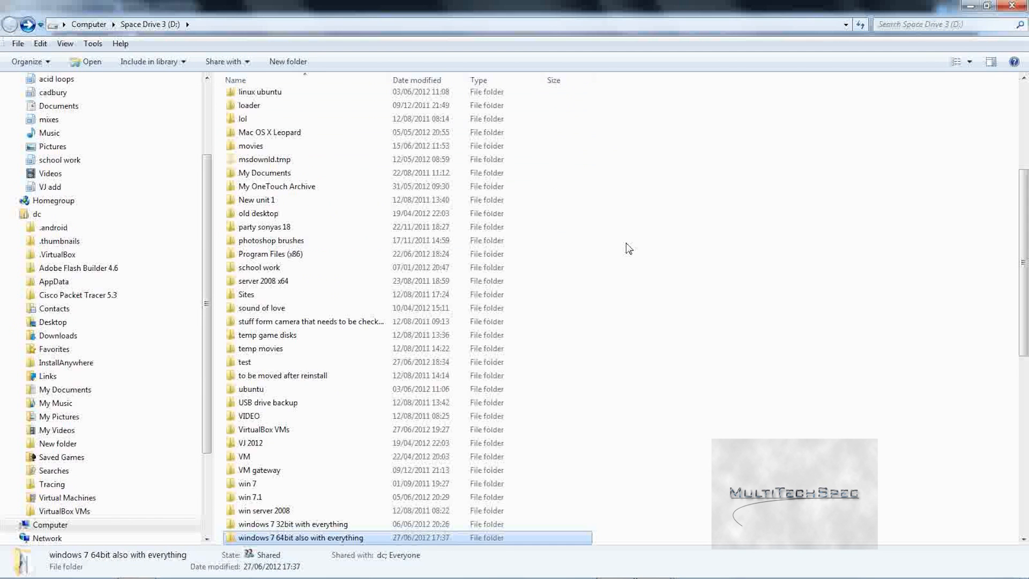
# Step: Scroll through the drive's contents and return to VirtualBox Manager
pyautogui.scroll(-3, 656, 324)
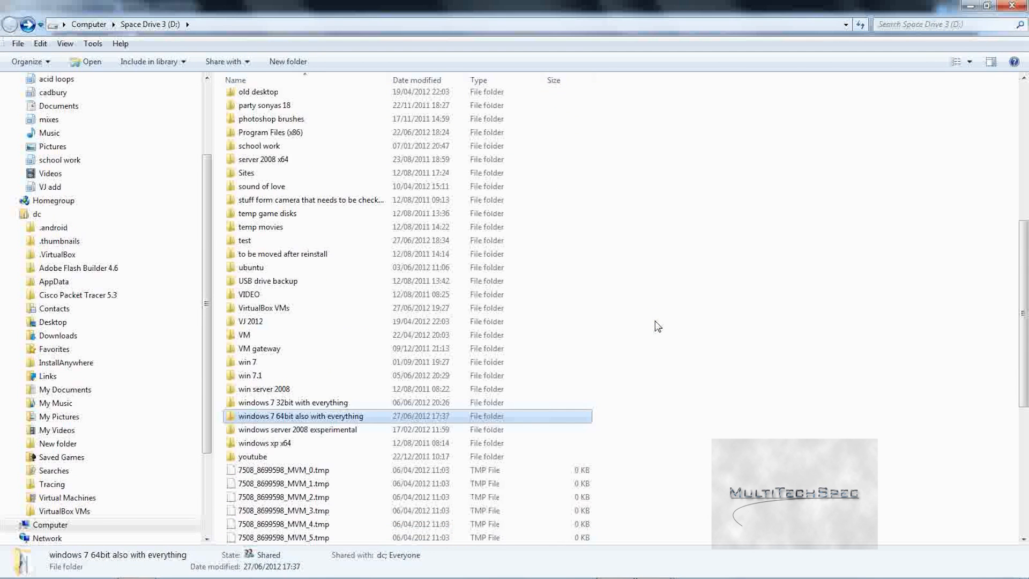
pyautogui.scroll(-2, 657, 326)
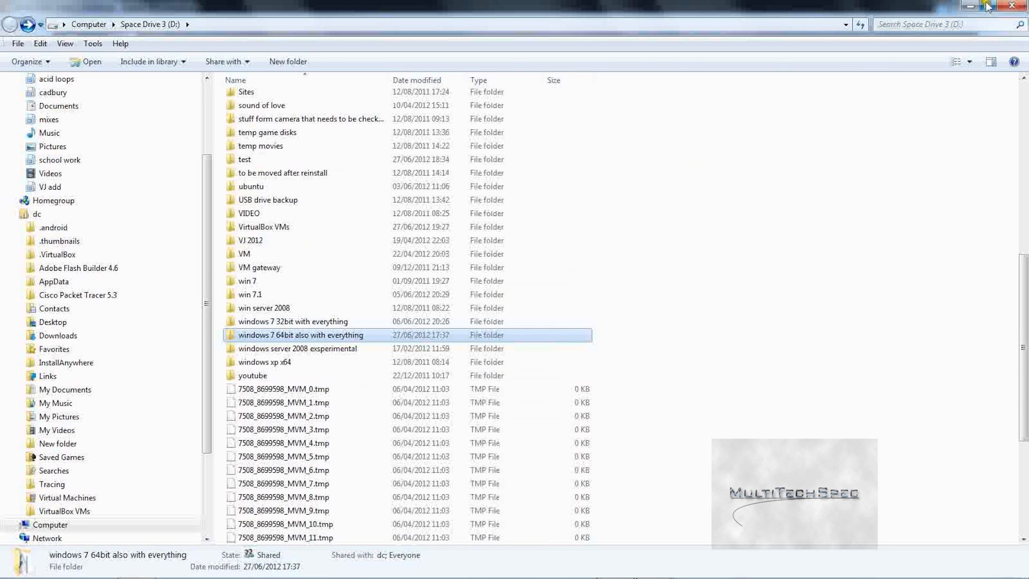
pyautogui.moveTo(438, 565)
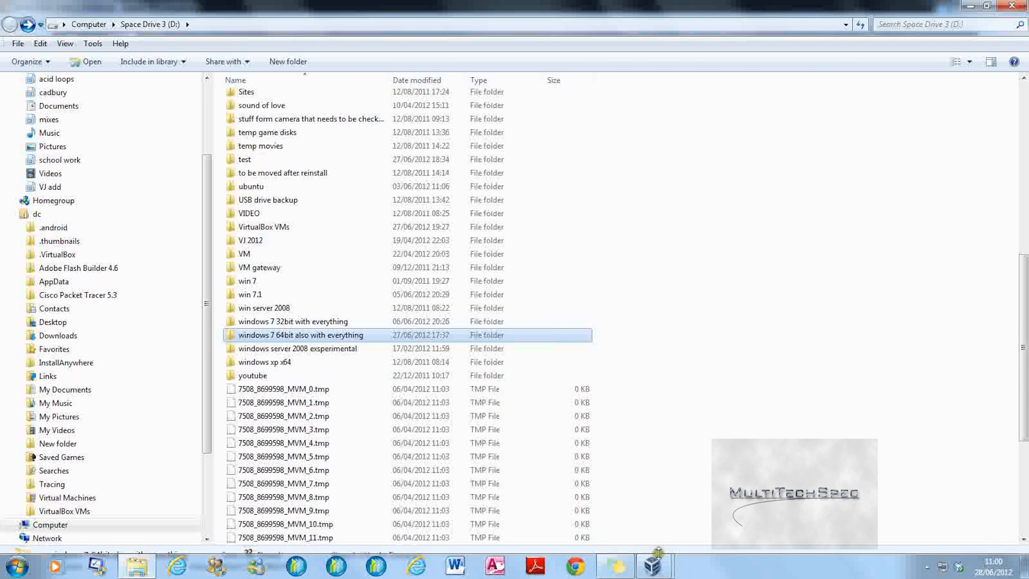
pyautogui.moveTo(658, 552)
pyautogui.click(542, 484)
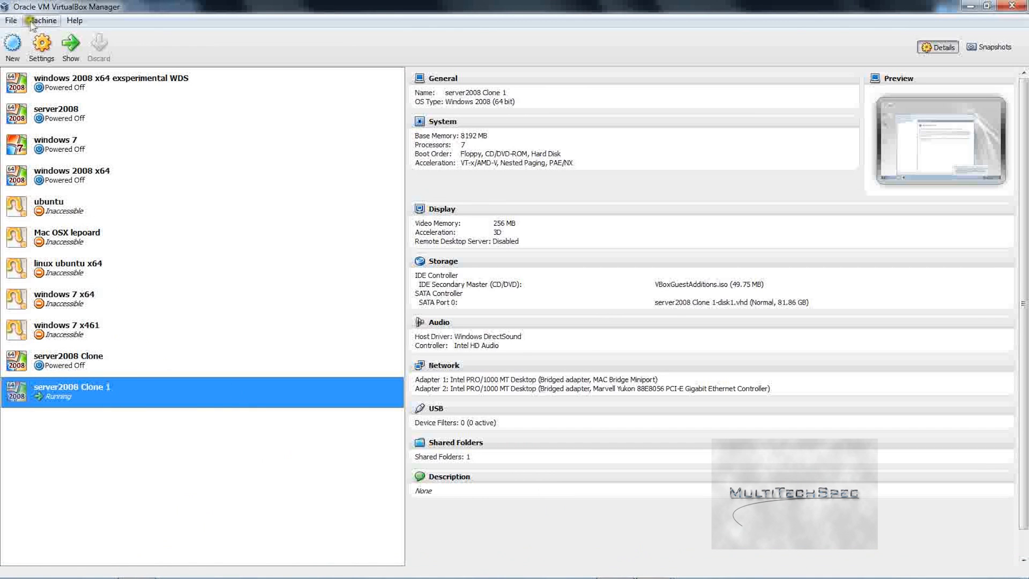
# Step: Start adding a new shared folder in server2008 Clone 1's Shared Folders settings
pyautogui.rightClick(195, 392)
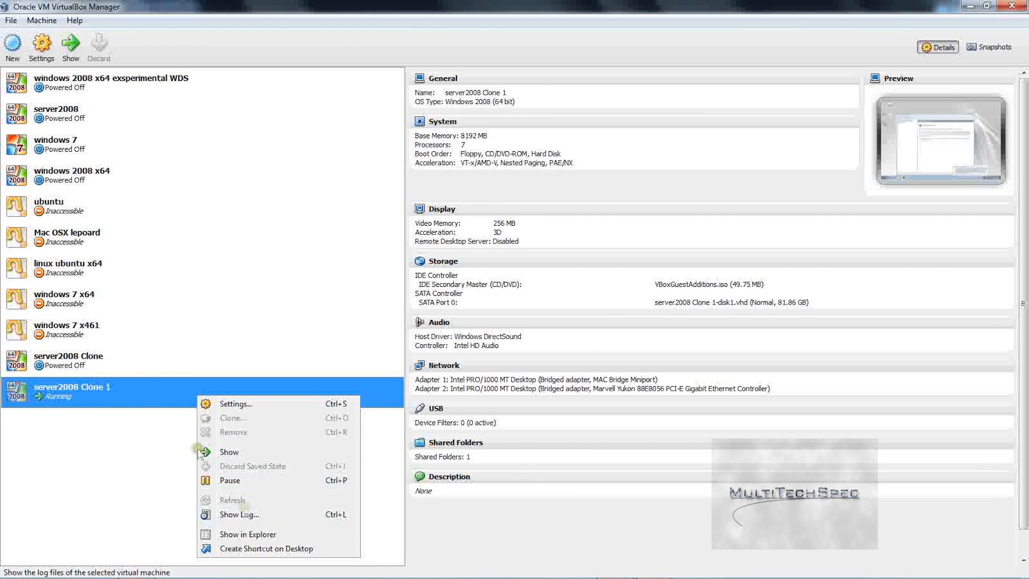
pyautogui.click(230, 401)
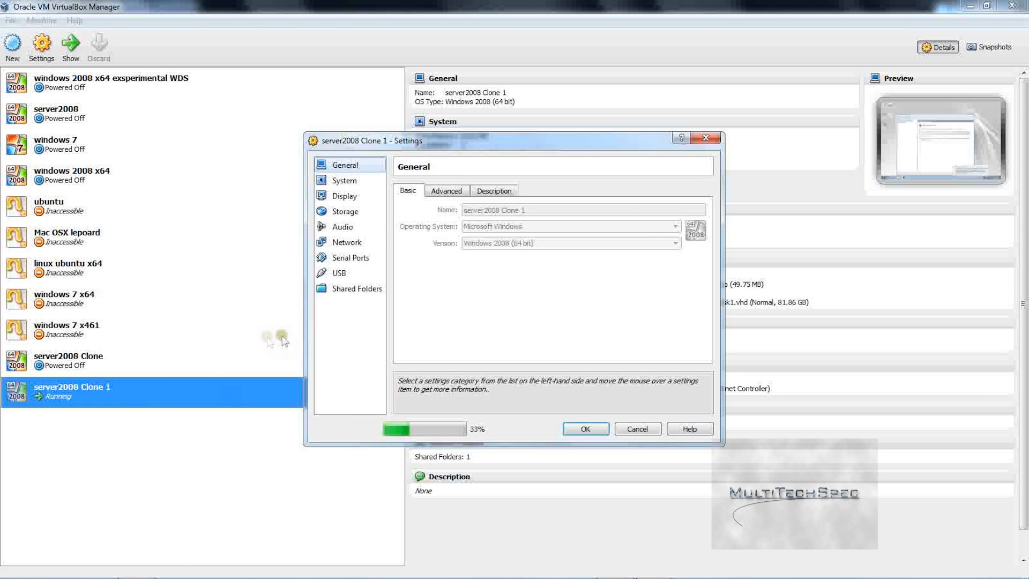
pyautogui.click(343, 289)
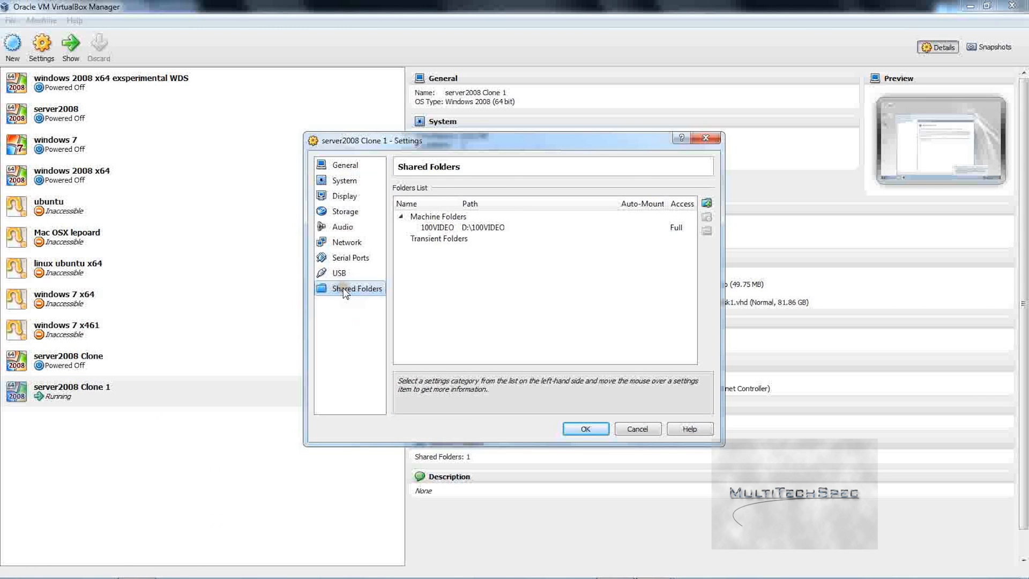
pyautogui.click(706, 203)
pyautogui.click(595, 244)
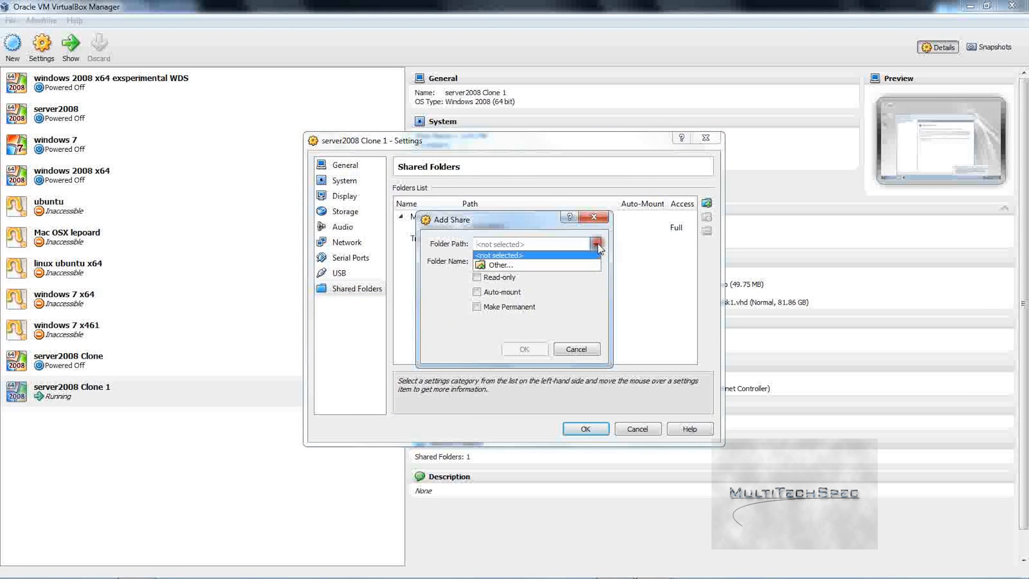
pyautogui.click(596, 244)
# Step: Copy the path of D:\windows 7 32bit with everything from Explorer and paste it as the share's Folder Path
pyautogui.moveTo(251, 574)
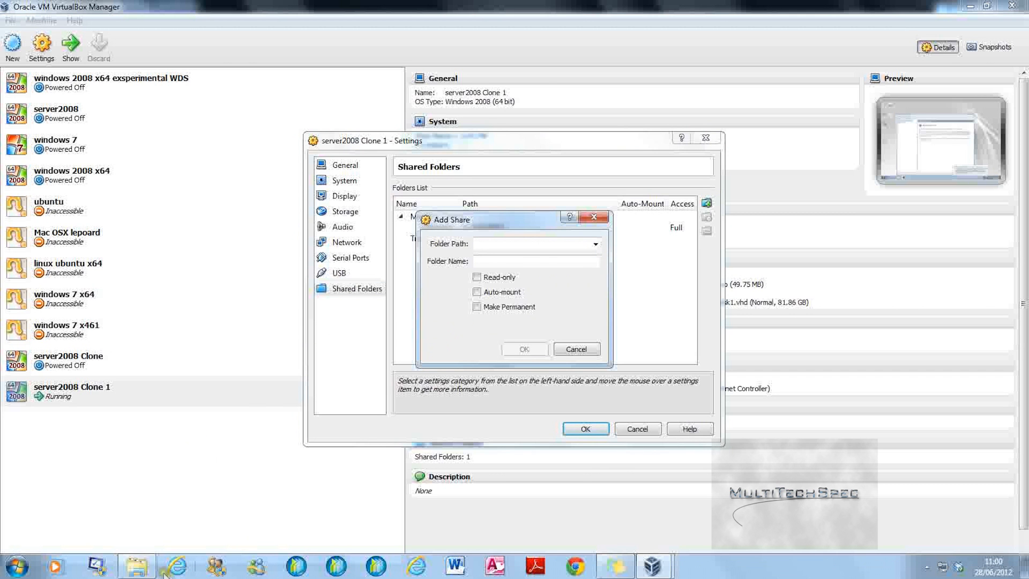
pyautogui.click(140, 567)
pyautogui.click(356, 323)
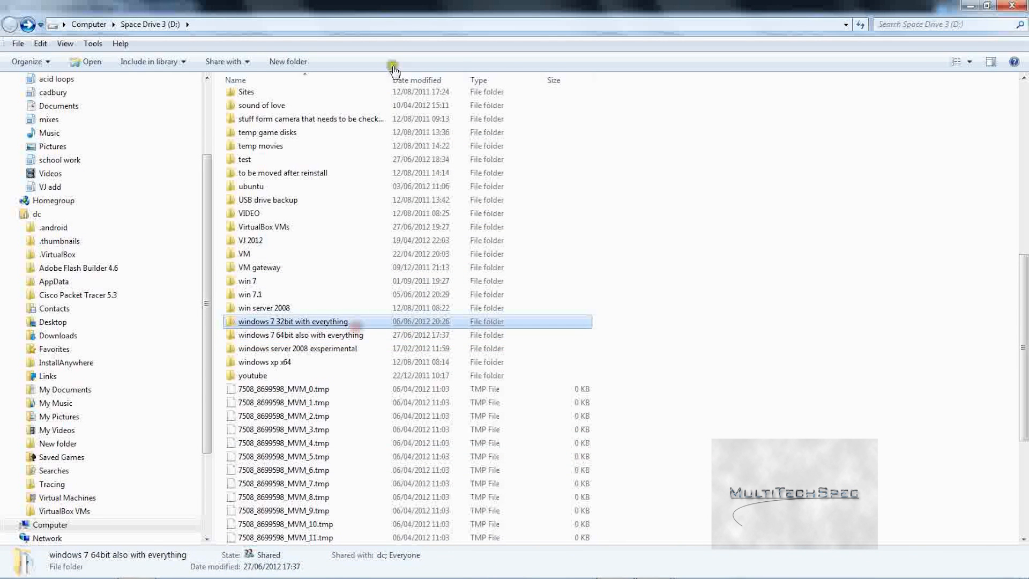
pyautogui.click(359, 24)
pyautogui.rightClick(343, 24)
pyautogui.click(386, 64)
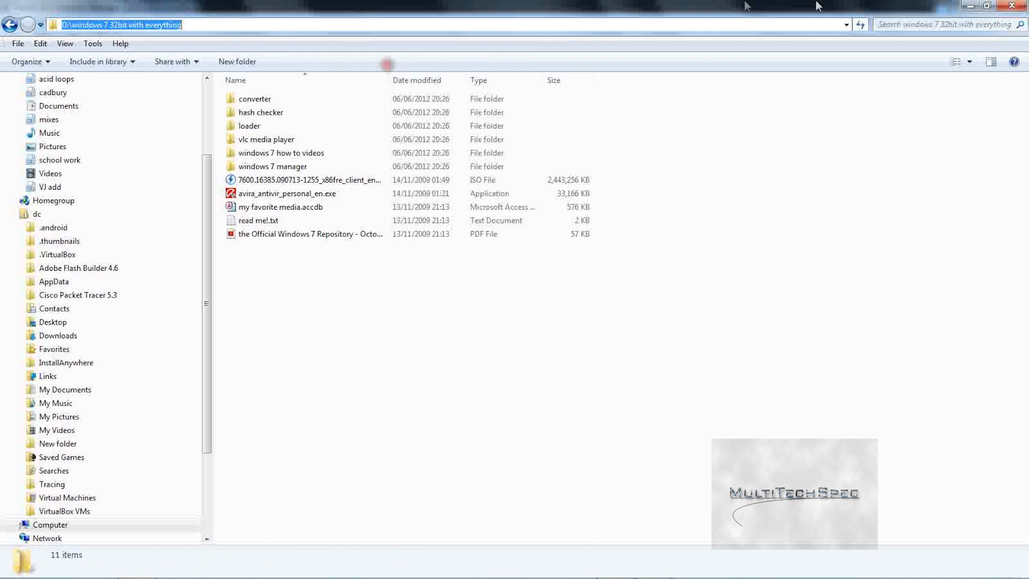
pyautogui.click(969, 6)
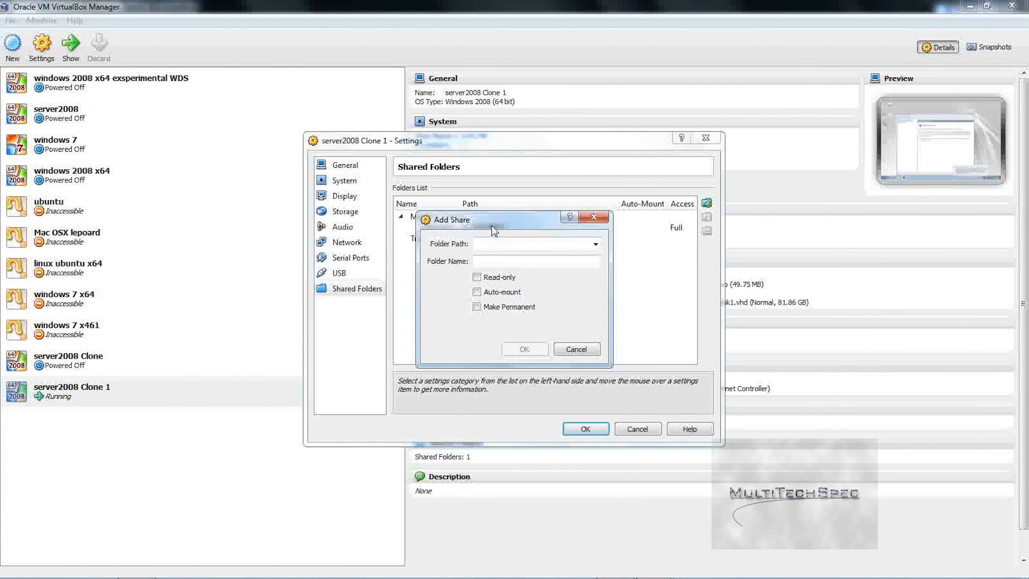
pyautogui.hotkey('ctrl', 'v')
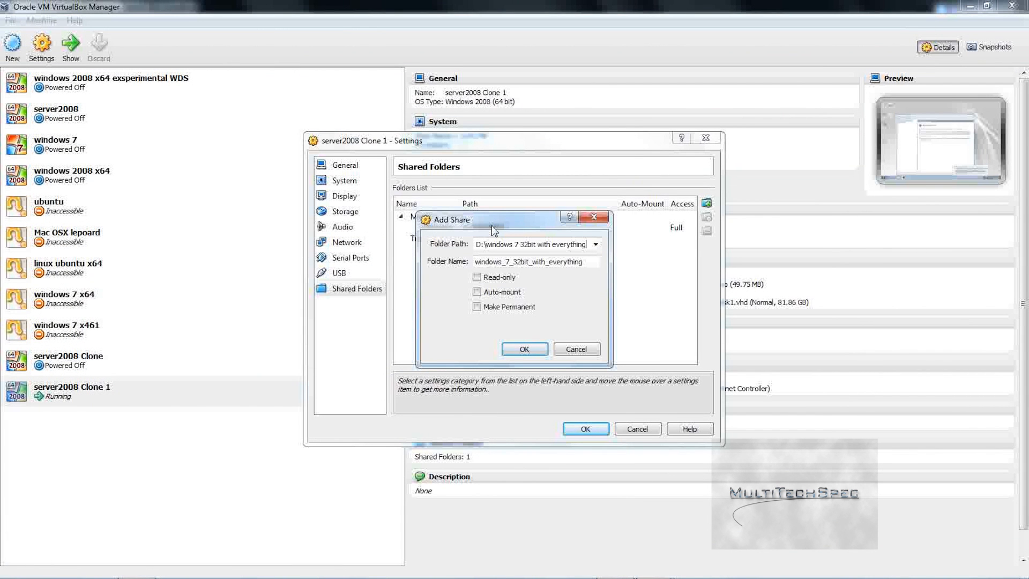
pyautogui.click(526, 349)
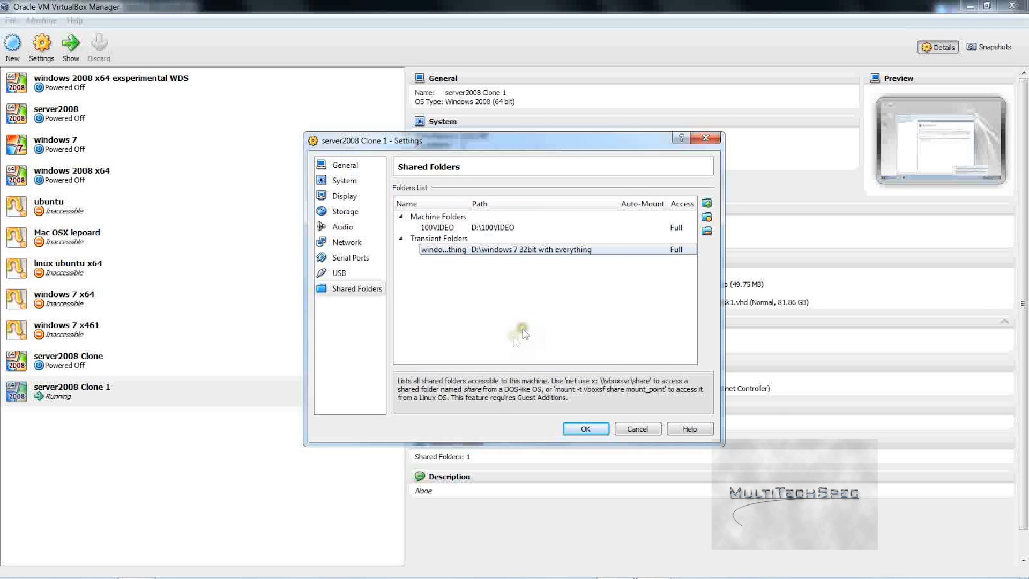
pyautogui.click(706, 203)
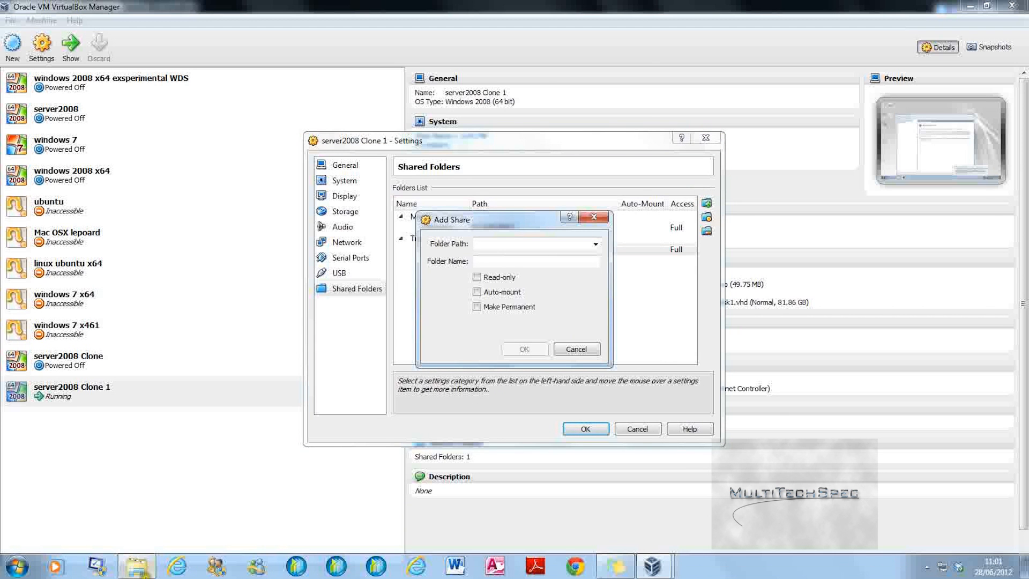
pyautogui.click(137, 566)
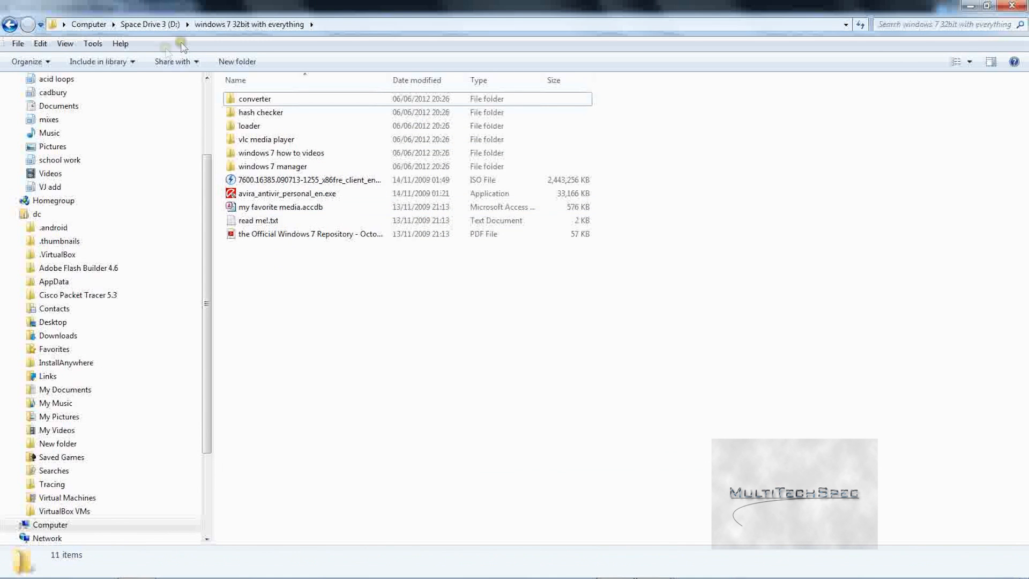
pyautogui.click(152, 24)
pyautogui.click(588, 484)
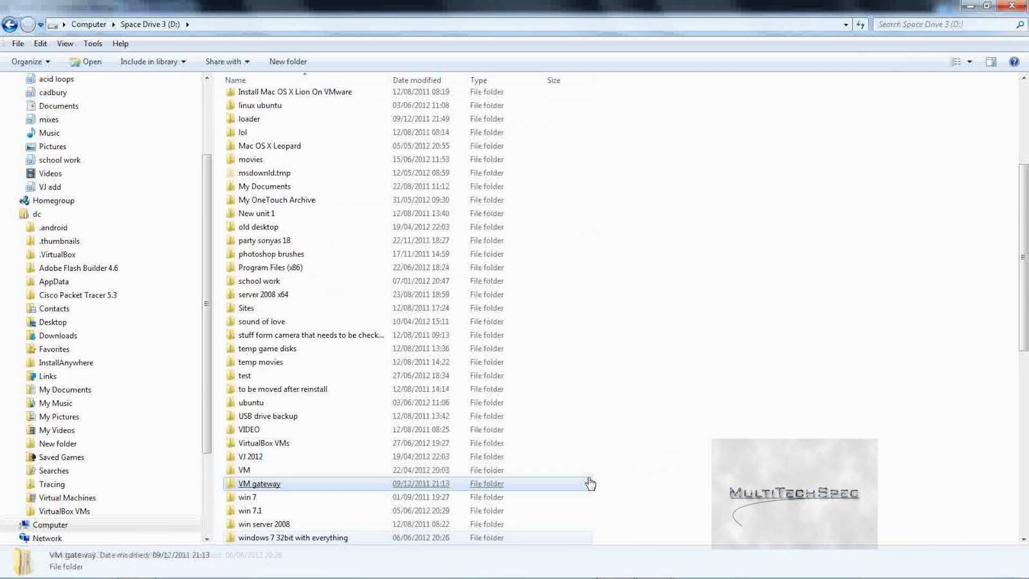
pyautogui.scroll(-3, 587, 483)
pyautogui.click(585, 470)
pyautogui.doubleClick(360, 431)
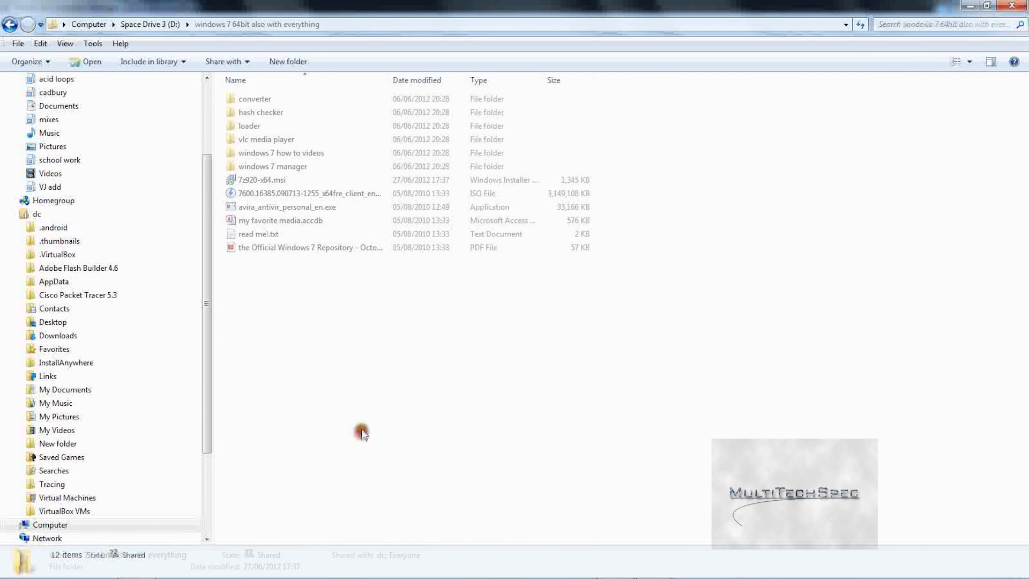
pyautogui.click(336, 26)
pyautogui.rightClick(336, 26)
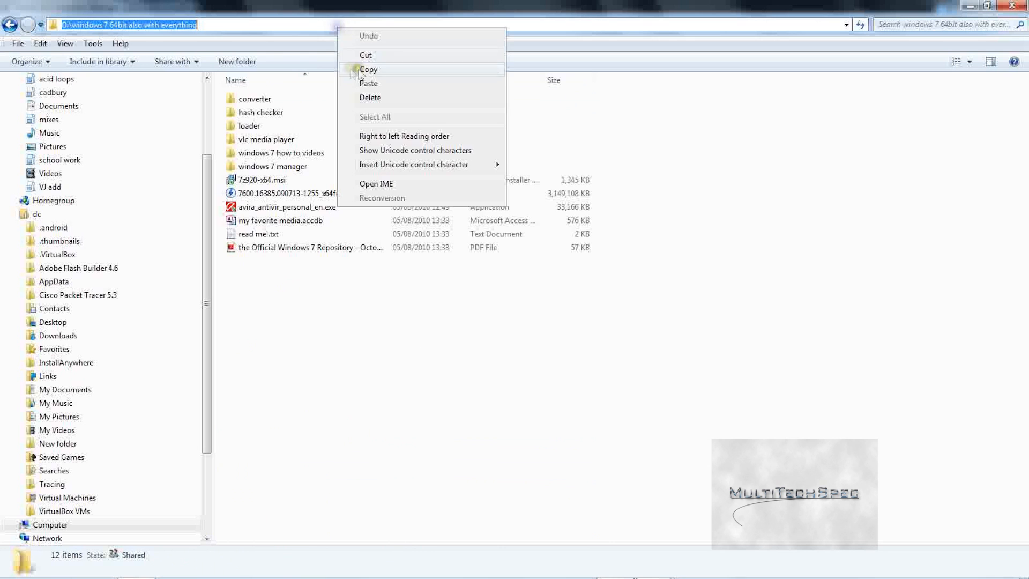
pyautogui.click(349, 66)
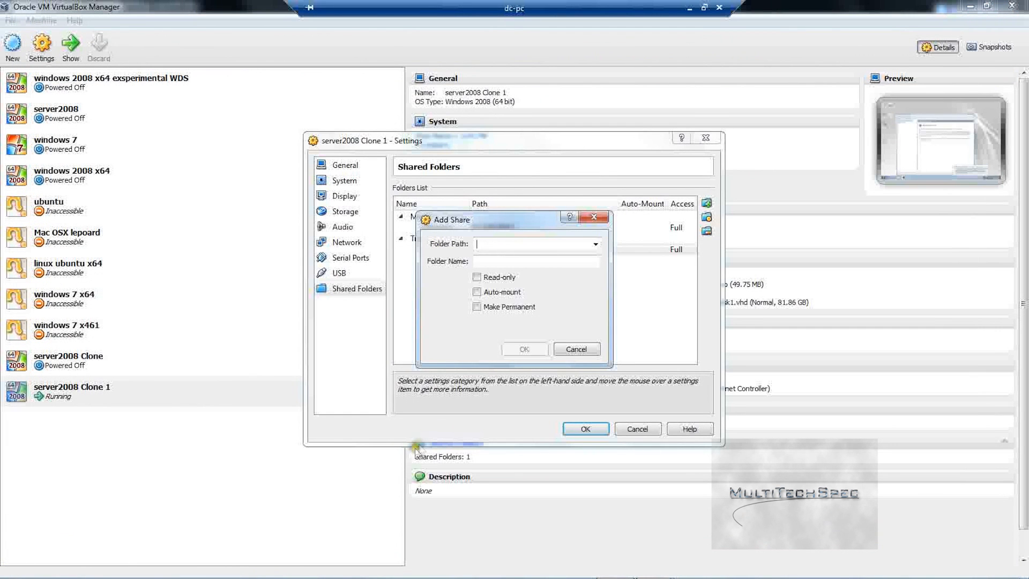
pyautogui.hotkey('ctrl', 'v')
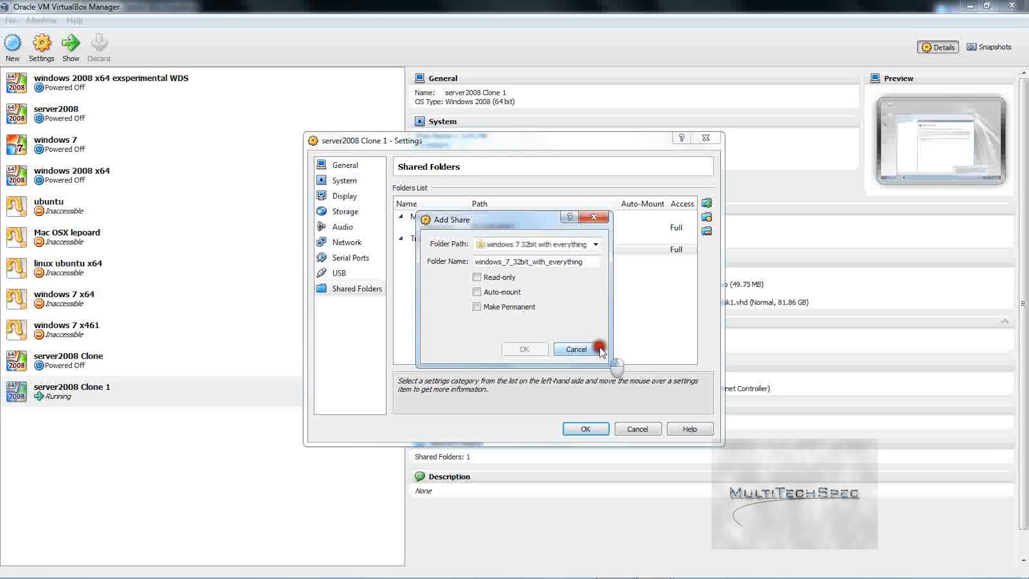
pyautogui.click(538, 345)
pyautogui.moveTo(285, 566)
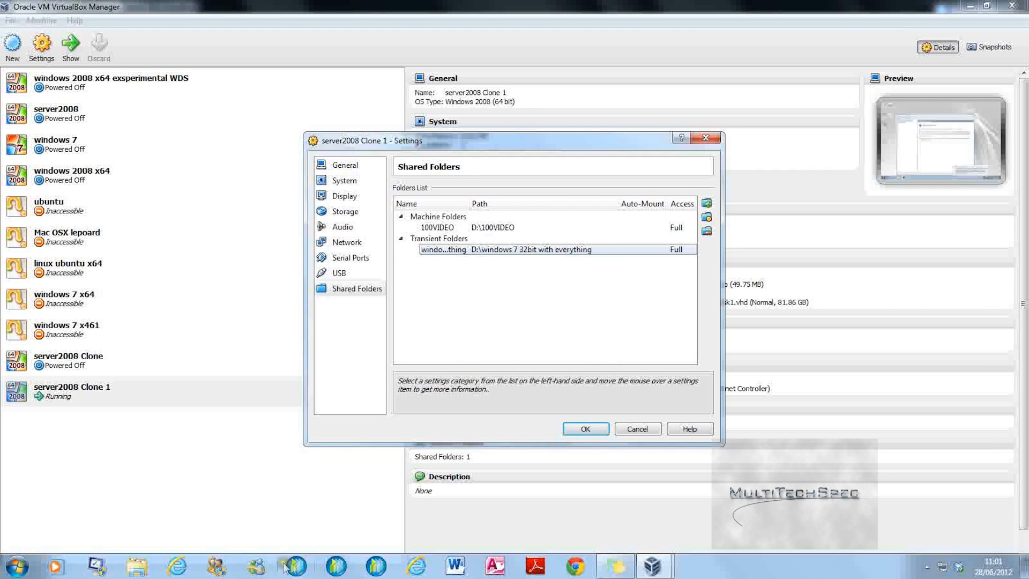
# Step: Copy the full path of D:\windows 7 64bit also with everything from host Explorer
pyautogui.click(141, 569)
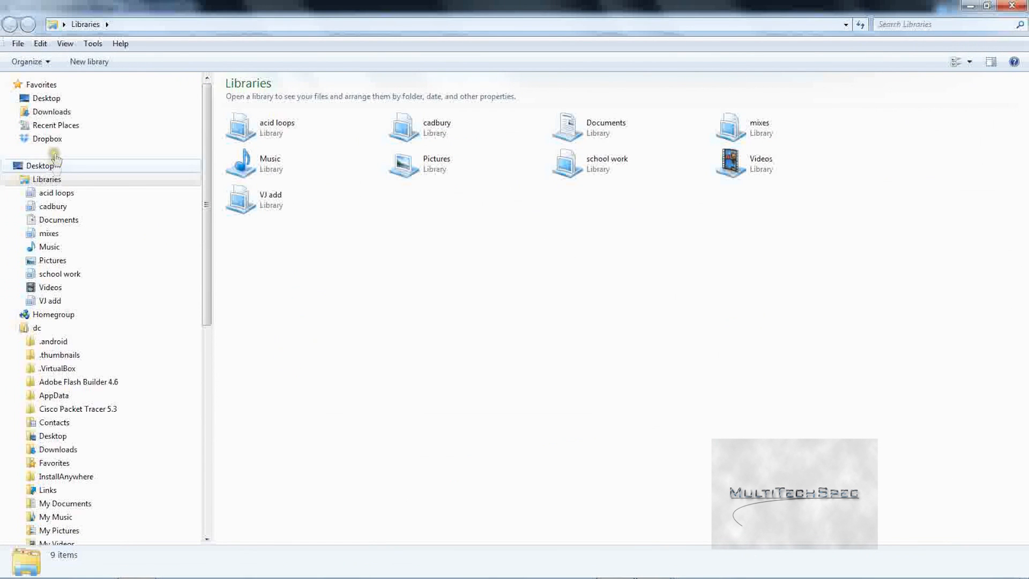
pyautogui.click(54, 98)
pyautogui.doubleClick(741, 99)
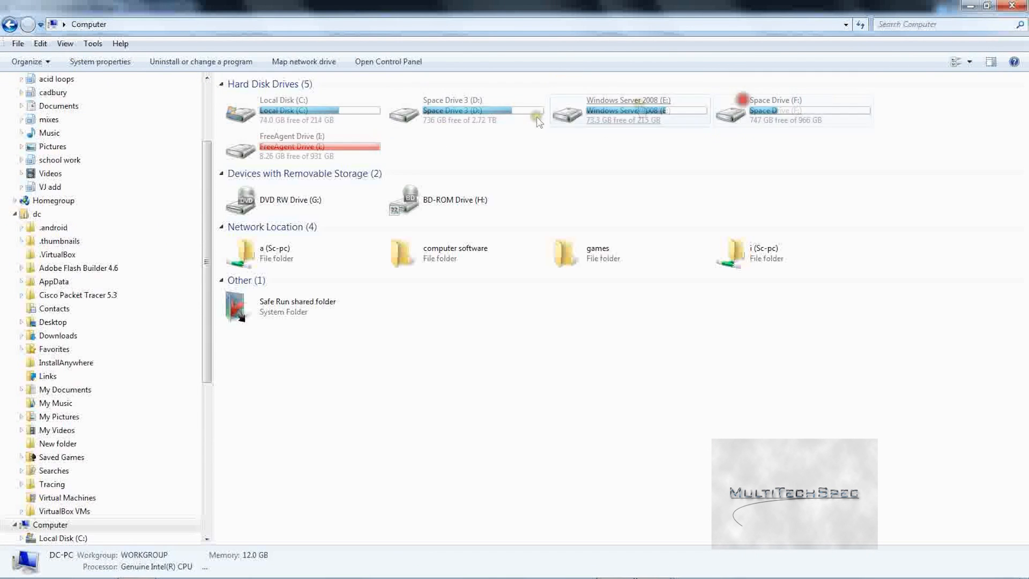
pyautogui.doubleClick(420, 123)
pyautogui.click(684, 204)
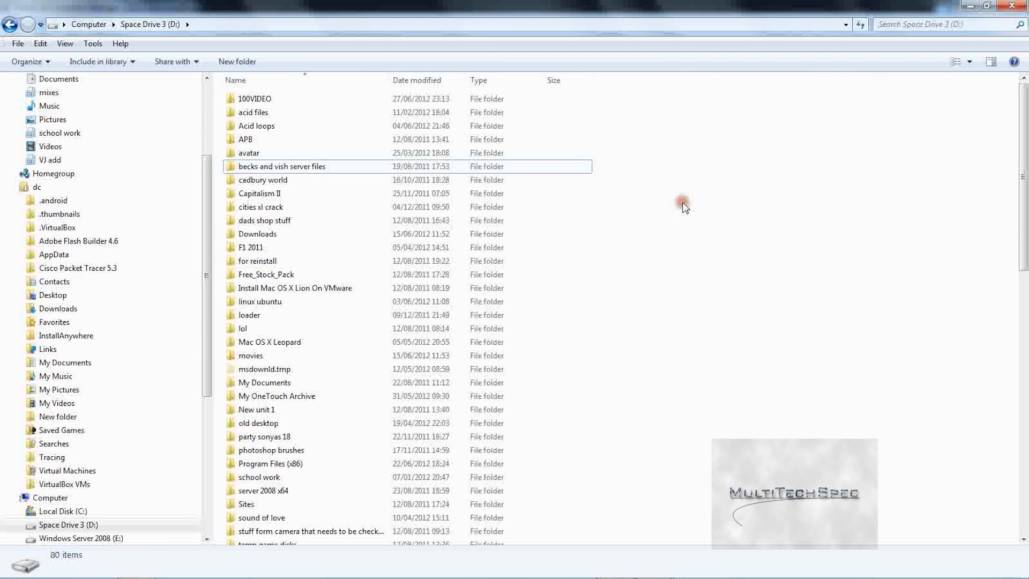
pyautogui.write('win 7.1windows 7 64')
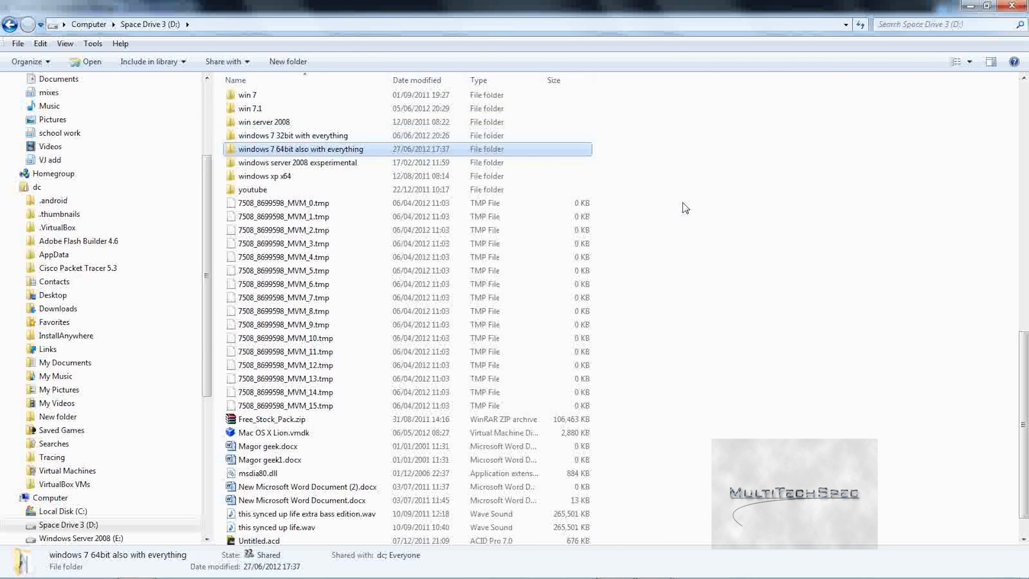
pyautogui.press('Return')
pyautogui.click(357, 25)
pyautogui.rightClick(357, 24)
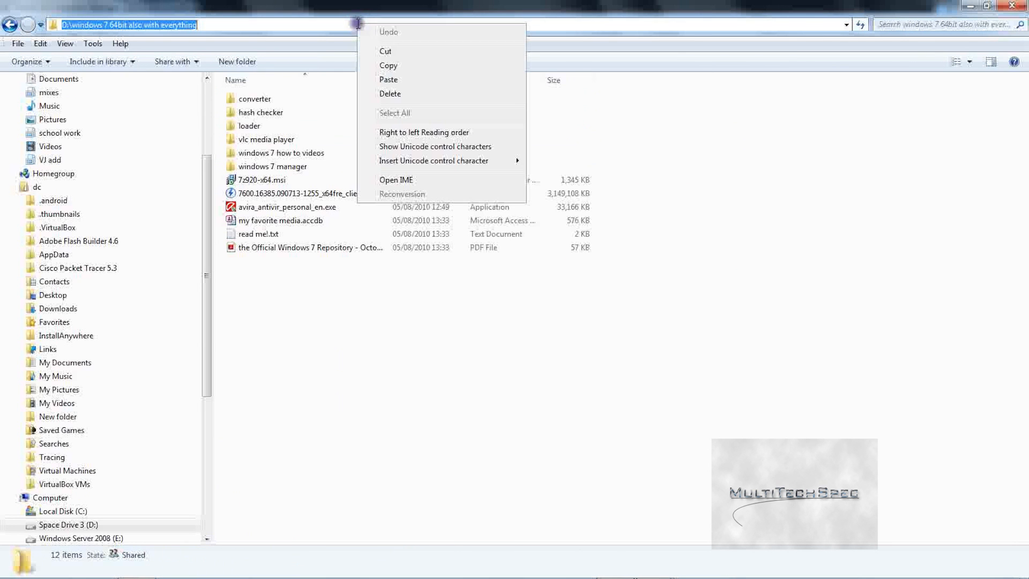
pyautogui.click(441, 64)
pyautogui.click(1013, 6)
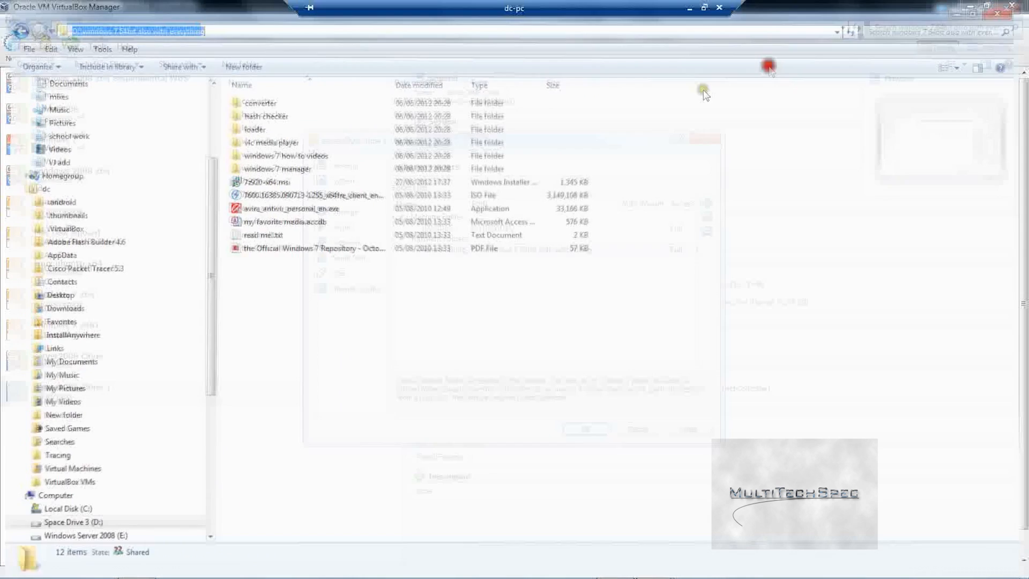
# Step: Add the copied 64-bit folder path as a second share and save the machine settings
pyautogui.click(706, 216)
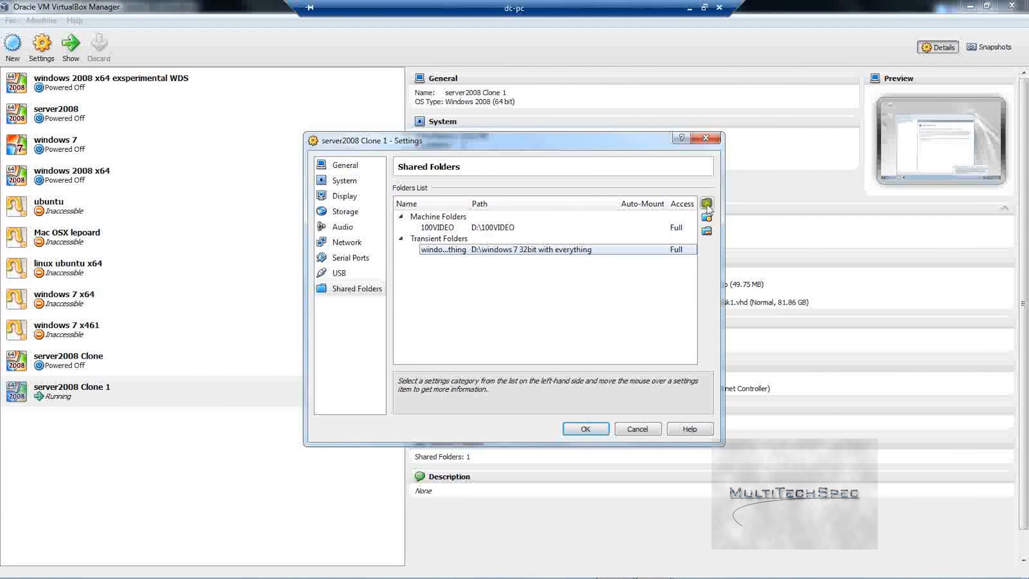
pyautogui.write('v')
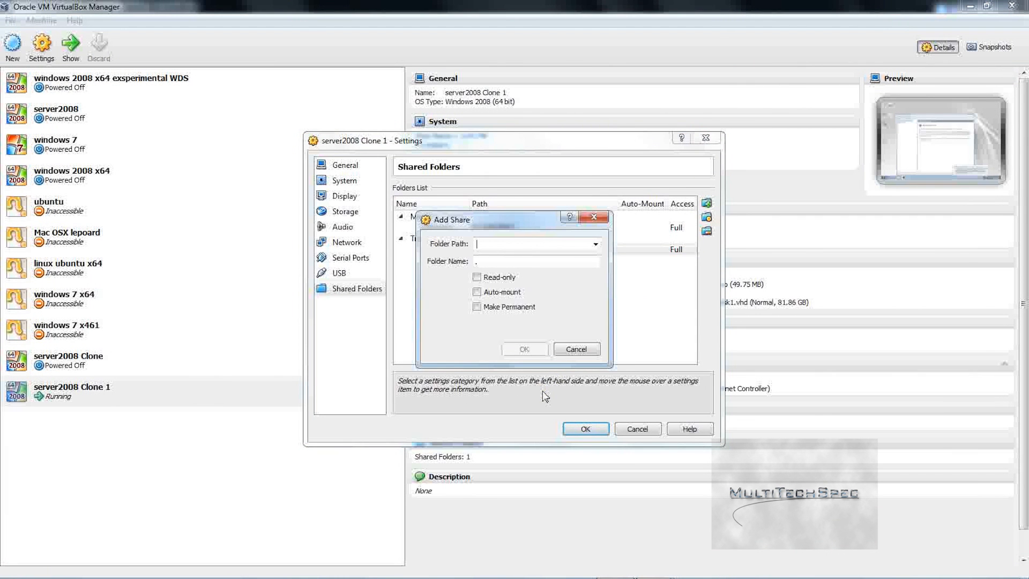
pyautogui.hotkey('ctrl', 'v')
pyautogui.press('Return')
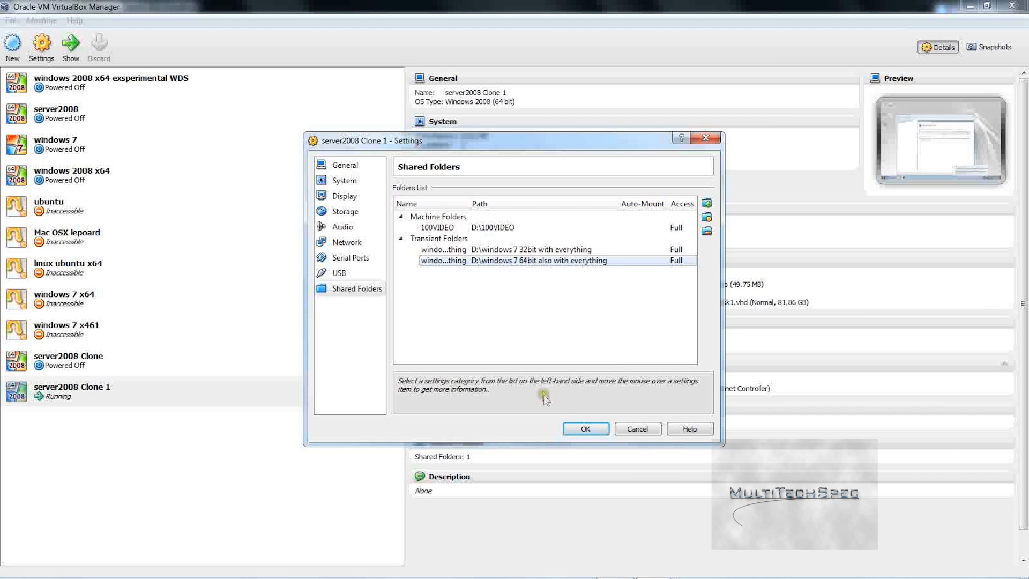
pyautogui.click(583, 428)
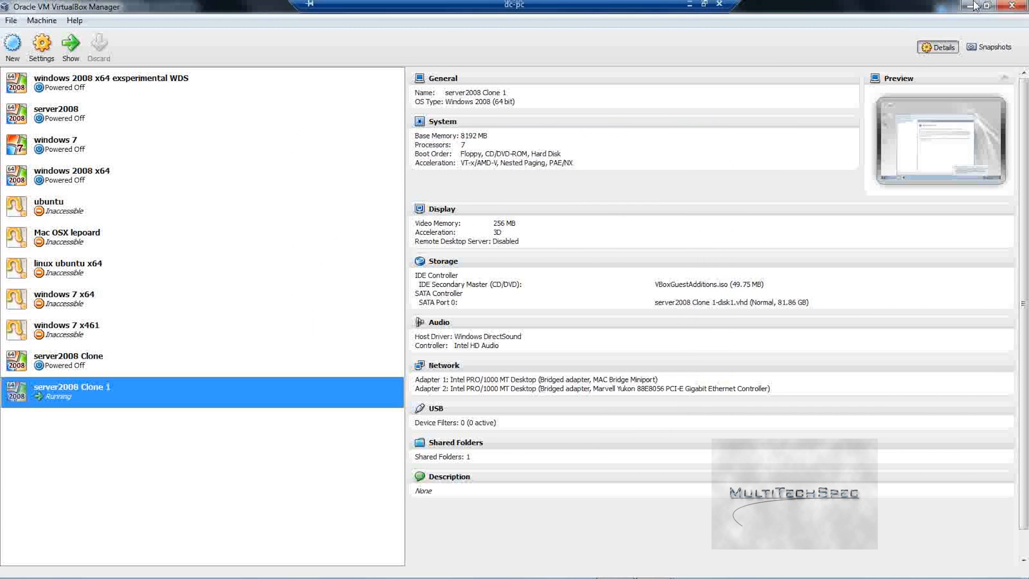
pyautogui.hotkey('alt', 'Tab')
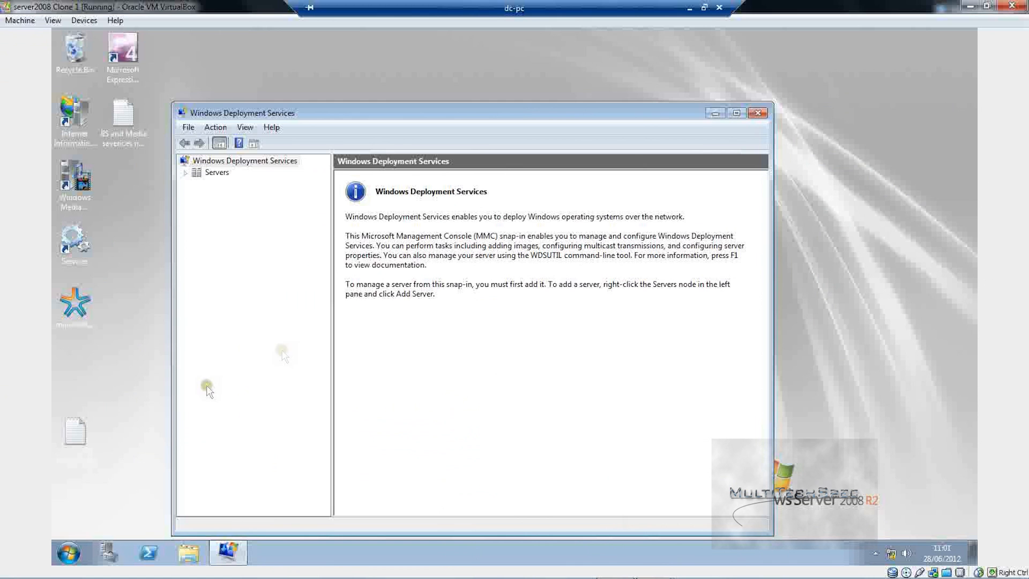
# Step: In the guest's WDS console, expand Servers, select WIN-2UA0QKUI0FQ.cloud2.com, and open Install Images
pyautogui.click(74, 553)
pyautogui.click(394, 373)
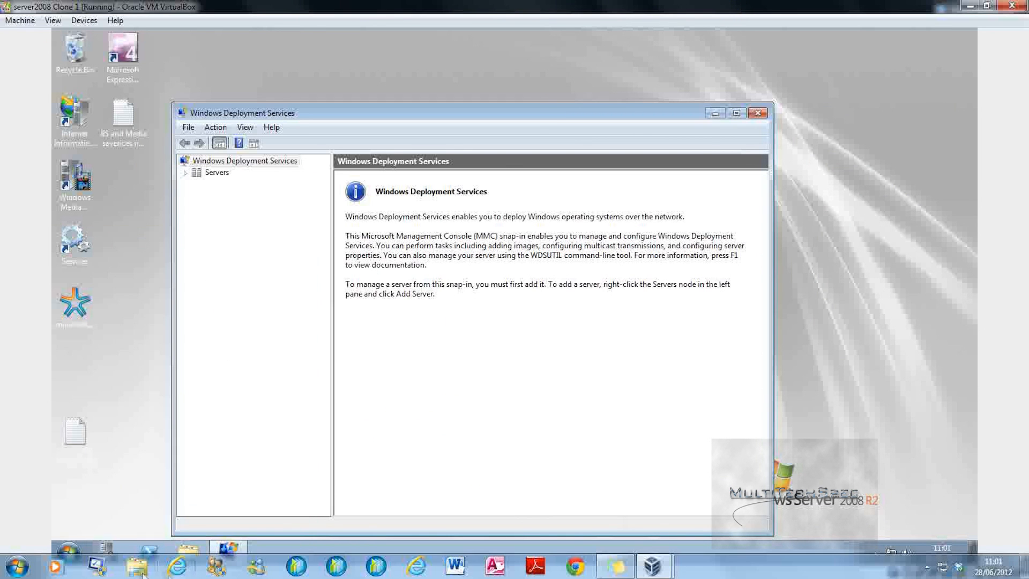
pyautogui.click(185, 173)
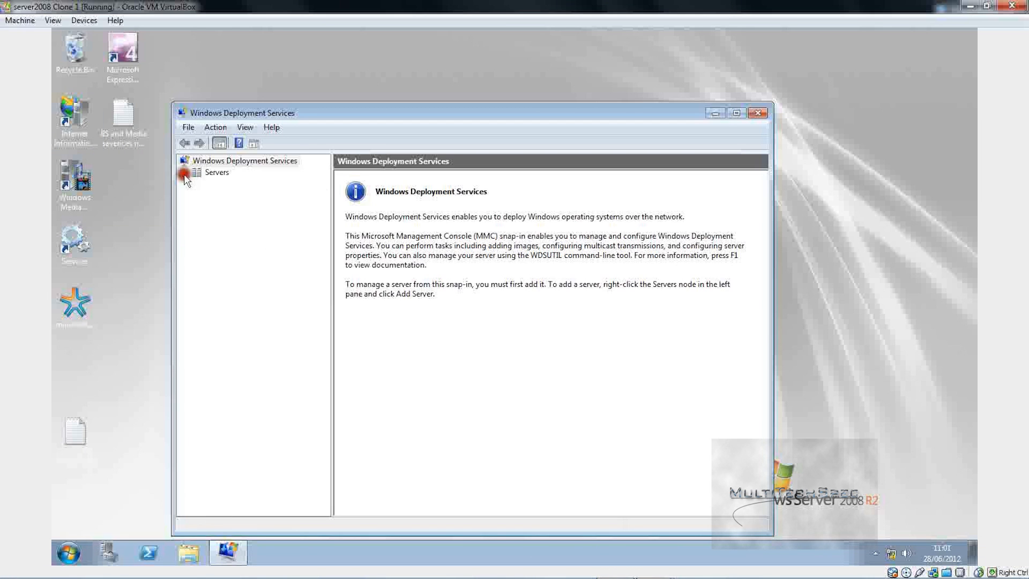
pyautogui.click(215, 184)
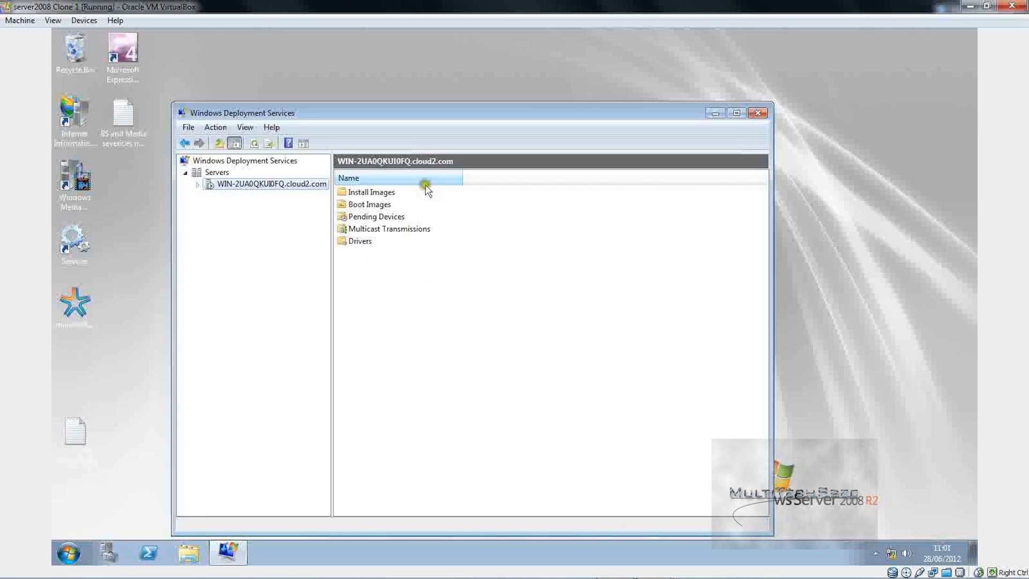
pyautogui.doubleClick(349, 193)
pyautogui.click(69, 551)
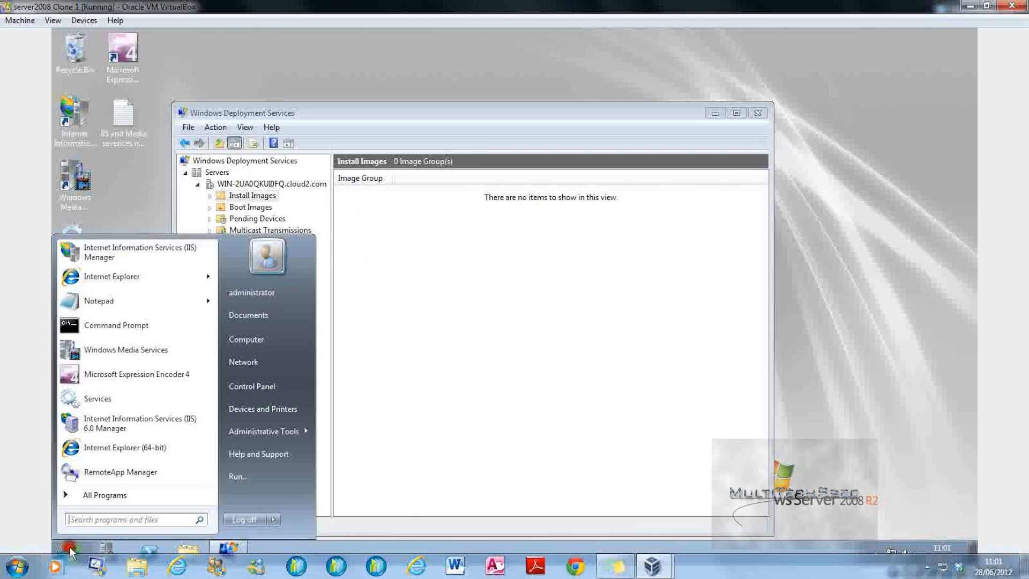
# Step: Turn on network discovery in the guest's Network location and open VBOXSVR's shares
pyautogui.click(242, 362)
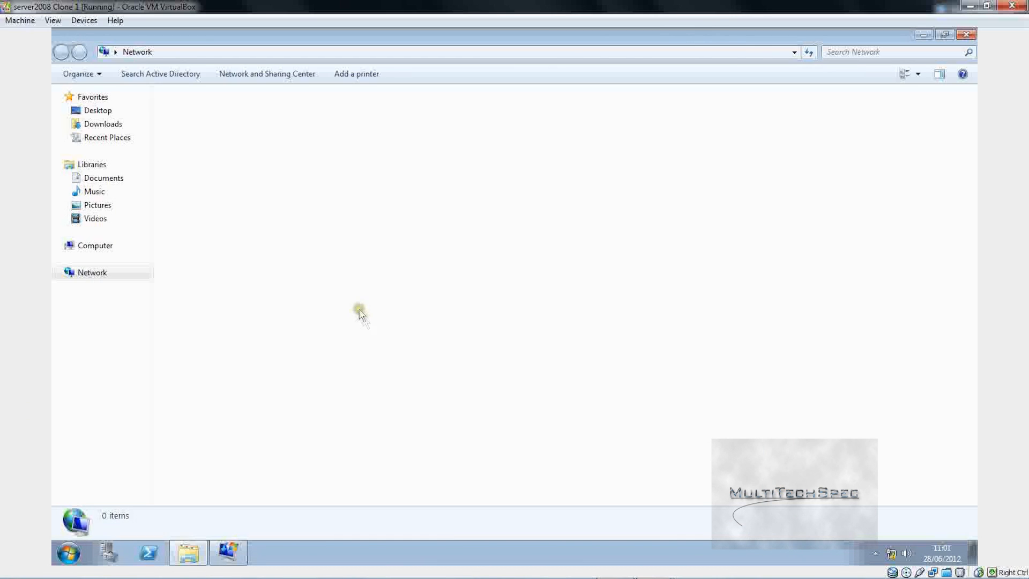
pyautogui.click(206, 94)
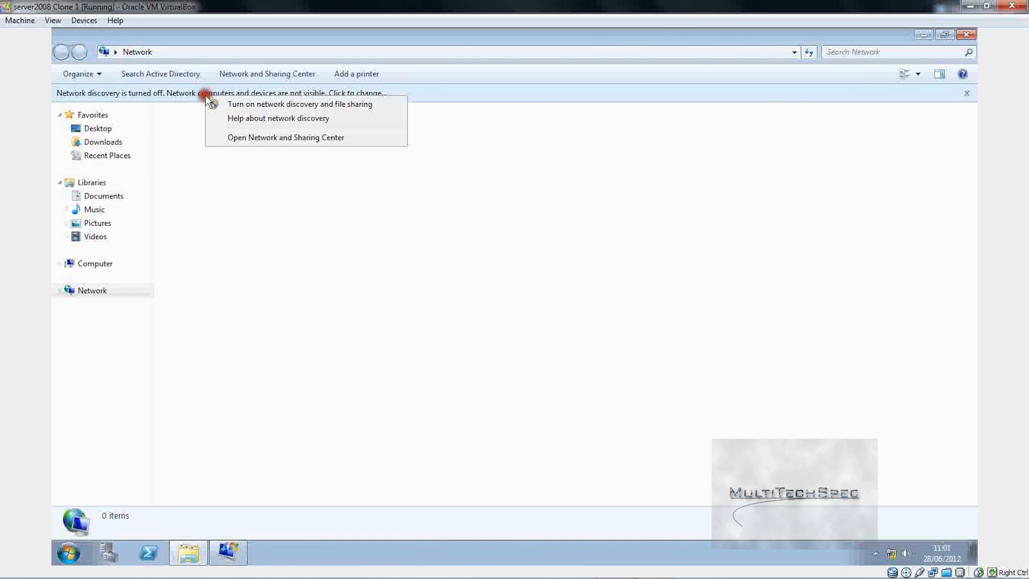
pyautogui.click(223, 102)
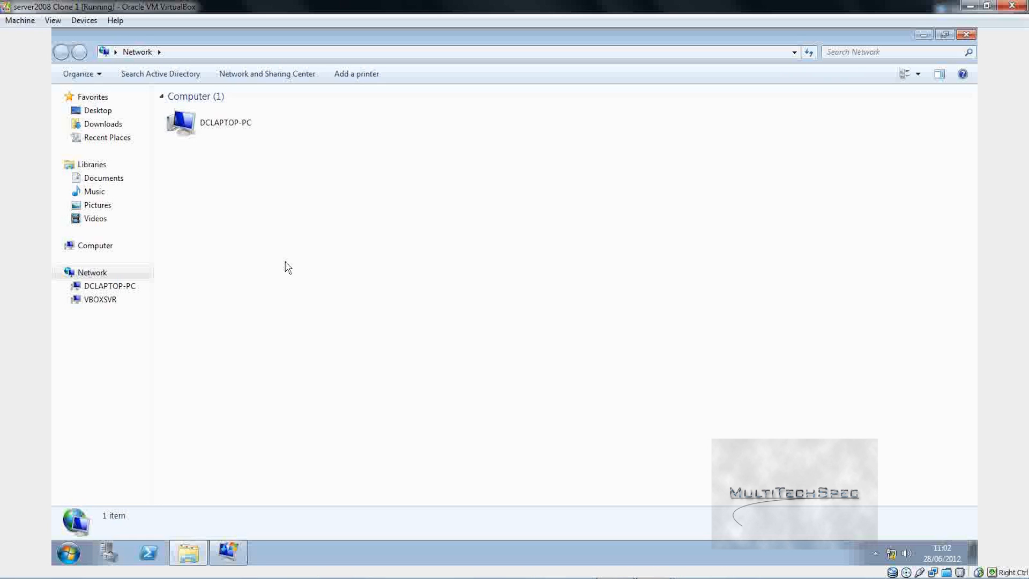
pyautogui.click(107, 299)
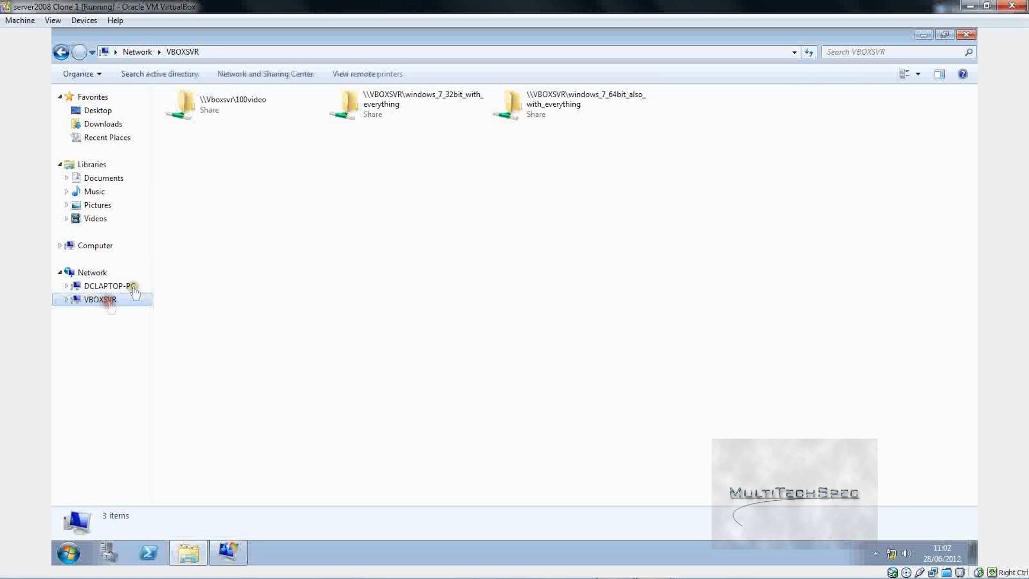
# Step: Copy the 32-bit Windows 7 ISO from its VBOXSVR share to the guest desktop, then return to VBOXSVR
pyautogui.doubleClick(431, 99)
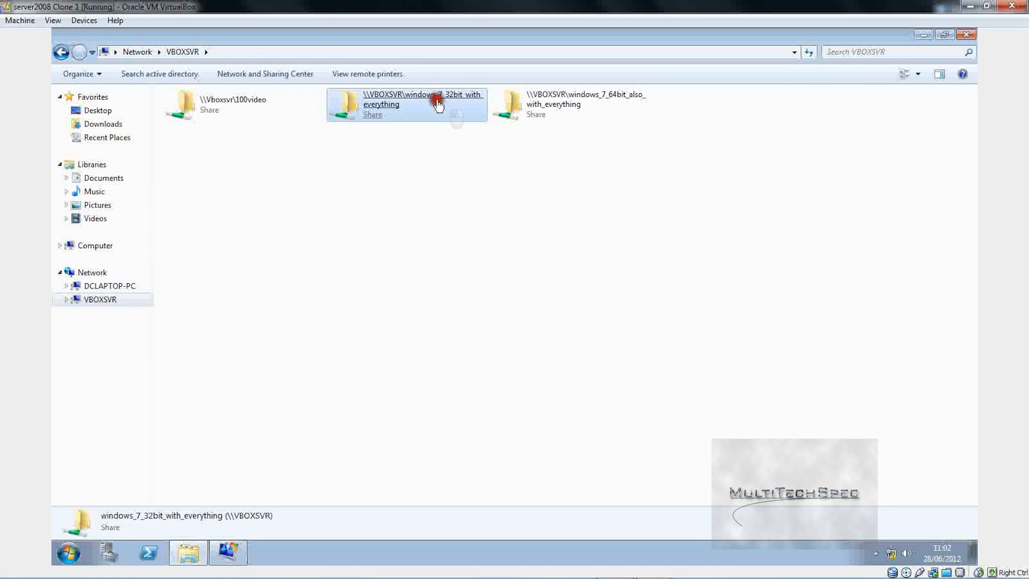
pyautogui.click(246, 235)
pyautogui.click(273, 298)
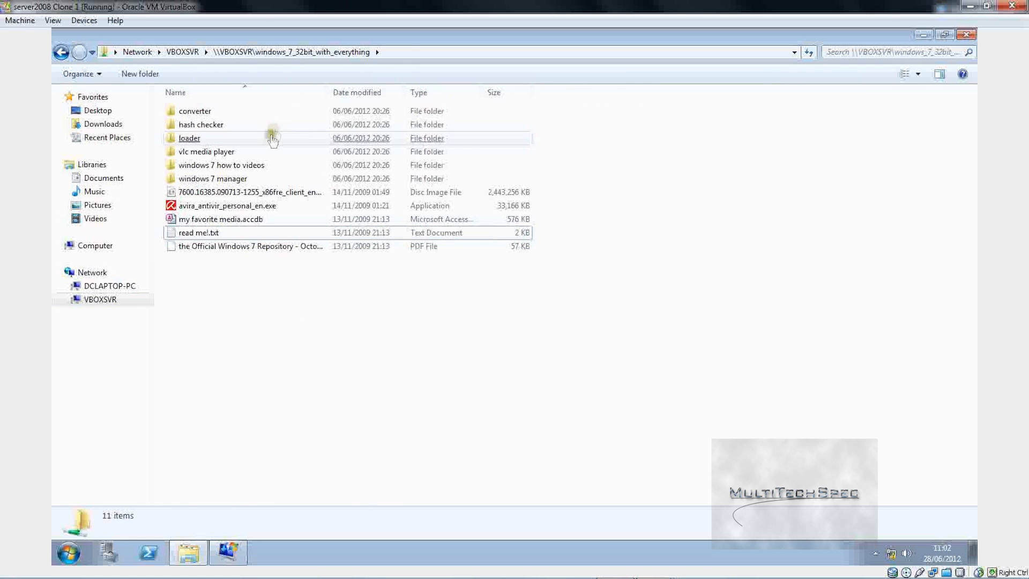
pyautogui.click(272, 194)
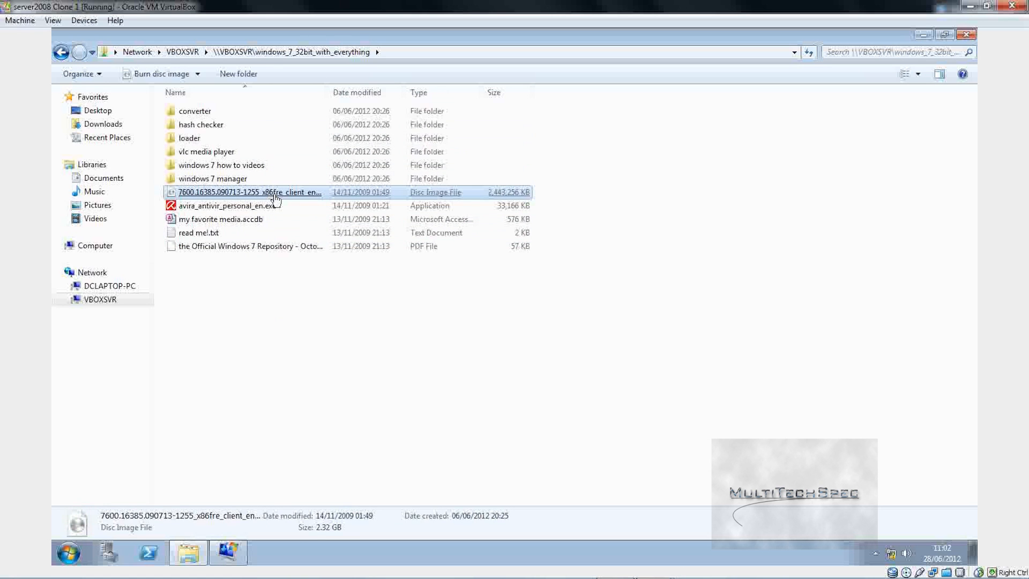
pyautogui.rightClick(273, 195)
pyautogui.click(401, 283)
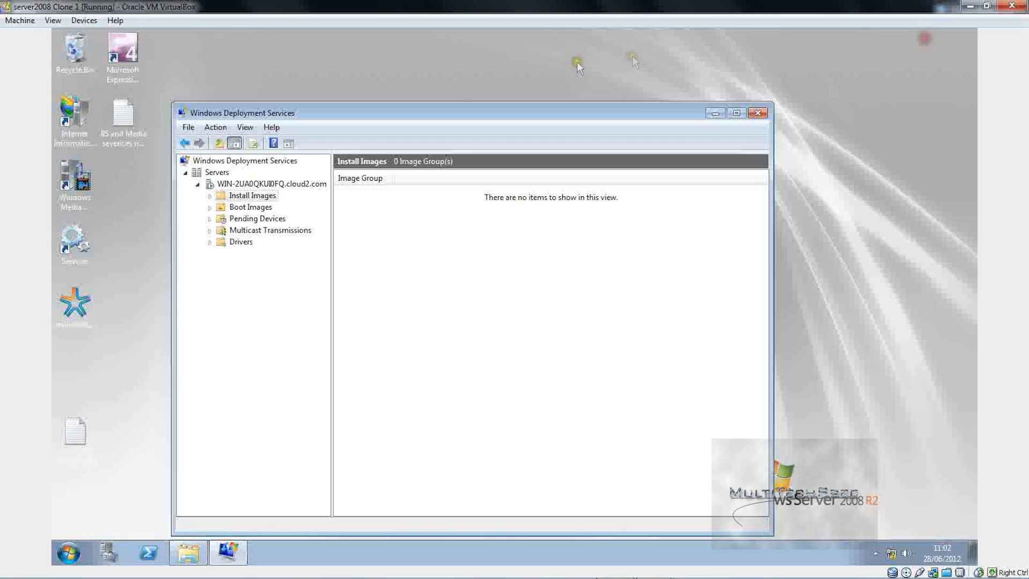
pyautogui.rightClick(142, 247)
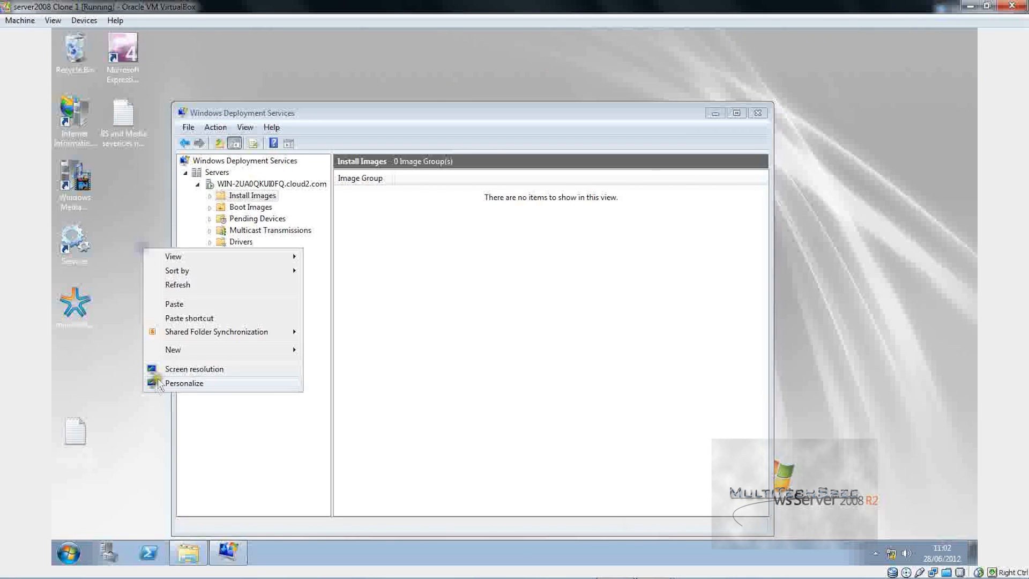
pyautogui.click(214, 303)
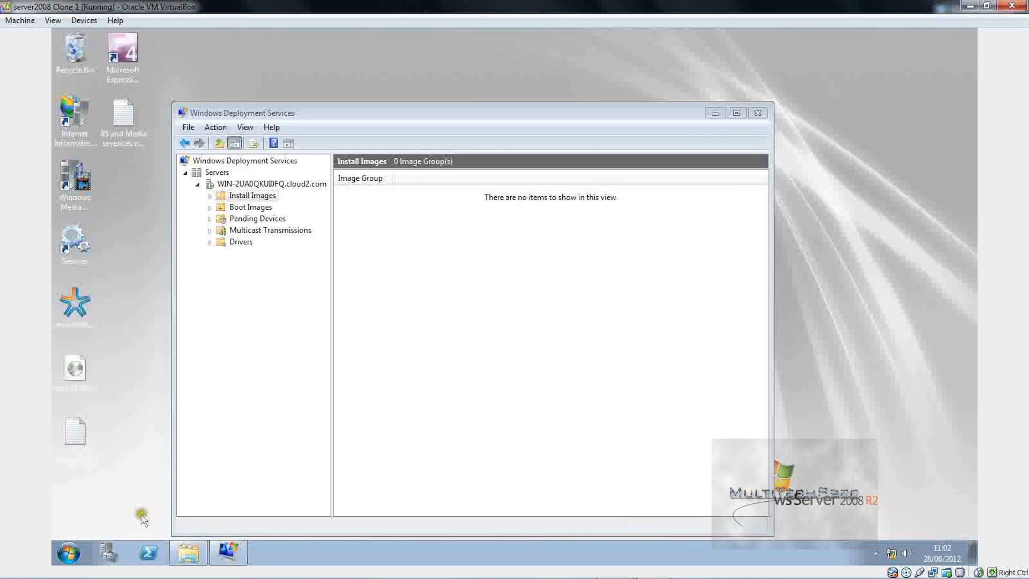
pyautogui.click(188, 551)
pyautogui.click(185, 499)
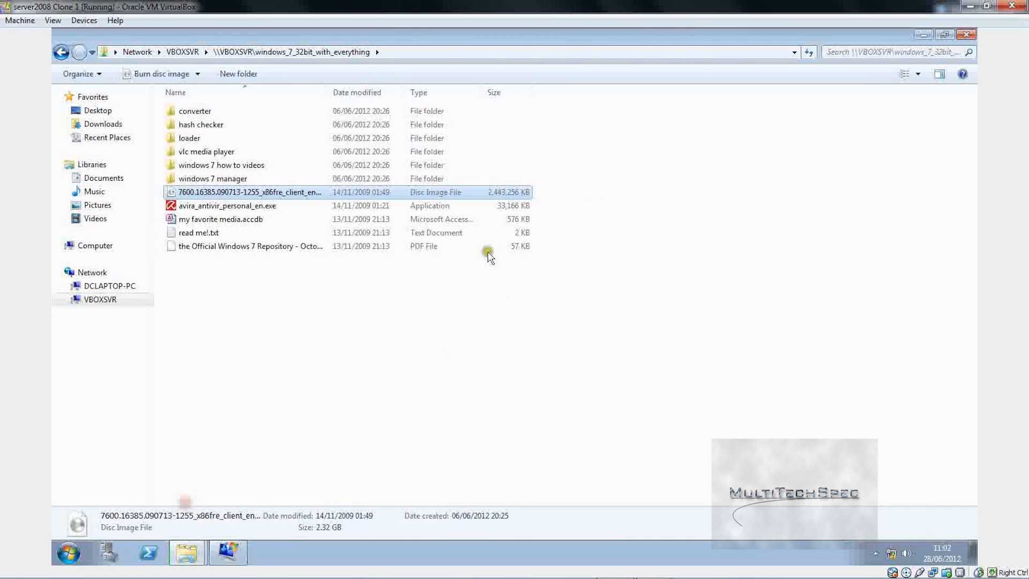
pyautogui.click(182, 52)
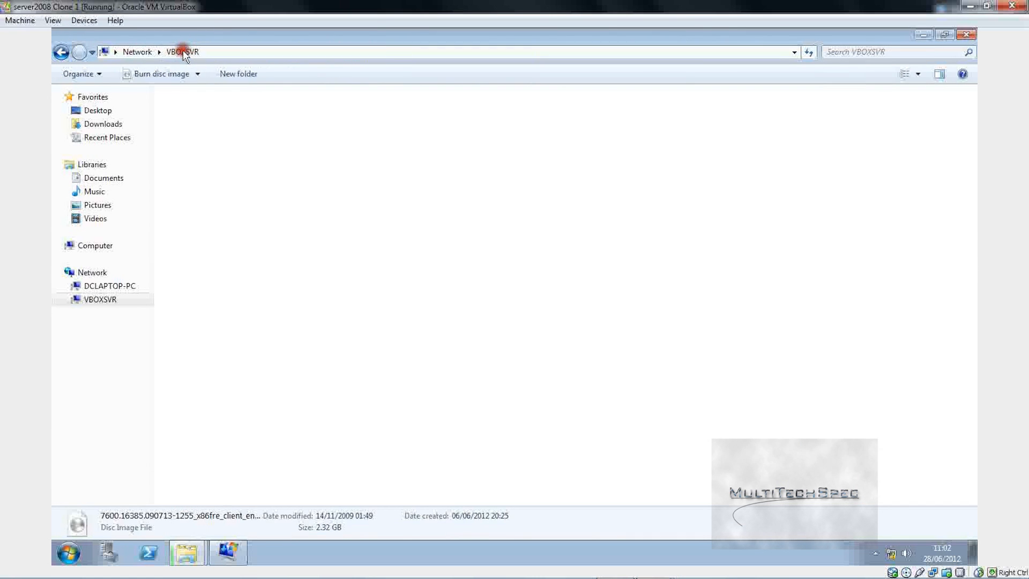
# Step: Copy the 3.00 GB 64-bit Windows 7 ISO onto the guest desktop, then open 7z920-x64.msi
pyautogui.doubleClick(560, 103)
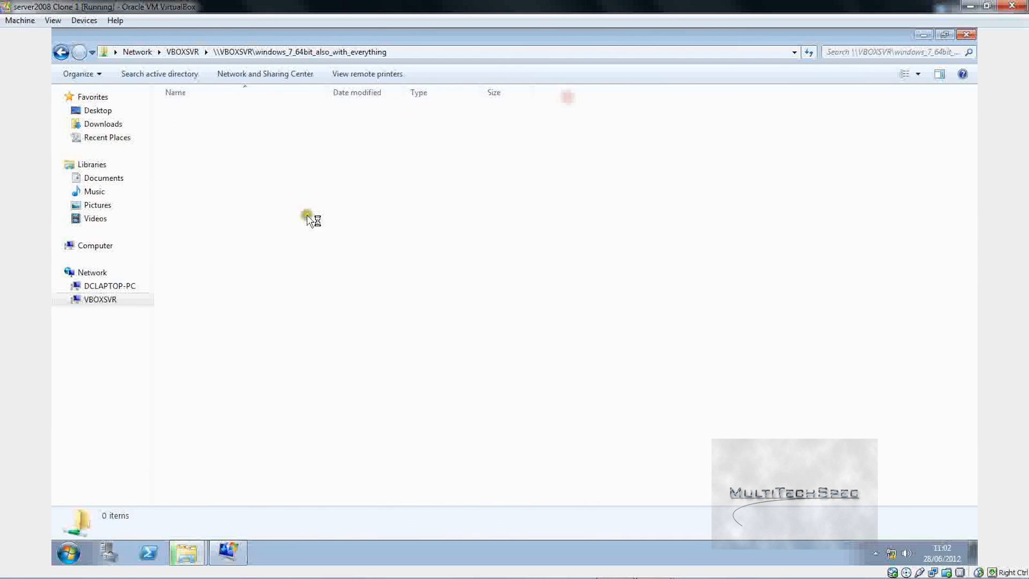
pyautogui.click(211, 140)
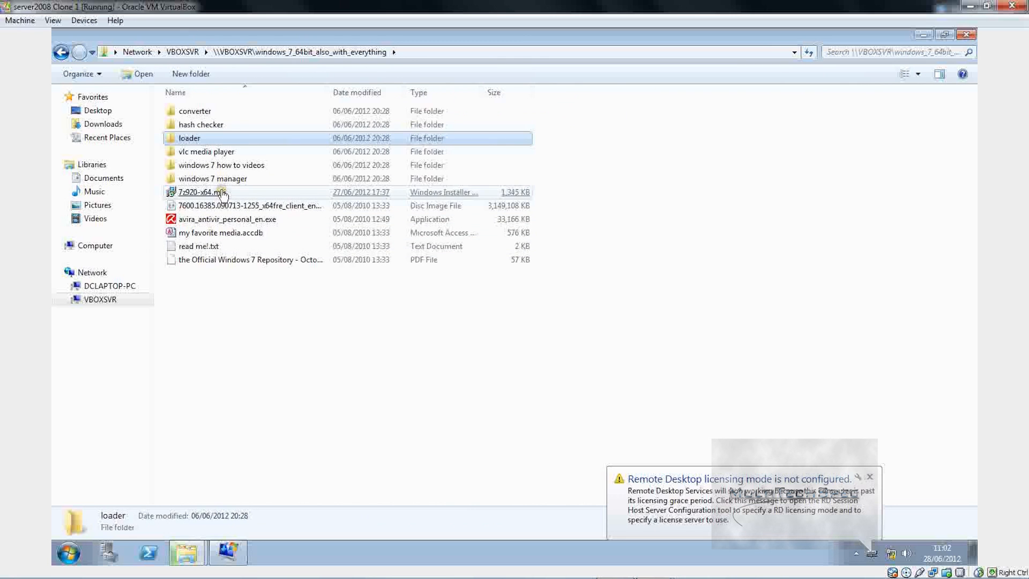
pyautogui.rightClick(225, 206)
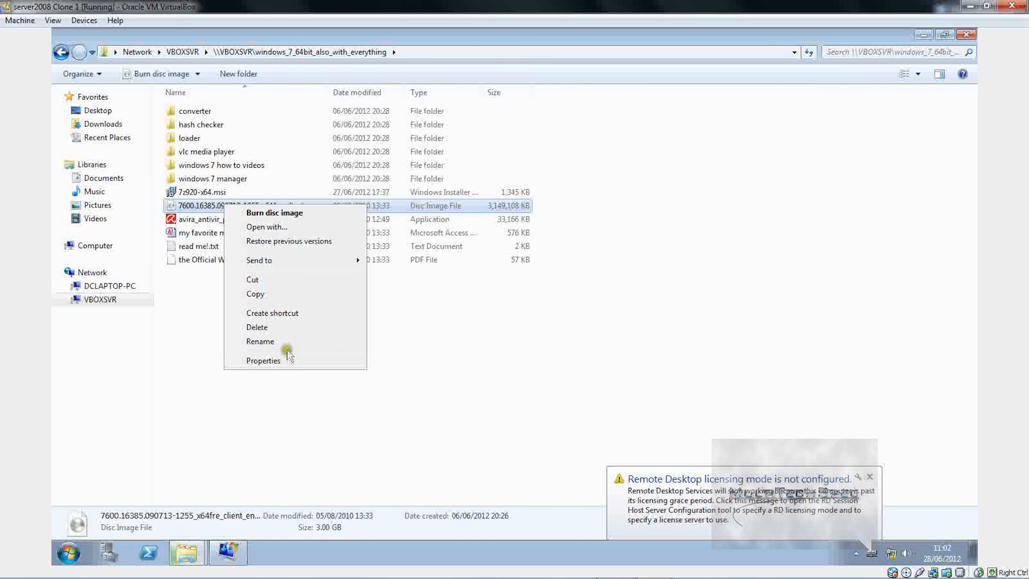
pyautogui.click(310, 299)
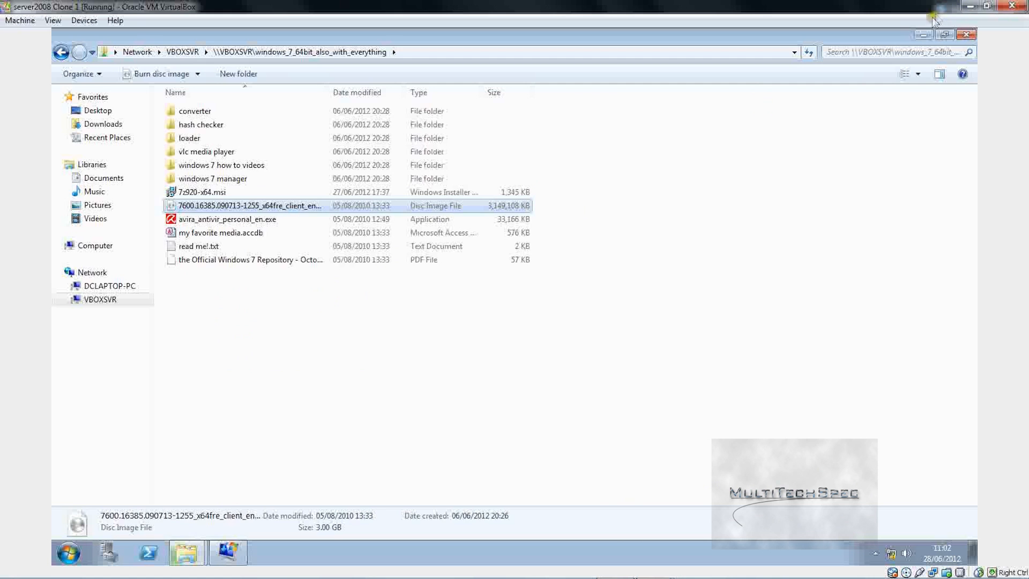
pyautogui.click(926, 35)
pyautogui.rightClick(233, 70)
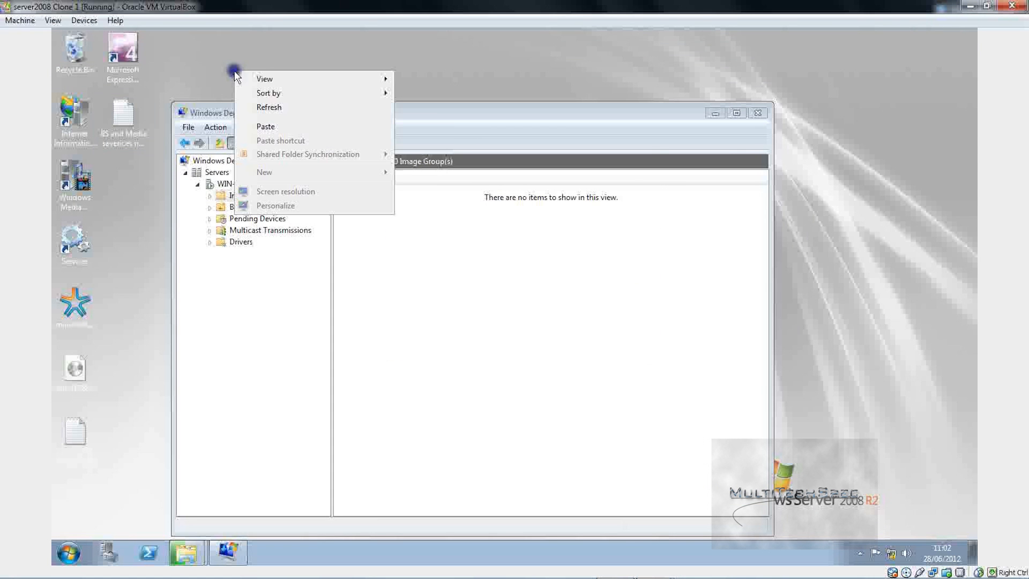
pyautogui.click(279, 127)
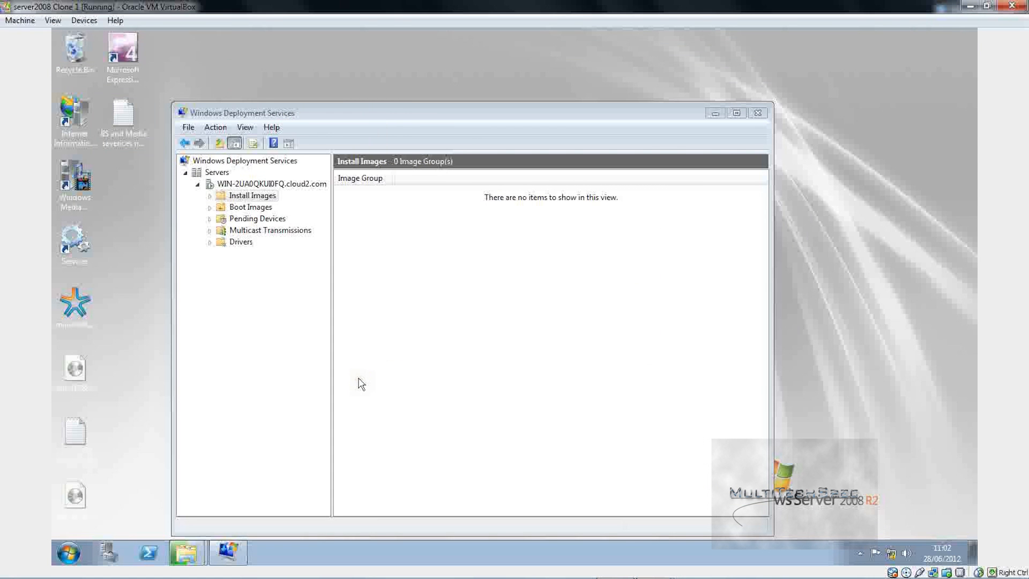
pyautogui.moveTo(185, 552)
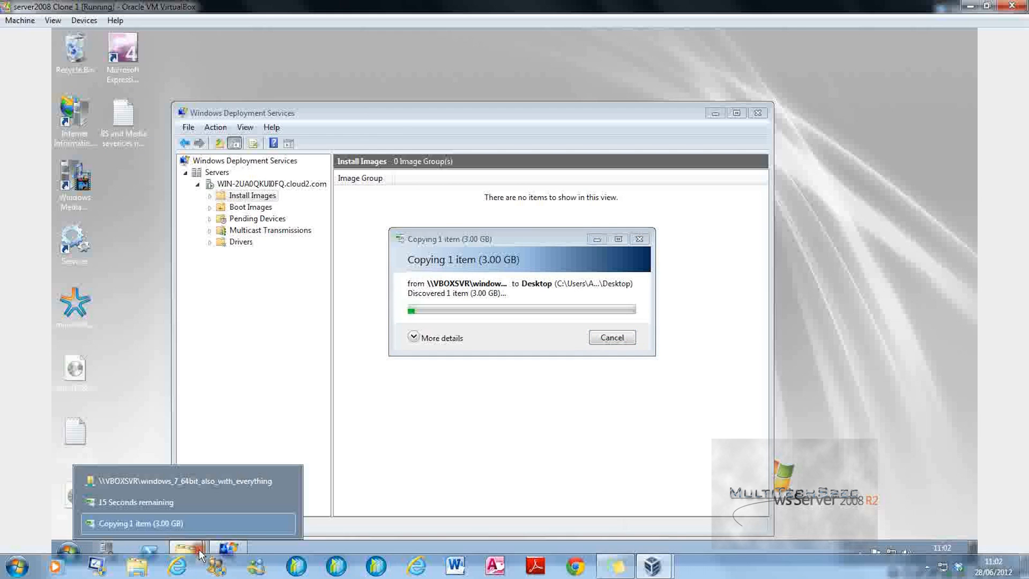
pyautogui.click(189, 481)
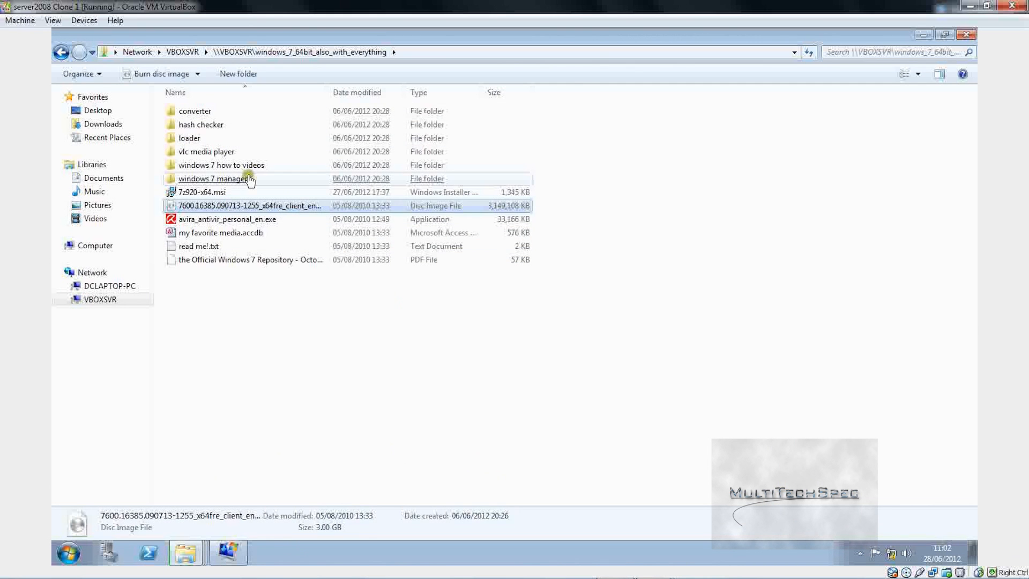
pyautogui.rightClick(249, 194)
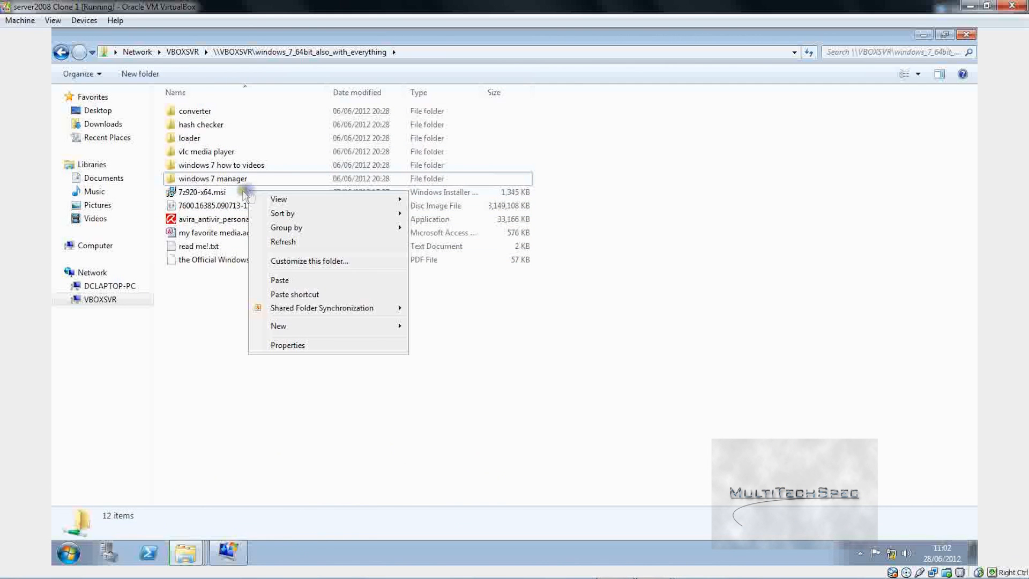
pyautogui.doubleClick(172, 192)
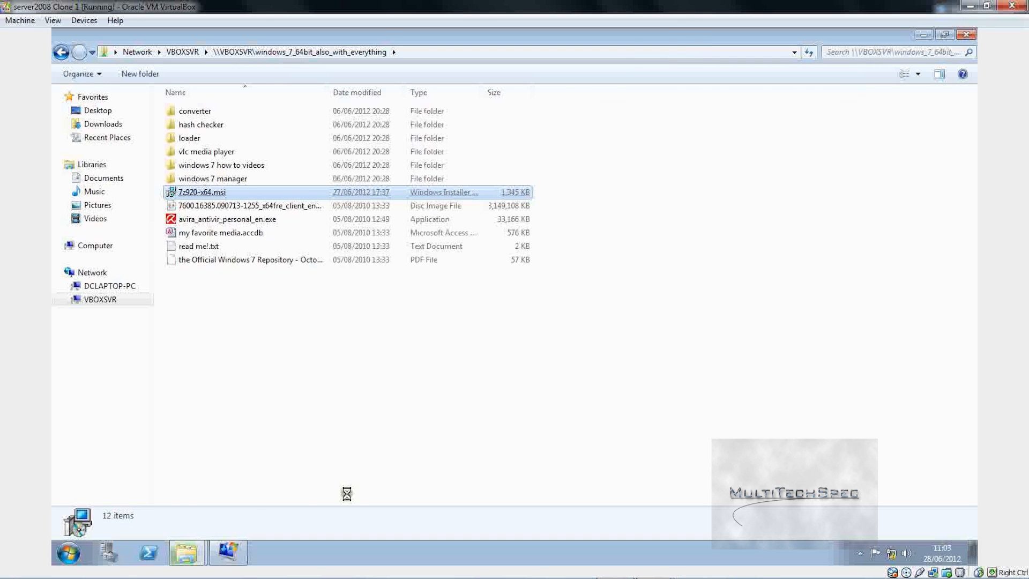
# Step: Bring up the 64-bit image copy and show its detailed progress
pyautogui.moveTo(185, 549)
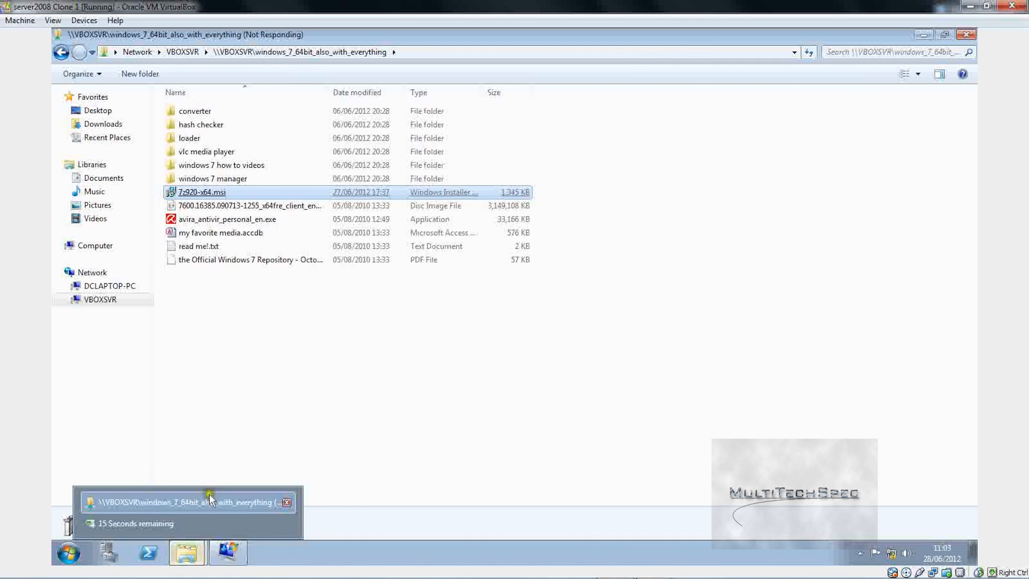
pyautogui.click(192, 541)
pyautogui.click(192, 524)
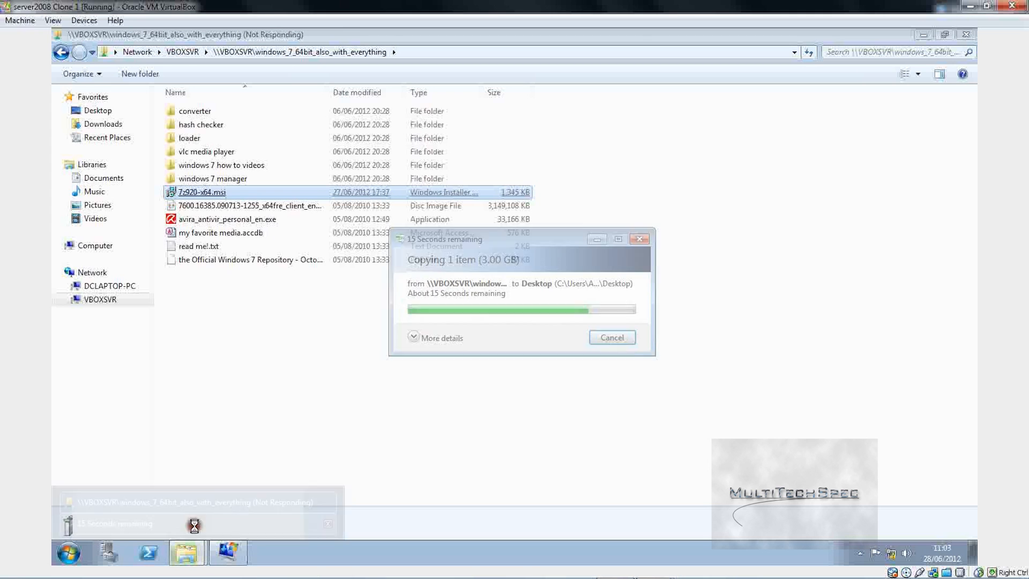
pyautogui.click(444, 338)
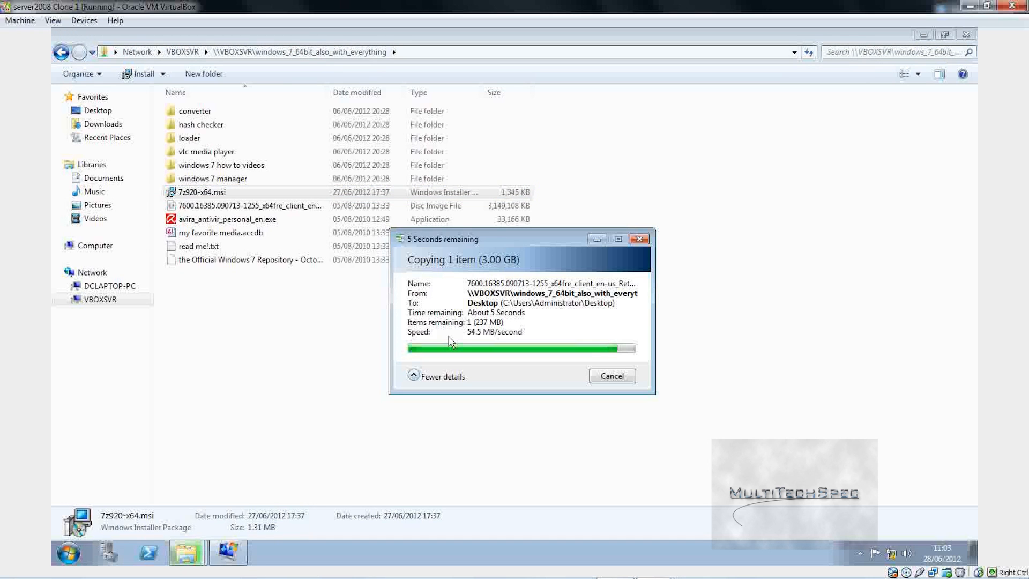
# Step: Copy the 7z920-x64.msi installer and close the 64-bit share's window
pyautogui.rightClick(202, 193)
pyautogui.click(256, 324)
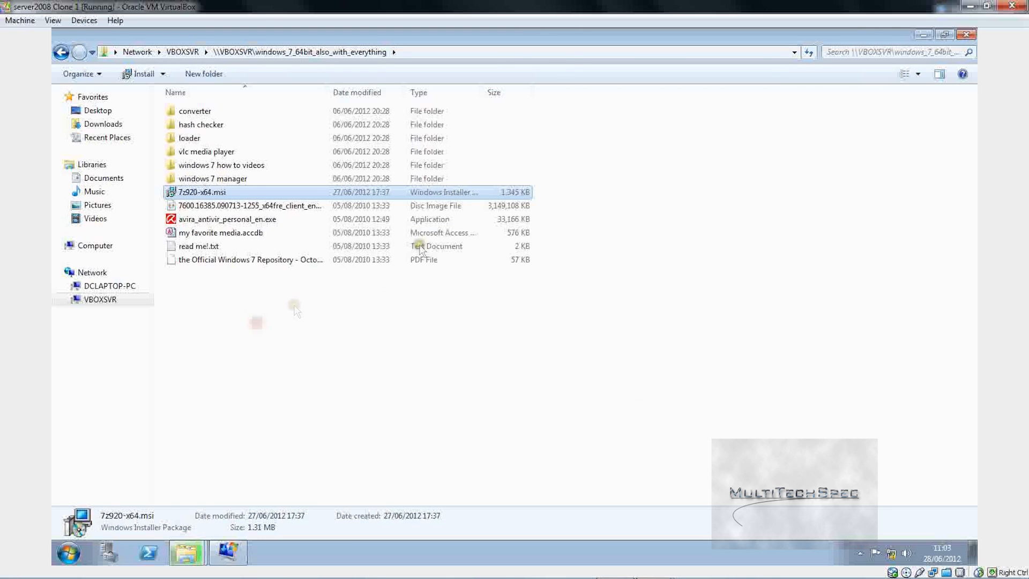
pyautogui.click(963, 34)
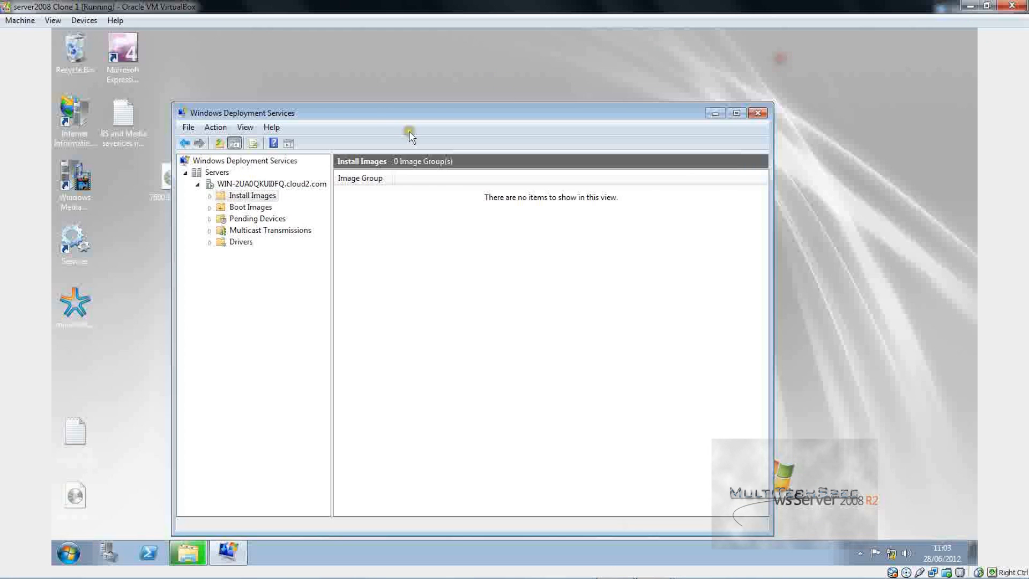
# Step: Paste the 7z920-x64 installer onto the guest desktop, check a desktop folder, and launch the installer
pyautogui.rightClick(109, 211)
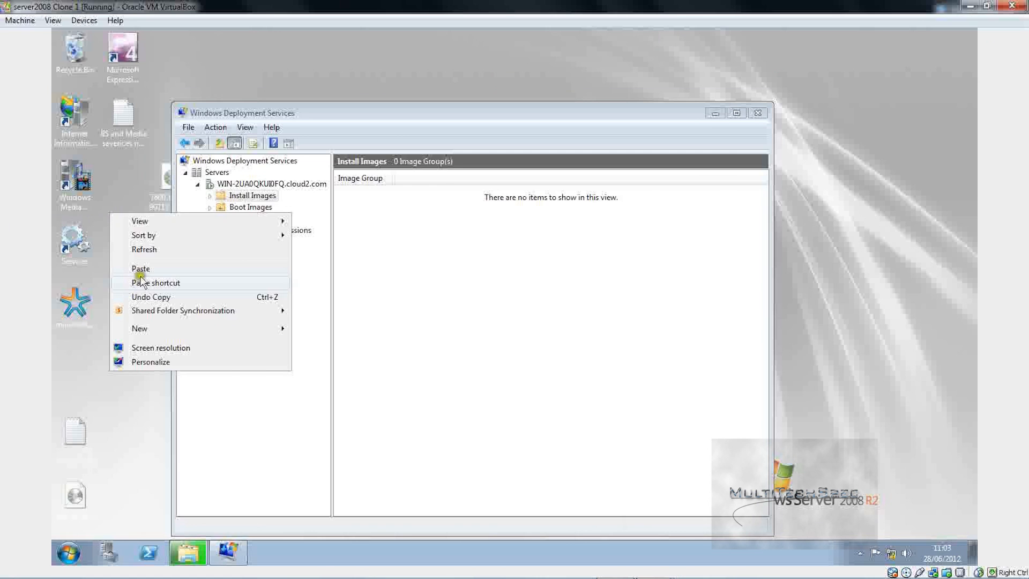
pyautogui.click(142, 281)
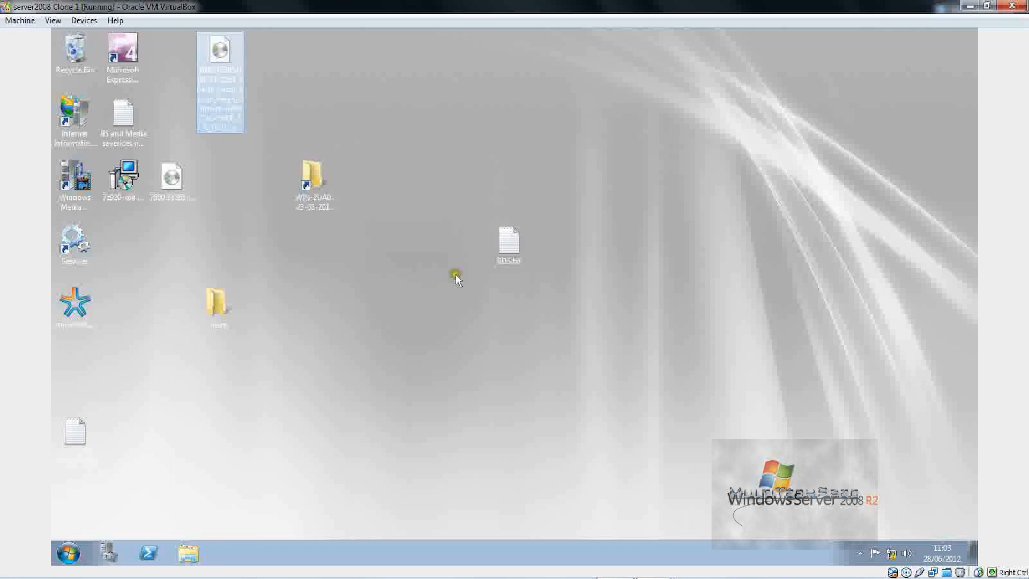
pyautogui.doubleClick(214, 298)
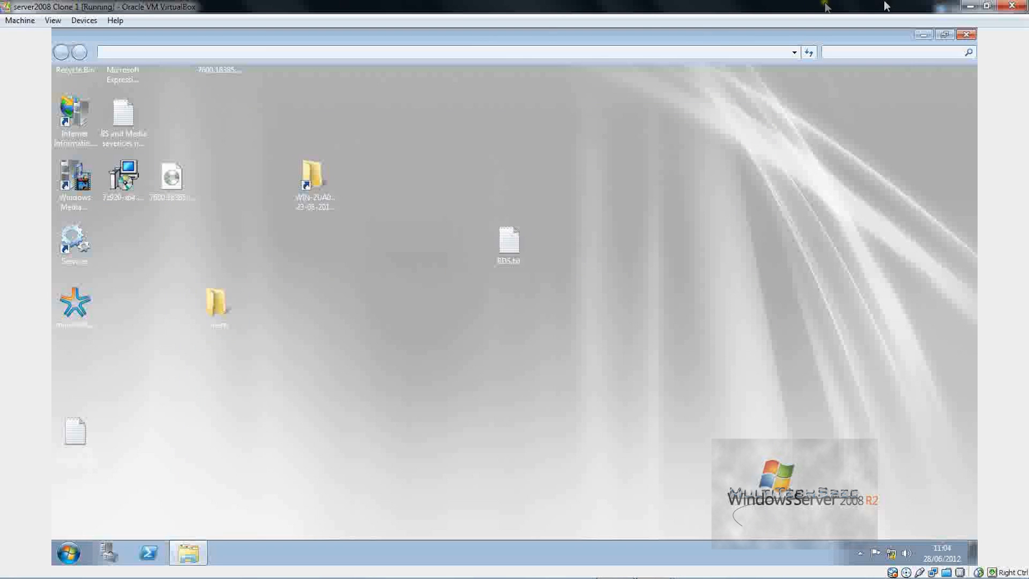
pyautogui.click(966, 34)
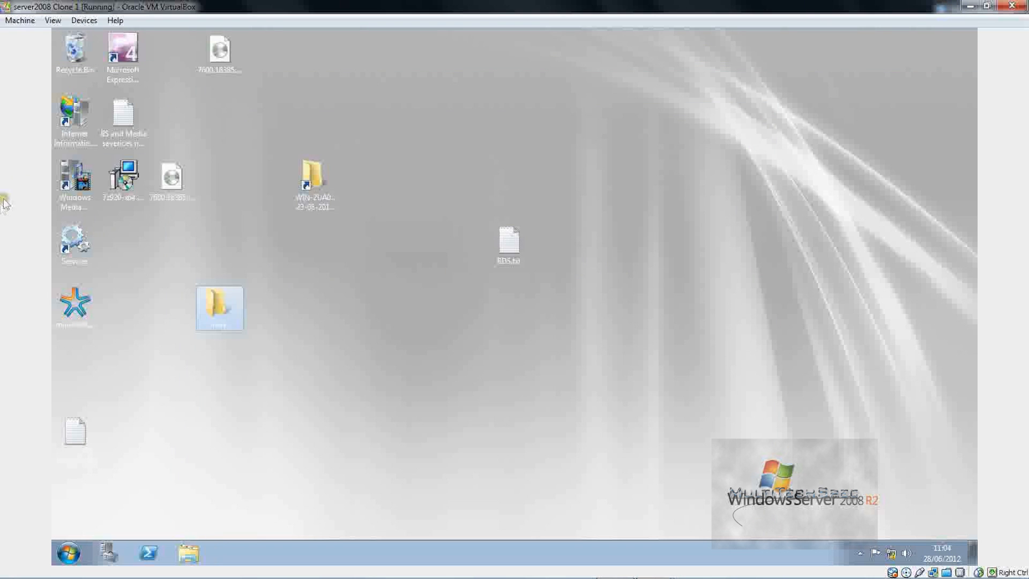
pyautogui.doubleClick(123, 181)
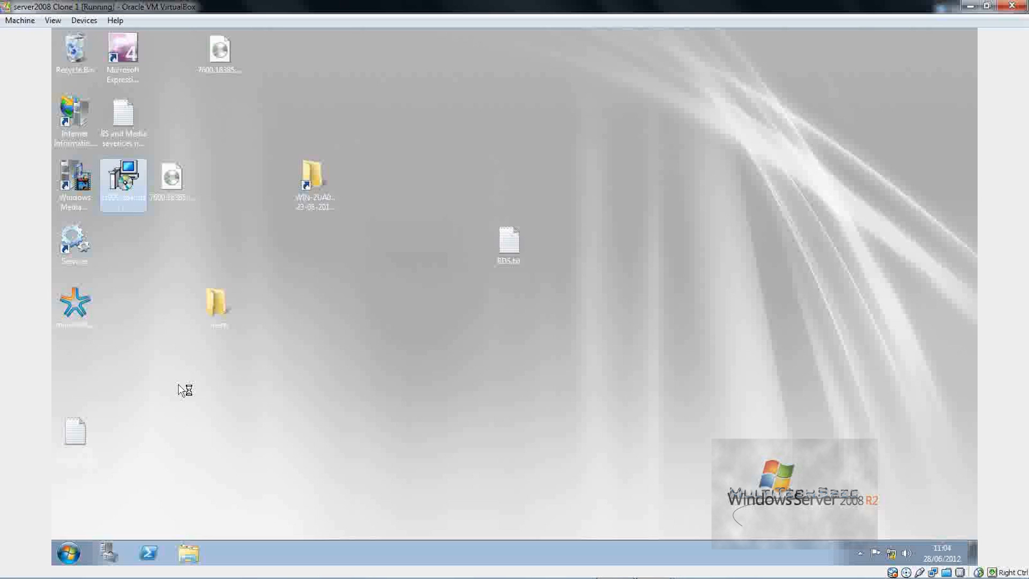
# Step: Start the 7z920-x64 installer on the guest desktop through its right-click Install command
pyautogui.click(128, 170)
pyautogui.rightClick(118, 171)
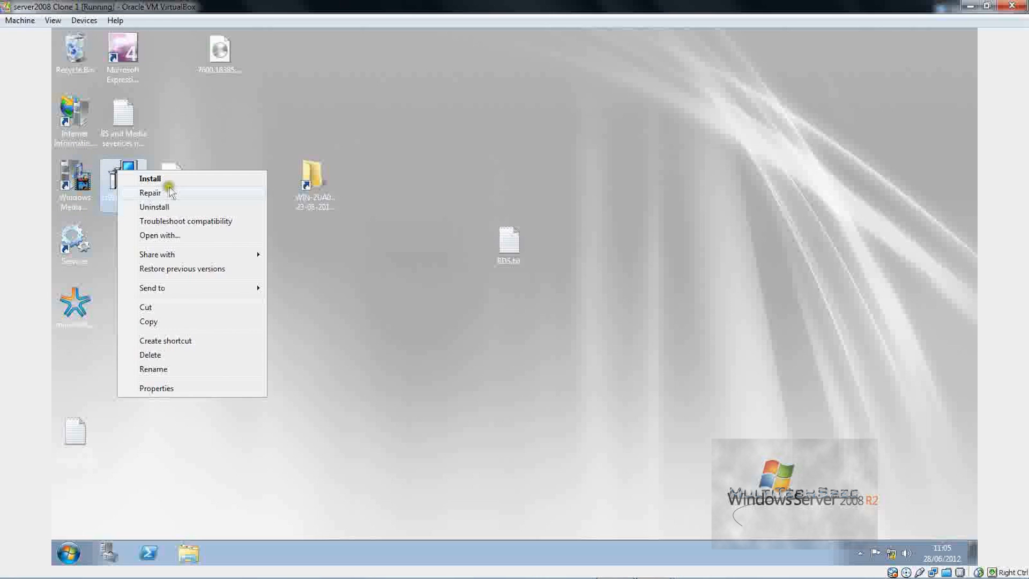
pyautogui.click(163, 179)
pyautogui.click(171, 179)
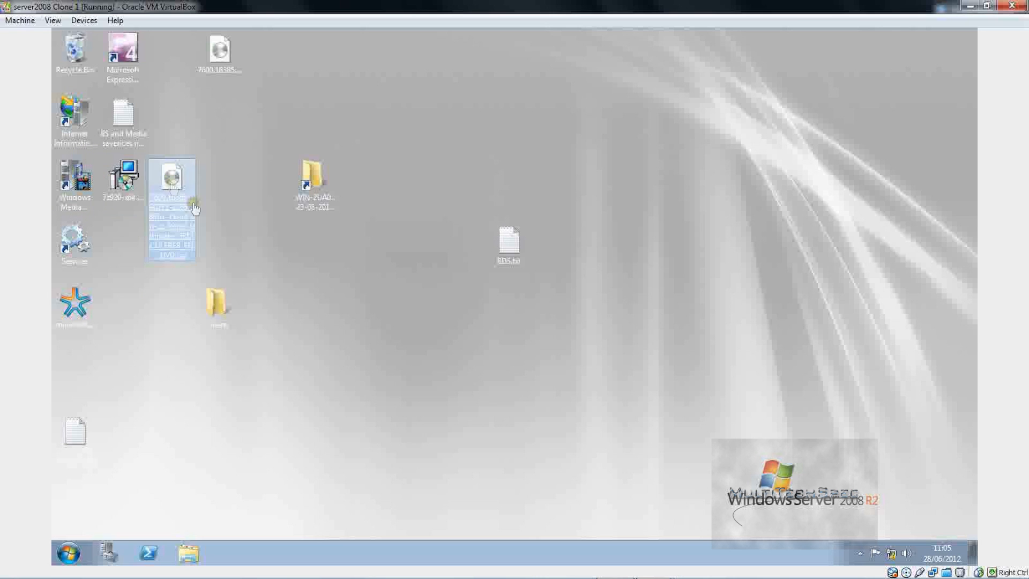
pyautogui.click(303, 356)
pyautogui.click(75, 179)
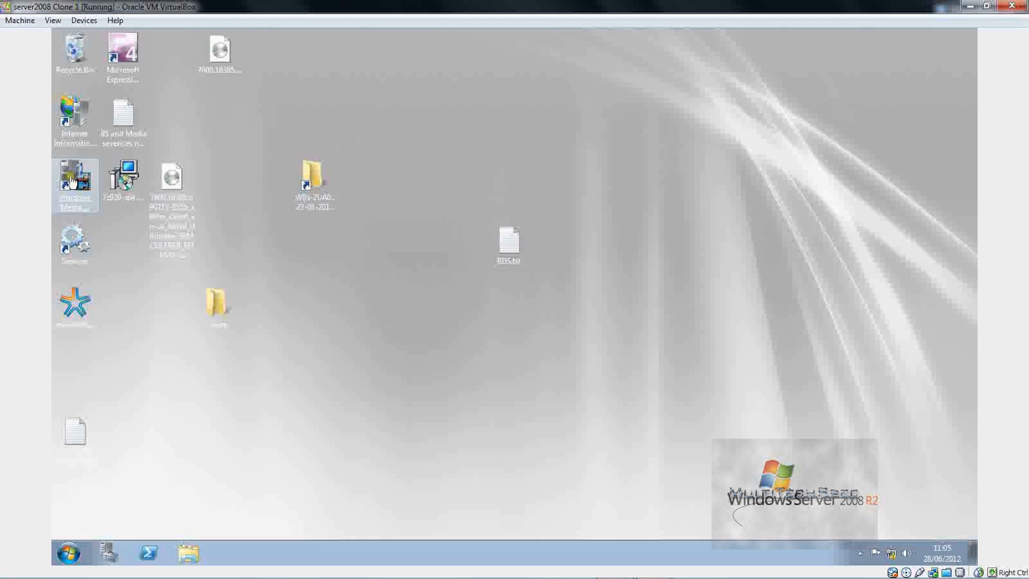
pyautogui.click(8, 22)
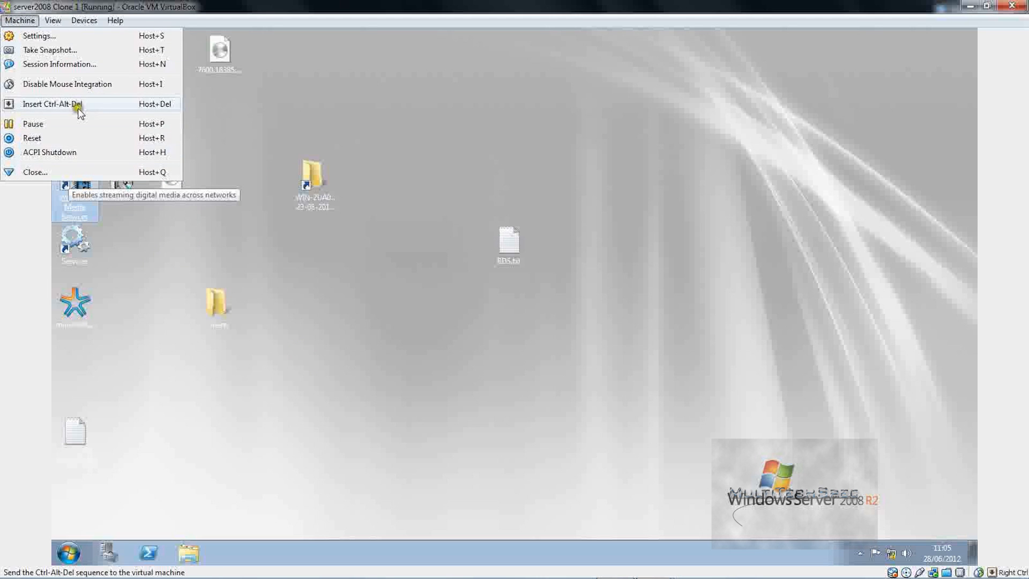
pyautogui.press('Escape')
pyautogui.click(315, 183)
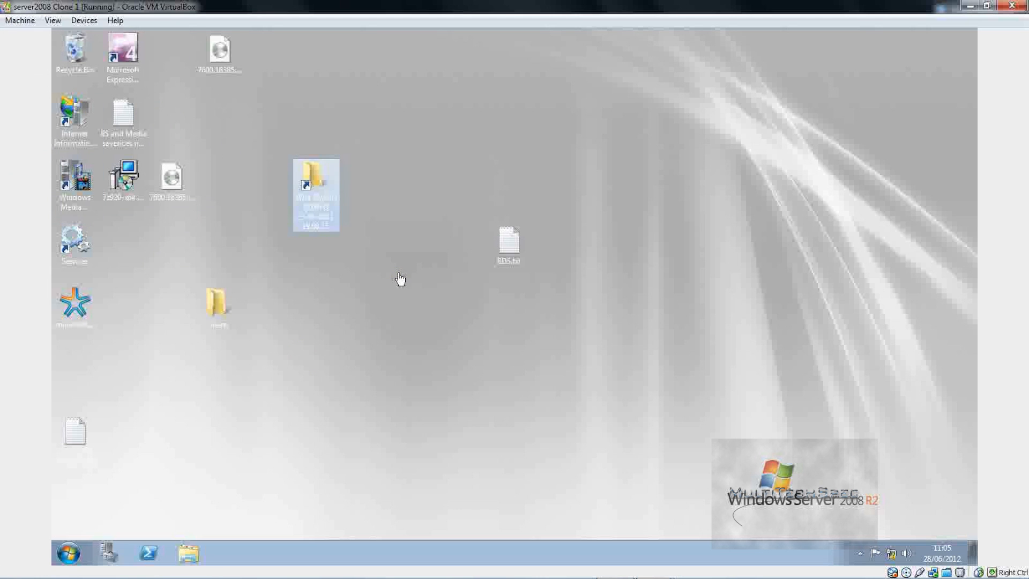
# Step: Check the guest's running processes in Task Manager via Ctrl-Alt-Del, then close it
pyautogui.hotkey('ctrl', 'alt', 'Delete')
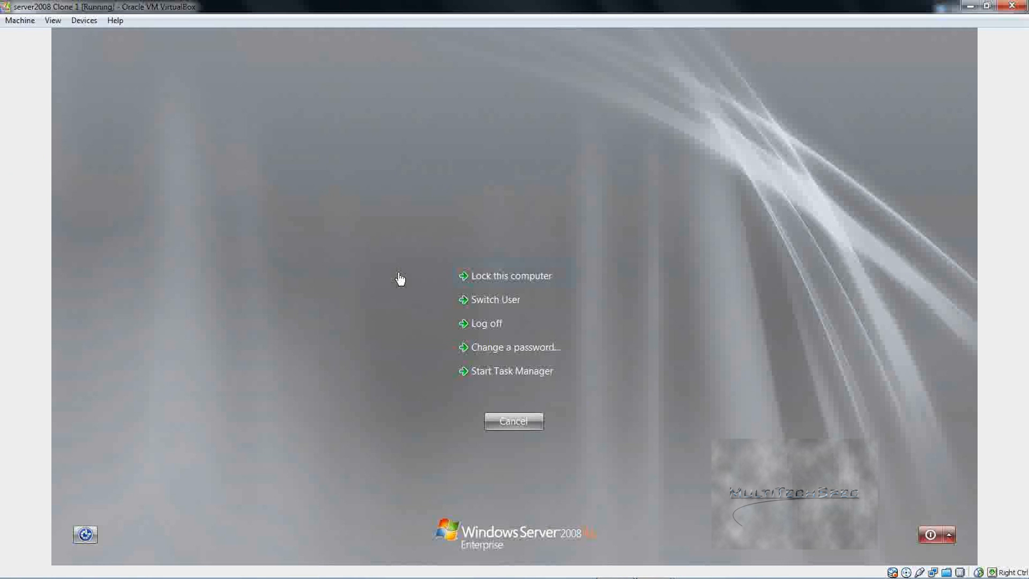
pyautogui.click(552, 377)
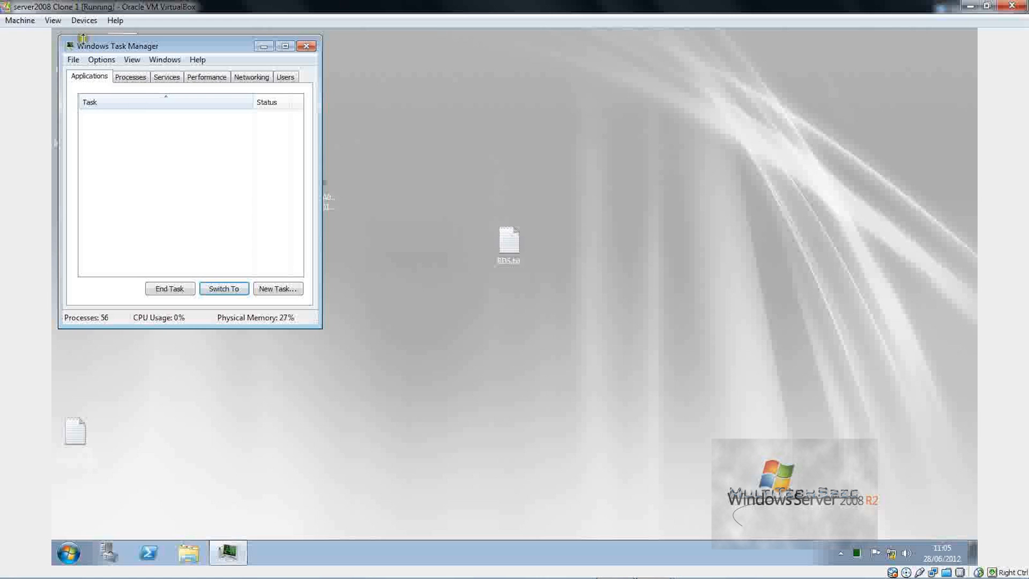
pyautogui.click(137, 77)
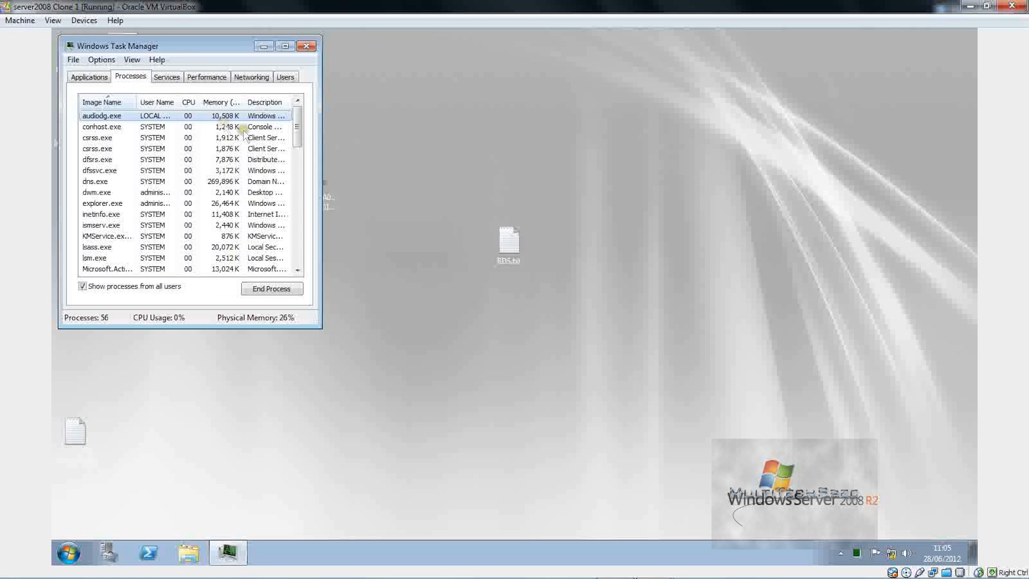
pyautogui.moveTo(299, 128); pyautogui.dragTo(284, 86)
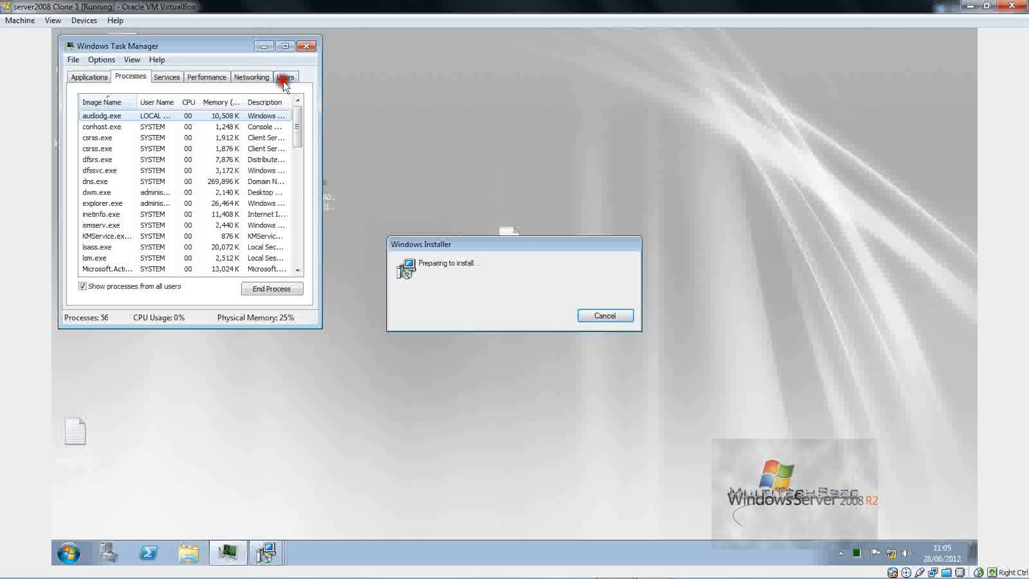
pyautogui.click(306, 46)
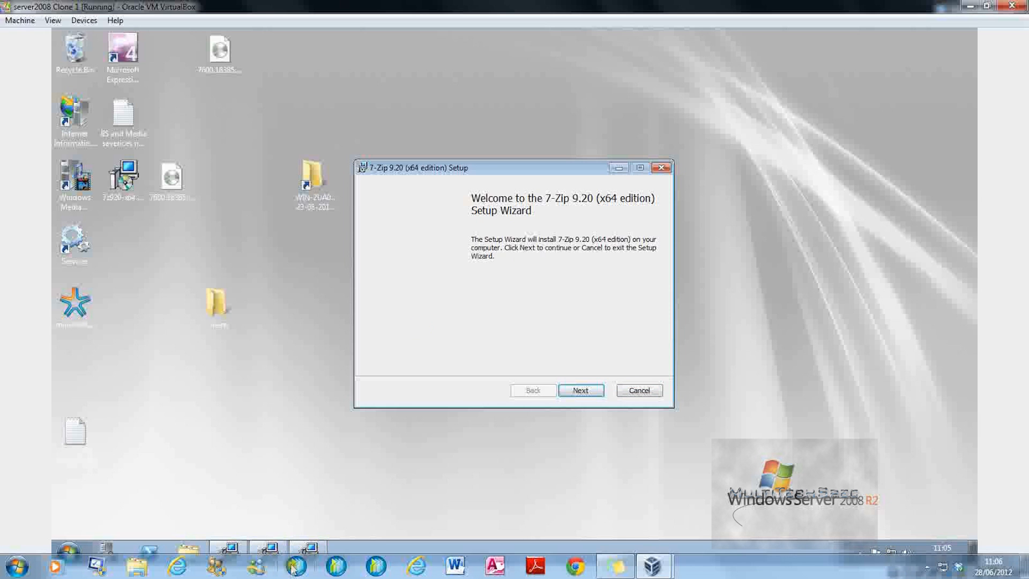
# Step: Cancel the duplicate 7-Zip setup window and dismiss the interrupted wizard
pyautogui.rightClick(303, 552)
pyautogui.click(289, 528)
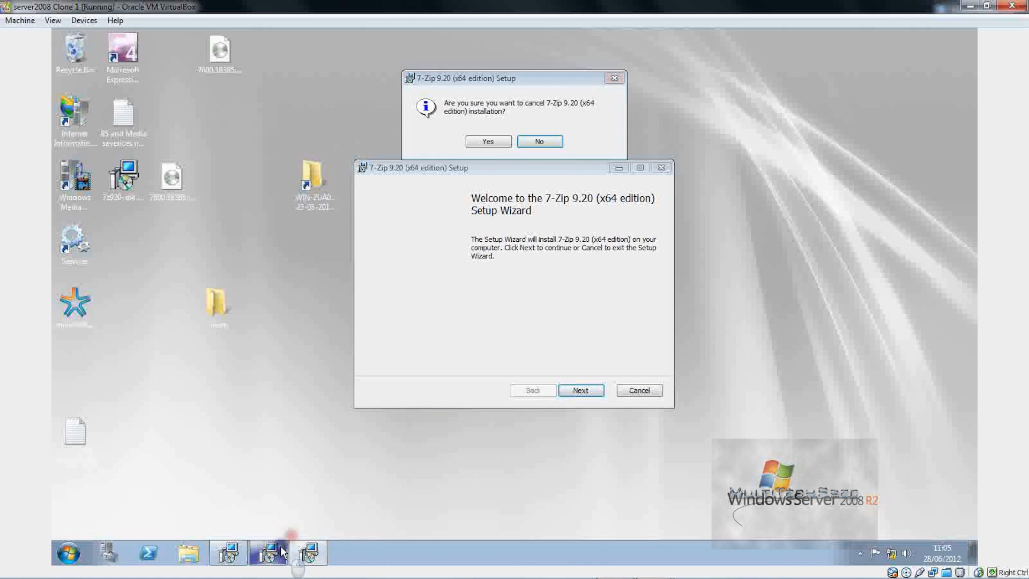
pyautogui.click(501, 138)
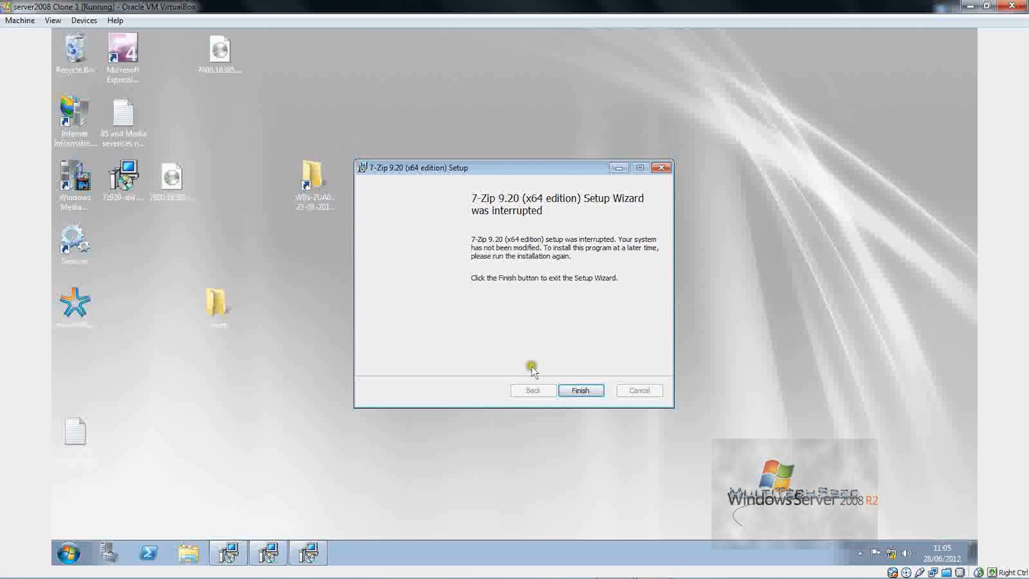
pyautogui.click(581, 391)
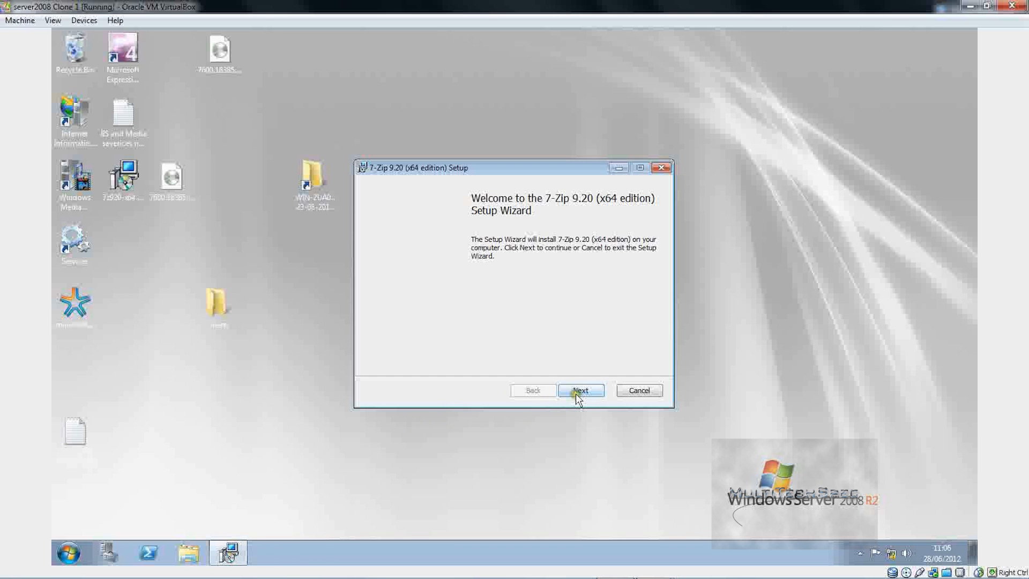
# Step: Install 7-Zip 9.20 x64 with the licence accepted and default features, then finish
pyautogui.click(576, 391)
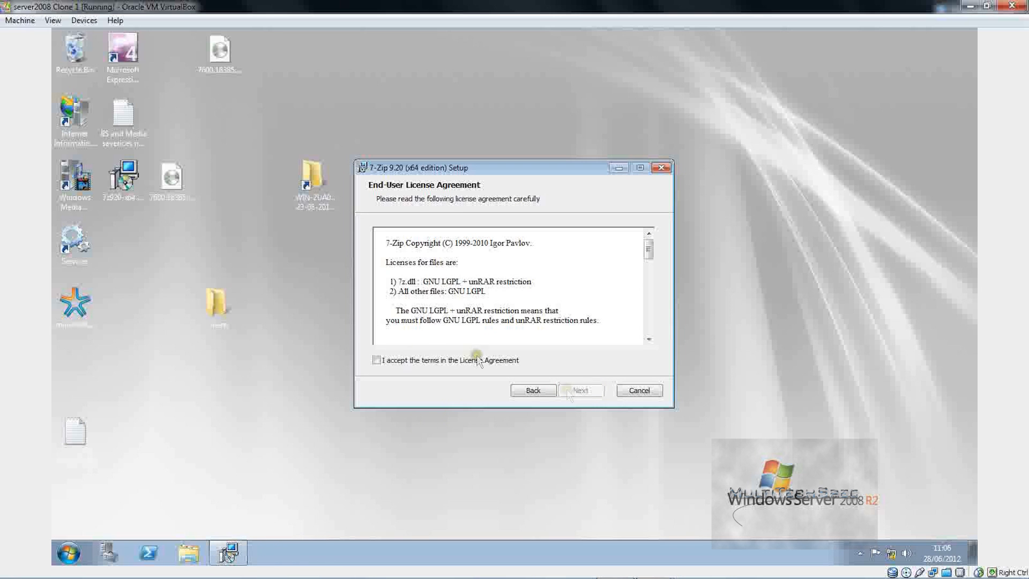
pyautogui.click(423, 361)
pyautogui.click(580, 390)
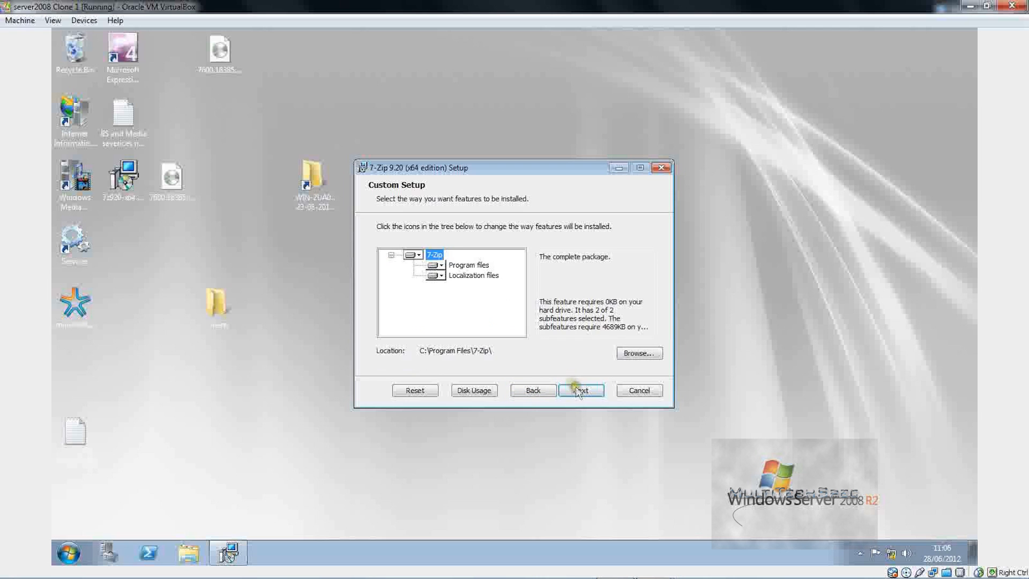
pyautogui.click(579, 390)
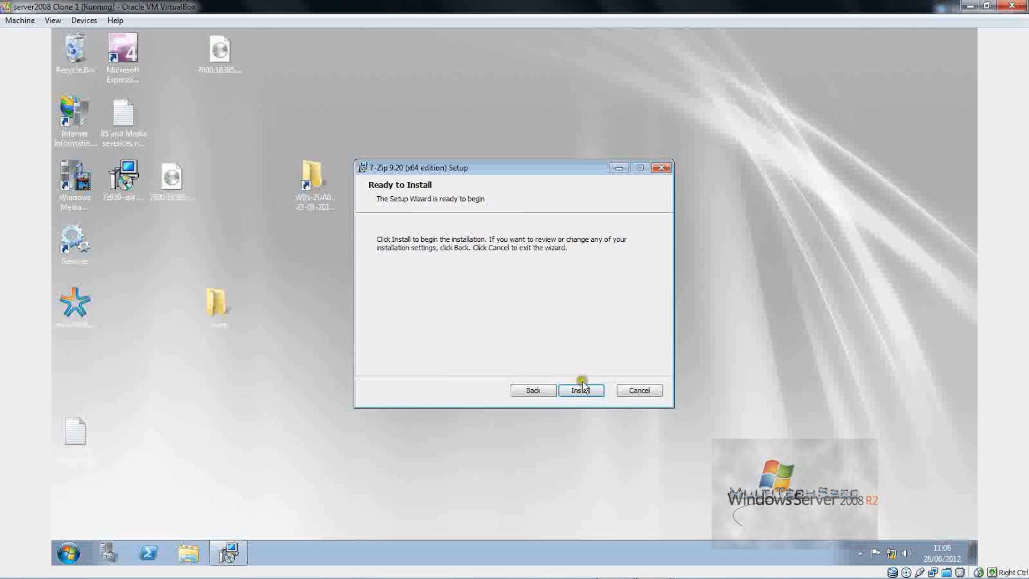
pyautogui.click(583, 384)
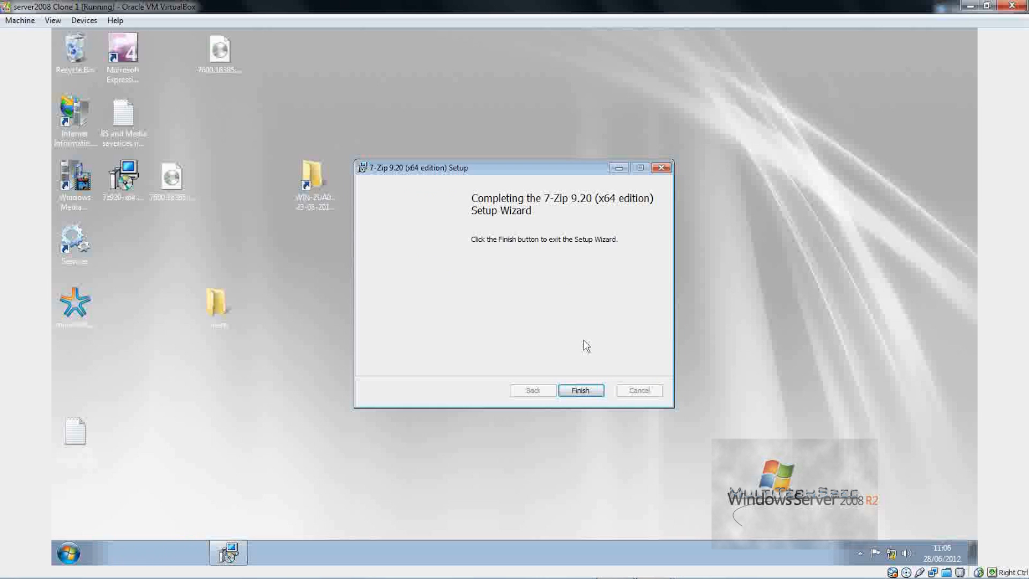
pyautogui.click(579, 388)
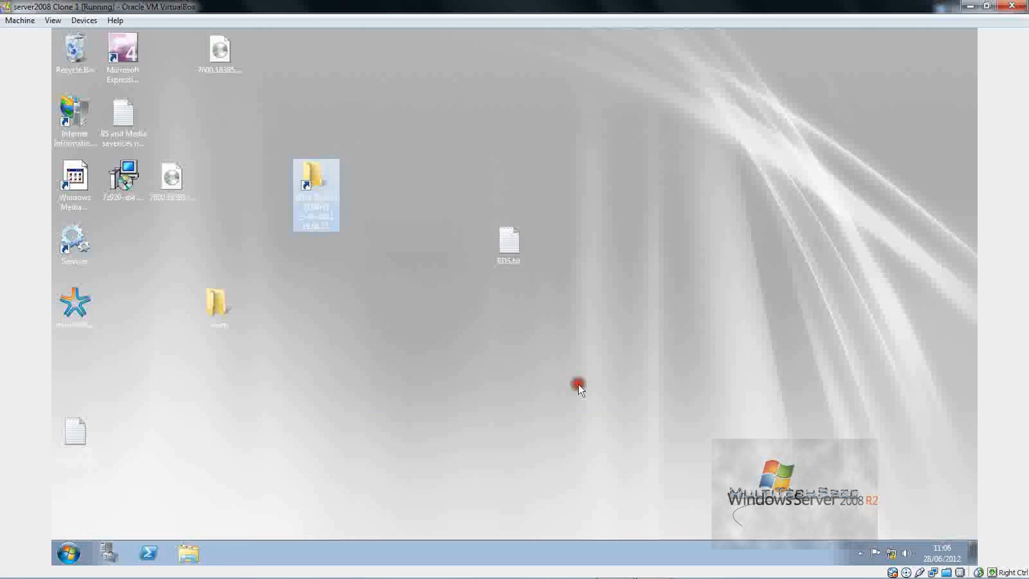
# Step: Extract both disc images on the desktop into folders of their own with 7-Zip
pyautogui.rightClick(231, 56)
pyautogui.moveTo(258, 78)
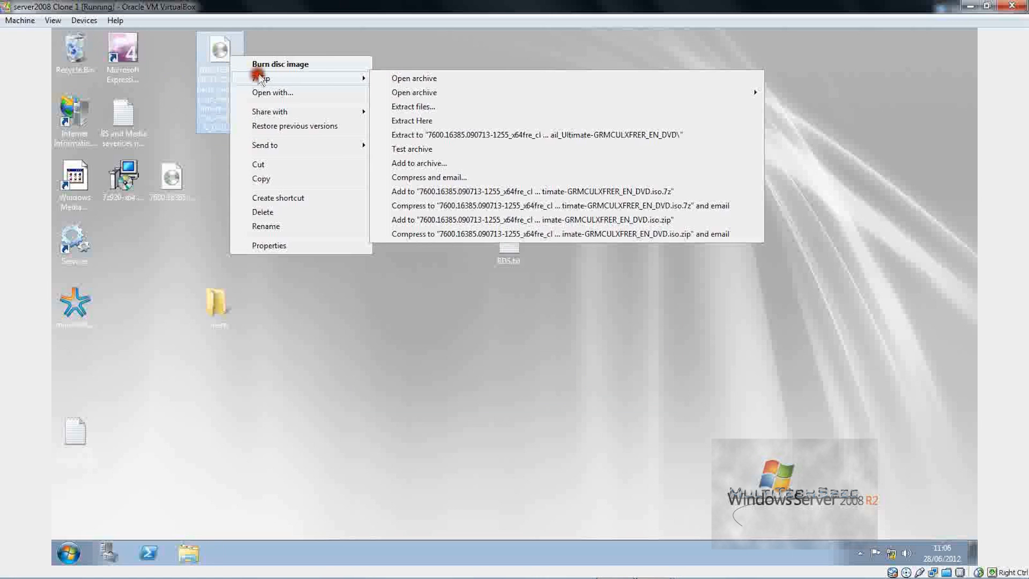
pyautogui.click(431, 134)
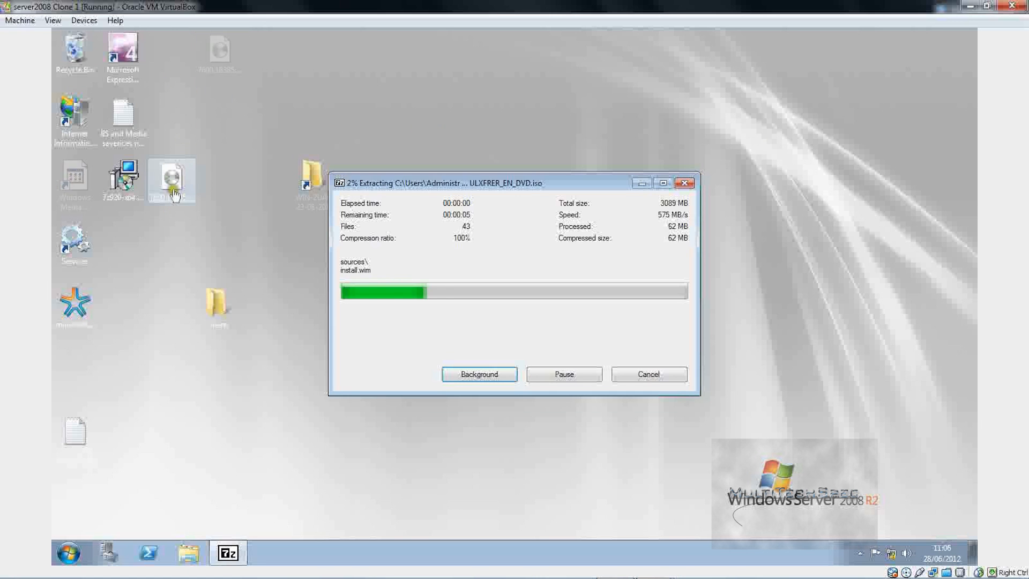
pyautogui.rightClick(173, 189)
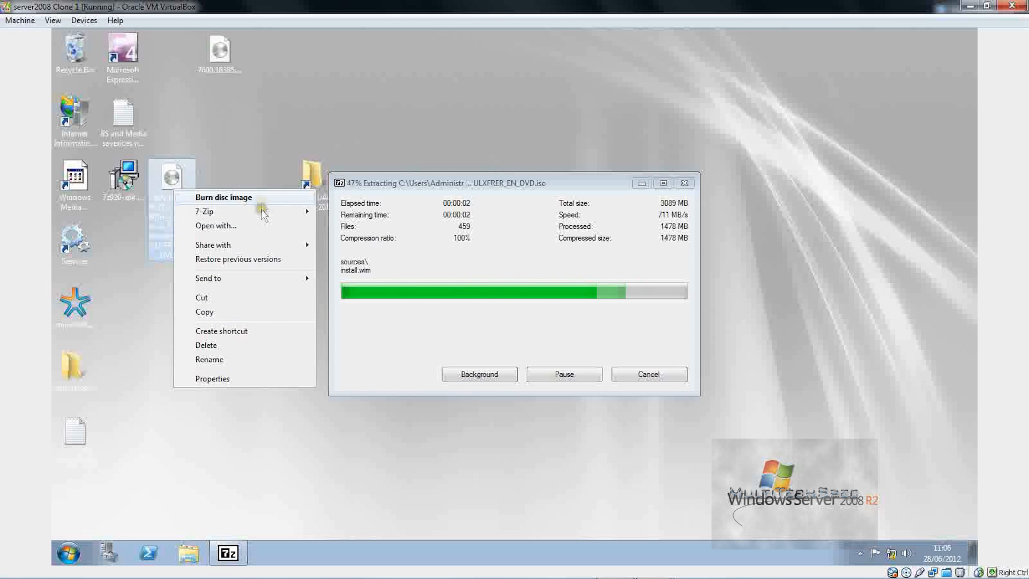
pyautogui.moveTo(263, 214)
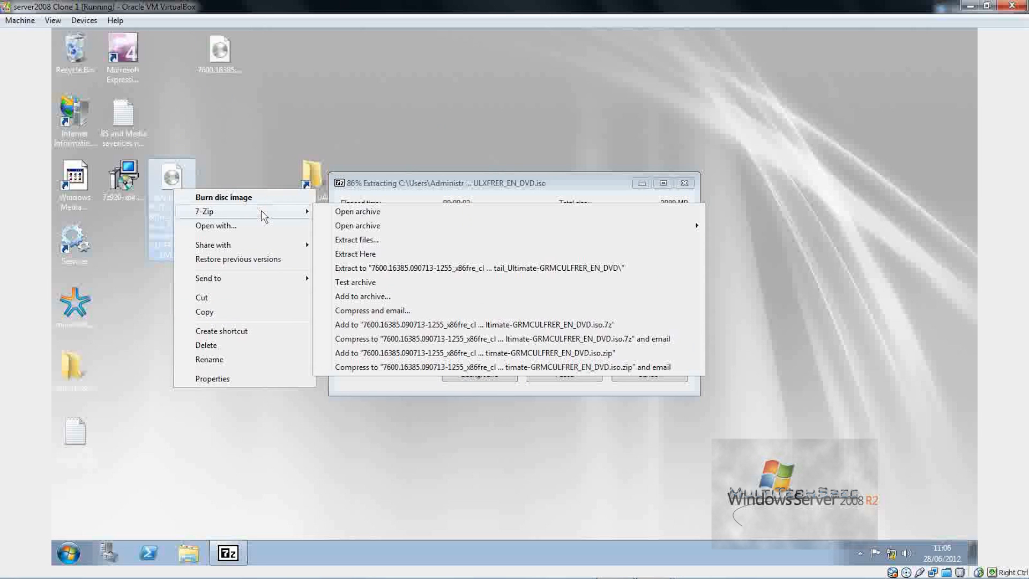
pyautogui.click(381, 267)
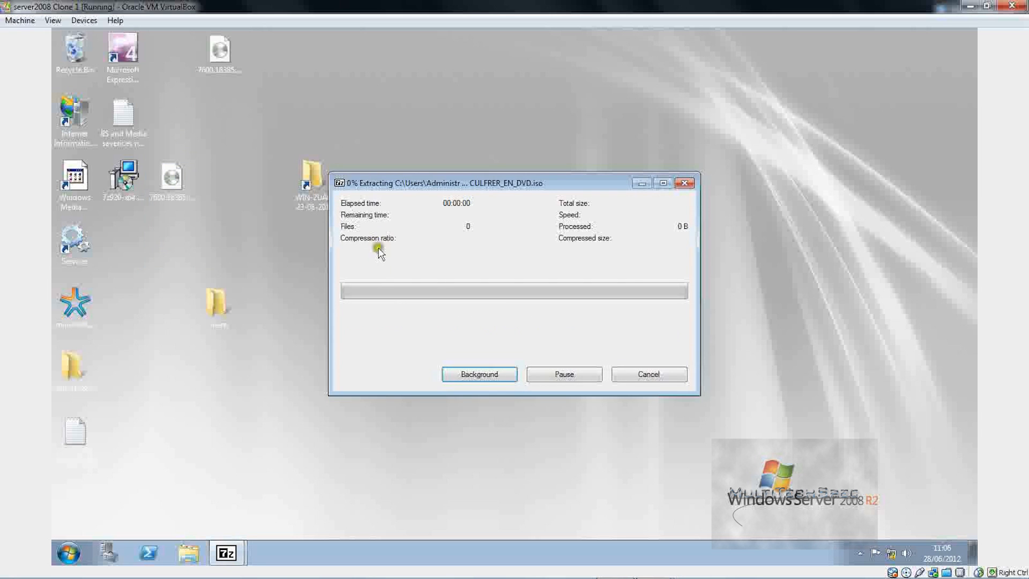
# Step: Pause and cancel the stalled 7-Zip extraction
pyautogui.moveTo(445, 178); pyautogui.dragTo(495, 348)
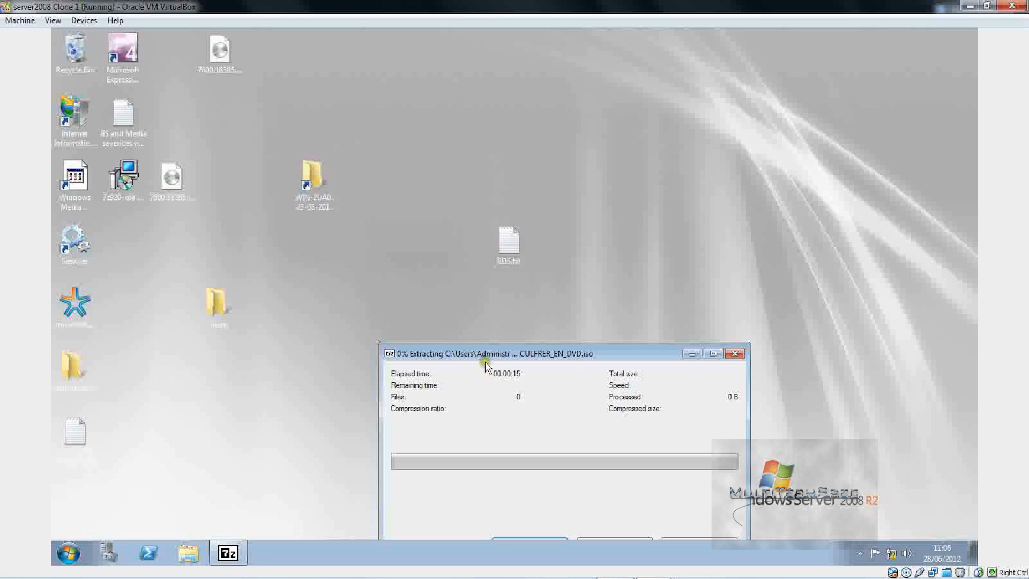
pyautogui.moveTo(483, 347); pyautogui.dragTo(427, 116)
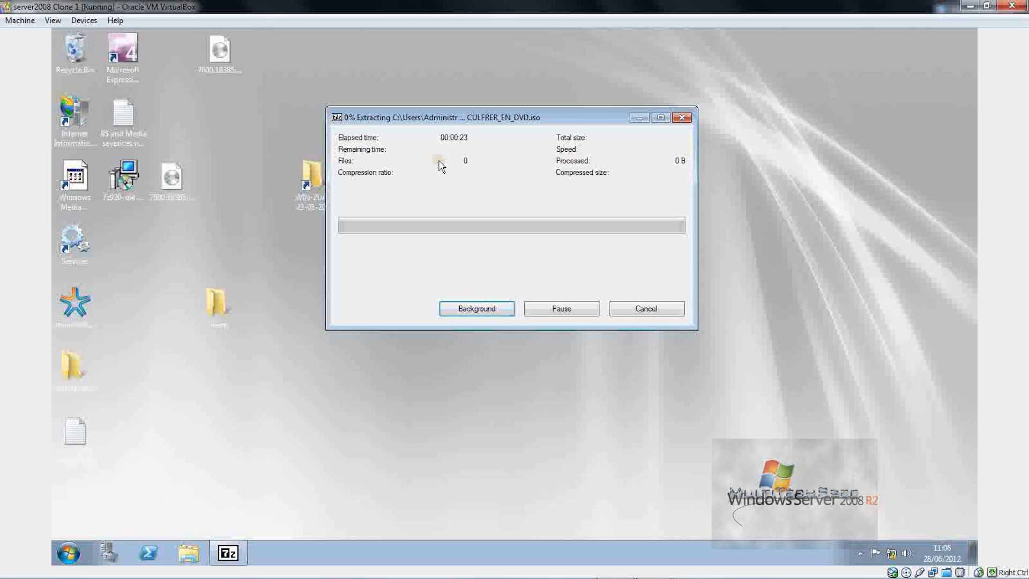
pyautogui.click(520, 309)
pyautogui.click(586, 307)
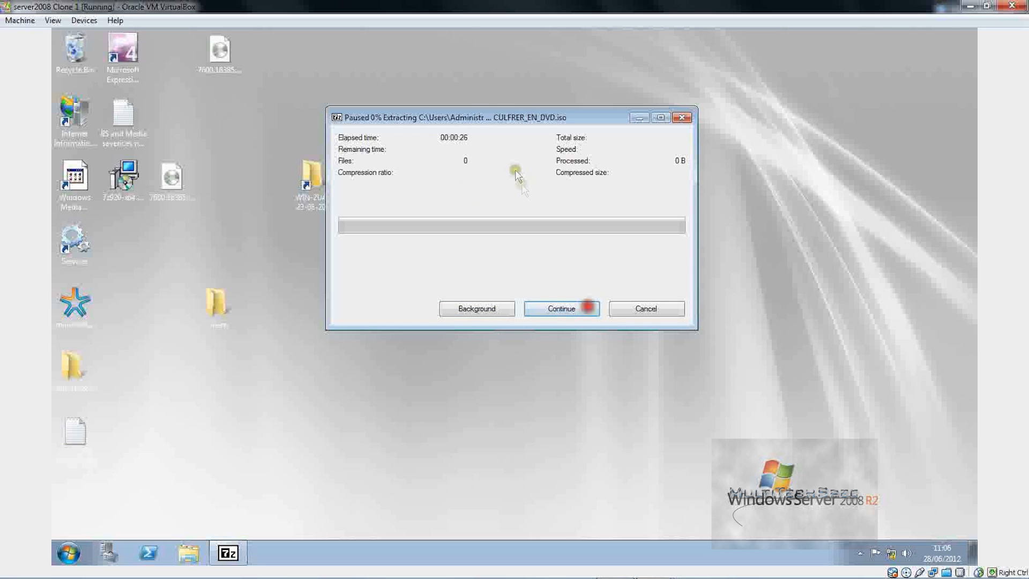
pyautogui.click(656, 307)
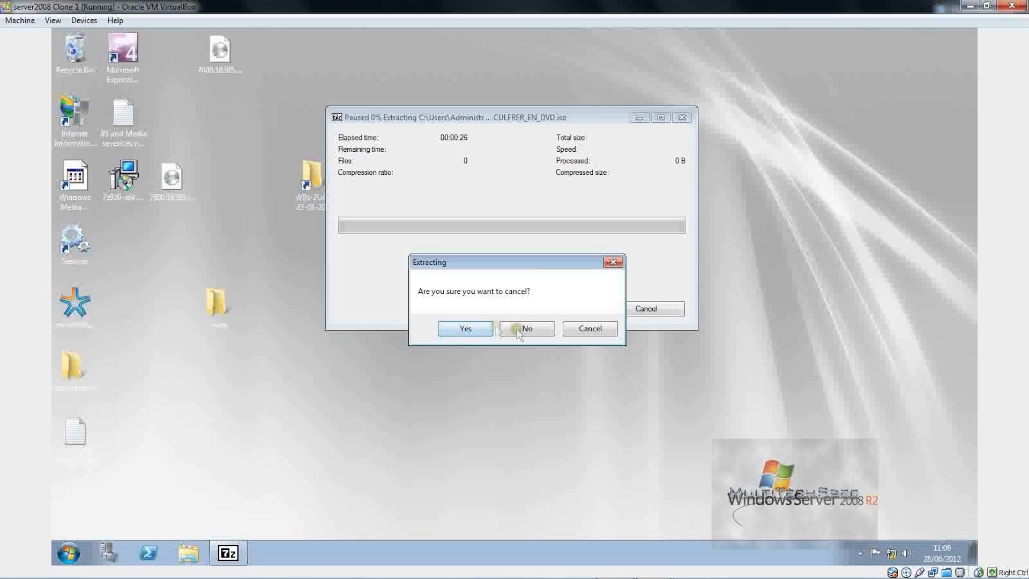
pyautogui.click(455, 325)
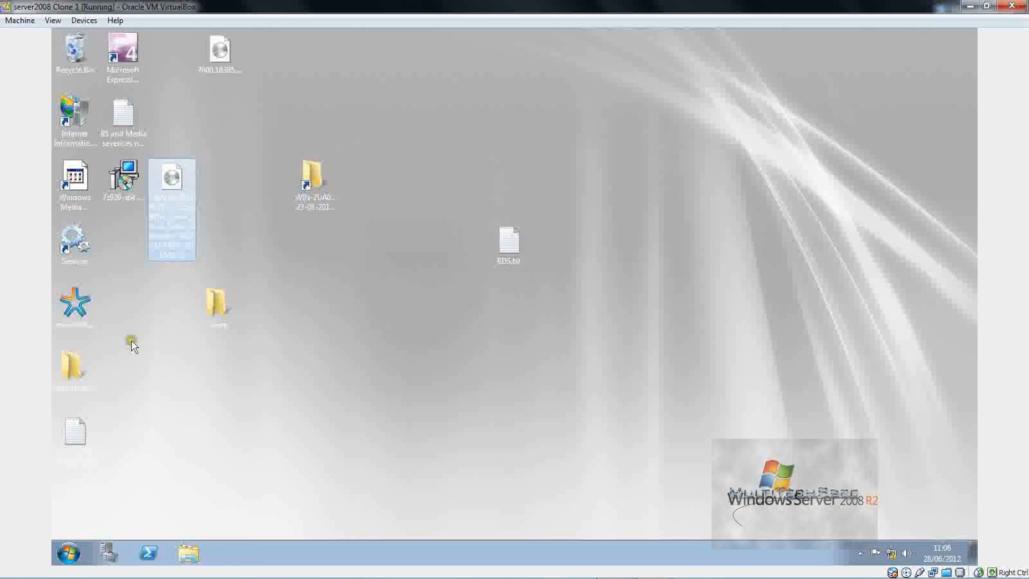
# Step: Inspect the extracted DVD folder, then re-extract the Windows 7 DVD image into its own folder
pyautogui.click(86, 387)
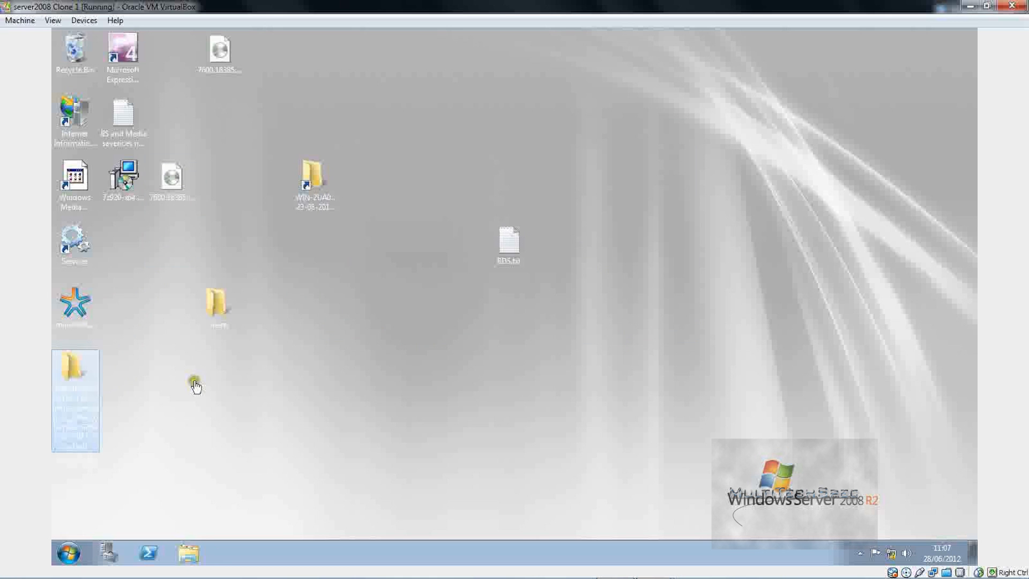
pyautogui.press('Return')
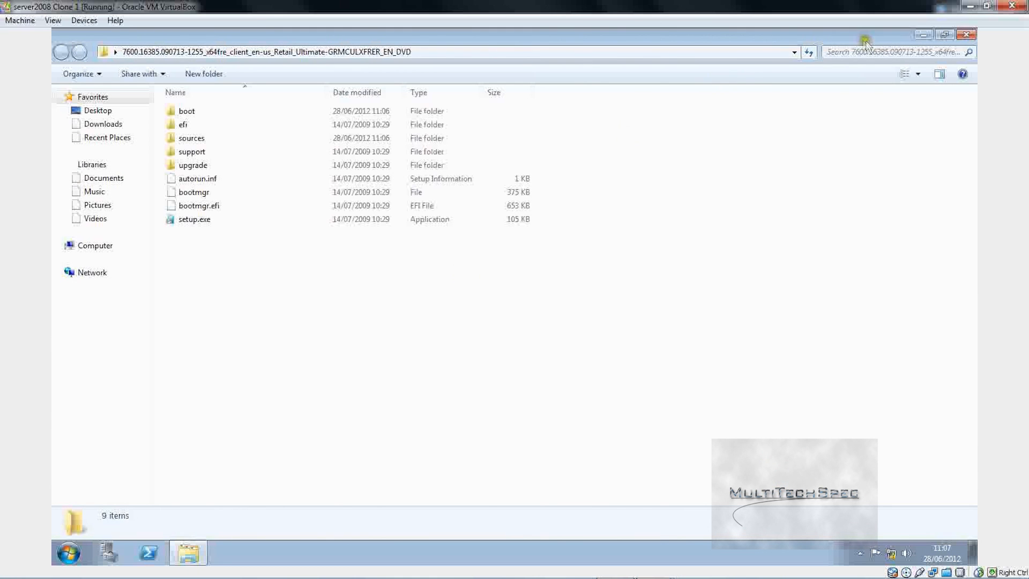
pyautogui.click(966, 34)
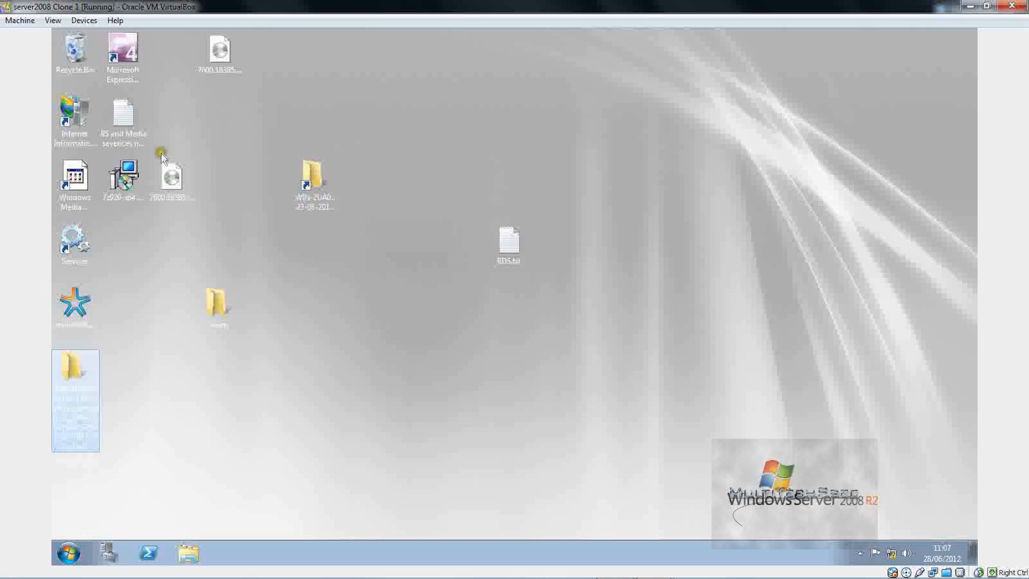
pyautogui.click(170, 175)
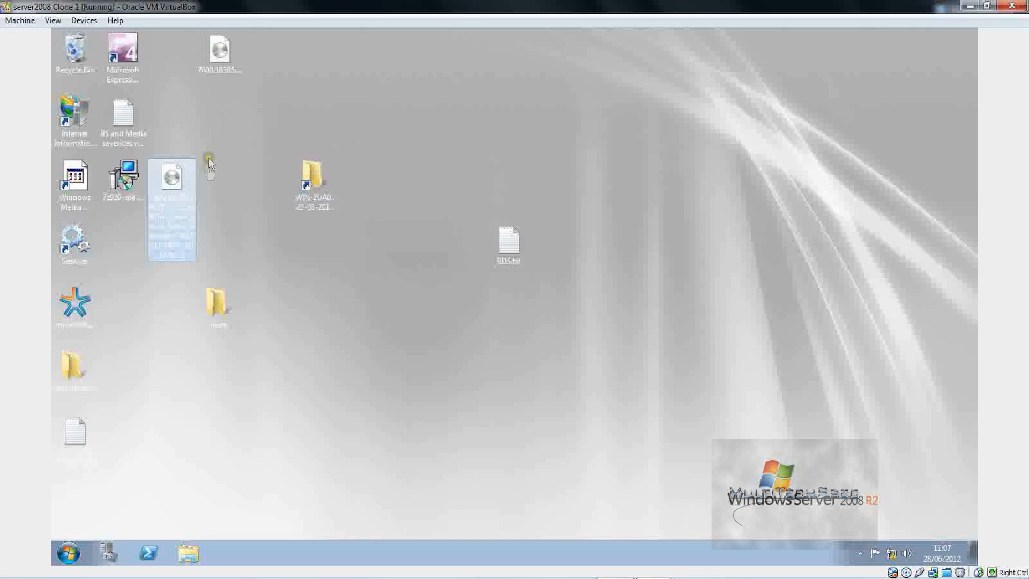
pyautogui.rightClick(164, 181)
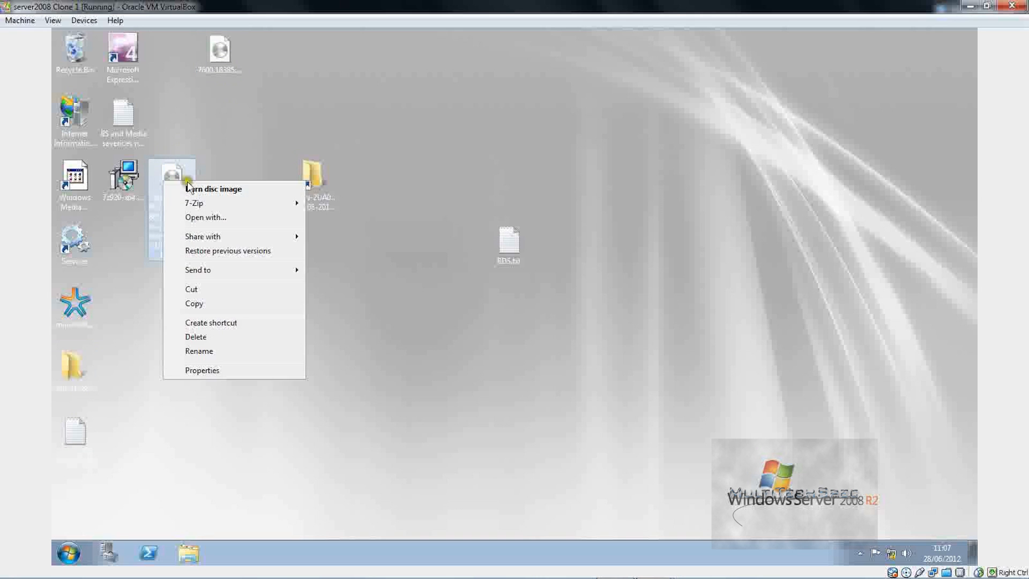
pyautogui.moveTo(199, 202)
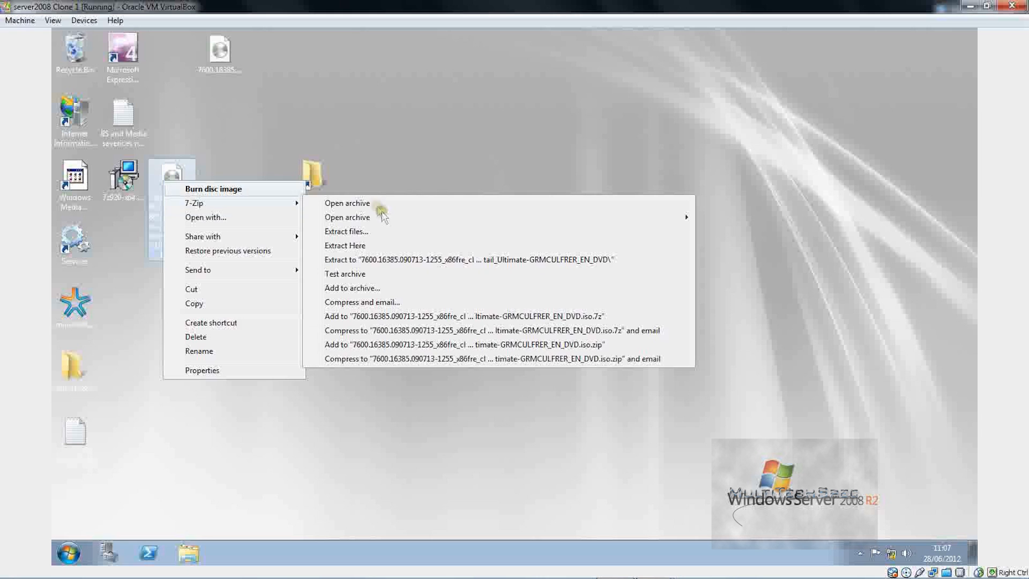
pyautogui.click(391, 259)
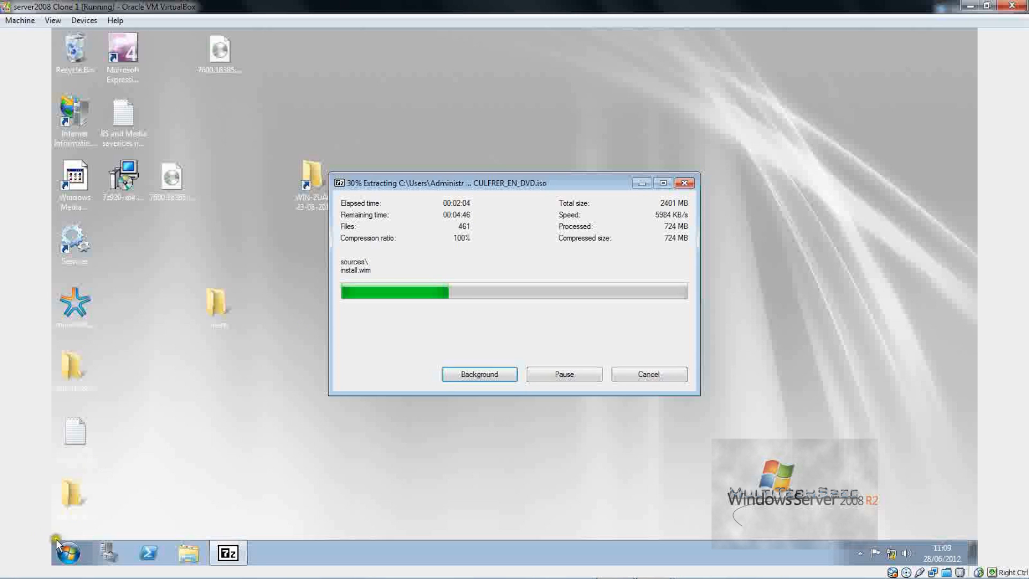
# Step: Open Local Area Connection's properties from Network and Sharing's adapter list
pyautogui.click(67, 551)
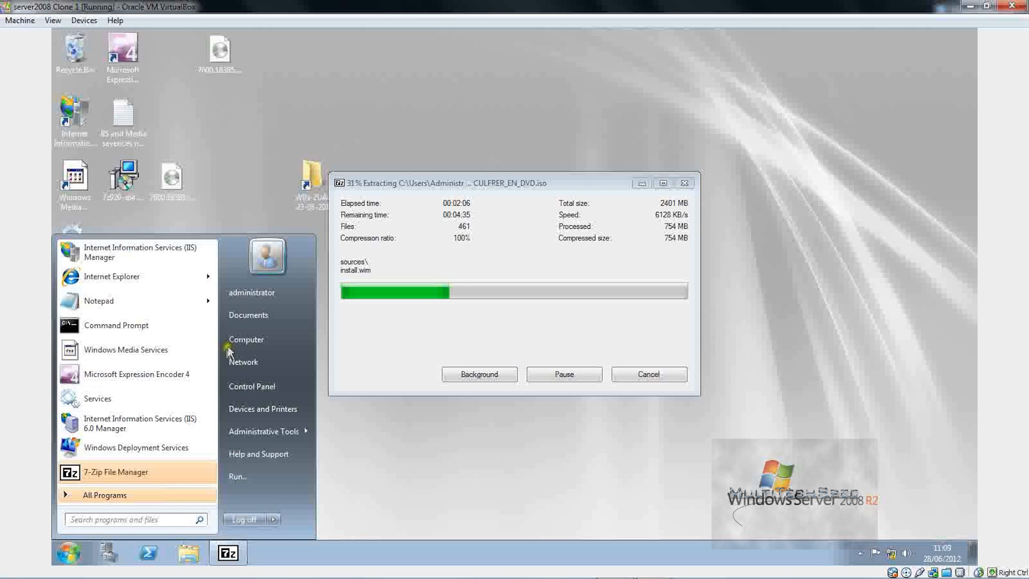
pyautogui.click(241, 339)
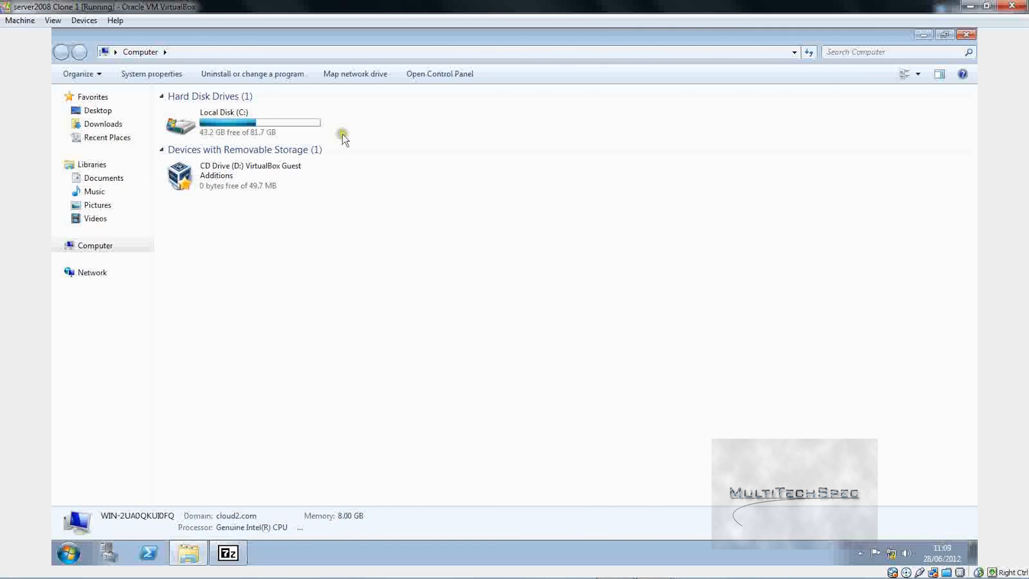
pyautogui.click(74, 272)
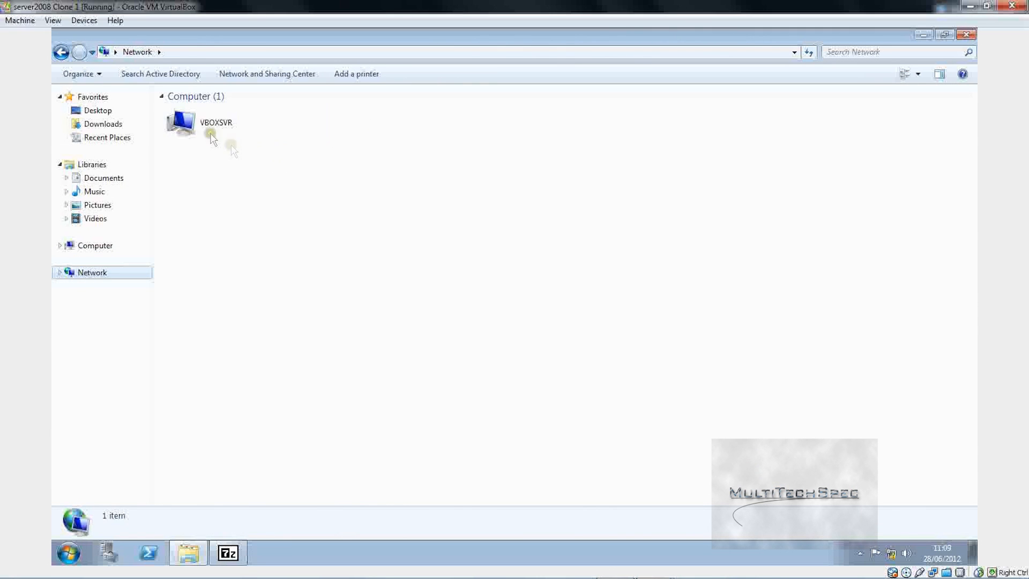
pyautogui.click(253, 75)
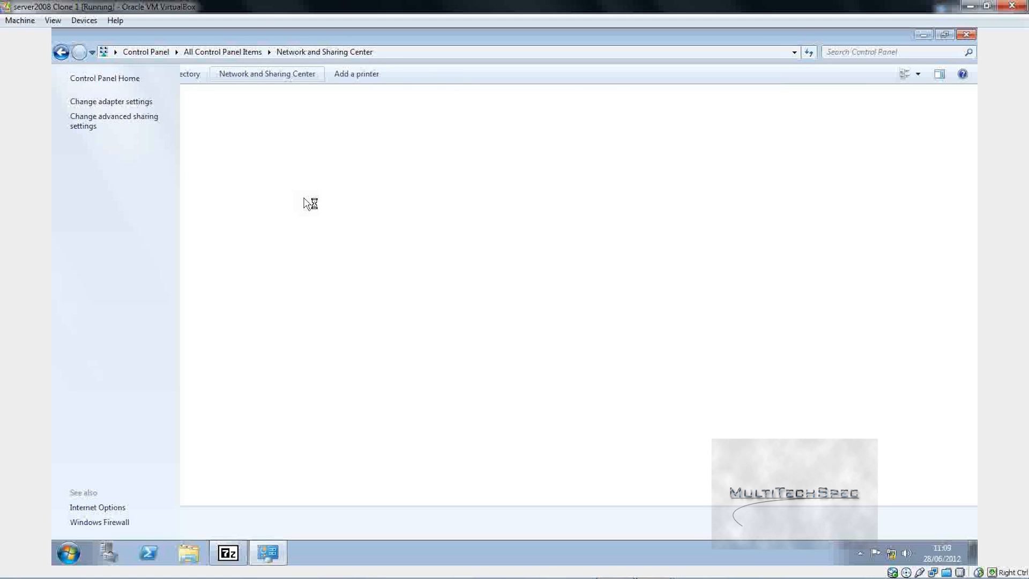
pyautogui.click(105, 102)
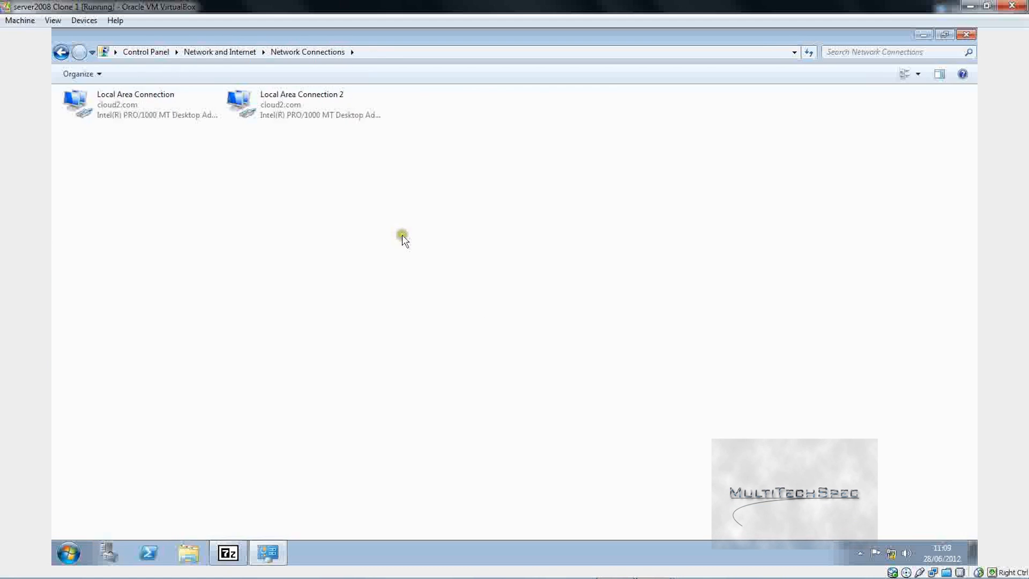
pyautogui.click(105, 98)
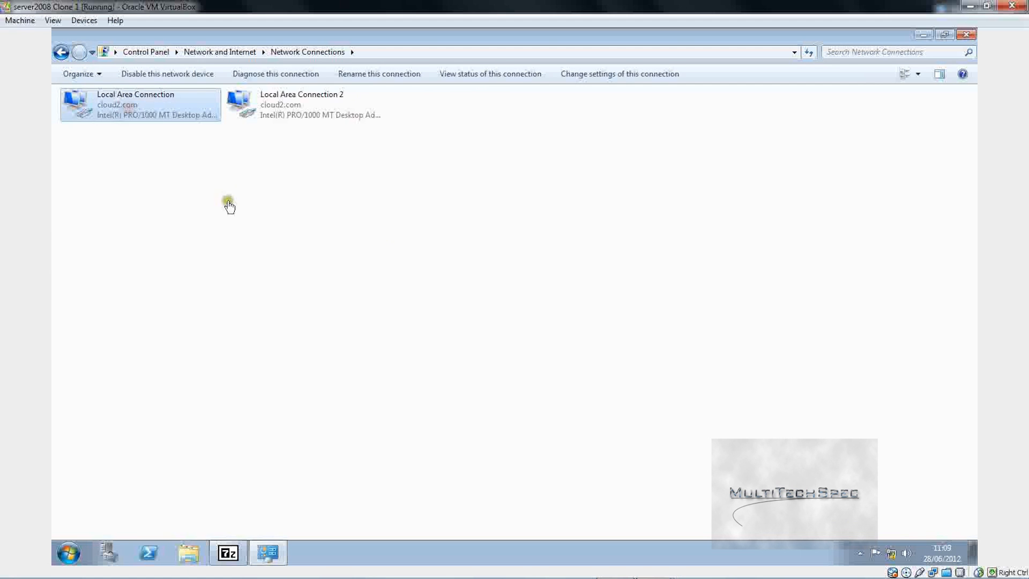
pyautogui.rightClick(147, 92)
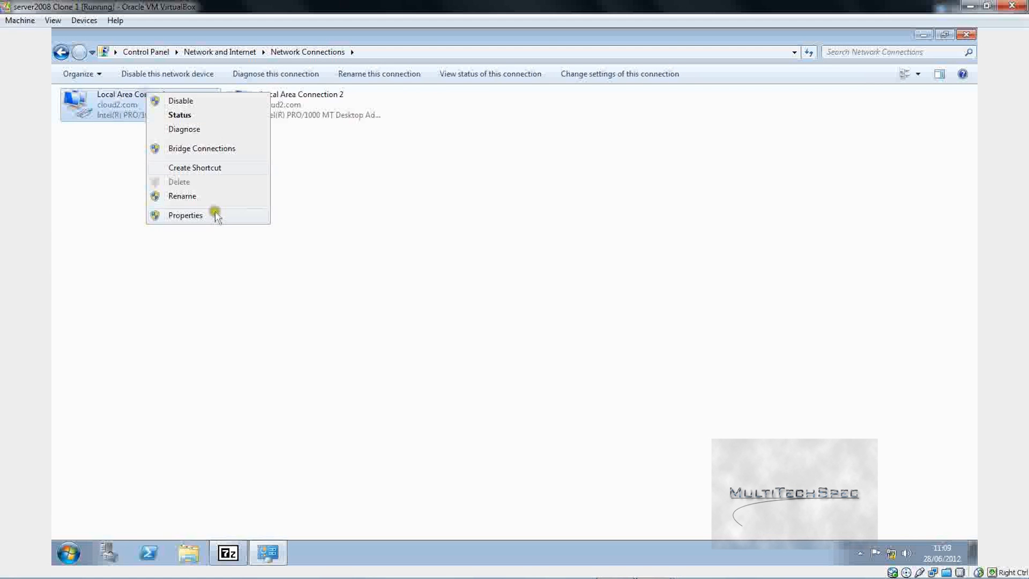
pyautogui.click(216, 215)
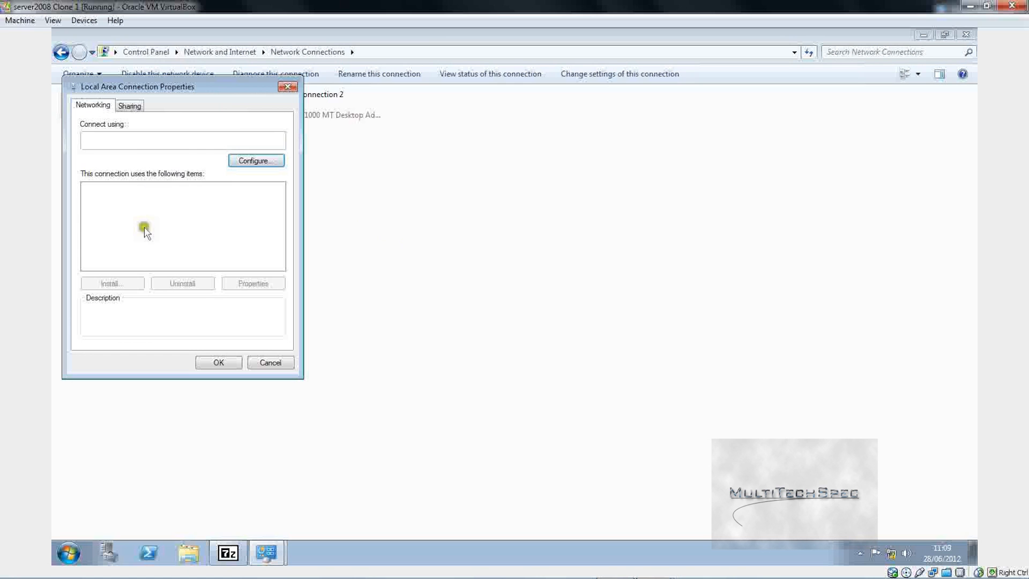
# Step: Set the IPv4 preferred DNS server to 127.0.0.1 and save the connection
pyautogui.click(228, 552)
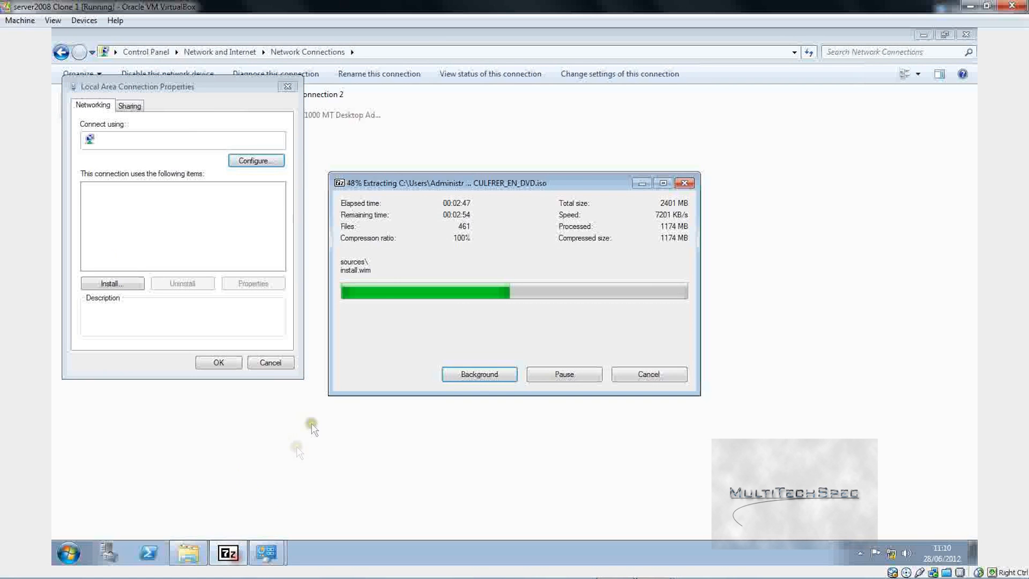
pyautogui.click(166, 233)
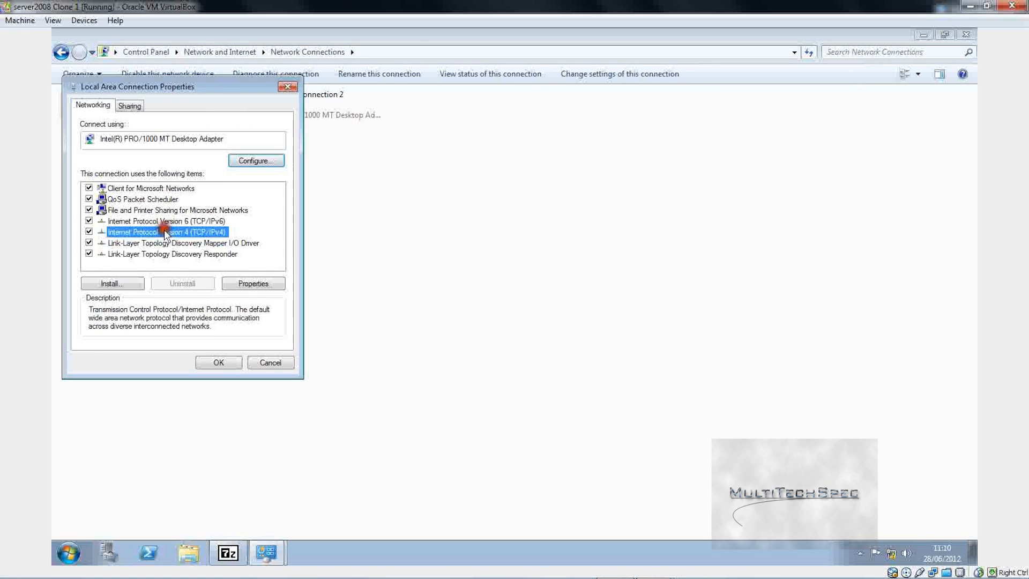
pyautogui.click(253, 283)
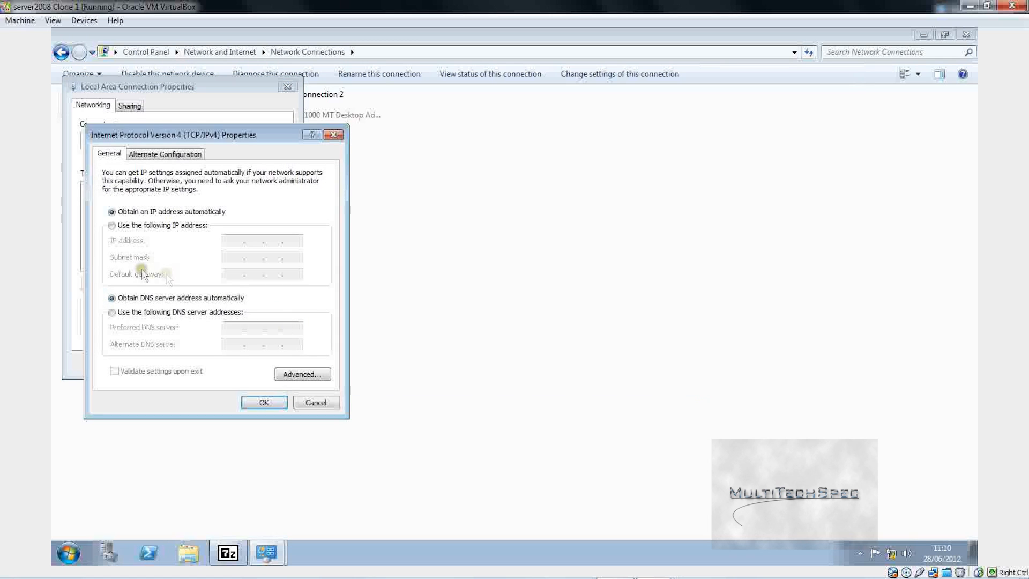
pyautogui.click(149, 313)
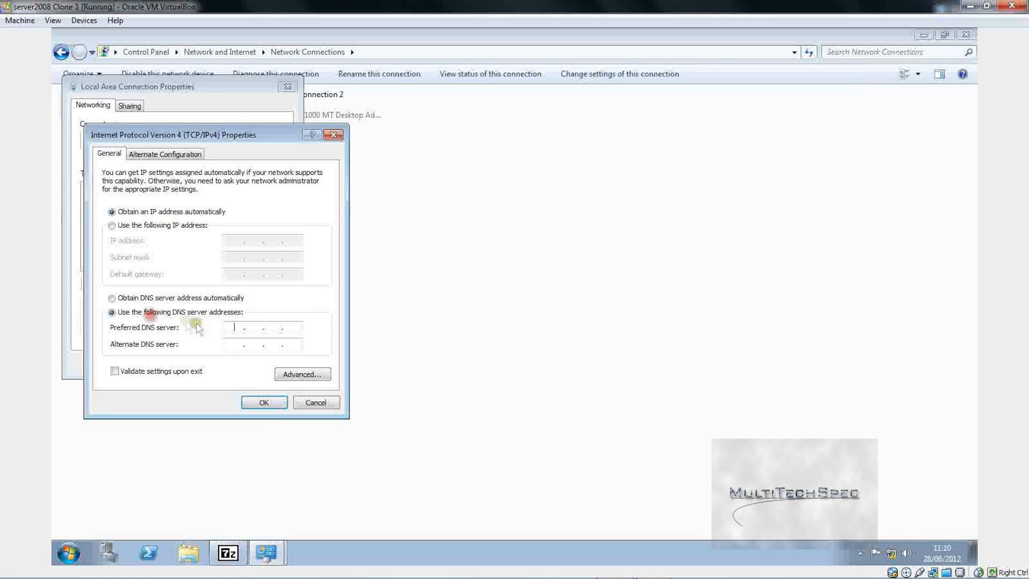
pyautogui.write('127.0.0.')
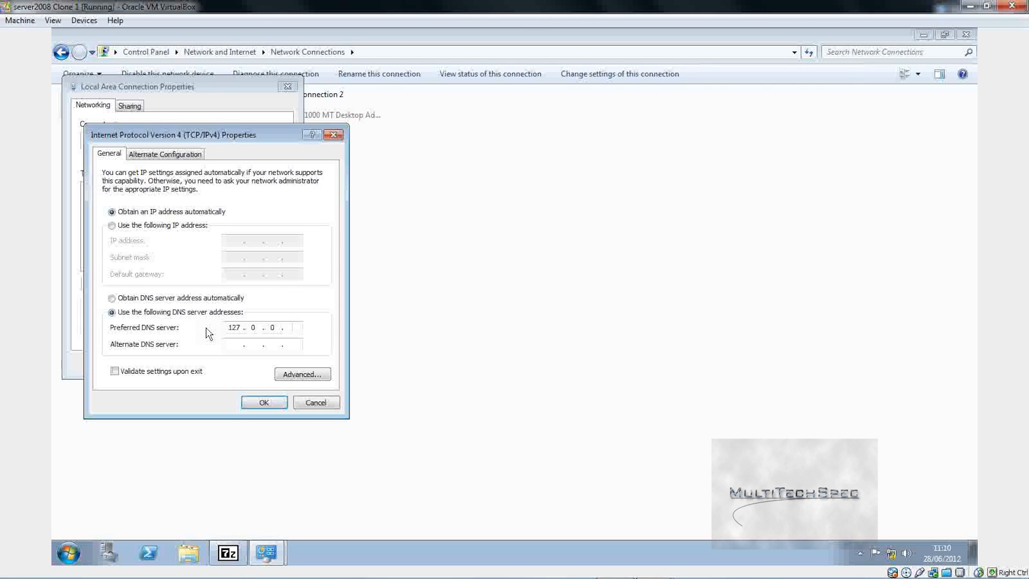
pyautogui.write('1')
pyautogui.click(251, 405)
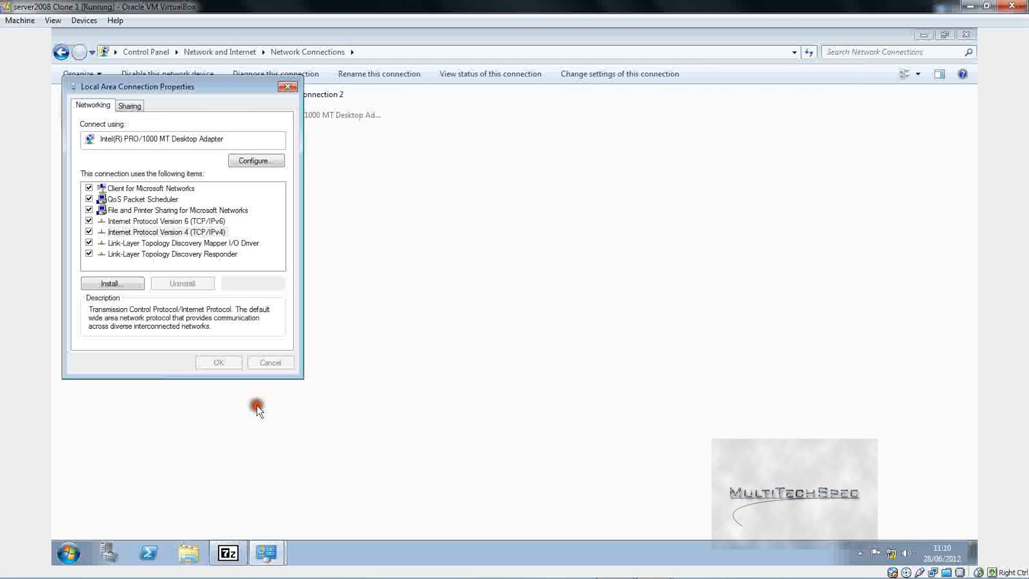
pyautogui.click(228, 364)
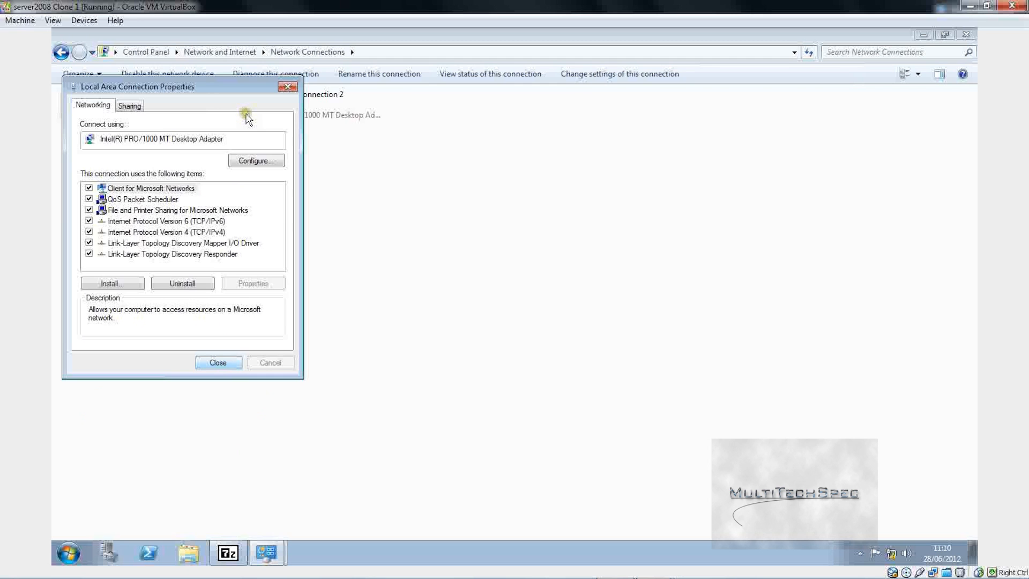
pyautogui.press('Return')
# Step: Switch Local Area Connection 2's IPv4 to a manually entered preferred DNS server
pyautogui.rightClick(294, 103)
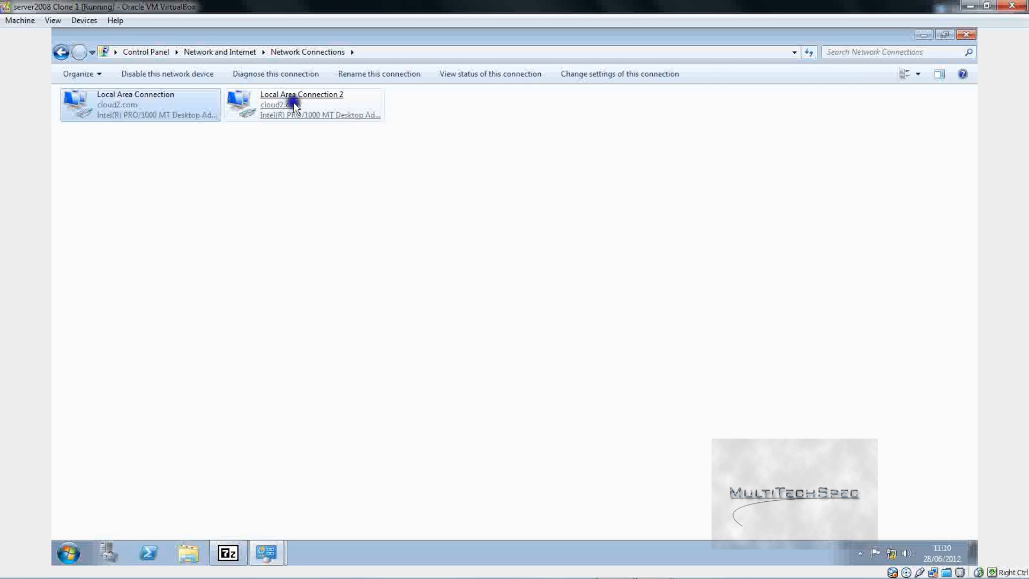
pyautogui.click(328, 225)
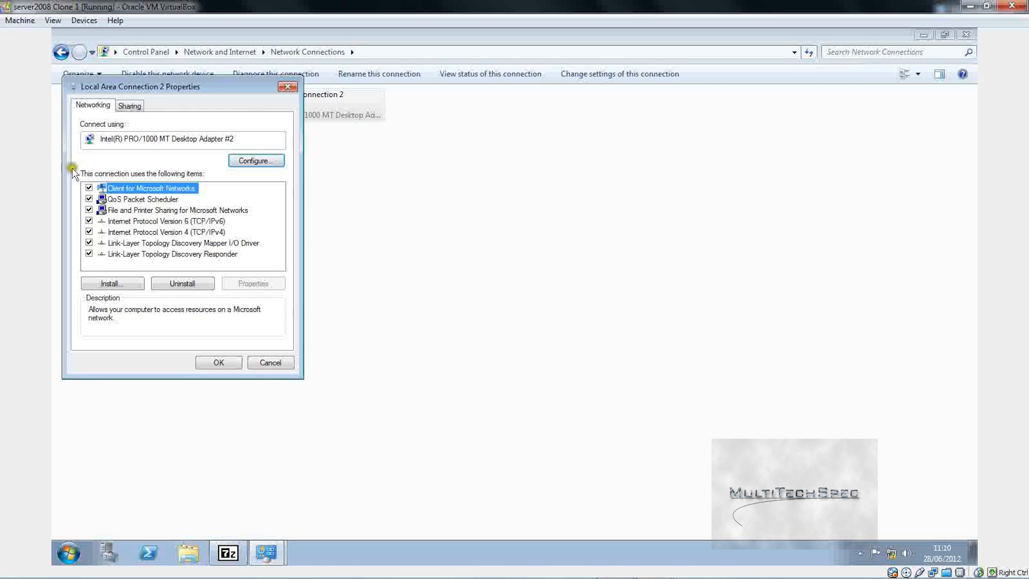
pyautogui.click(146, 233)
pyautogui.click(274, 283)
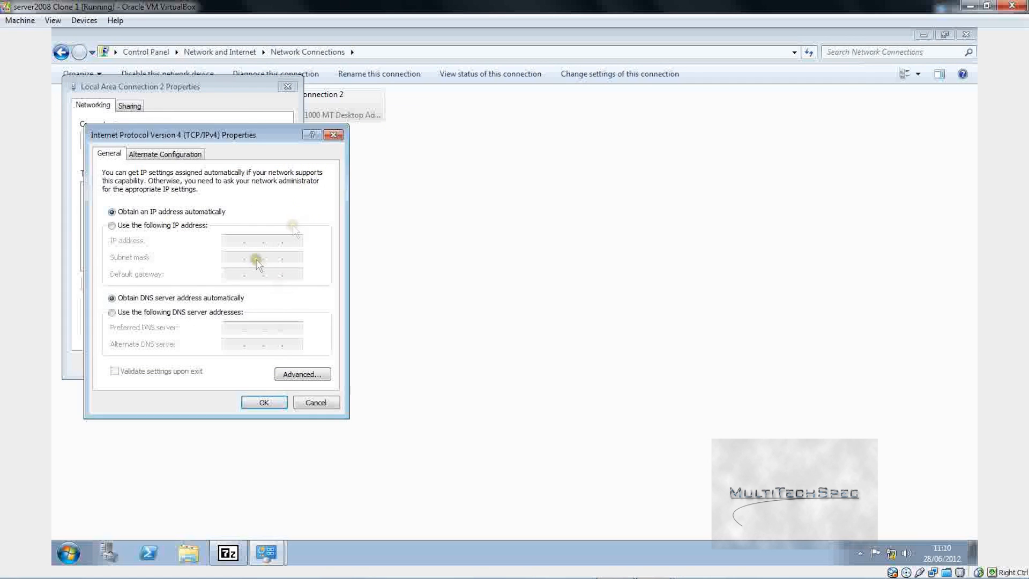
pyautogui.click(207, 311)
pyautogui.click(236, 325)
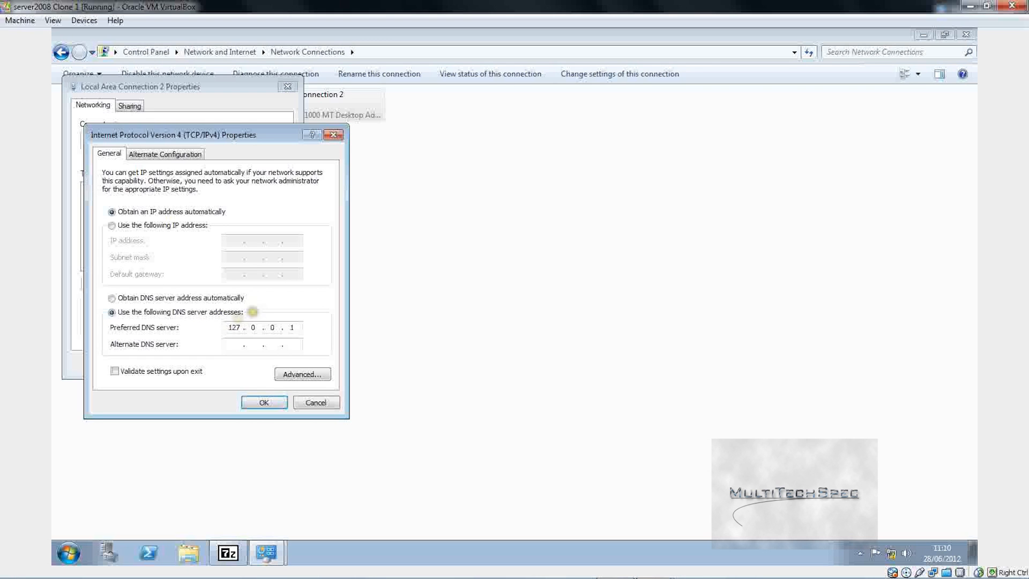
pyautogui.click(263, 403)
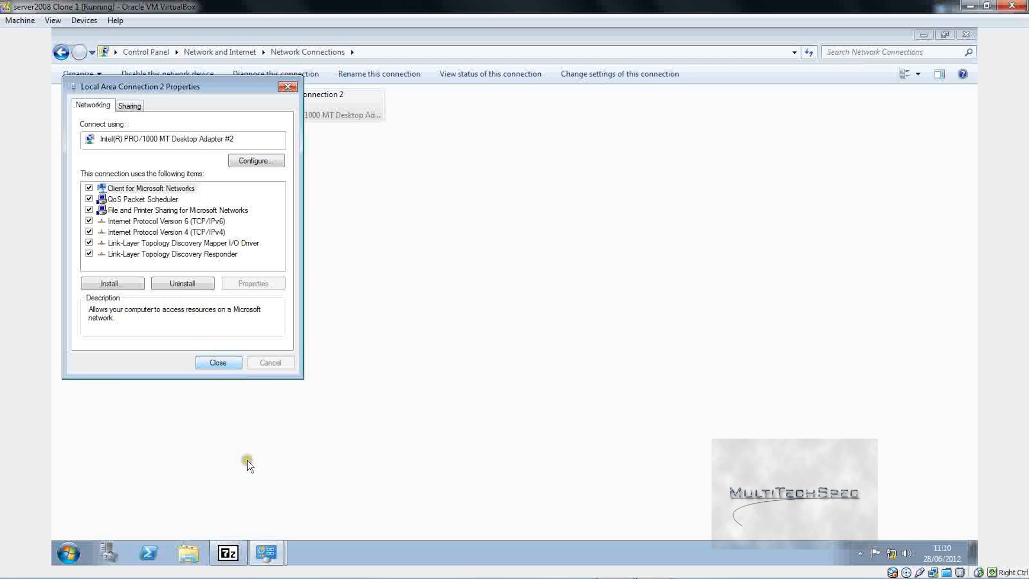
# Step: Check the extraction progress and close the Network Connections window
pyautogui.click(229, 552)
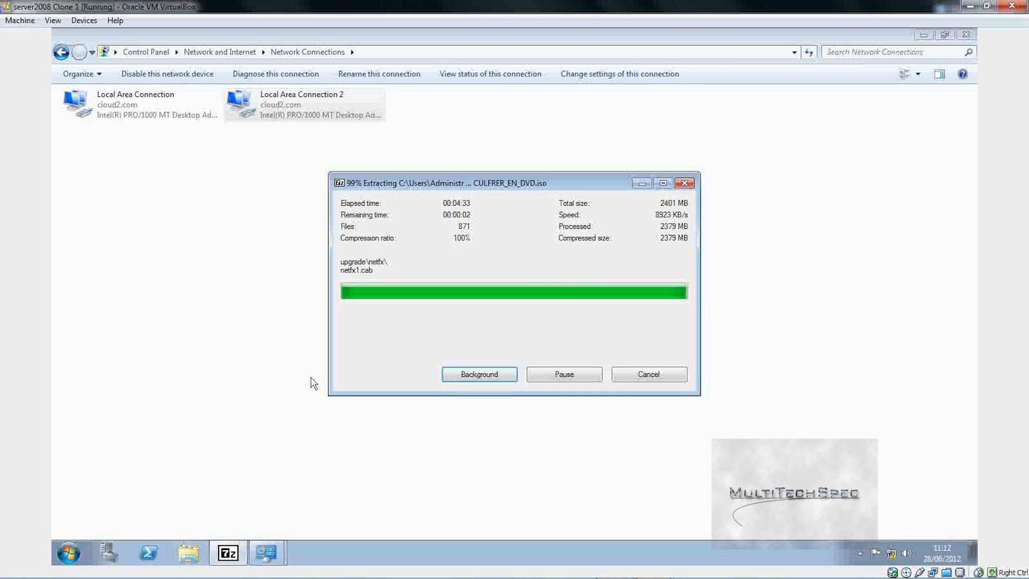
pyautogui.click(311, 381)
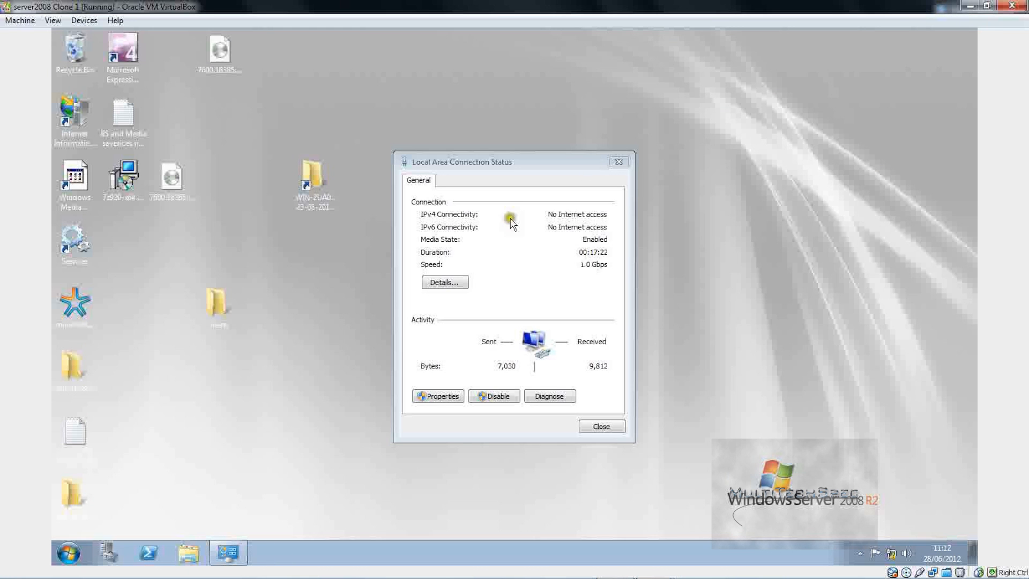
pyautogui.click(966, 34)
# Step: Drag both Windows 7 disc images from the desktop into the Recycle Bin
pyautogui.click(601, 425)
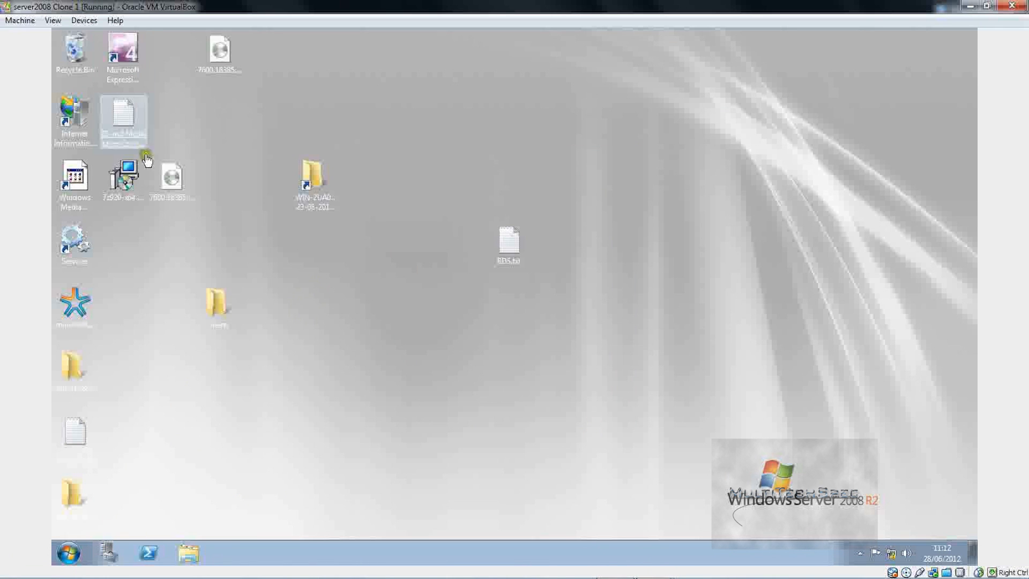
pyautogui.click(174, 194)
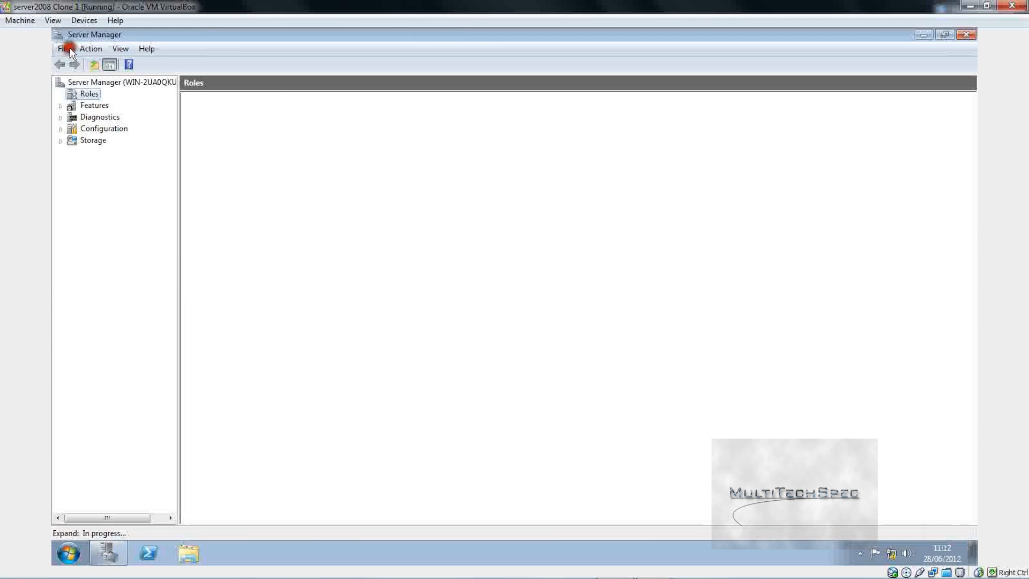
pyautogui.click(922, 35)
pyautogui.moveTo(231, 45); pyautogui.dragTo(77, 51)
pyautogui.moveTo(172, 177); pyautogui.dragTo(76, 53)
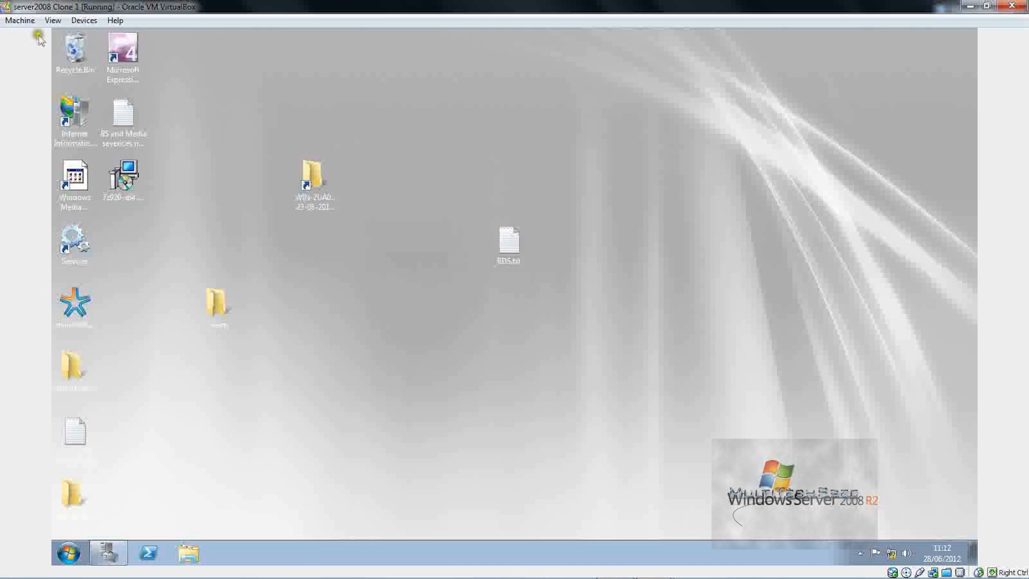
# Step: Empty the Recycle Bin of its five items and restore Server Manager
pyautogui.doubleClick(74, 49)
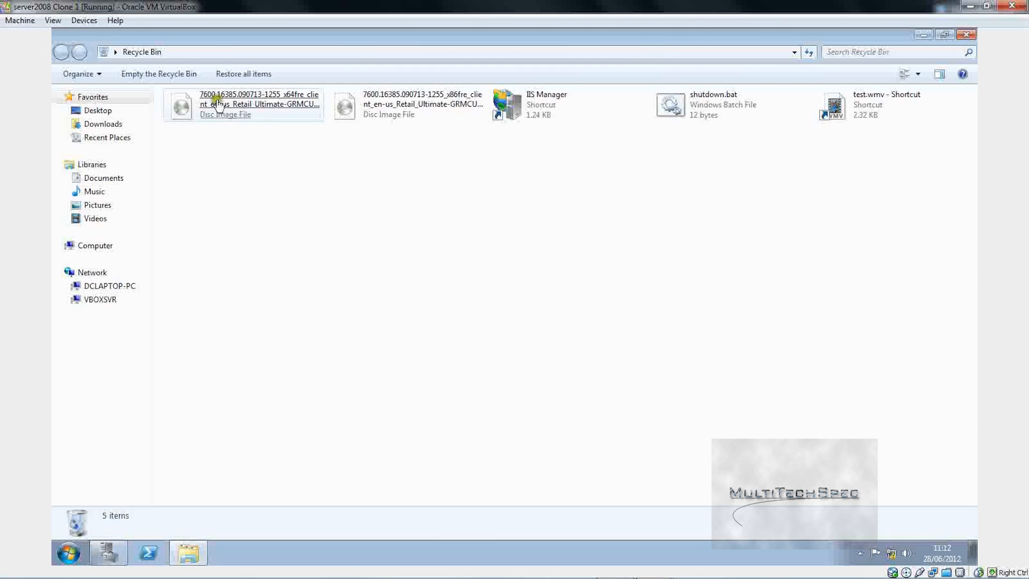
pyautogui.click(155, 73)
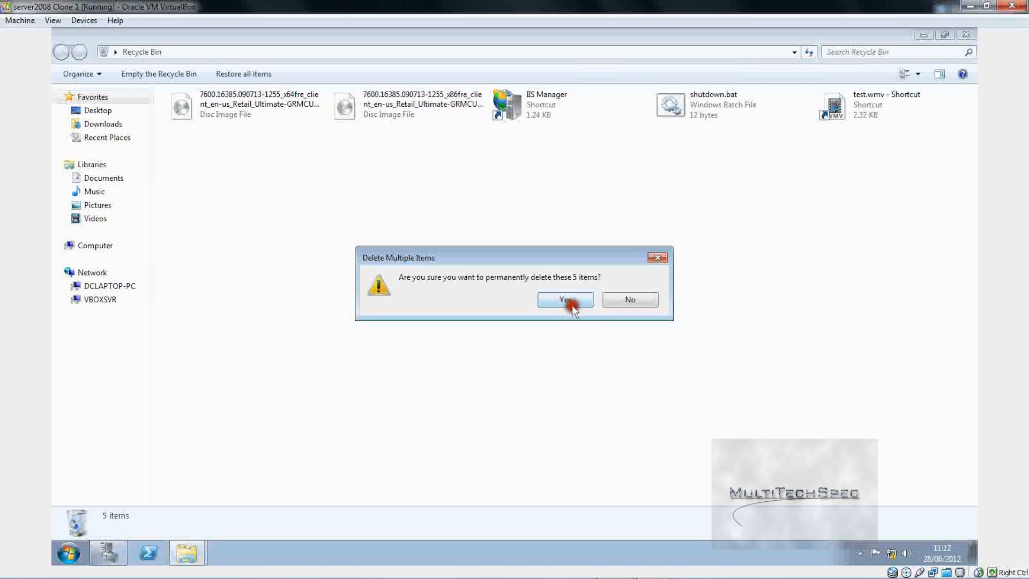
pyautogui.click(571, 304)
pyautogui.click(966, 34)
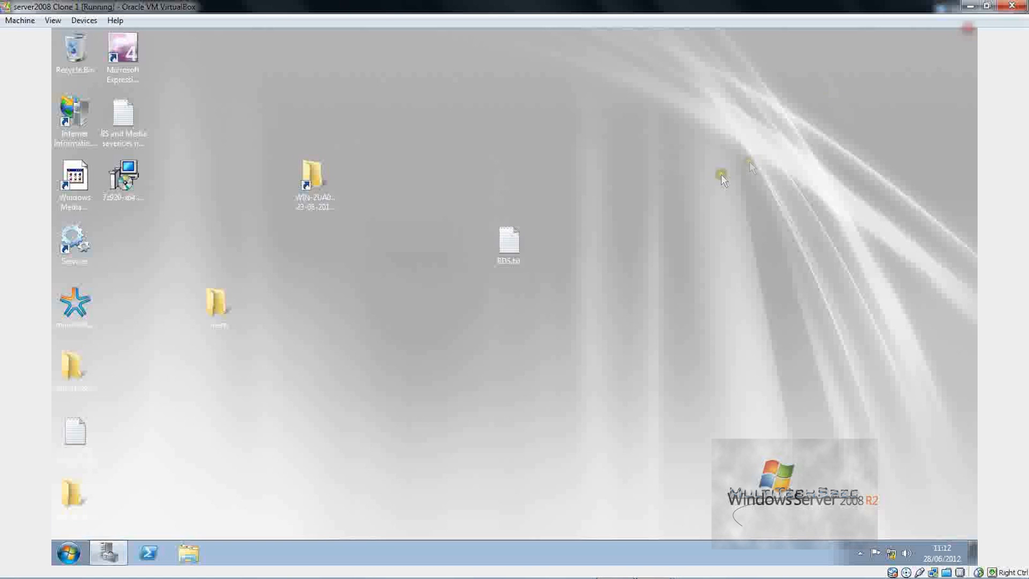
pyautogui.click(107, 552)
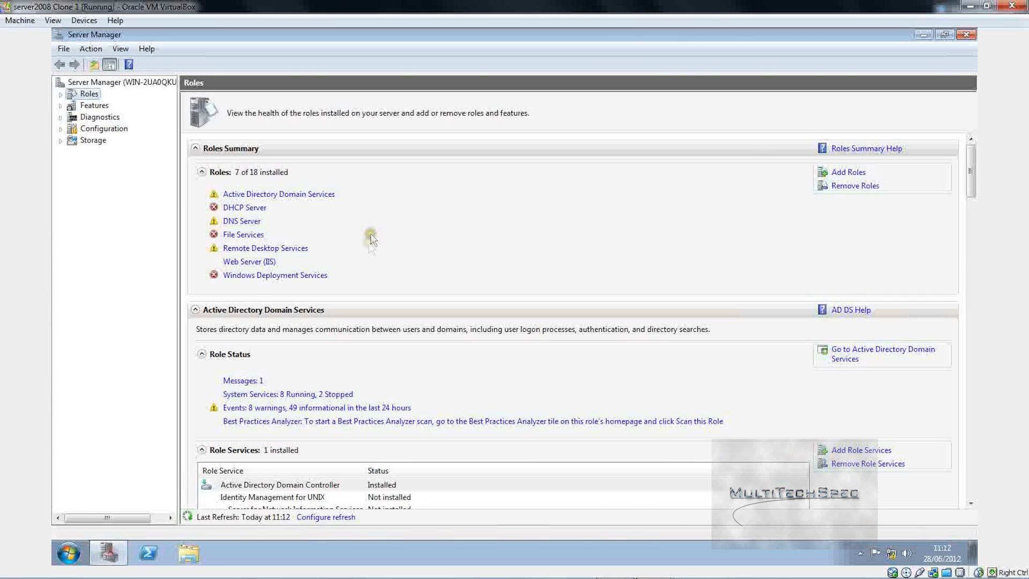
# Step: Navigate Roles > Windows Deployment Services > Servers to the server's Install Images folder
pyautogui.click(60, 95)
pyautogui.click(102, 177)
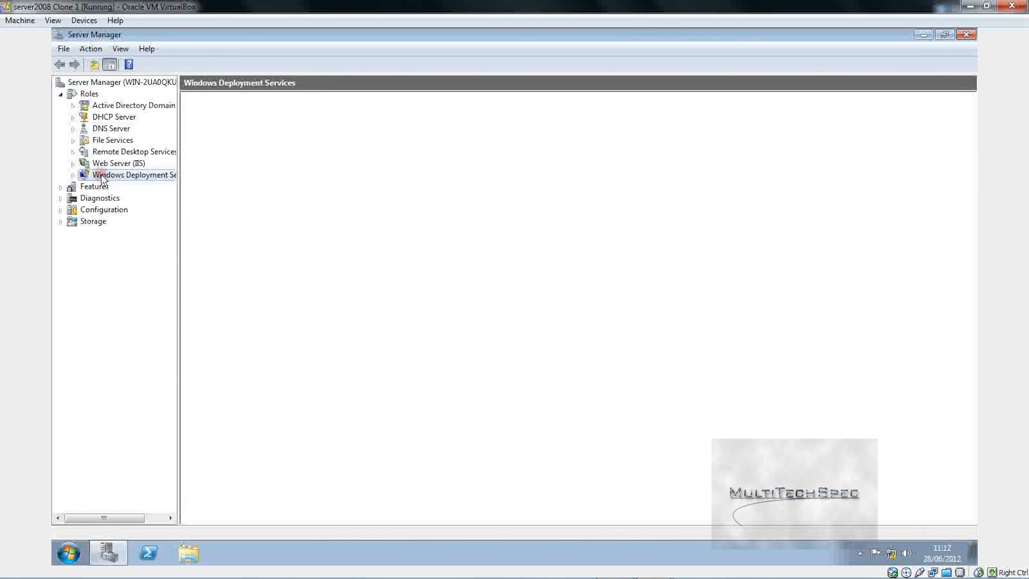
pyautogui.click(73, 175)
pyautogui.click(110, 187)
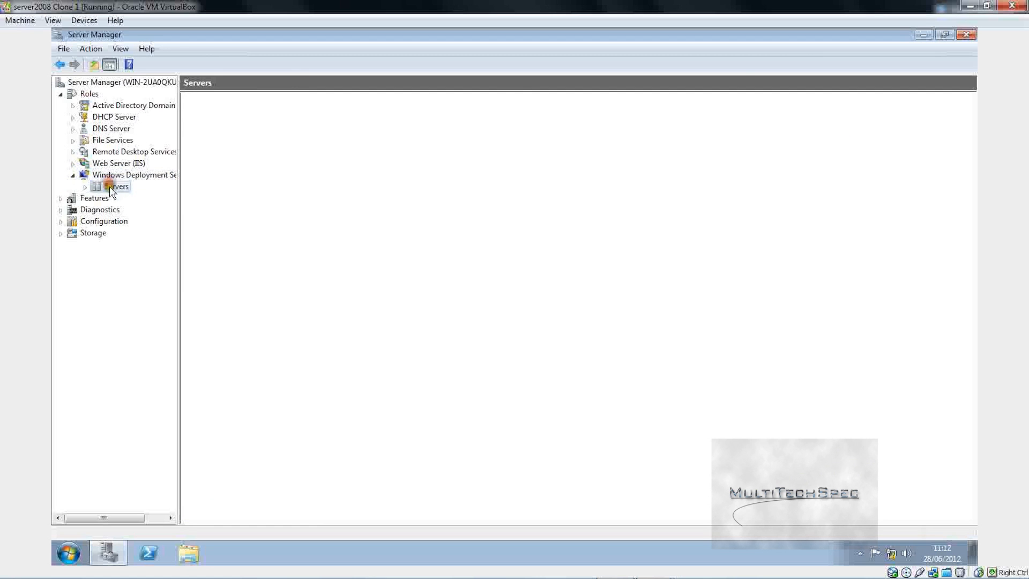
pyautogui.click(84, 187)
pyautogui.click(111, 198)
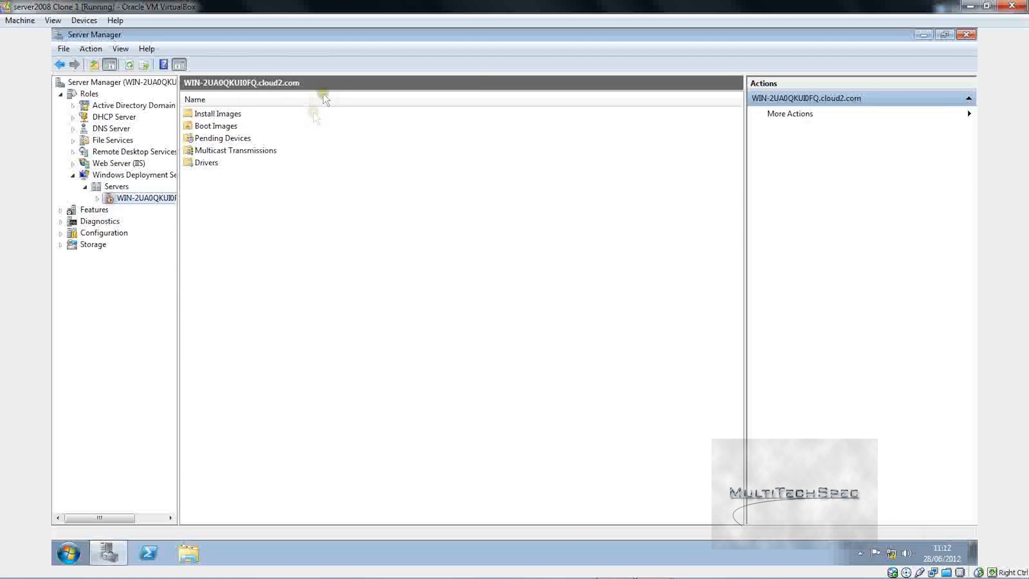
pyautogui.doubleClick(217, 114)
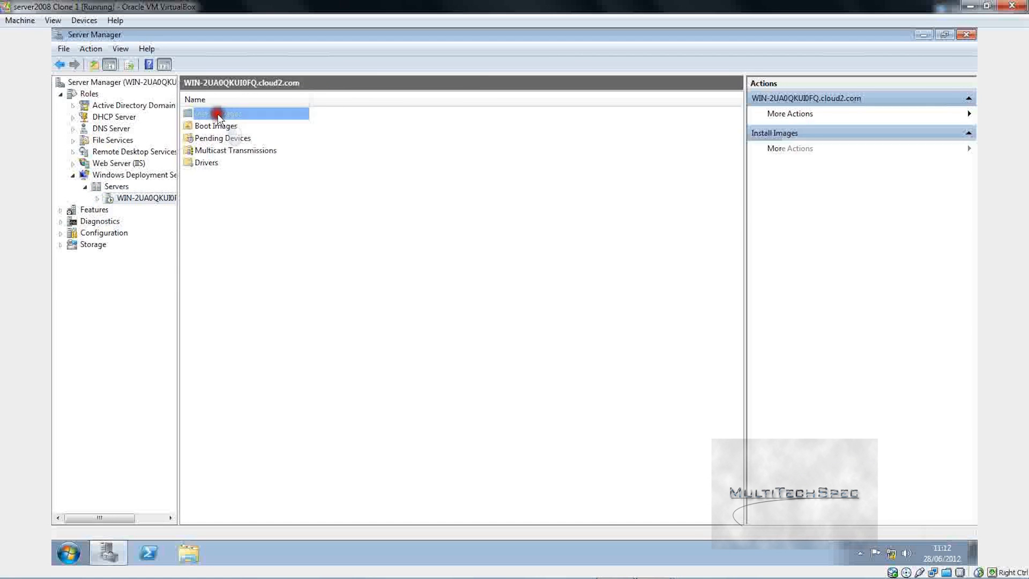
# Step: Start Add Install Image with the new group ImageGroup1 and browse for the image file
pyautogui.rightClick(285, 187)
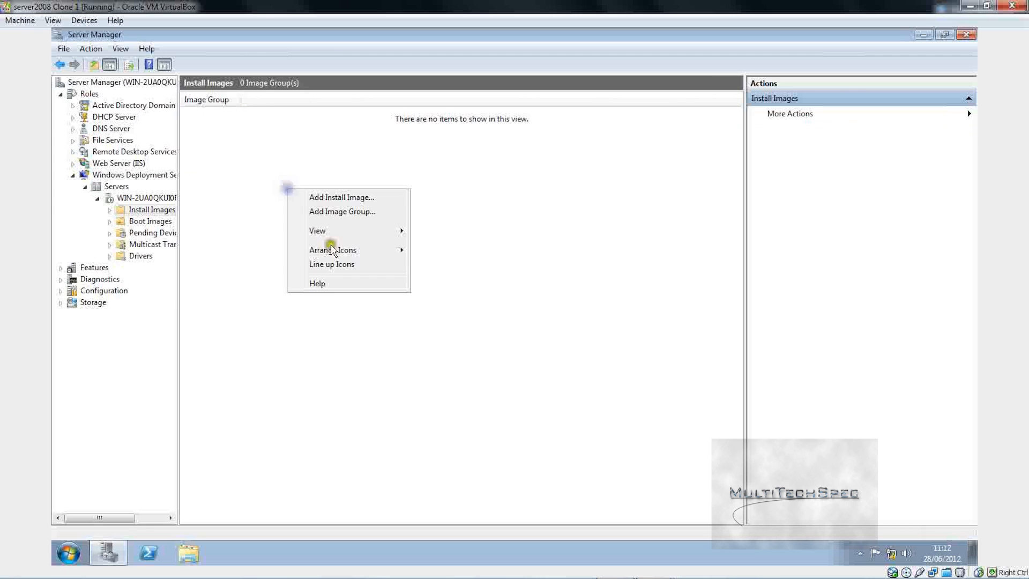
pyautogui.click(331, 198)
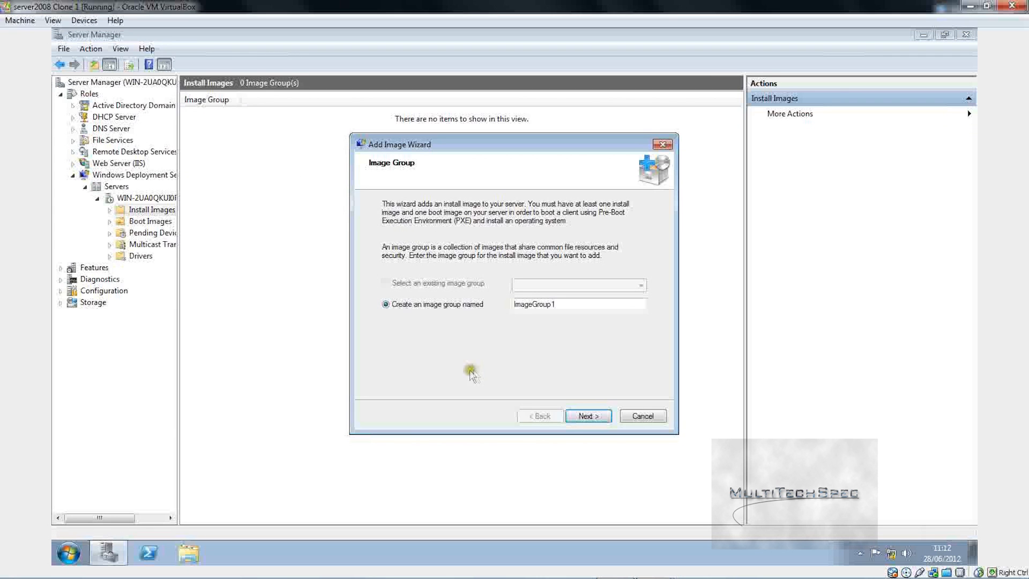
pyautogui.click(587, 416)
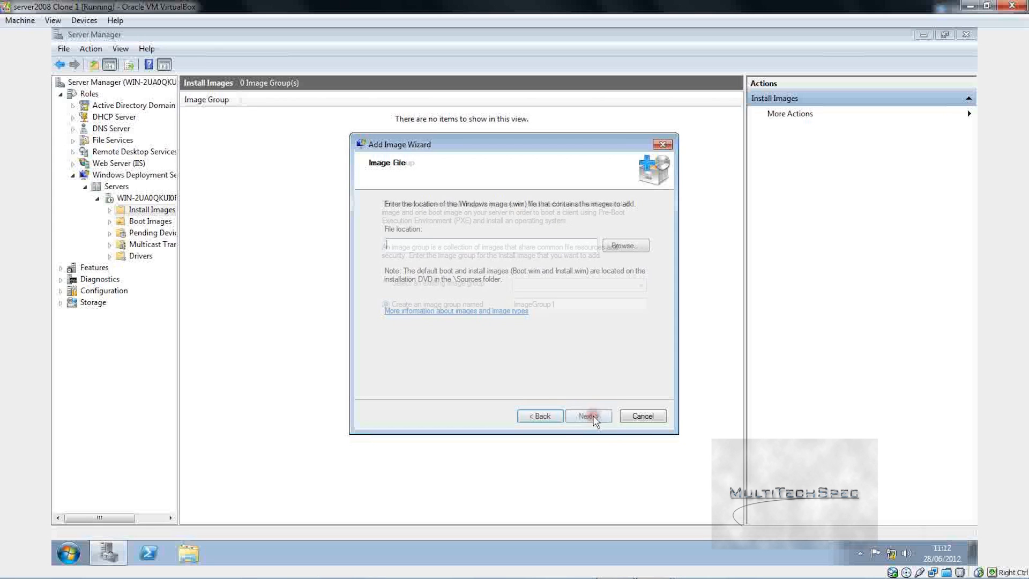
pyautogui.click(612, 246)
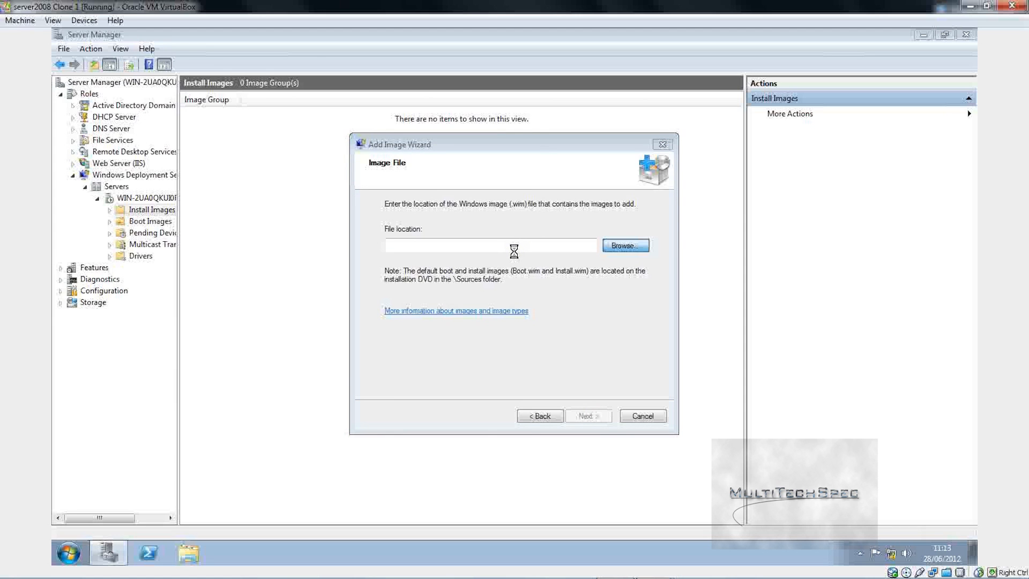
# Step: Pick install.wim from the x64 folder's sources directory on the Desktop
pyautogui.click(407, 240)
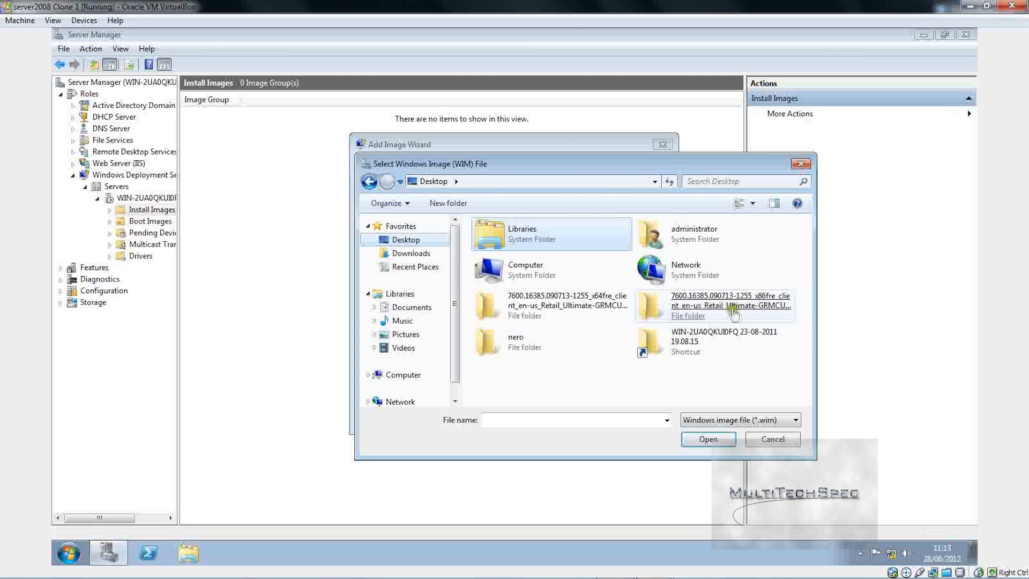
pyautogui.doubleClick(605, 305)
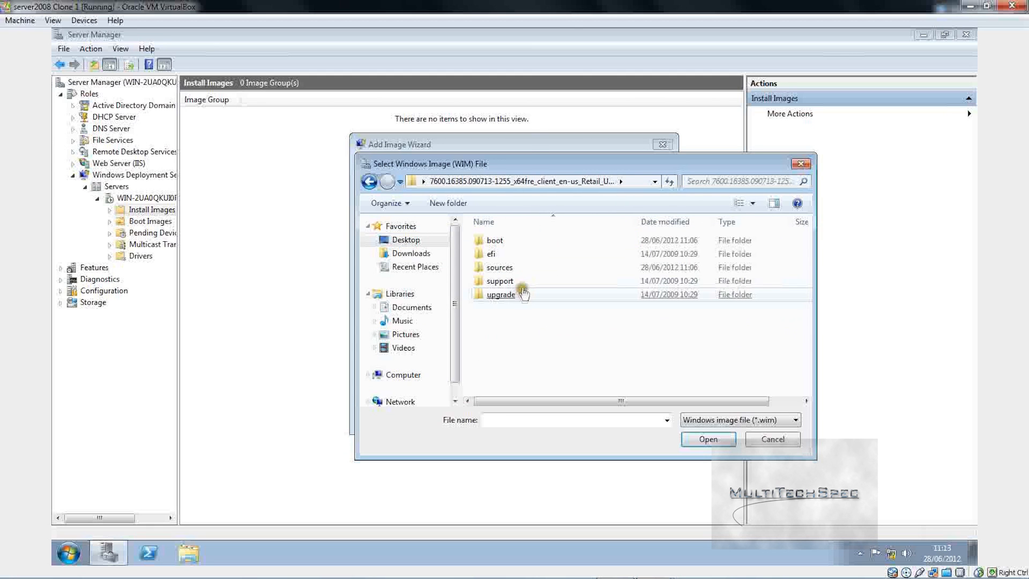
pyautogui.moveTo(525, 164); pyautogui.dragTo(547, 304)
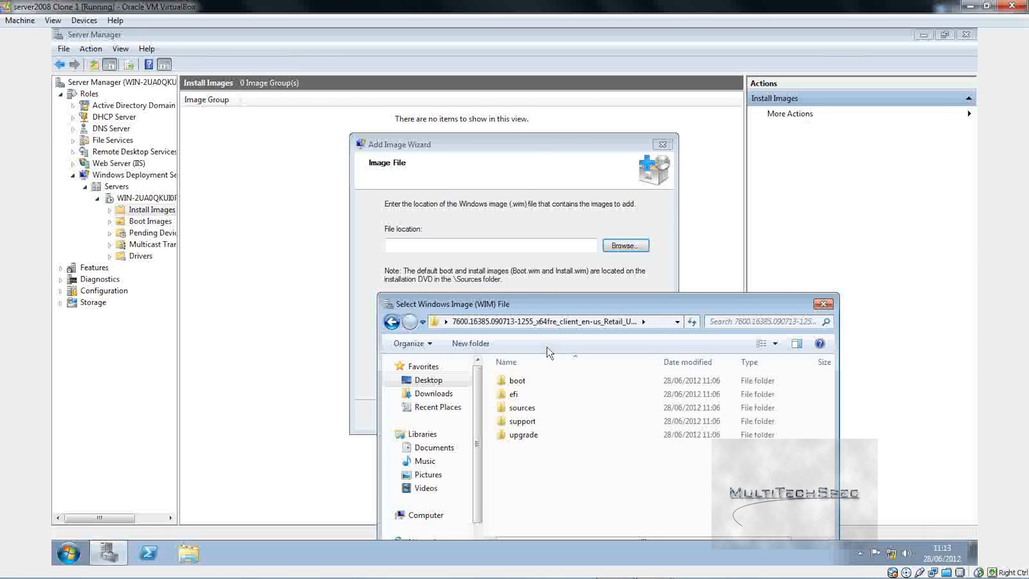
pyautogui.doubleClick(533, 409)
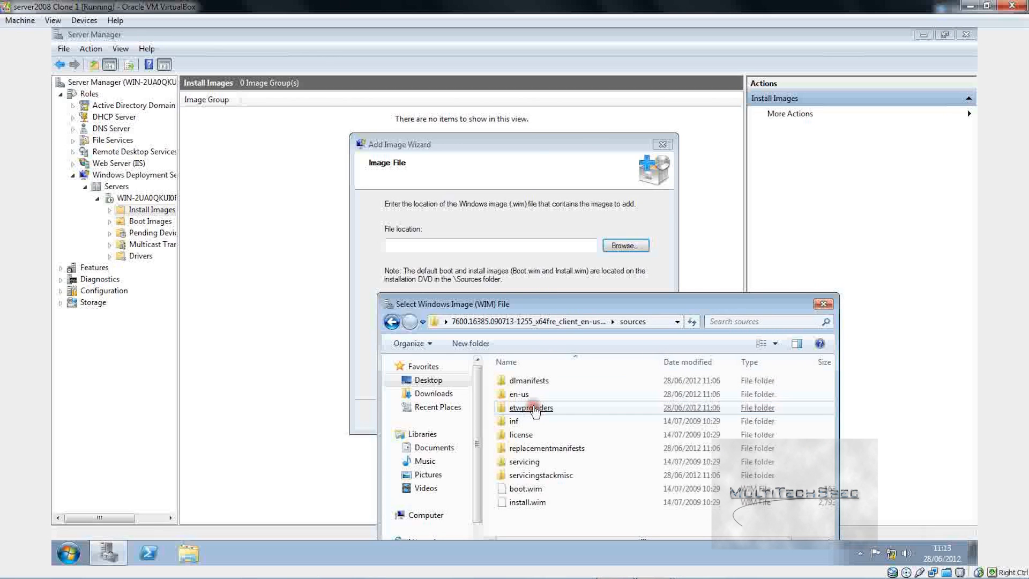
pyautogui.doubleClick(539, 504)
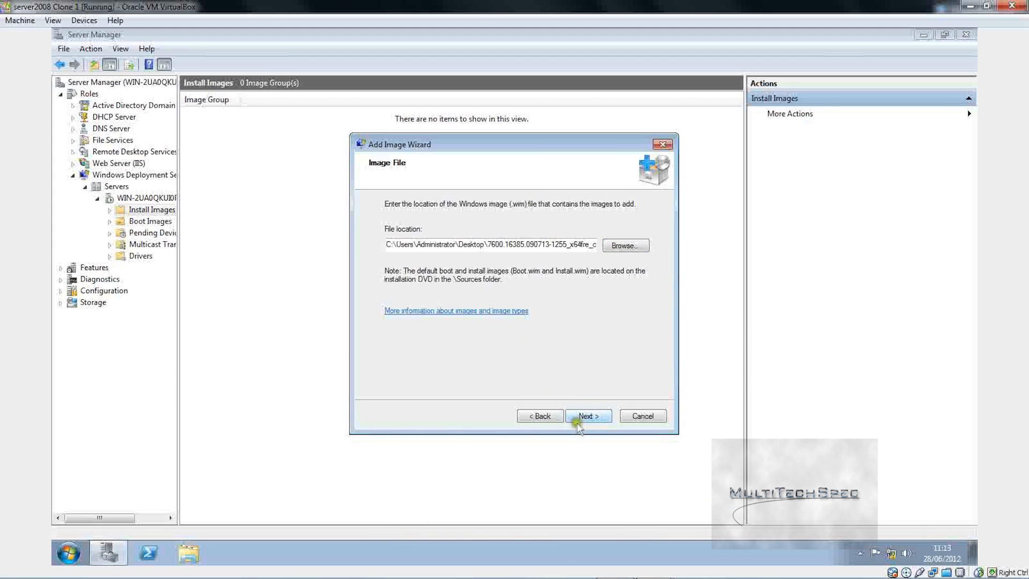
# Step: Add all four Windows 7 x64 editions to ImageGroup1 and finish the wizard
pyautogui.click(583, 418)
pyautogui.click(584, 416)
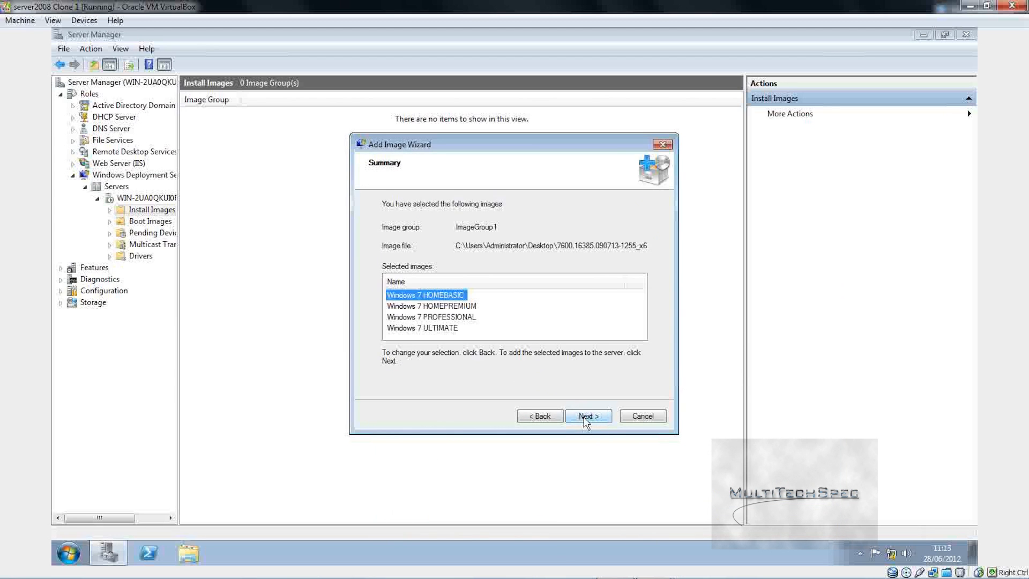
pyautogui.click(584, 417)
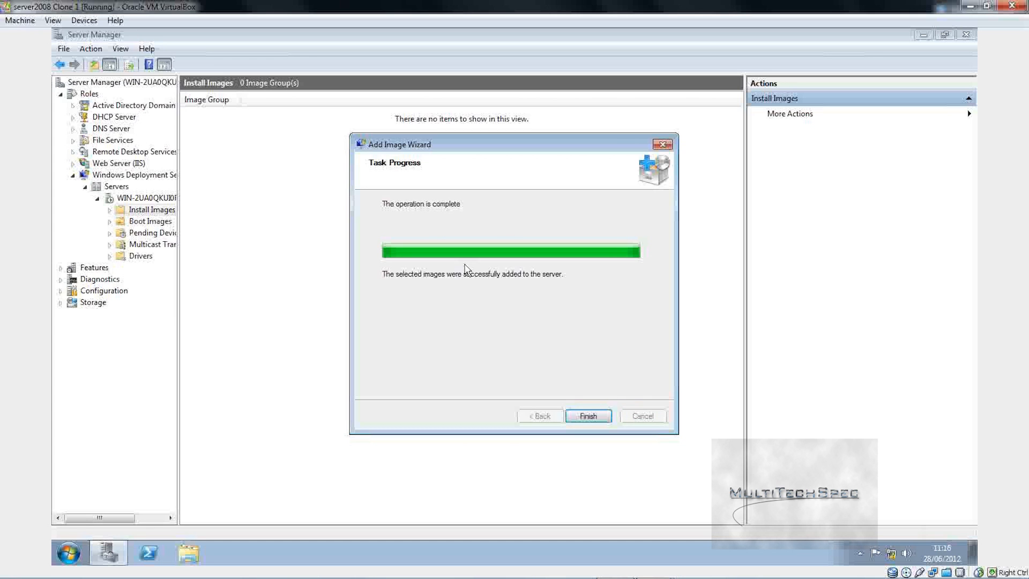
pyautogui.click(598, 423)
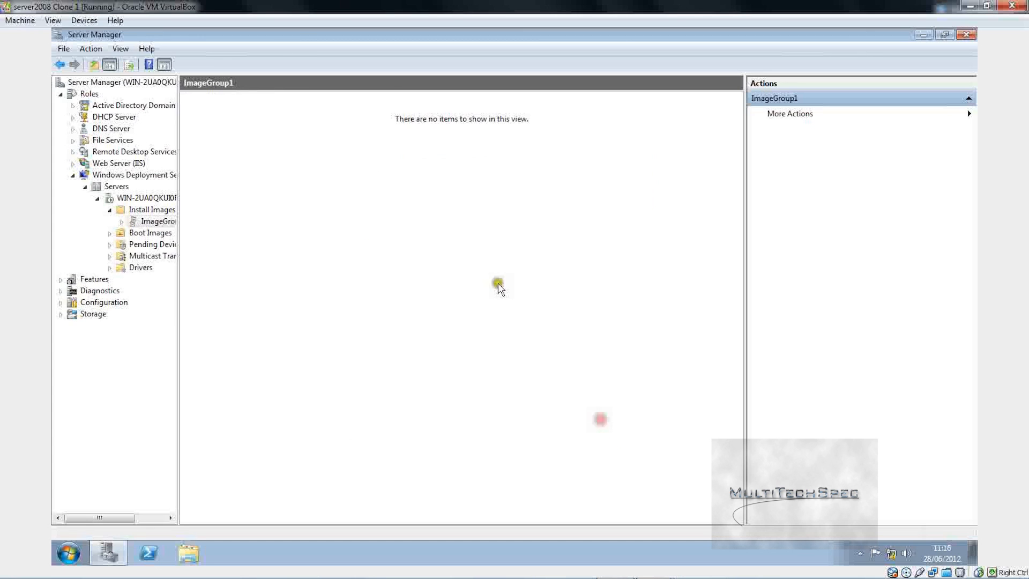
# Step: Add another install image to ImageGroup1, choosing install.wim from the x86 folder's sources
pyautogui.rightClick(395, 193)
pyautogui.click(416, 199)
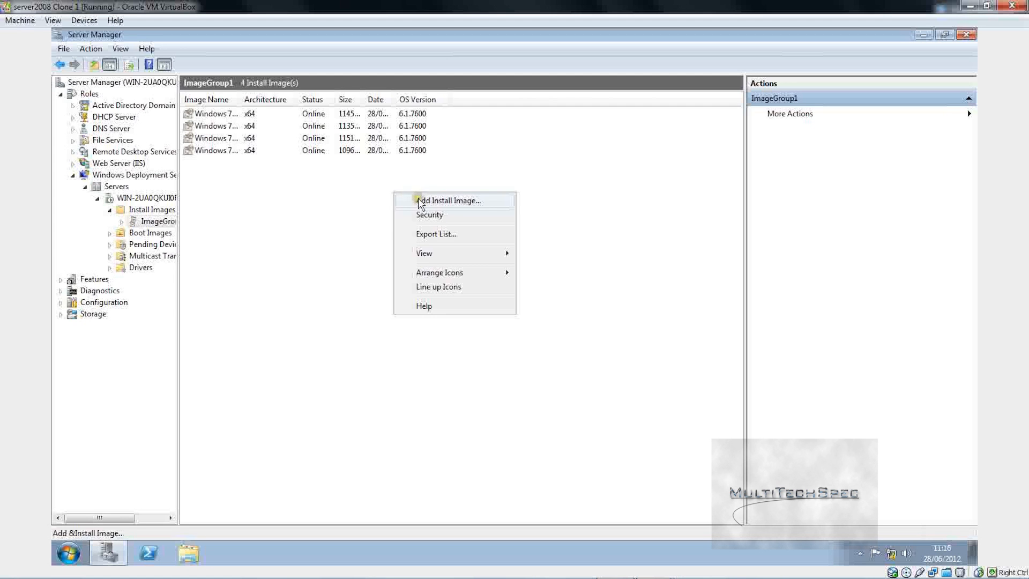
pyautogui.click(612, 247)
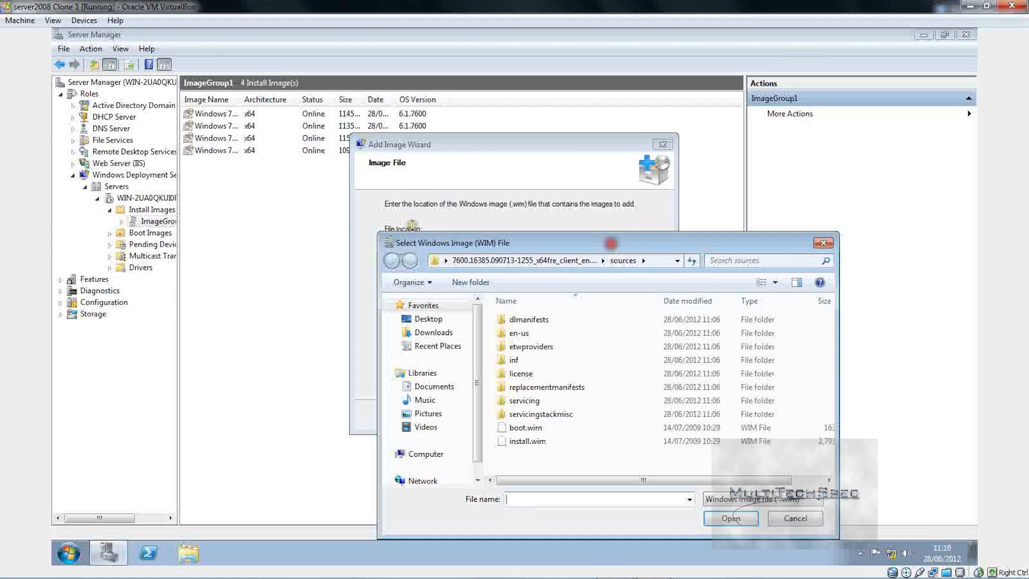
pyautogui.click(485, 258)
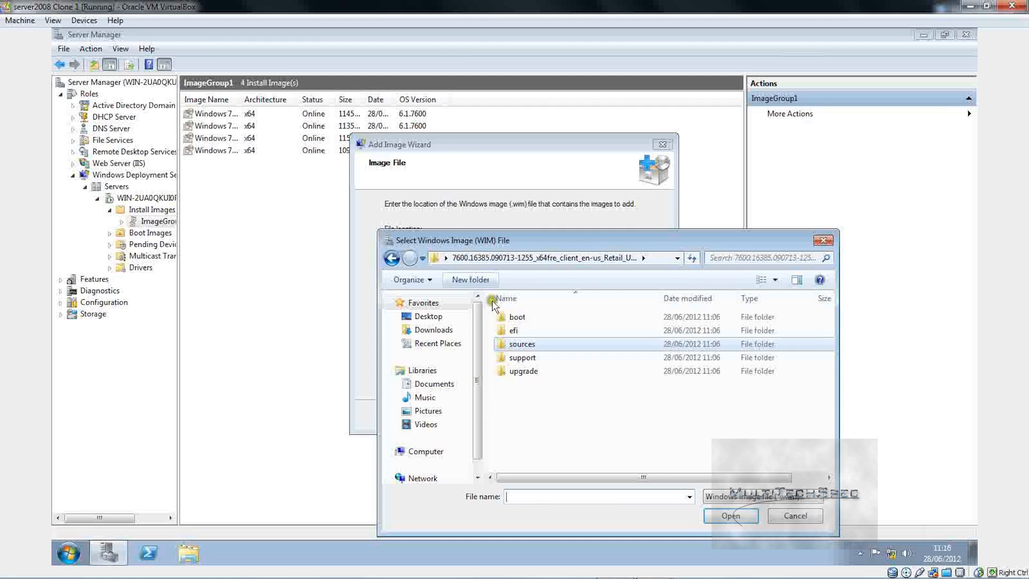
pyautogui.click(391, 259)
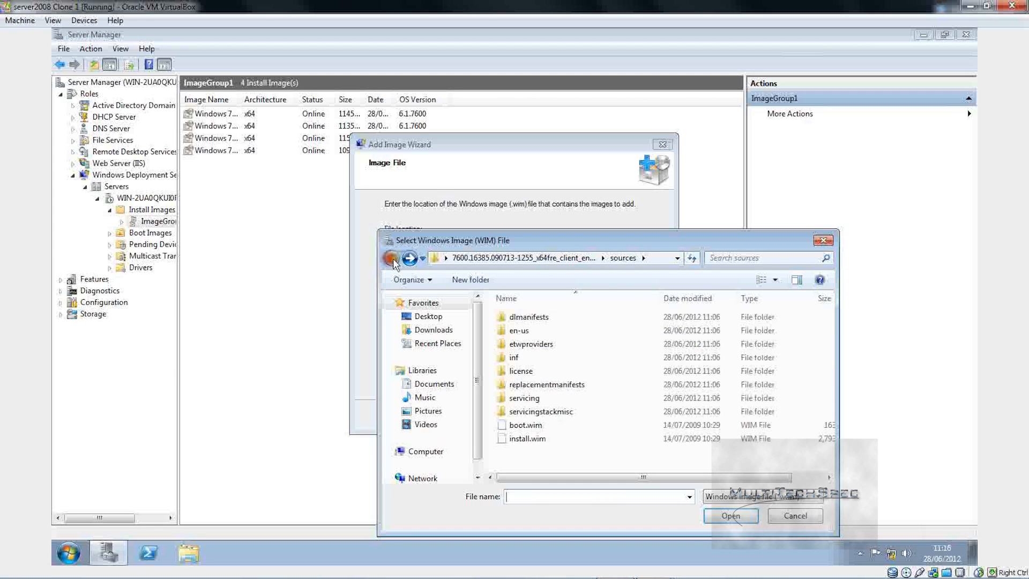
pyautogui.click(424, 316)
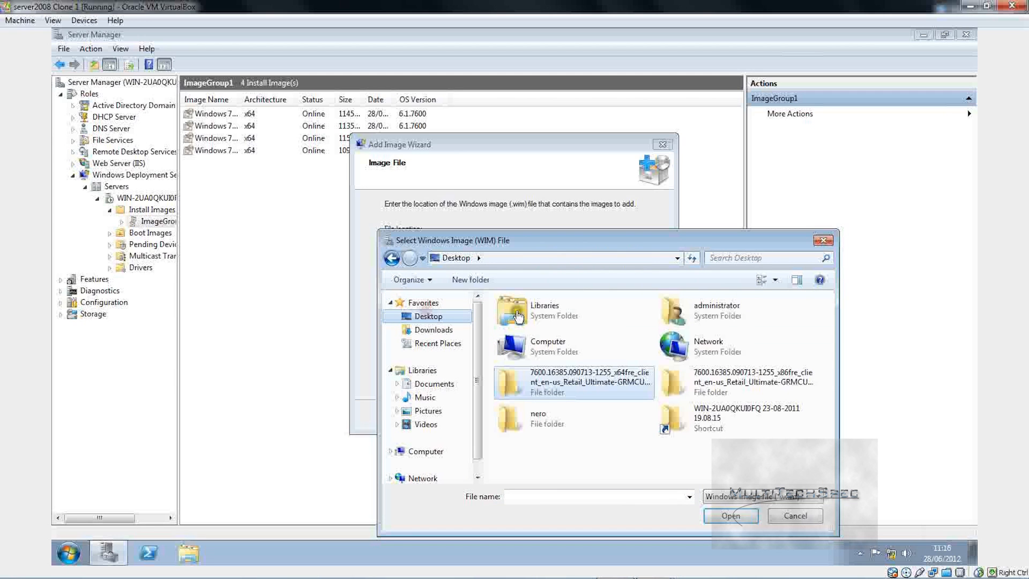
pyautogui.doubleClick(702, 373)
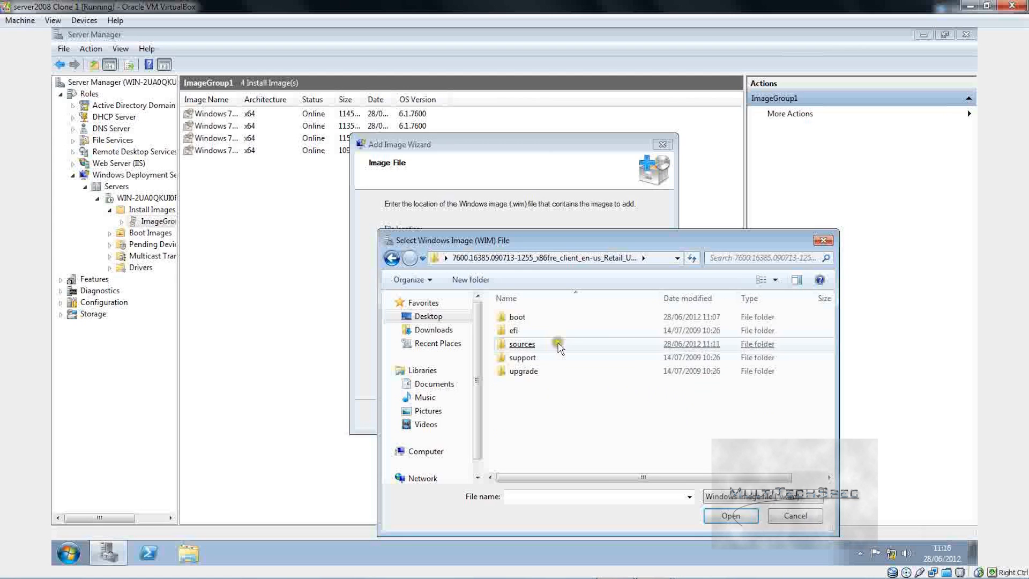
pyautogui.doubleClick(558, 344)
pyautogui.click(581, 425)
pyautogui.click(586, 439)
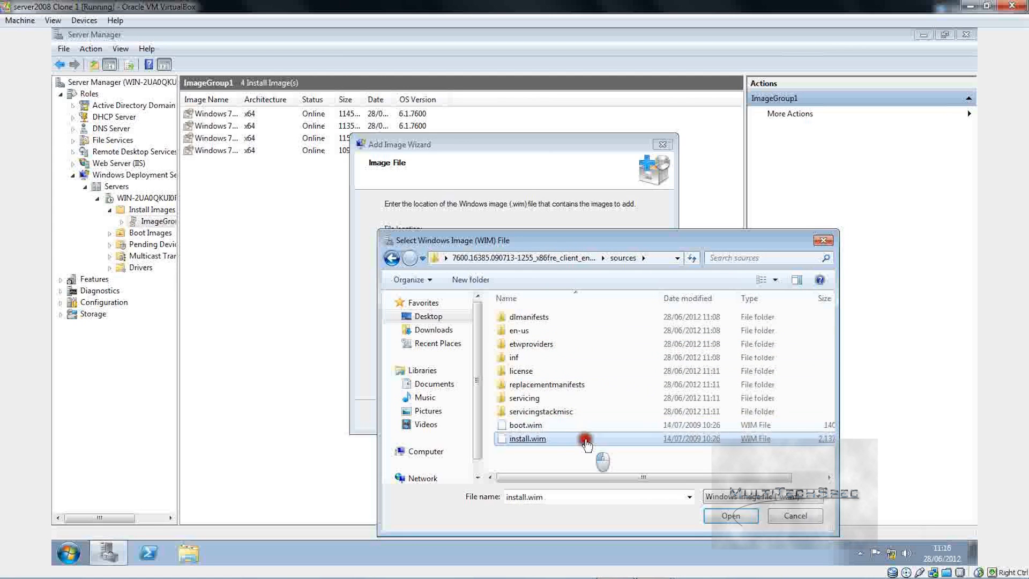
pyautogui.doubleClick(585, 440)
# Step: Add all five x86 Windows 7 editions and finish the wizard
pyautogui.click(585, 415)
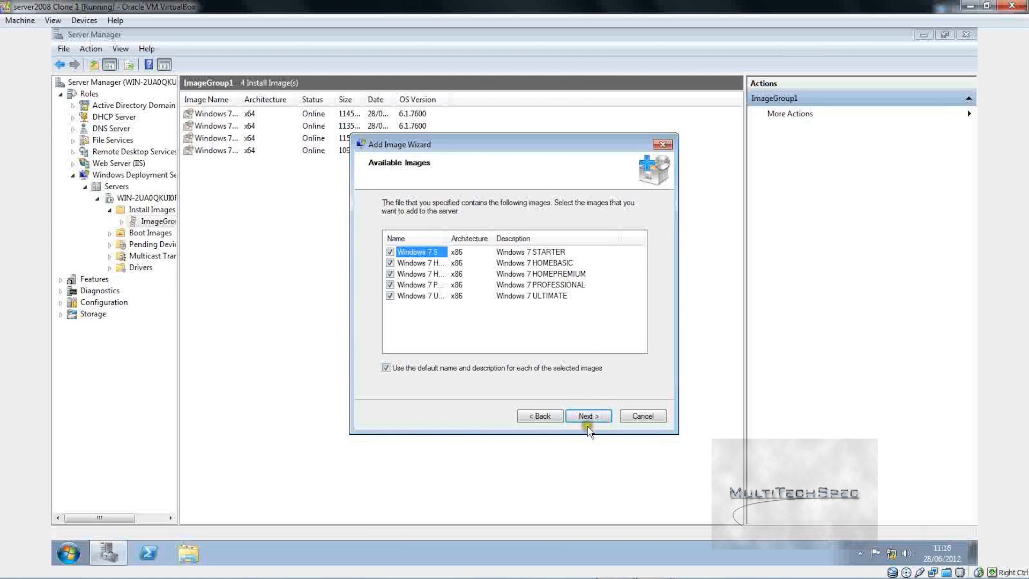
pyautogui.click(588, 426)
pyautogui.click(589, 417)
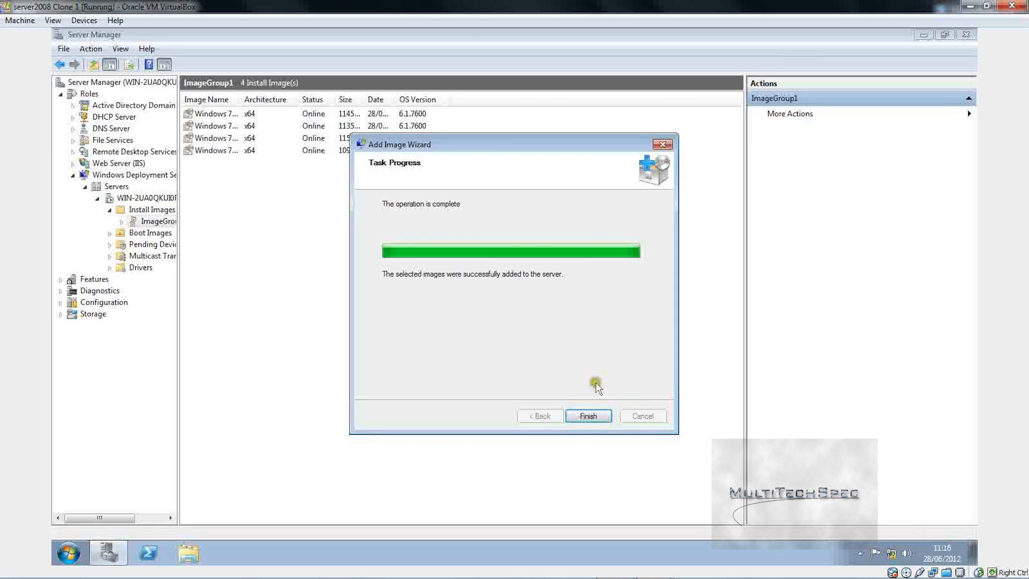
pyautogui.click(589, 416)
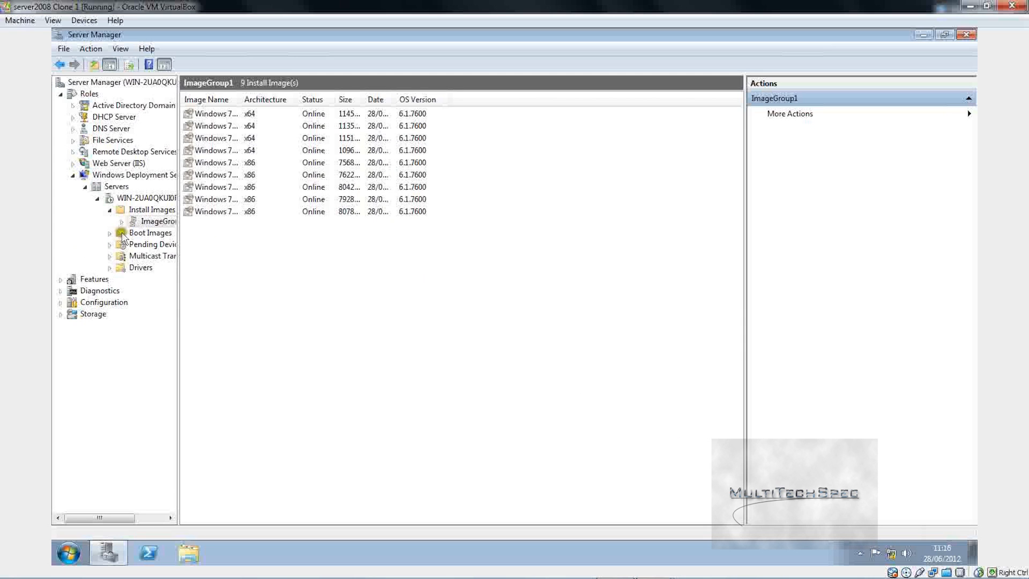
# Step: Start Add Boot Image and choose boot.wim from the x86 sources folder
pyautogui.click(150, 233)
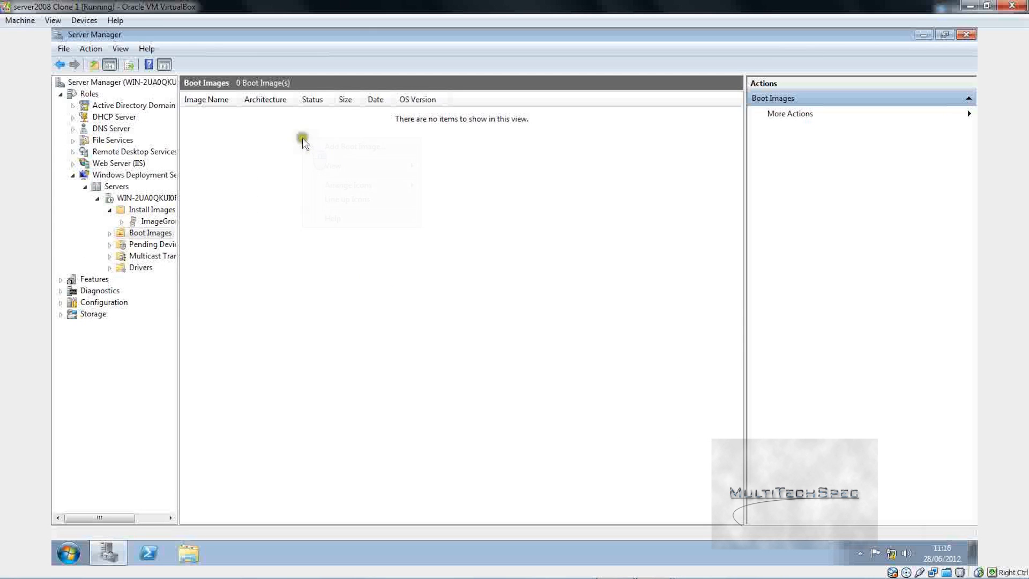
pyautogui.rightClick(298, 133)
pyautogui.click(332, 142)
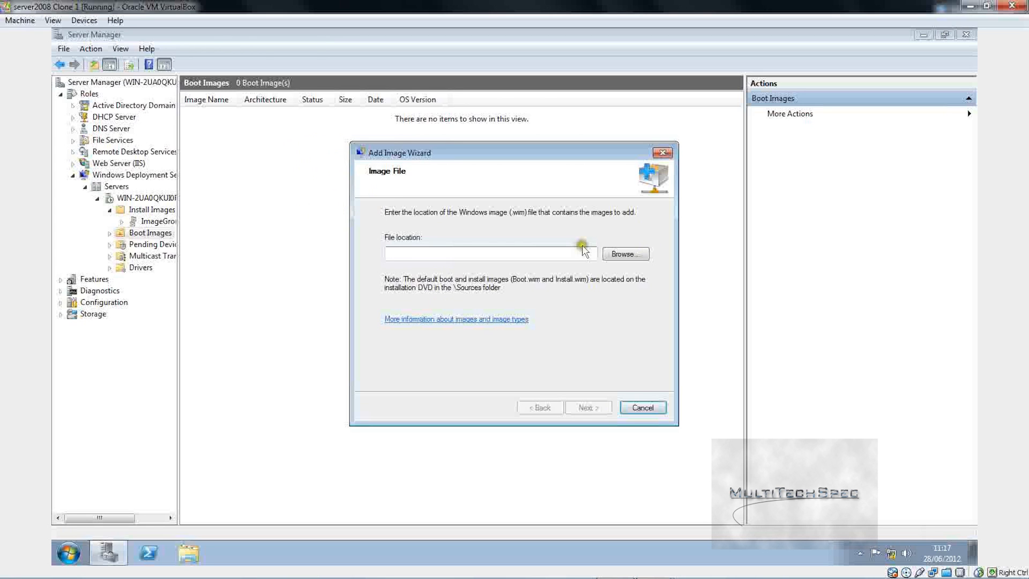
pyautogui.click(624, 254)
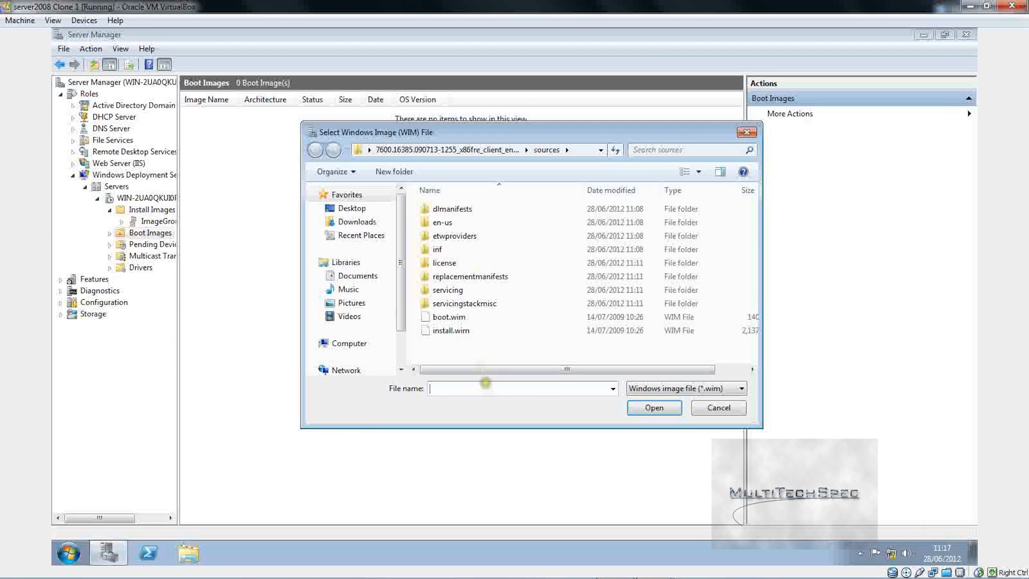
pyautogui.doubleClick(450, 316)
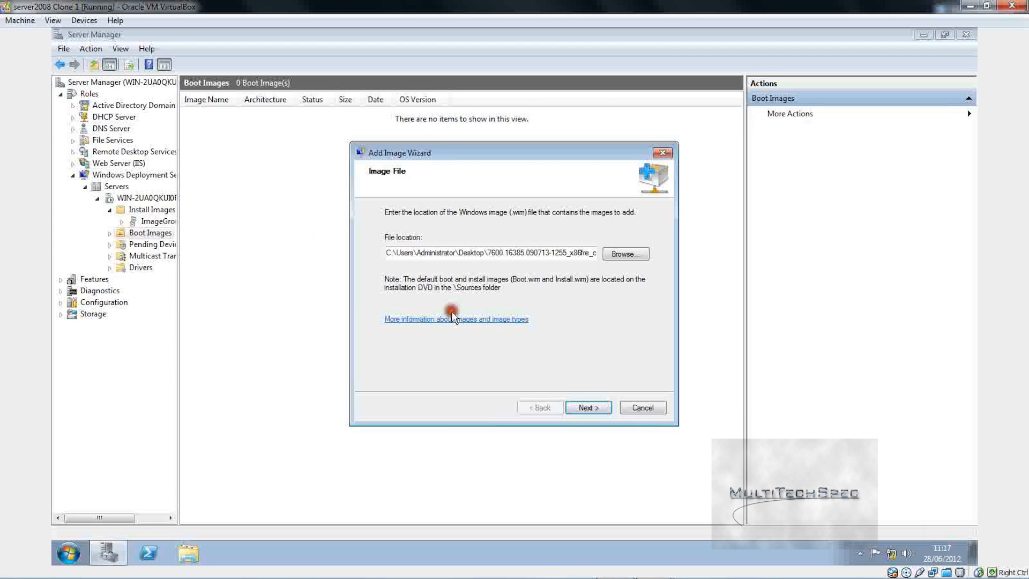
# Step: Add the boot image as Microsoft Windows Setup (x86) with the default name and finish
pyautogui.click(587, 407)
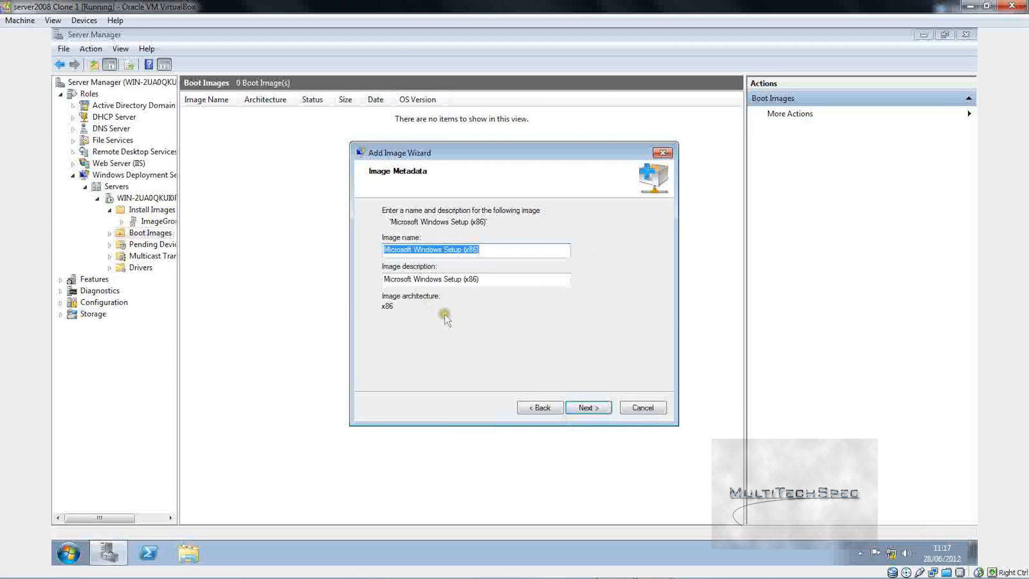
pyautogui.click(595, 418)
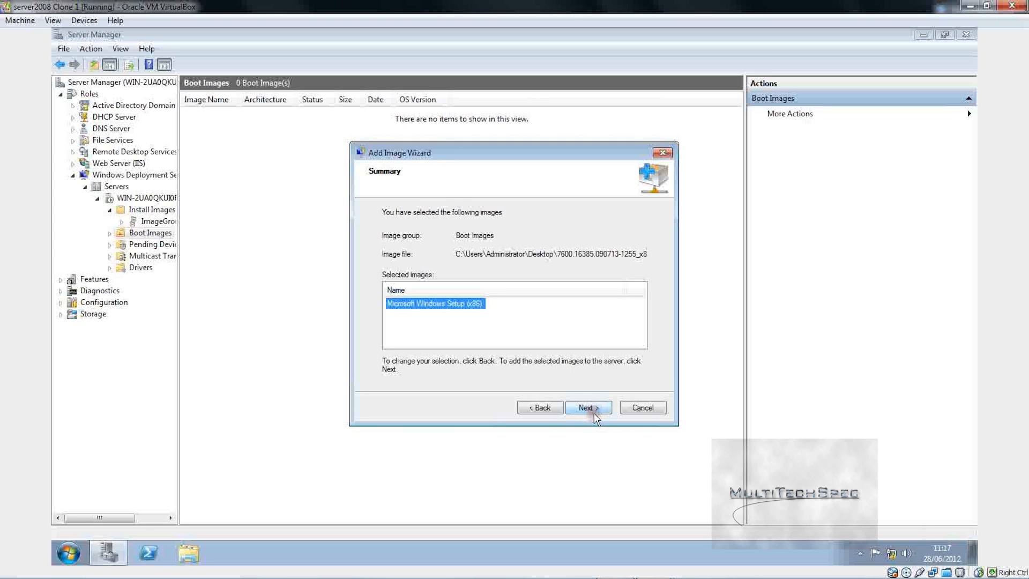
pyautogui.click(595, 418)
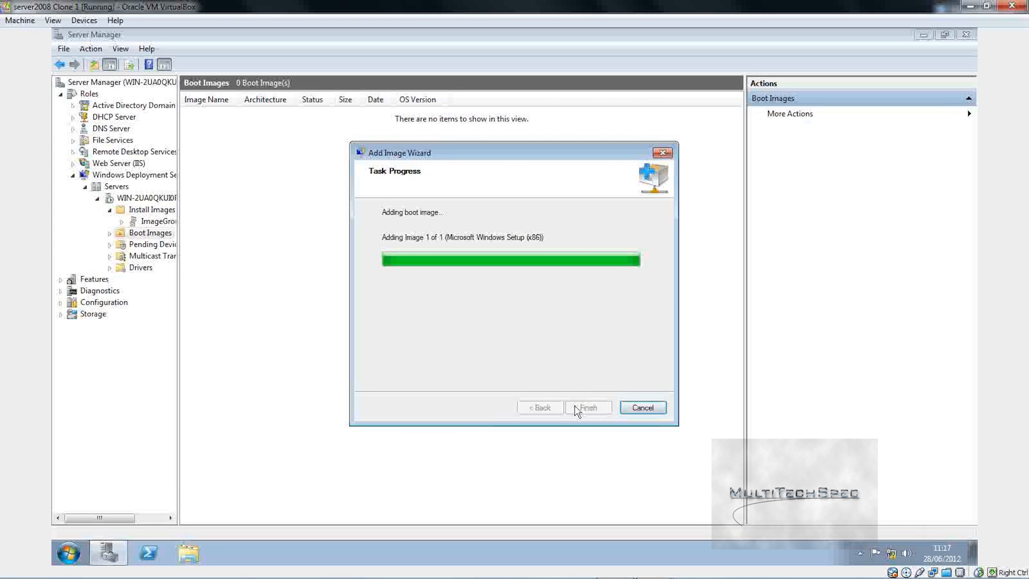
pyautogui.click(580, 410)
pyautogui.rightClick(427, 319)
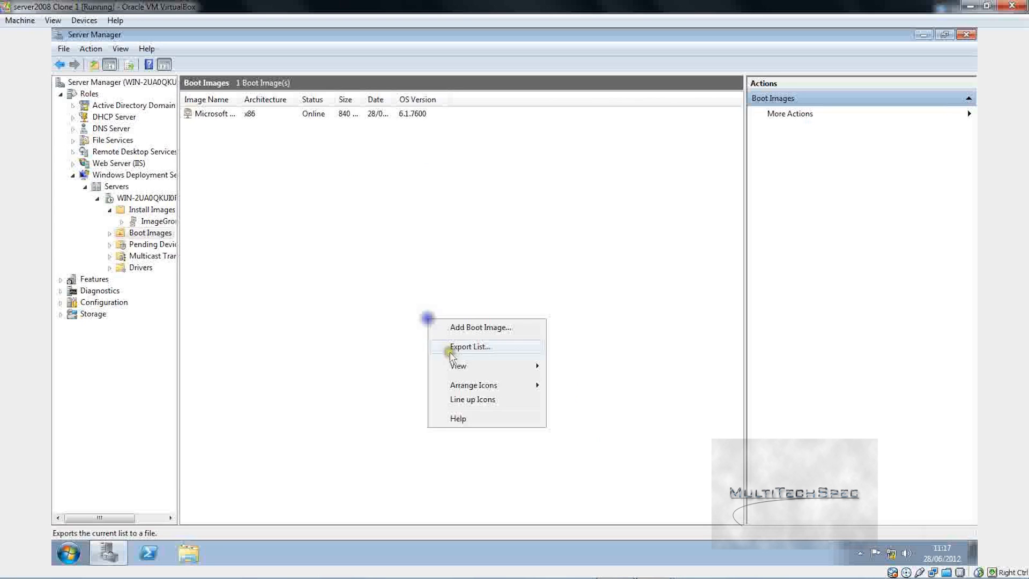
# Step: Pick the x64 installation folder's sources\boot.wim as the new boot image file
pyautogui.click(470, 325)
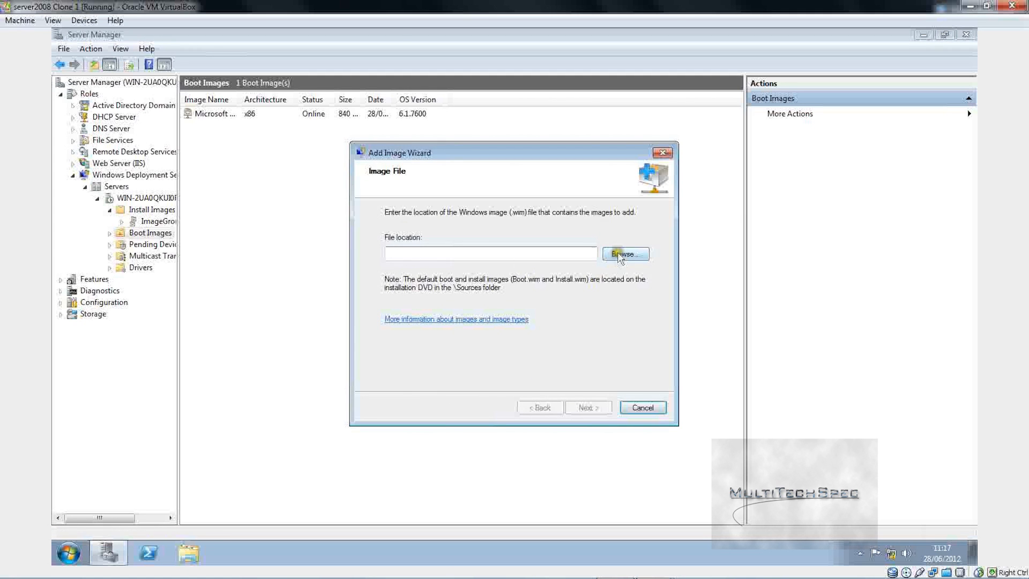
pyautogui.click(625, 253)
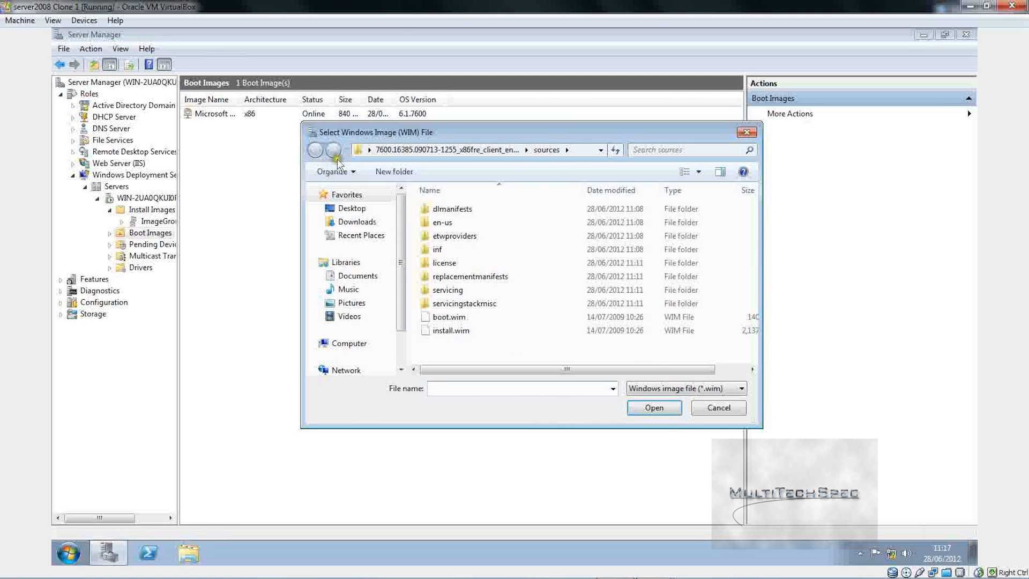
pyautogui.click(397, 150)
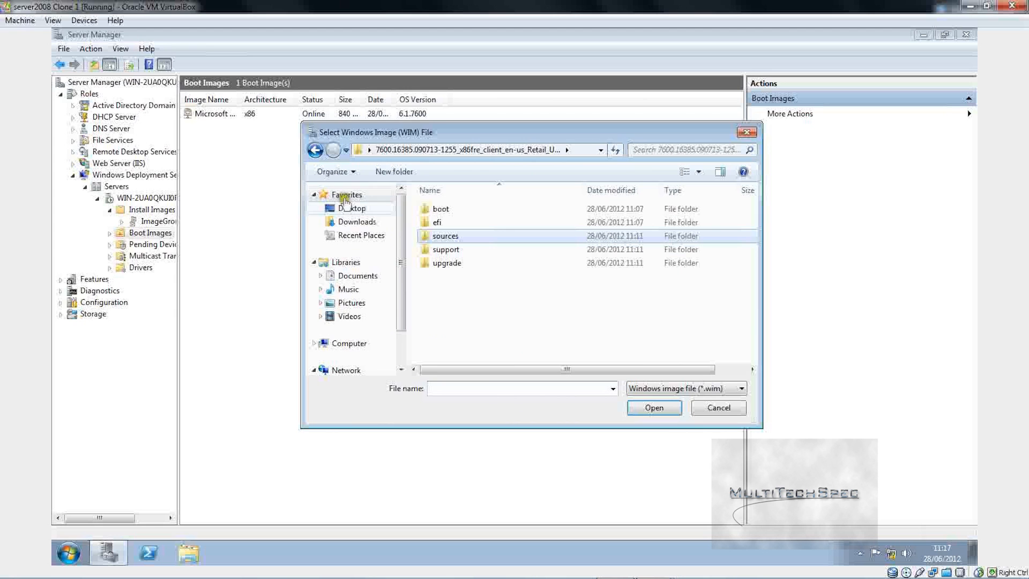
pyautogui.click(315, 150)
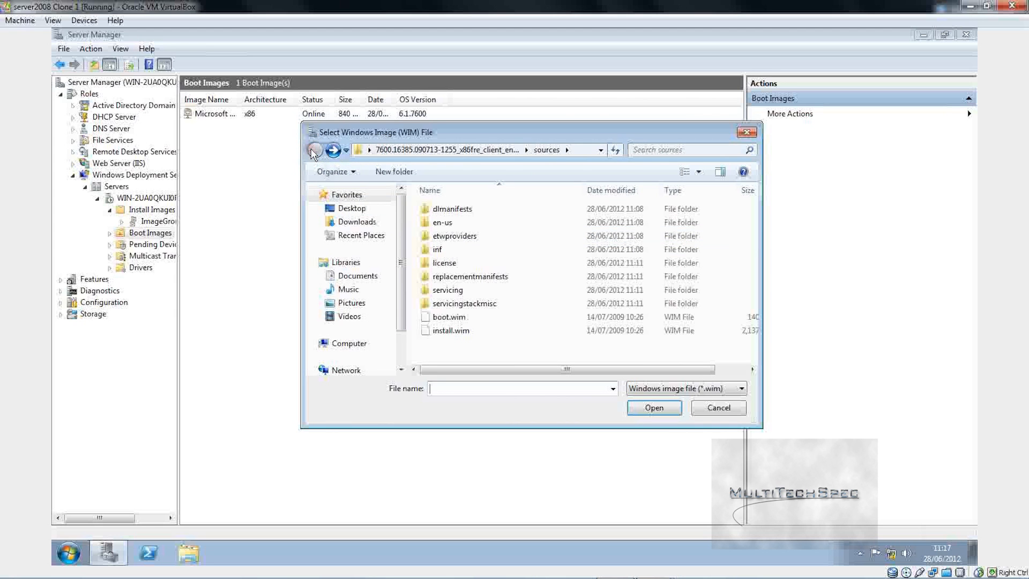
pyautogui.click(342, 209)
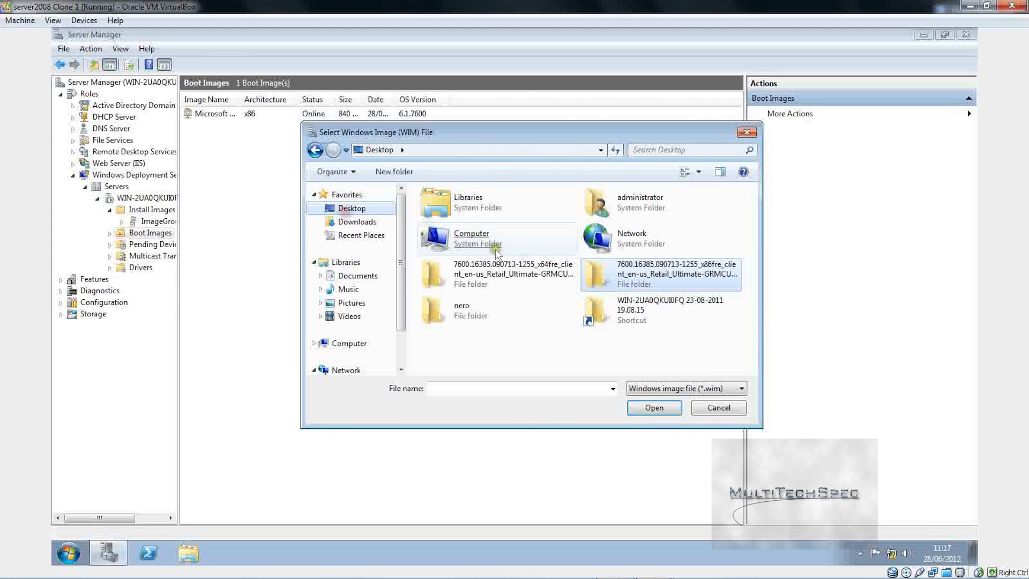
pyautogui.click(534, 272)
pyautogui.doubleClick(534, 272)
pyautogui.doubleClick(485, 209)
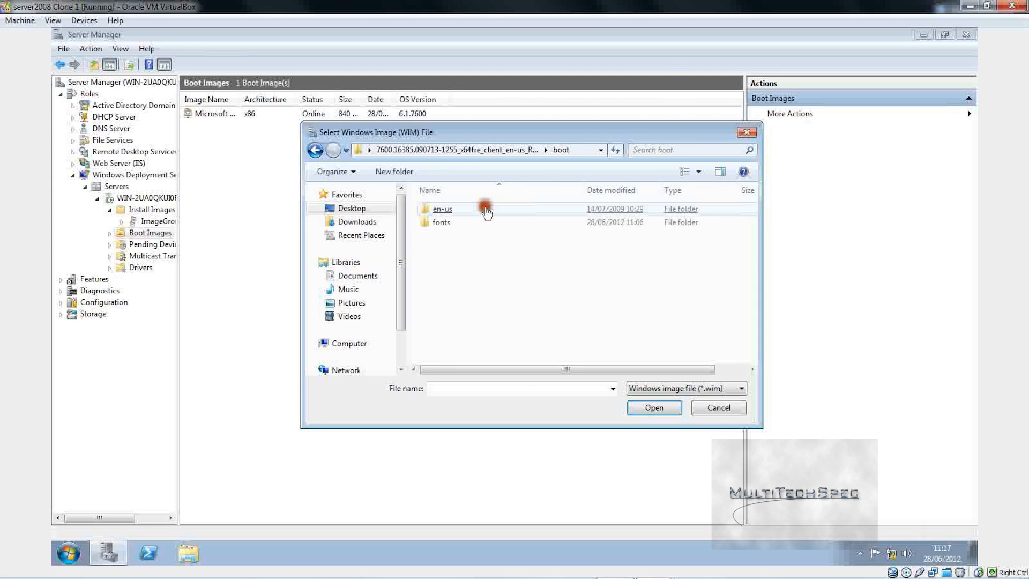
pyautogui.click(313, 133)
pyautogui.click(313, 131)
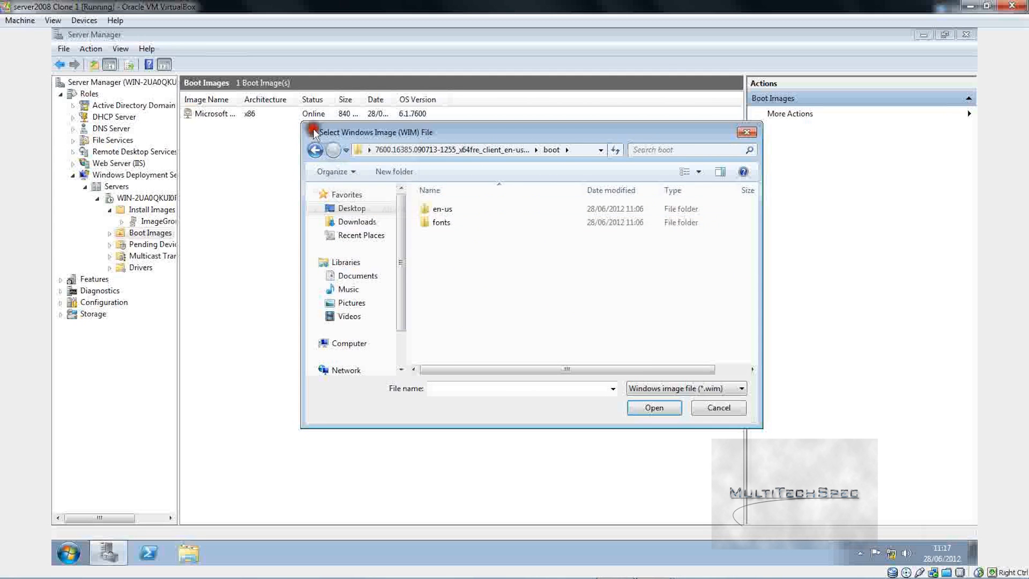
pyautogui.click(316, 148)
pyautogui.doubleClick(467, 236)
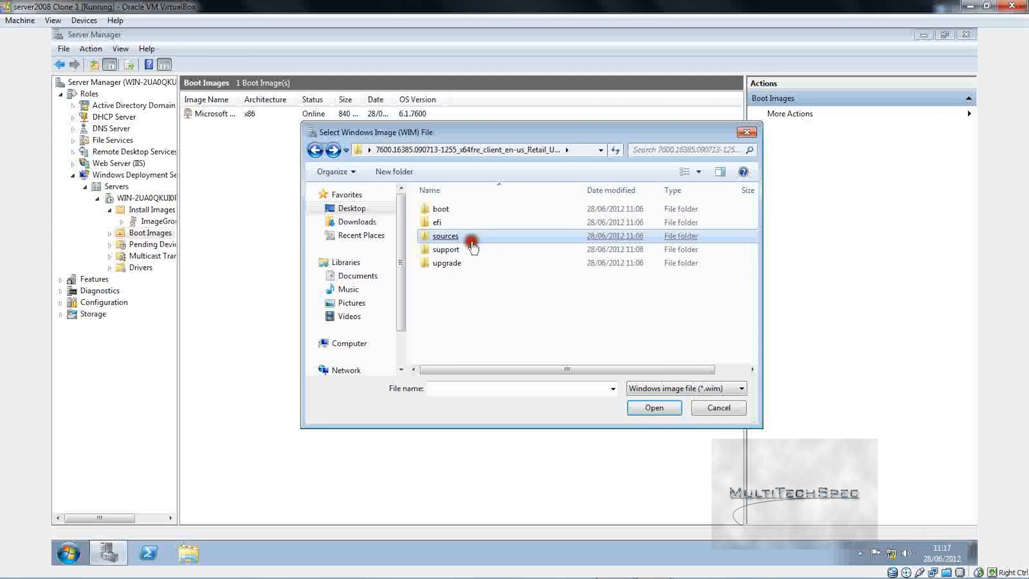
pyautogui.doubleClick(476, 316)
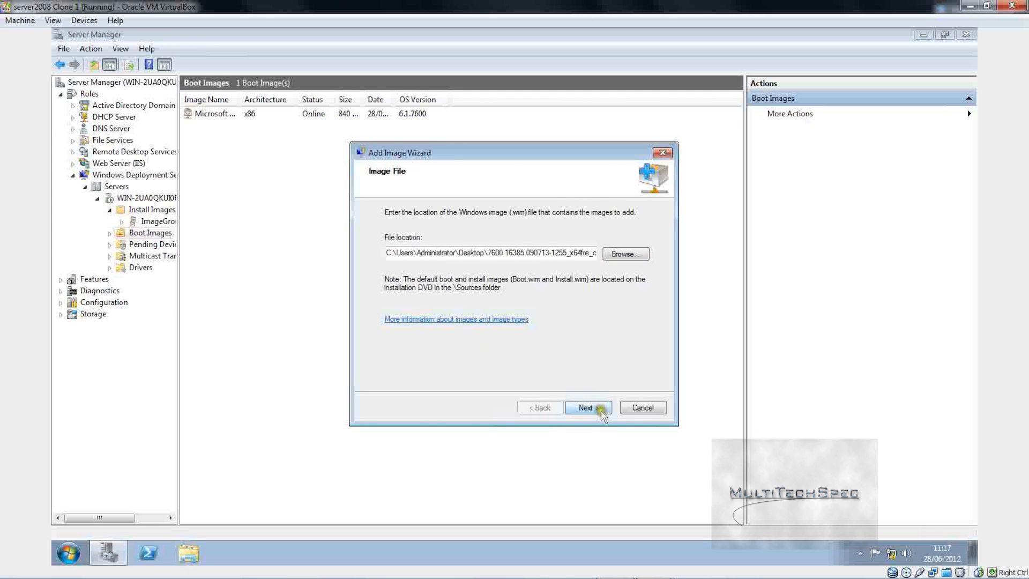
# Step: Keep the default name and description and finish adding the Microsoft Windows Setup (x64) image
pyautogui.click(600, 409)
pyautogui.click(600, 410)
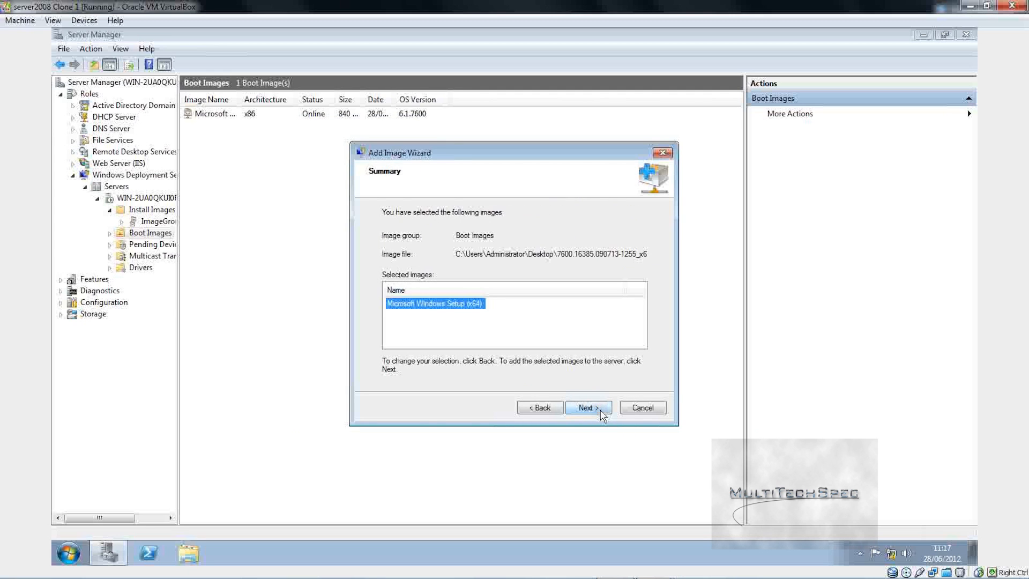
pyautogui.click(600, 410)
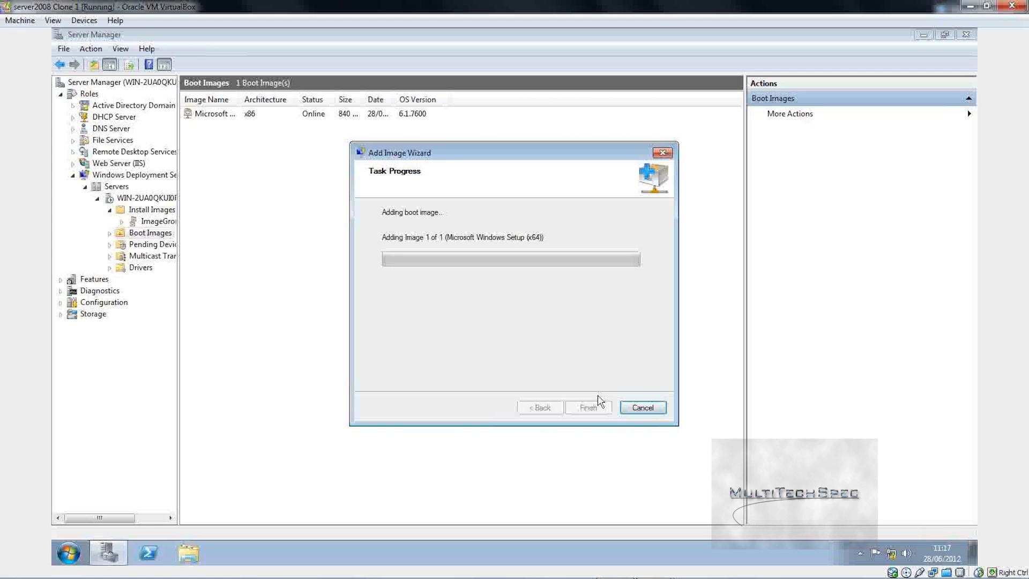
pyautogui.click(597, 408)
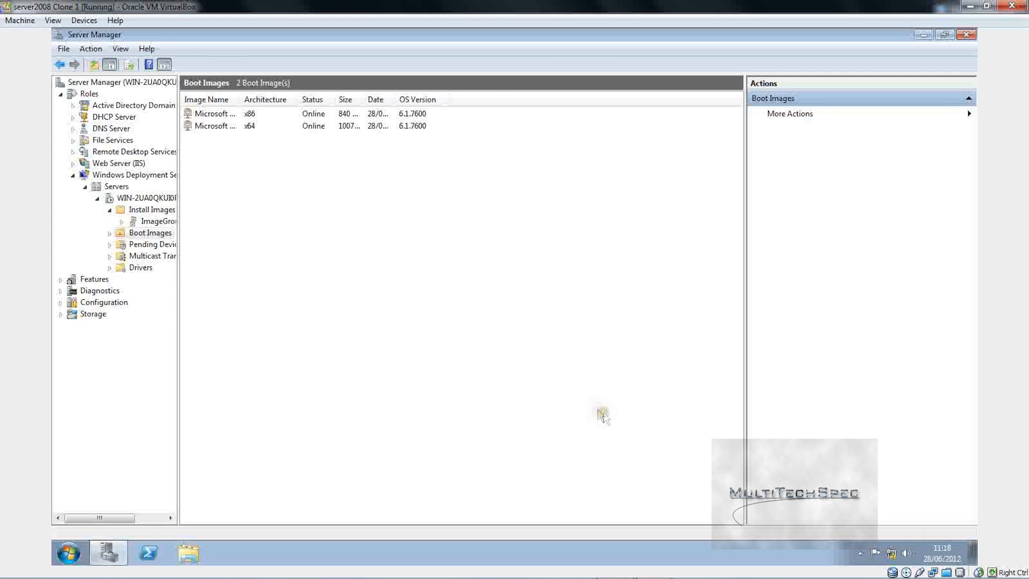
# Step: Close Server Manager and check the server's network connection status in the tray
pyautogui.click(964, 35)
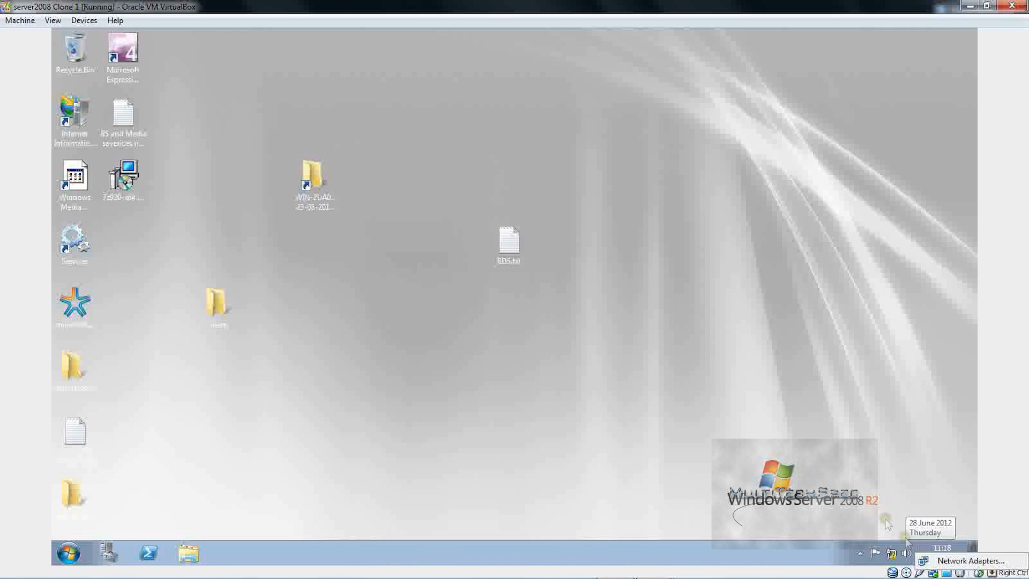
pyautogui.click(888, 561)
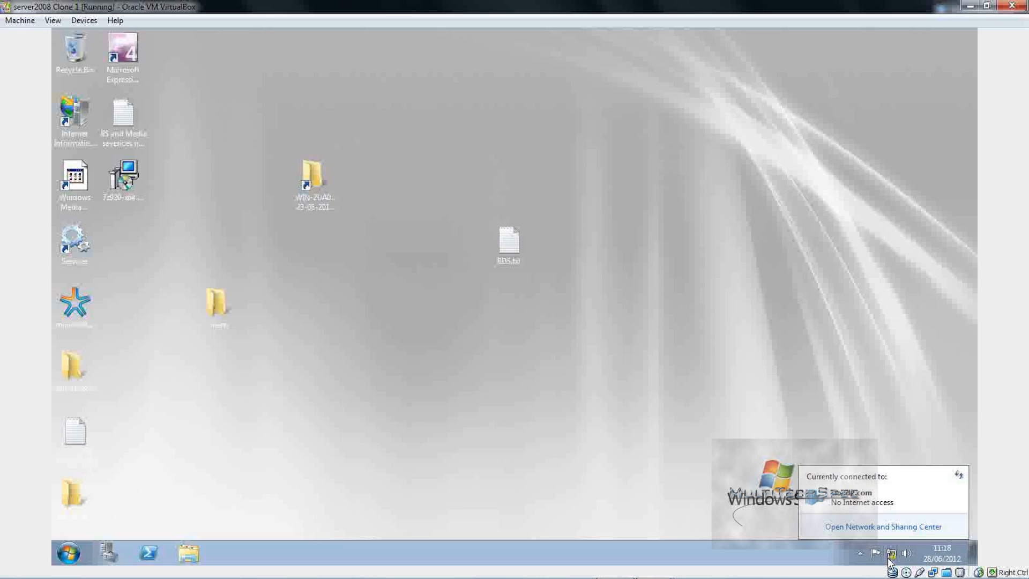
pyautogui.click(888, 560)
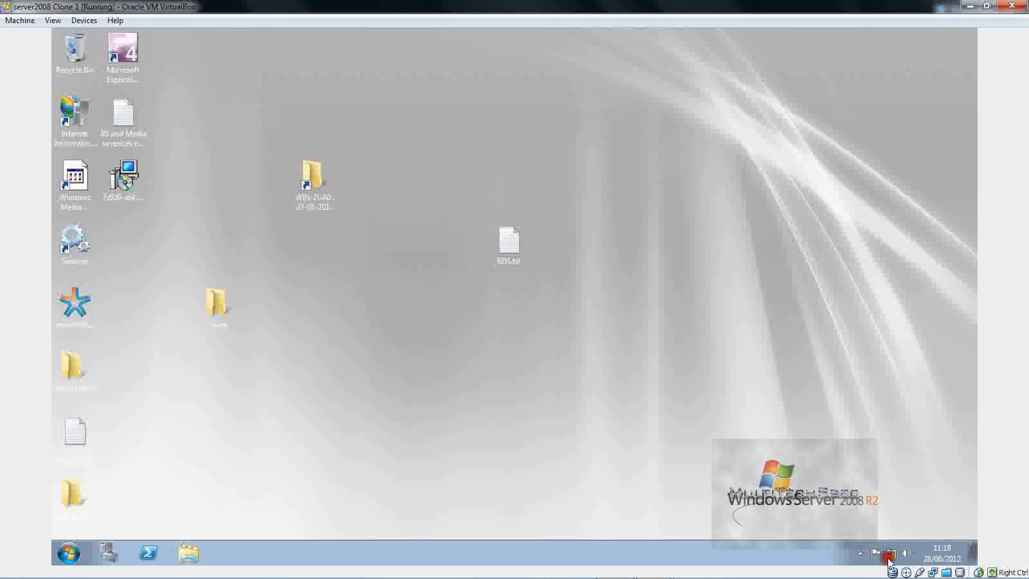
pyautogui.rightClick(935, 572)
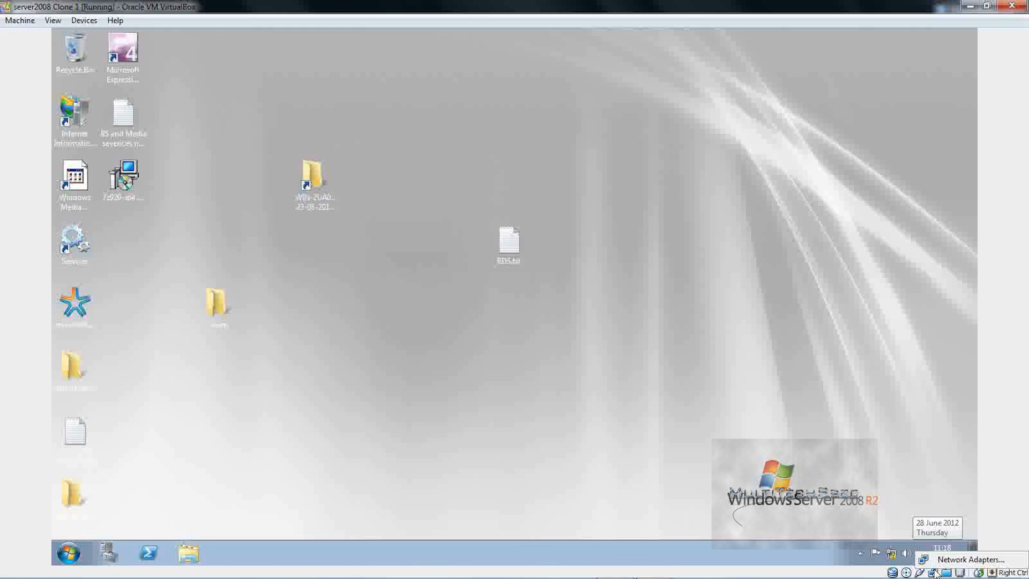
# Step: Bridge Adapter 1 to the Marvell Yukon controller instead of MAC Bridge Miniport and save
pyautogui.click(935, 560)
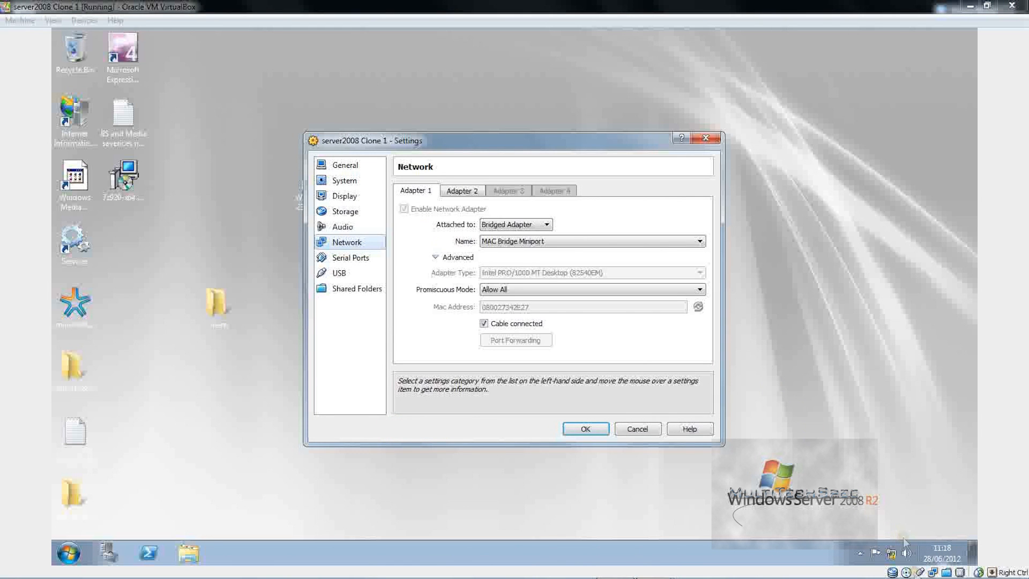
pyautogui.click(523, 252)
pyautogui.click(529, 249)
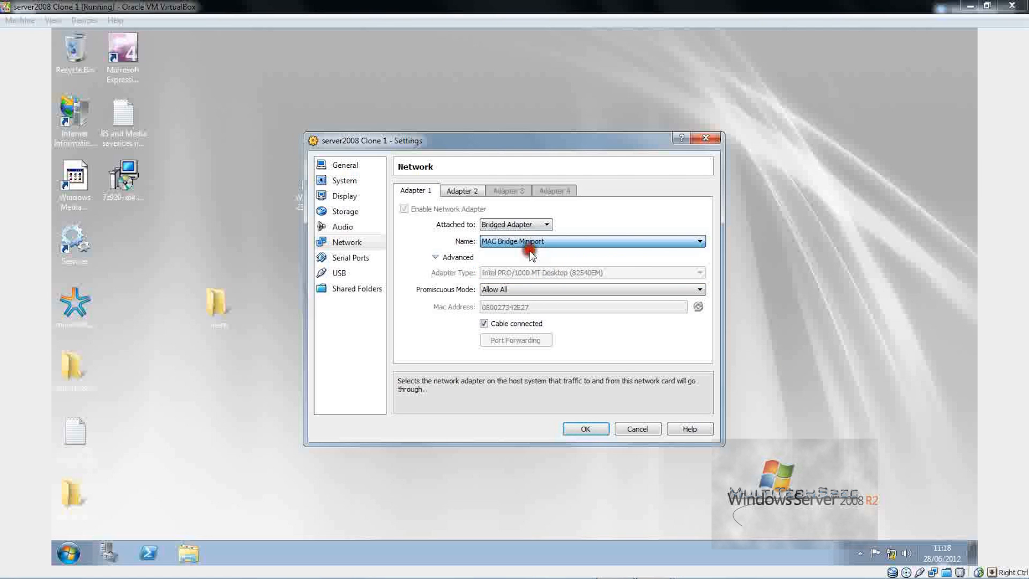
pyautogui.click(529, 245)
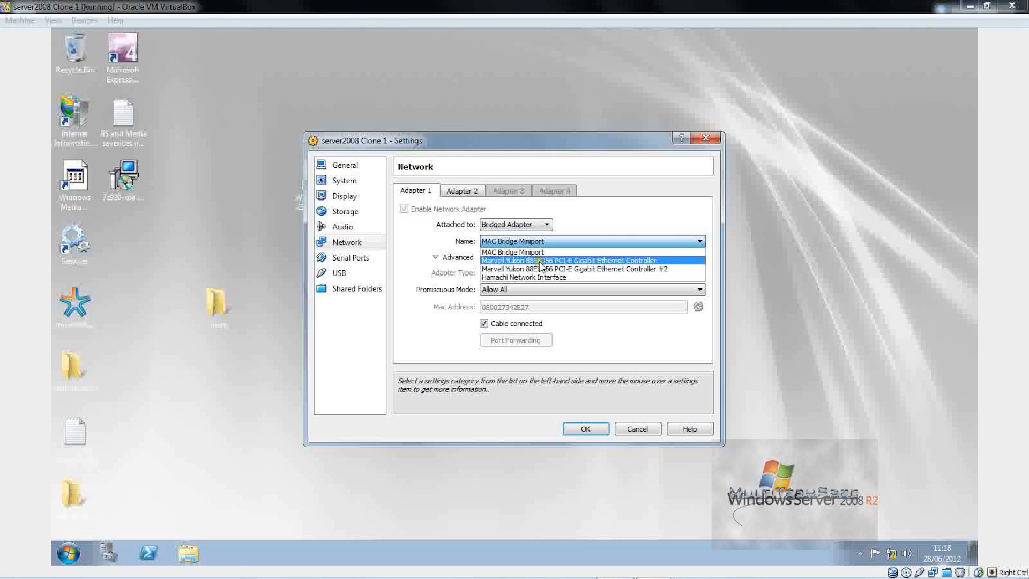
pyautogui.click(540, 262)
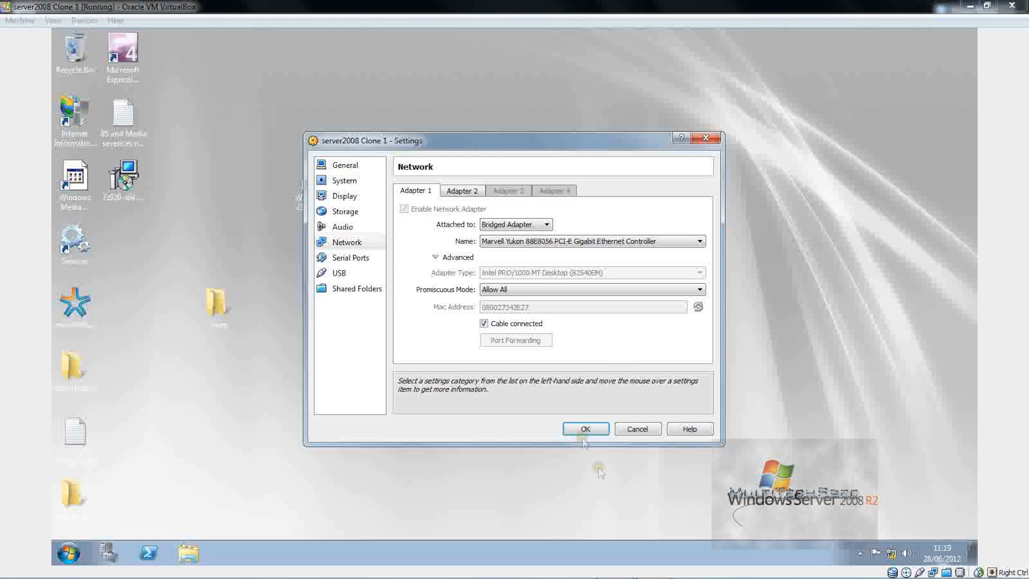
pyautogui.click(584, 429)
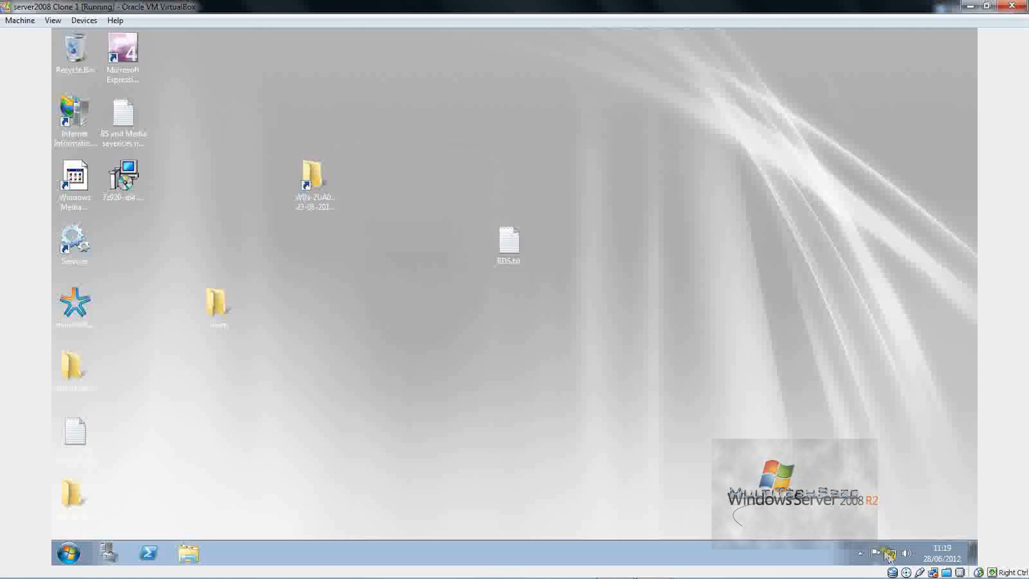
# Step: Check the guest's connection, then bridge the adapter to the second Marvell Yukon controller
pyautogui.rightClick(893, 555)
pyautogui.click(894, 555)
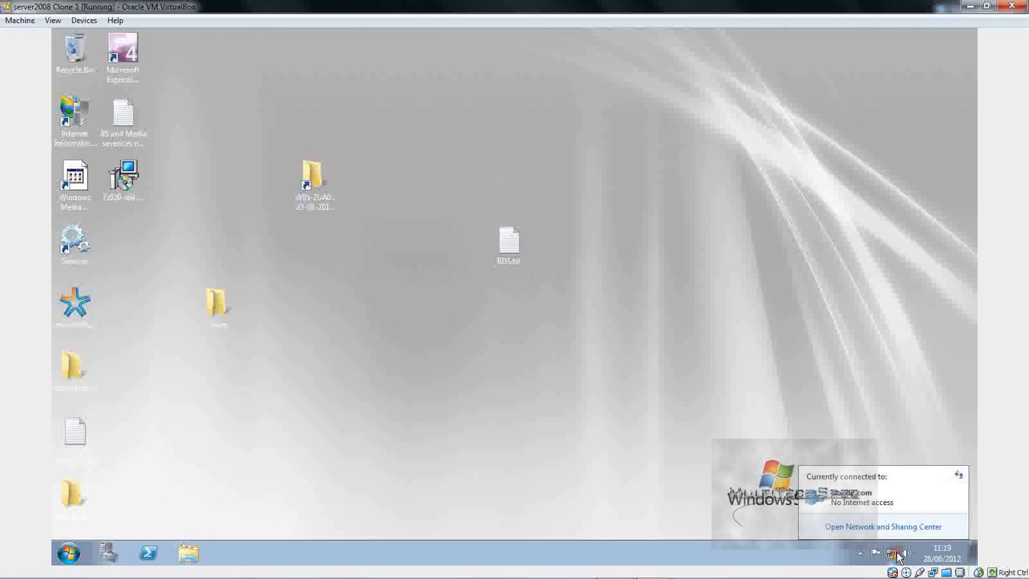
pyautogui.click(856, 450)
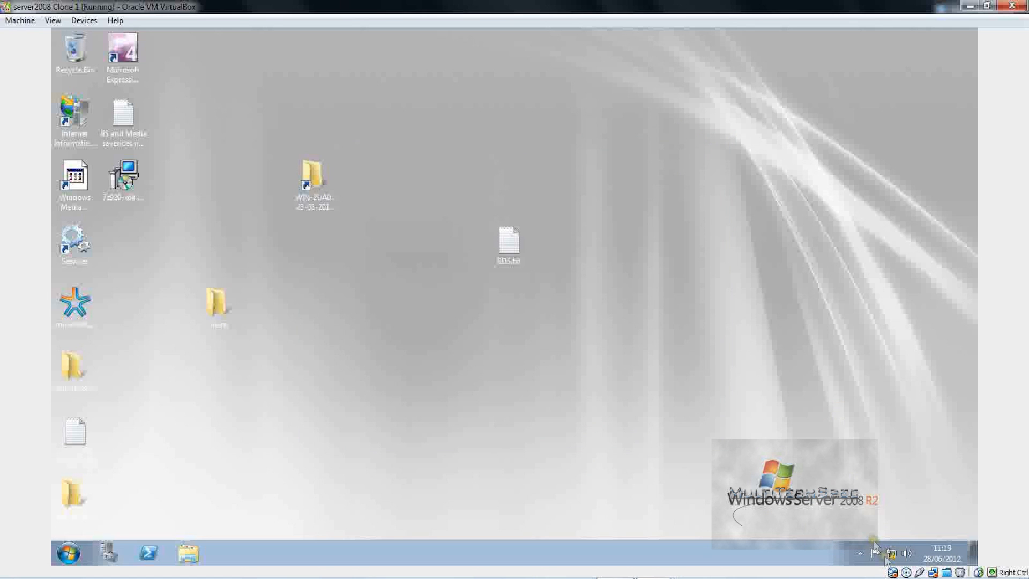
pyautogui.doubleClick(932, 572)
pyautogui.click(442, 257)
pyautogui.click(516, 241)
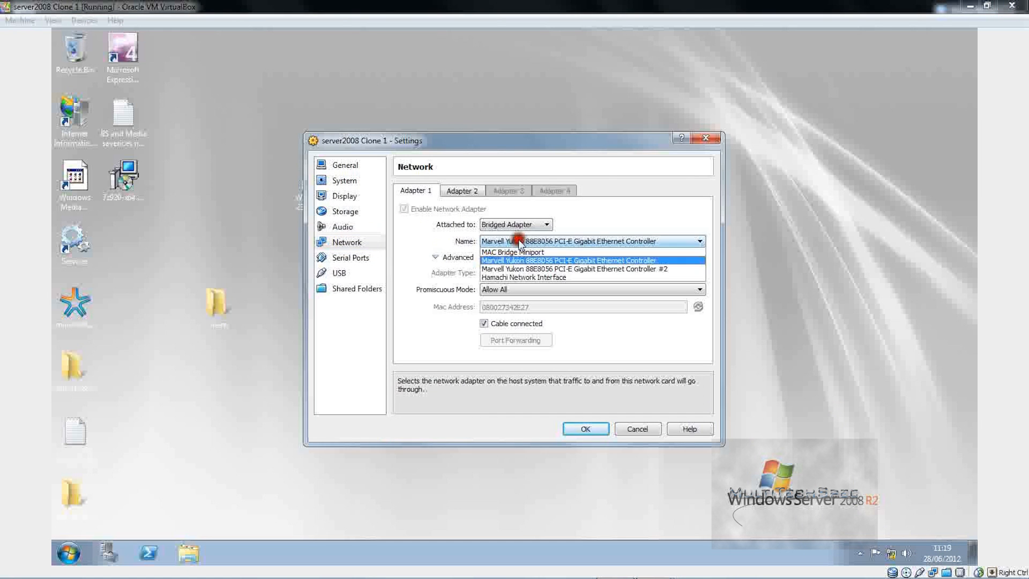
pyautogui.click(523, 269)
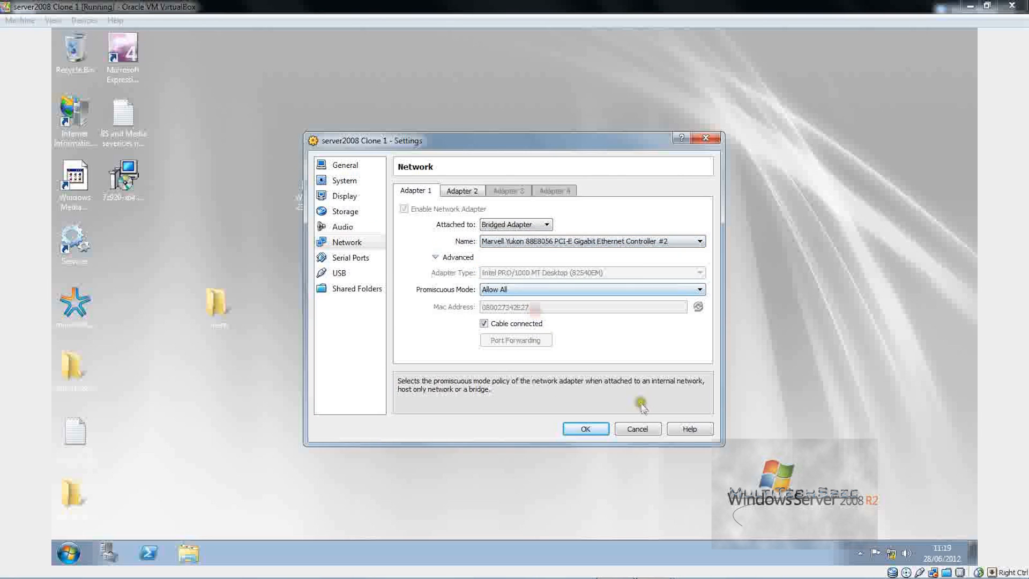
pyautogui.click(585, 428)
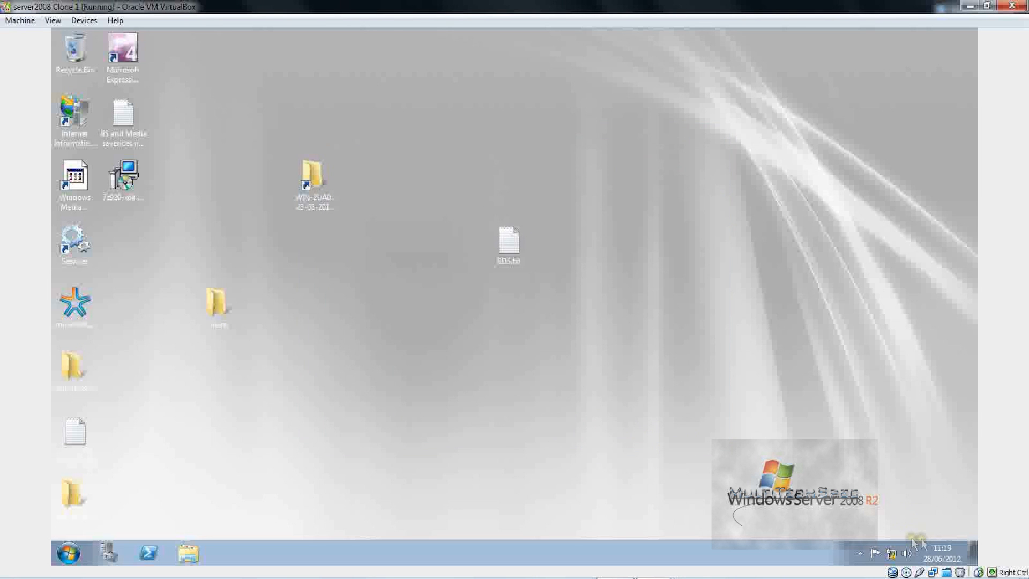
# Step: Check the connection again and switch the bridge back to MAC Bridge Miniport
pyautogui.click(896, 555)
pyautogui.click(898, 556)
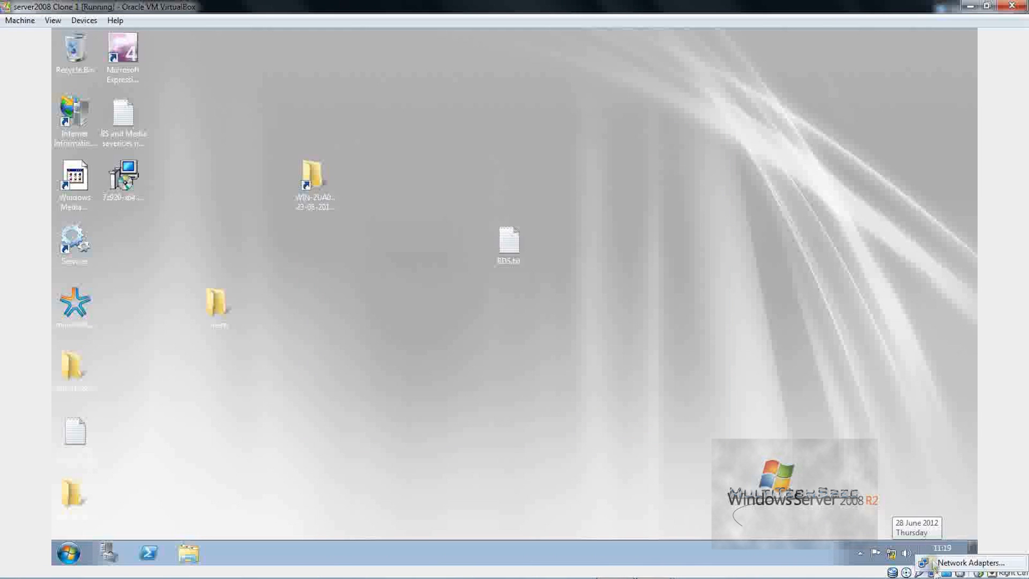
pyautogui.doubleClick(919, 572)
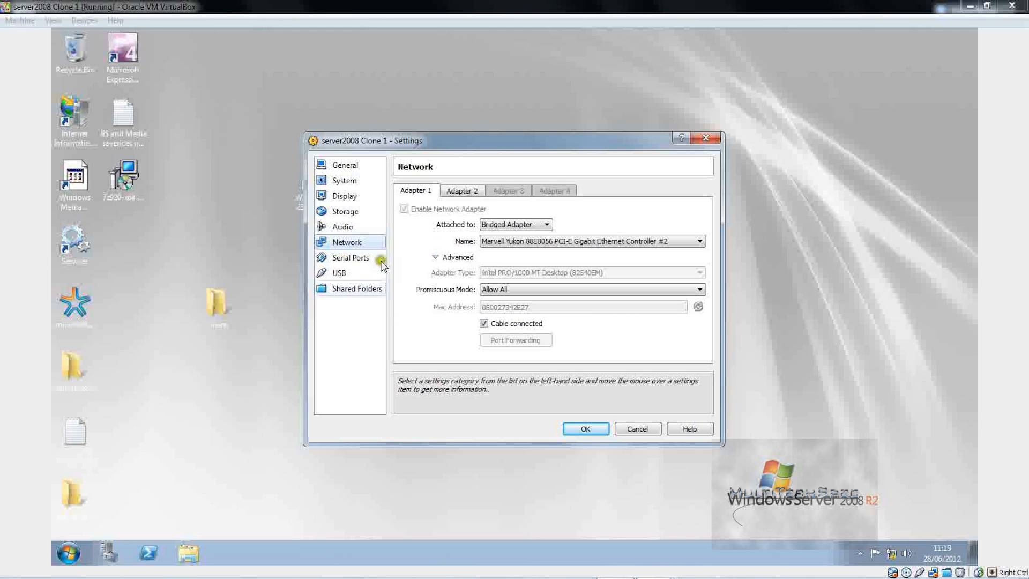
pyautogui.click(524, 241)
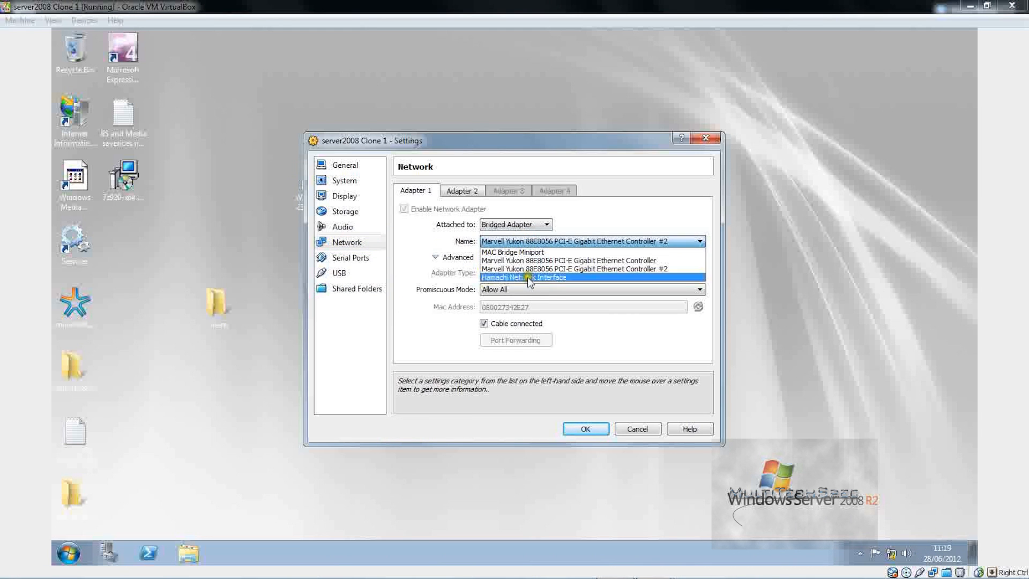
pyautogui.click(532, 252)
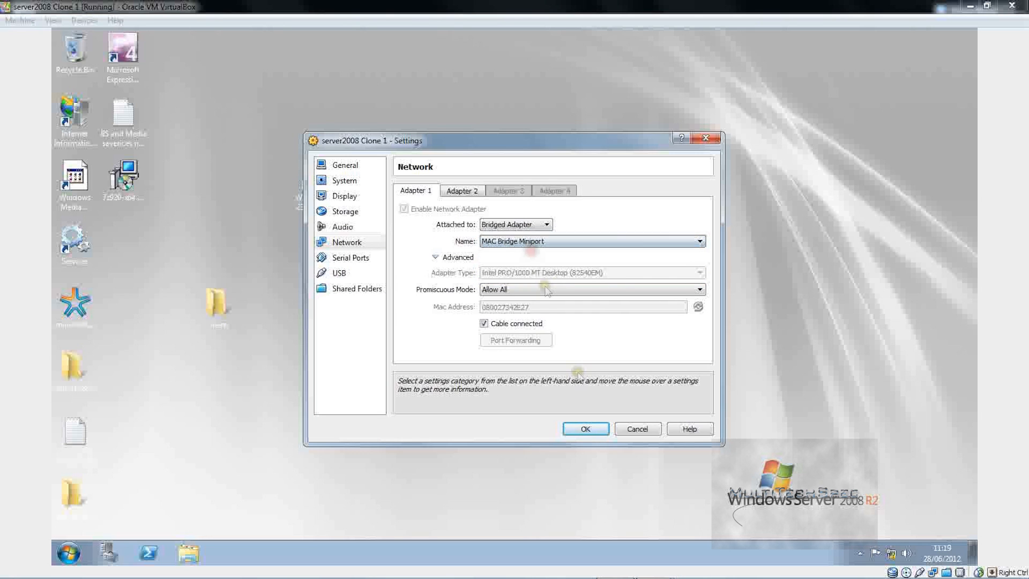
pyautogui.click(584, 427)
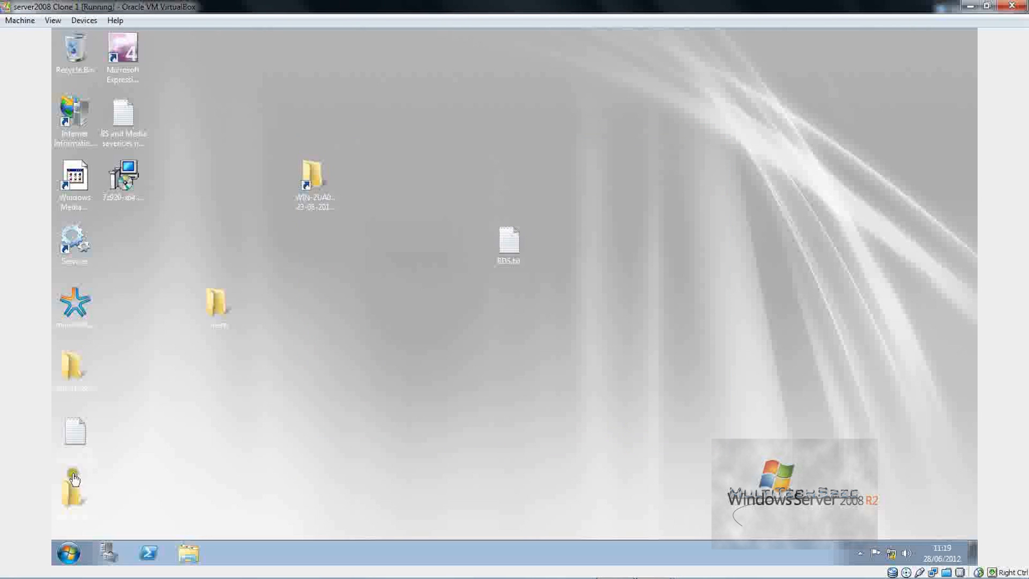
pyautogui.click(68, 552)
# Step: Shut down the server guest from the Start menu, giving the comment 'lol'
pyautogui.click(270, 519)
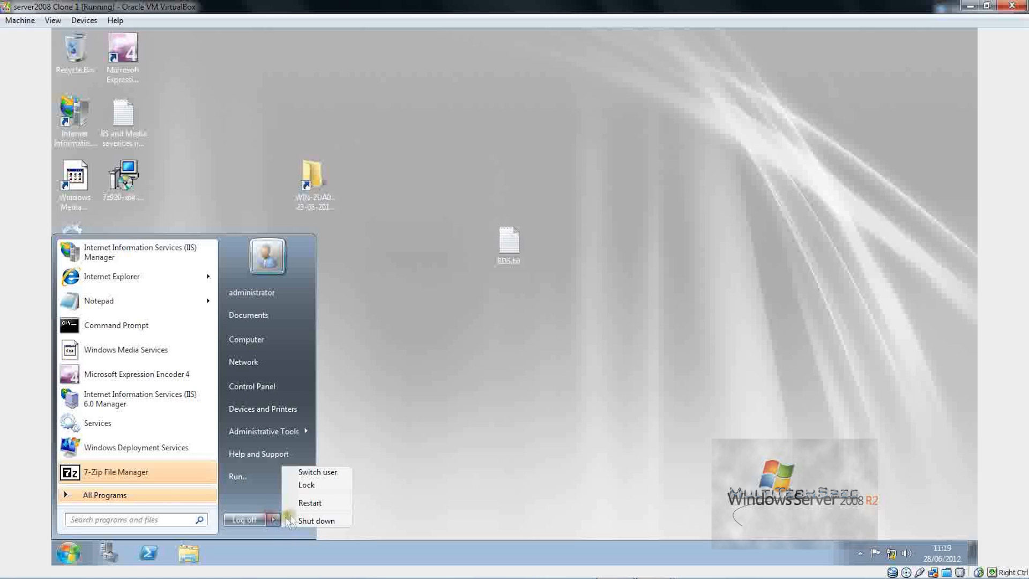
pyautogui.click(301, 521)
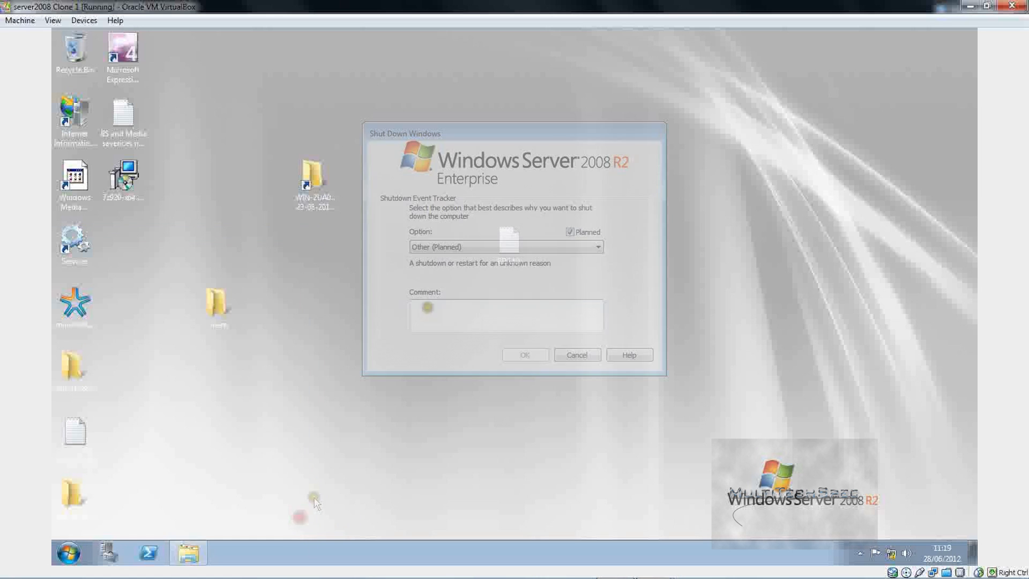
pyautogui.click(427, 306)
pyautogui.write('lol')
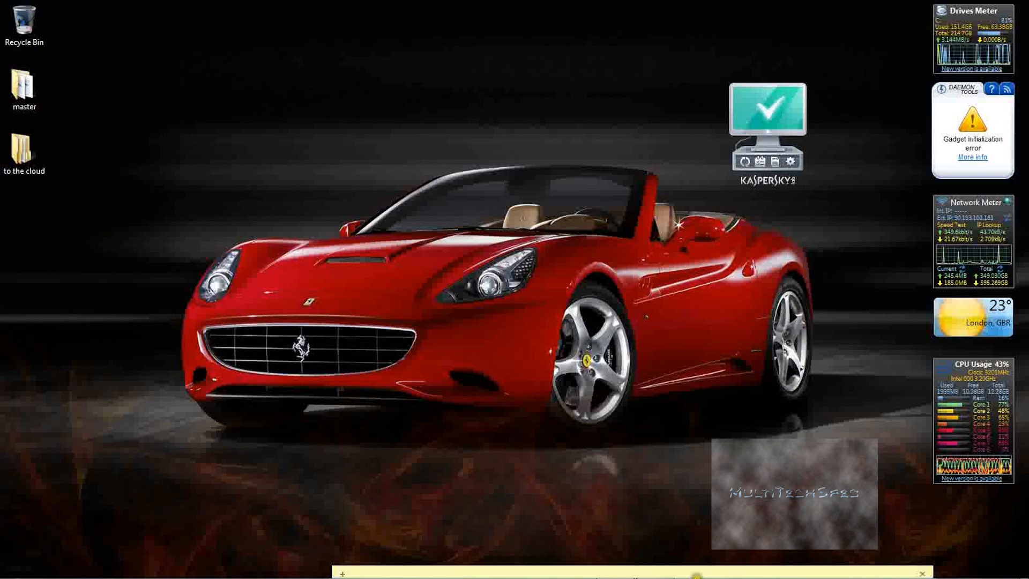
# Step: Start a new Windows 7 VM named 'windows 7 x32' with 5000 MB of memory
pyautogui.click(670, 572)
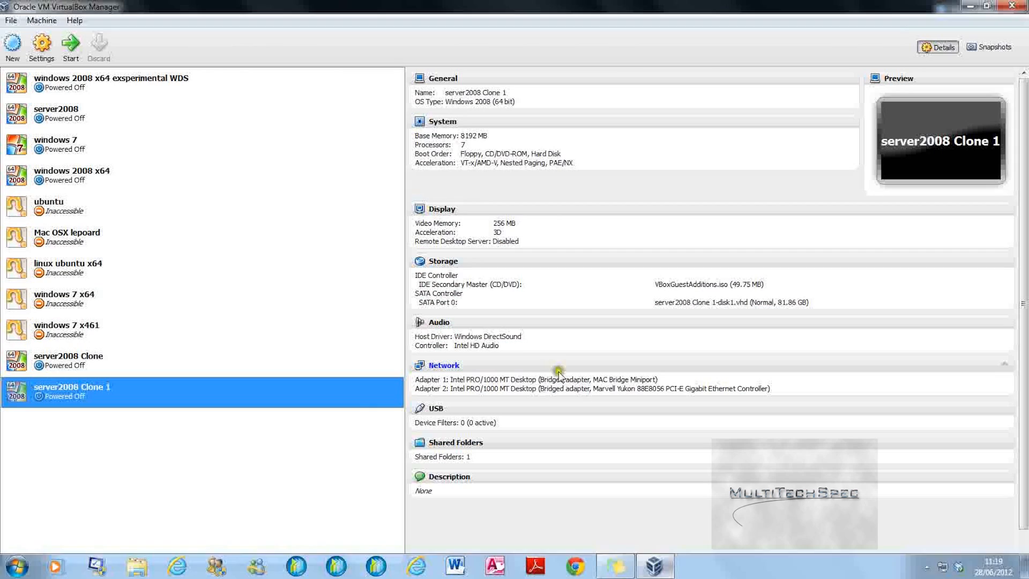
pyautogui.click(108, 446)
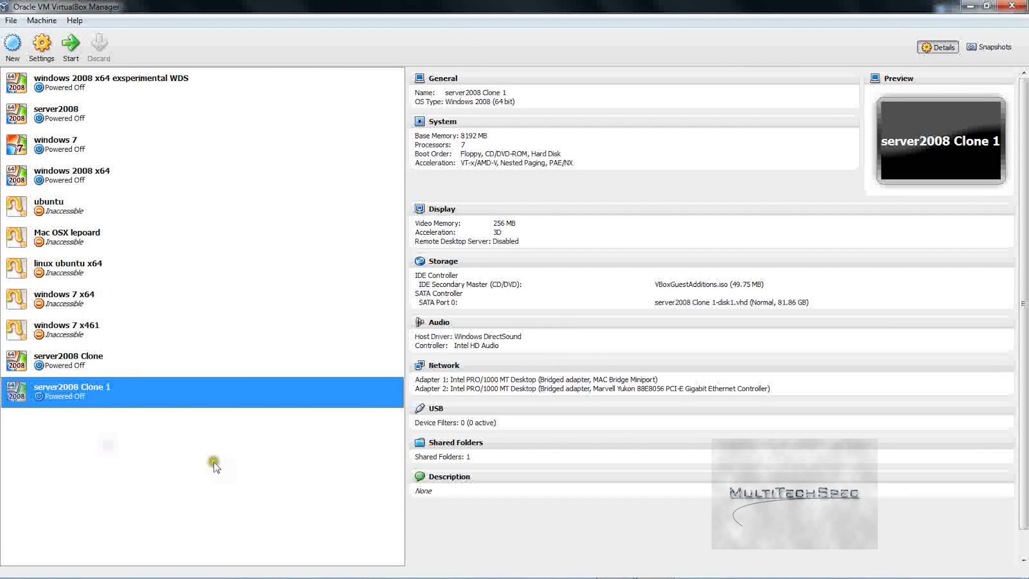
pyautogui.click(13, 45)
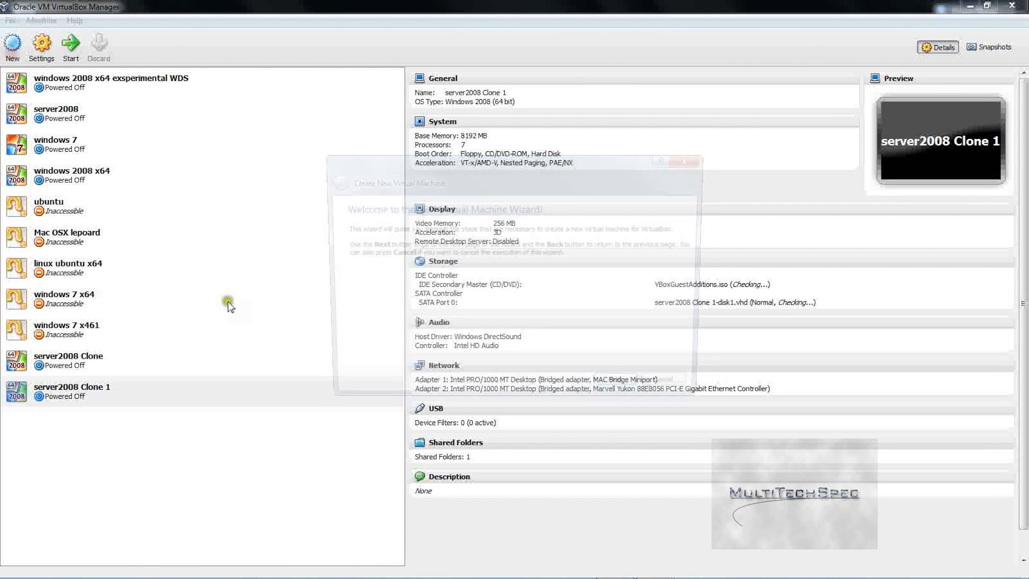
pyautogui.click(621, 388)
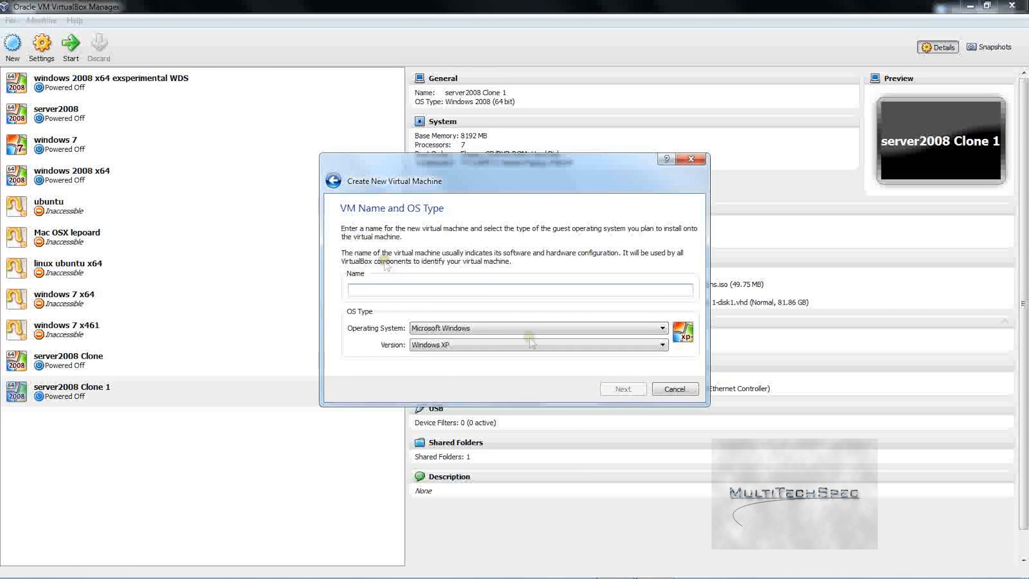
pyautogui.write('windows 7')
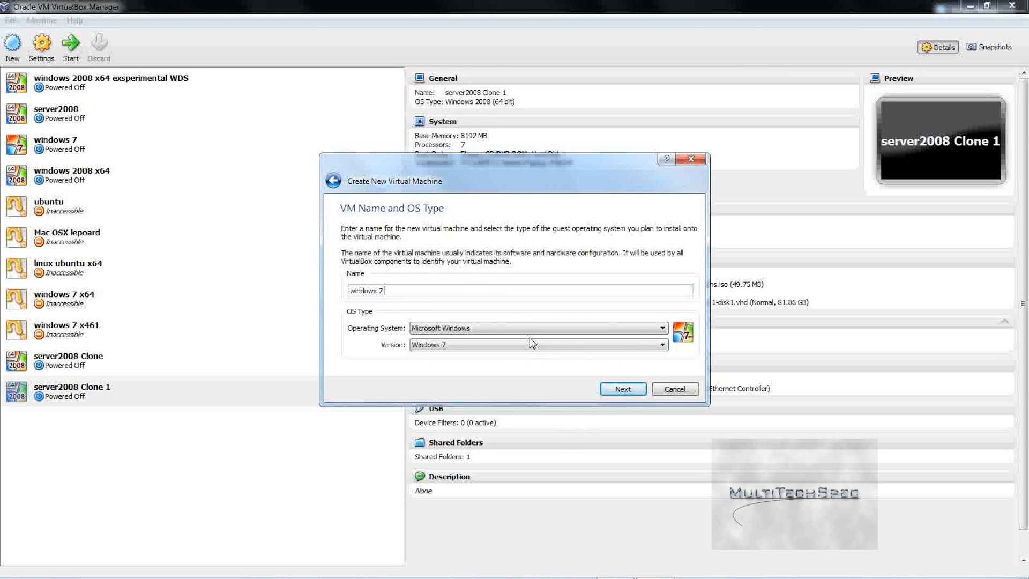
pyautogui.write(' x32')
pyautogui.click(602, 390)
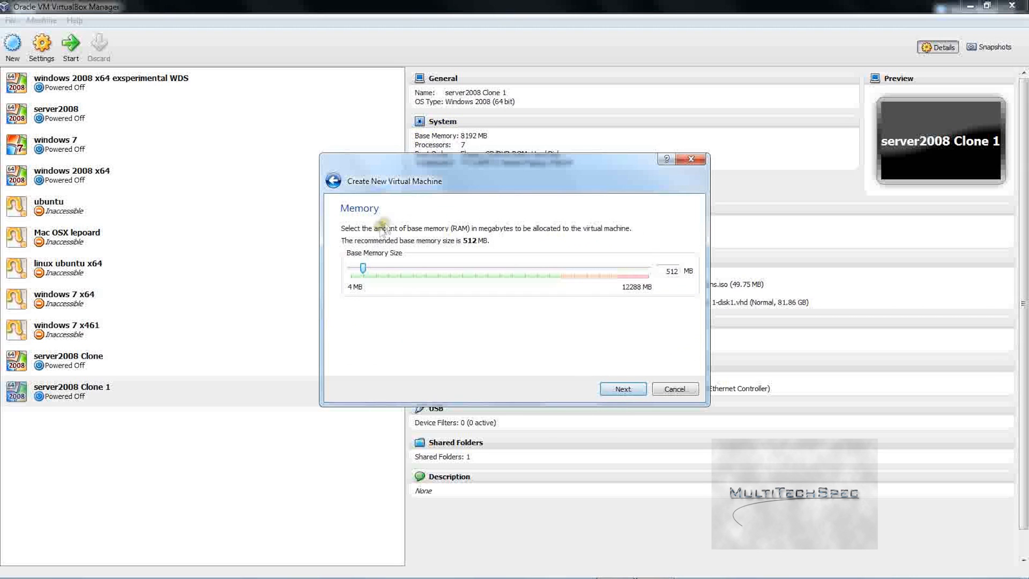
pyautogui.moveTo(357, 269); pyautogui.dragTo(471, 284)
pyautogui.click(622, 390)
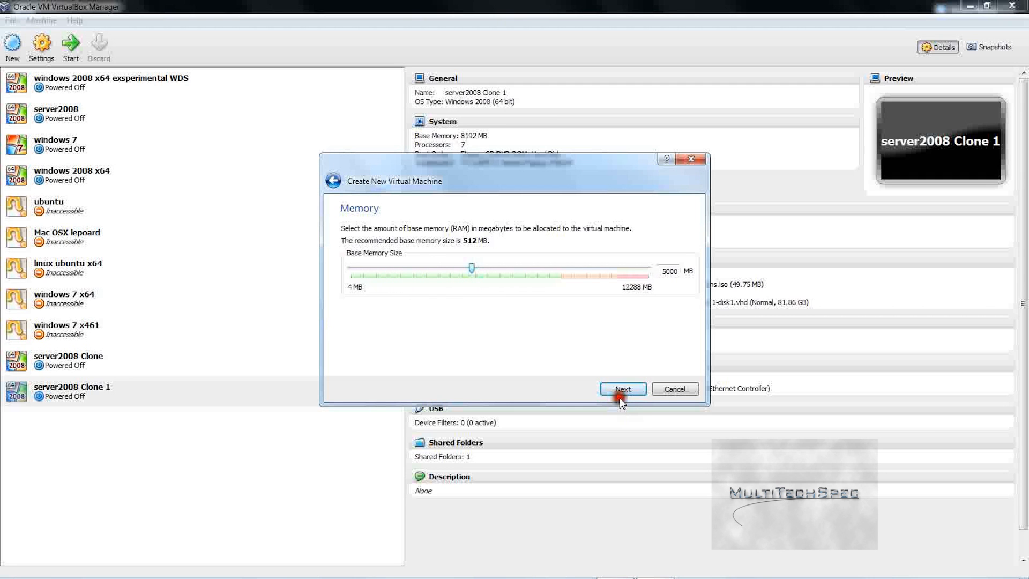
# Step: Create a 25 GB VDI virtual hard disk and finish creating the machine
pyautogui.click(622, 394)
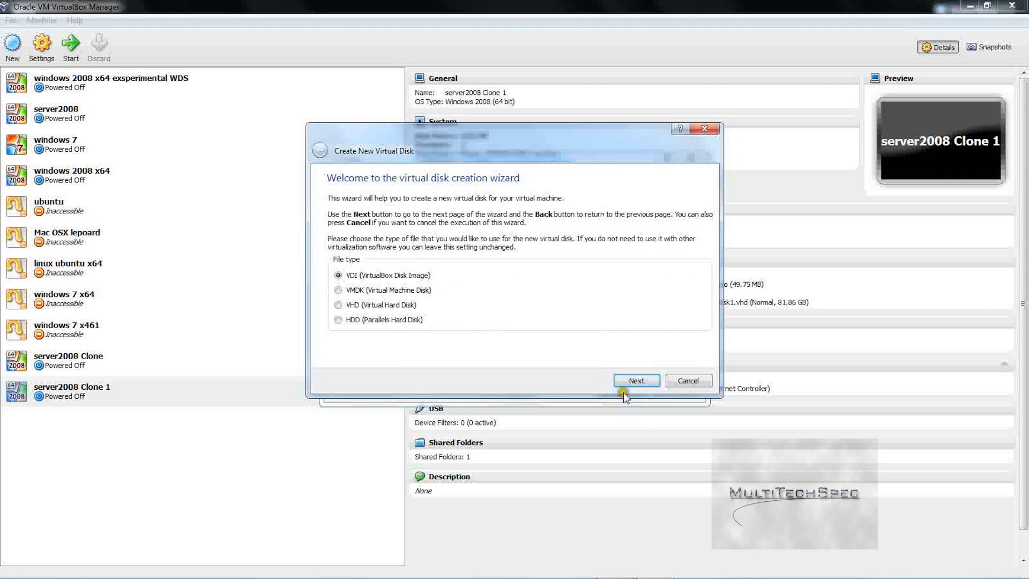
pyautogui.click(624, 382)
pyautogui.click(625, 383)
pyautogui.click(625, 382)
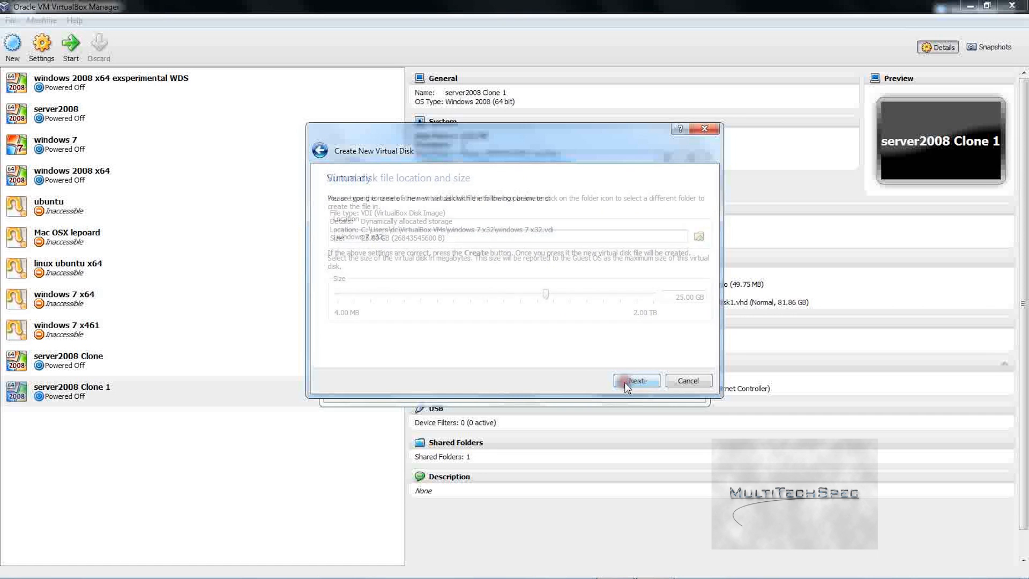
pyautogui.click(625, 382)
pyautogui.click(624, 388)
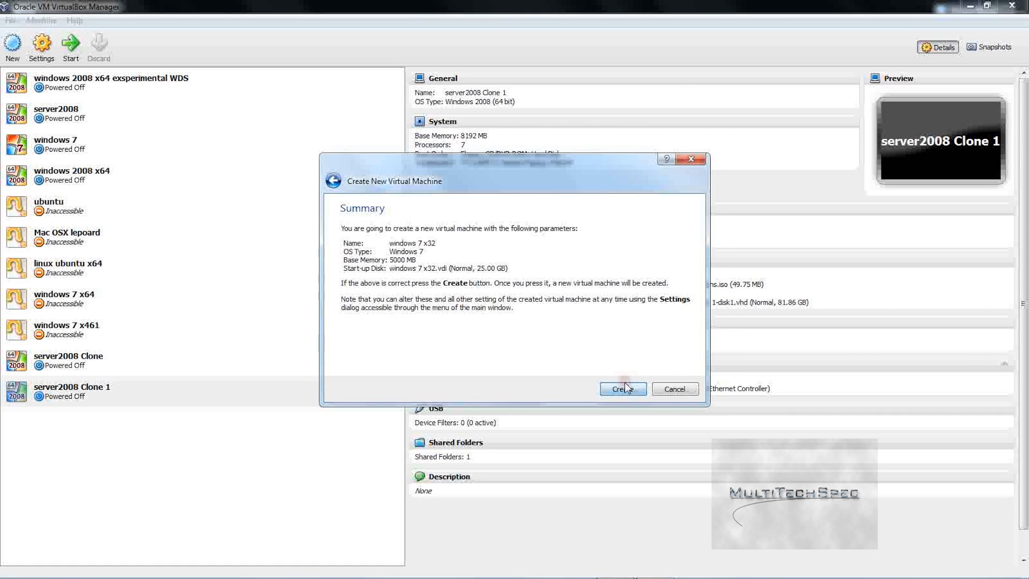
pyautogui.click(623, 389)
pyautogui.click(126, 415)
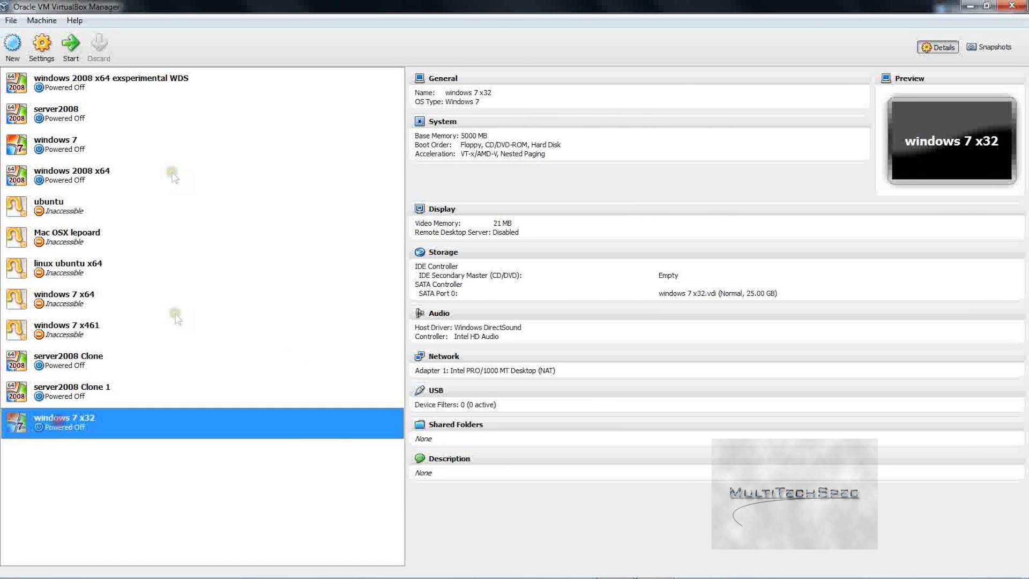
pyautogui.click(41, 46)
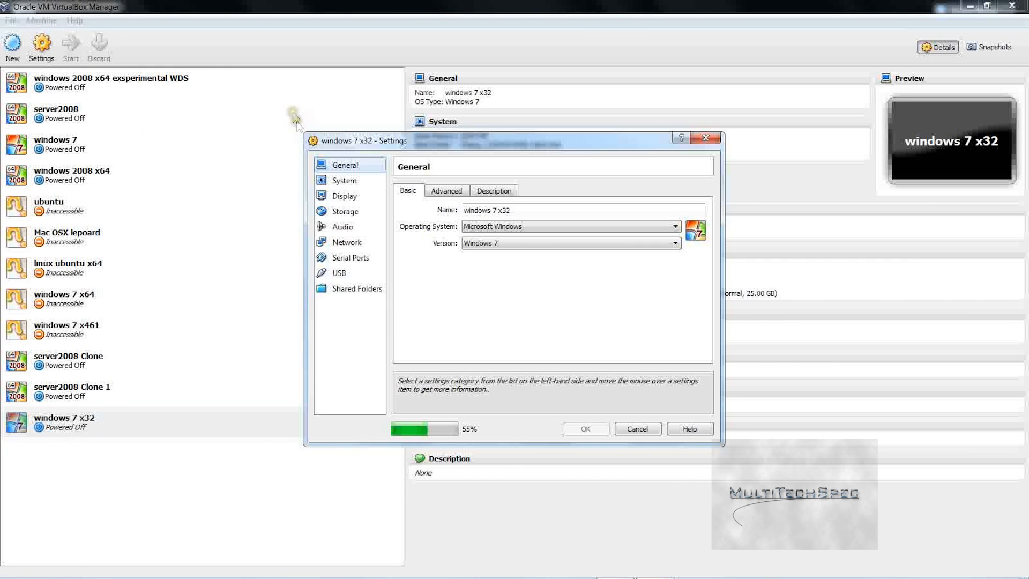
# Step: Under System > Motherboard, tick Enable IO APIC and the Network boot entry, then save
pyautogui.click(370, 181)
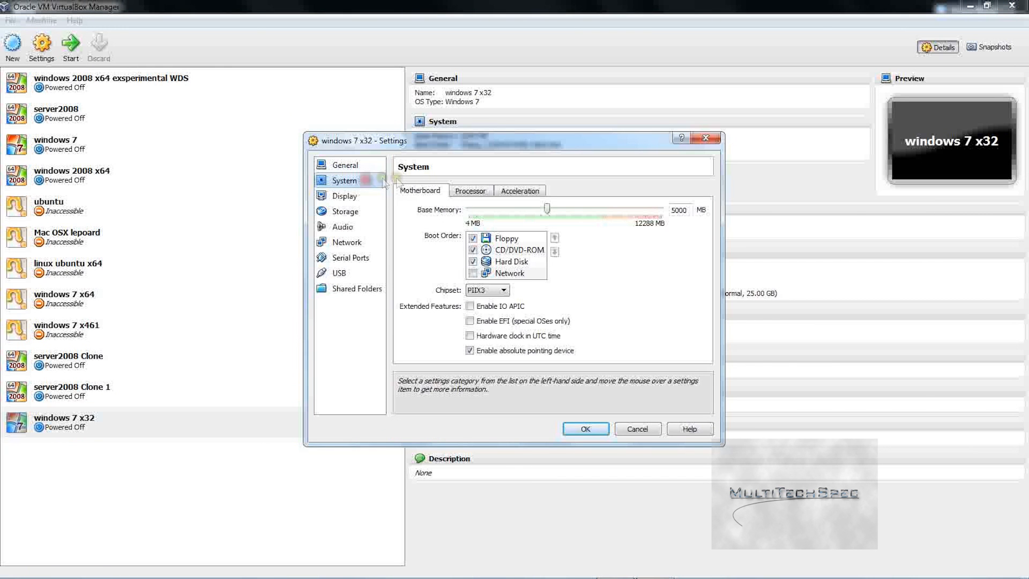
pyautogui.click(471, 190)
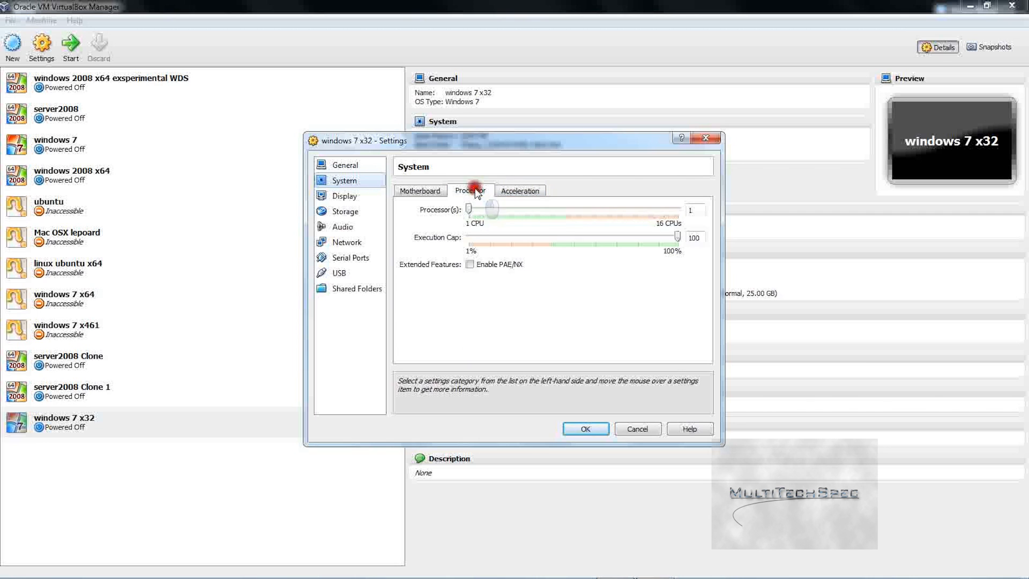
pyautogui.click(420, 190)
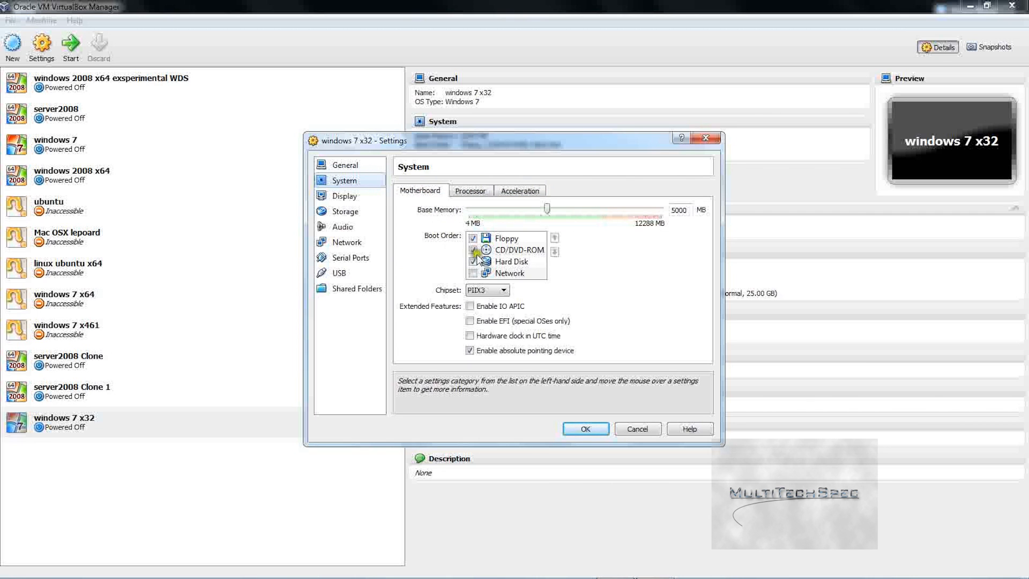
pyautogui.click(492, 306)
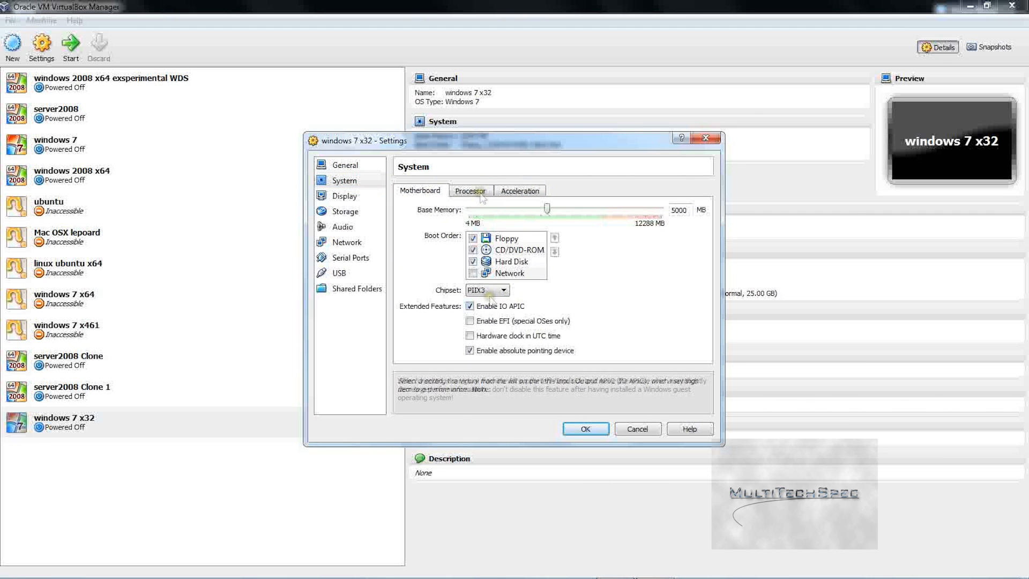
pyautogui.click(474, 273)
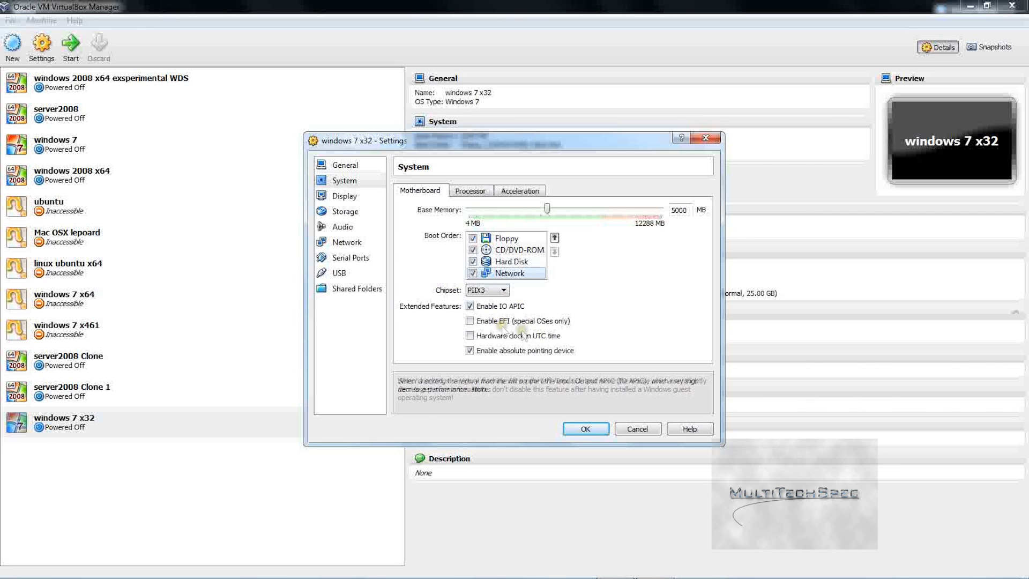
pyautogui.click(585, 430)
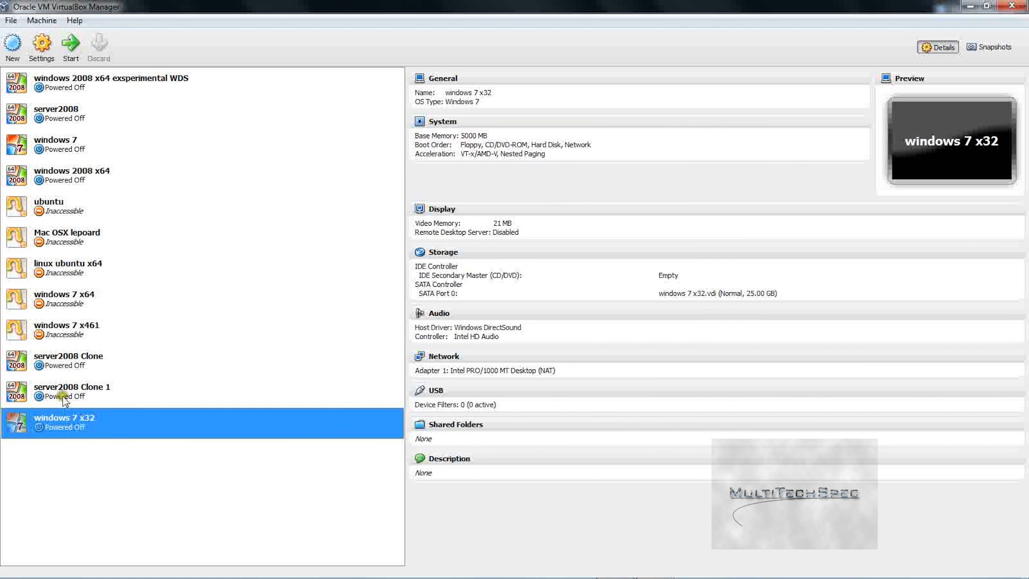
pyautogui.click(63, 399)
# Step: Lower server2008 Clone 1's base memory to 4096 MB and its processors from 7 to 6
pyautogui.click(42, 46)
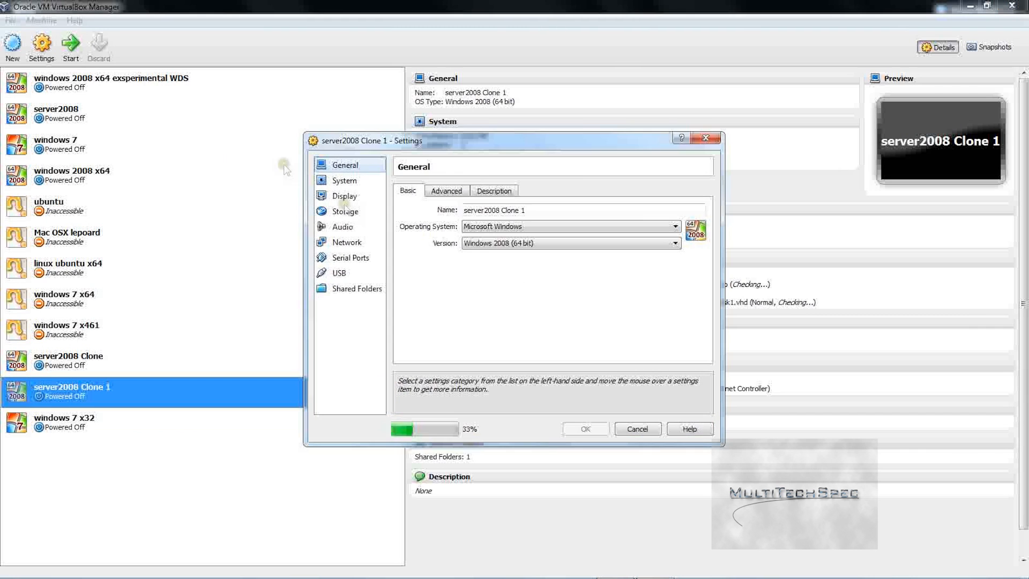
pyautogui.click(344, 180)
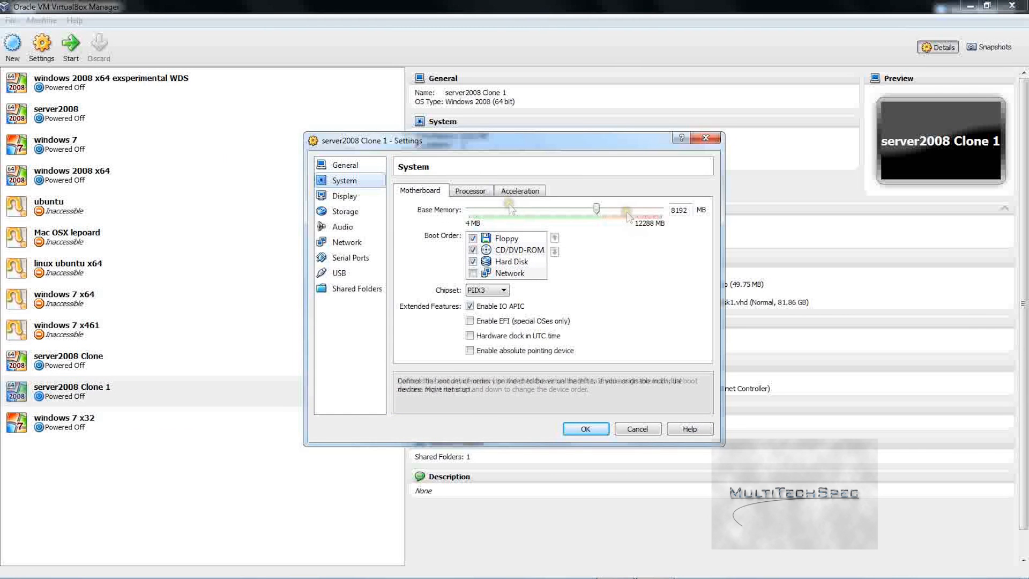
pyautogui.moveTo(597, 208); pyautogui.dragTo(533, 218)
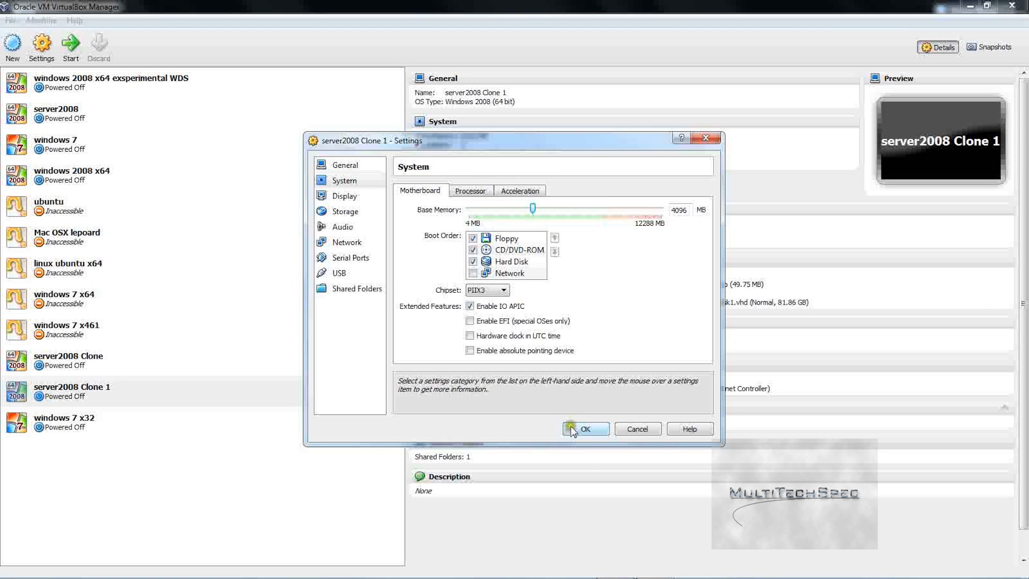
pyautogui.click(481, 191)
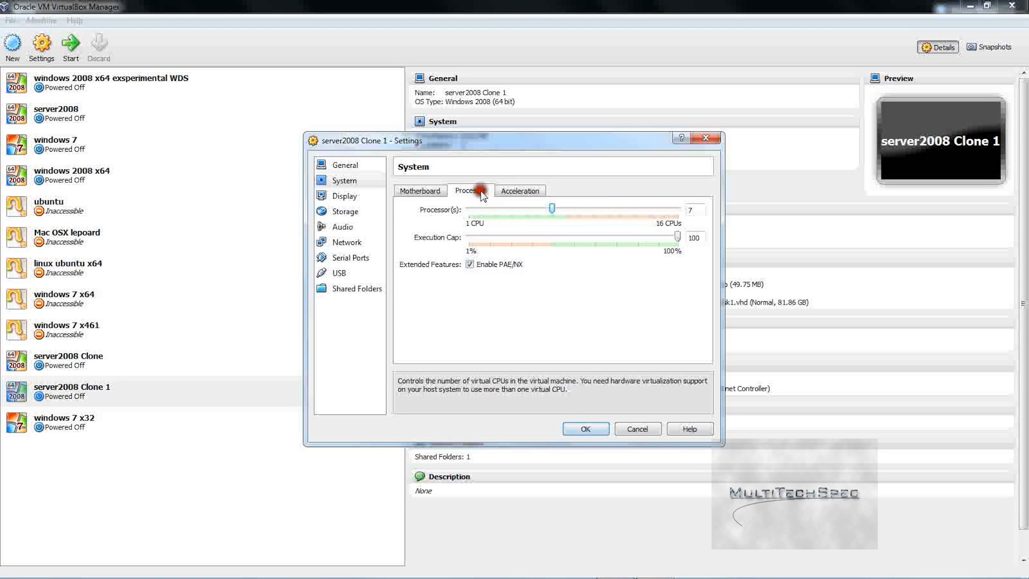
pyautogui.click(524, 212)
pyautogui.click(517, 191)
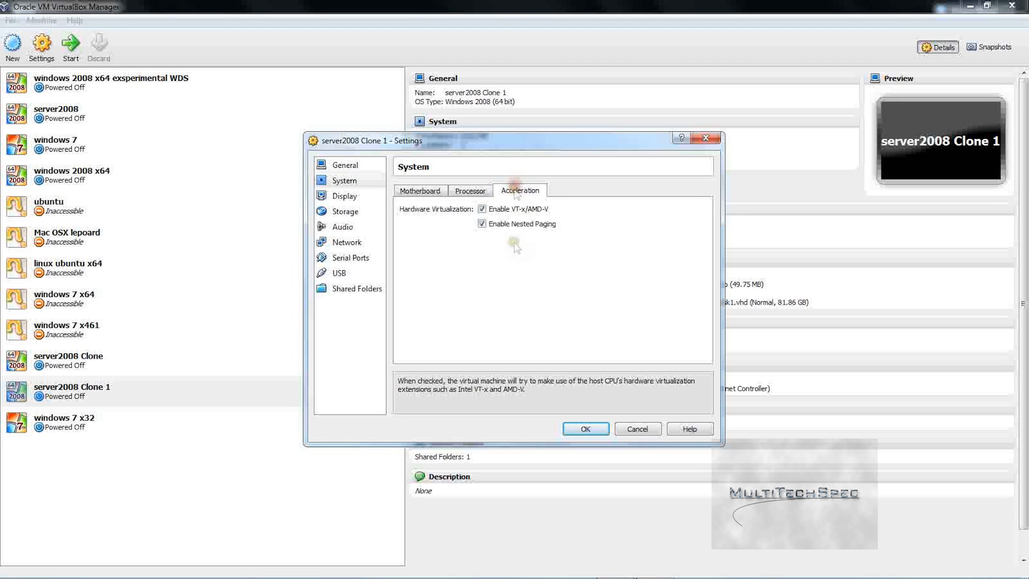
pyautogui.click(586, 429)
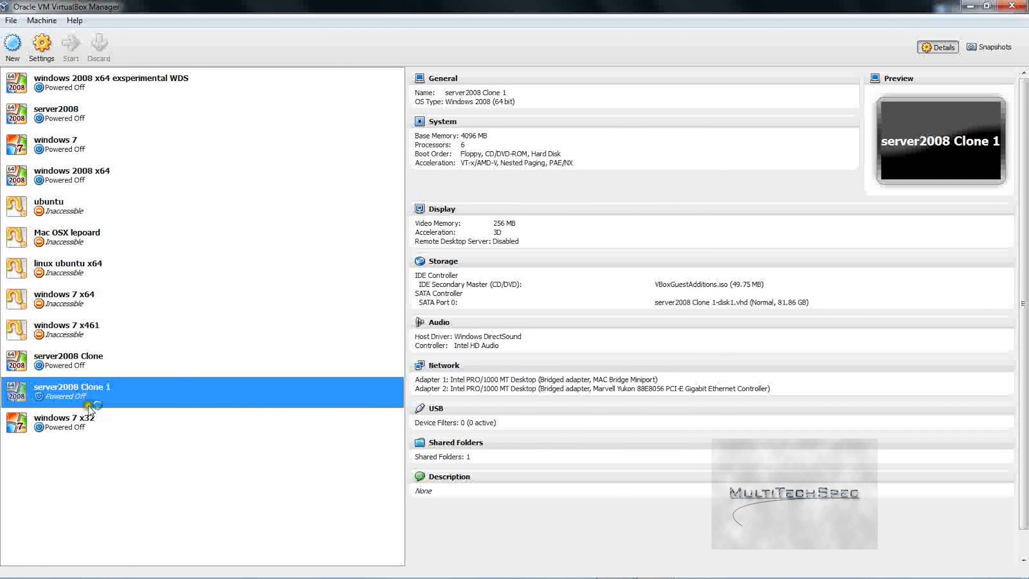
pyautogui.click(86, 433)
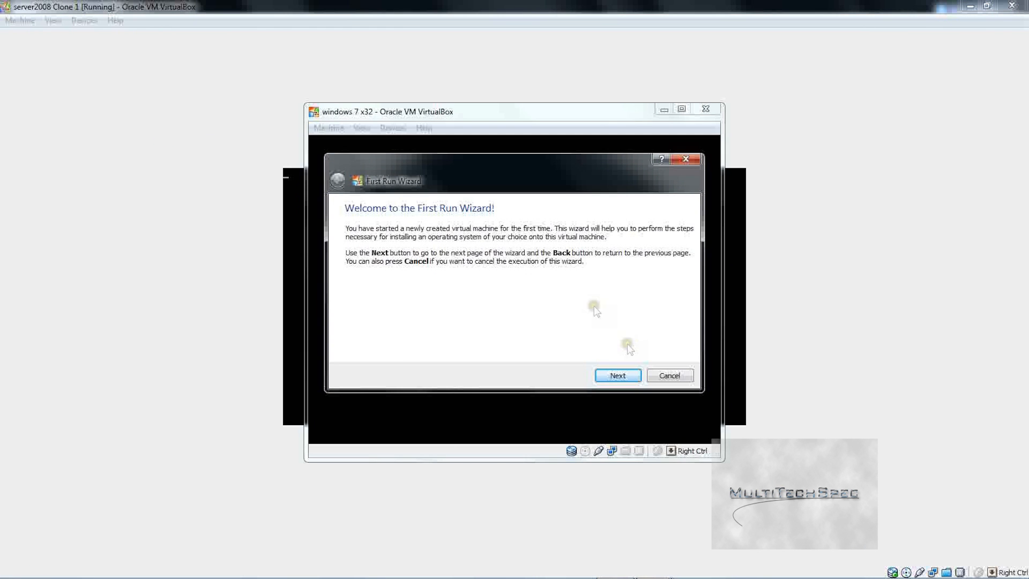
# Step: Cancel the First Run Wizard and dismiss both VMs' audio device warnings
pyautogui.click(669, 375)
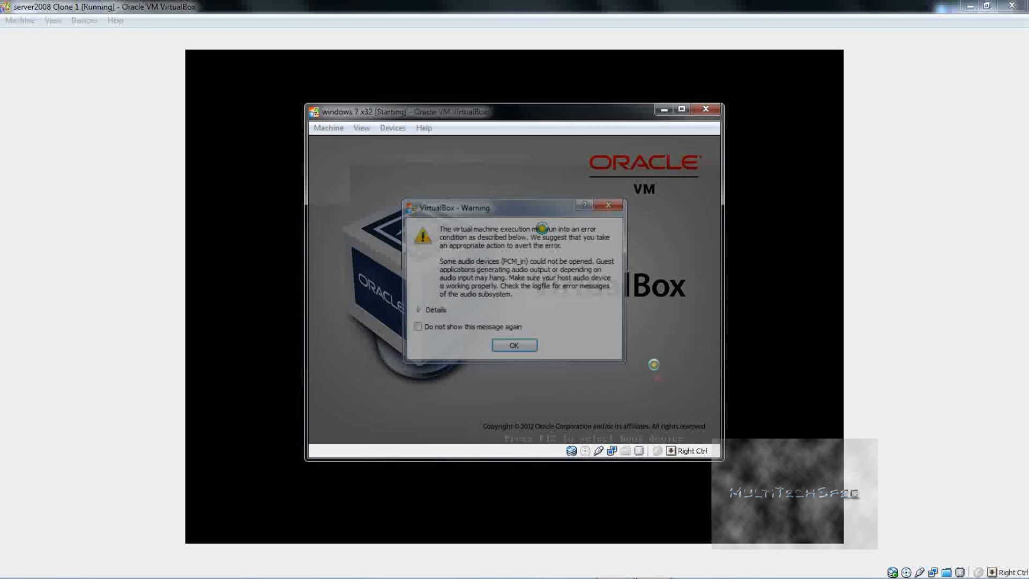
pyautogui.click(514, 345)
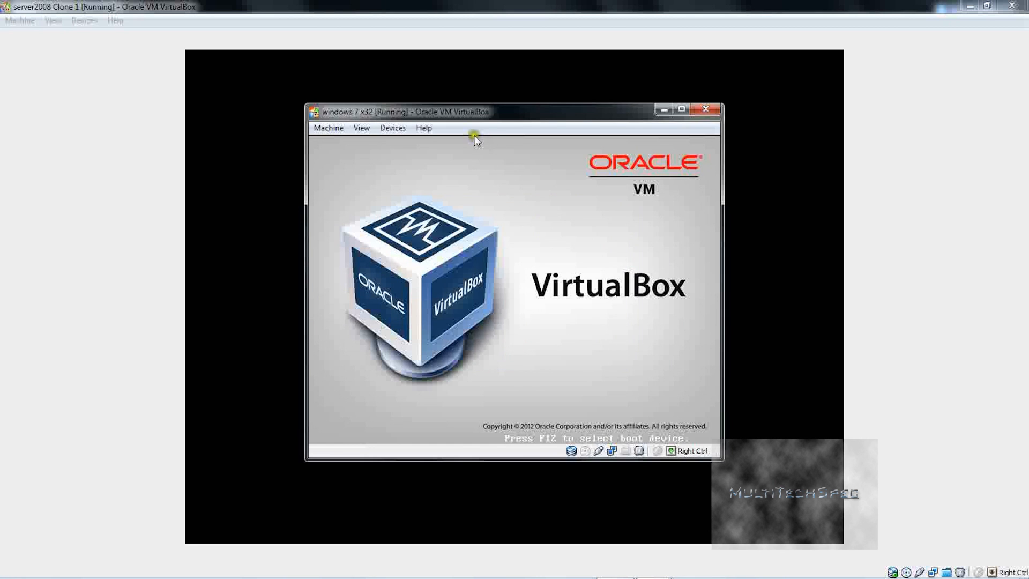
pyautogui.moveTo(431, 116); pyautogui.dragTo(669, 159)
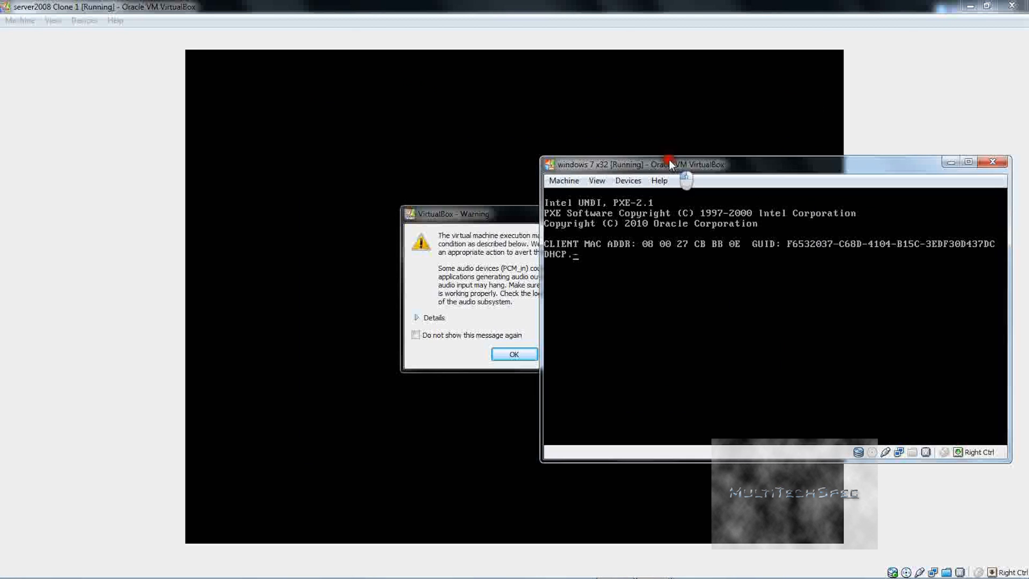
pyautogui.click(464, 289)
pyautogui.click(519, 351)
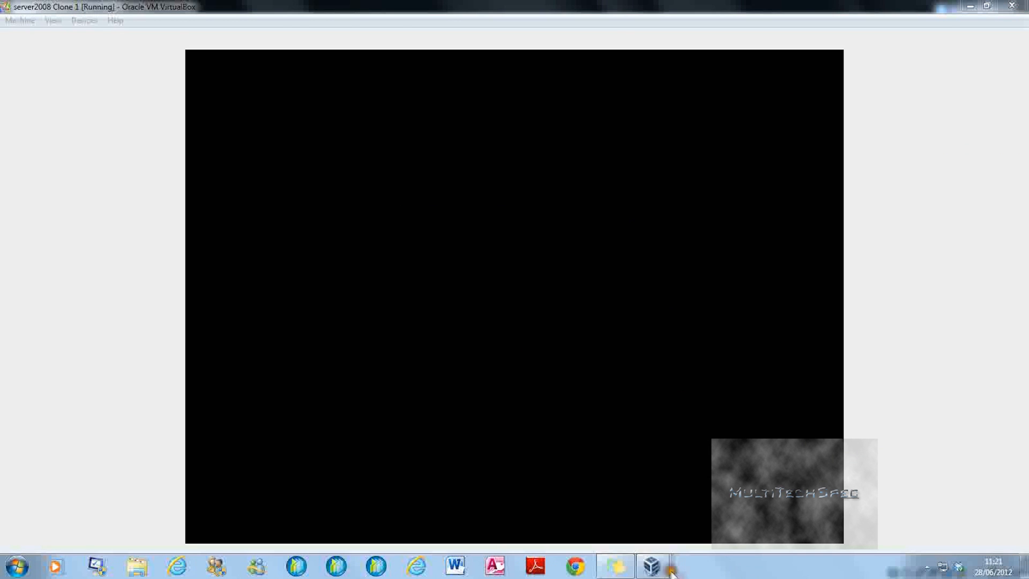
# Step: After the TFTP file-not-found PXE failure, power off the windows 7 x32 VM
pyautogui.moveTo(651, 569)
pyautogui.click(760, 513)
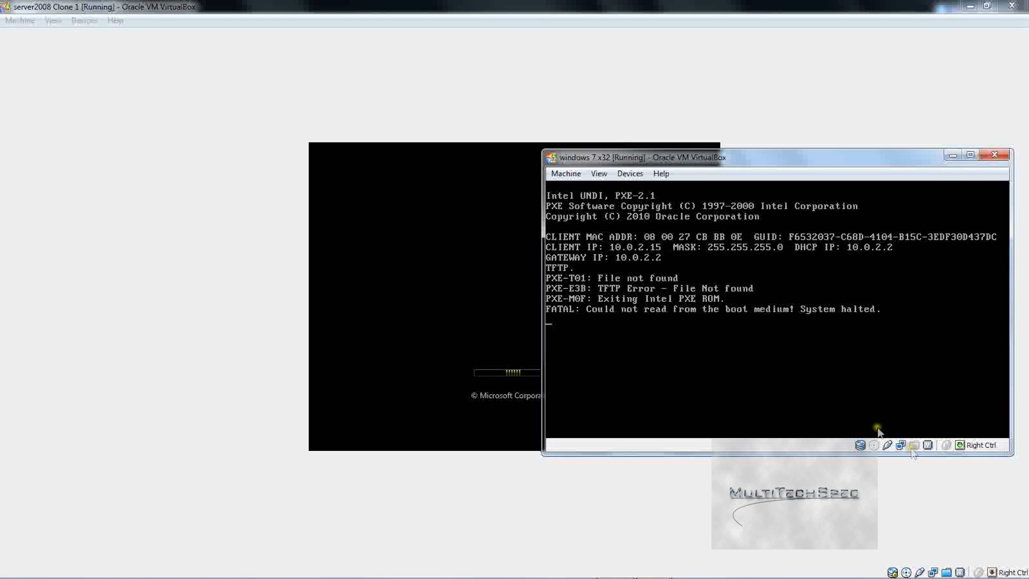
pyautogui.click(998, 157)
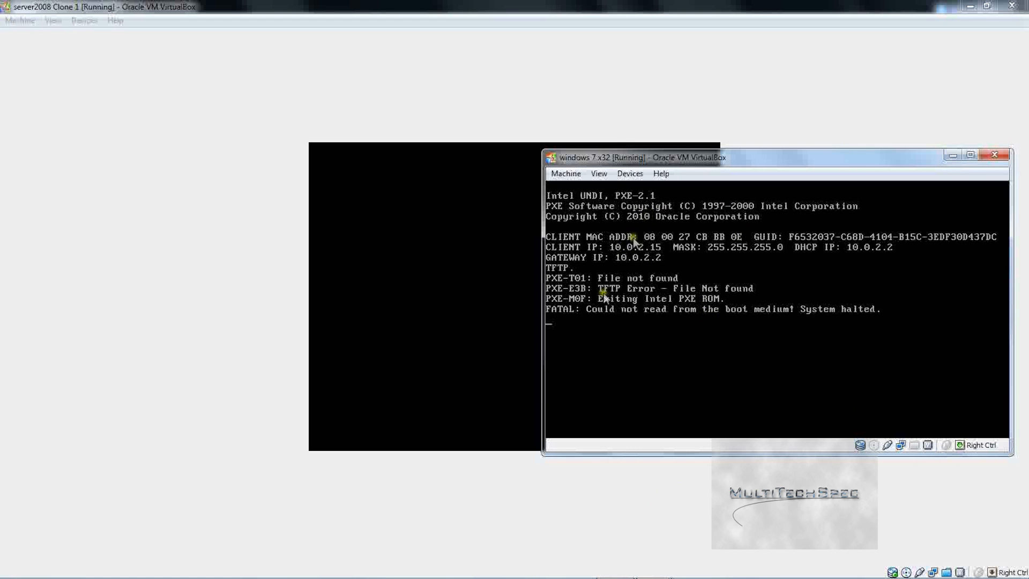
pyautogui.click(994, 155)
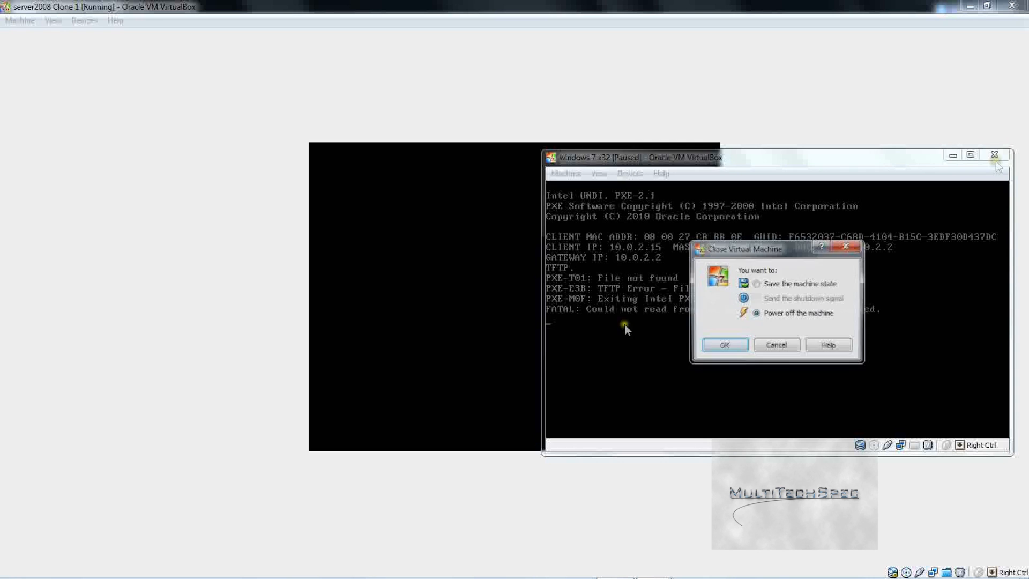
pyautogui.click(724, 346)
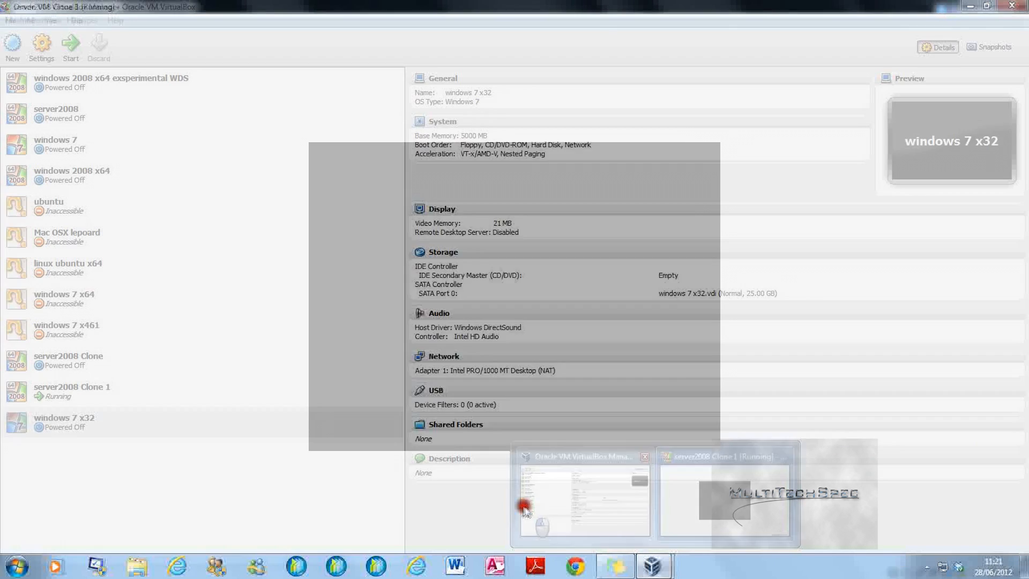
pyautogui.click(514, 507)
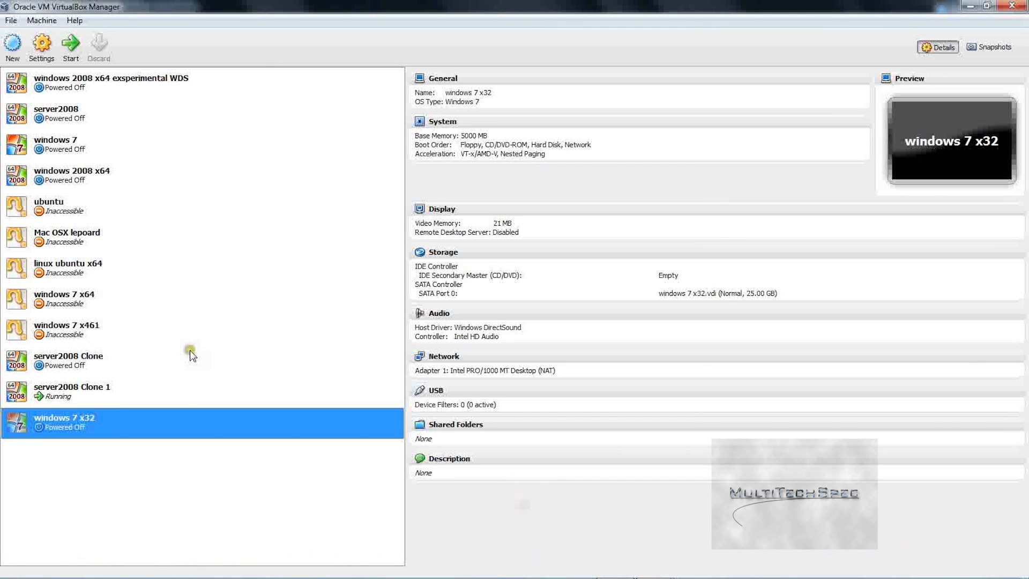
pyautogui.click(43, 46)
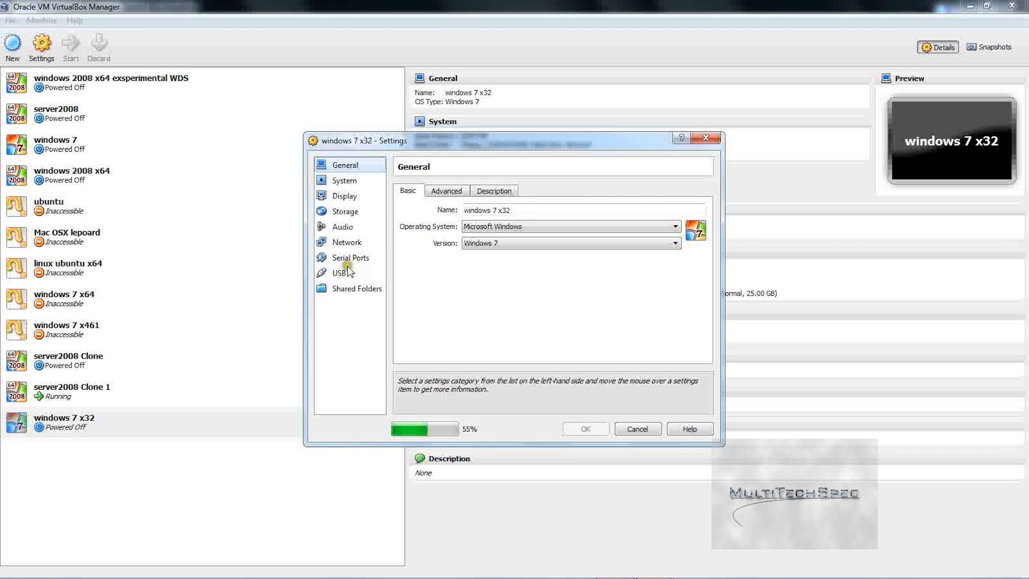
# Step: Attach the windows 7 x32 VM's network adapter as a Bridged Adapter and save
pyautogui.click(349, 242)
pyautogui.click(517, 224)
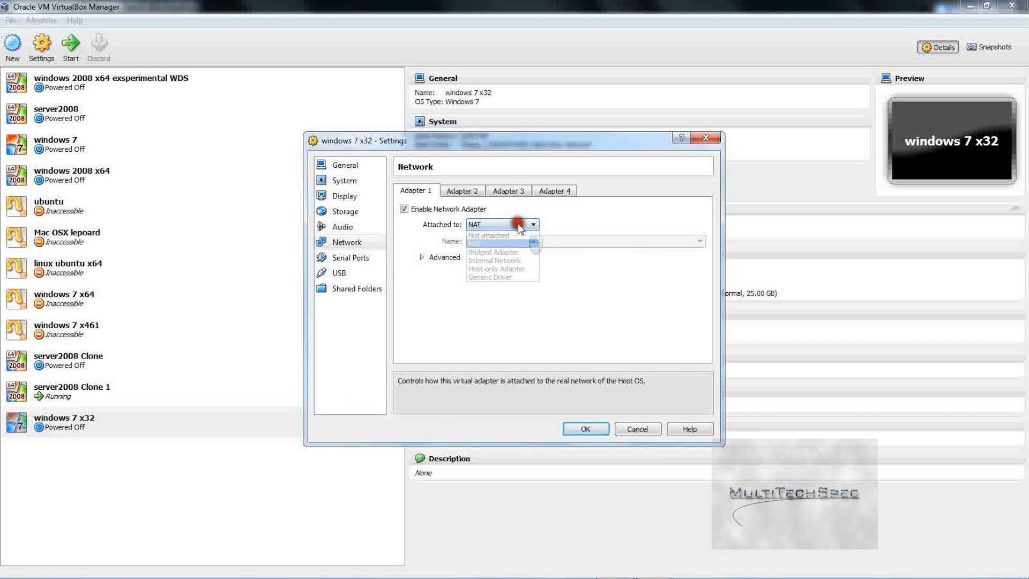
pyautogui.click(513, 252)
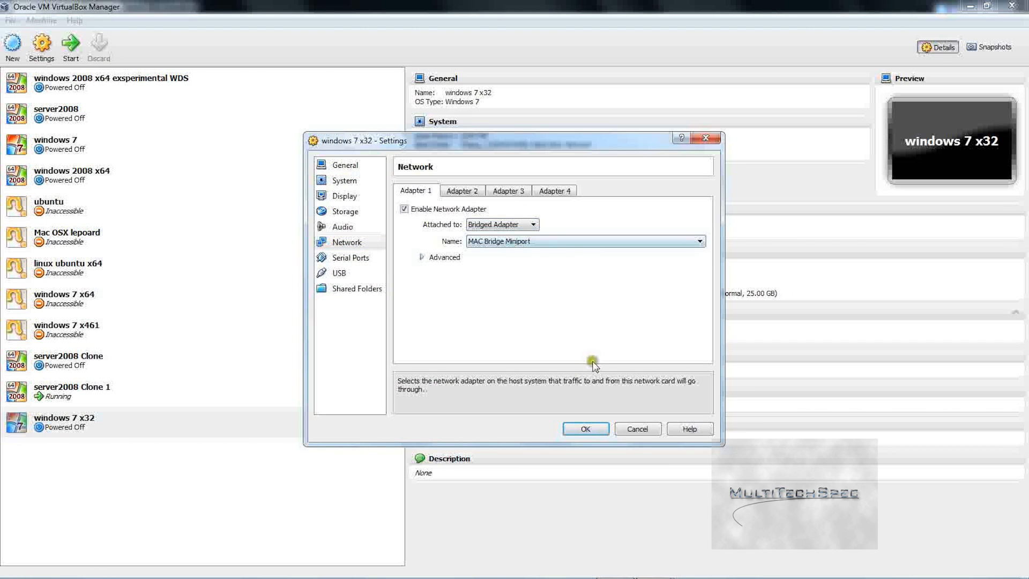
pyautogui.click(589, 428)
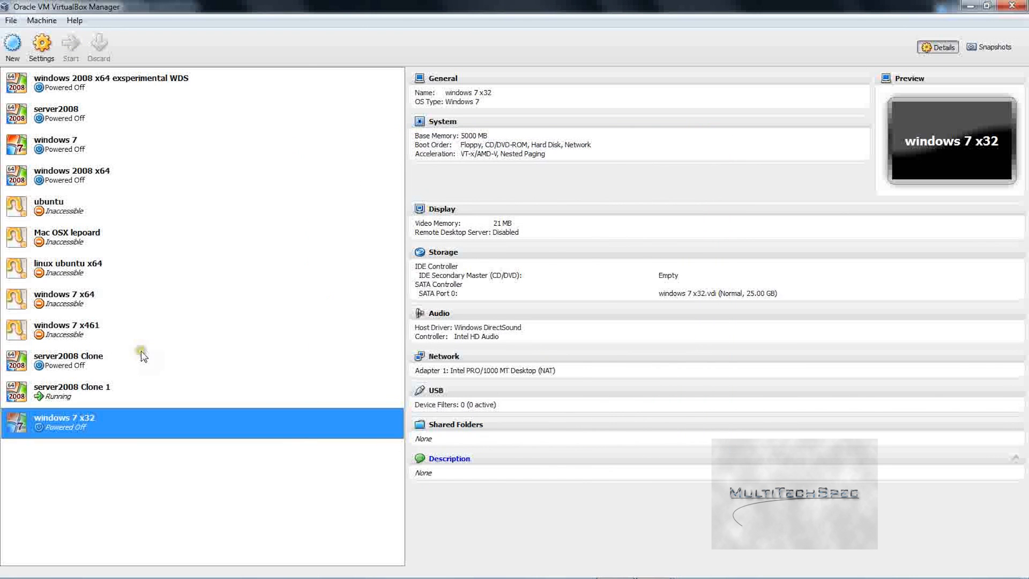
# Step: Dock the Manager right, dismiss the server's network popup, and launch Windows Deployment Services
pyautogui.moveTo(338, 7); pyautogui.dragTo(1028, 5)
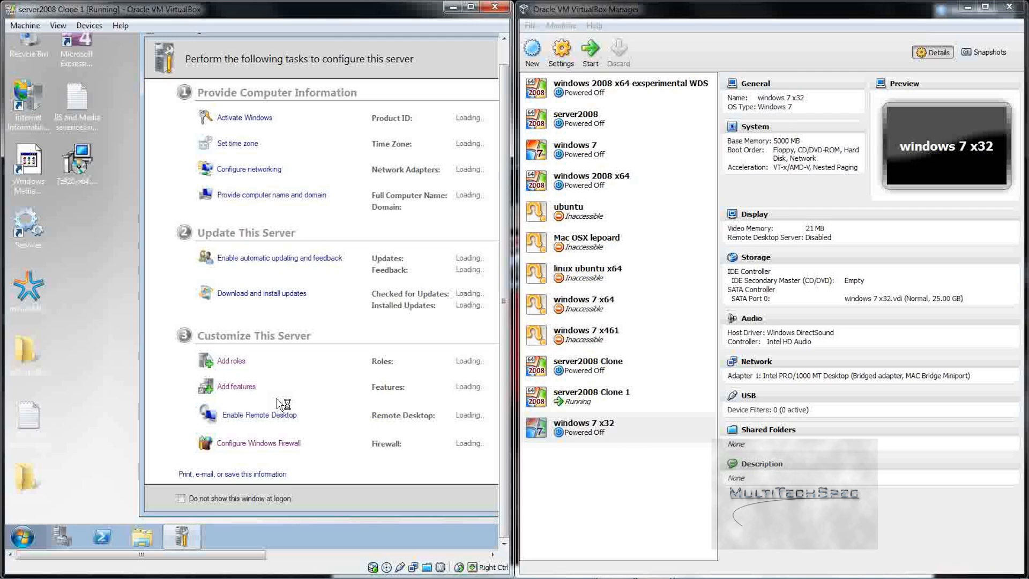
pyautogui.moveTo(177, 559); pyautogui.dragTo(396, 558)
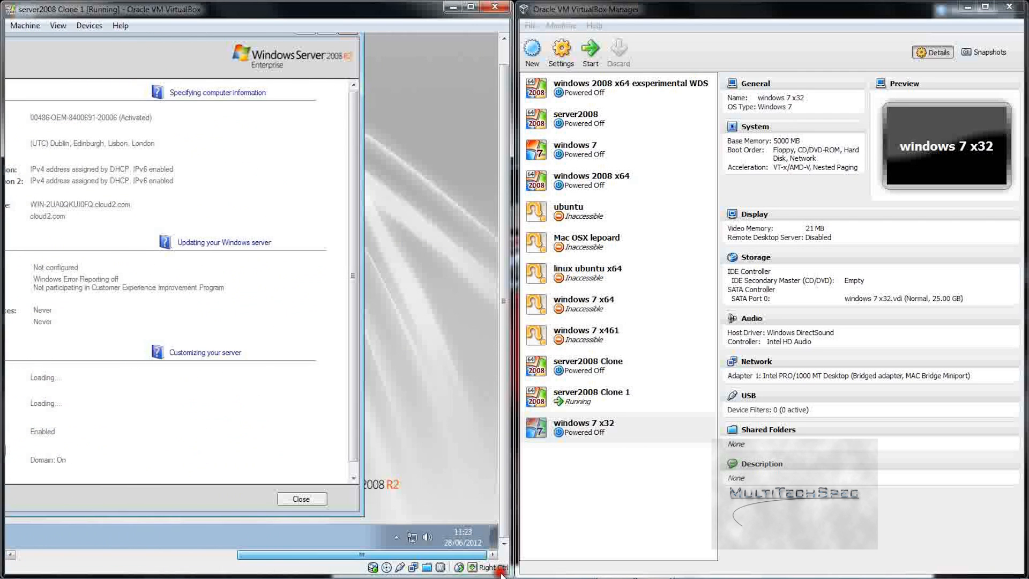
pyautogui.click(412, 537)
pyautogui.click(452, 367)
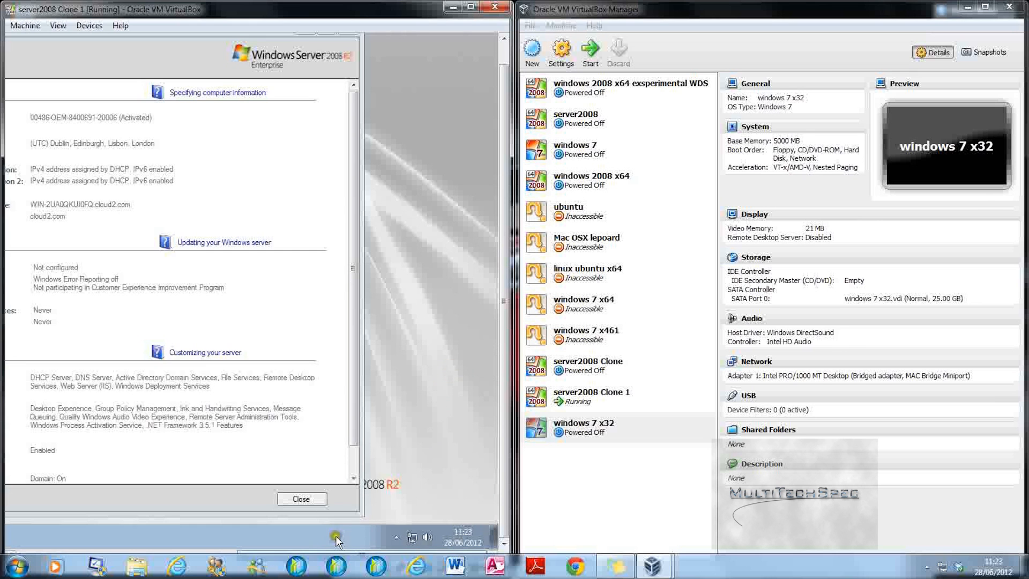
pyautogui.moveTo(335, 555); pyautogui.dragTo(254, 512)
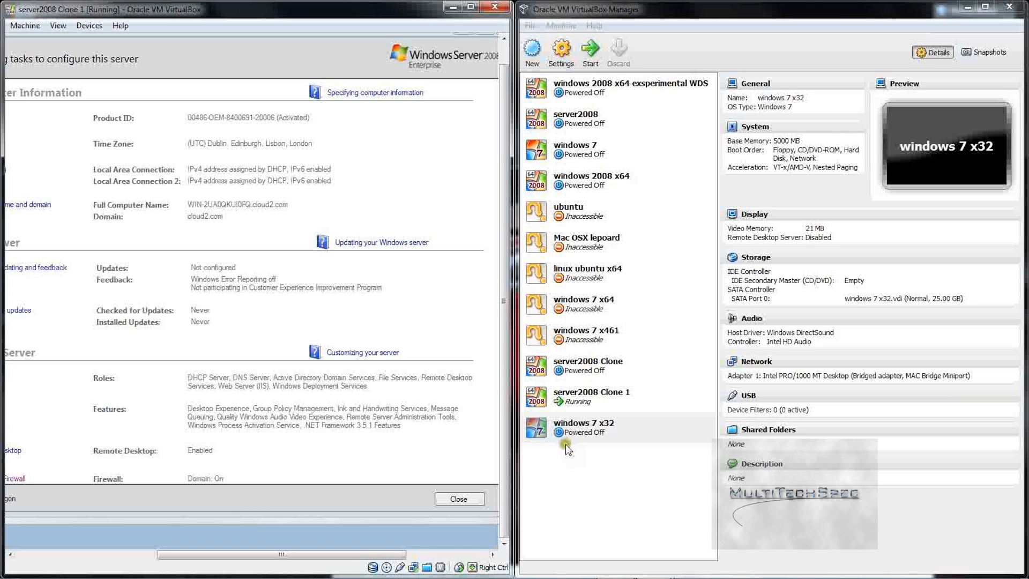
pyautogui.click(235, 567)
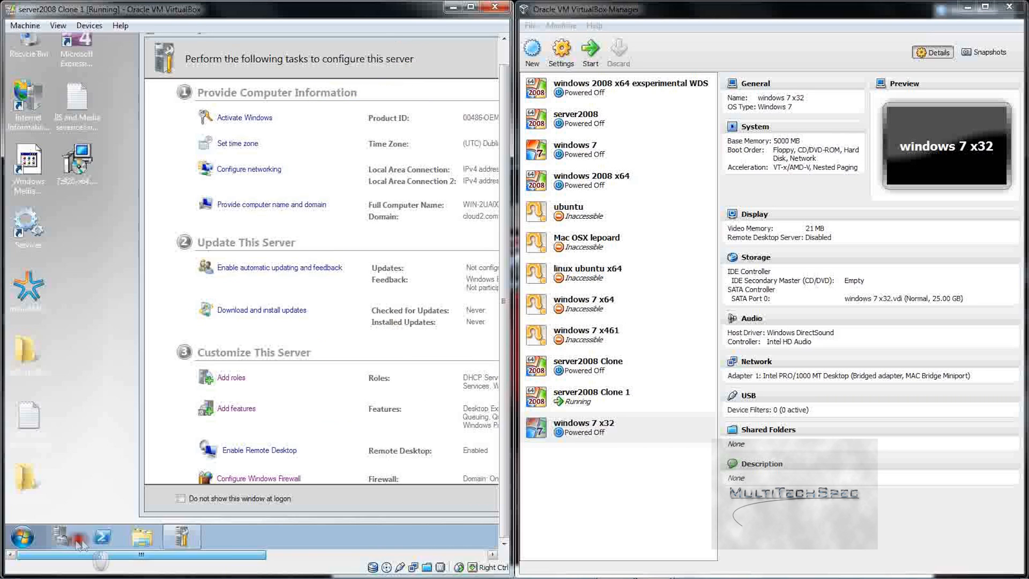
pyautogui.rightClick(18, 538)
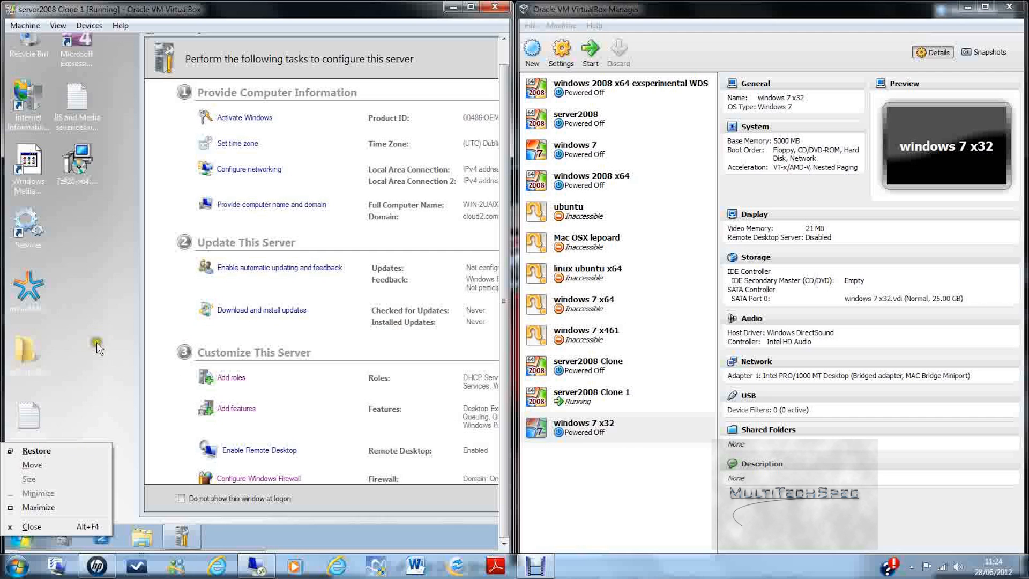
pyautogui.click(20, 541)
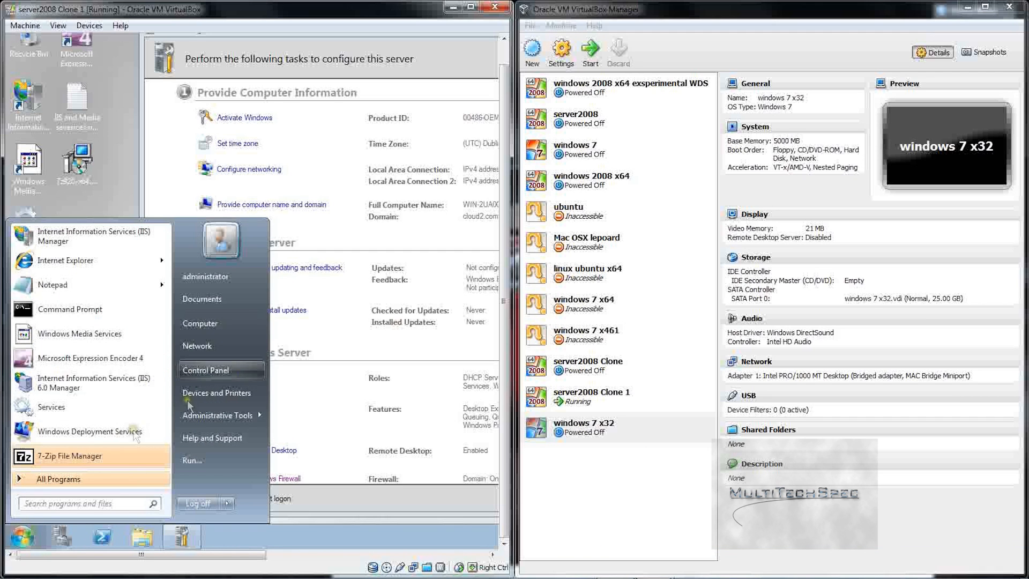
pyautogui.click(112, 431)
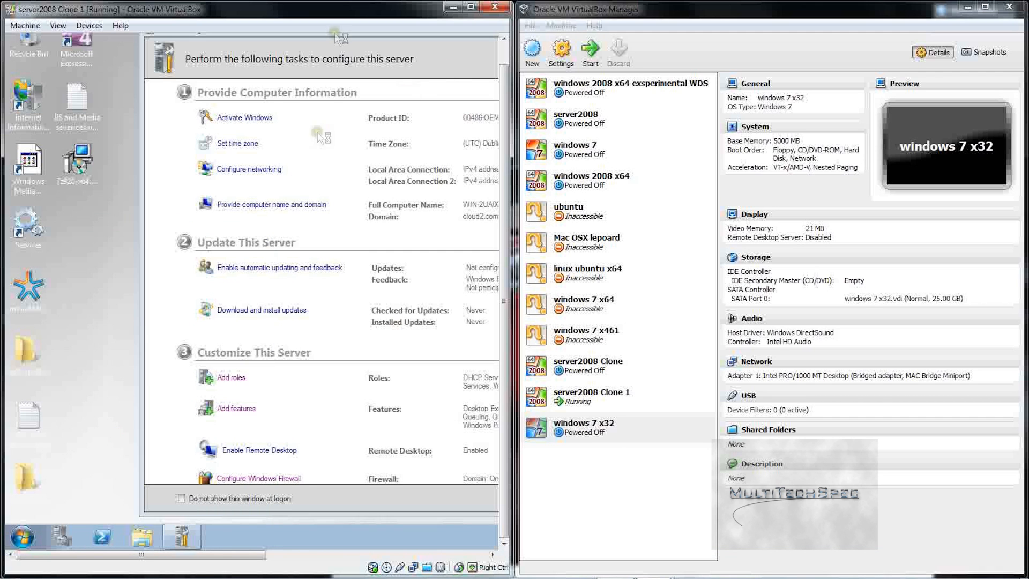
# Step: Maximize the server VM and WDS console, then open the server's Pending Devices folder
pyautogui.moveTo(343, 9)
pyautogui.doubleClick(227, 16)
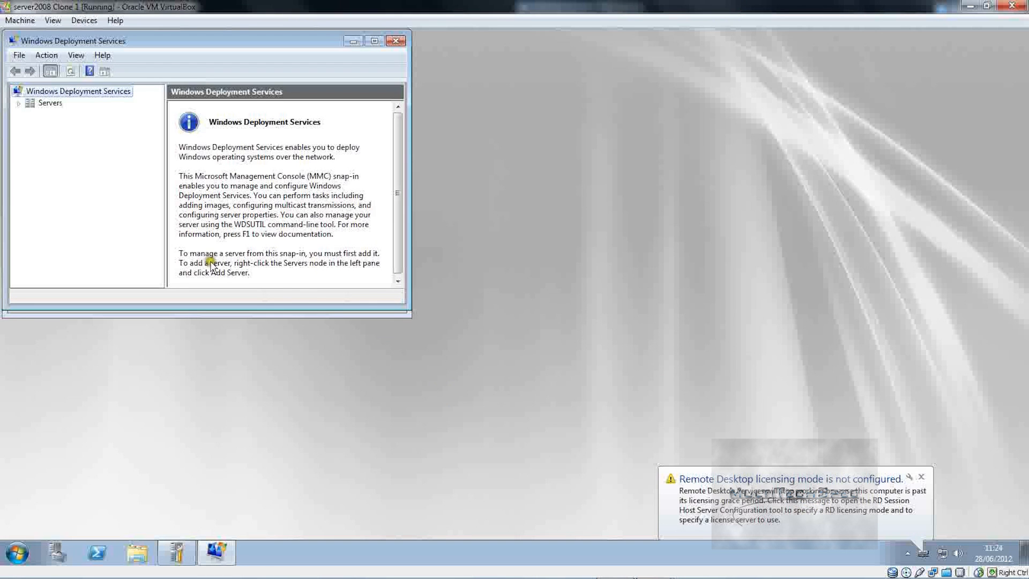
pyautogui.moveTo(185, 41); pyautogui.dragTo(298, 8)
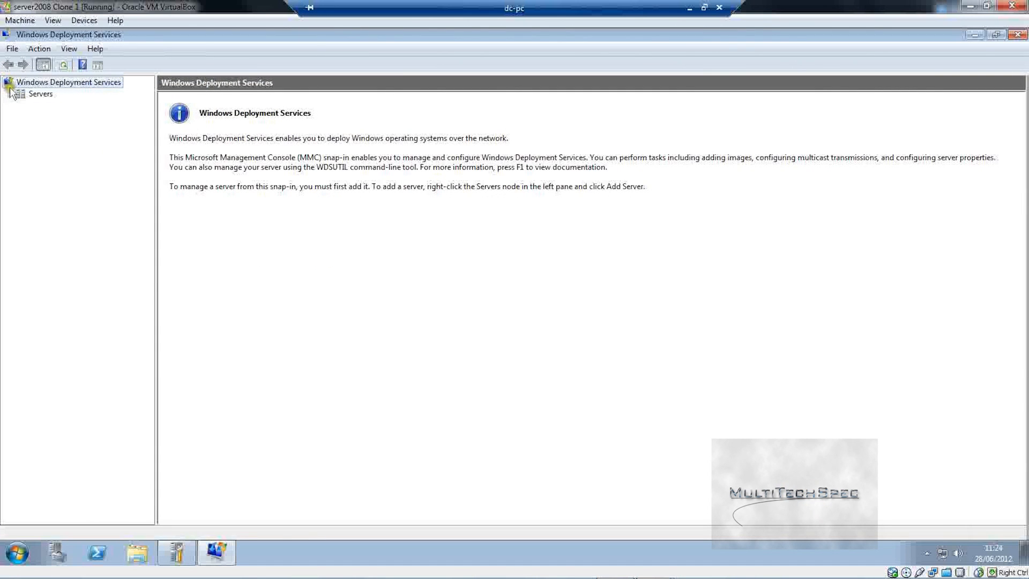
pyautogui.click(10, 97)
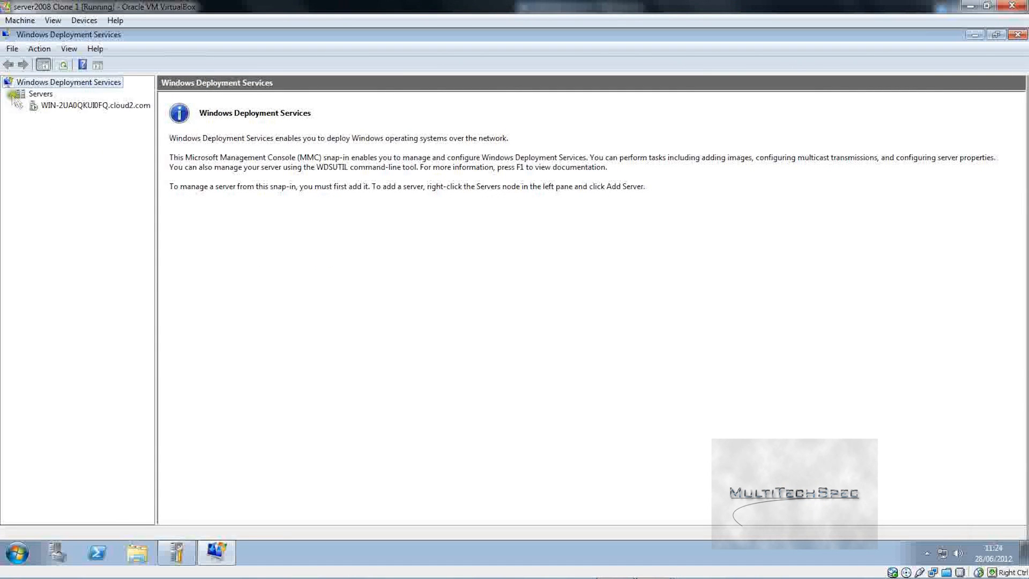
pyautogui.click(38, 106)
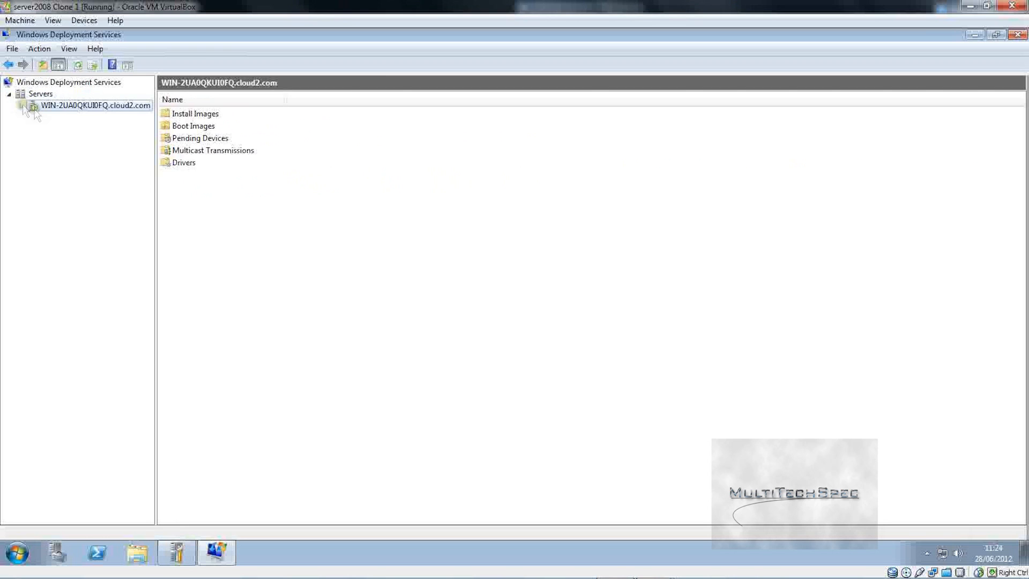
pyautogui.click(181, 140)
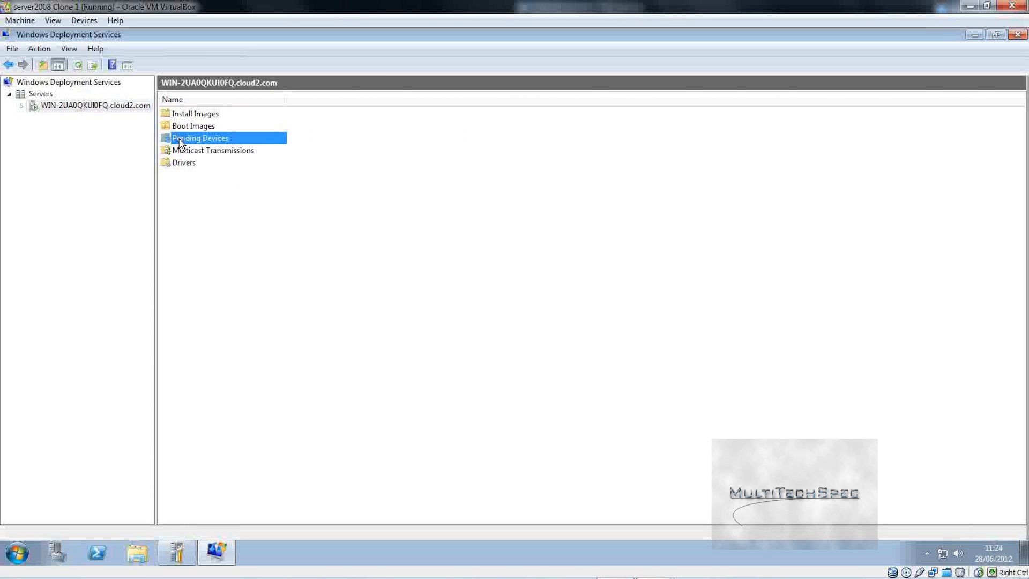
pyautogui.doubleClick(182, 140)
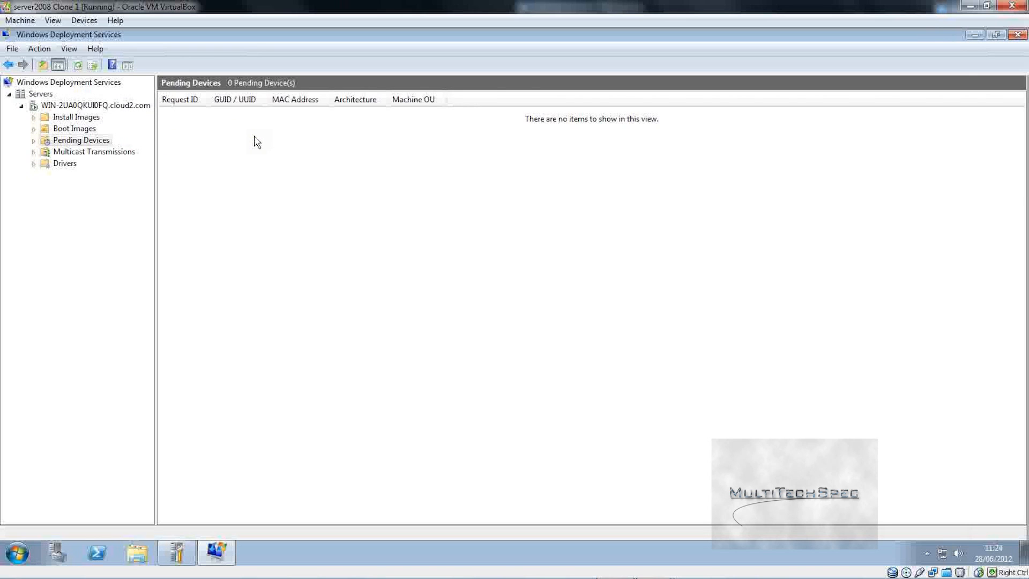
# Step: Check the Pending Devices options, then open the WIN-2UA0QKUI0FQ.cloud2.com server's Properties
pyautogui.click(54, 141)
pyautogui.rightClick(53, 144)
pyautogui.click(16, 182)
pyautogui.click(48, 105)
pyautogui.rightClick(47, 104)
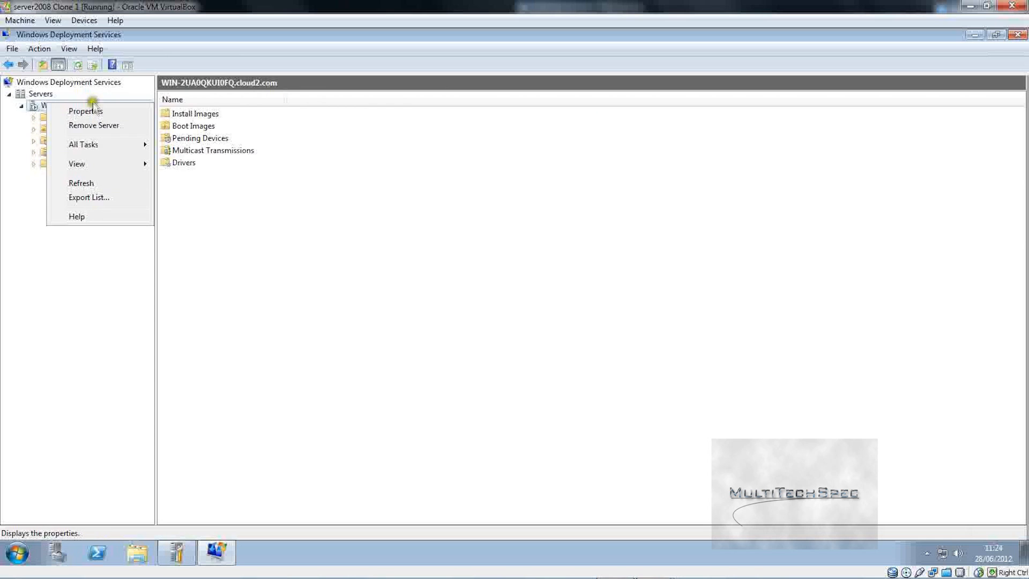
pyautogui.click(18, 144)
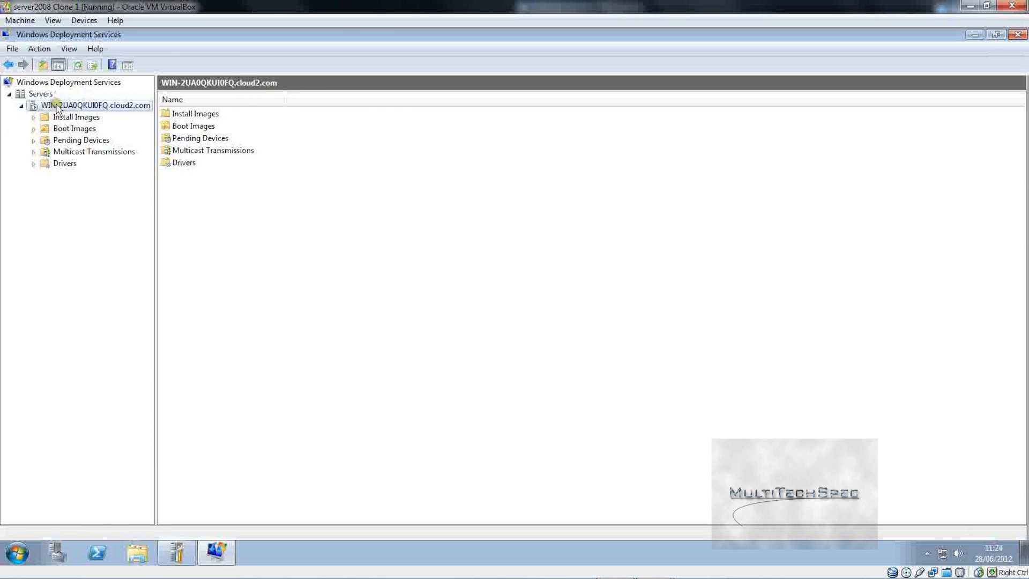
pyautogui.rightClick(59, 109)
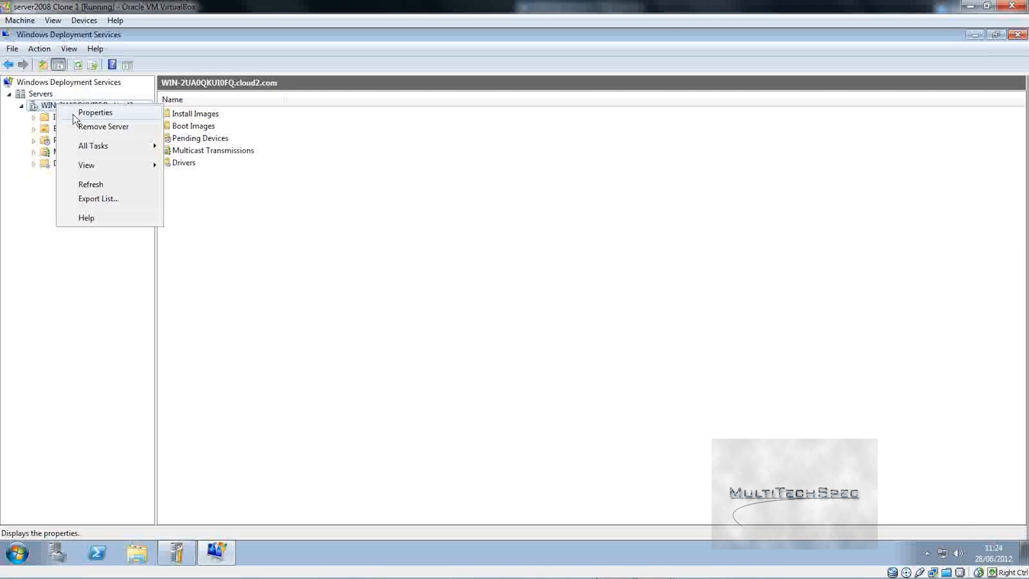
pyautogui.click(75, 116)
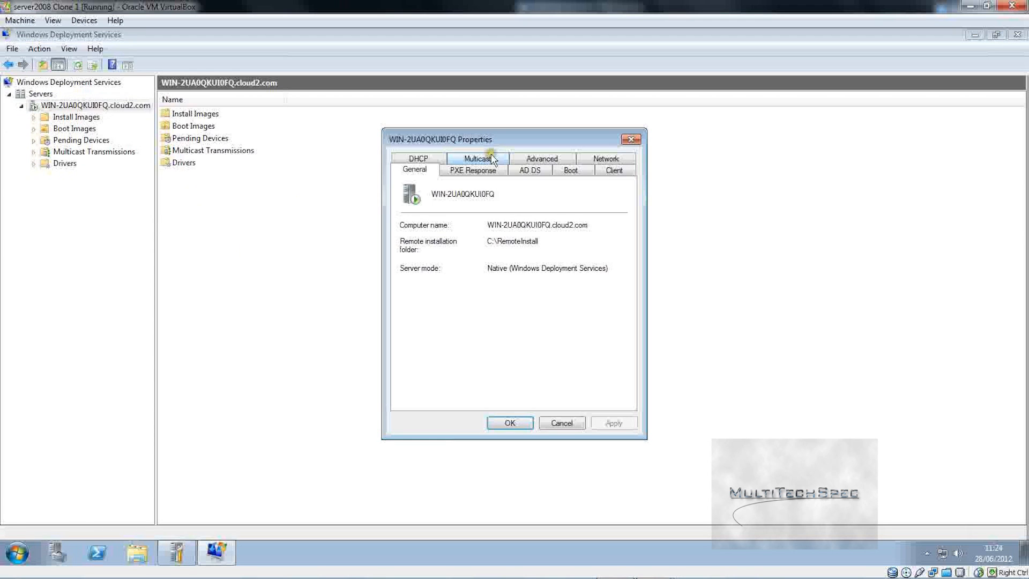
# Step: On the Boot tab, set the PXE boot policy to always continue for known and unknown clients, and apply
pyautogui.click(614, 168)
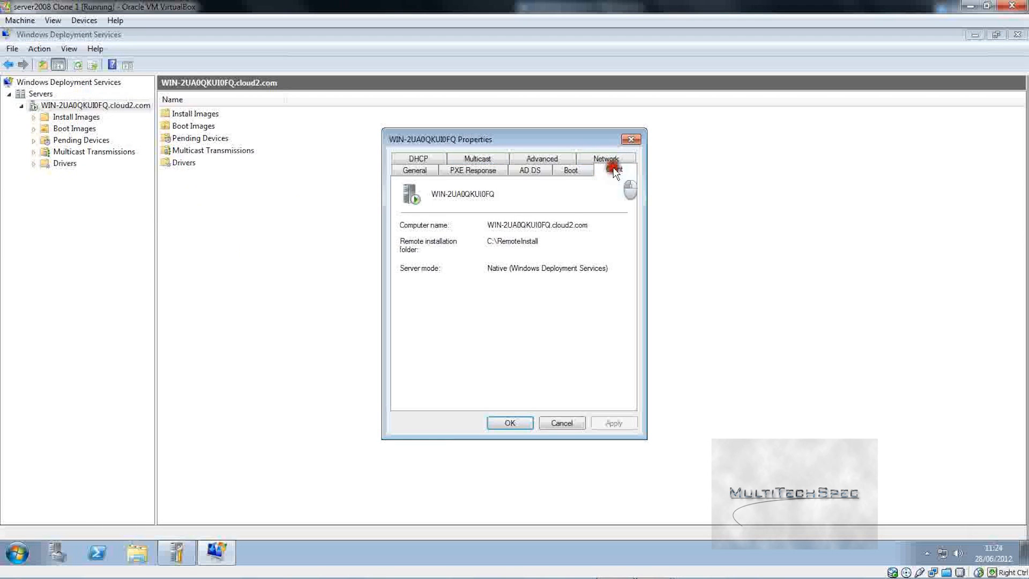
pyautogui.click(582, 165)
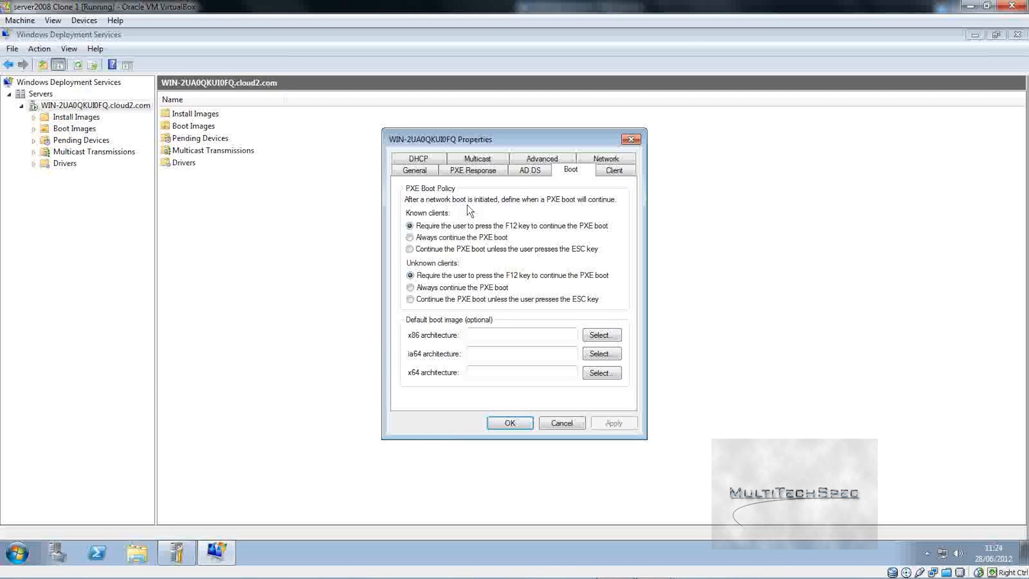
pyautogui.click(450, 237)
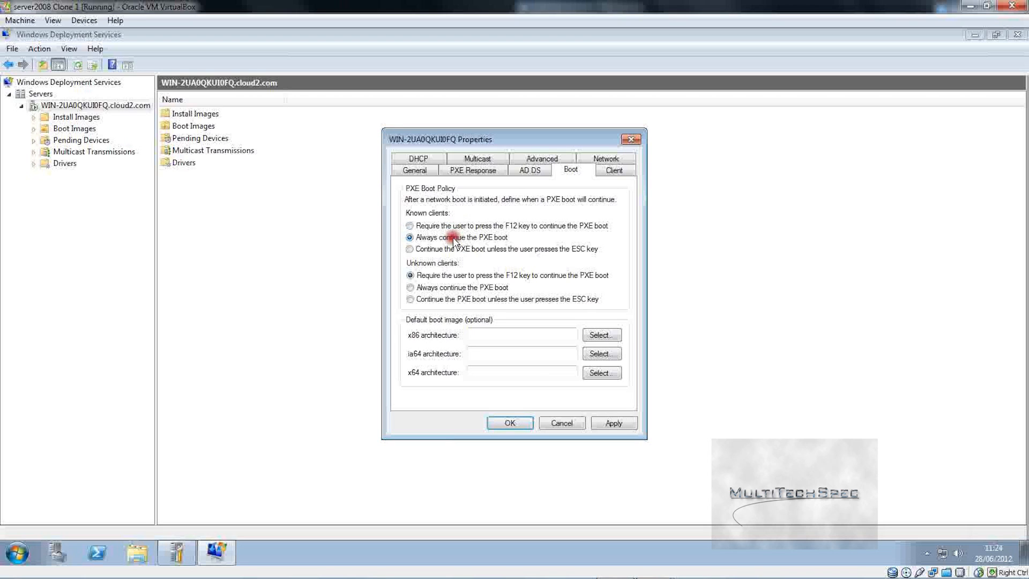
pyautogui.click(430, 287)
pyautogui.click(614, 421)
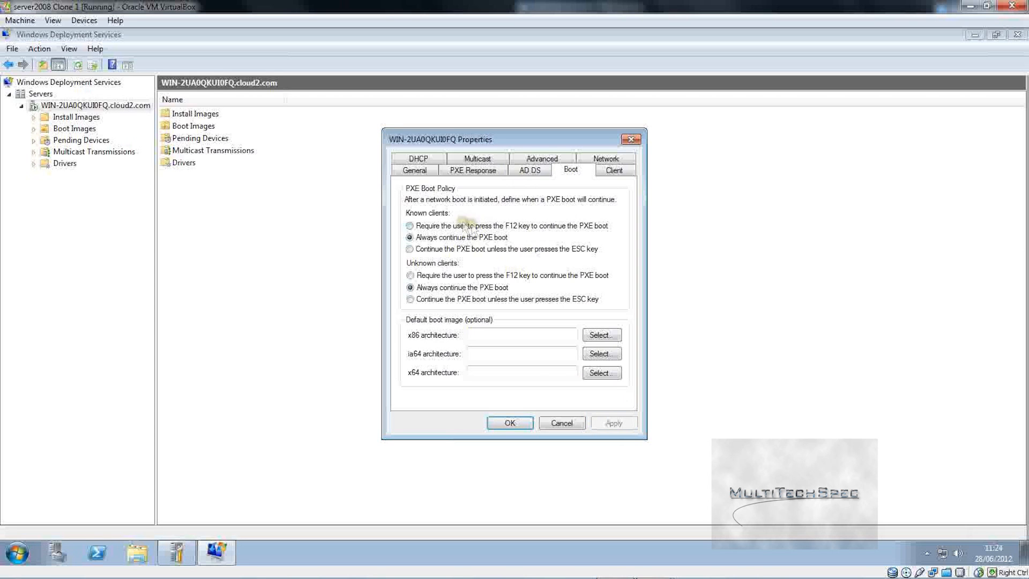
# Step: Review the server's other property tabs, then close Properties with OK
pyautogui.click(533, 171)
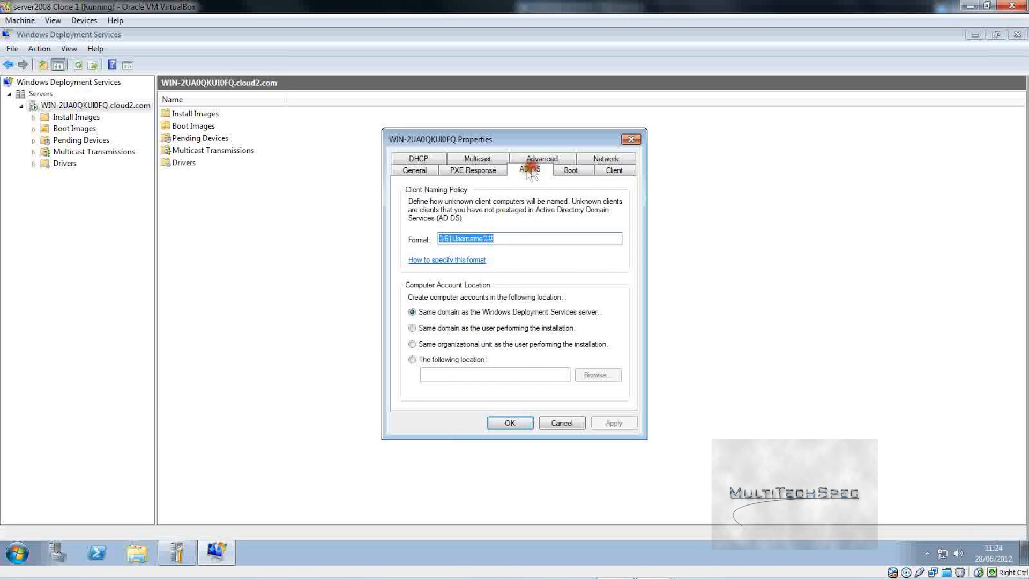
pyautogui.click(487, 171)
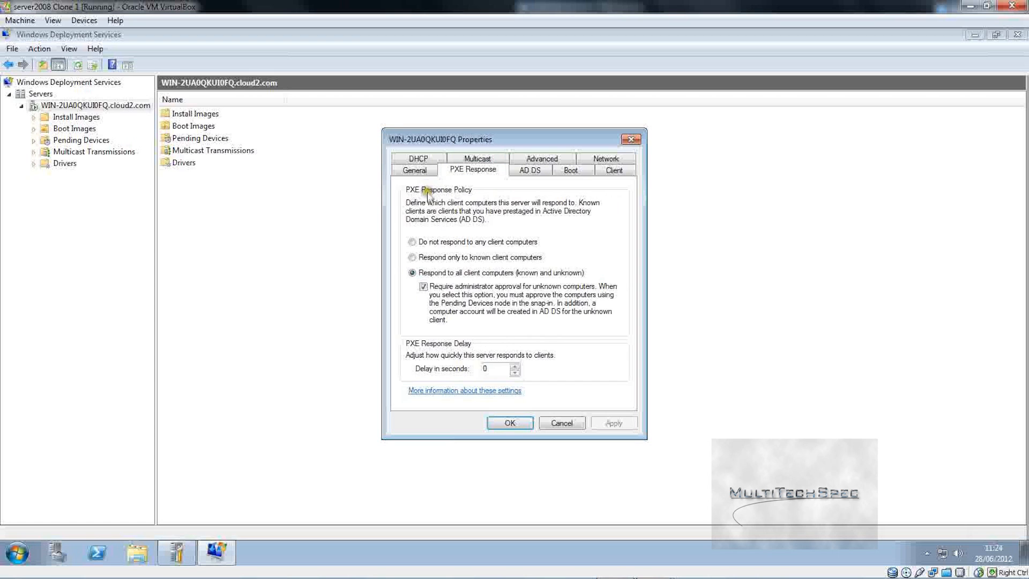
pyautogui.click(416, 171)
pyautogui.click(615, 171)
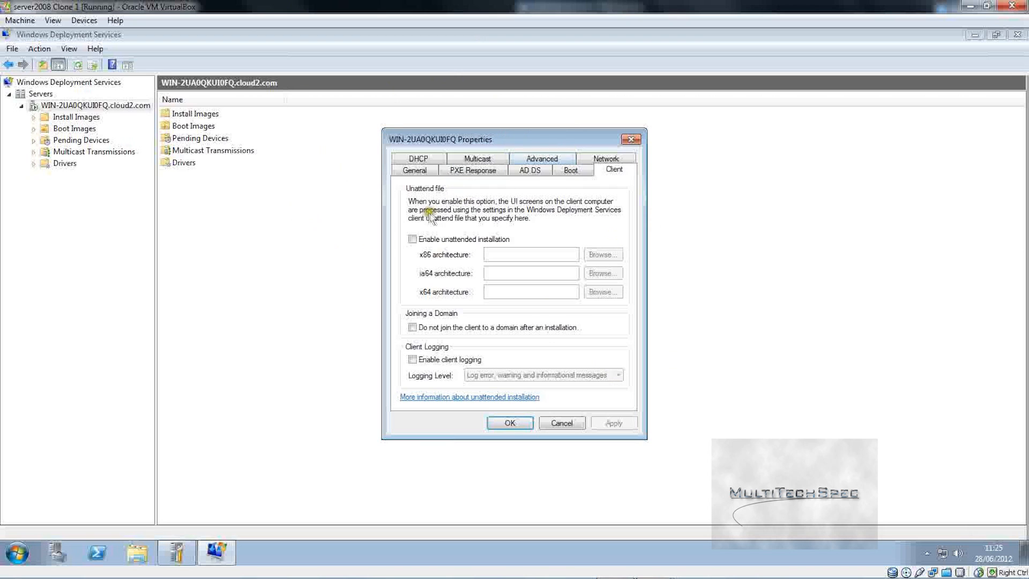
pyautogui.click(596, 159)
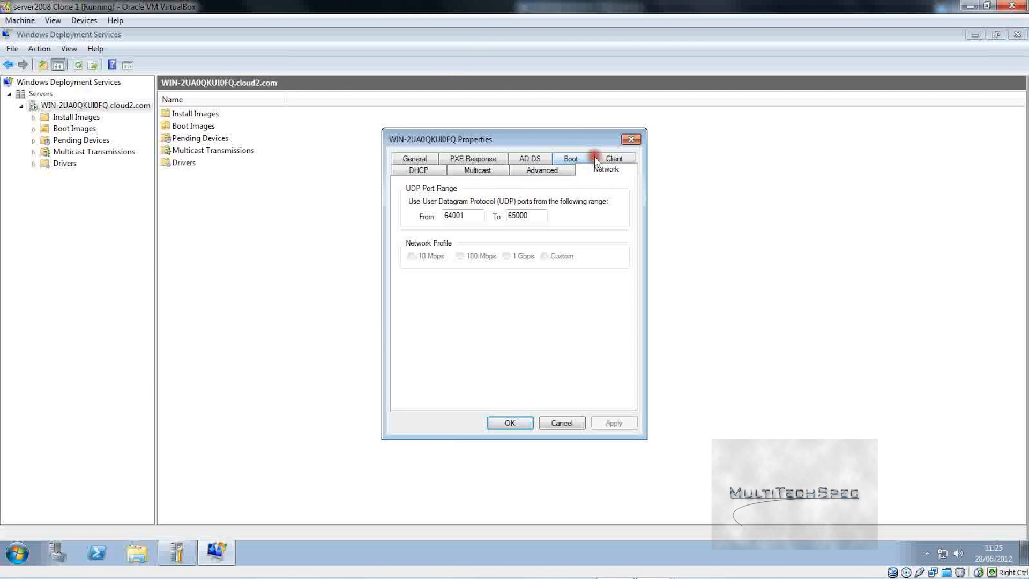
pyautogui.click(568, 159)
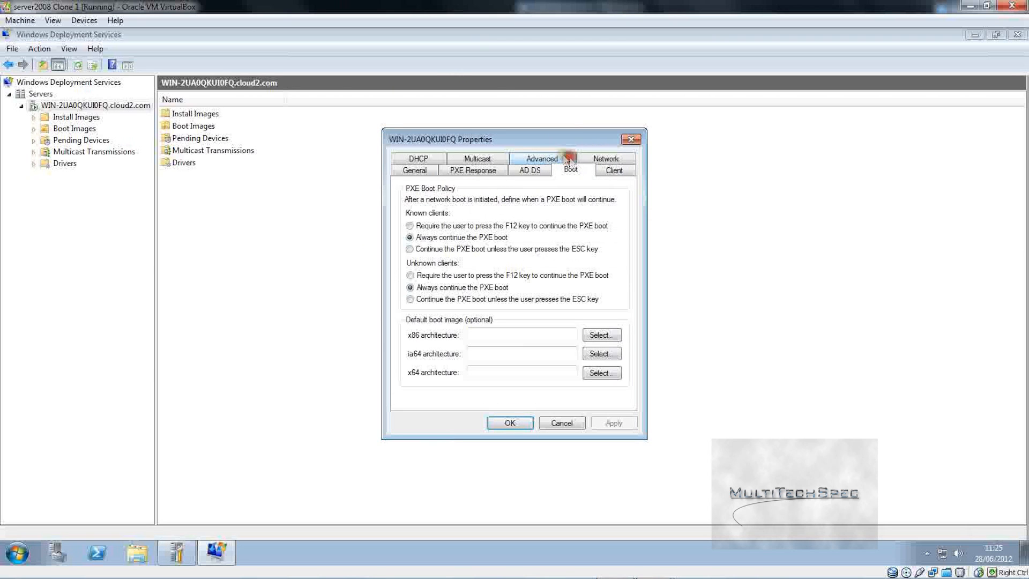
pyautogui.click(524, 159)
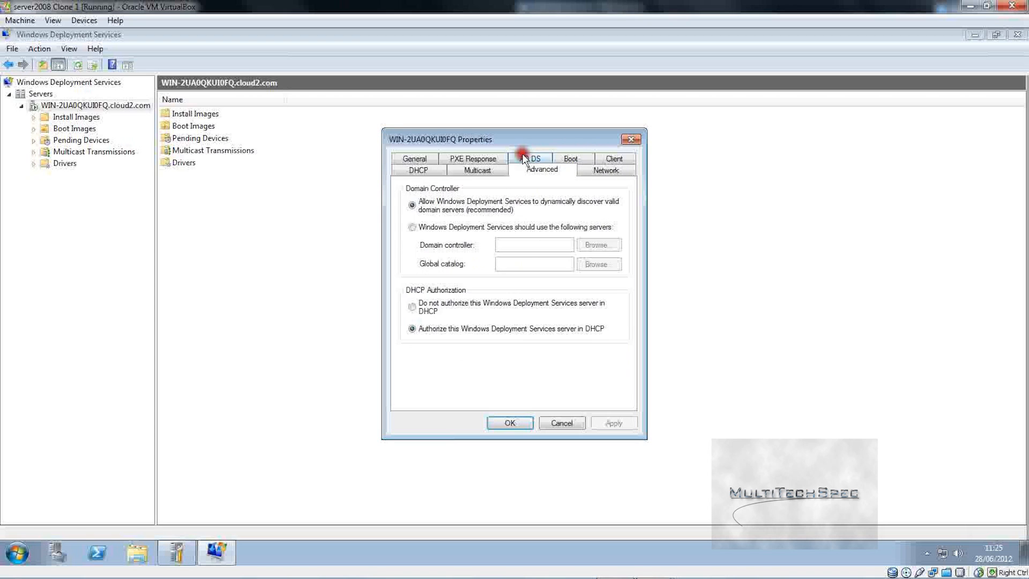
pyautogui.click(495, 155)
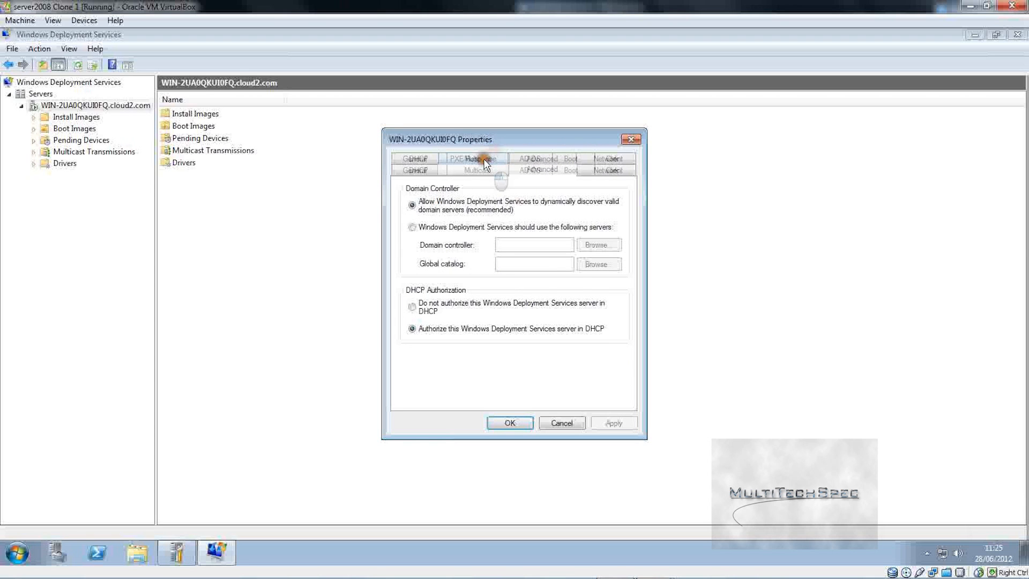
pyautogui.click(414, 159)
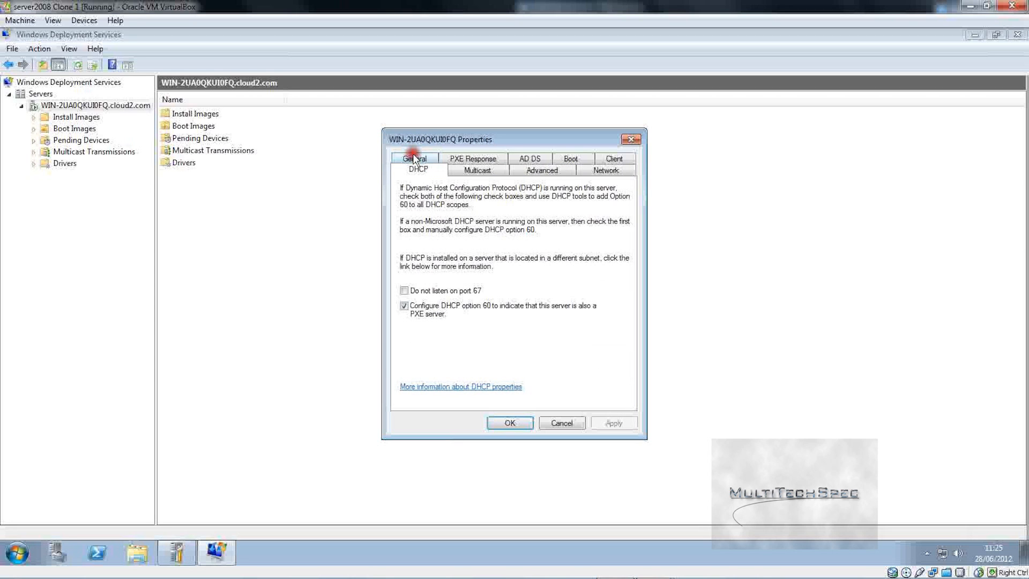
pyautogui.click(511, 423)
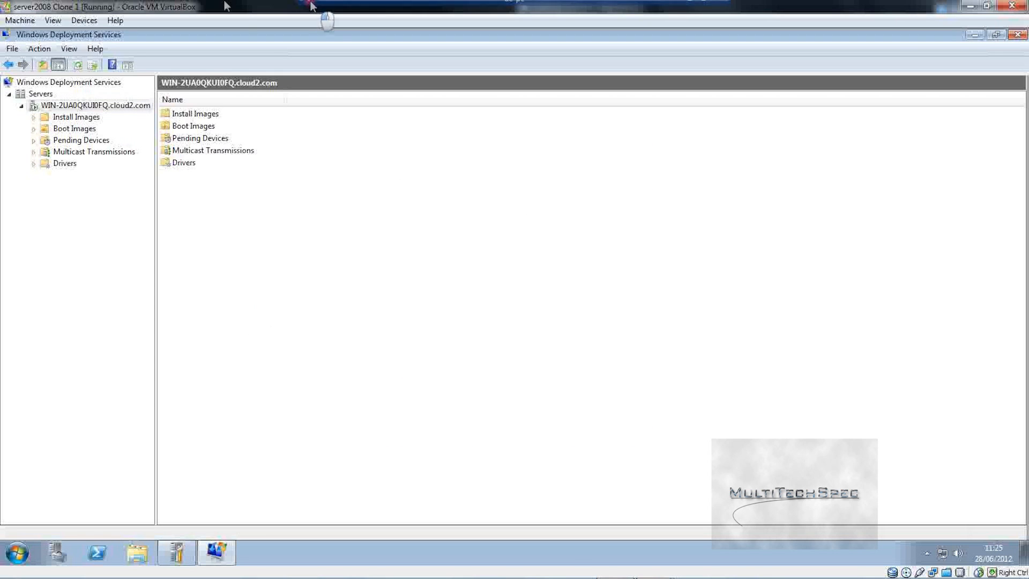
# Step: Start the windows 7 x32 VM from VirtualBox Manager, dismissing the startup warning
pyautogui.moveTo(322, 6); pyautogui.dragTo(1, 4)
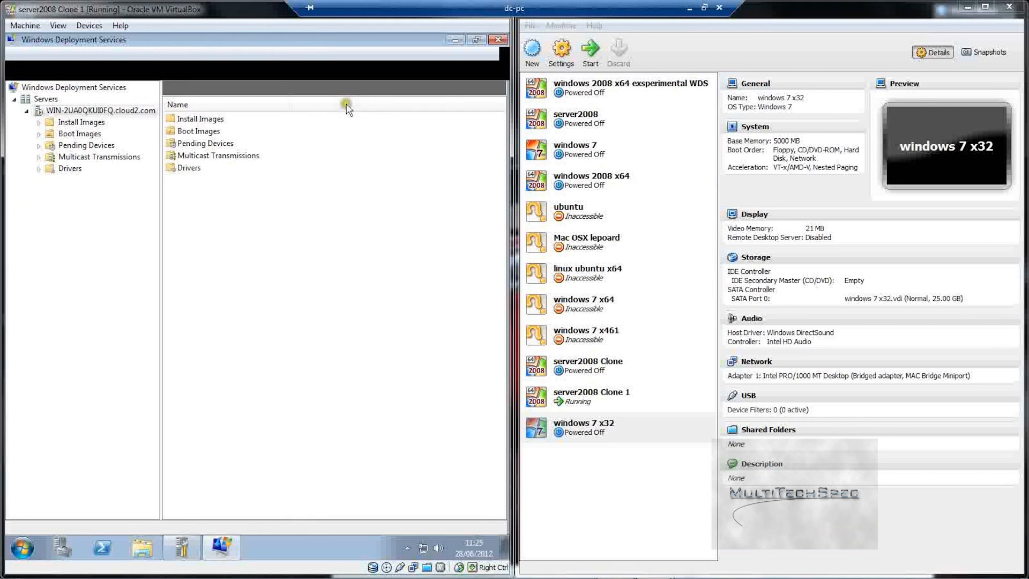
pyautogui.click(578, 428)
pyautogui.click(590, 51)
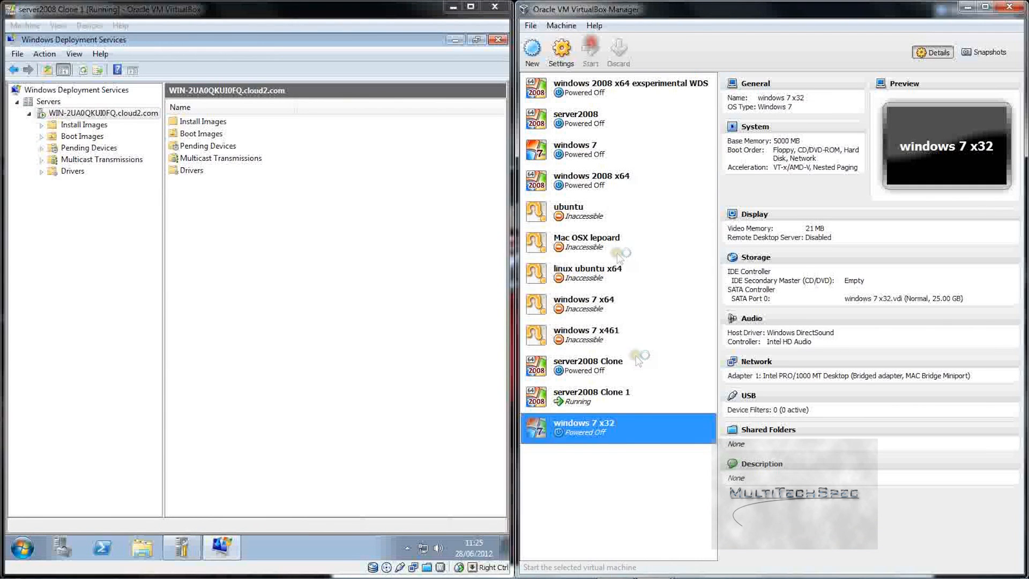
pyautogui.click(752, 395)
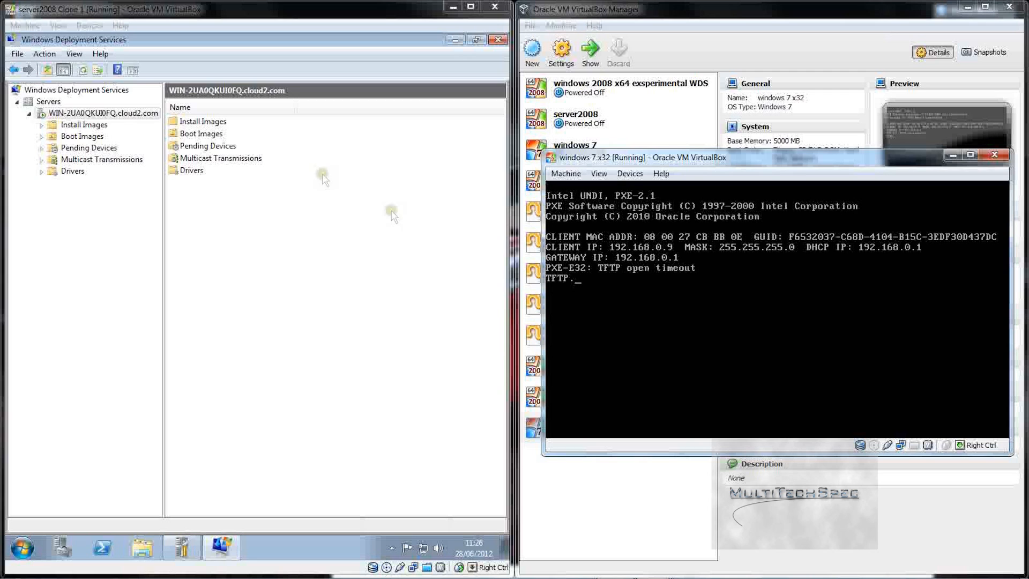
# Step: Check the WDS Pending Devices and Boot Images actions without choosing anything
pyautogui.click(90, 149)
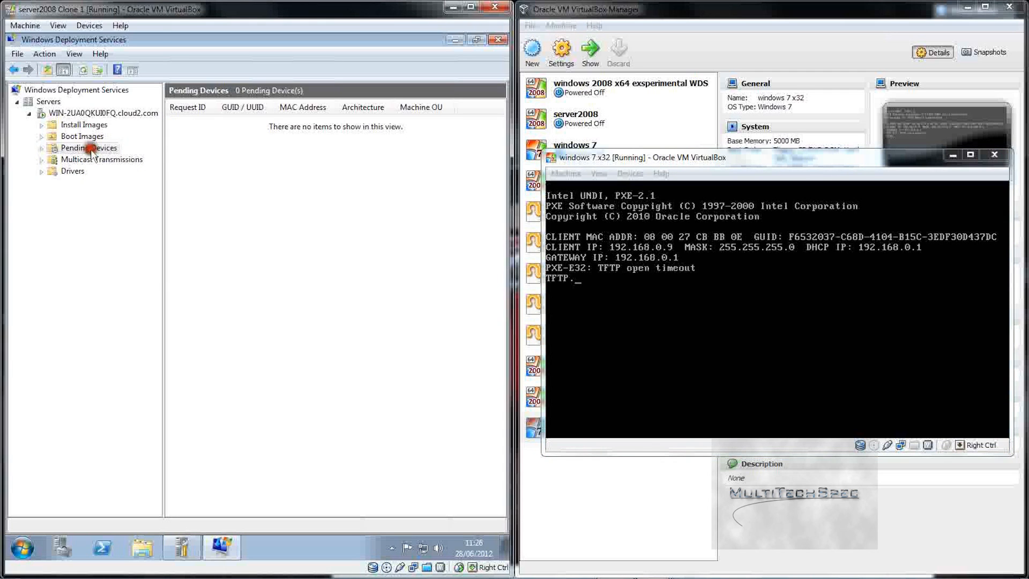
pyautogui.rightClick(90, 148)
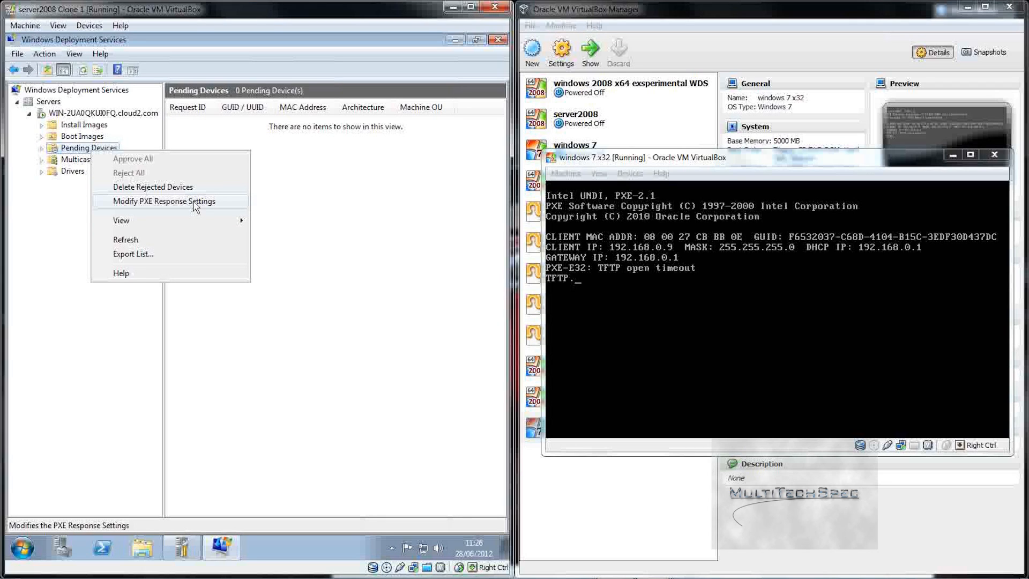
pyautogui.click(53, 148)
pyautogui.rightClick(68, 137)
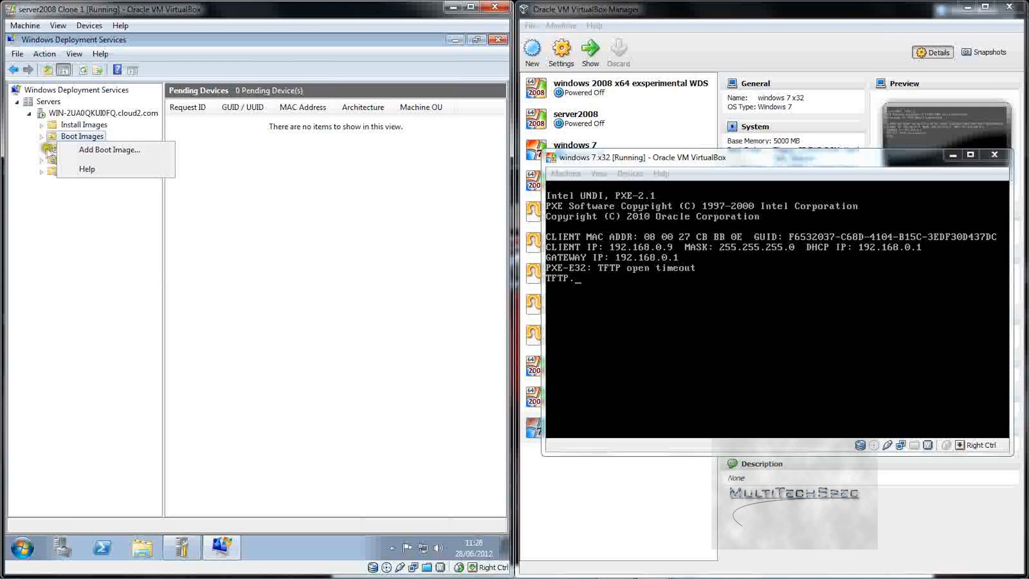
pyautogui.click(69, 145)
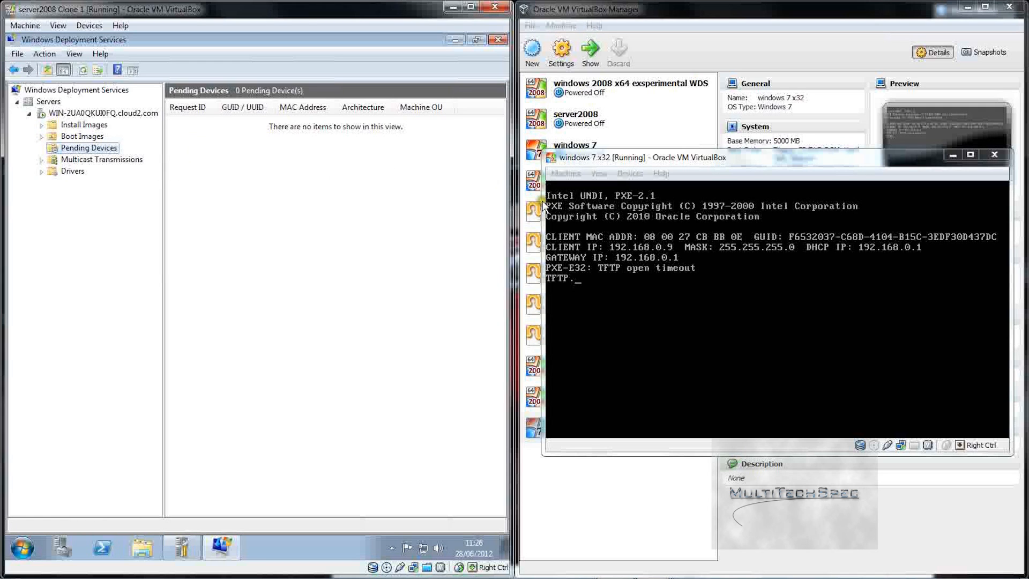
# Step: Reset the windows 7 x32 VM twice via Machine > Reset, declining input capture
pyautogui.click(589, 213)
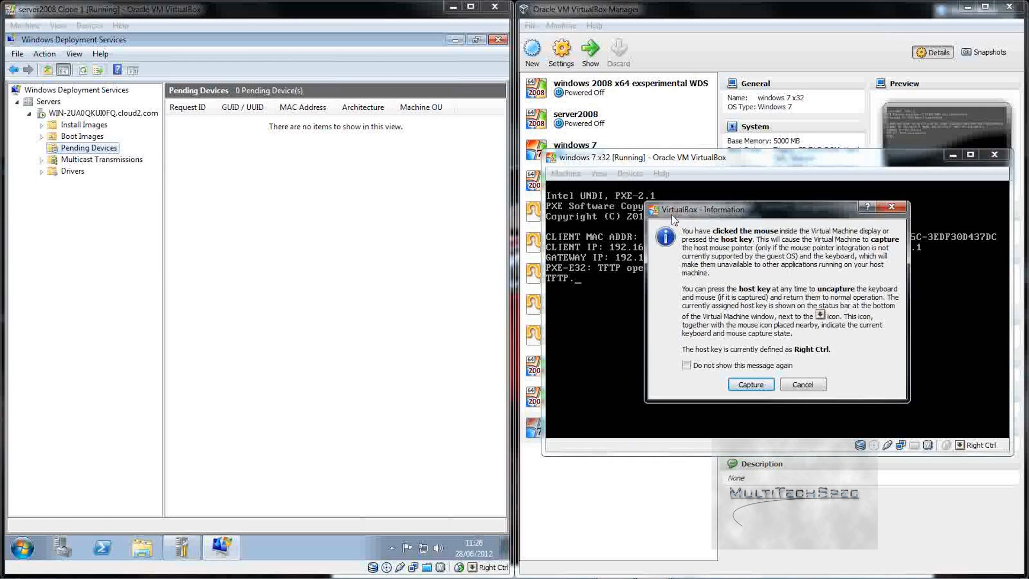
pyautogui.click(806, 385)
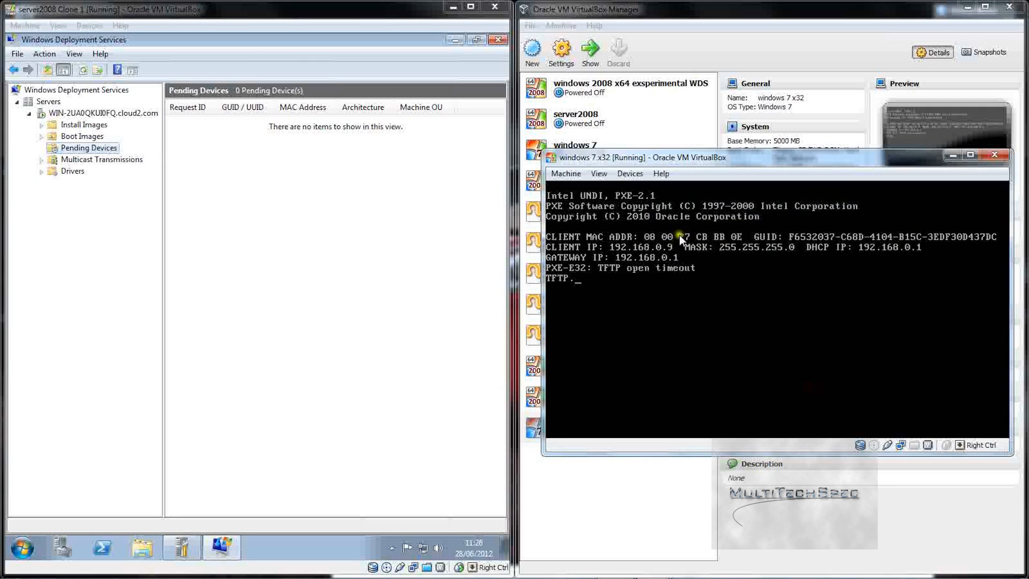
pyautogui.click(558, 173)
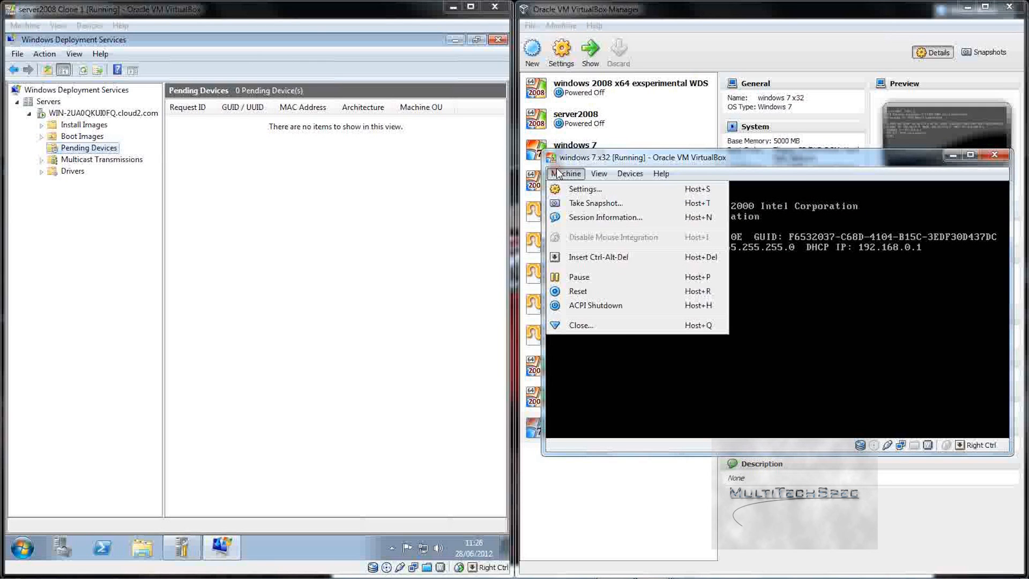
pyautogui.click(603, 293)
pyautogui.click(750, 344)
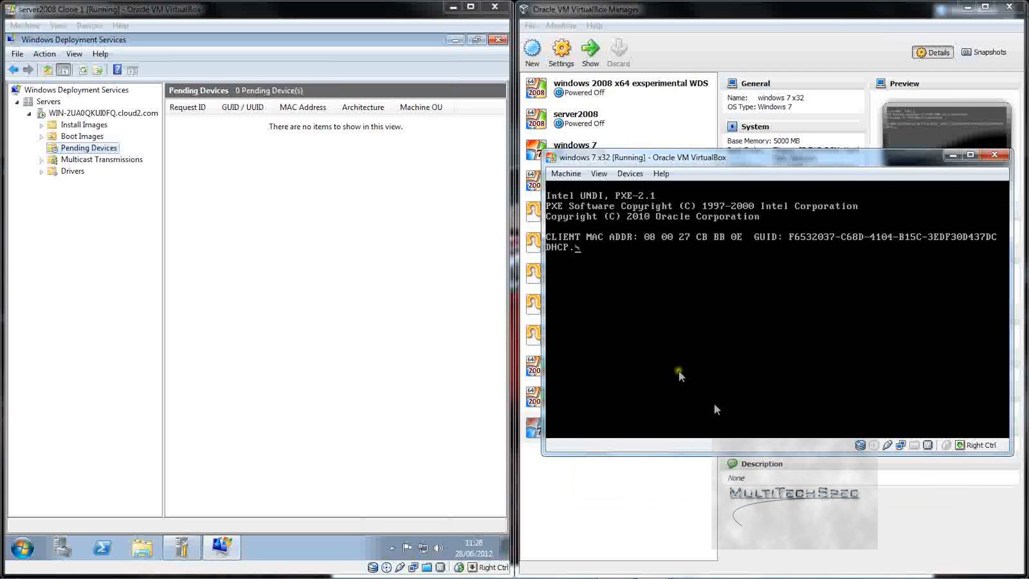
pyautogui.click(558, 175)
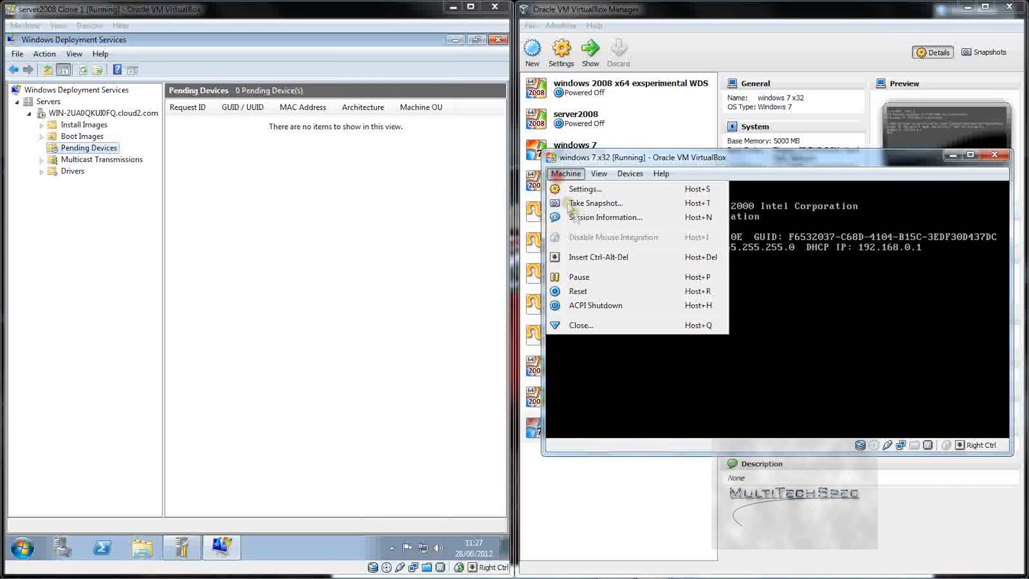
pyautogui.click(619, 292)
pyautogui.click(736, 343)
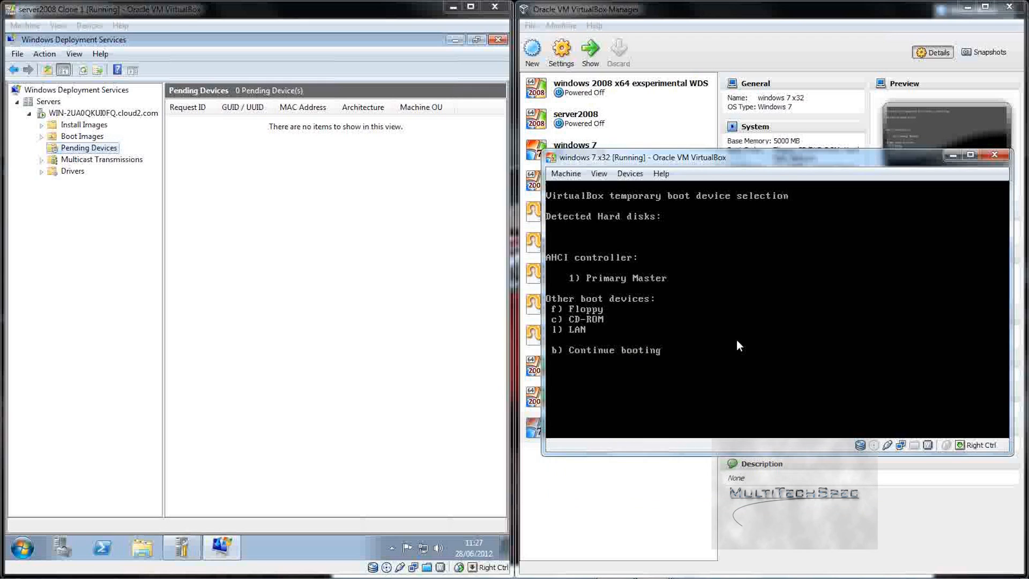
# Step: Reset the halted VM once more and boot it from LAN with F12 then l
pyautogui.press('b')
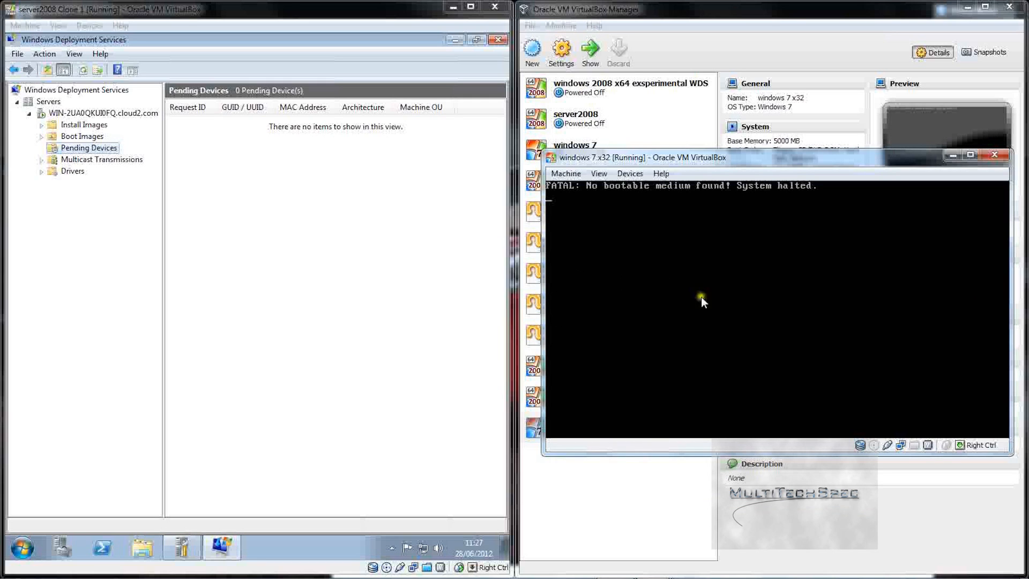
pyautogui.click(567, 175)
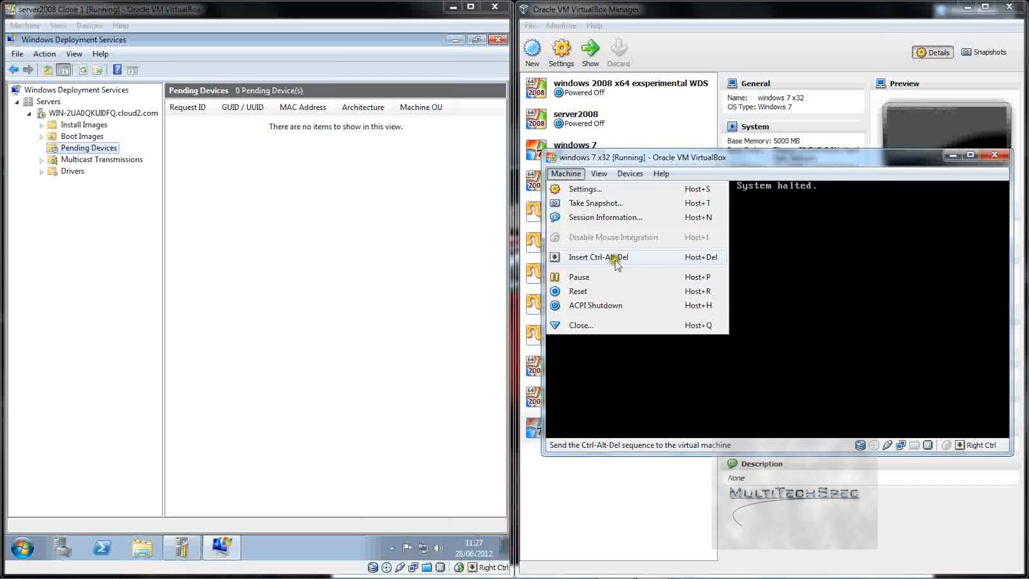
pyautogui.click(613, 291)
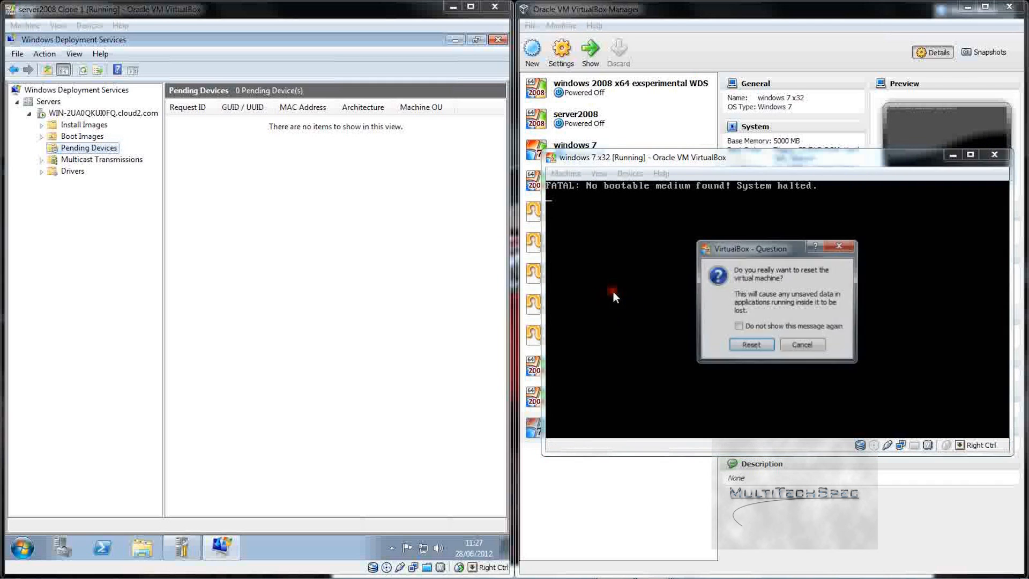
pyautogui.click(750, 347)
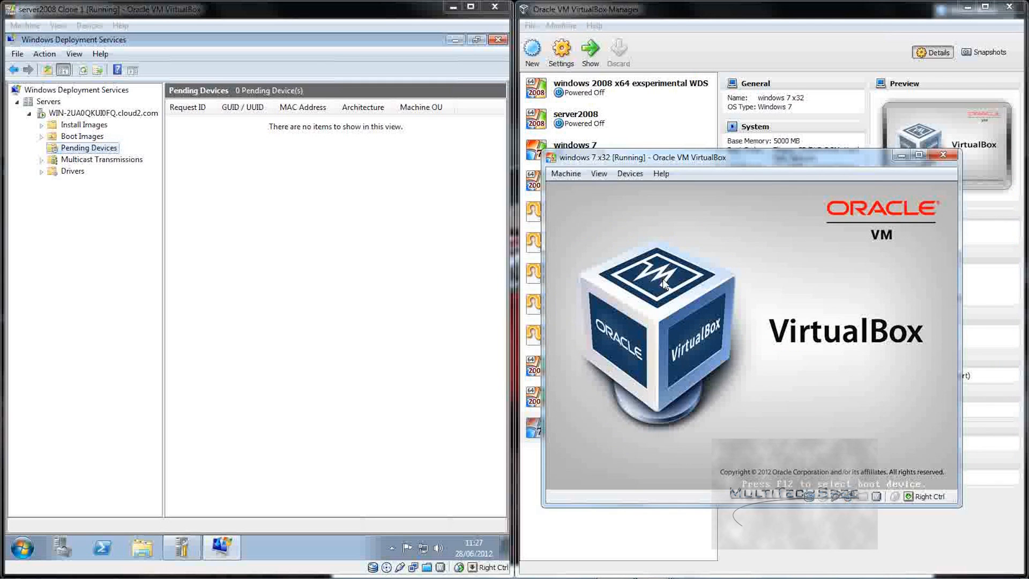
pyautogui.press('F12')
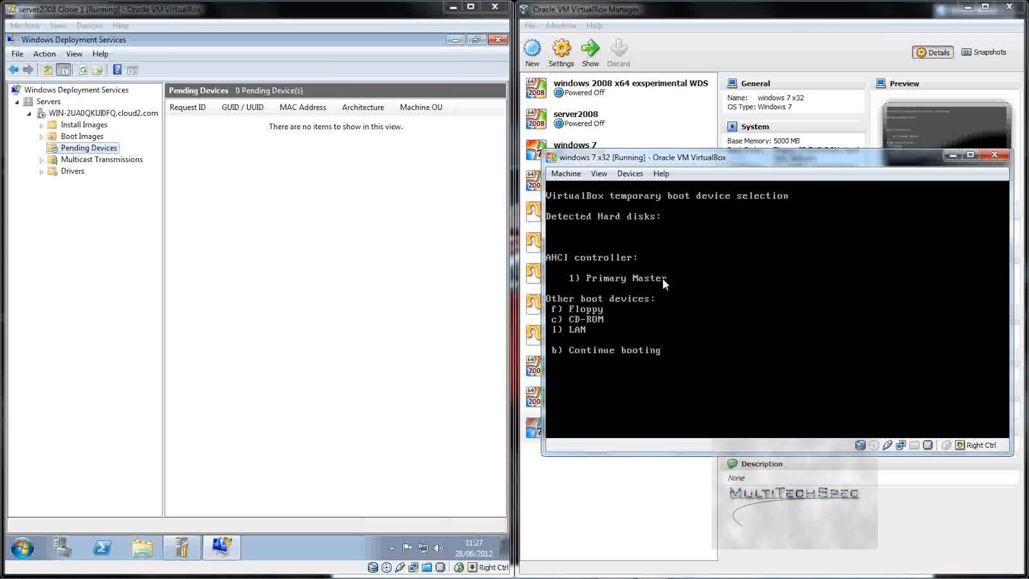
pyautogui.press('l')
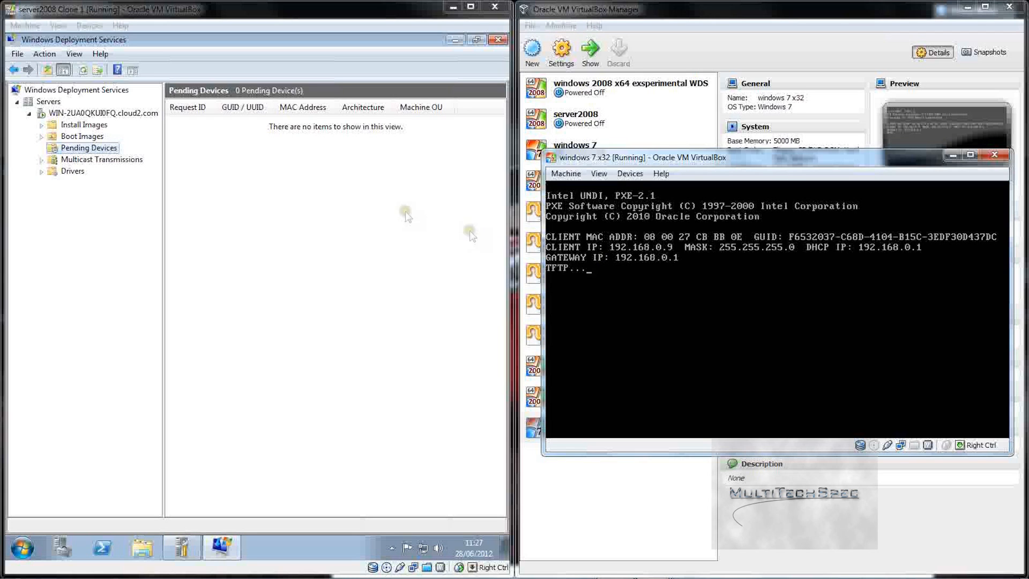
# Step: On the server, tidy open windows and reach the network connections list via Network and Sharing Center
pyautogui.click(316, 214)
pyautogui.click(455, 40)
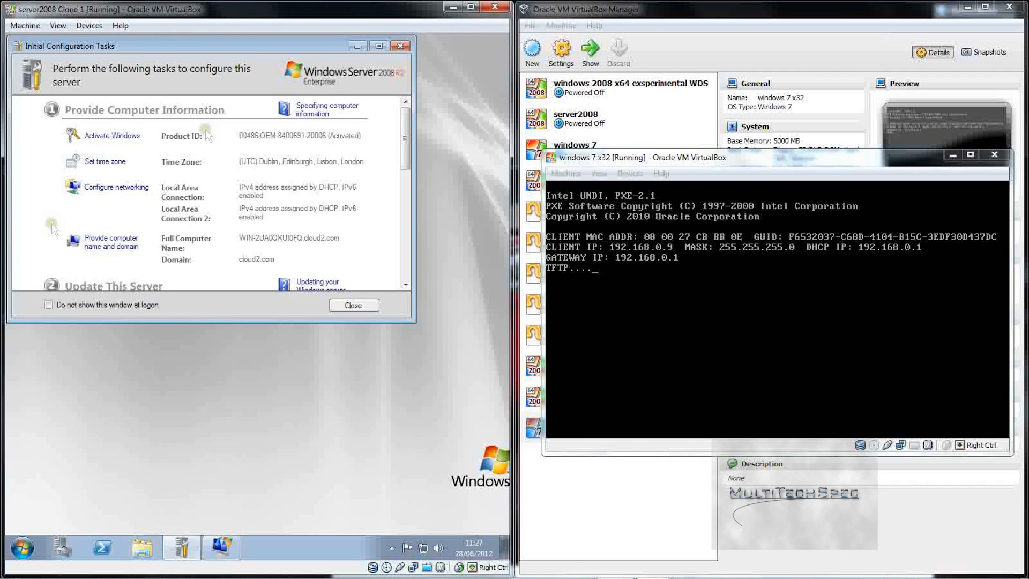
pyautogui.click(400, 46)
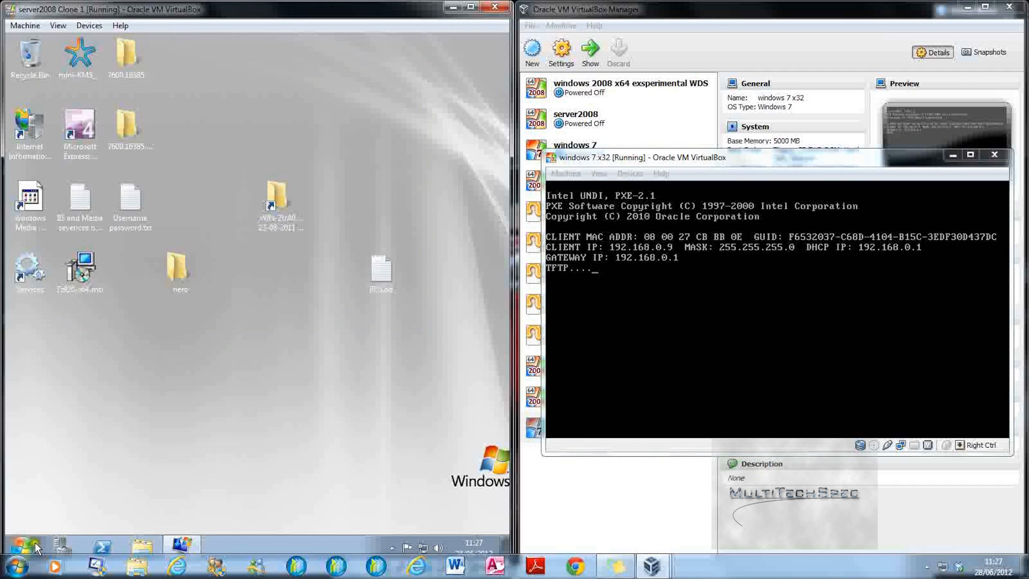
pyautogui.click(32, 543)
pyautogui.click(222, 365)
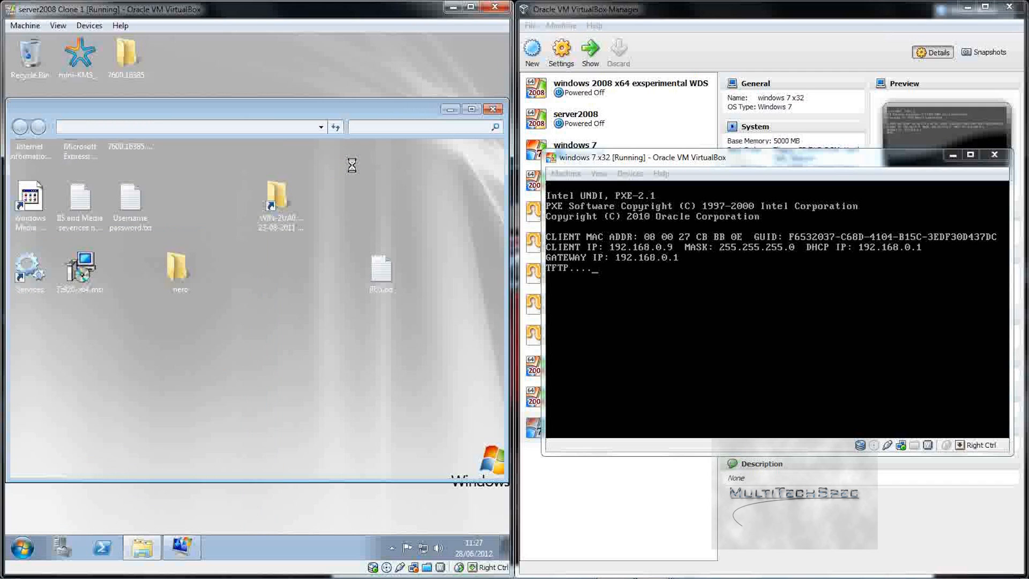
pyautogui.click(350, 167)
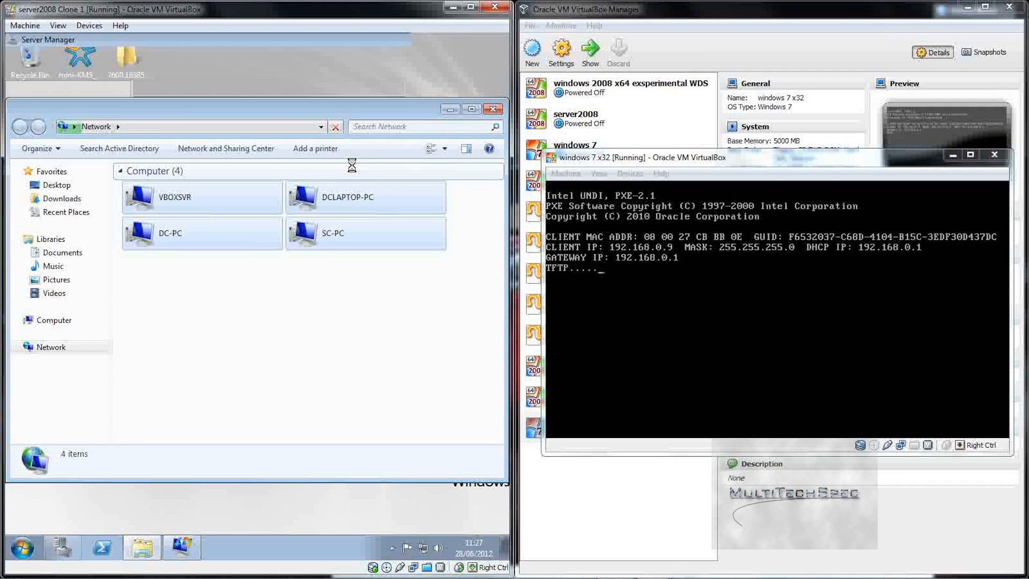
pyautogui.click(182, 332)
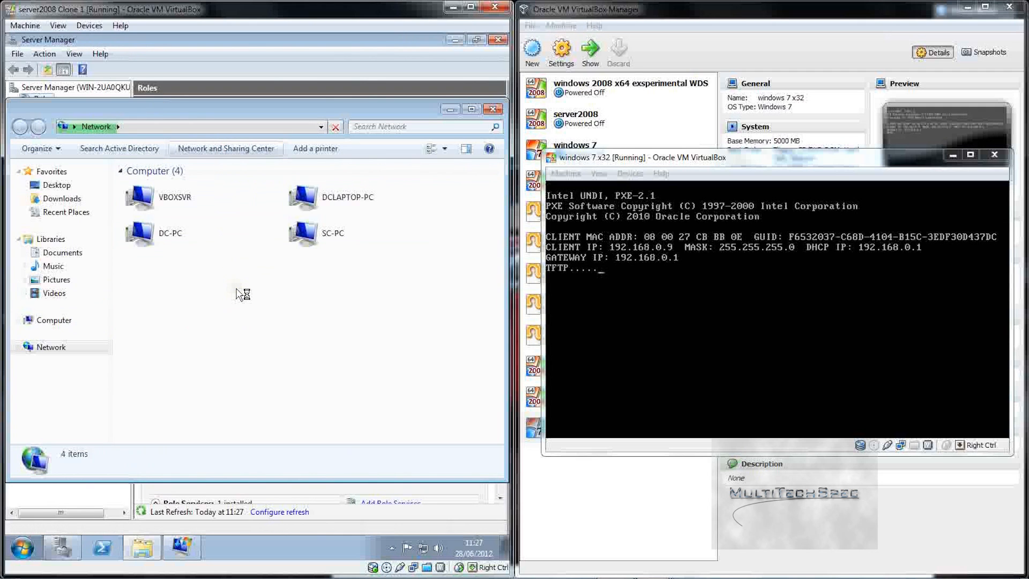
pyautogui.click(225, 149)
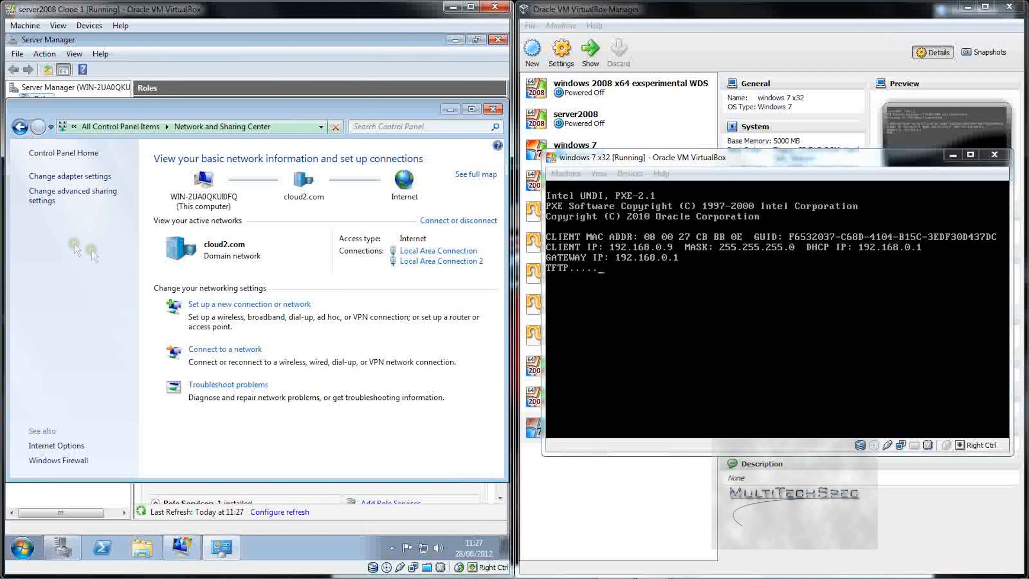
pyautogui.click(85, 175)
# Step: Inspect Local Area Connection's IPv4 properties, then cancel and close every dialog unchanged
pyautogui.doubleClick(113, 190)
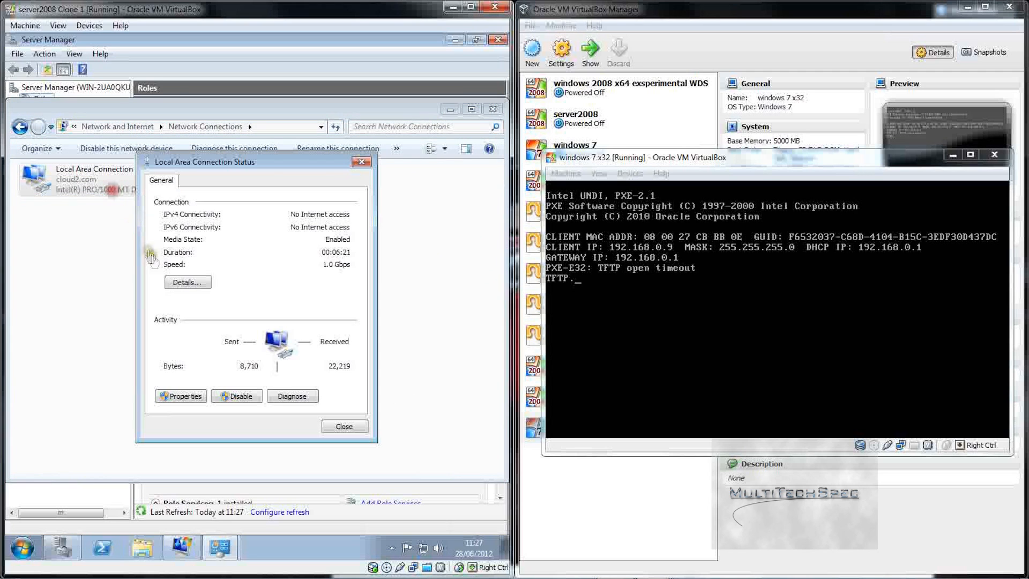
pyautogui.click(185, 396)
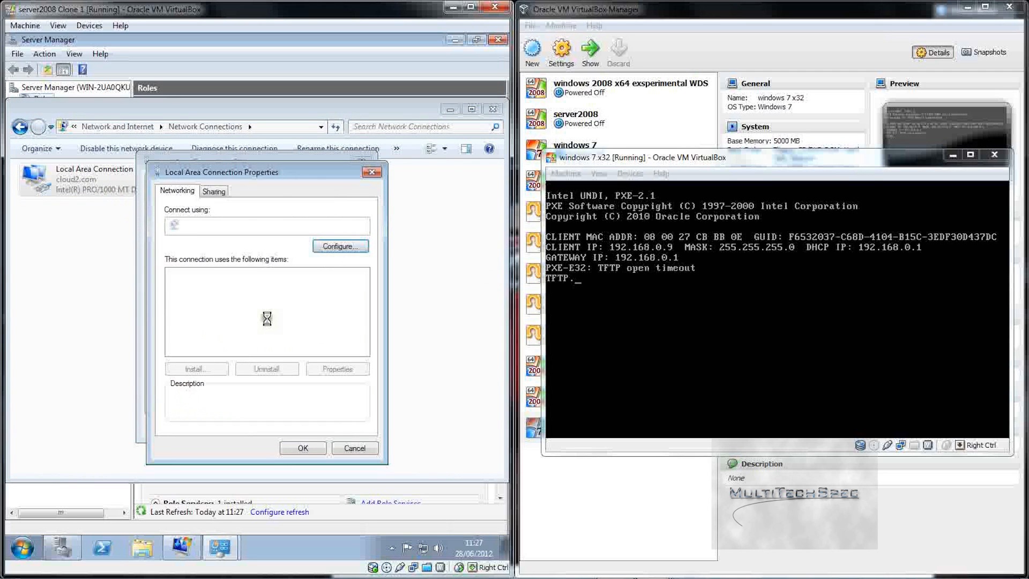
pyautogui.click(246, 317)
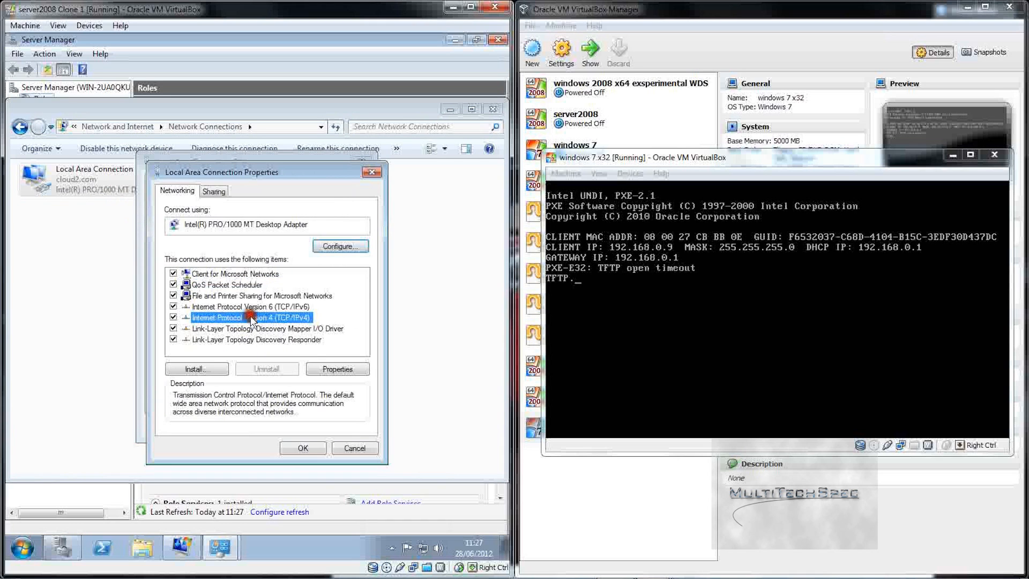
pyautogui.click(338, 369)
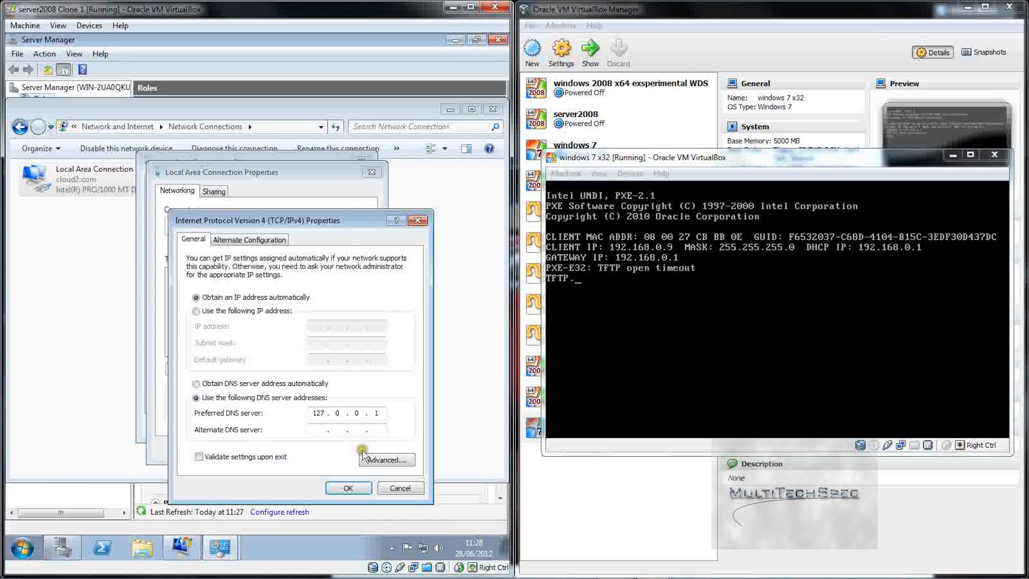
pyautogui.click(390, 487)
pyautogui.click(334, 445)
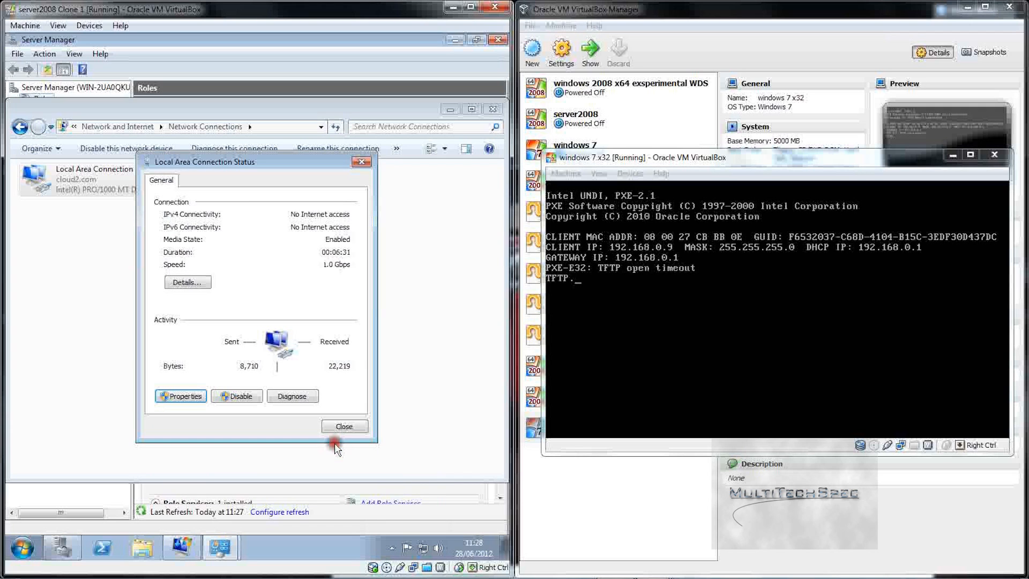
pyautogui.click(329, 429)
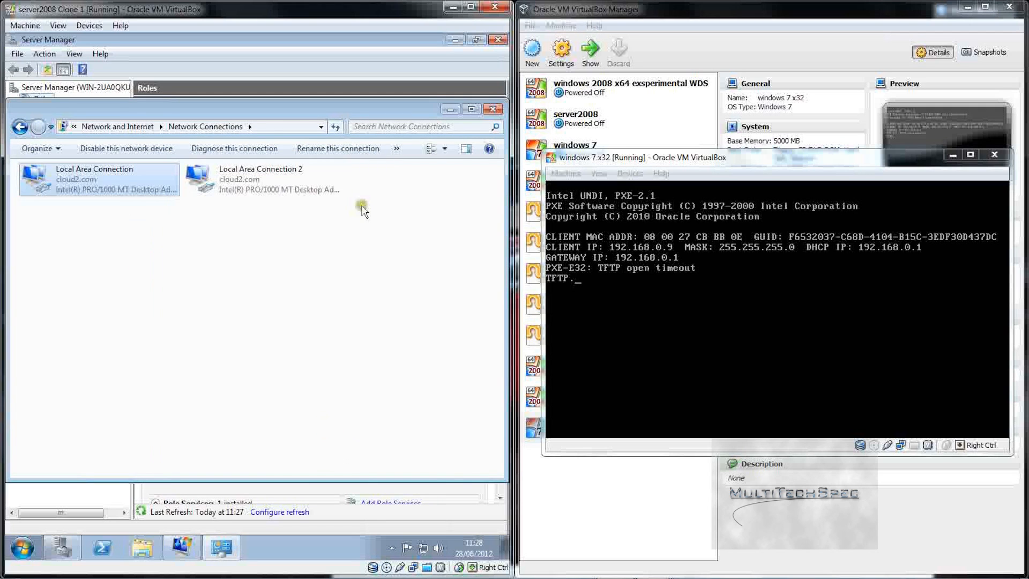
# Step: Close Network Connections and navigate to the WDS server's Pending Devices node
pyautogui.click(492, 109)
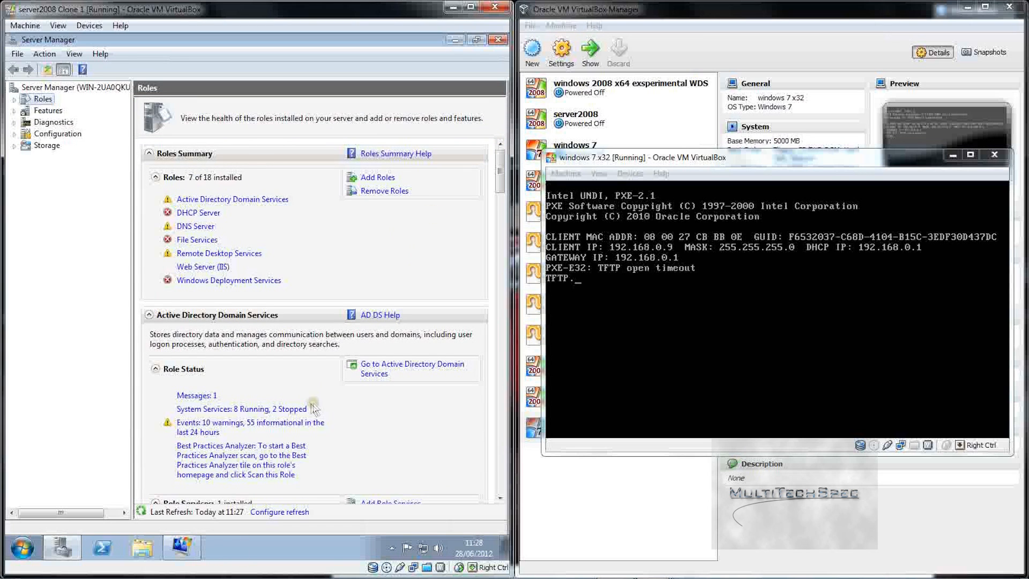
pyautogui.click(240, 283)
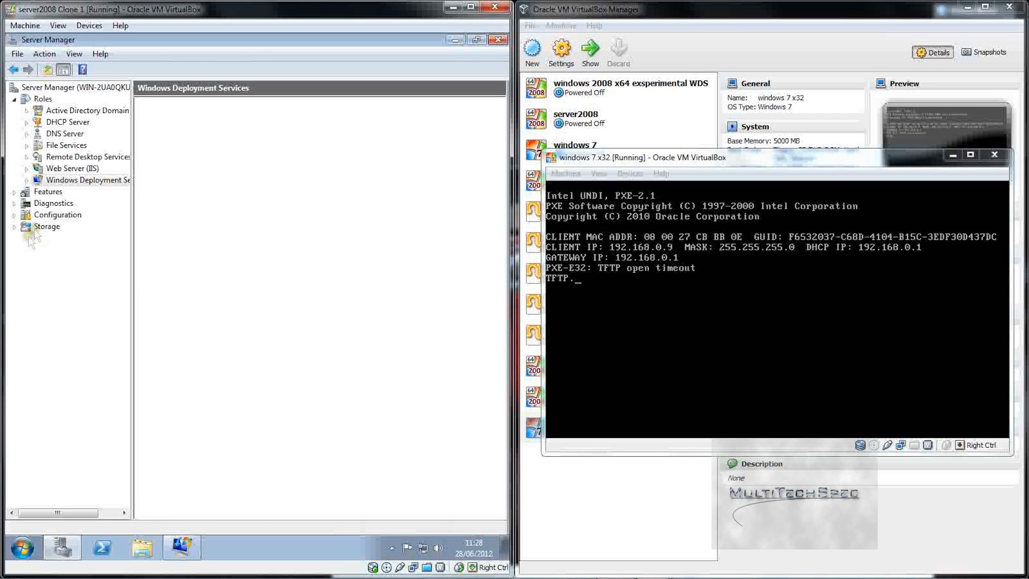
pyautogui.click(26, 180)
pyautogui.click(46, 202)
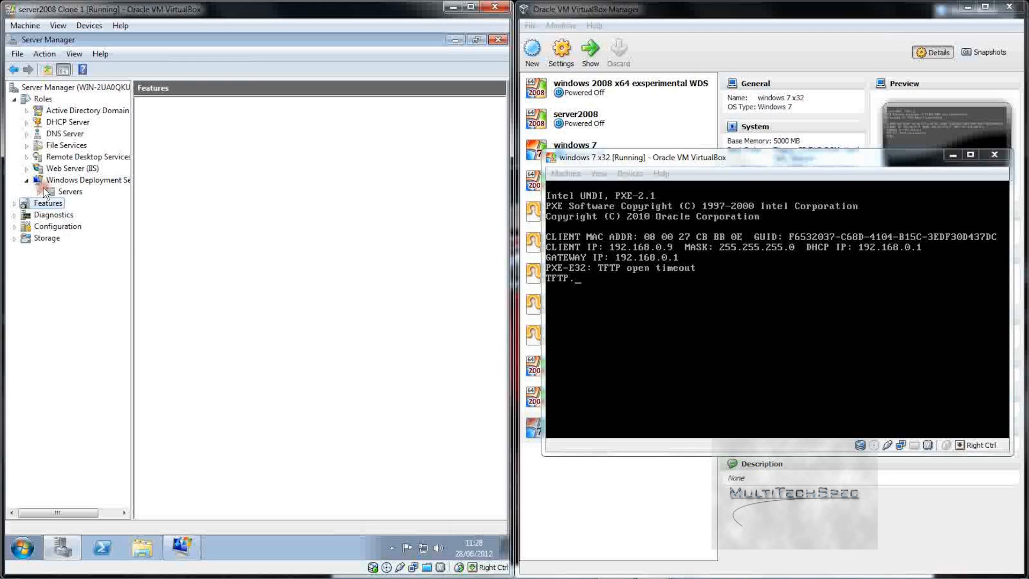
pyautogui.click(50, 192)
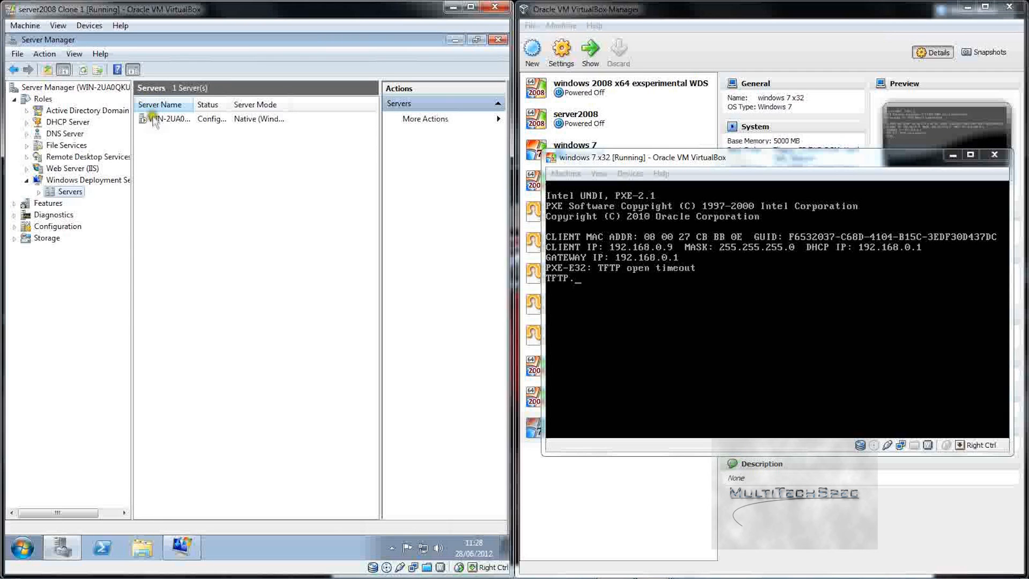
pyautogui.doubleClick(154, 119)
pyautogui.doubleClick(153, 144)
# Step: Confirm the Pending Devices list is empty, then return to the Roles summary
pyautogui.rightClick(165, 144)
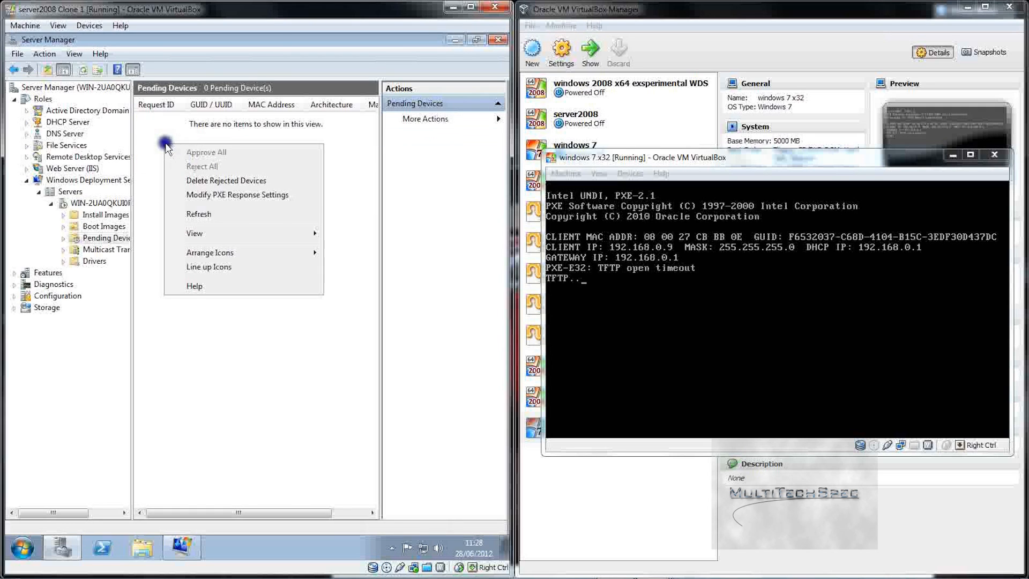
pyautogui.click(158, 141)
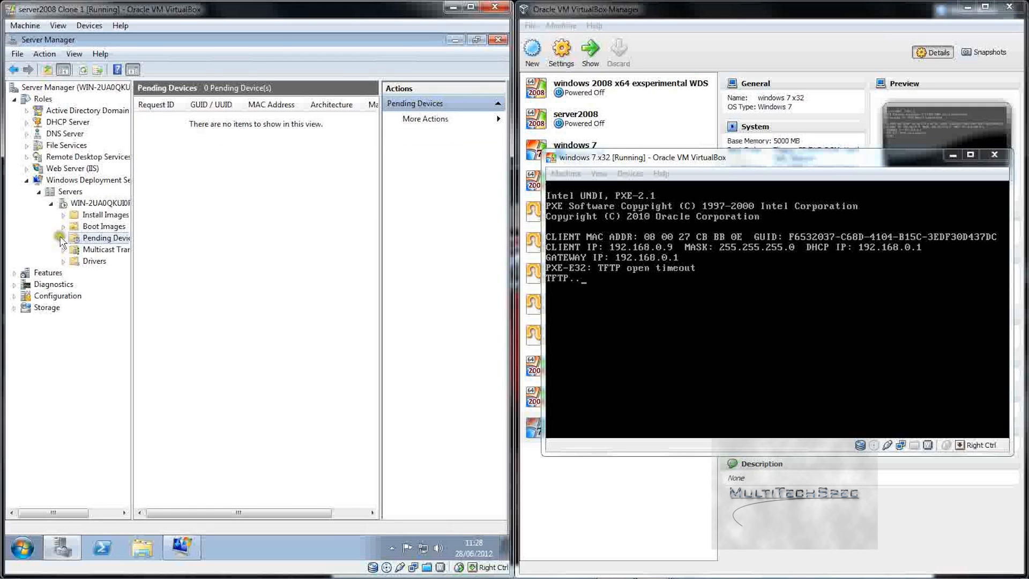
pyautogui.rightClick(67, 238)
pyautogui.click(43, 244)
pyautogui.rightClick(296, 339)
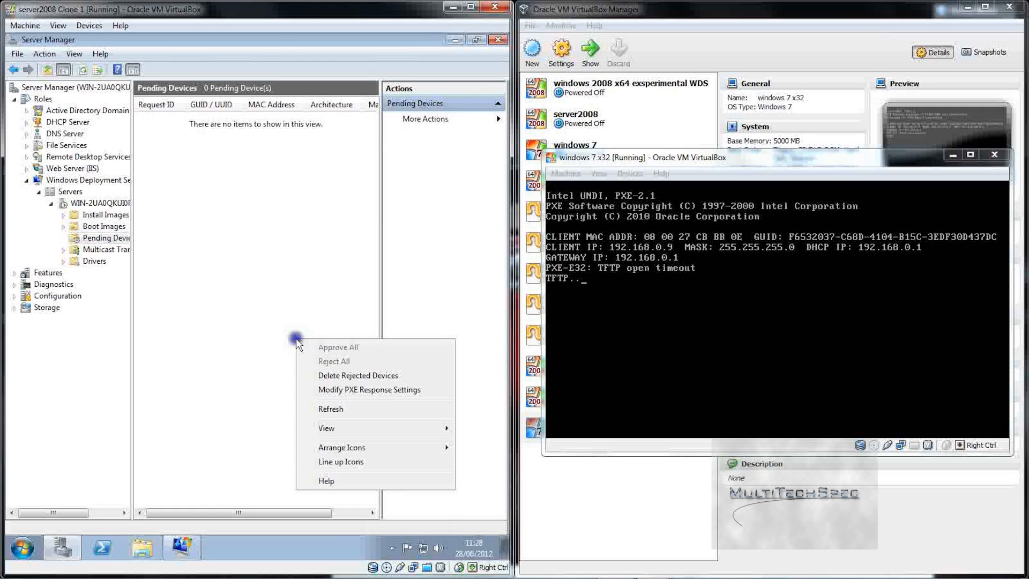
pyautogui.click(258, 270)
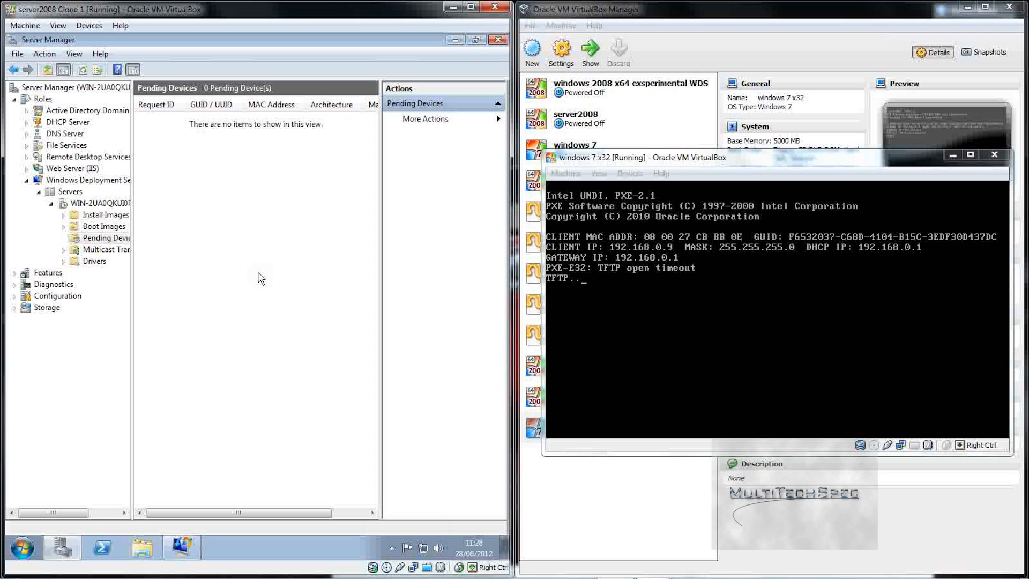
pyautogui.click(43, 99)
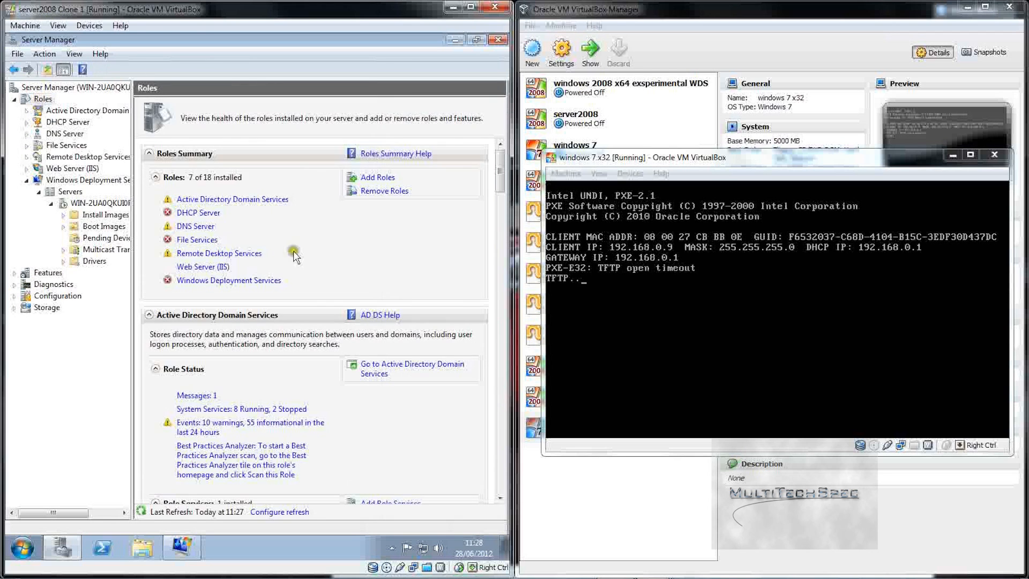
# Step: View the Windows Deployment Services and DNS Server role pages, cancelling the monitored-services preferences
pyautogui.click(201, 280)
pyautogui.moveTo(215, 379); pyautogui.dragTo(180, 378)
pyautogui.moveTo(493, 240)
pyautogui.mouseDown()
pyautogui.moveTo(505, 465)
pyautogui.moveTo(499, 229)
pyautogui.mouseUp()
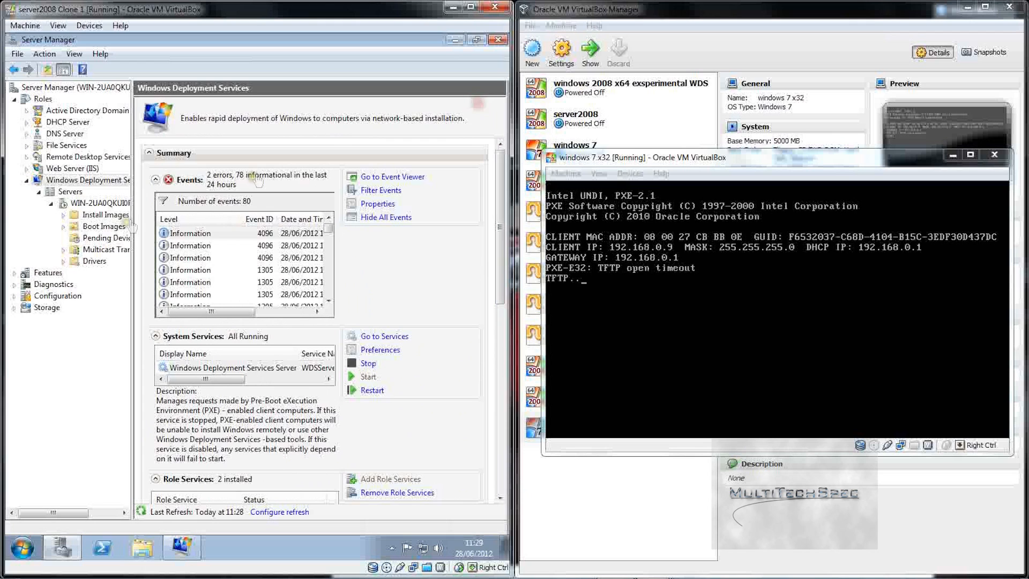
pyautogui.click(67, 136)
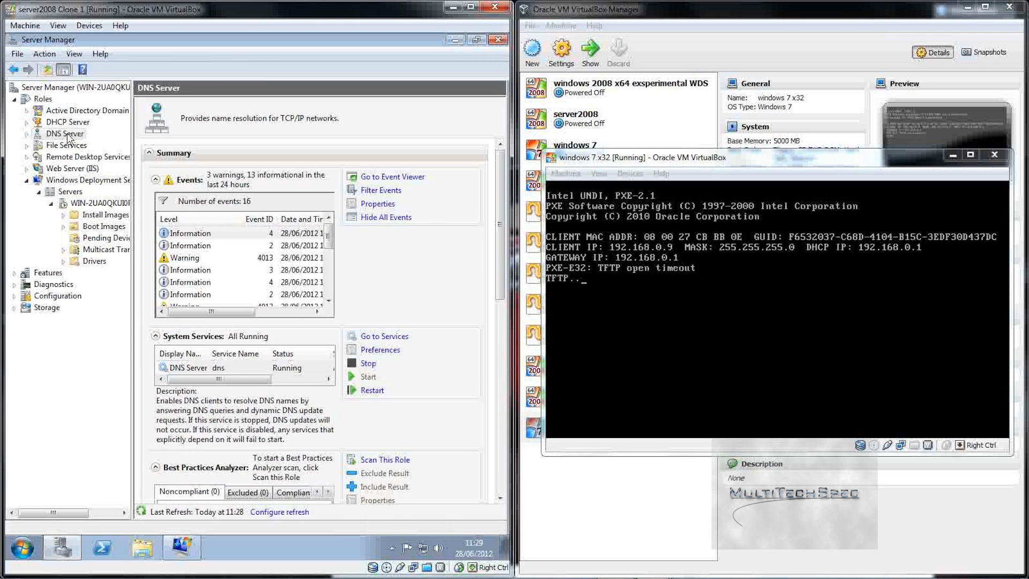
pyautogui.rightClick(67, 134)
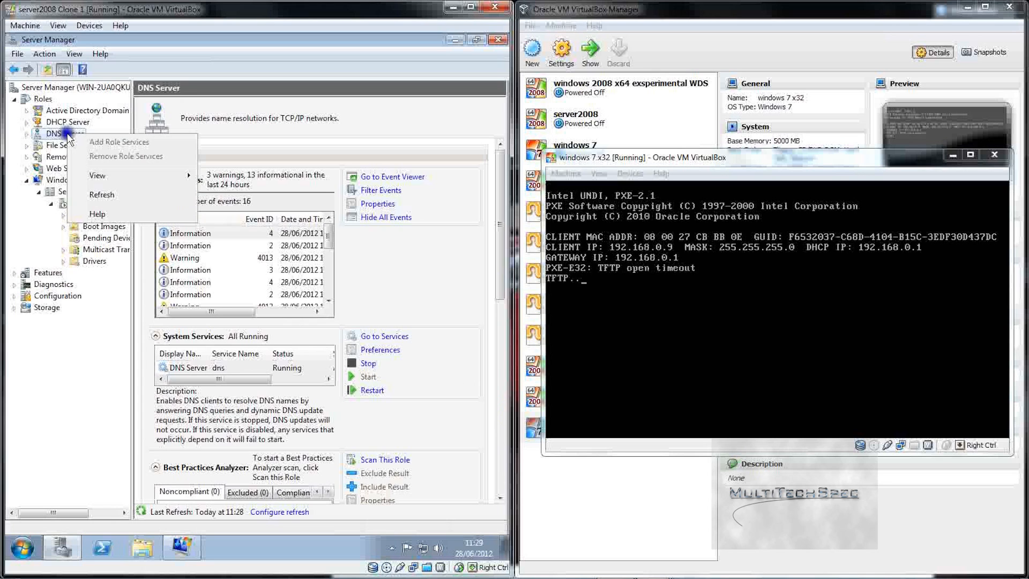
pyautogui.click(68, 134)
pyautogui.click(370, 349)
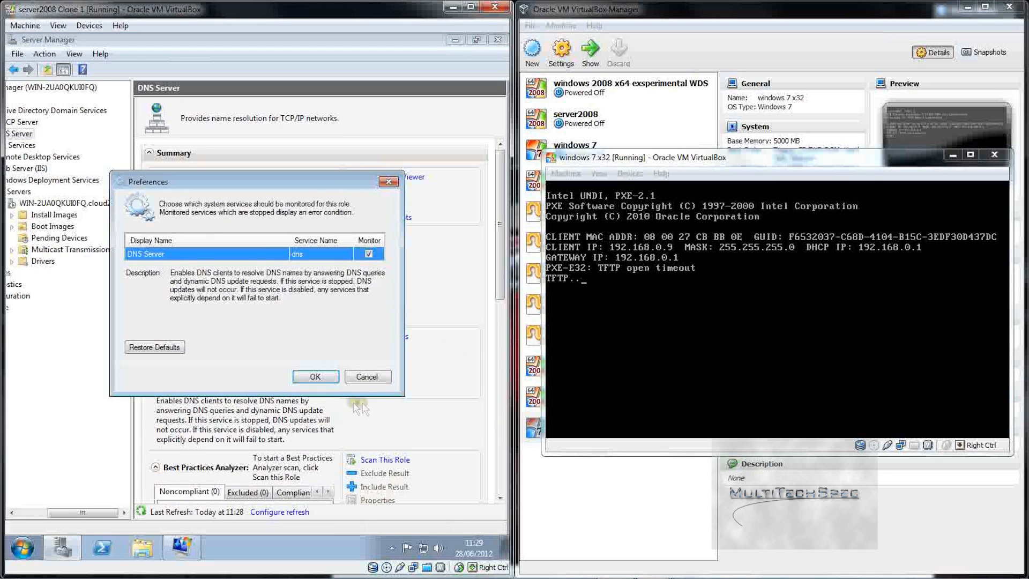
pyautogui.click(368, 376)
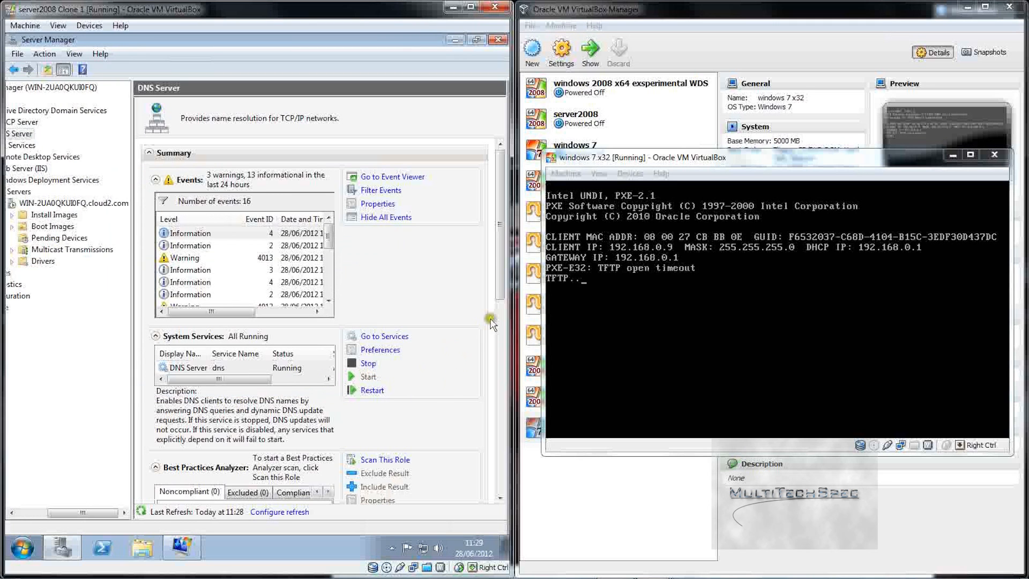
pyautogui.moveTo(501, 281); pyautogui.dragTo(498, 323)
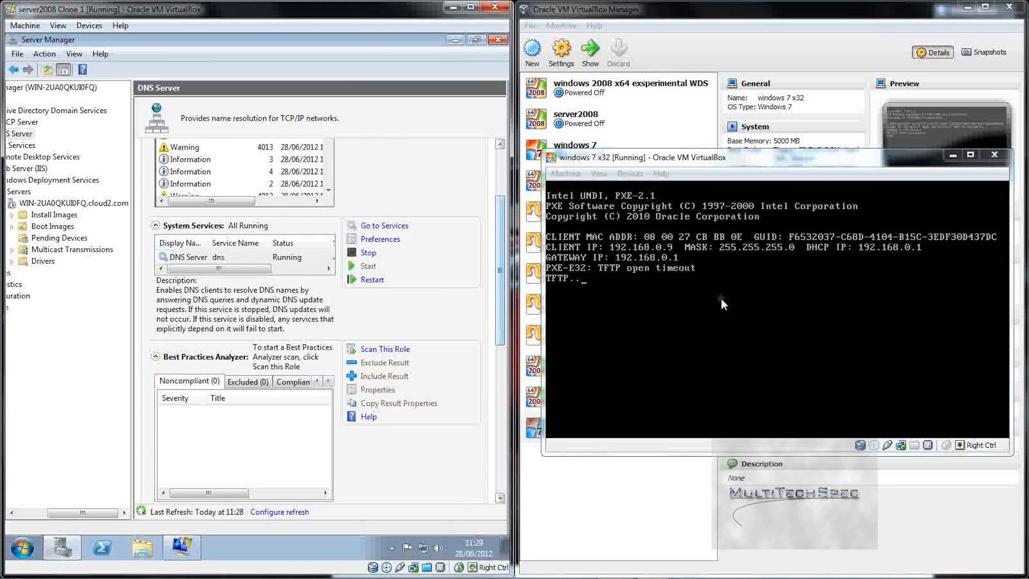
# Step: Choose Machine > Close in the windows 7 x32 VM window
pyautogui.click(565, 163)
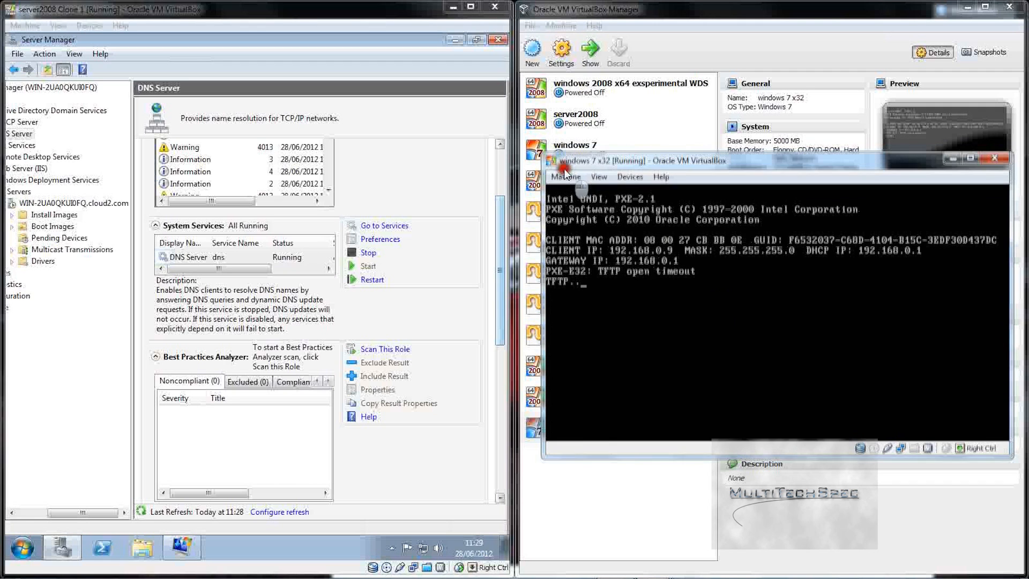
pyautogui.moveTo(565, 164); pyautogui.dragTo(566, 167)
pyautogui.click(566, 177)
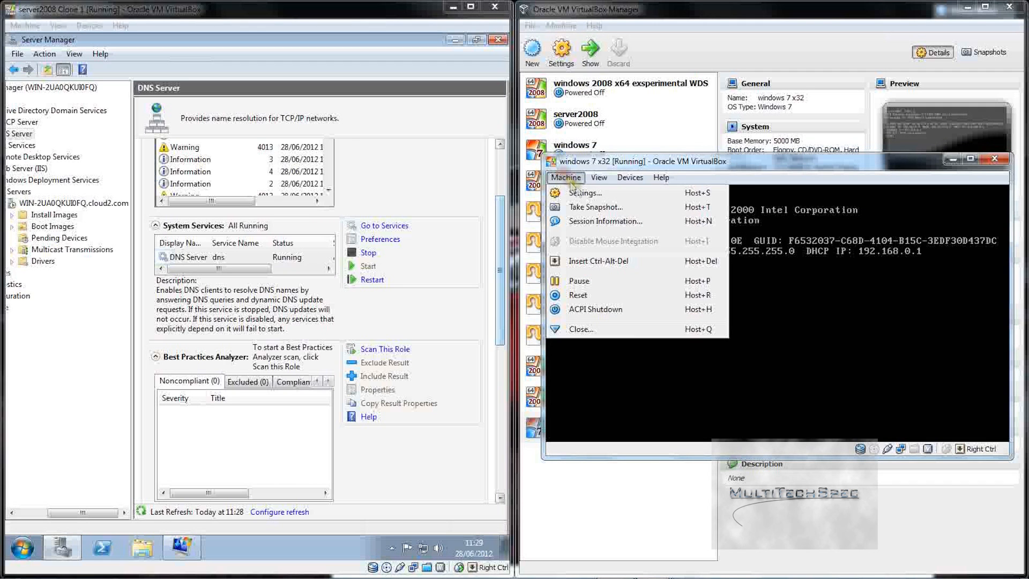
pyautogui.click(577, 329)
# Step: Power off the windows 7 x32 VM and open its Settings
pyautogui.click(756, 316)
pyautogui.click(730, 350)
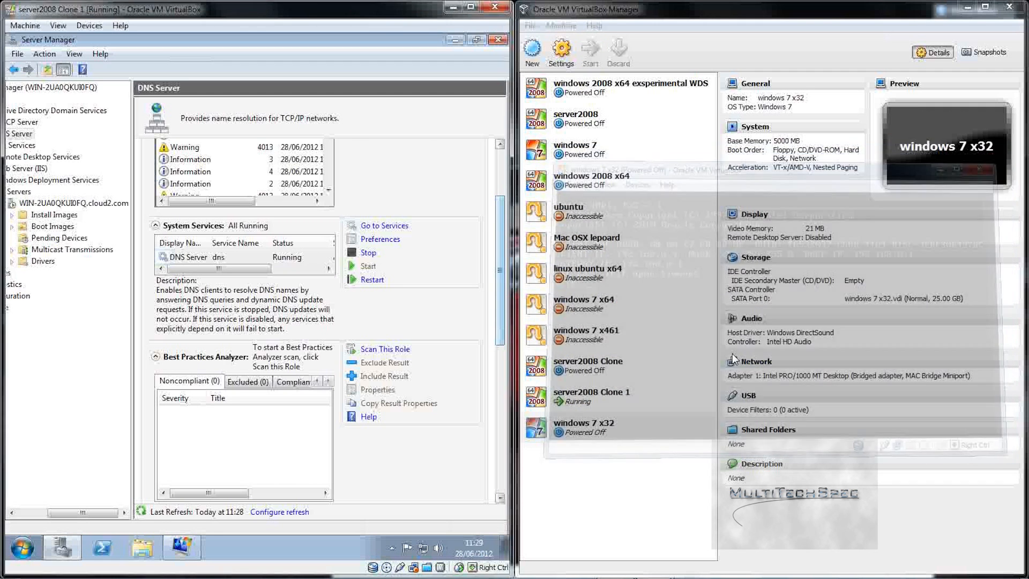
pyautogui.click(584, 435)
pyautogui.rightClick(586, 436)
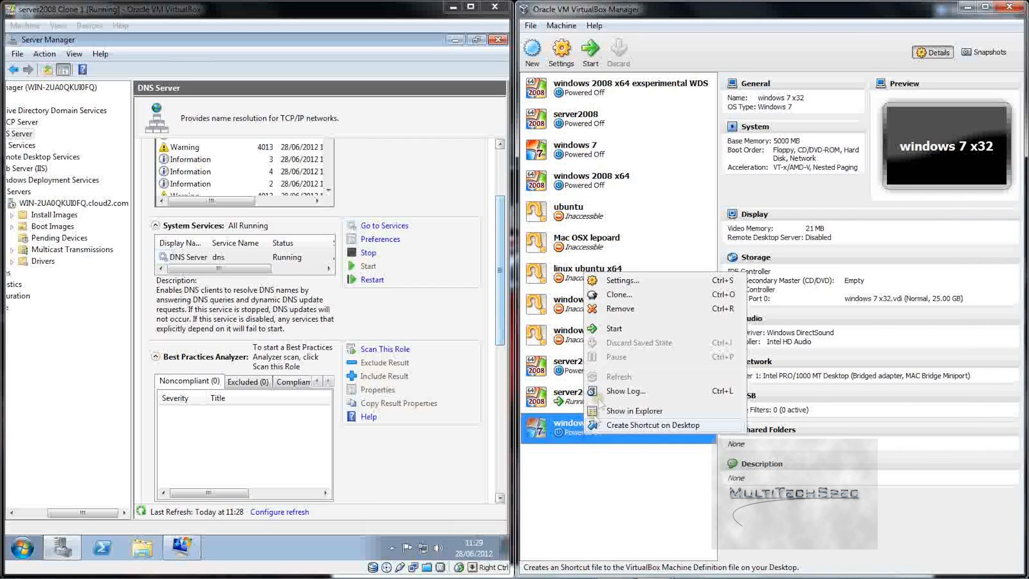
pyautogui.click(640, 280)
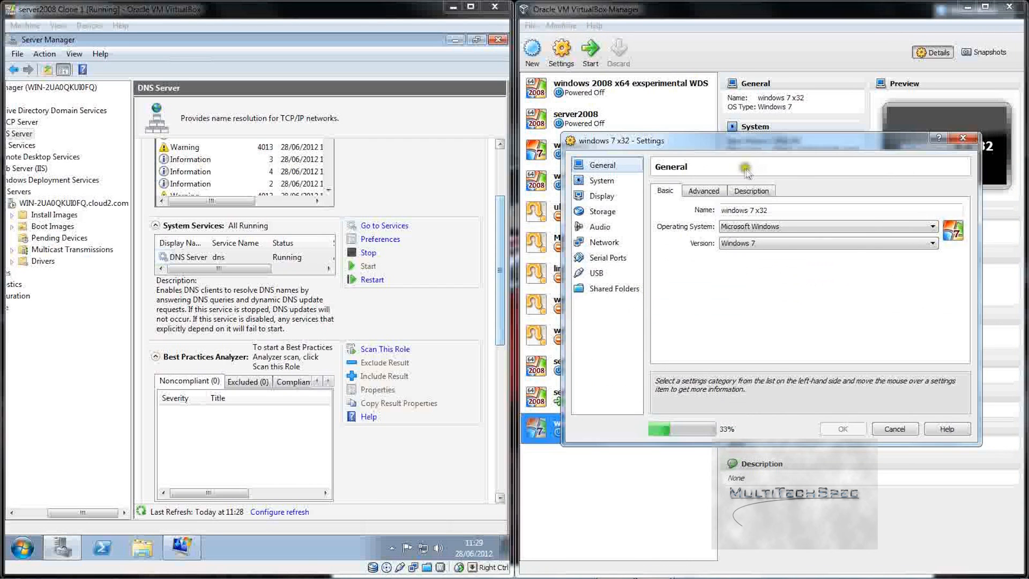
# Step: Review the VM's General, System, Display, Storage and Audio settings
pyautogui.click(714, 190)
pyautogui.click(745, 191)
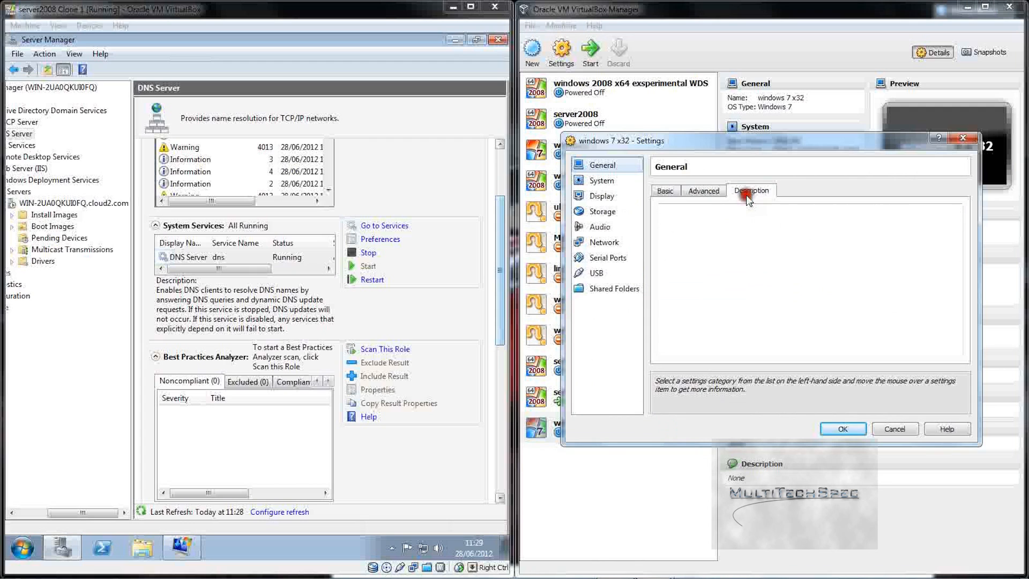
pyautogui.click(607, 181)
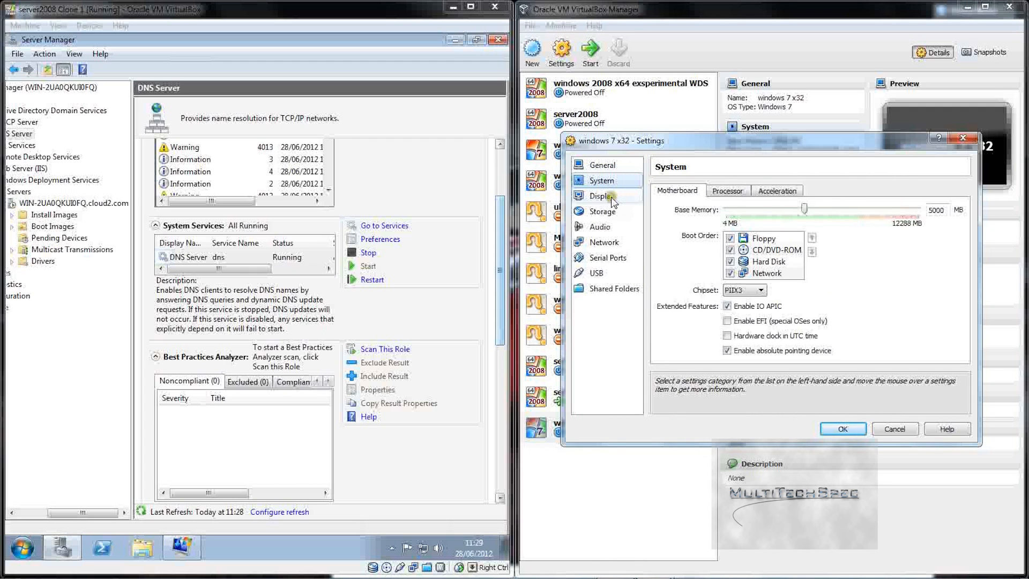
pyautogui.click(610, 199)
pyautogui.click(613, 212)
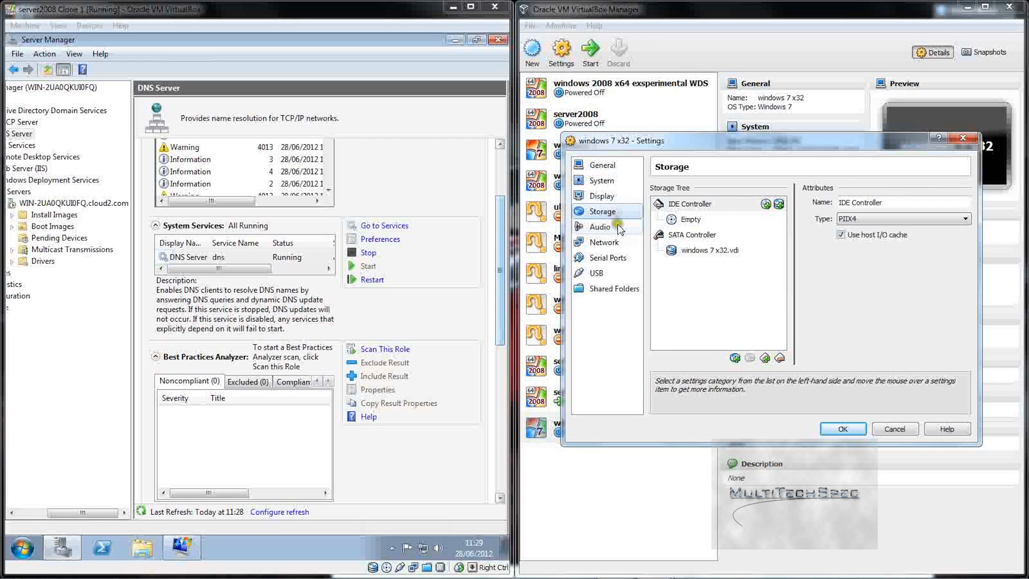
pyautogui.click(619, 227)
# Step: Keep MAC Bridge Miniport bridging, set promiscuous mode to Allow All, and save
pyautogui.click(617, 243)
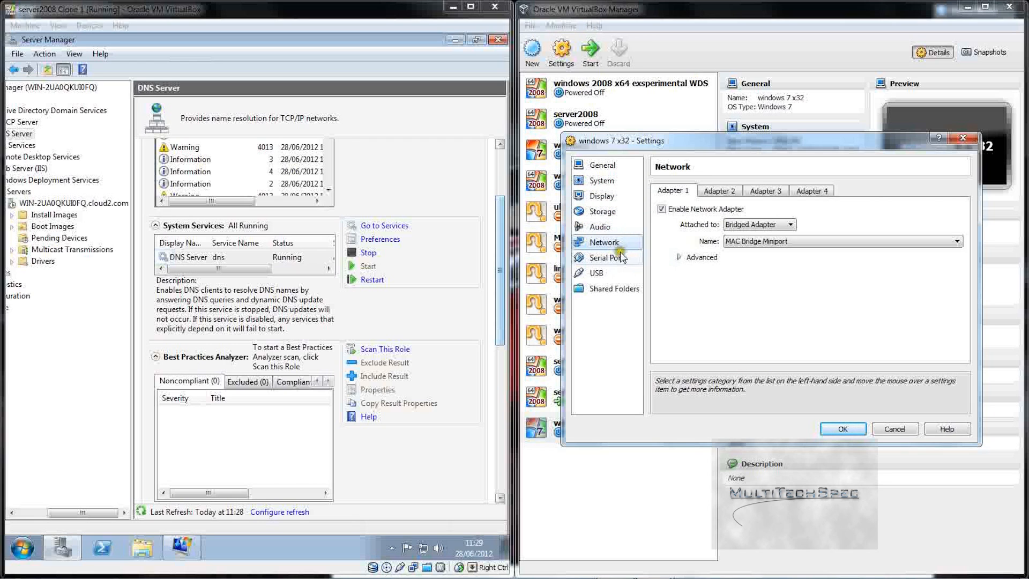
pyautogui.click(748, 242)
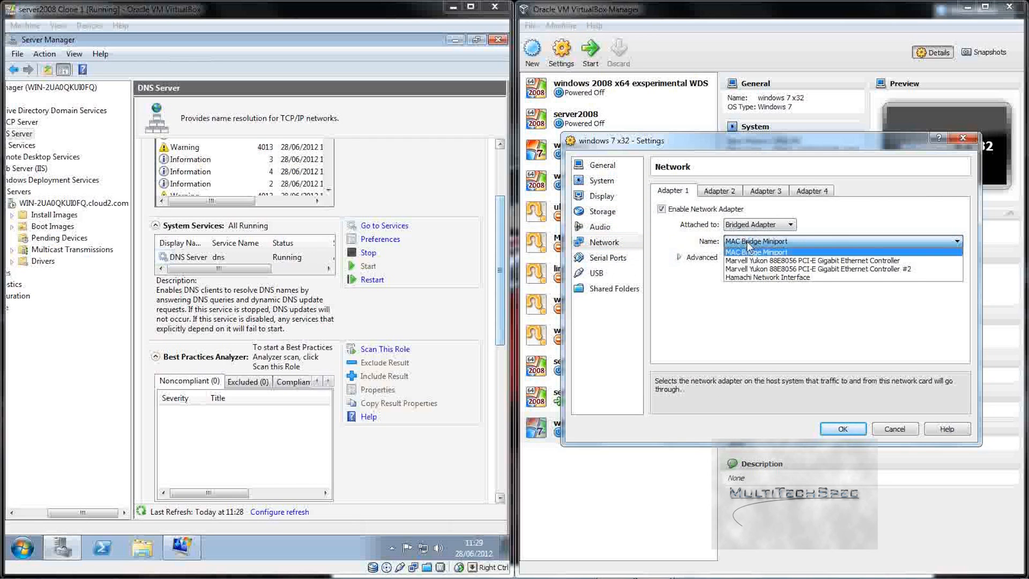
pyautogui.click(748, 244)
pyautogui.click(696, 257)
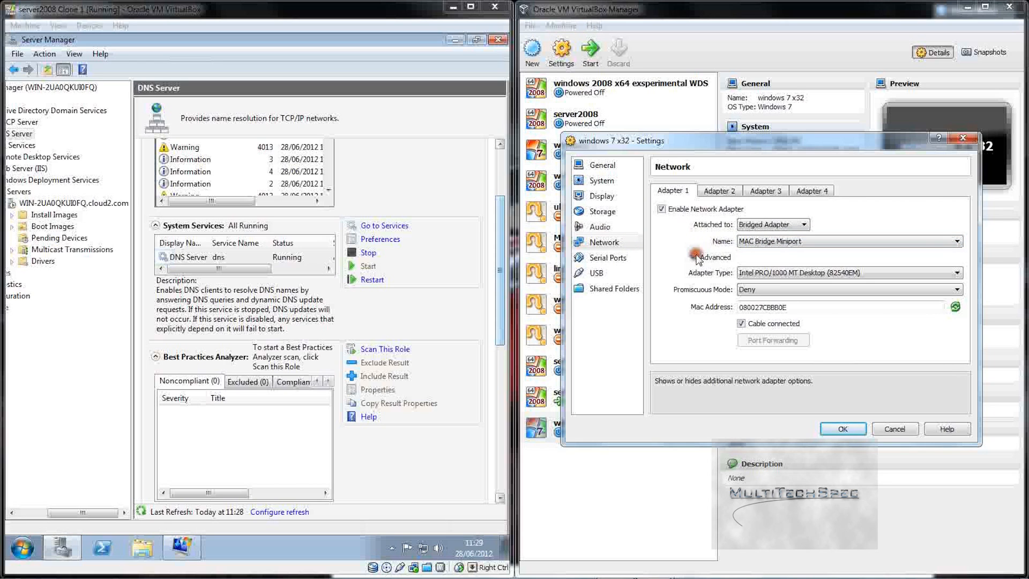
pyautogui.click(776, 292)
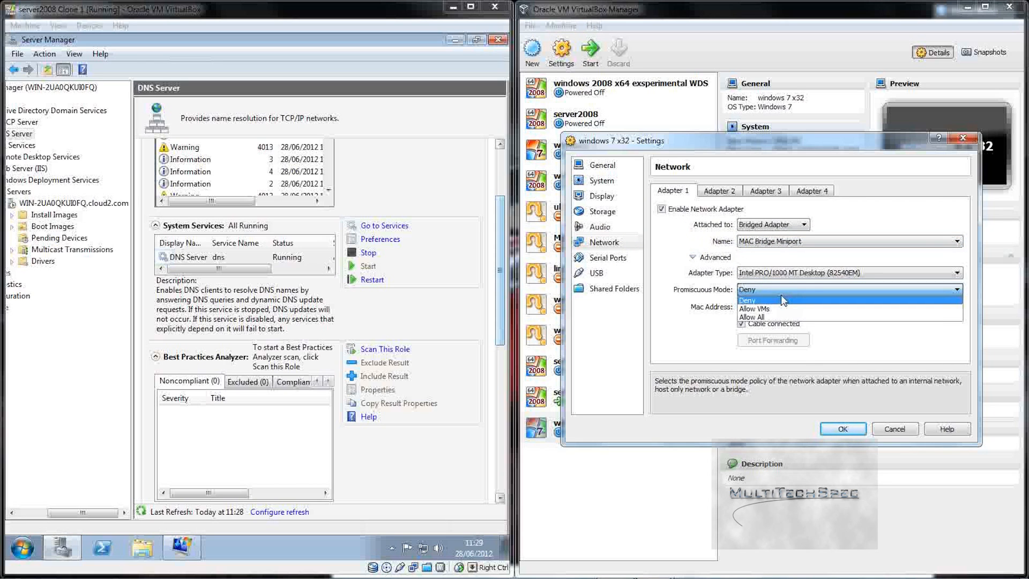
pyautogui.click(765, 317)
pyautogui.click(845, 429)
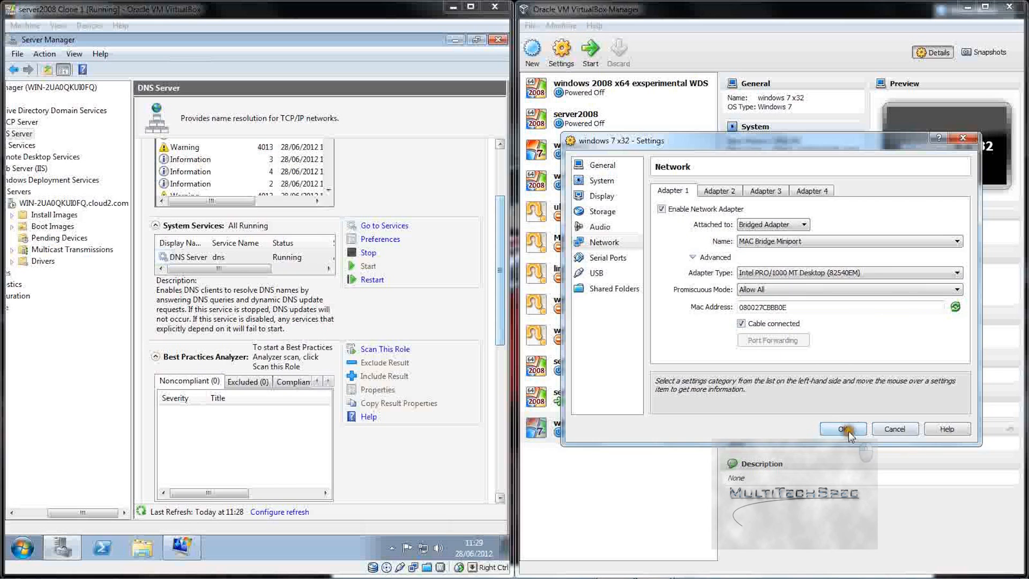
# Step: Start windows 7 x32 past the audio warning, then refresh the server's Pending Devices list via More Actions
pyautogui.click(589, 51)
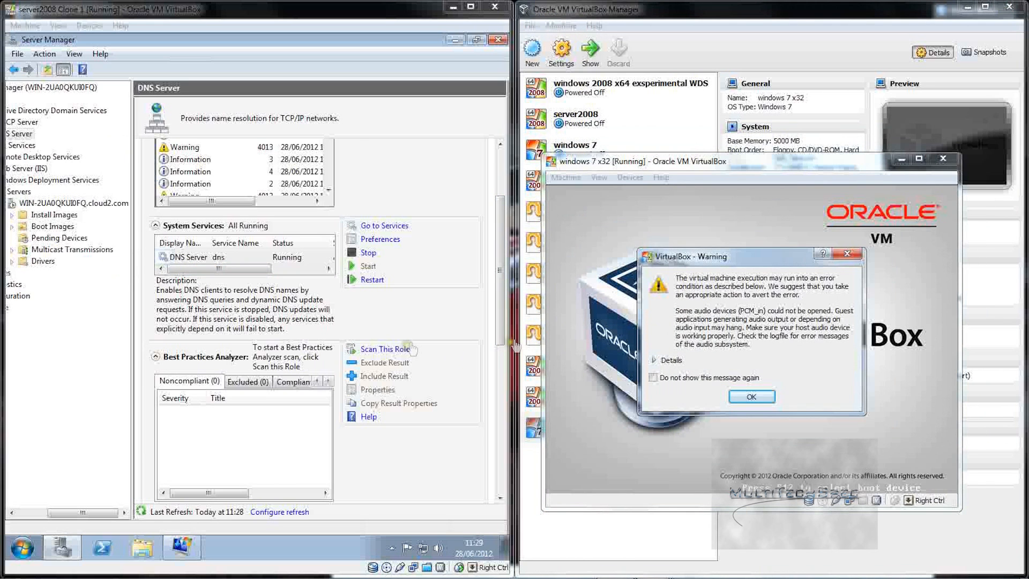
pyautogui.click(750, 397)
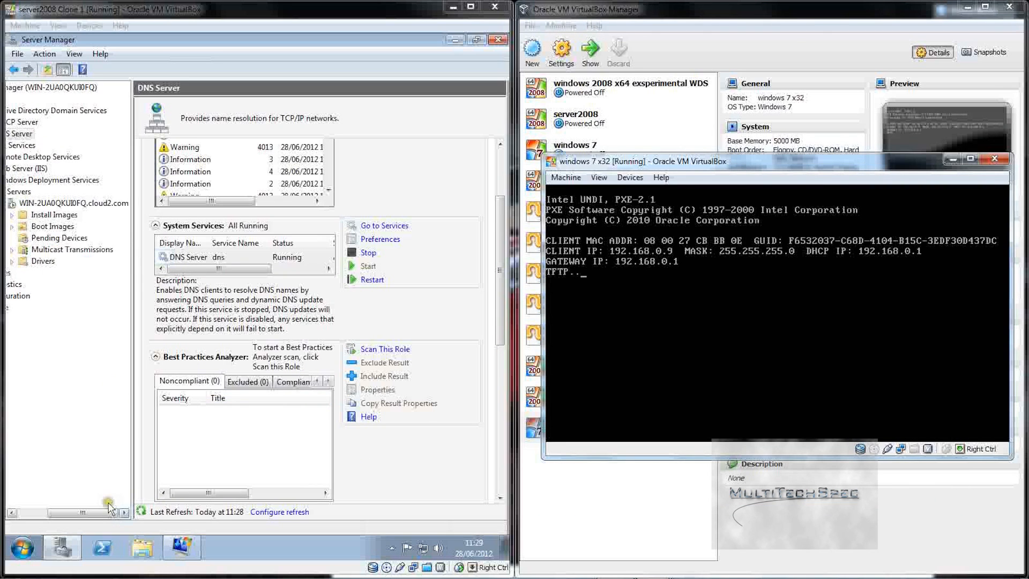
pyautogui.click(11, 512)
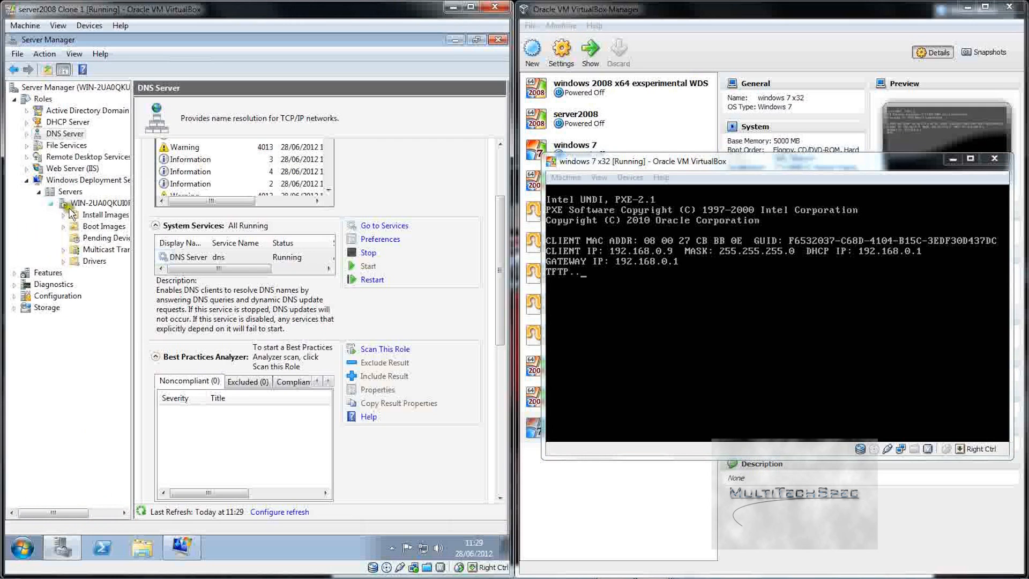
pyautogui.click(102, 237)
pyautogui.rightClick(92, 237)
pyautogui.click(184, 231)
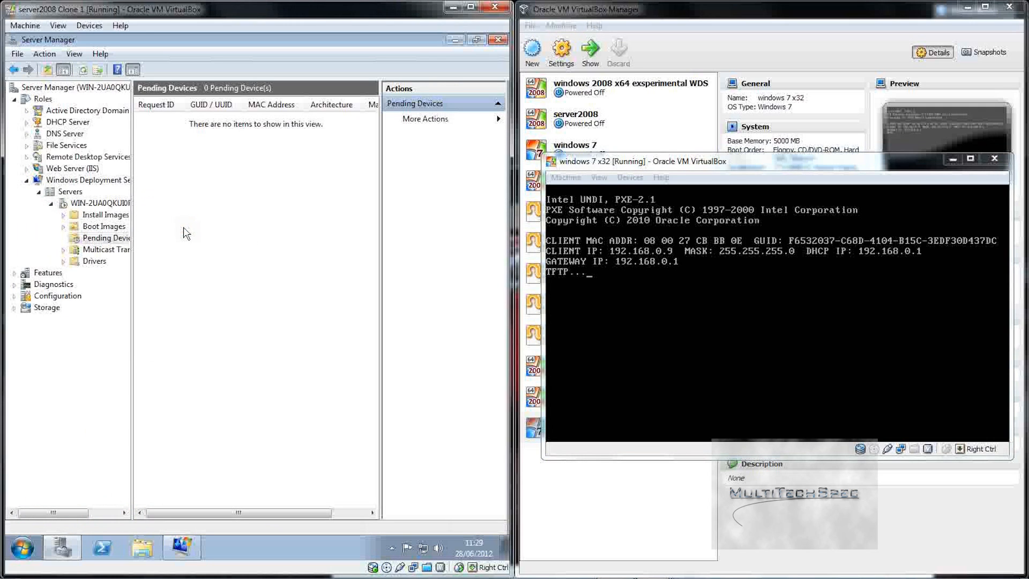
pyautogui.click(425, 119)
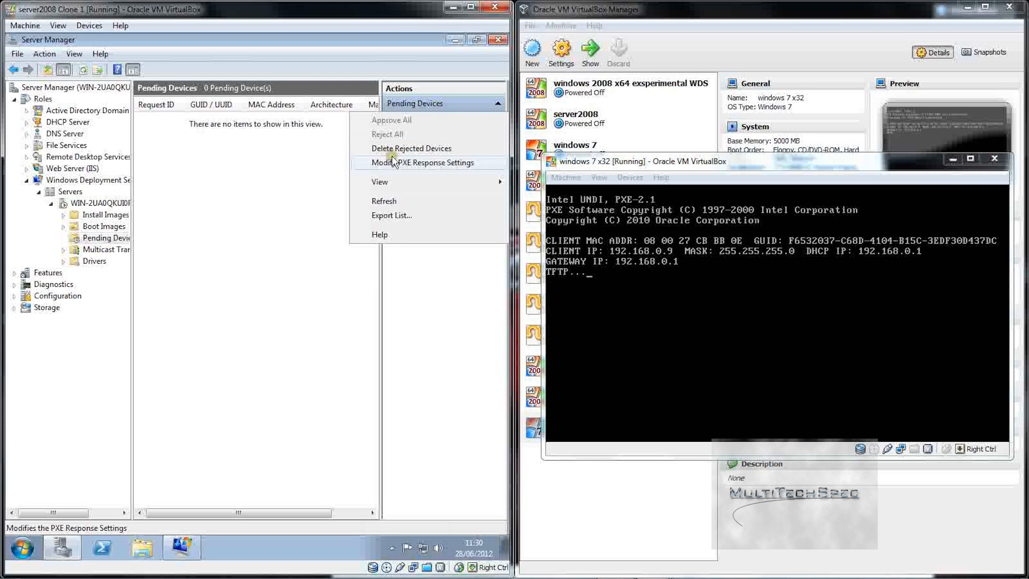
pyautogui.moveTo(399, 184)
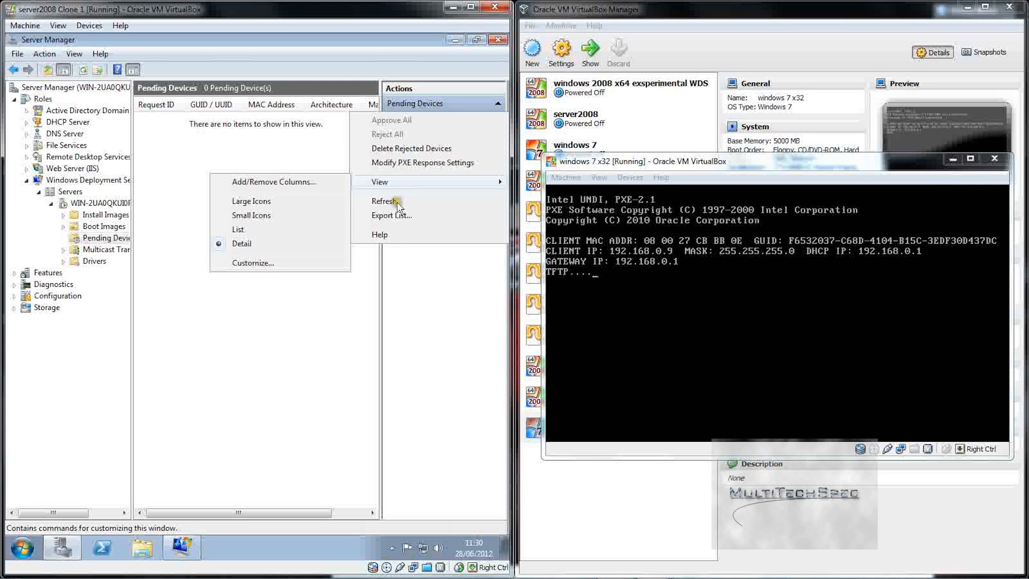
pyautogui.click(397, 205)
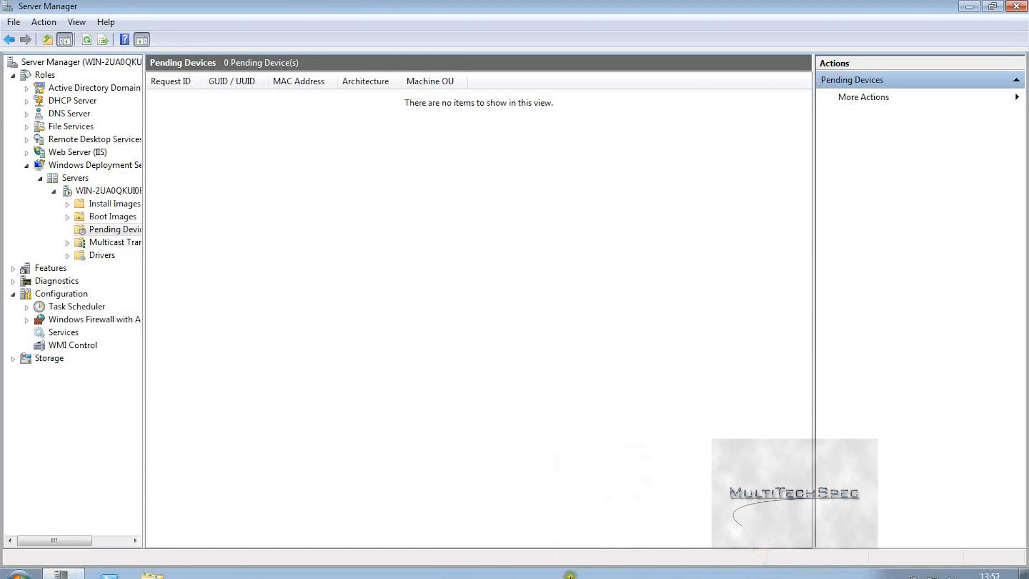
# Step: Start windows 7 x32 from VirtualBox Manager, move its window right, and decline input capture
pyautogui.moveTo(687, 562)
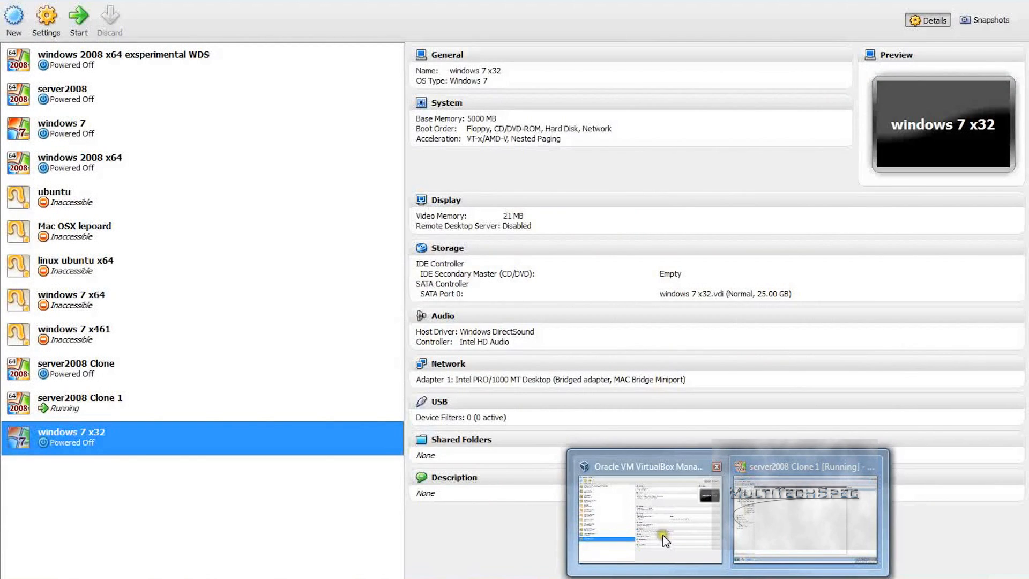
pyautogui.click(663, 533)
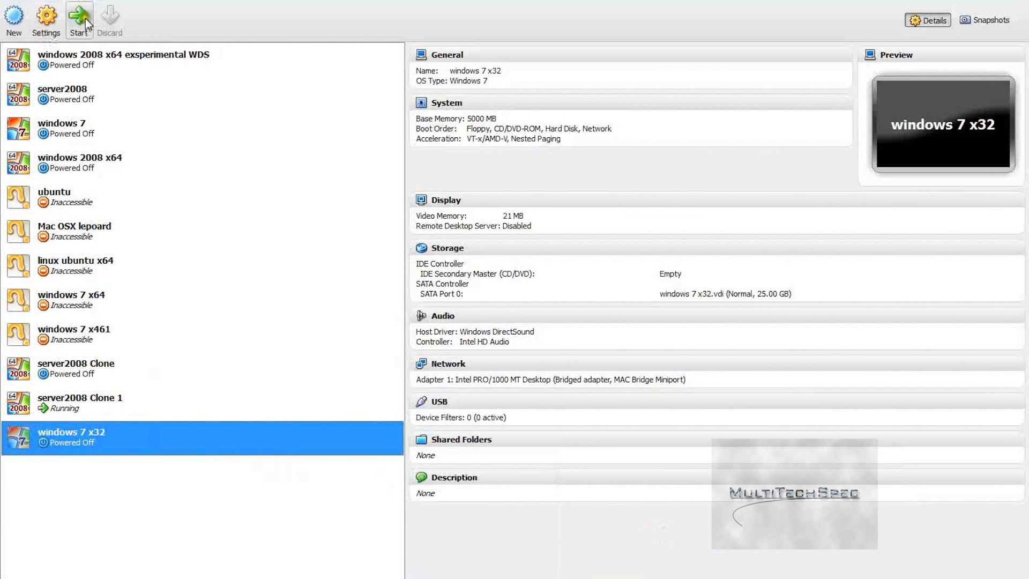
pyautogui.click(81, 20)
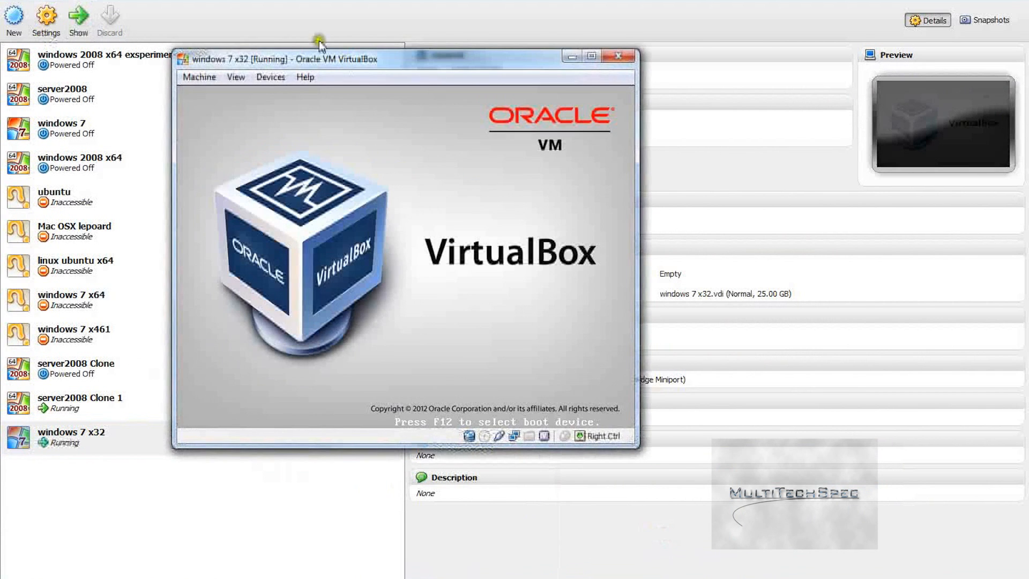
pyautogui.moveTo(321, 65); pyautogui.dragTo(665, 67)
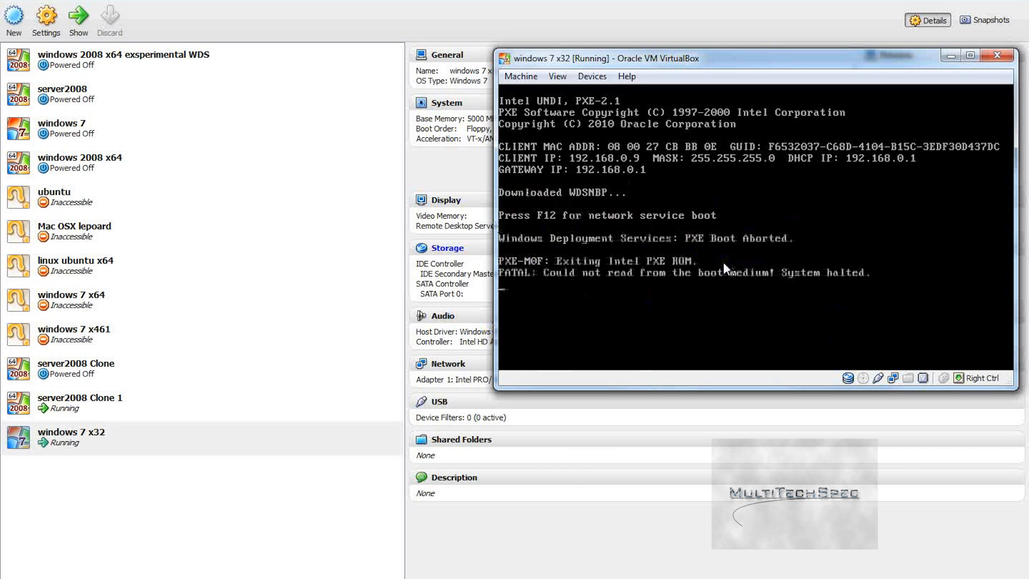
pyautogui.click(520, 76)
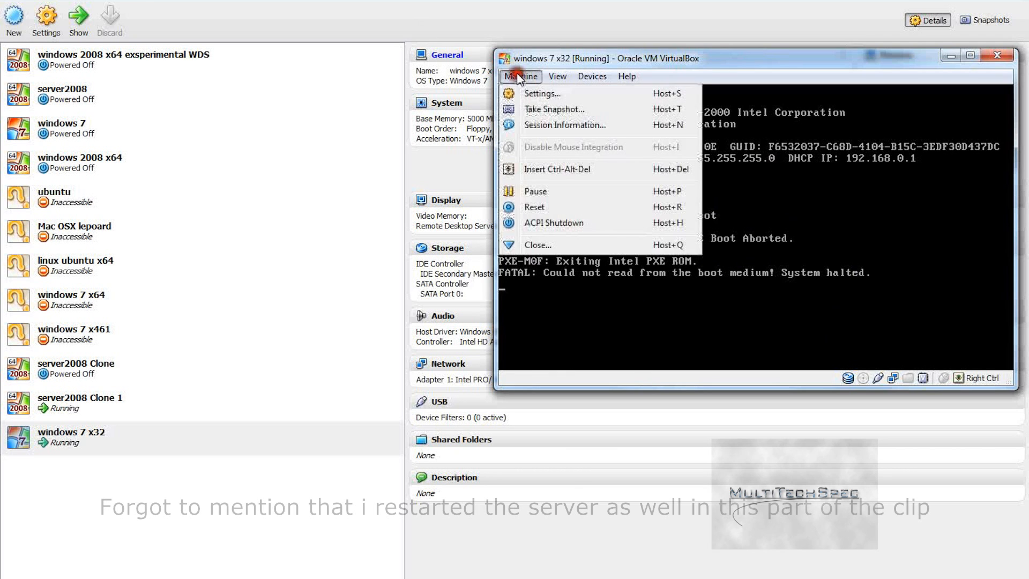
pyautogui.click(611, 207)
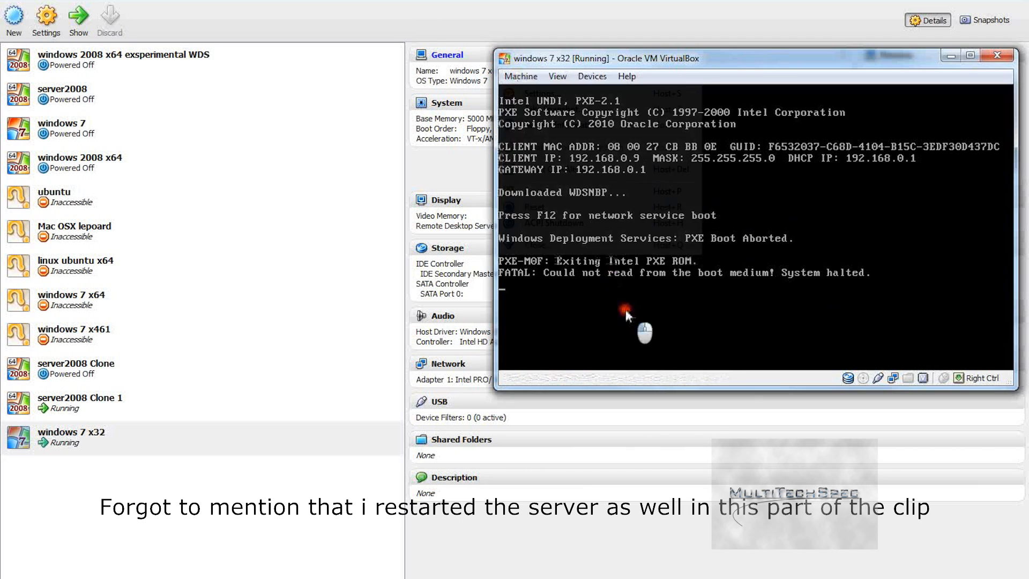
pyautogui.click(626, 309)
pyautogui.click(800, 312)
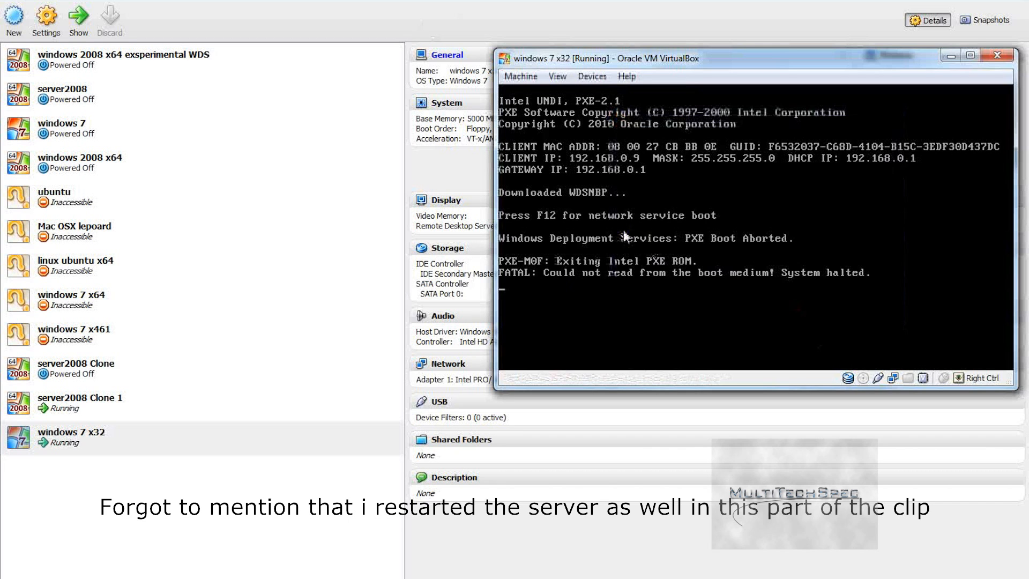
# Step: Reset the VM, suppressing future reset confirmations
pyautogui.click(520, 76)
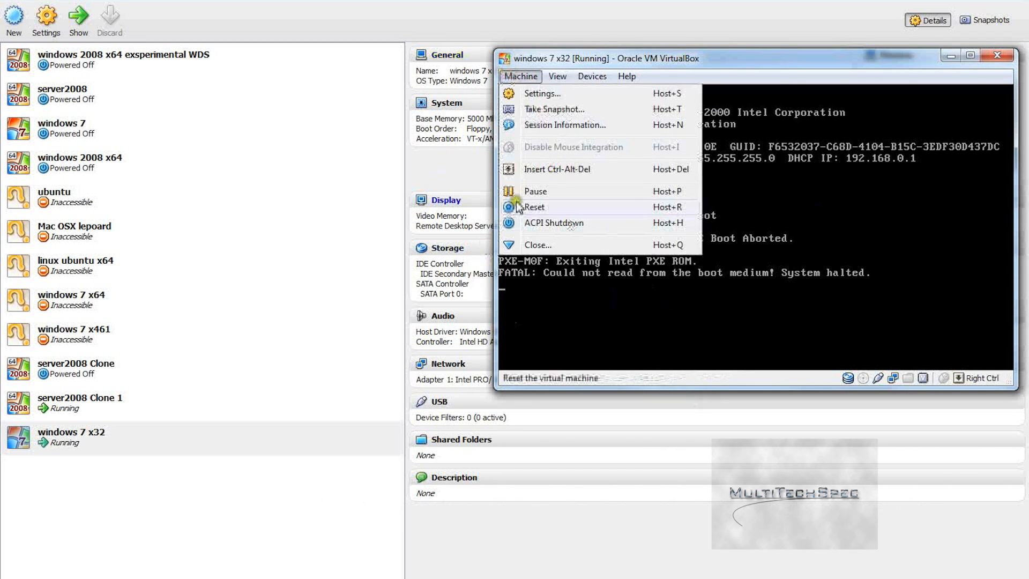
pyautogui.click(559, 209)
pyautogui.click(747, 248)
pyautogui.click(714, 268)
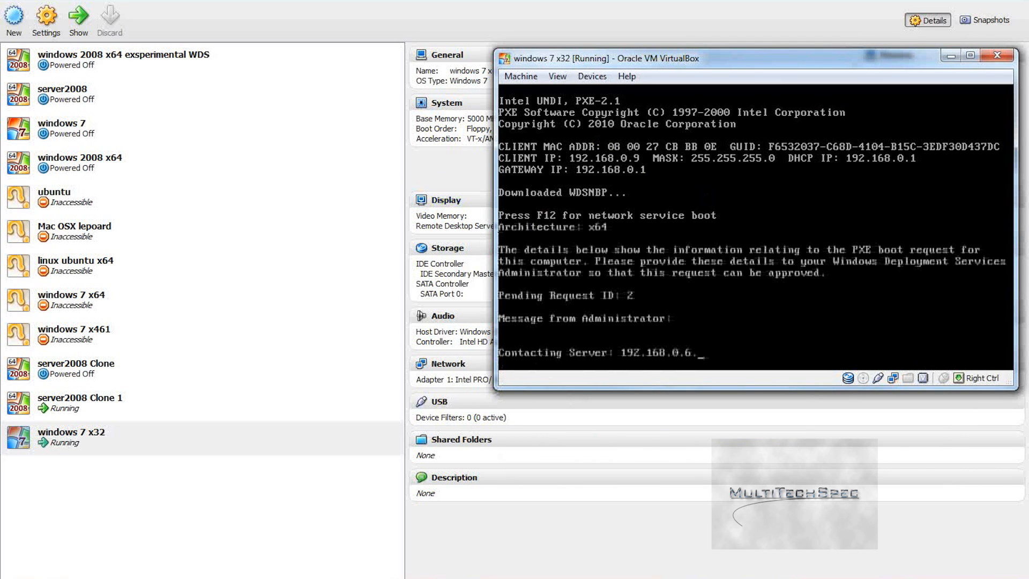
# Step: Refresh Pending Devices with F5, approve request 2, then return to the windows 7 x32 window
pyautogui.moveTo(755, 570)
pyautogui.click(673, 530)
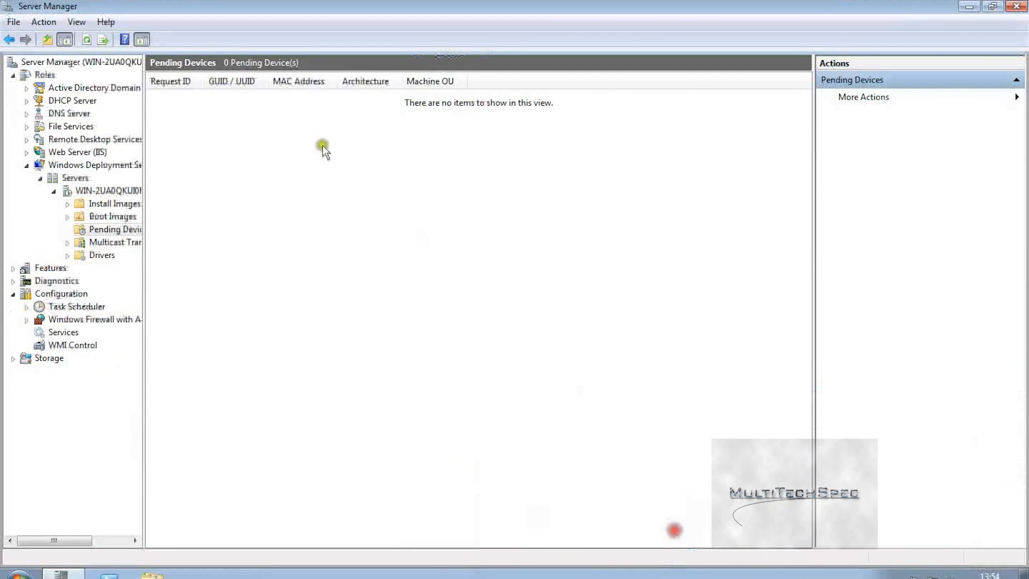
pyautogui.press('F5')
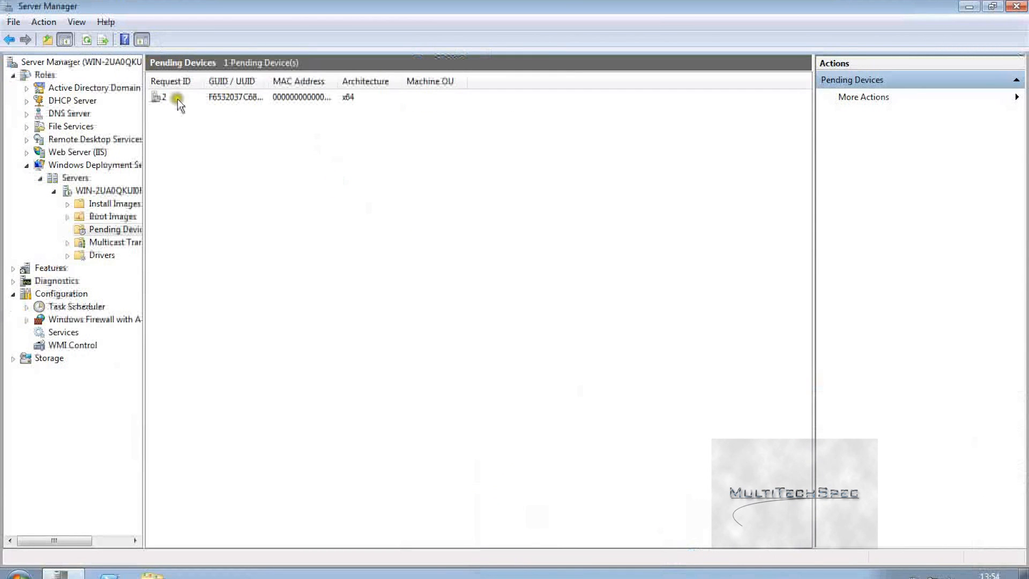
pyautogui.rightClick(215, 98)
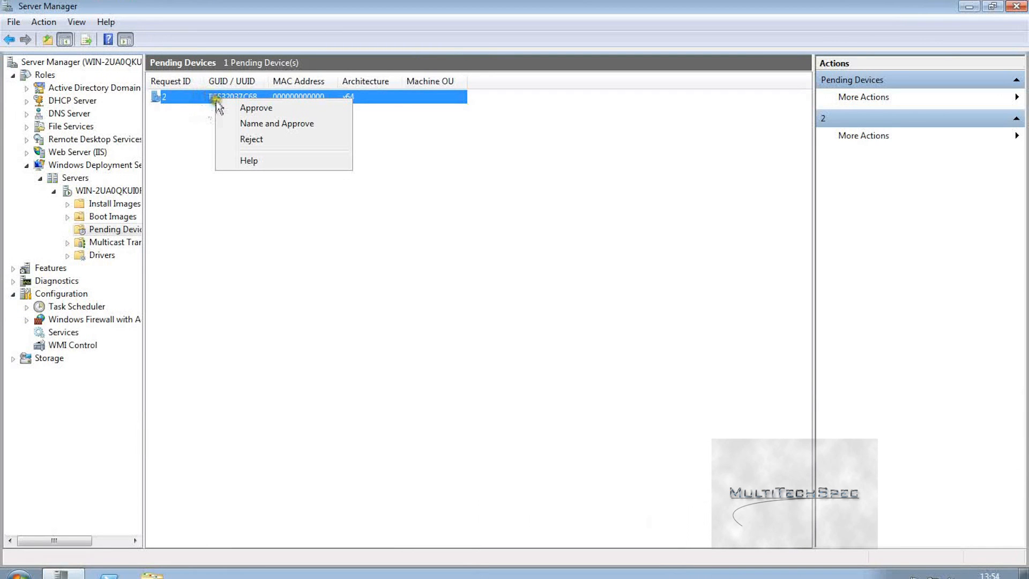
pyautogui.click(237, 108)
pyautogui.click(592, 321)
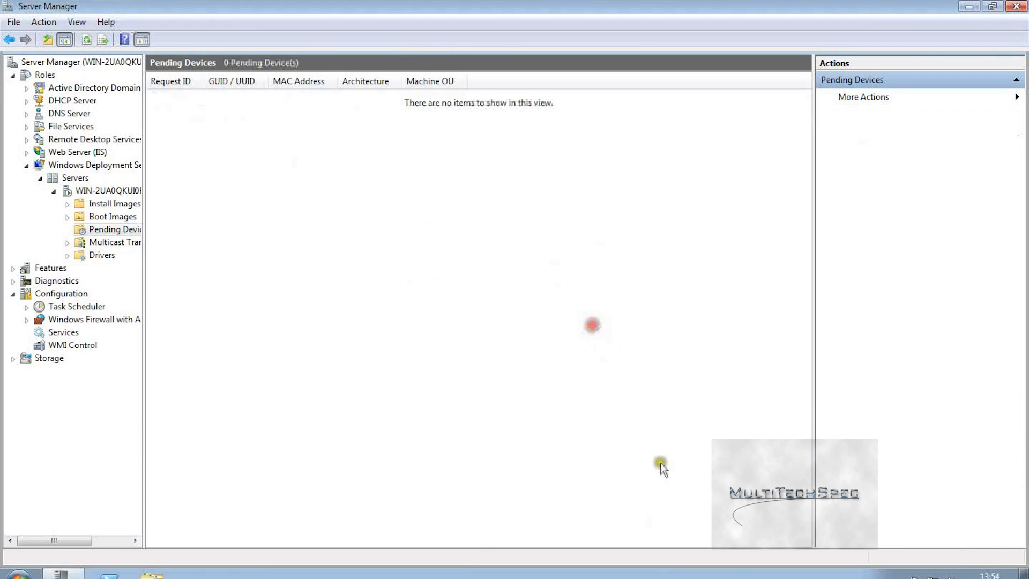
pyautogui.moveTo(727, 577)
pyautogui.click(882, 523)
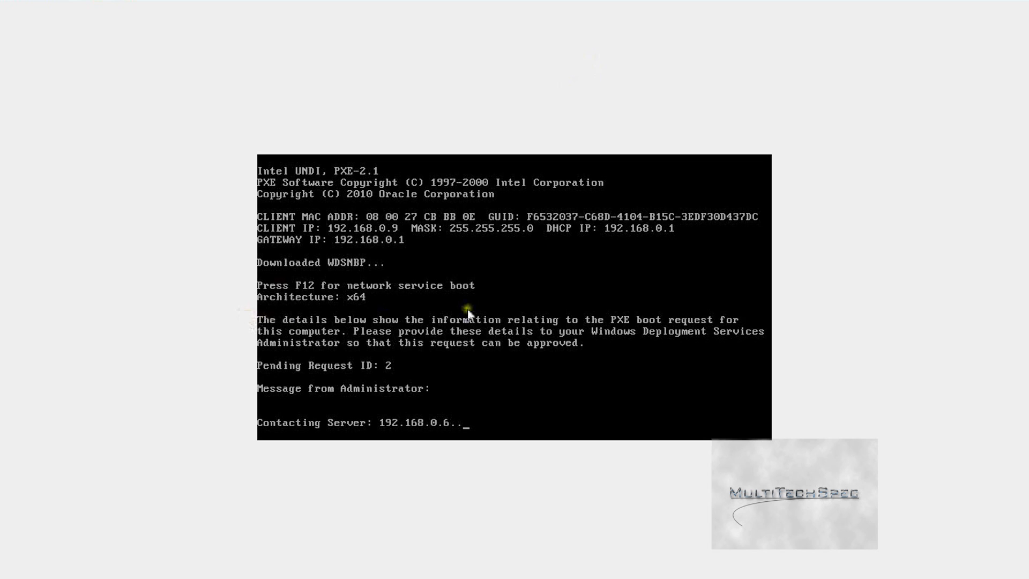
# Step: Let the VM capture keyboard input so it proceeds to the Windows Boot Manager
pyautogui.click(483, 338)
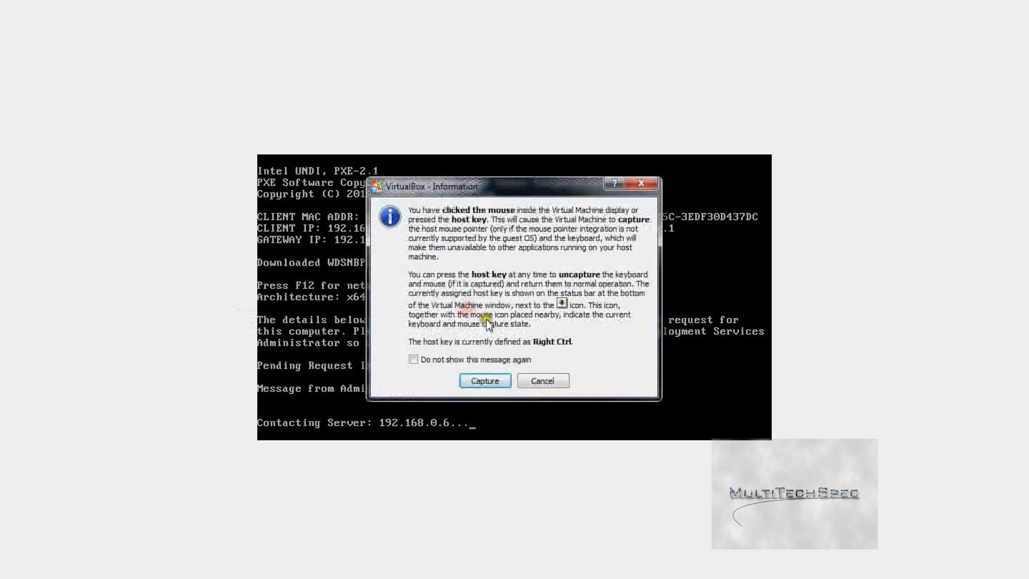
pyautogui.click(483, 379)
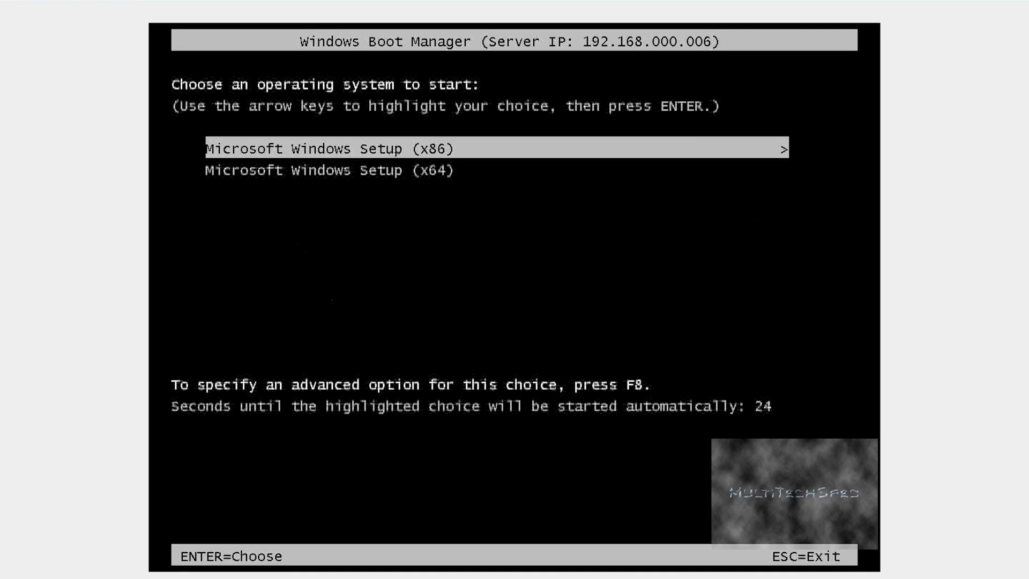
# Step: Choose Microsoft Windows Setup (x86) in Windows Boot Manager and start loading it from 192.168.0.6
pyautogui.press('Down')
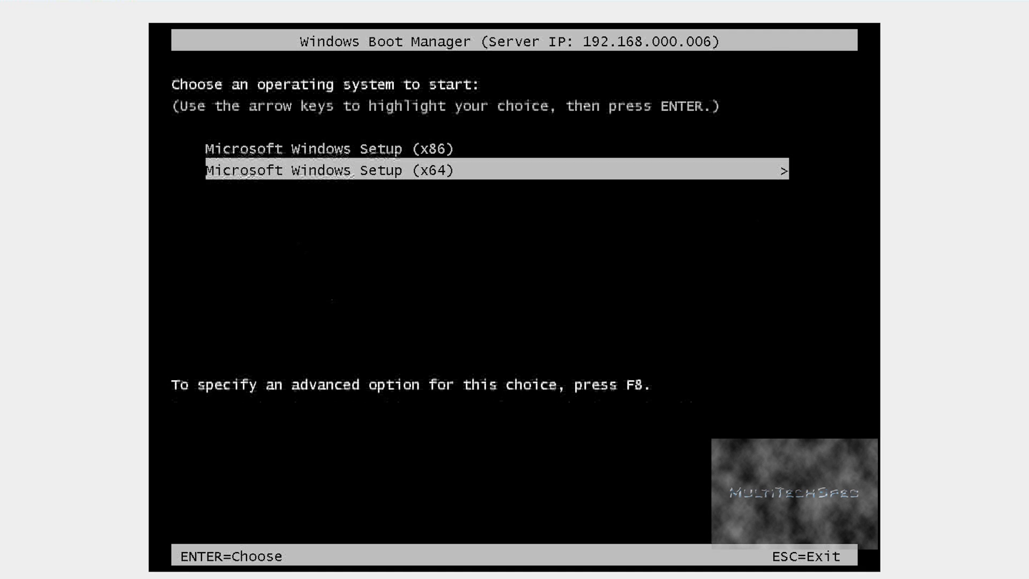
pyautogui.press('Up')
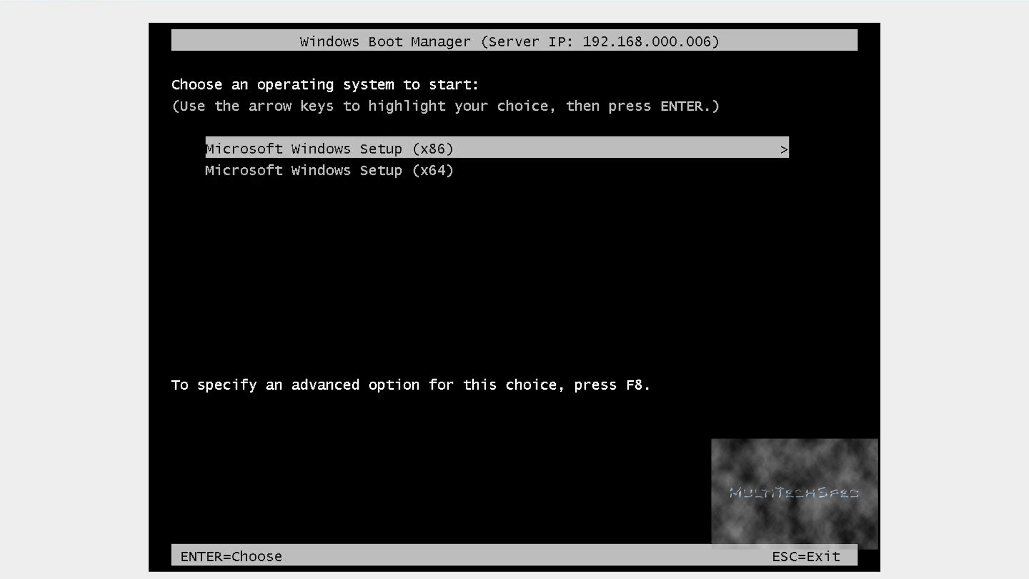
pyautogui.press('Down')
pyautogui.press('Up')
pyautogui.press('Down')
pyautogui.press('Up')
pyautogui.press('Return')
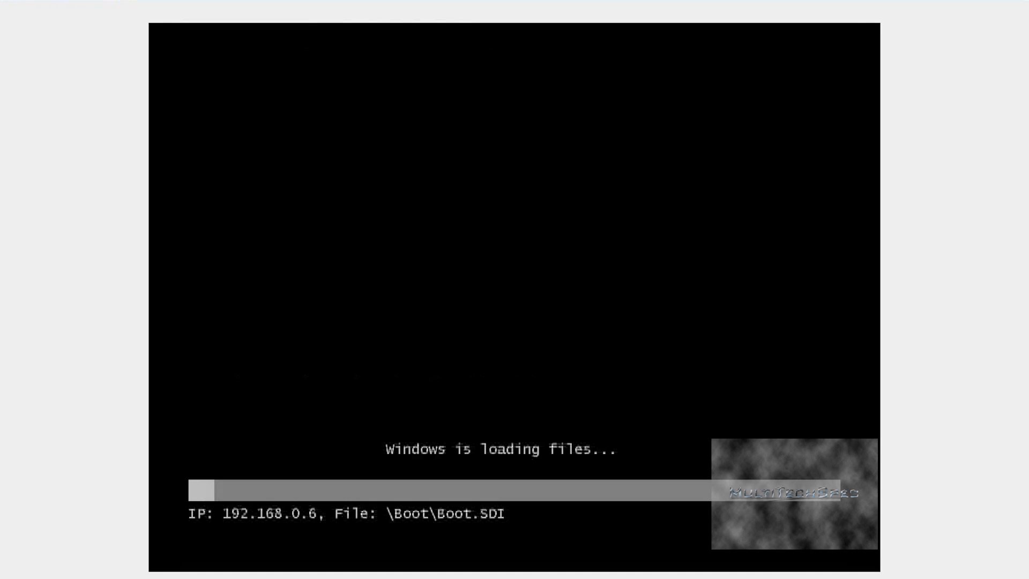
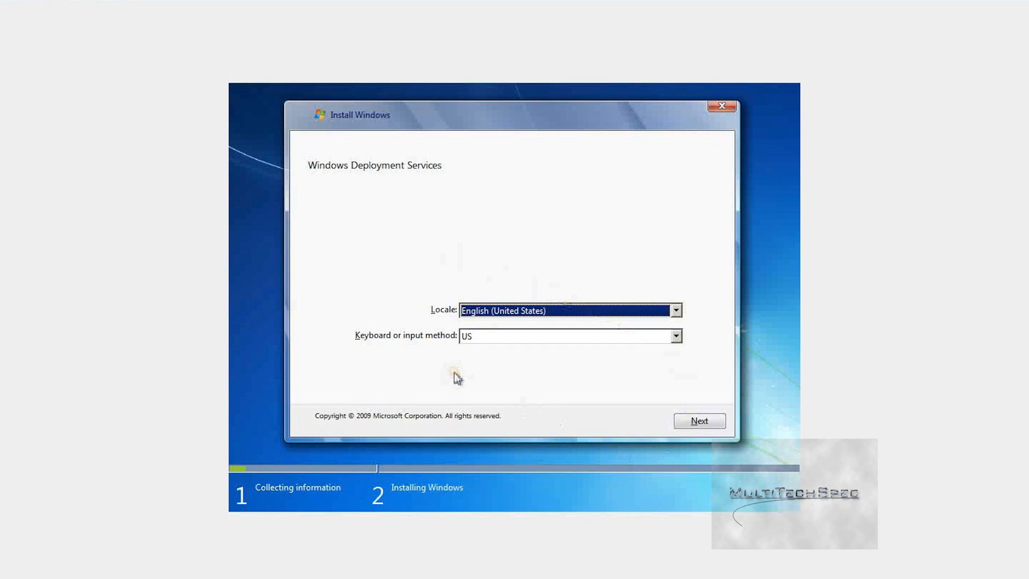
# Step: Choose the English (United Kingdom) locale, keep the United Kingdom keyboard, and continue to server sign-in
pyautogui.click(510, 309)
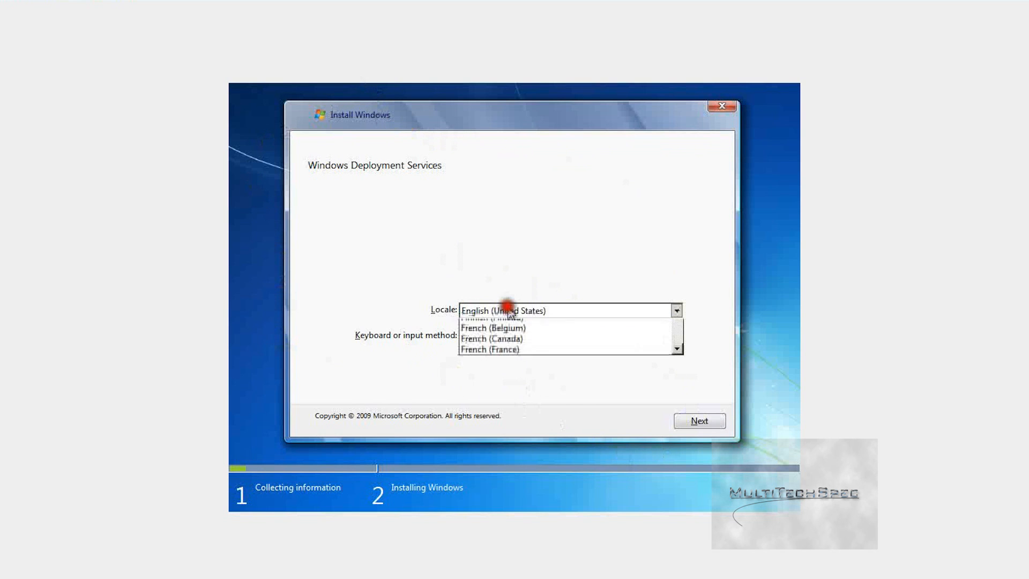
pyautogui.click(425, 200)
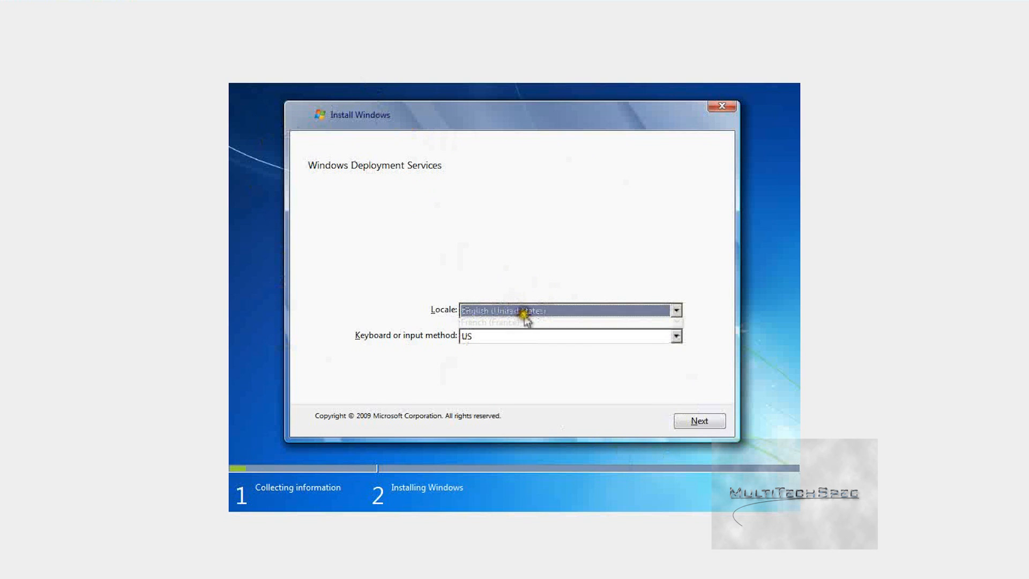
pyautogui.click(524, 310)
pyautogui.scroll(1, 558, 331)
pyautogui.click(553, 349)
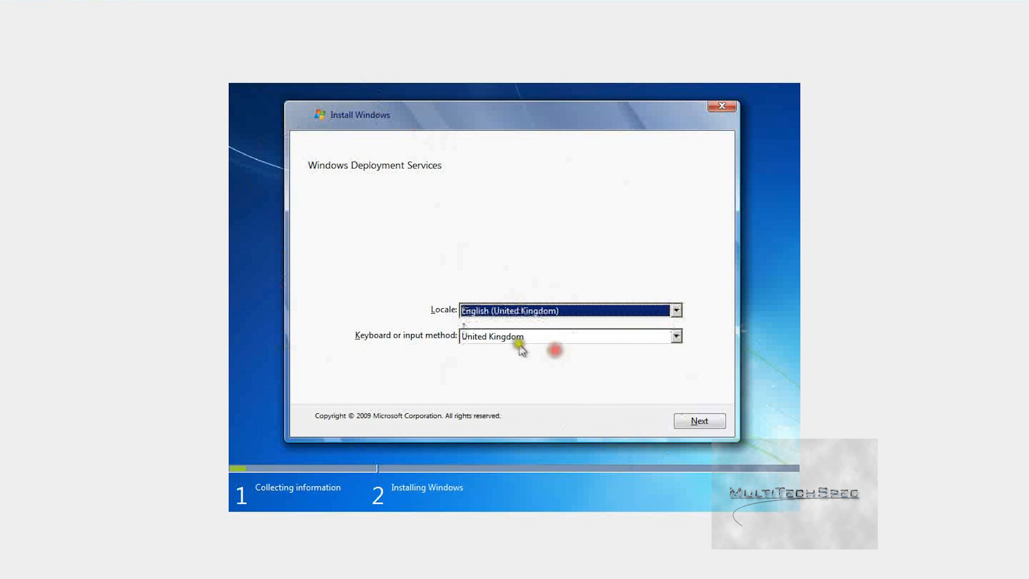
pyautogui.click(518, 336)
pyautogui.click(516, 332)
pyautogui.click(696, 419)
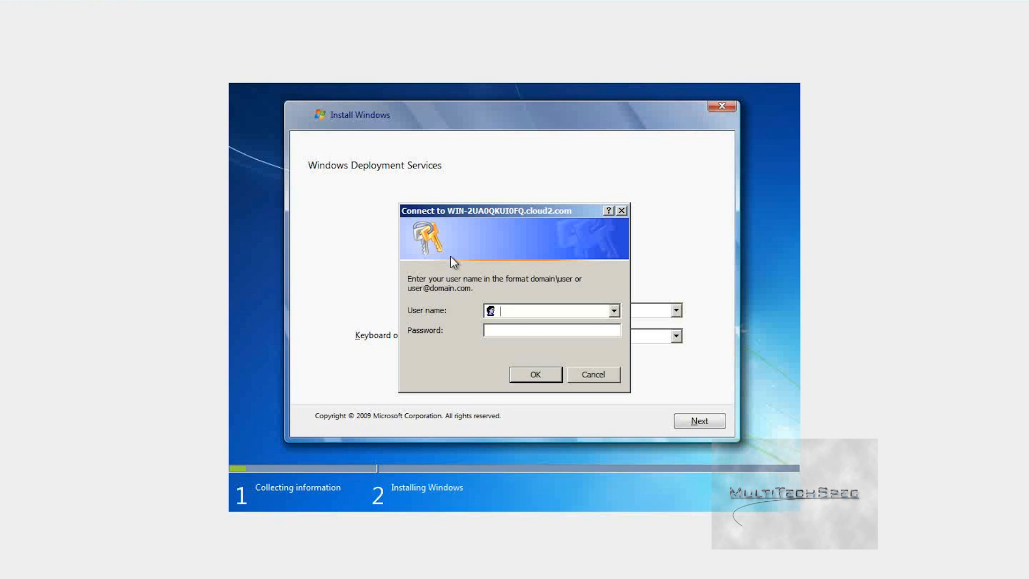
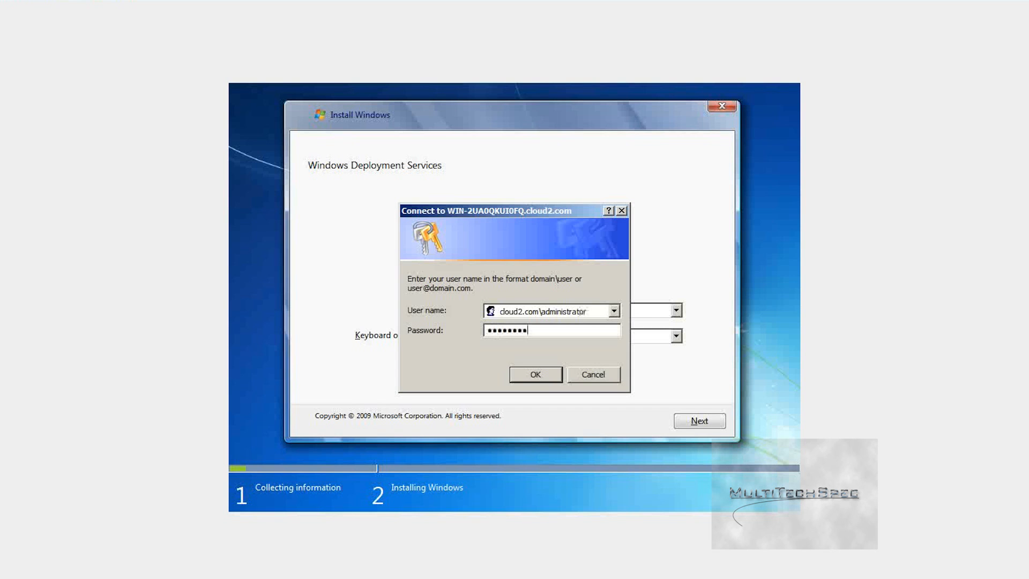
# Step: Enter the domain administrator user name and password and submit the deployment server sign-in
pyautogui.press('Return')
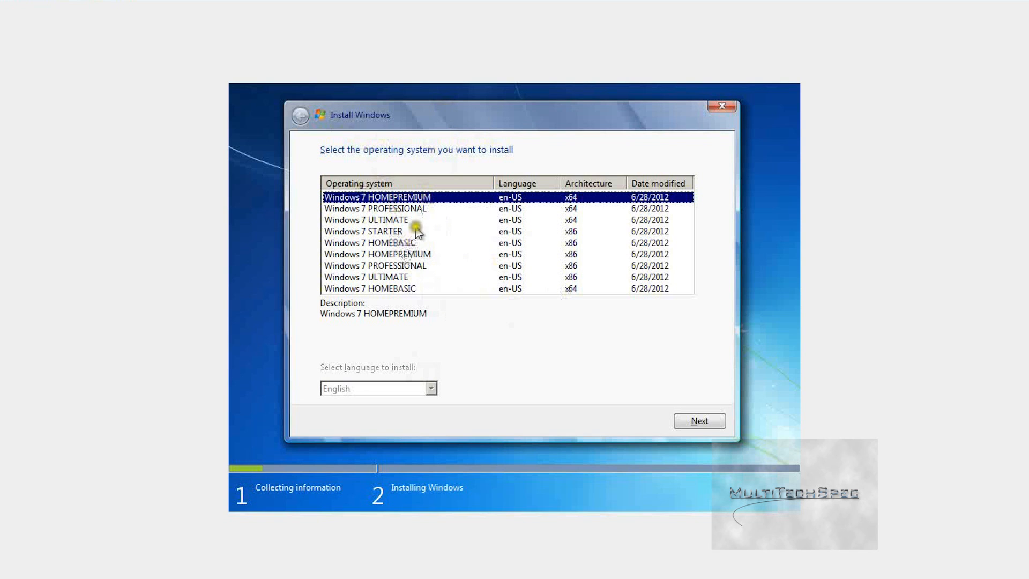
# Step: Pick Windows 7 ULTIMATE x86 and begin creating a new partition on Disk 0
pyautogui.click(394, 277)
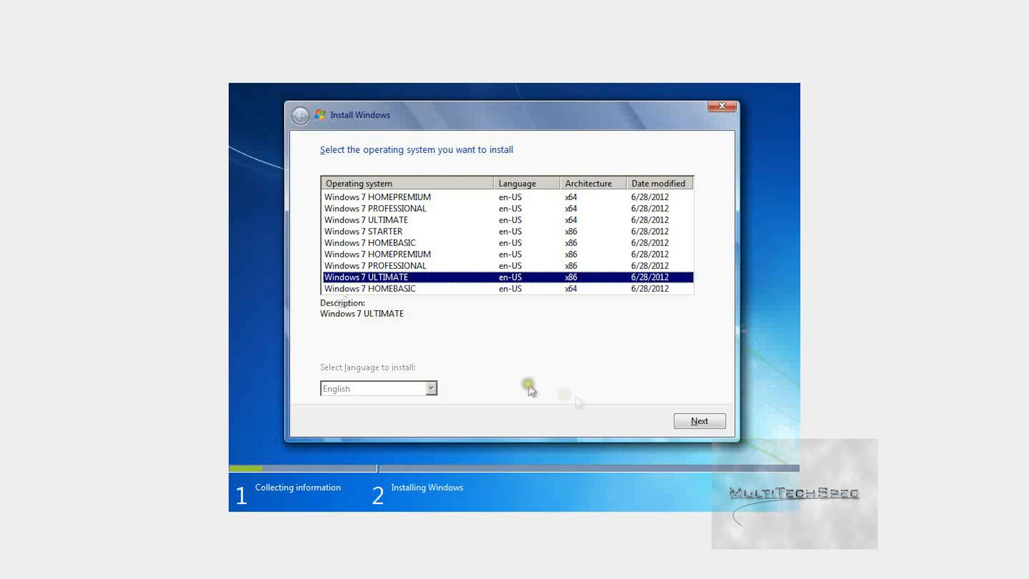
pyautogui.click(699, 420)
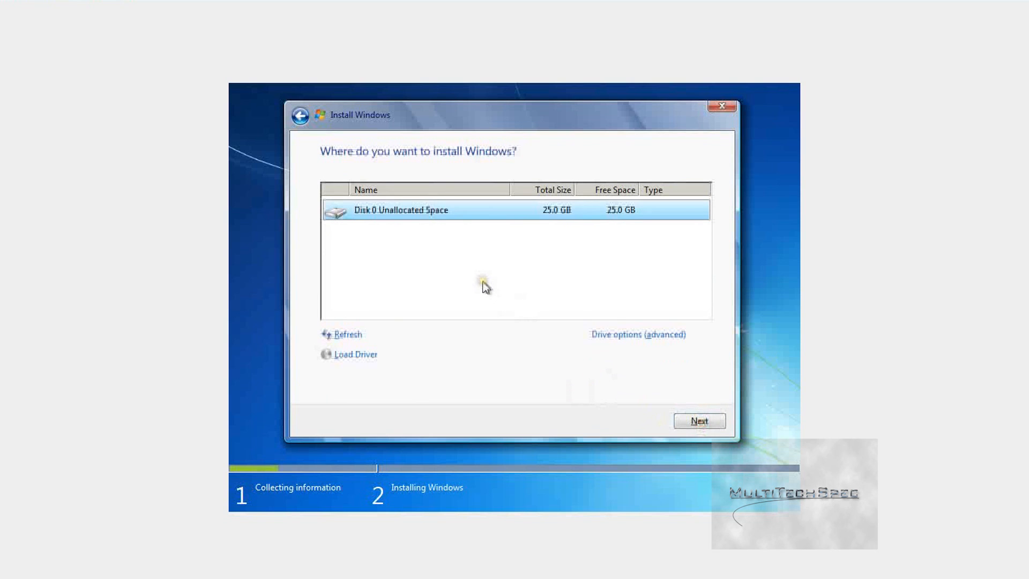
pyautogui.click(605, 334)
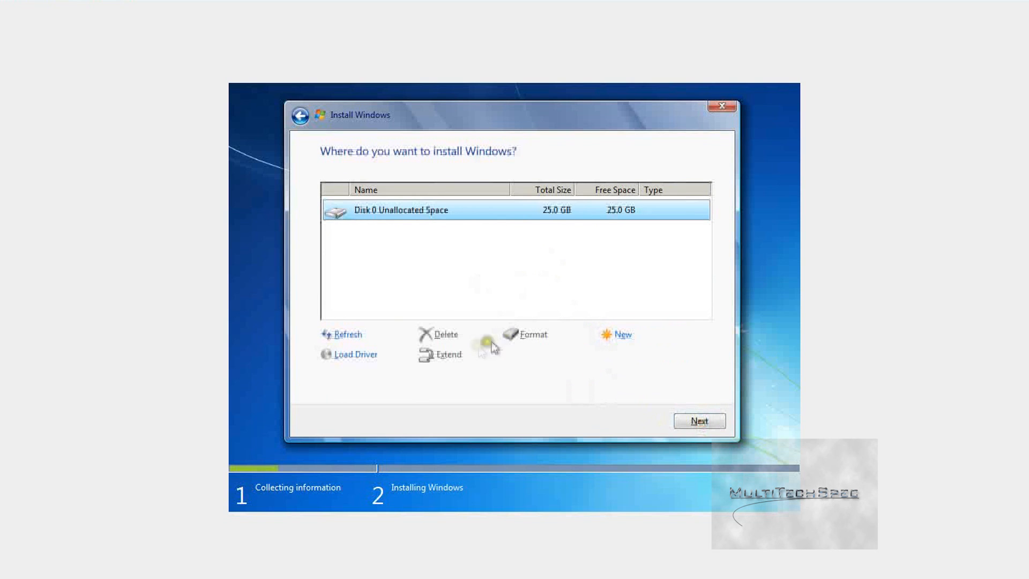
pyautogui.click(616, 335)
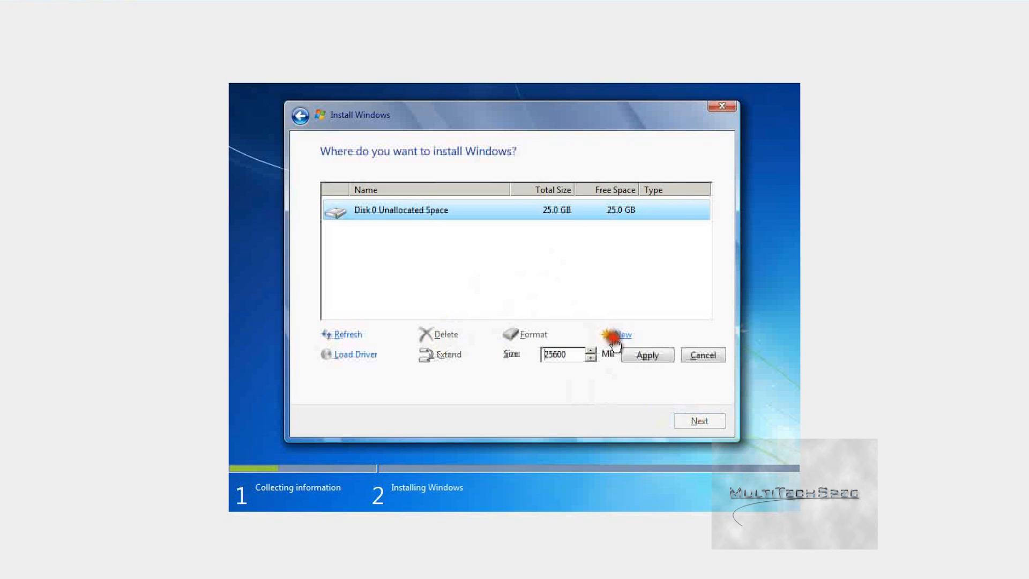
pyautogui.click(645, 355)
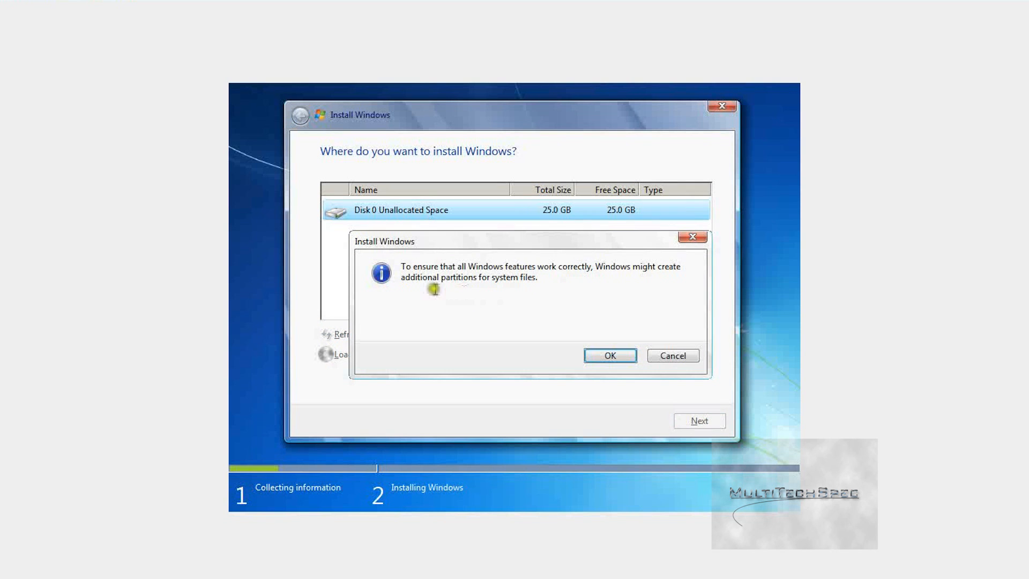
# Step: Create the full-size partition plus the 100 MB system-reserved partition and start installing
pyautogui.click(684, 358)
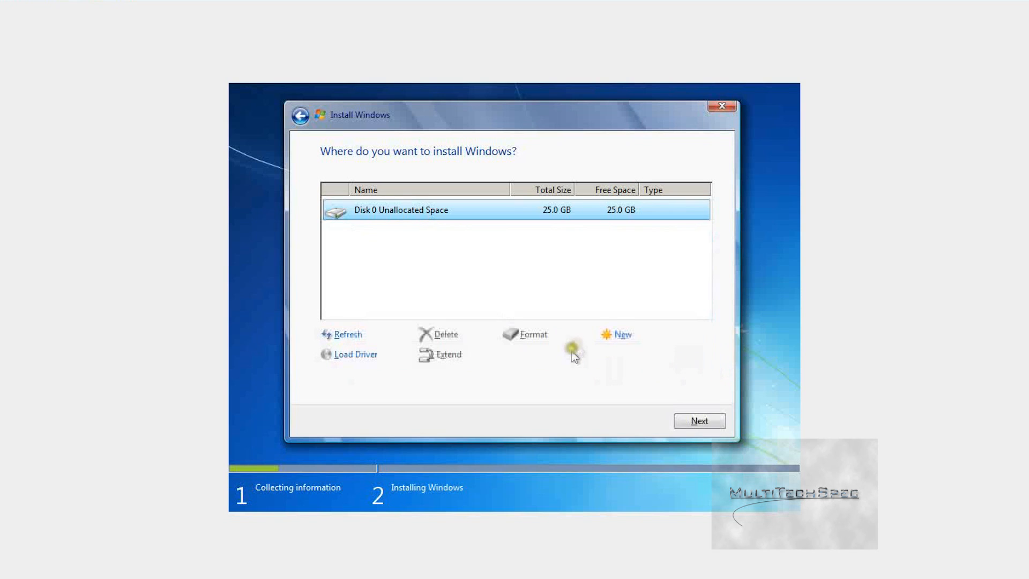
pyautogui.click(616, 335)
pyautogui.click(639, 356)
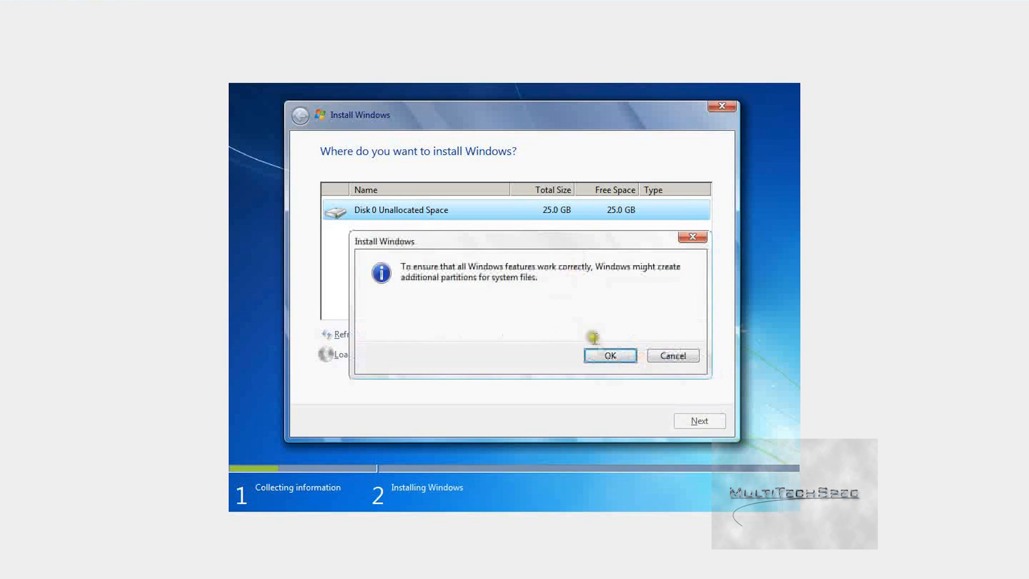
pyautogui.click(608, 355)
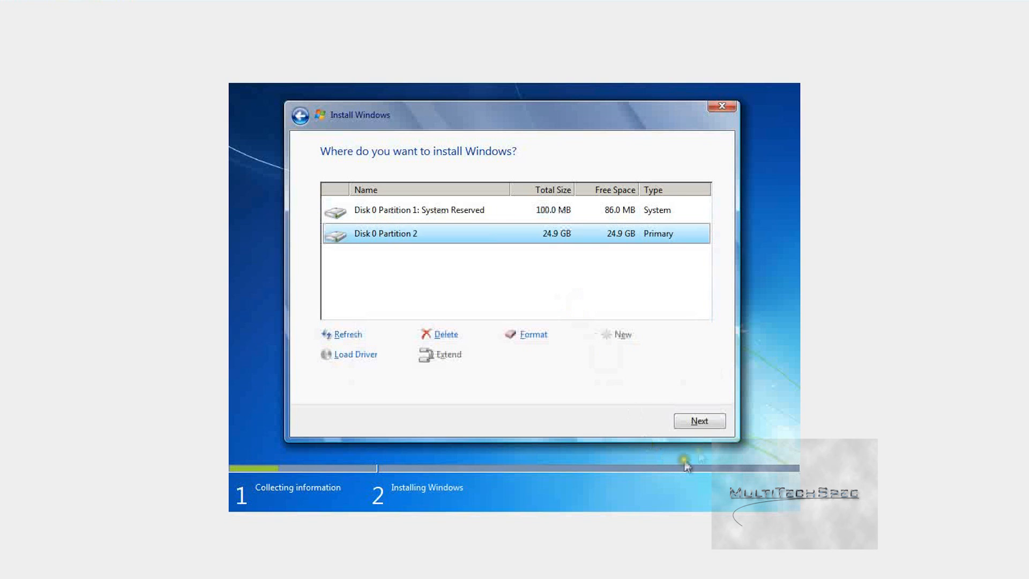
pyautogui.click(689, 418)
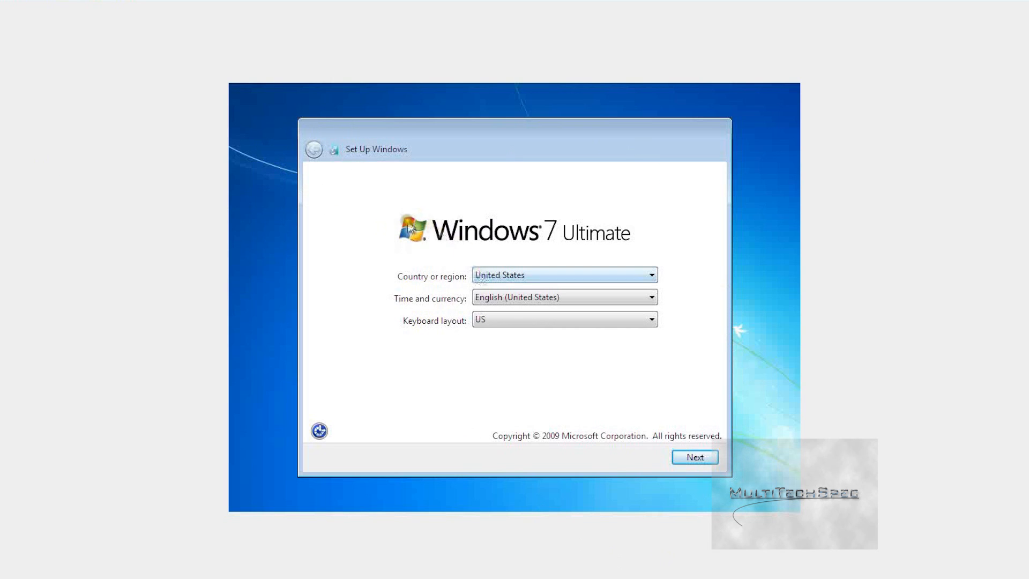
# Step: Set the country to United Kingdom on the regional settings page
pyautogui.click(481, 276)
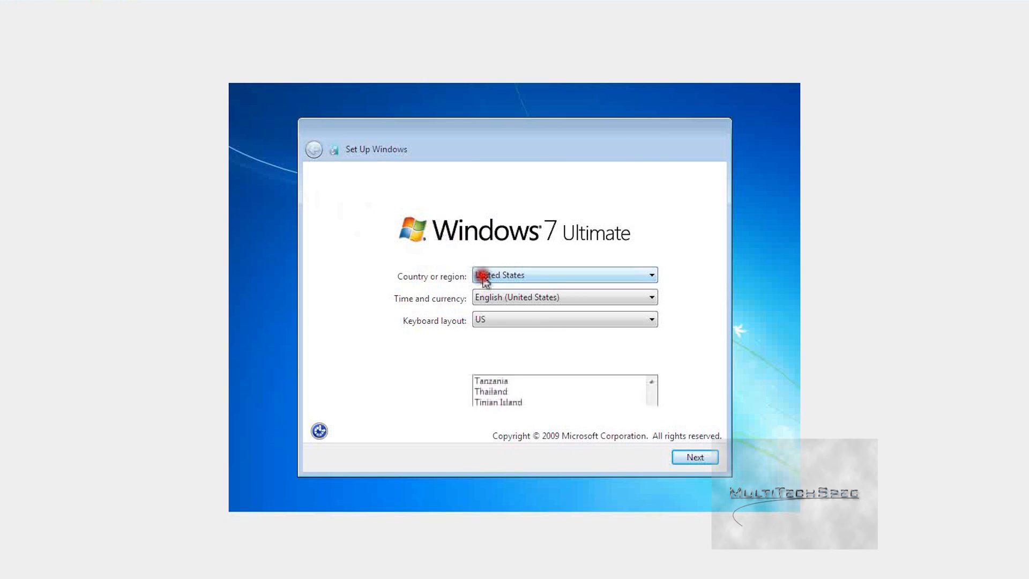
pyautogui.click(532, 261)
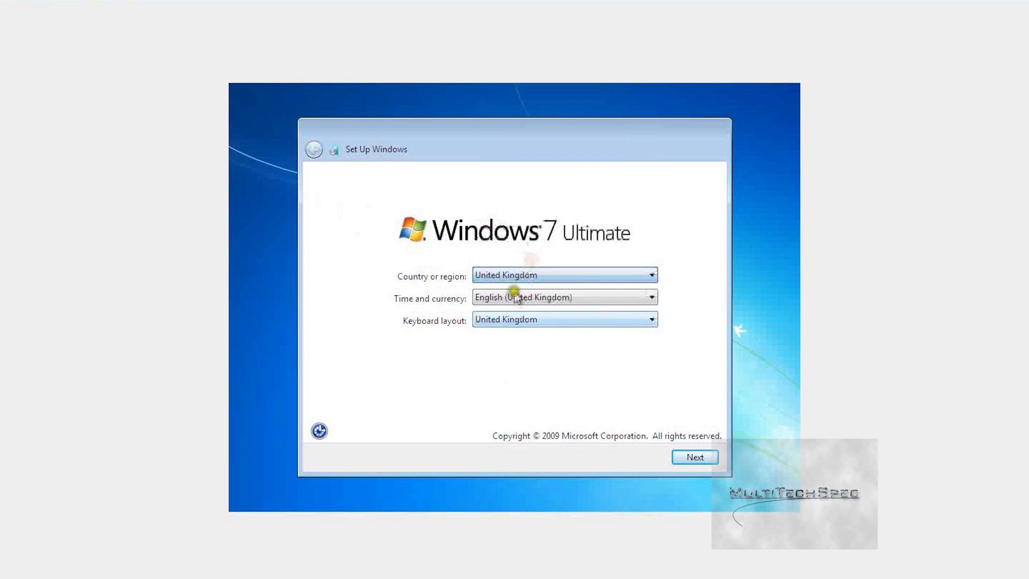
pyautogui.click(509, 296)
pyautogui.click(433, 289)
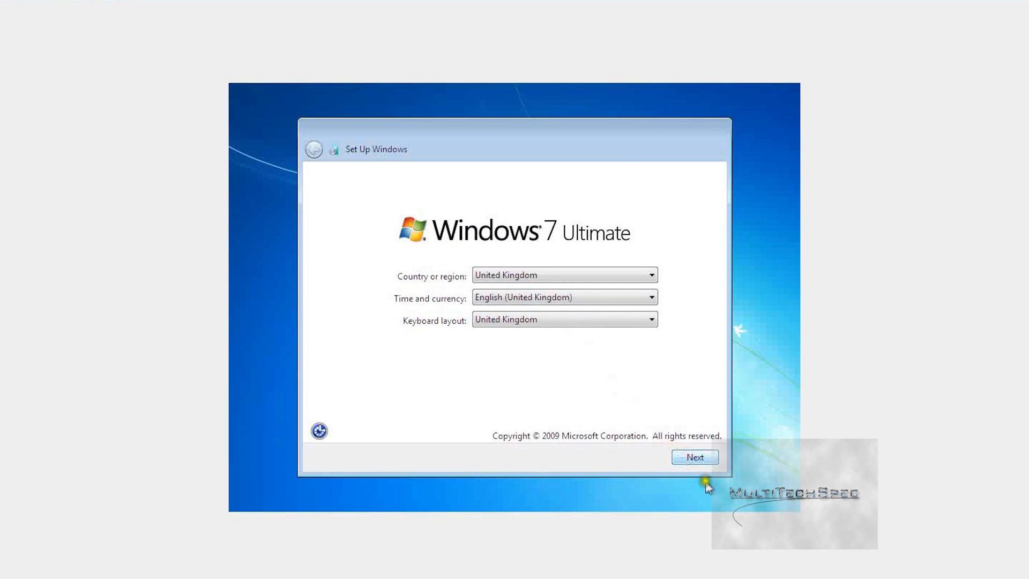
pyautogui.click(703, 456)
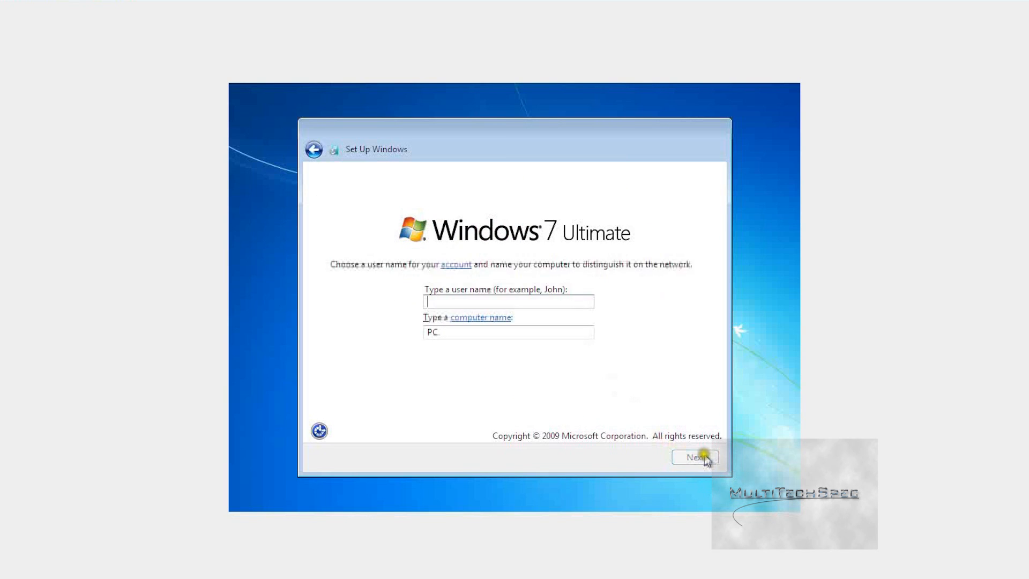
# Step: Name the user 'dc' (computer dc-PC) and skip the password and product key
pyautogui.click(429, 300)
pyautogui.write('dc')
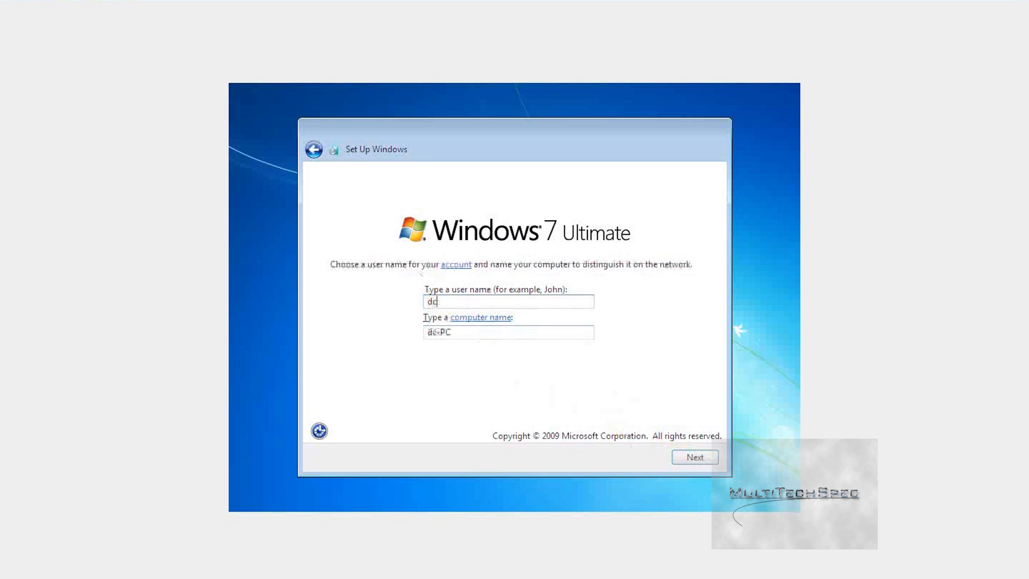
pyautogui.click(690, 455)
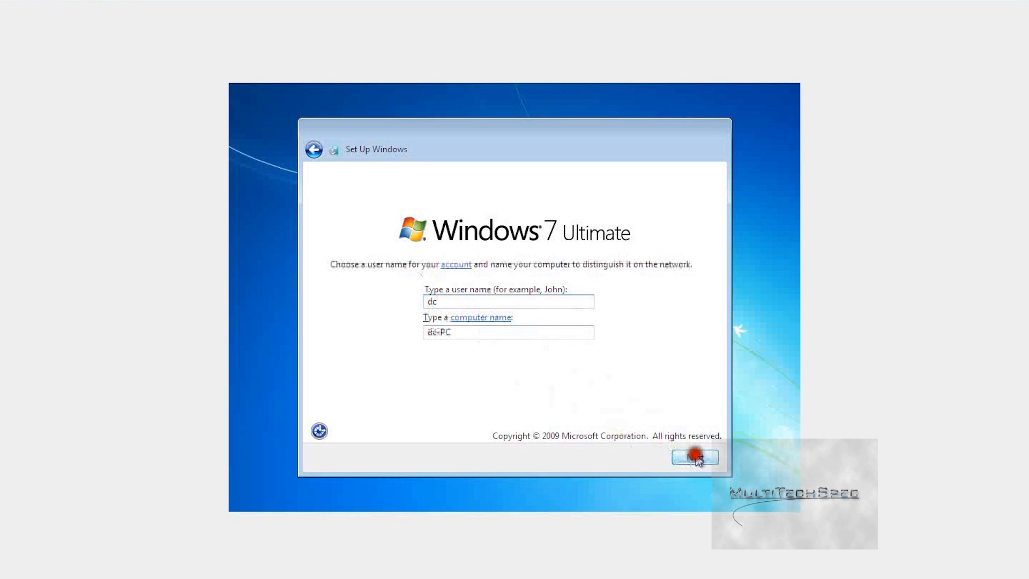
pyautogui.click(682, 456)
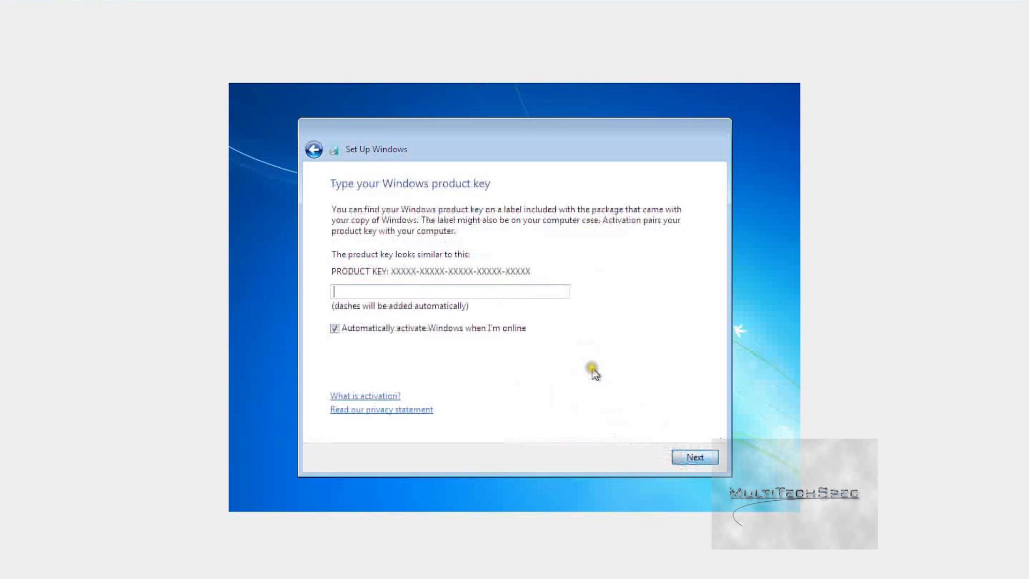
pyautogui.click(710, 455)
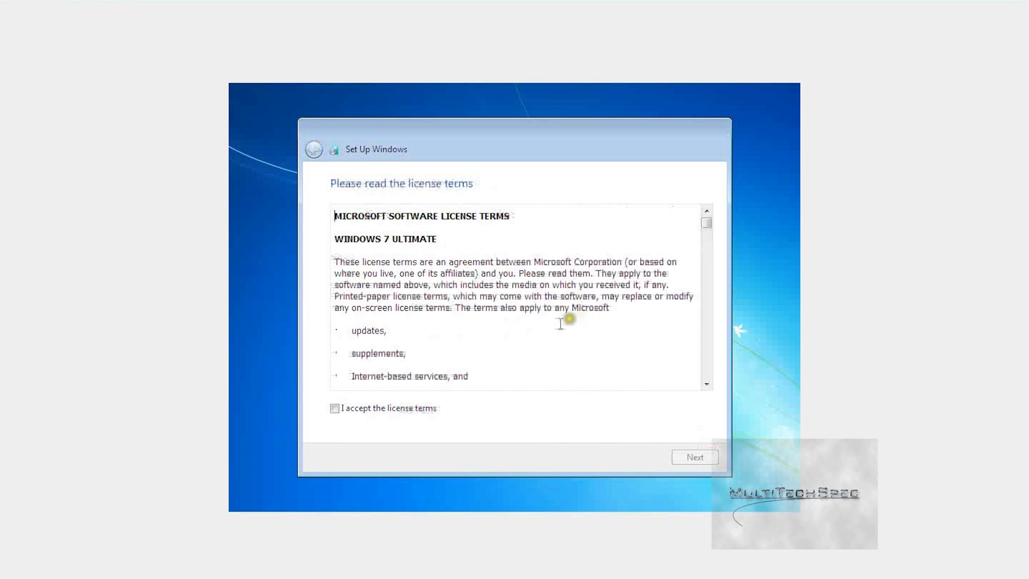
# Step: Accept the license terms and choose the recommended update settings
pyautogui.click(369, 409)
pyautogui.click(695, 456)
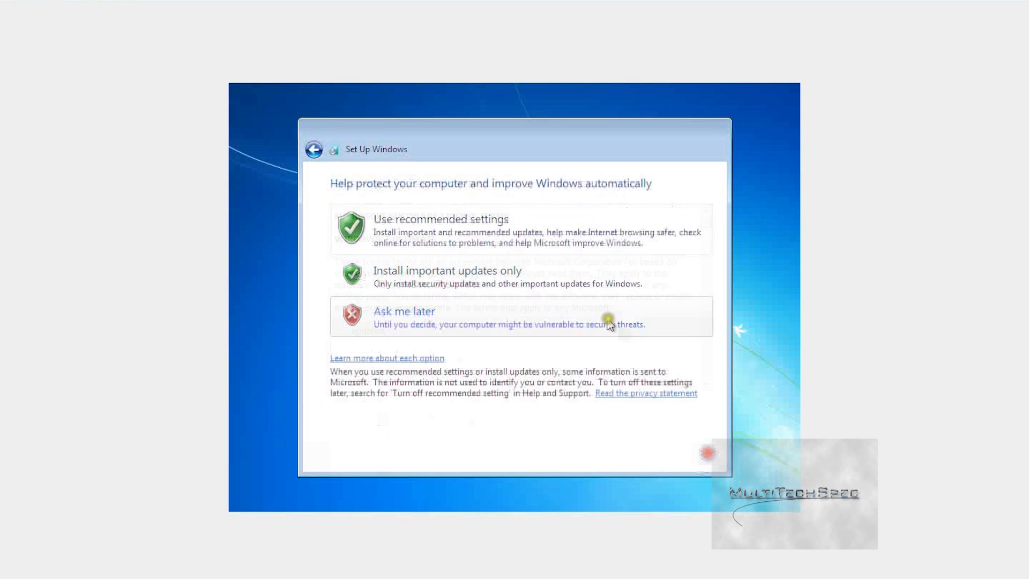
pyautogui.click(448, 232)
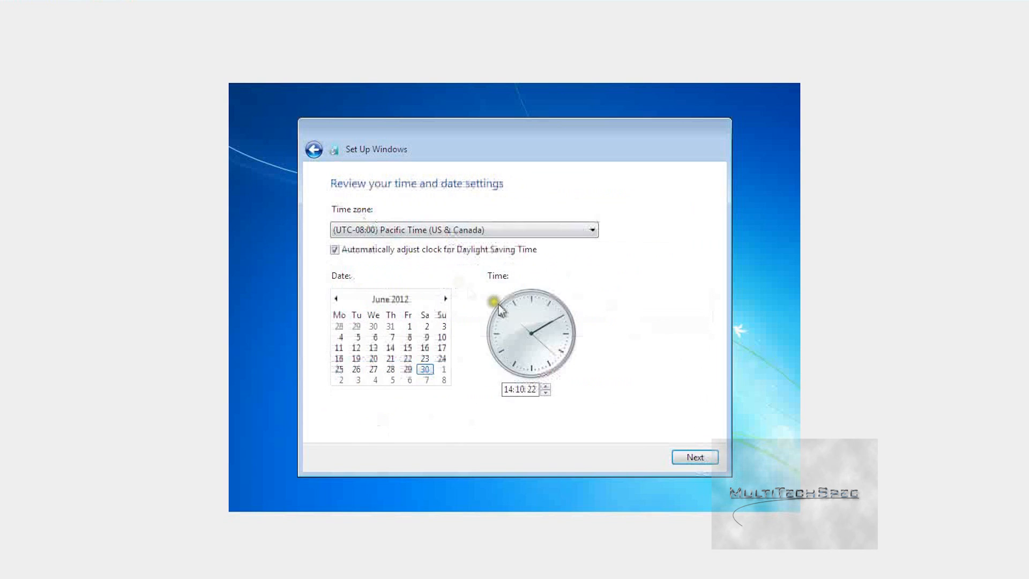
# Step: Pick (UTC) Dublin, Edinburgh, Lisbon, London from the time zone list
pyautogui.click(399, 227)
pyautogui.scroll(2, 452, 273)
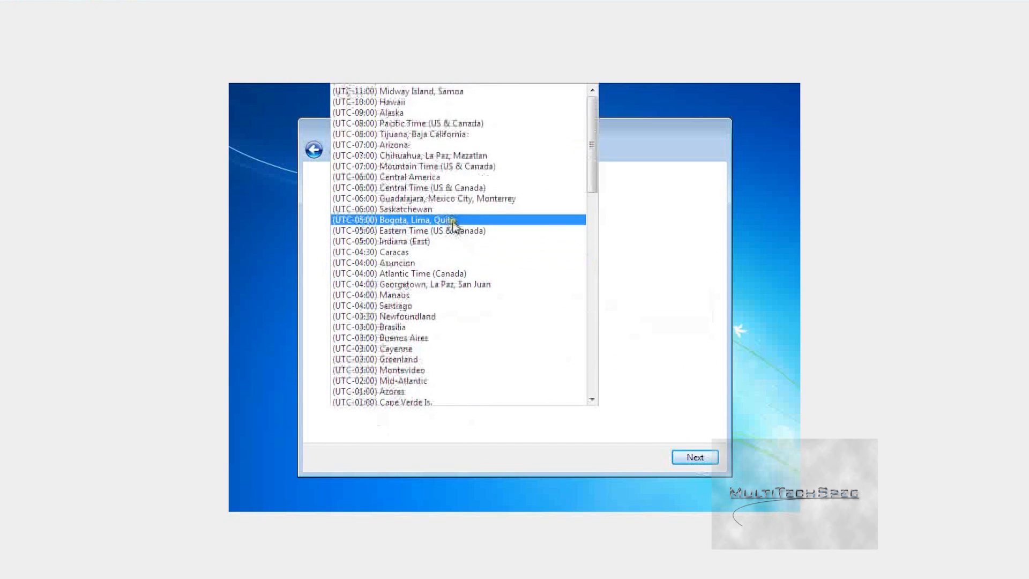
pyautogui.scroll(-2, 487, 283)
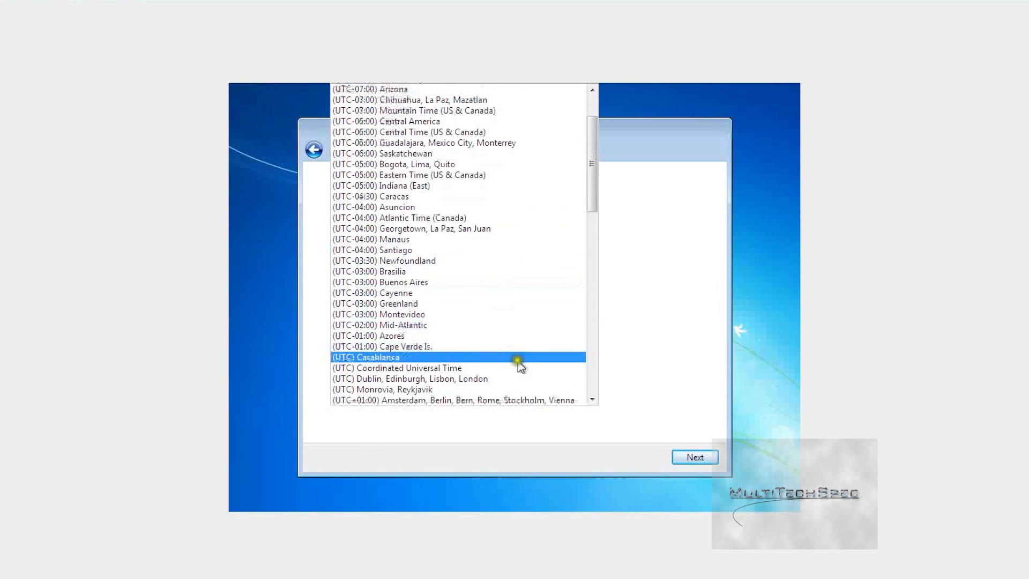
pyautogui.scroll(2, 517, 361)
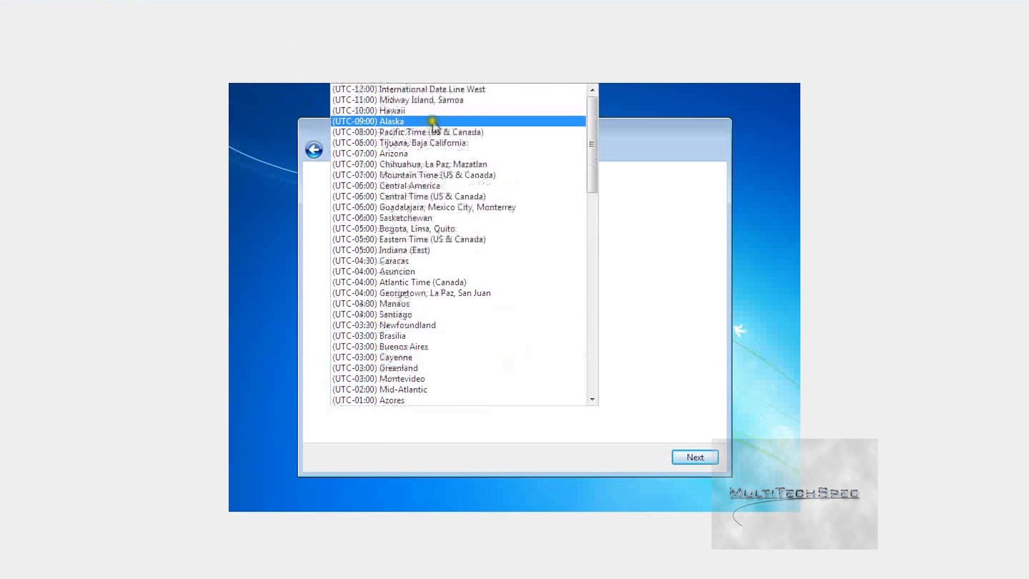
pyautogui.scroll(-5, 544, 348)
pyautogui.scroll(-3, 475, 225)
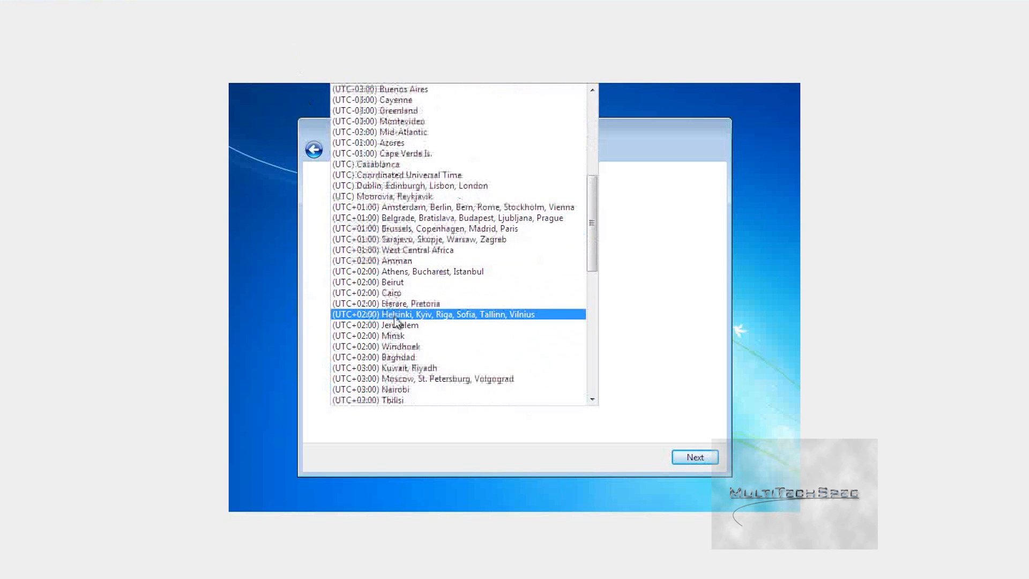
pyautogui.scroll(1, 396, 317)
pyautogui.scroll(7, 418, 311)
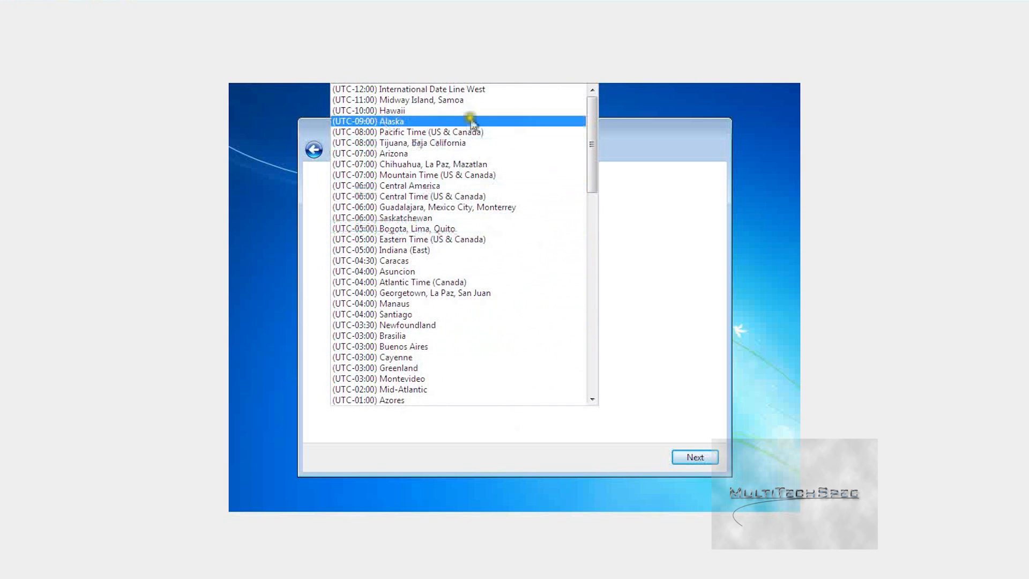
pyautogui.scroll(-2, 496, 335)
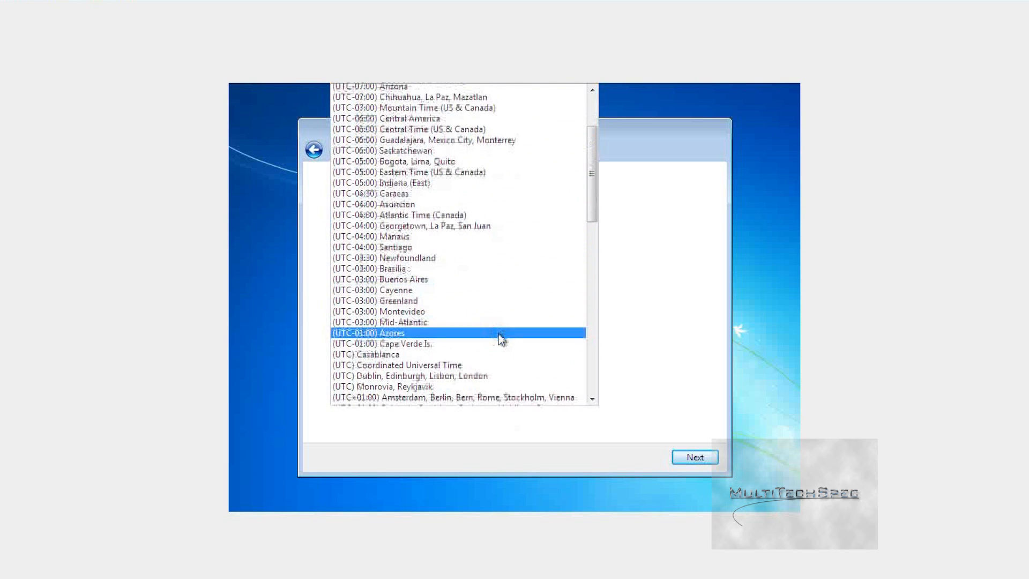
pyautogui.scroll(-2, 498, 333)
pyautogui.scroll(-3, 499, 333)
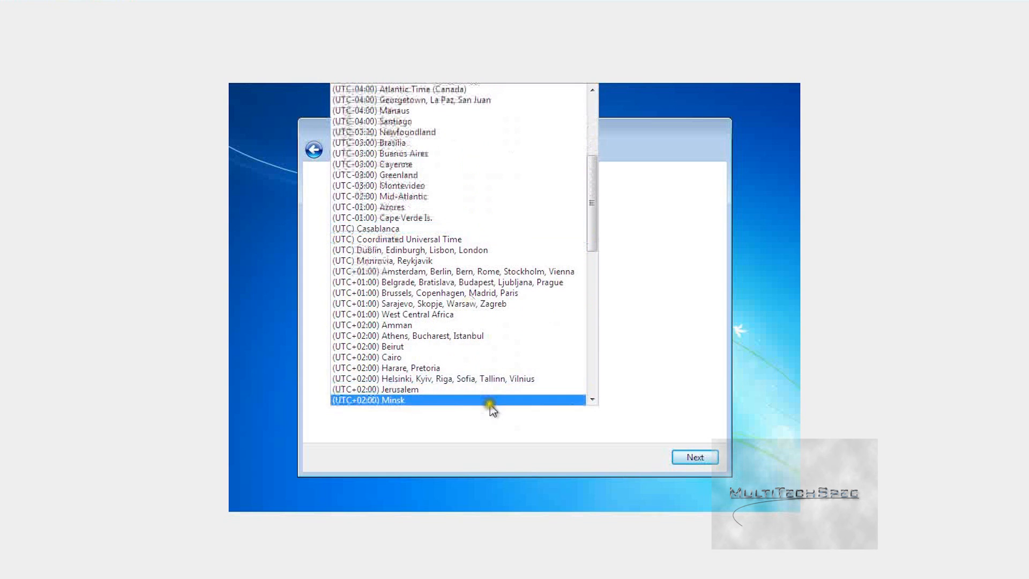
pyautogui.scroll(-2, 489, 405)
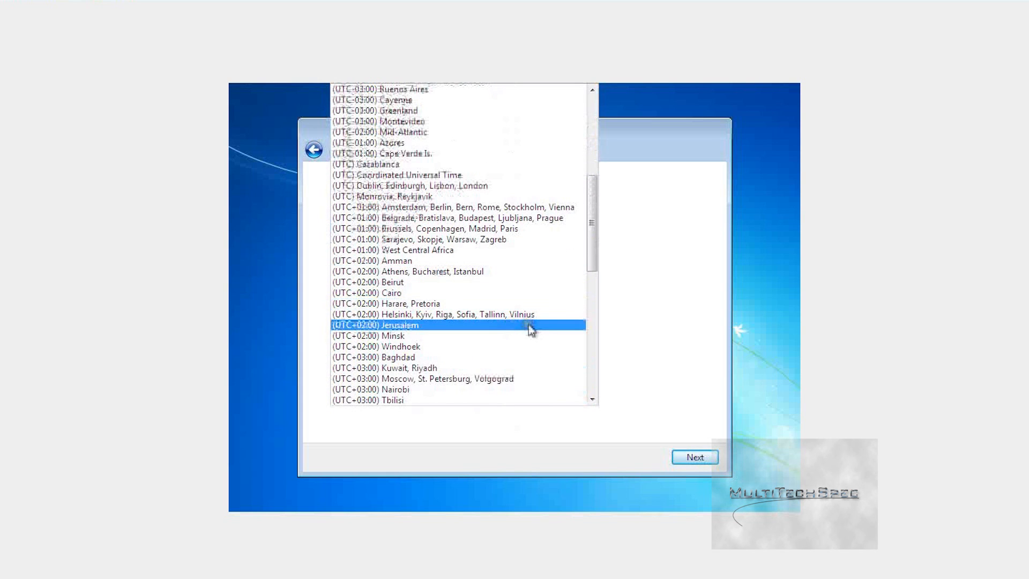
pyautogui.scroll(-3, 531, 329)
pyautogui.scroll(-4, 530, 329)
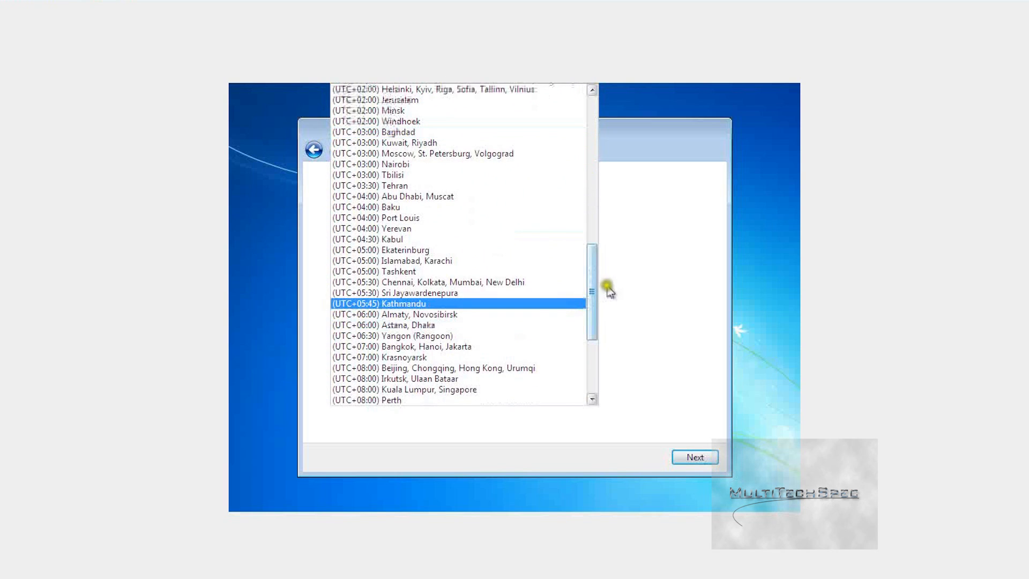
pyautogui.moveTo(592, 285); pyautogui.dragTo(624, 381)
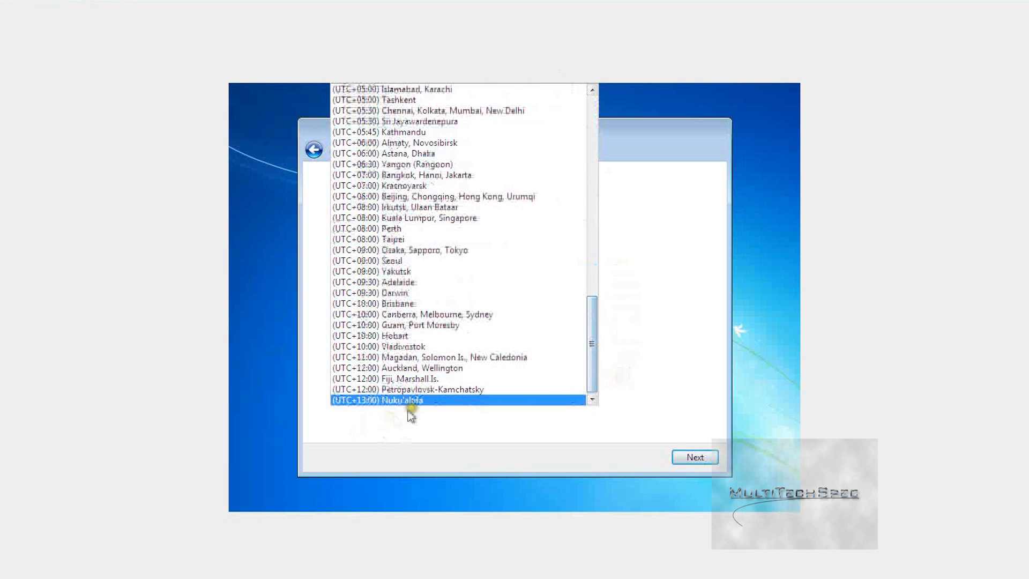
pyautogui.scroll(2, 493, 324)
pyautogui.scroll(4, 499, 325)
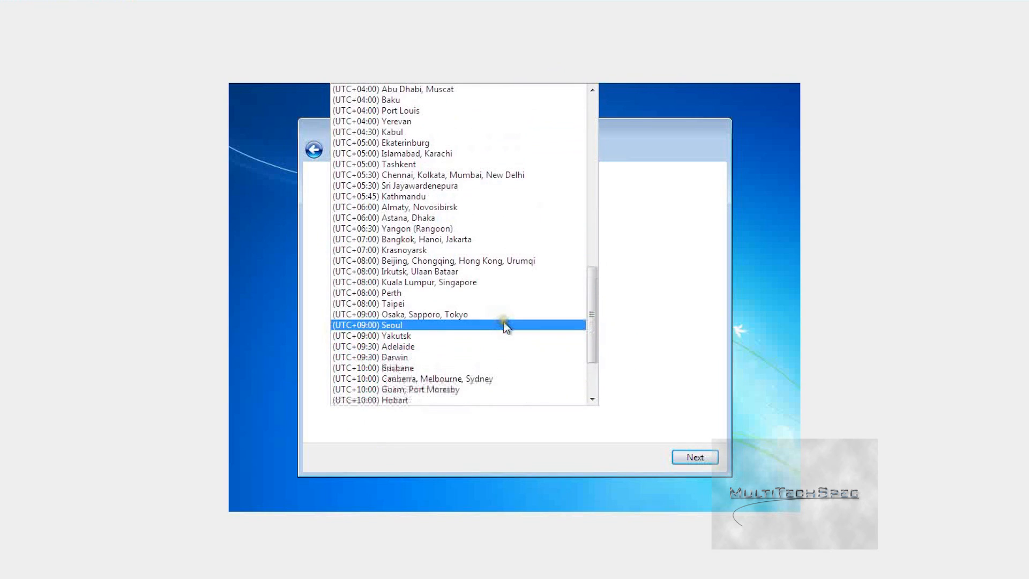
pyautogui.scroll(5, 482, 244)
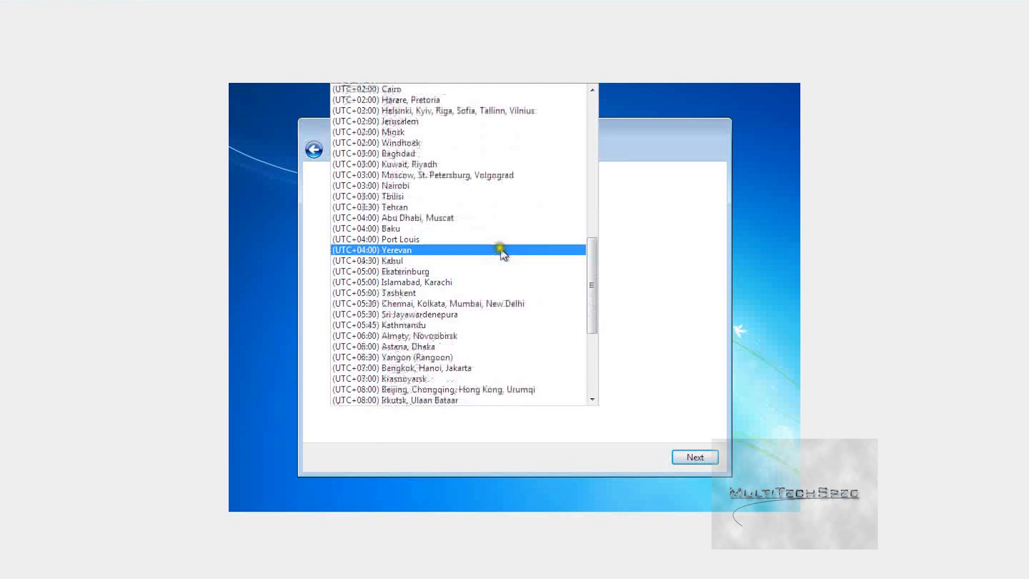
pyautogui.scroll(1, 493, 250)
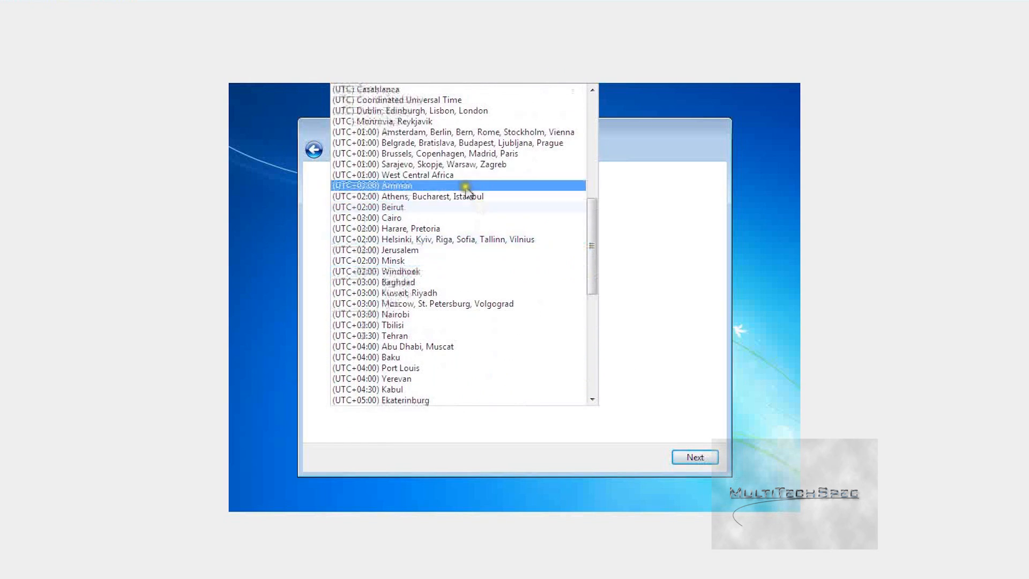
pyautogui.click(460, 111)
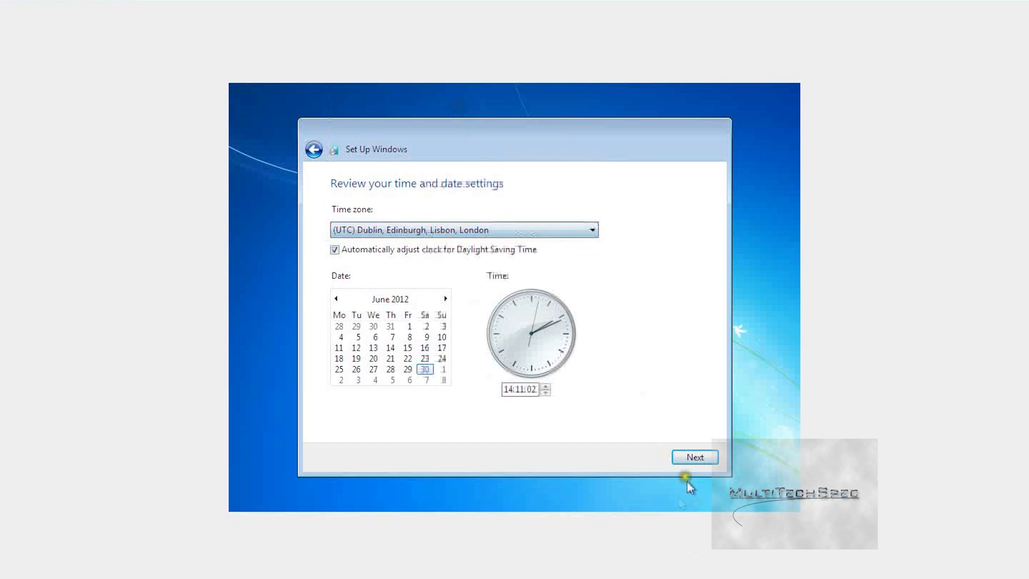
# Step: Accept the time settings, choose Home network, and skip the homegroup to reach the desktop
pyautogui.click(702, 458)
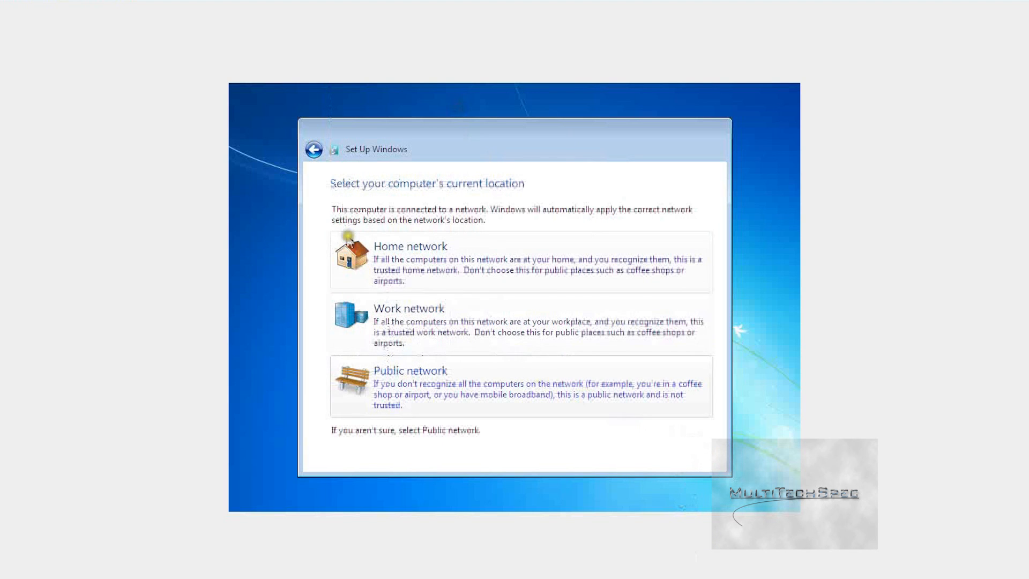
pyautogui.click(420, 272)
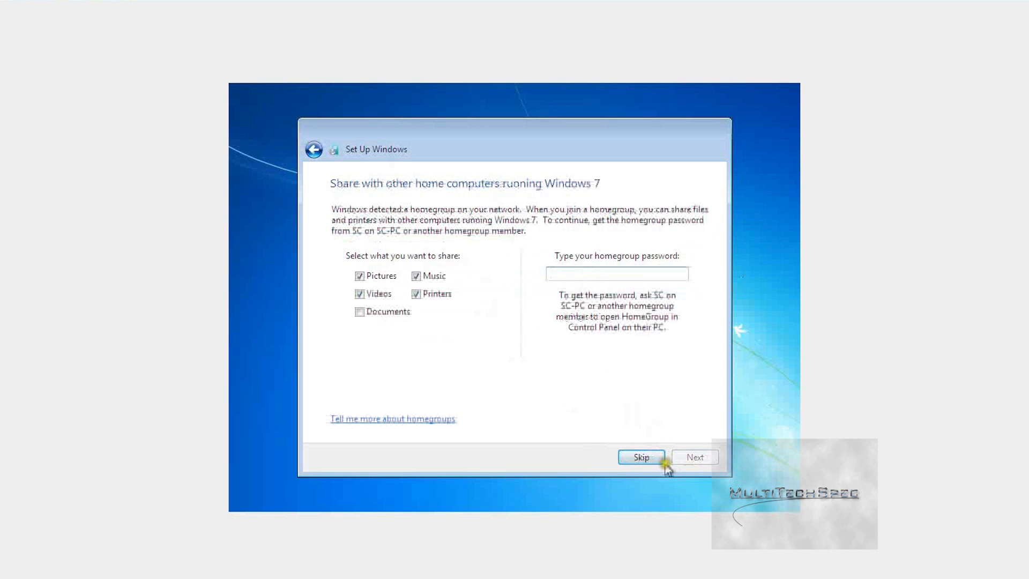
pyautogui.click(641, 457)
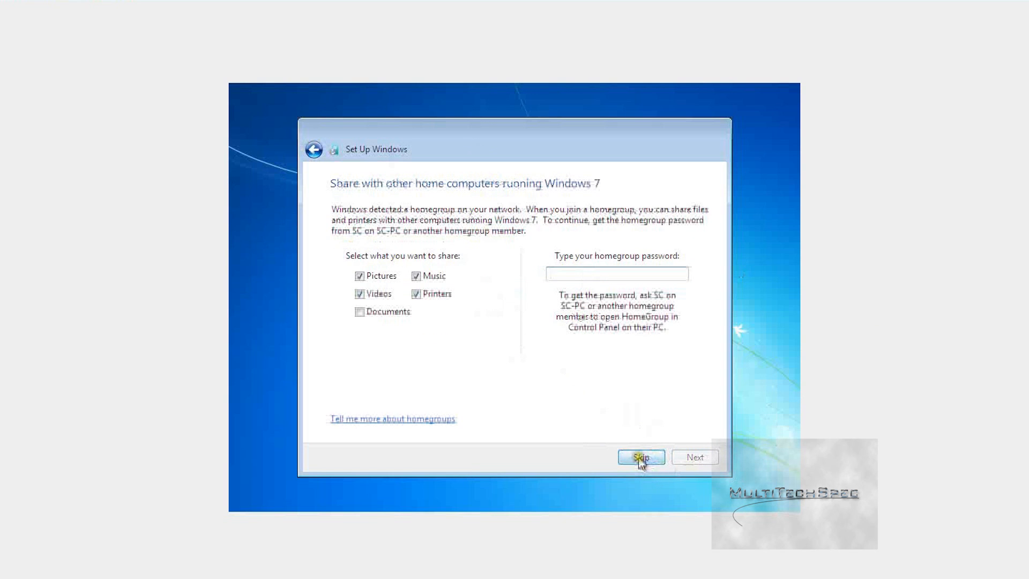
pyautogui.click(641, 457)
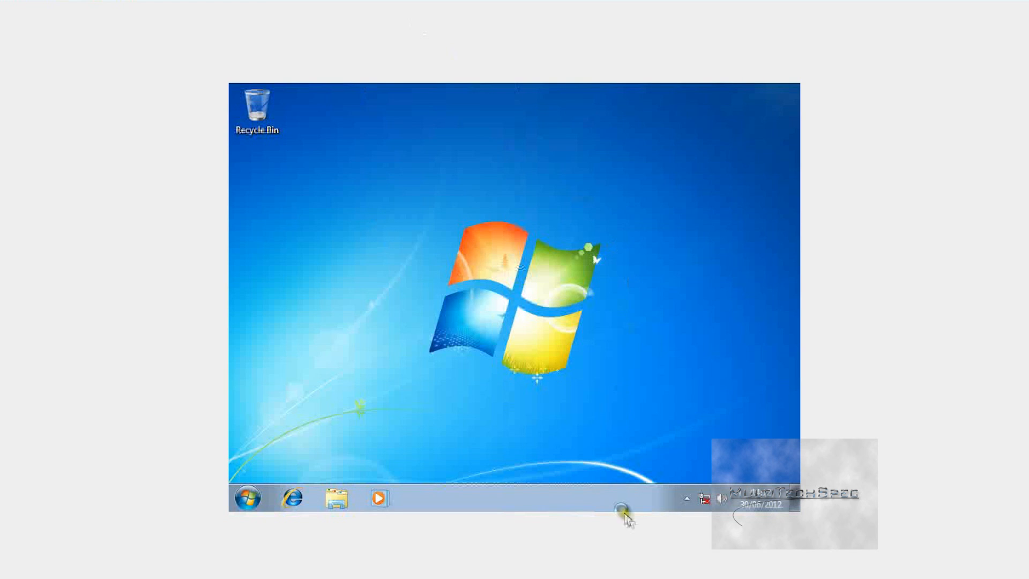
# Step: Check the hidden notification area icons and the desktop context menu
pyautogui.click(688, 500)
pyautogui.click(687, 499)
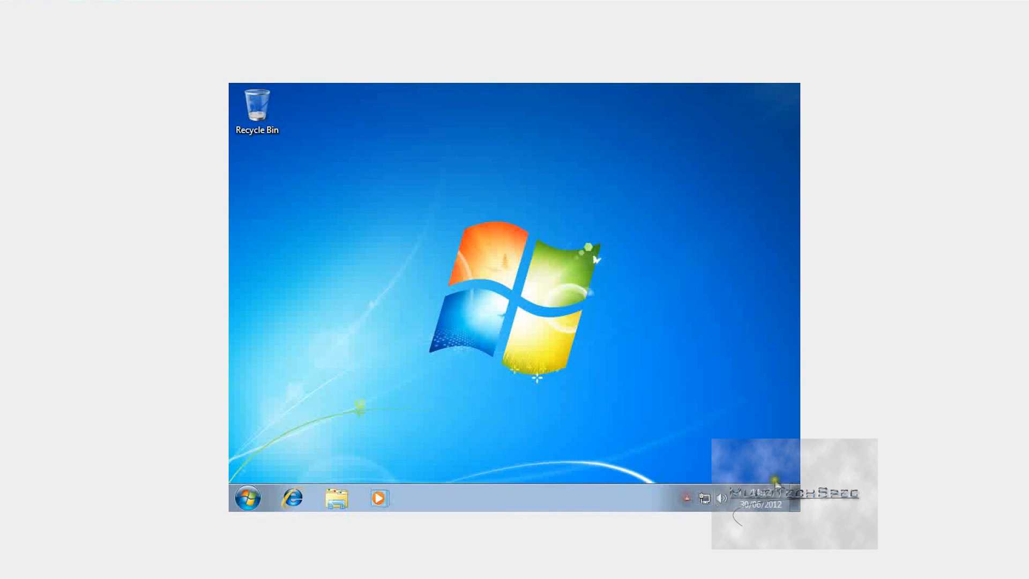
pyautogui.rightClick(436, 194)
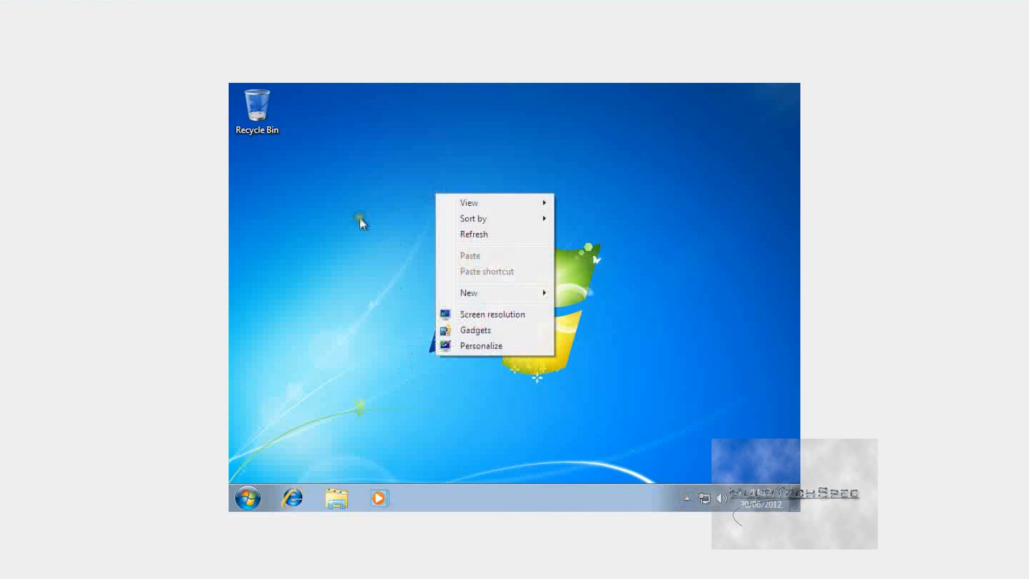
pyautogui.click(577, 274)
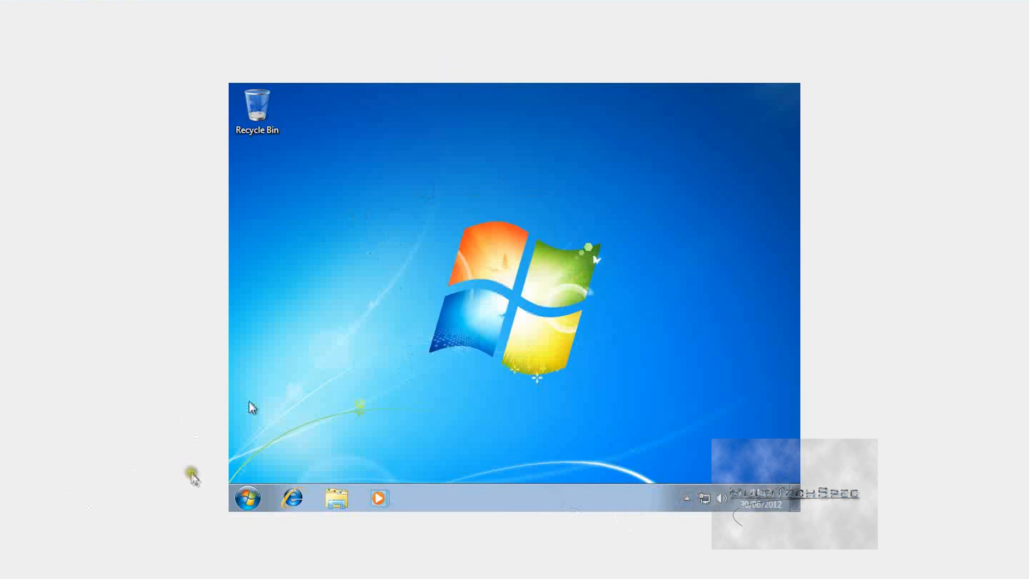
# Step: Browse All Programs in the Start menu, recheck the desktop menu, and reopen Start
pyautogui.click(248, 498)
pyautogui.click(278, 438)
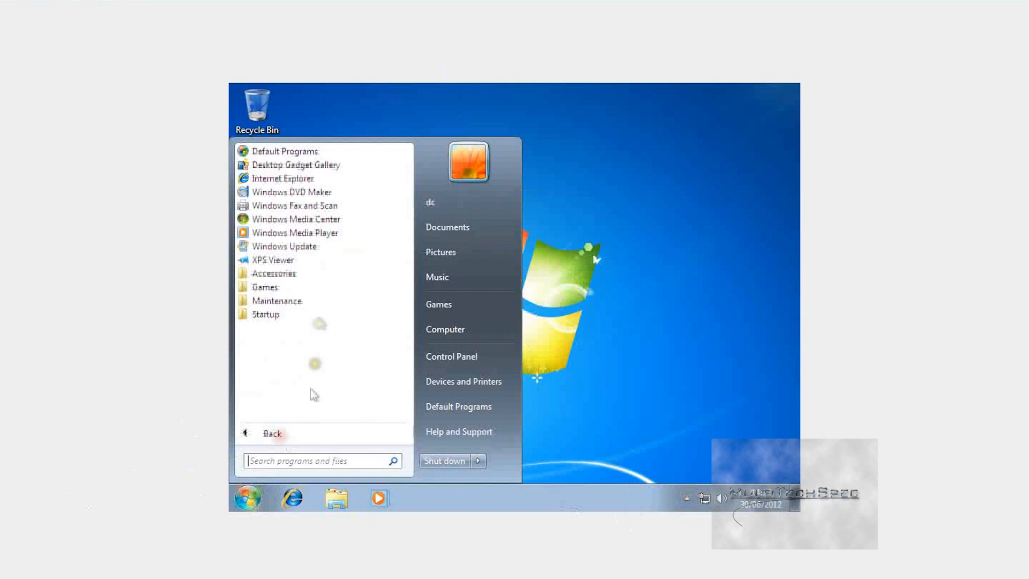
pyautogui.click(616, 260)
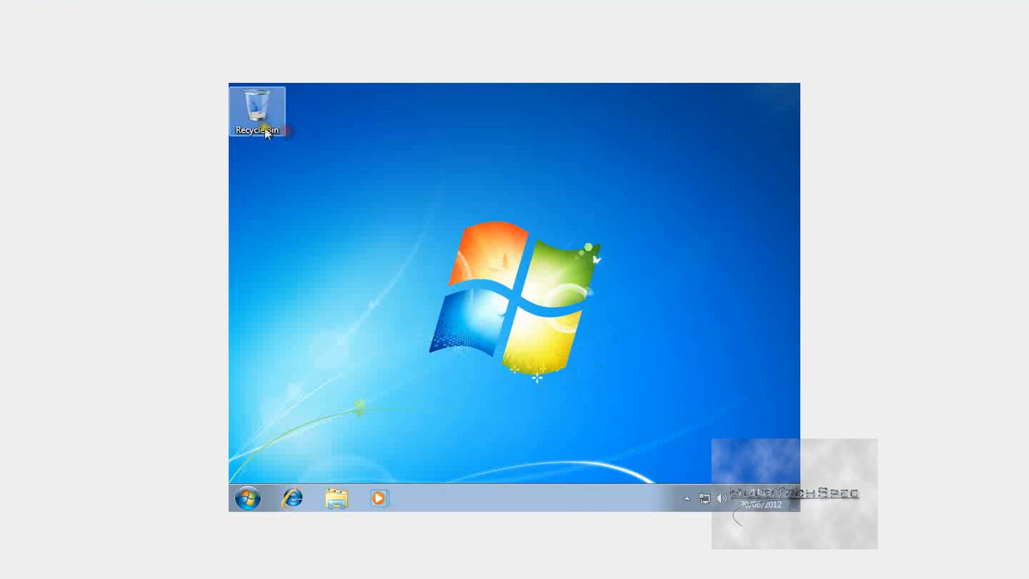
pyautogui.rightClick(451, 269)
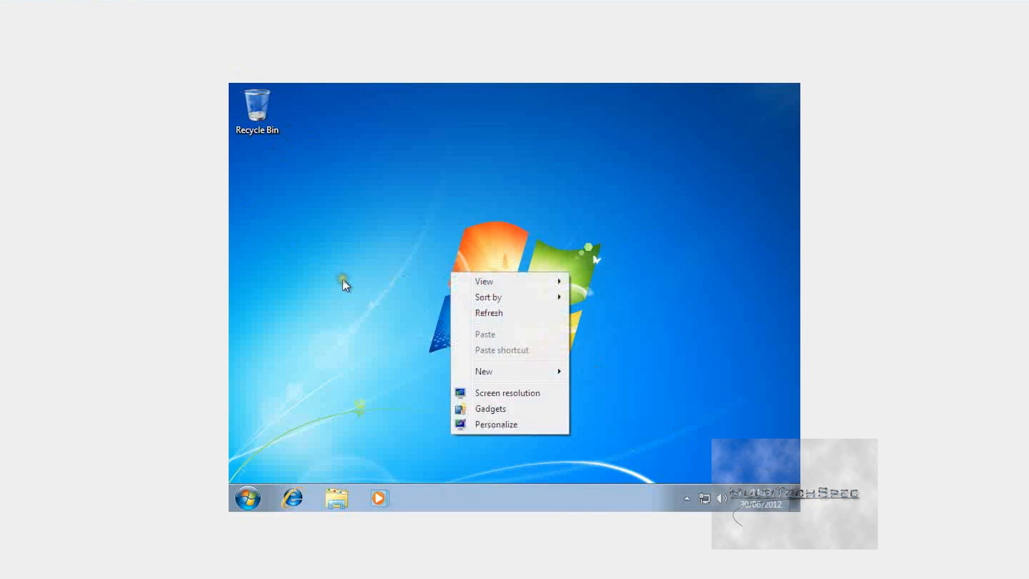
pyautogui.click(343, 279)
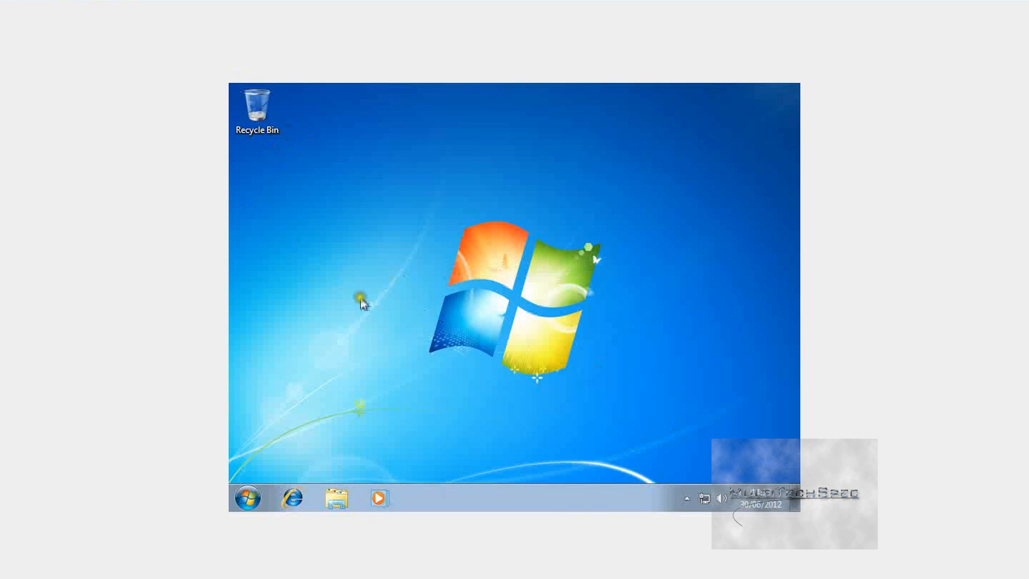
pyautogui.click(246, 498)
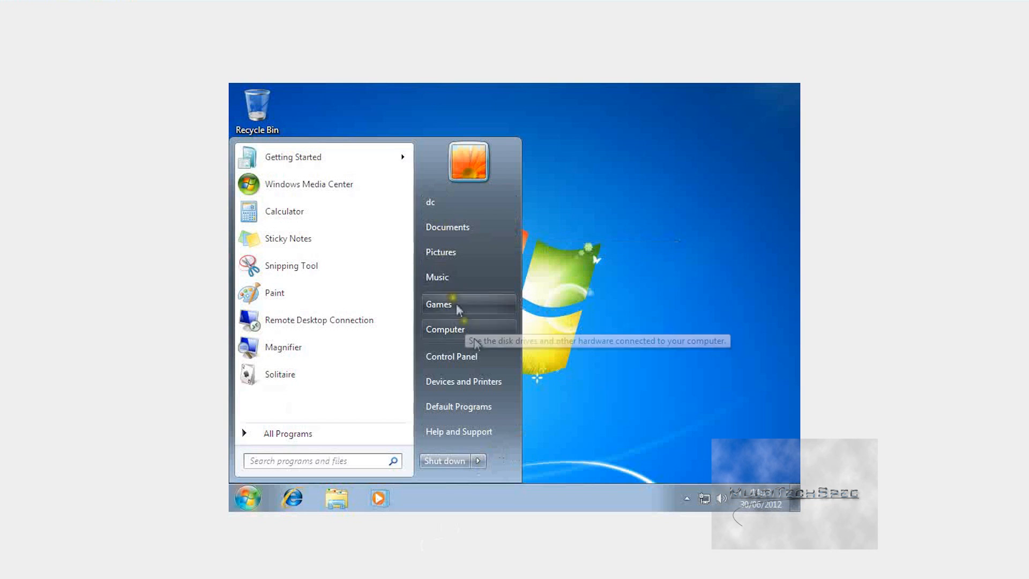
# Step: View the administrator's User Accounts page from the Start menu, then close it
pyautogui.click(468, 173)
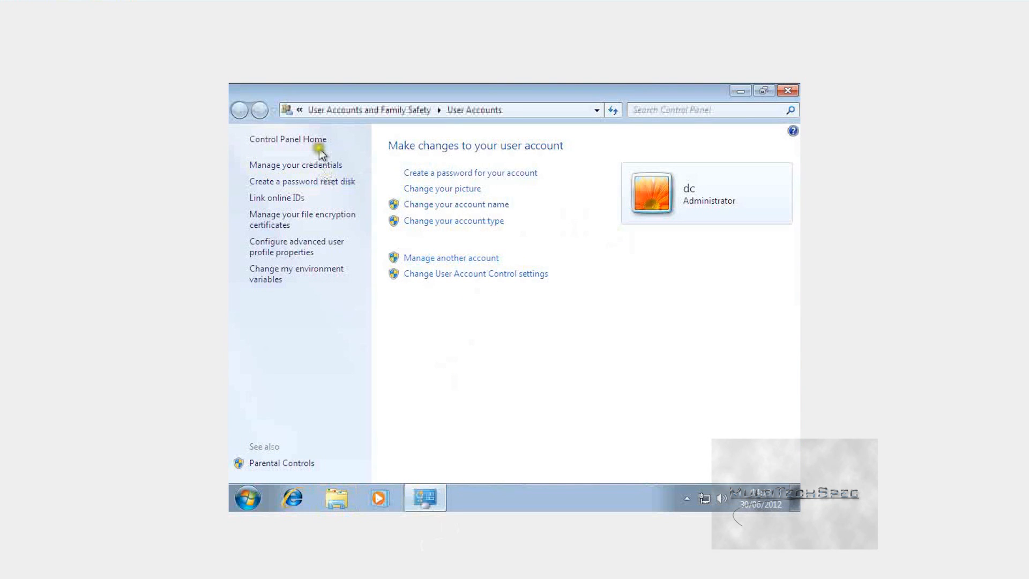
pyautogui.click(787, 90)
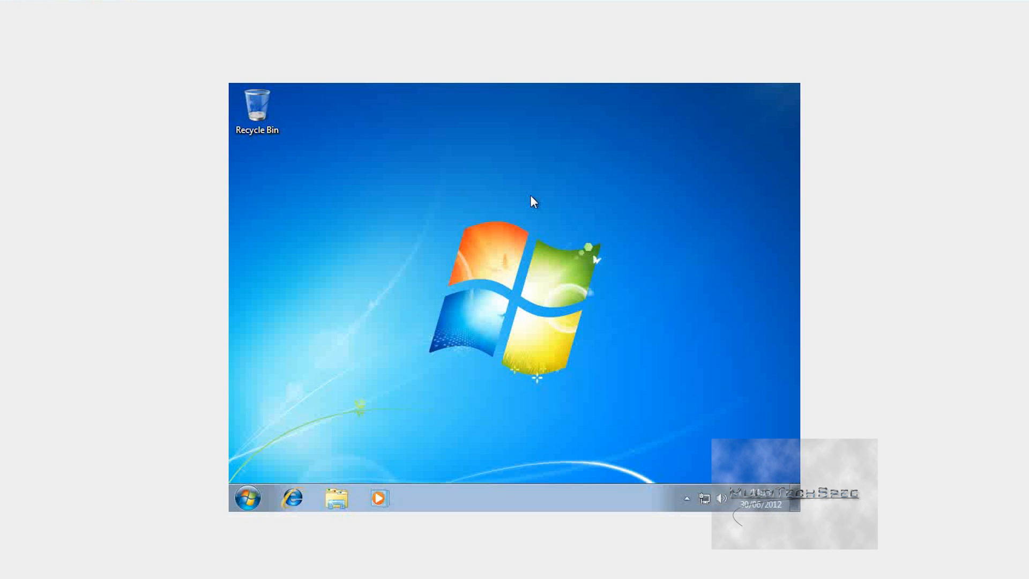
# Step: Switch to the server2008 Clone 1 [Running] VM via its VirtualBox taskbar thumbnail
pyautogui.moveTo(727, 572)
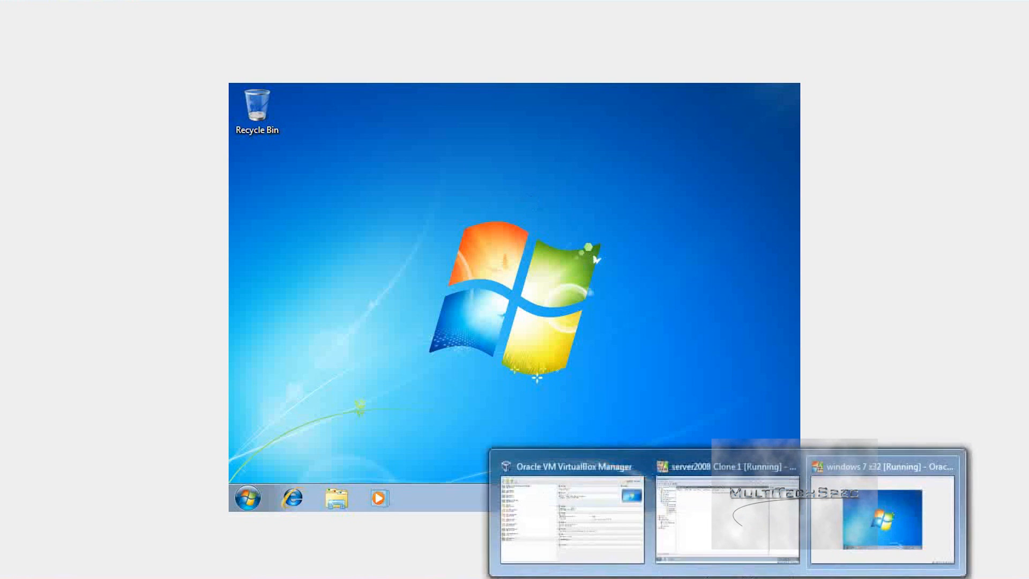
pyautogui.moveTo(583, 473)
pyautogui.click(727, 514)
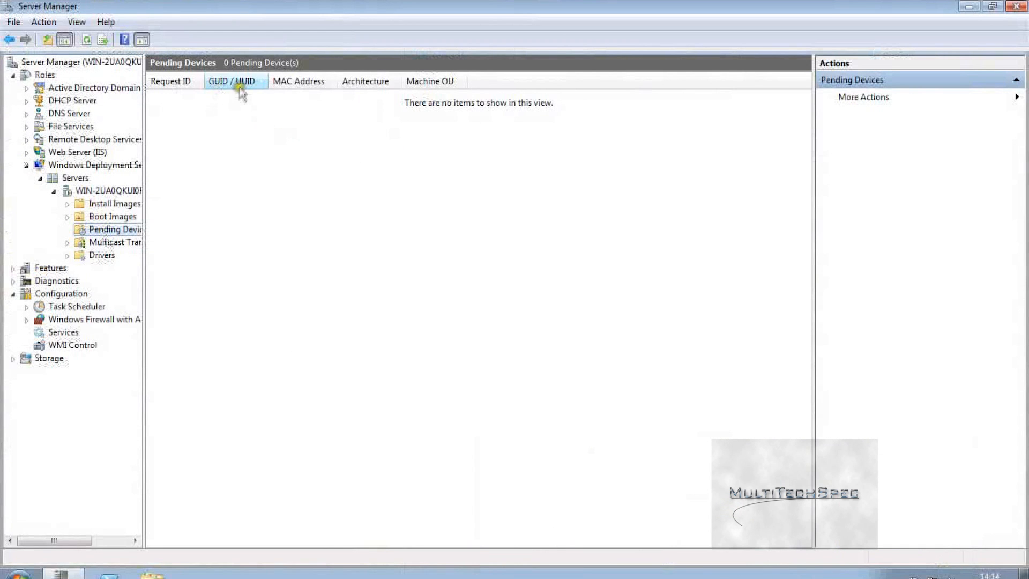
pyautogui.rightClick(93, 229)
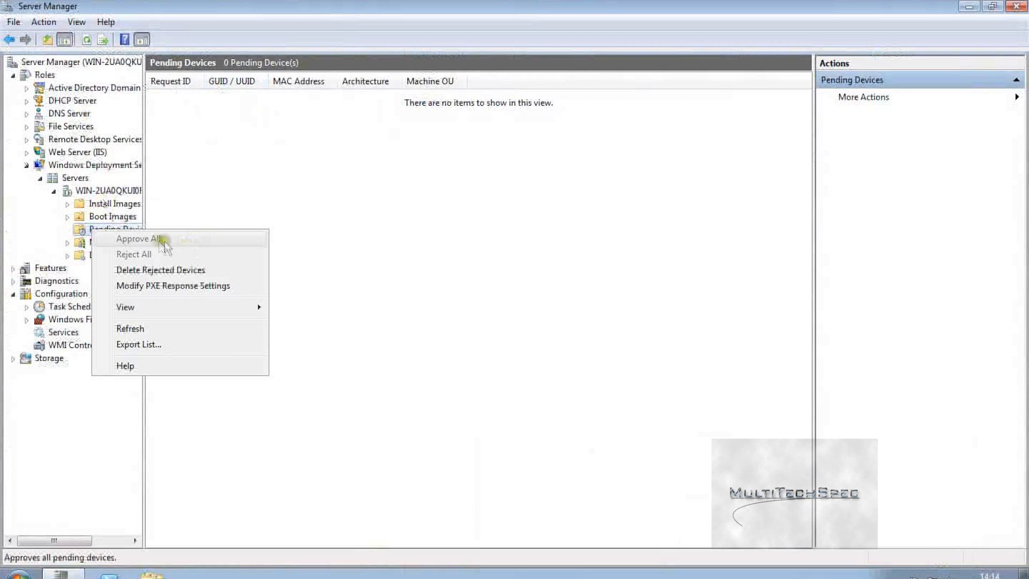
pyautogui.click(339, 147)
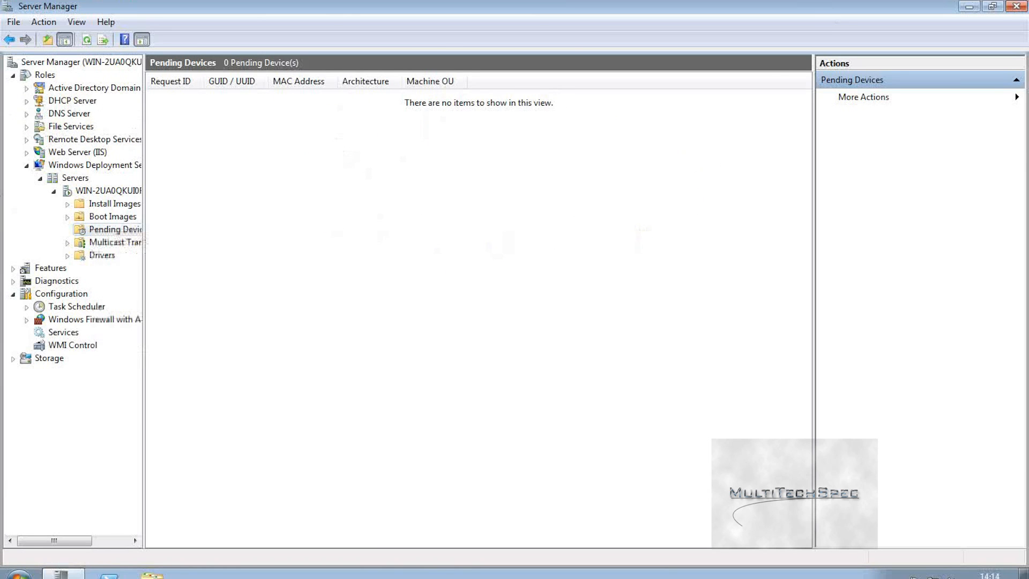
pyautogui.click(565, 236)
pyautogui.click(480, 193)
pyautogui.click(403, 261)
pyautogui.click(505, 392)
pyautogui.click(583, 419)
pyautogui.click(647, 381)
pyautogui.click(672, 455)
pyautogui.click(555, 210)
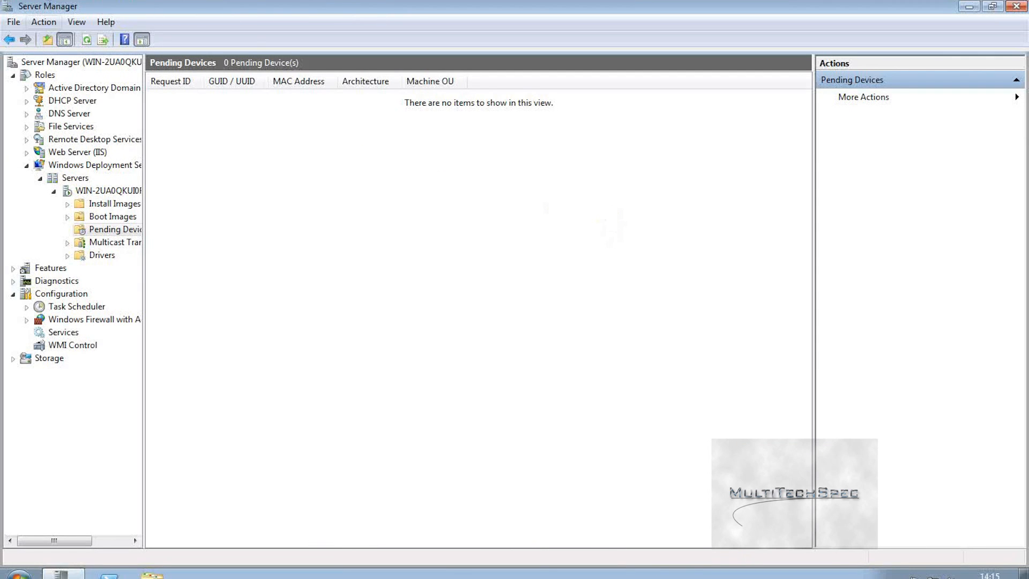